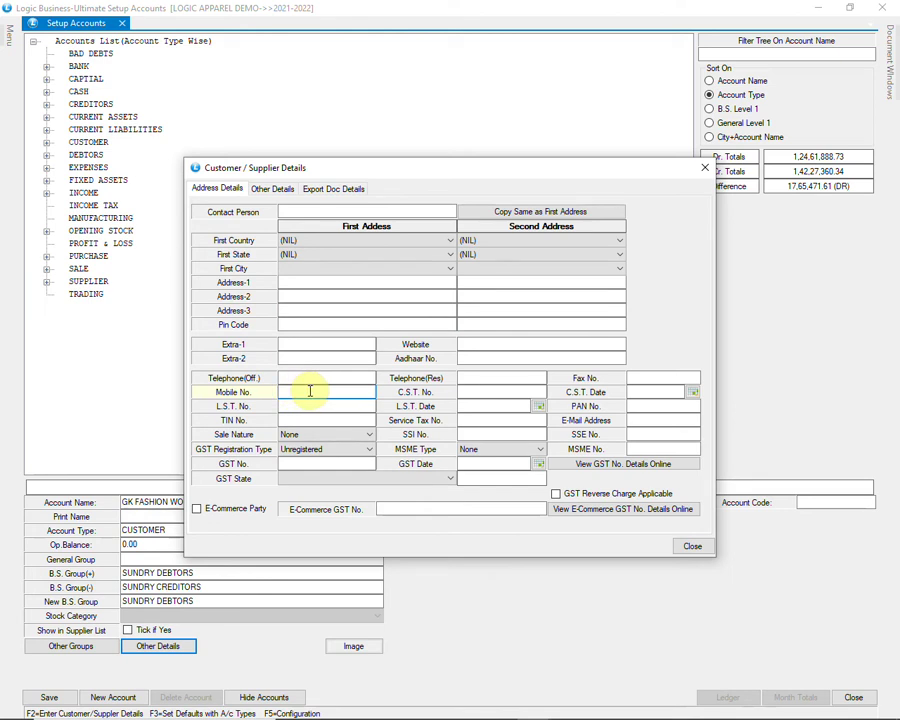
Step: Set GK FASHION WORLD's sale nature to B2C, keep GST registration Unregistered, leave state unset
click(363, 437)
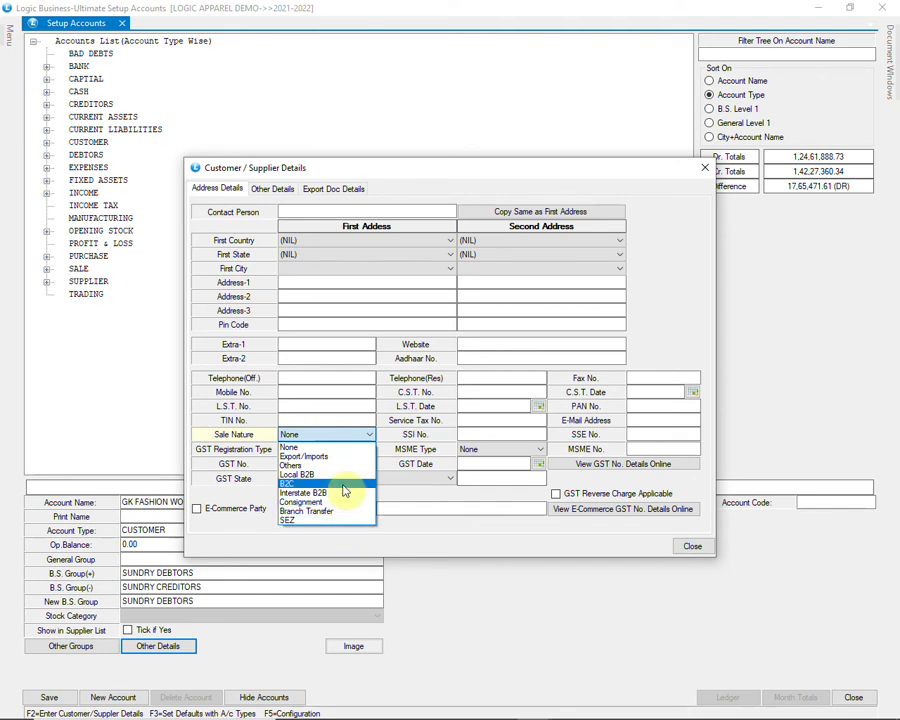
click(343, 488)
click(352, 456)
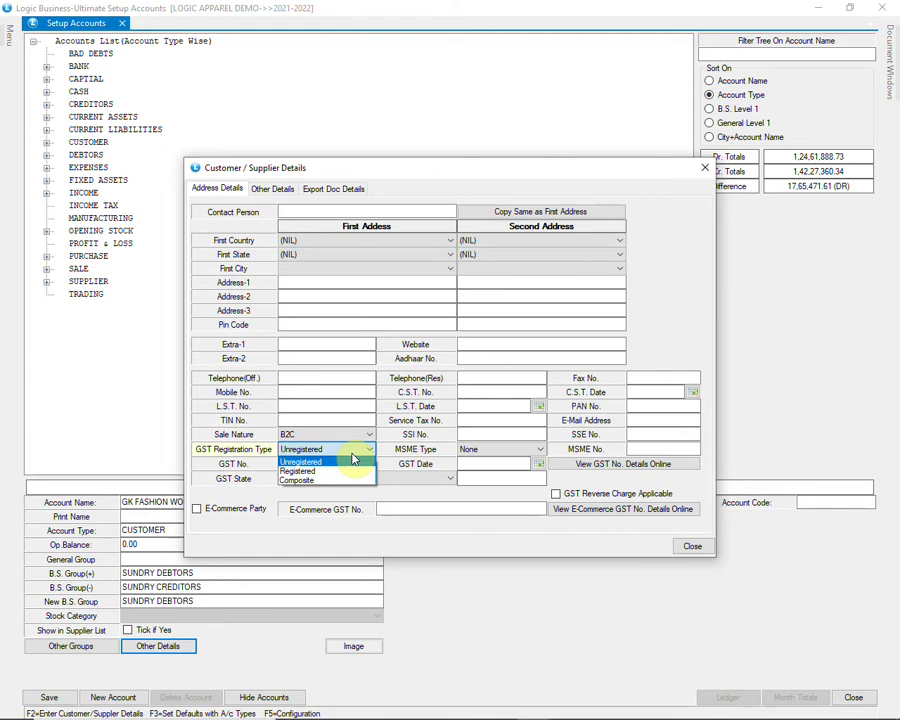
click(352, 460)
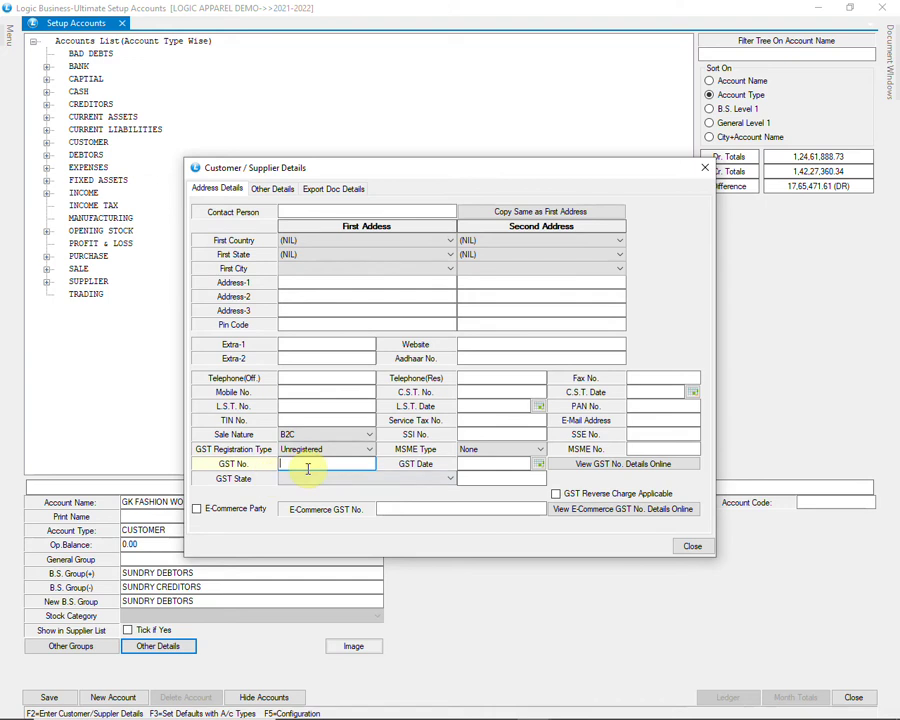
click(349, 480)
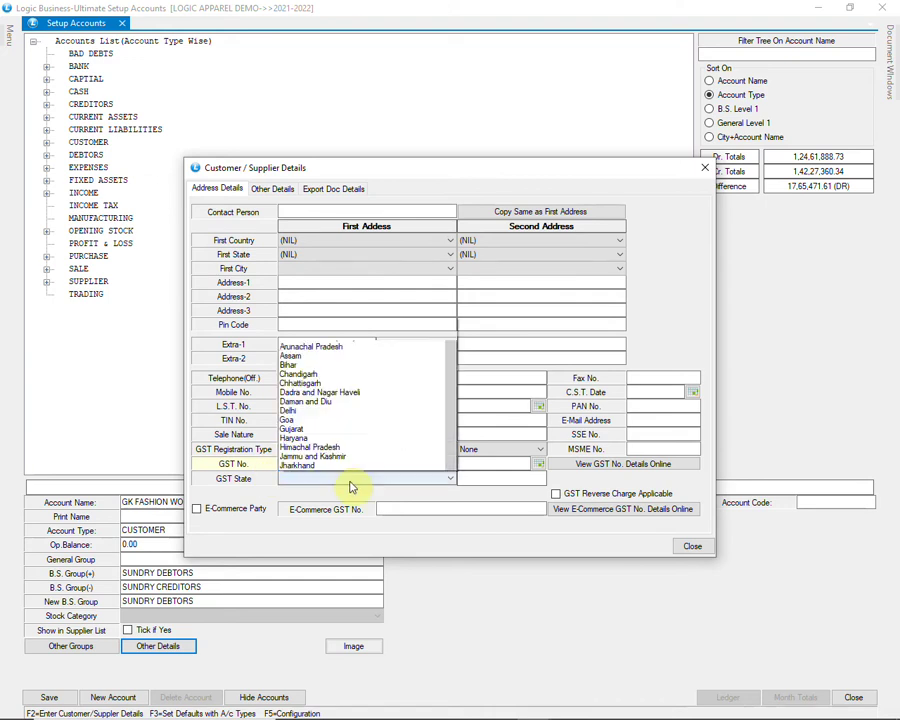
scroll(370, 455, down, 3)
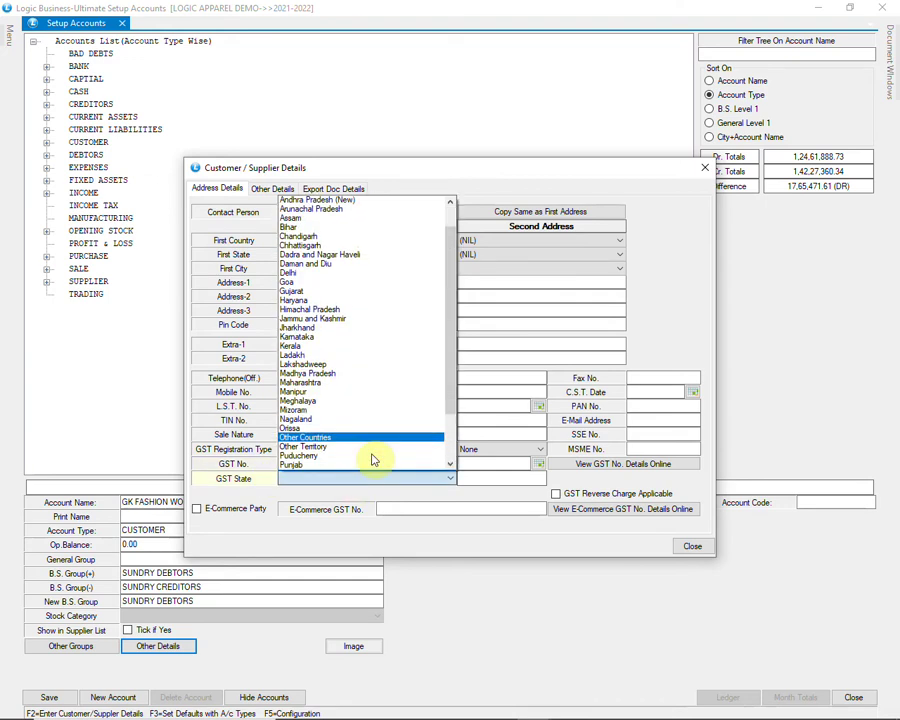
scroll(370, 456, up, 3)
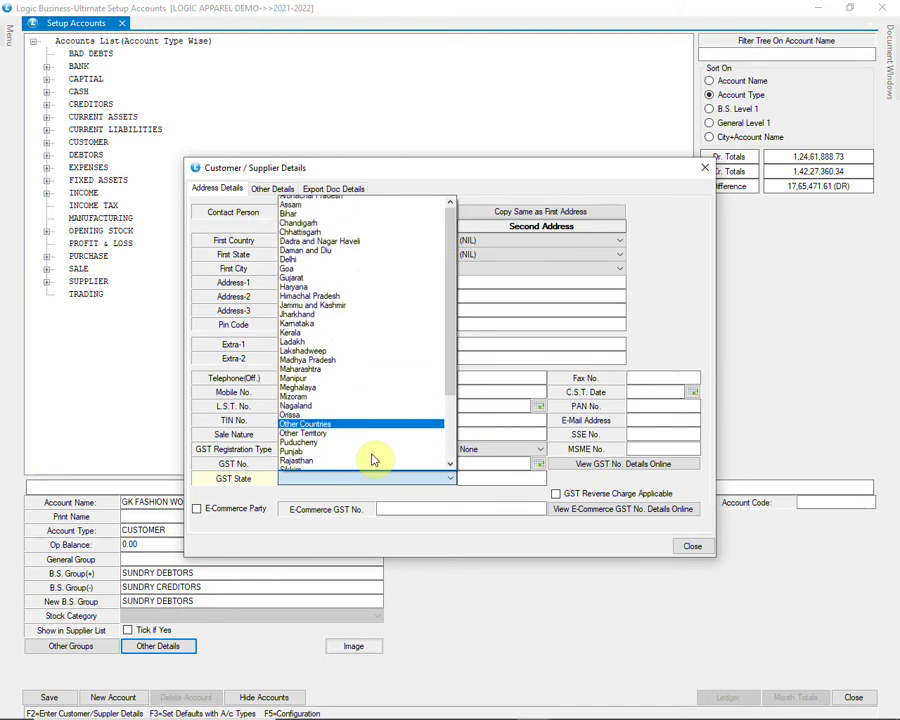
click(418, 482)
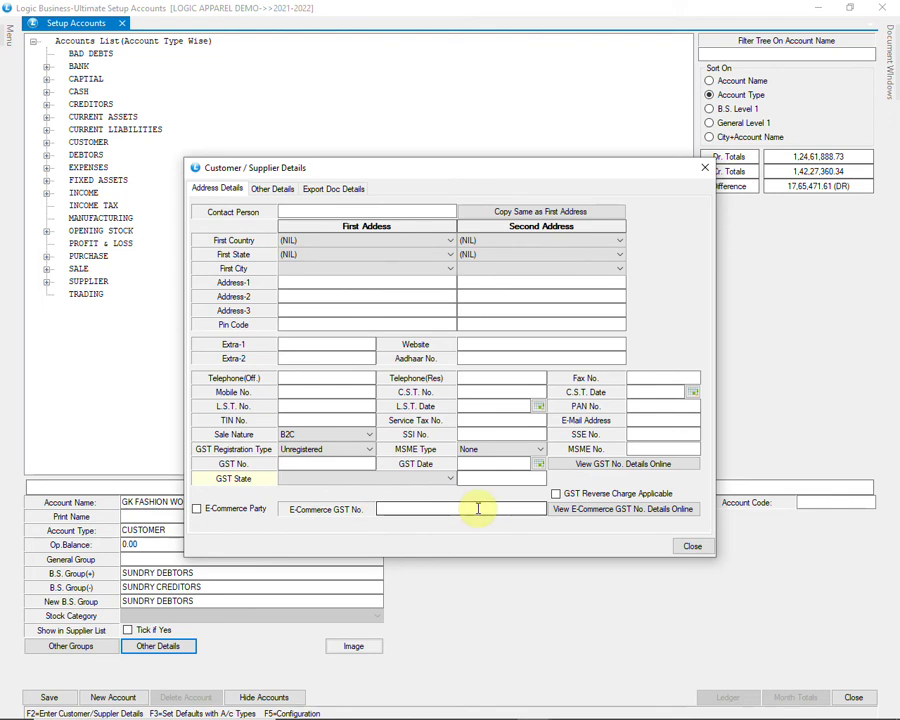
Step: Review the Other Details, close the details dialog and save the customer account
click(272, 190)
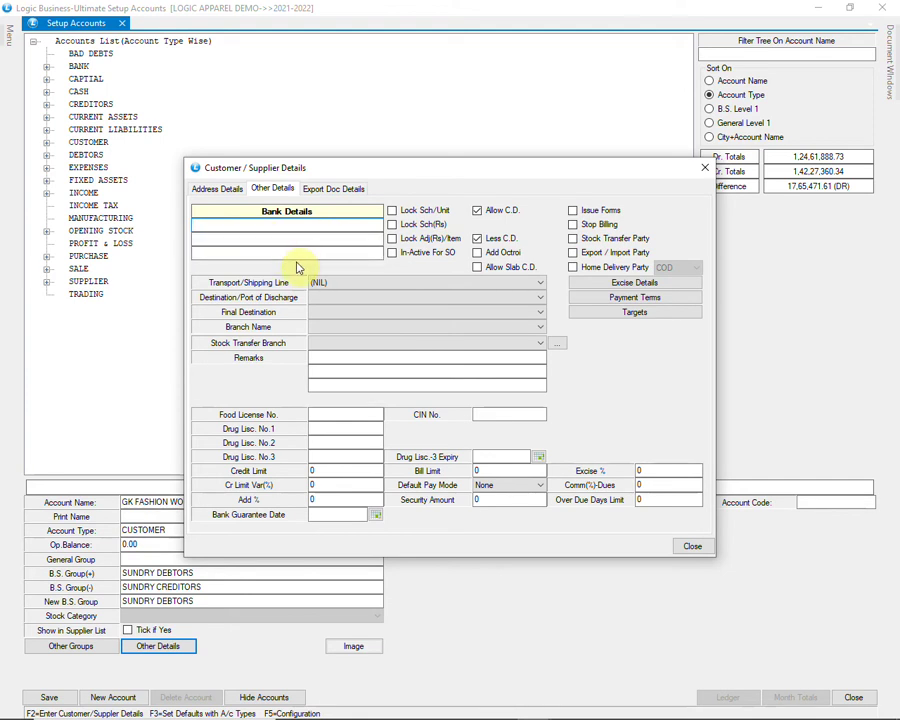
click(686, 546)
click(49, 697)
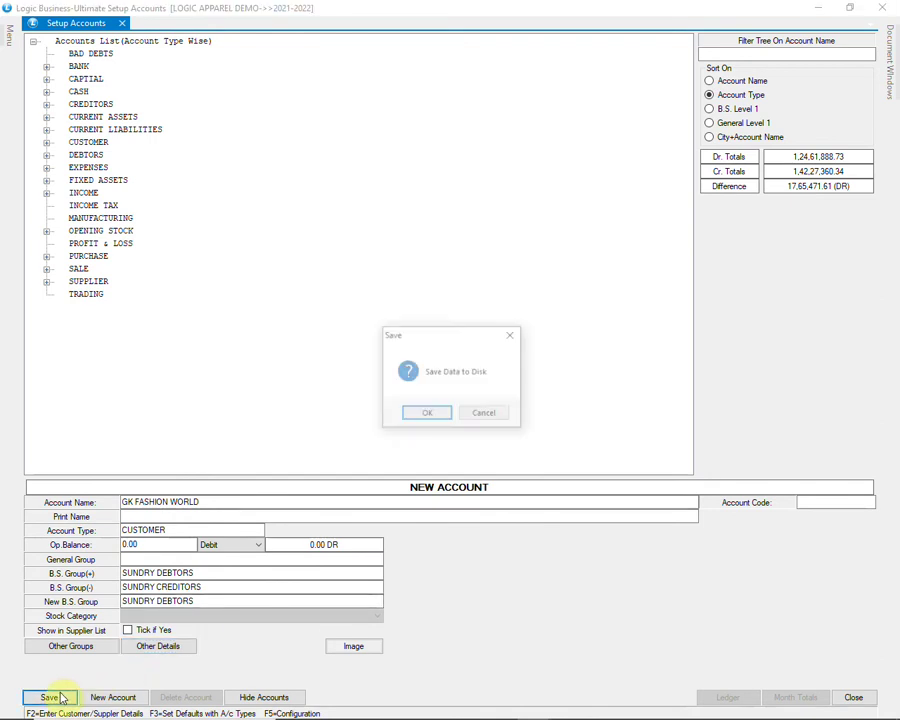
Step: Confirm the customer save and start a new account named AR ENTERPRISES
click(426, 416)
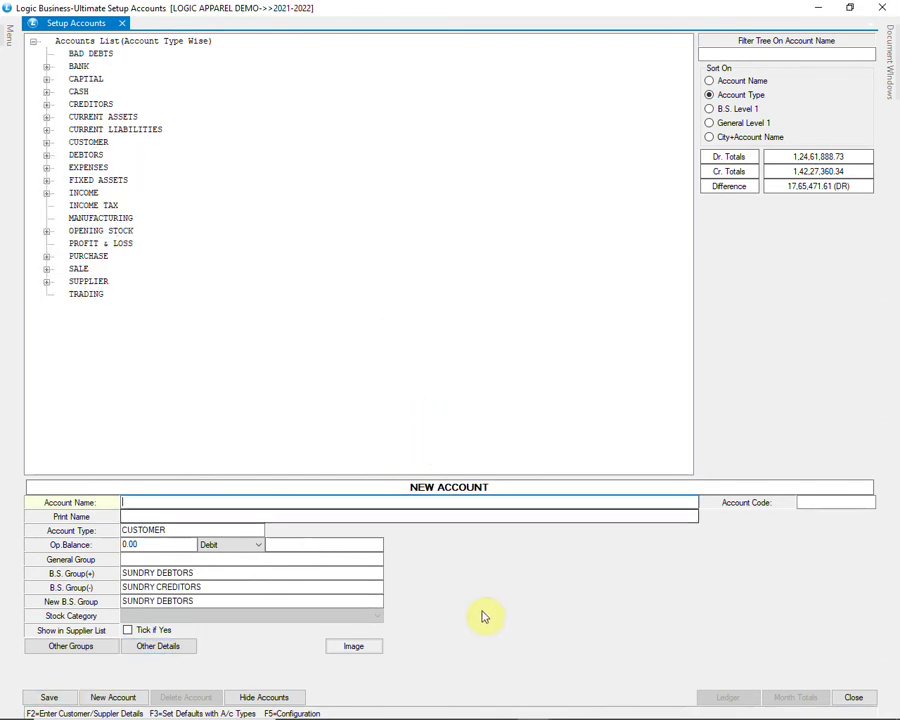
click(112, 697)
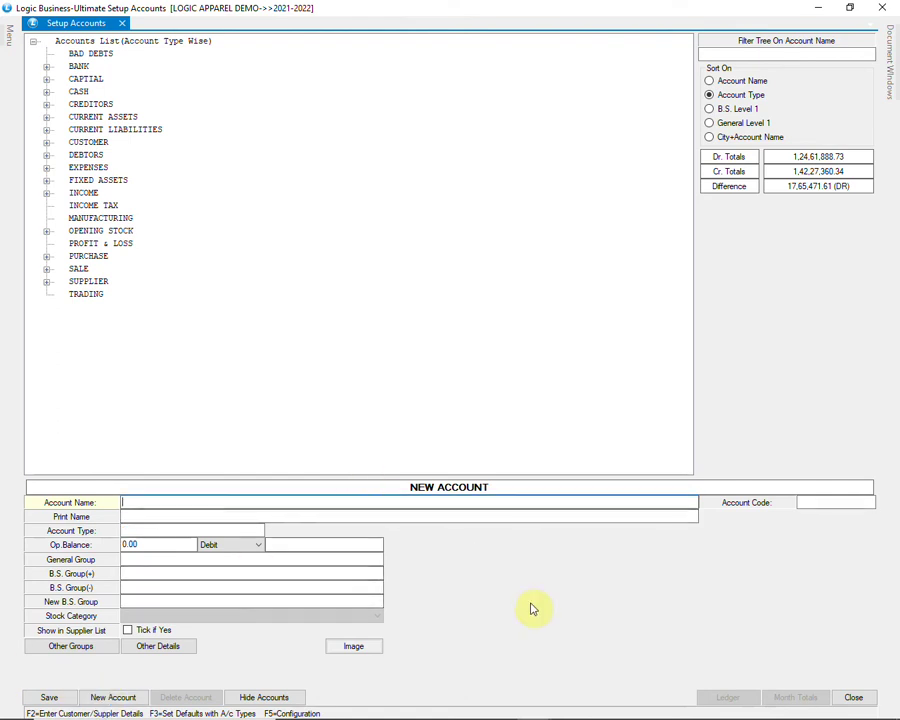
text(AR ENTERPRISES)
key(Return)
key(Return)
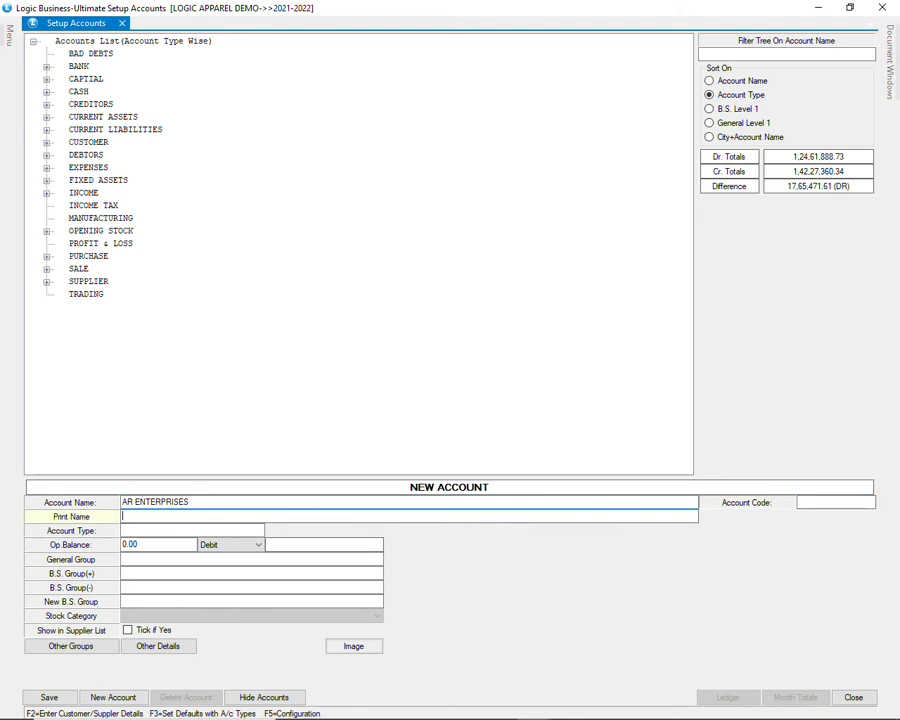
Step: Make AR ENTERPRISES a SUPPLIER account with zero opening balance and bring up its address details
text(S)
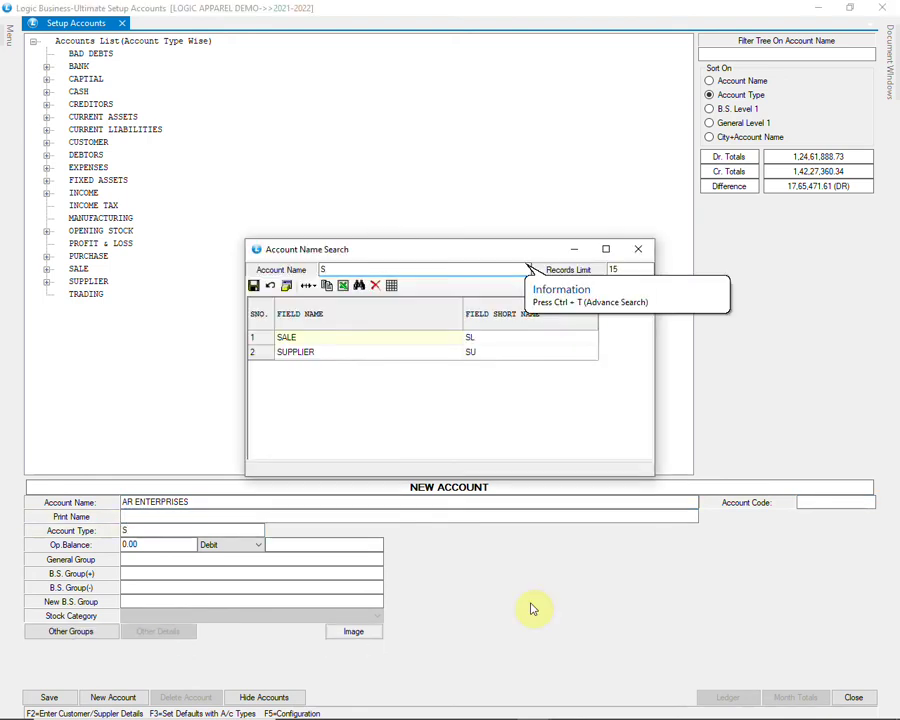
key(Down)
key(Return)
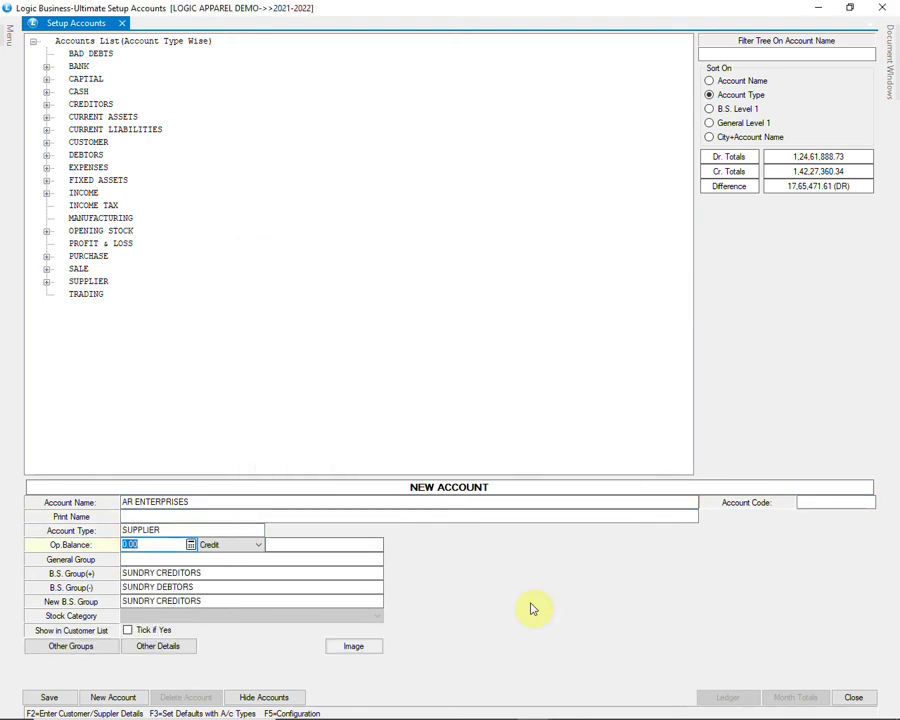
key(Return)
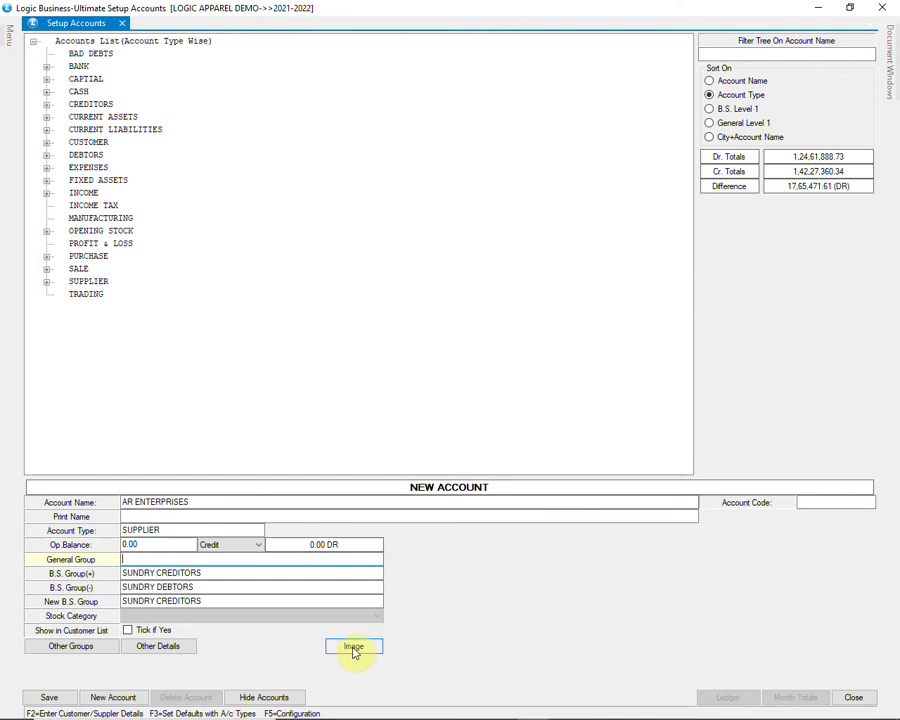
click(185, 648)
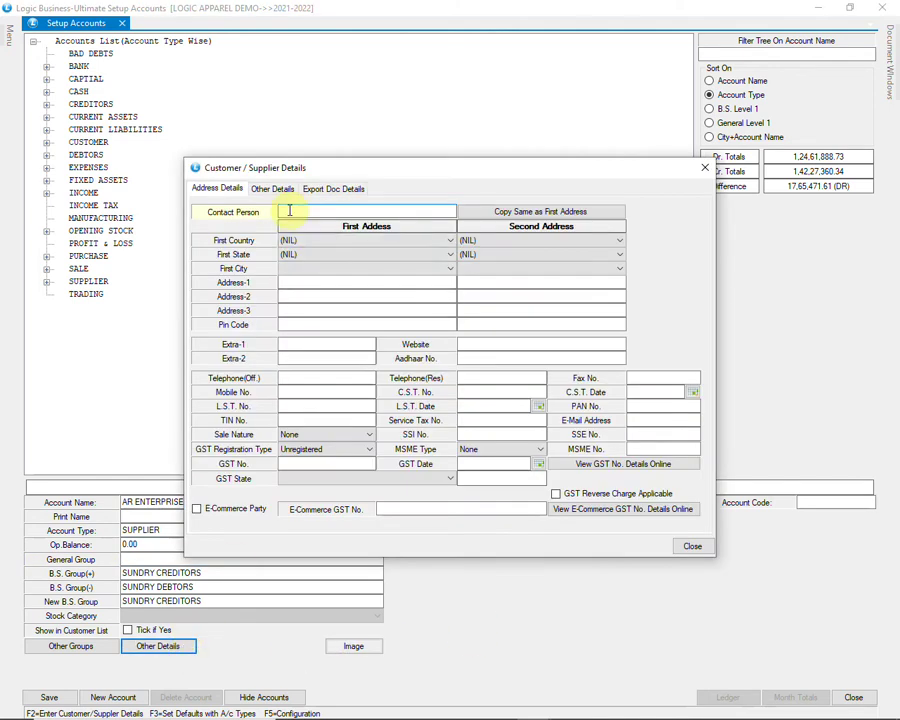
Step: Step through the address fields and set sale nature B2C with Unregistered GST type
click(291, 281)
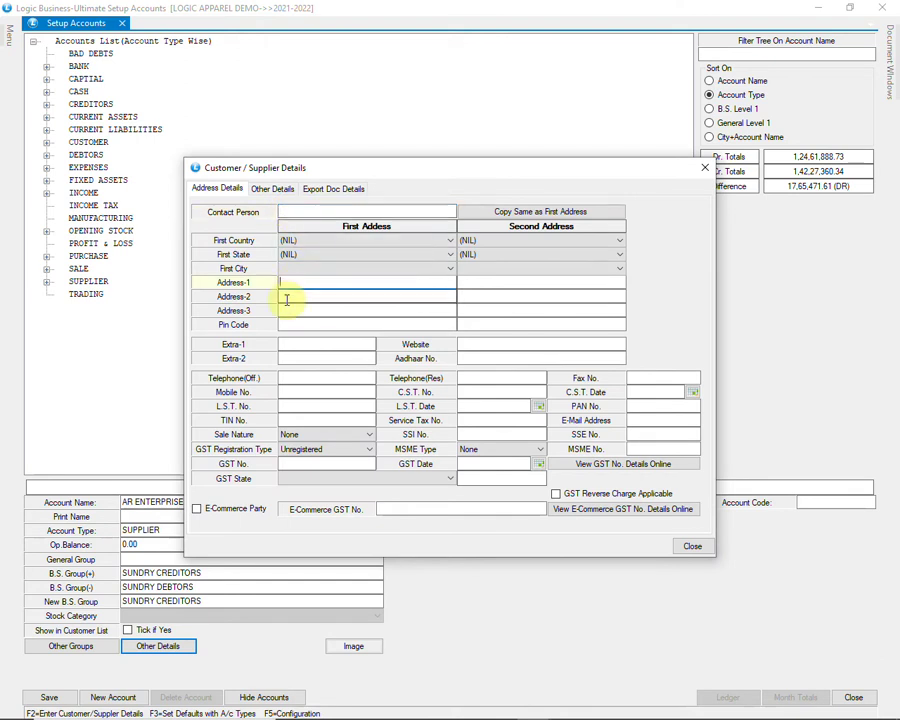
click(292, 313)
click(294, 326)
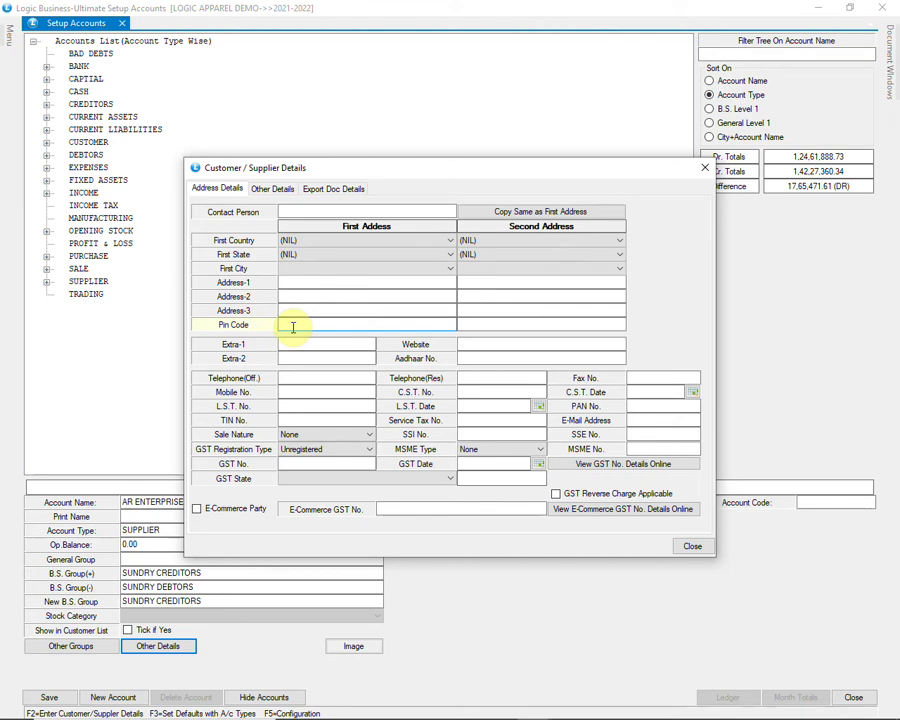
click(300, 390)
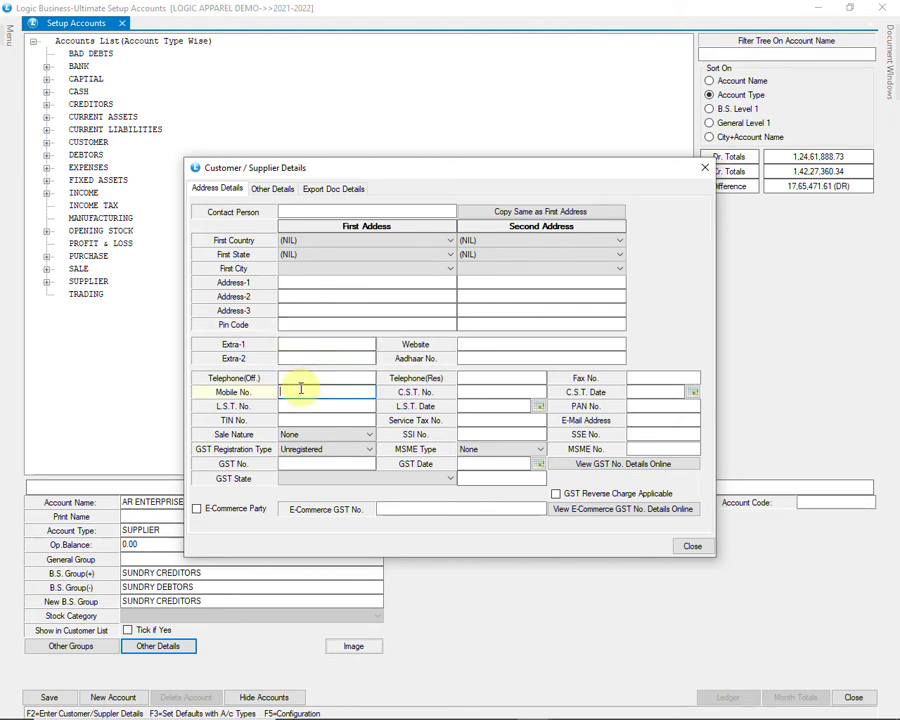
click(314, 433)
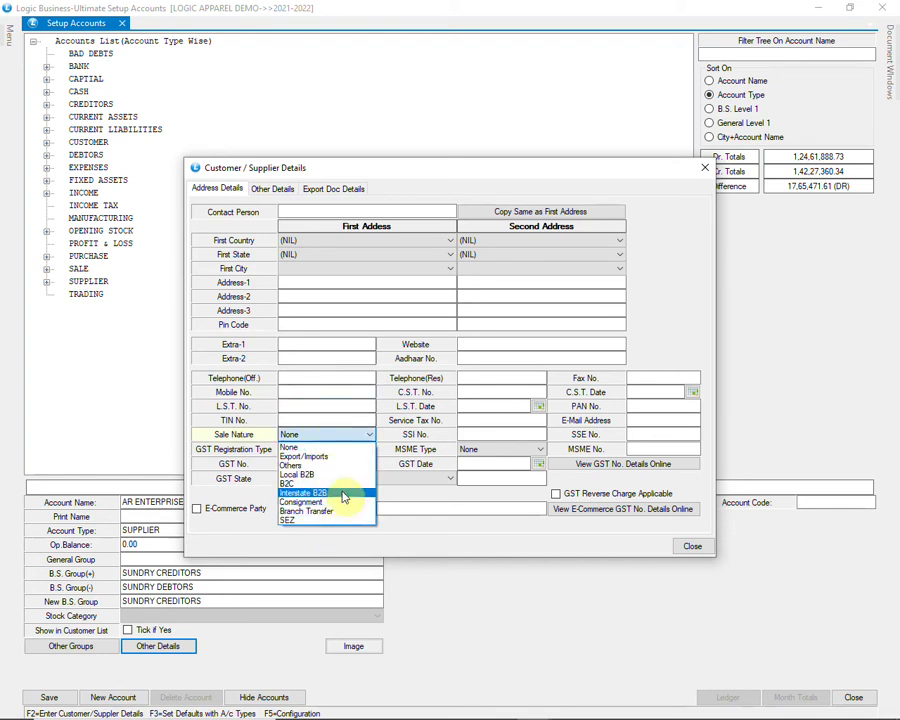
click(348, 486)
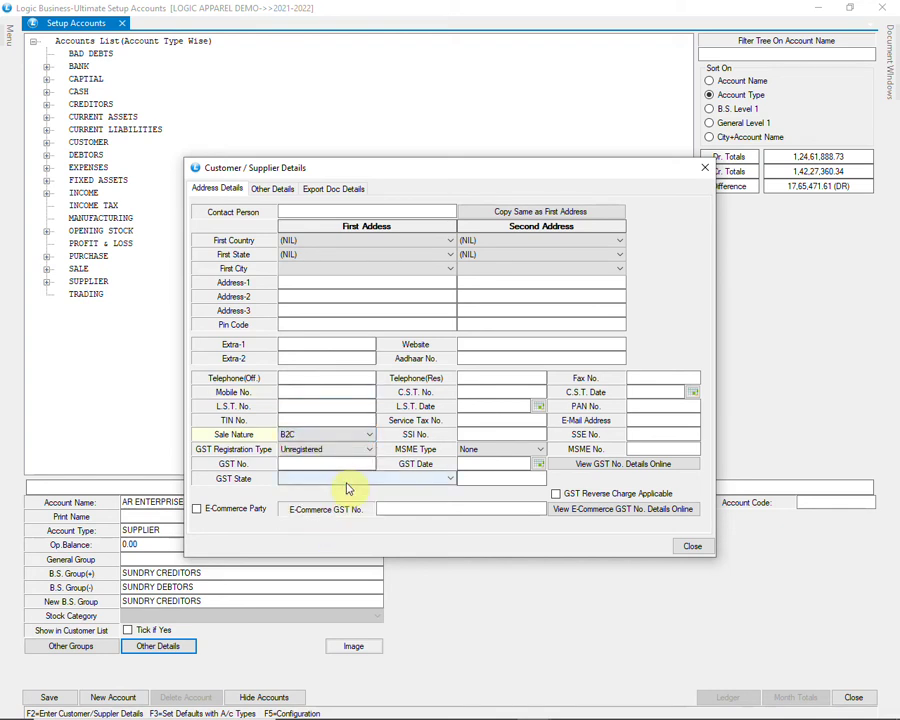
click(365, 453)
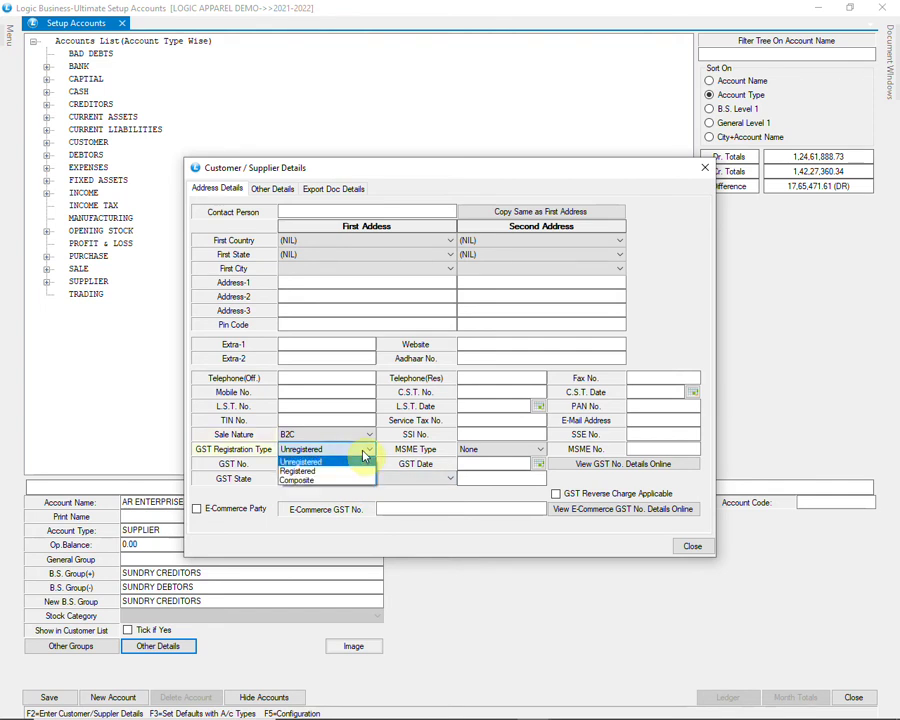
click(365, 455)
Step: Pass the GST number, state and e-commerce GST fields, leaving the state unset
click(303, 463)
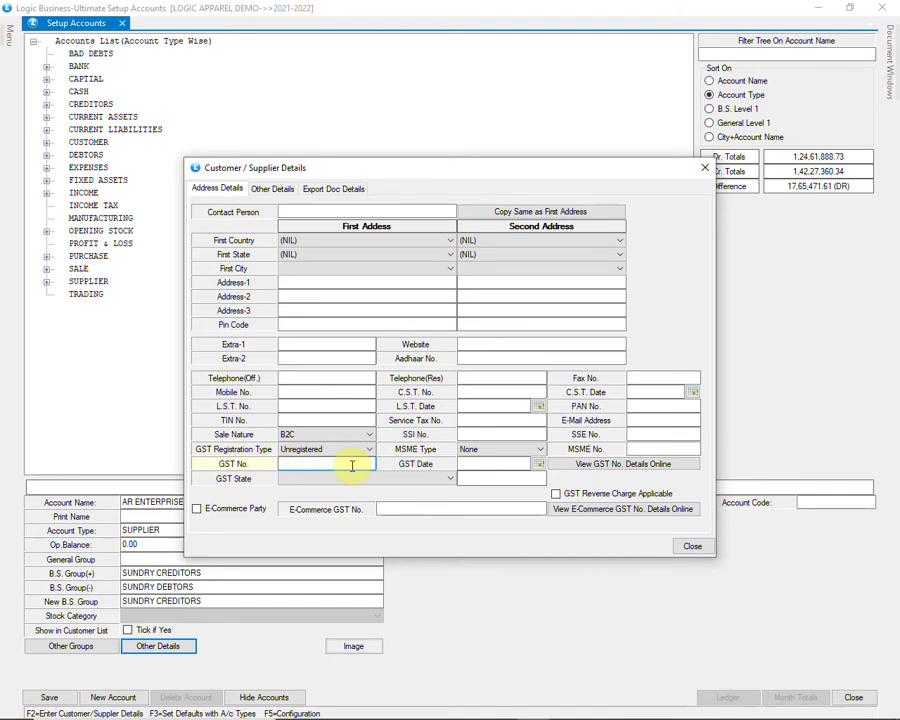
click(403, 479)
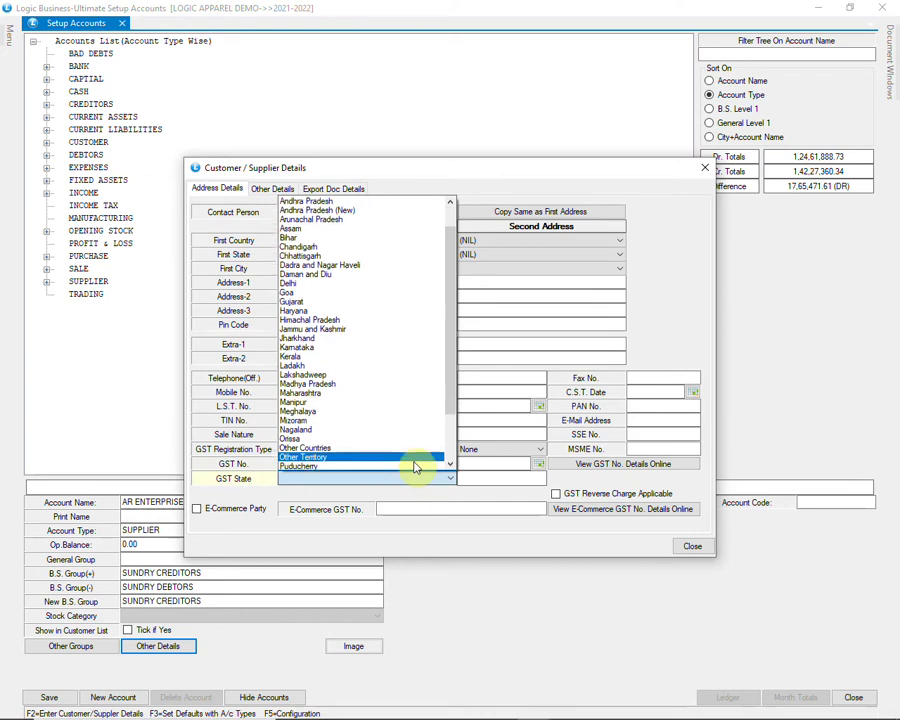
scroll(410, 468, down, 4)
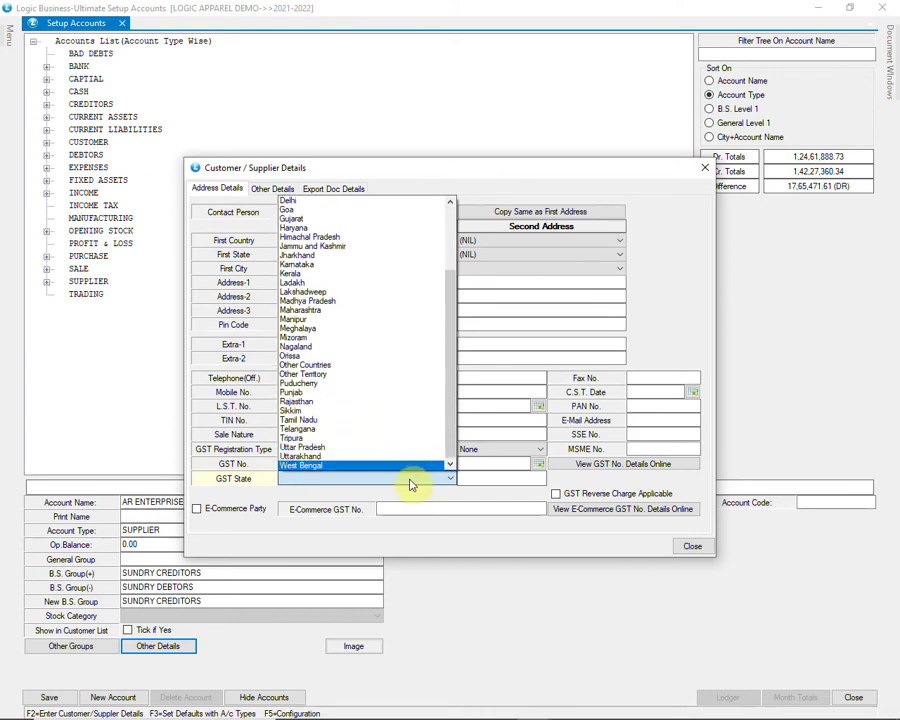
click(410, 485)
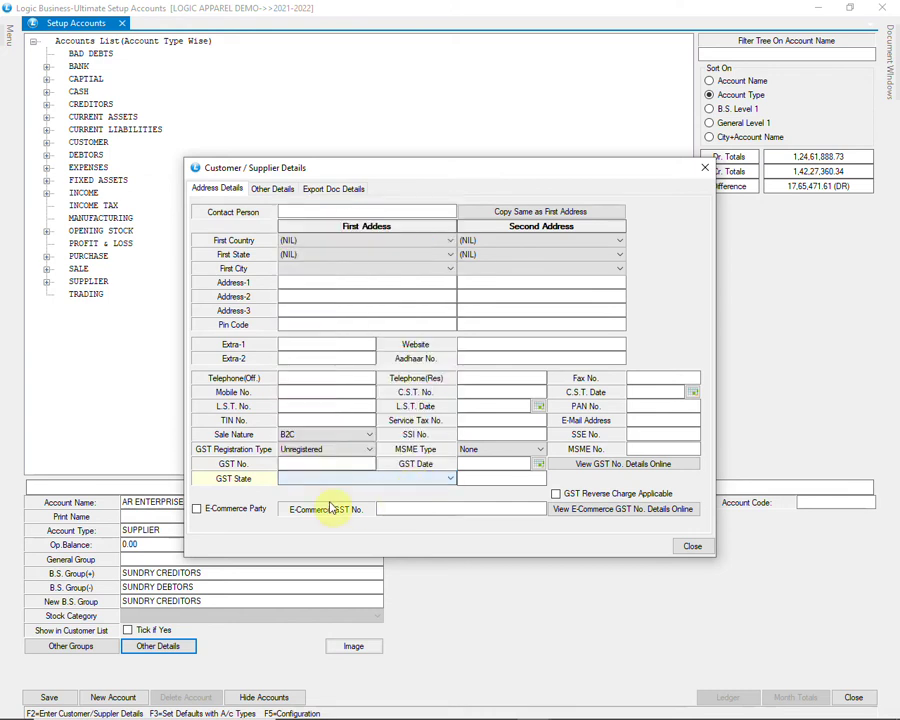
click(410, 509)
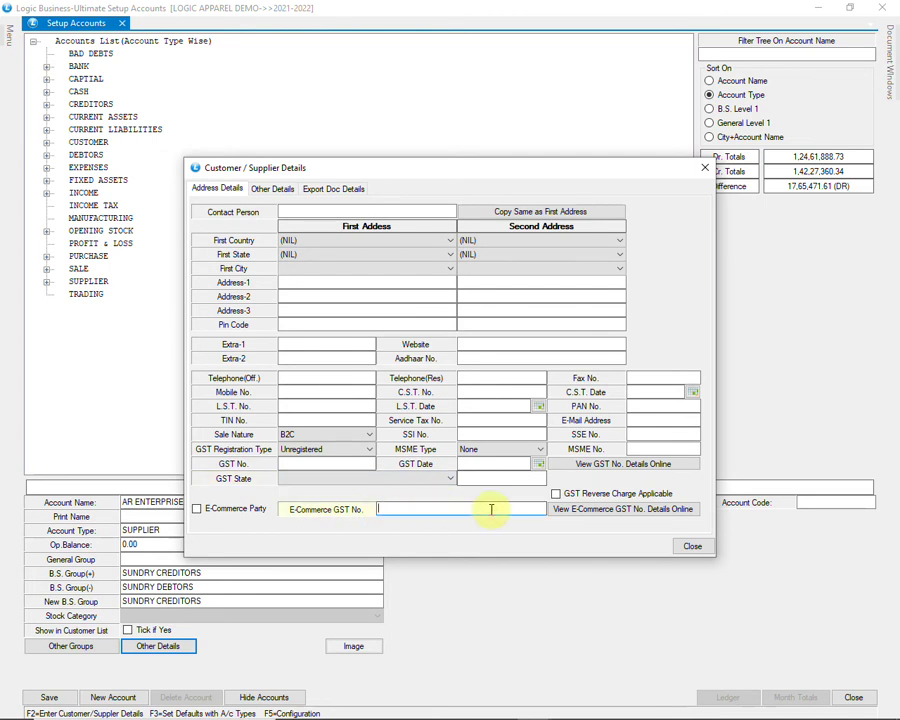
Step: Look over the Other Details bank fields, close the dialog and save AR ENTERPRISES
click(271, 190)
click(245, 239)
click(257, 251)
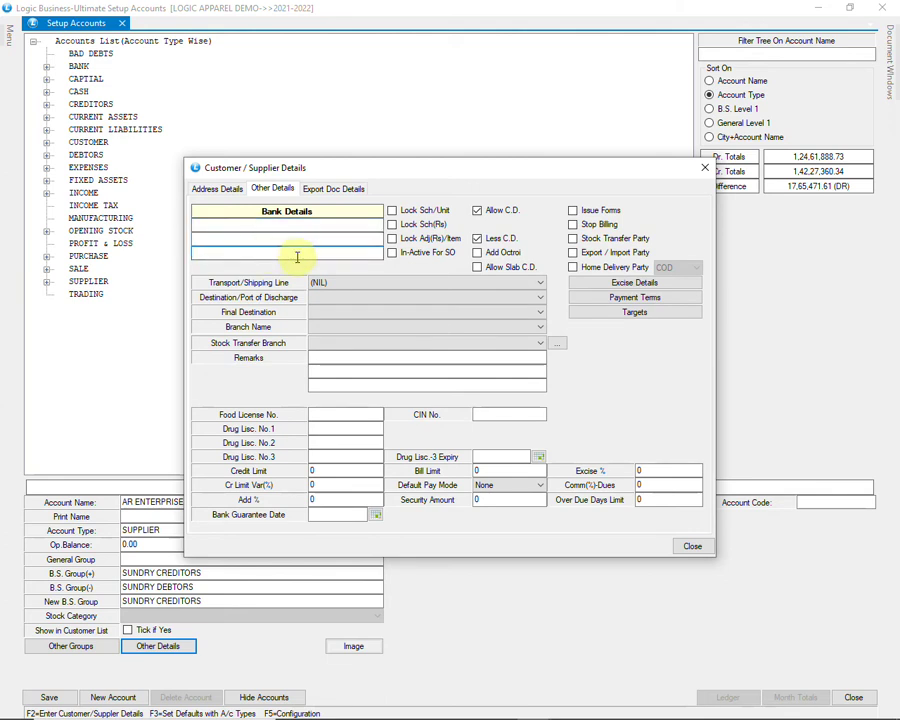
click(688, 547)
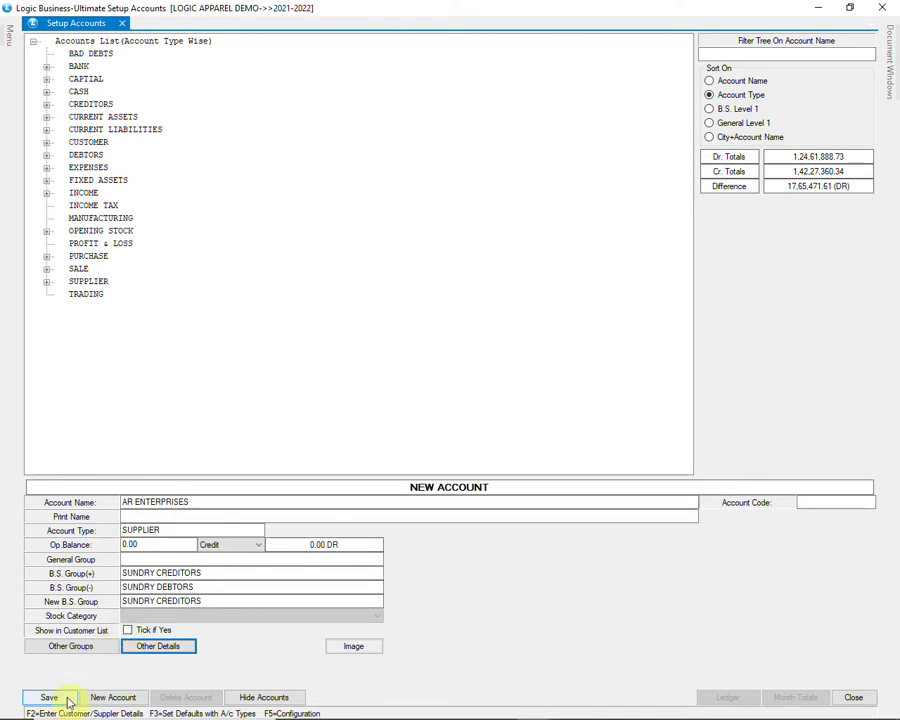
click(64, 703)
Step: Confirm the supplier save, close Setup Accounts and open Setup Account Groups
click(416, 414)
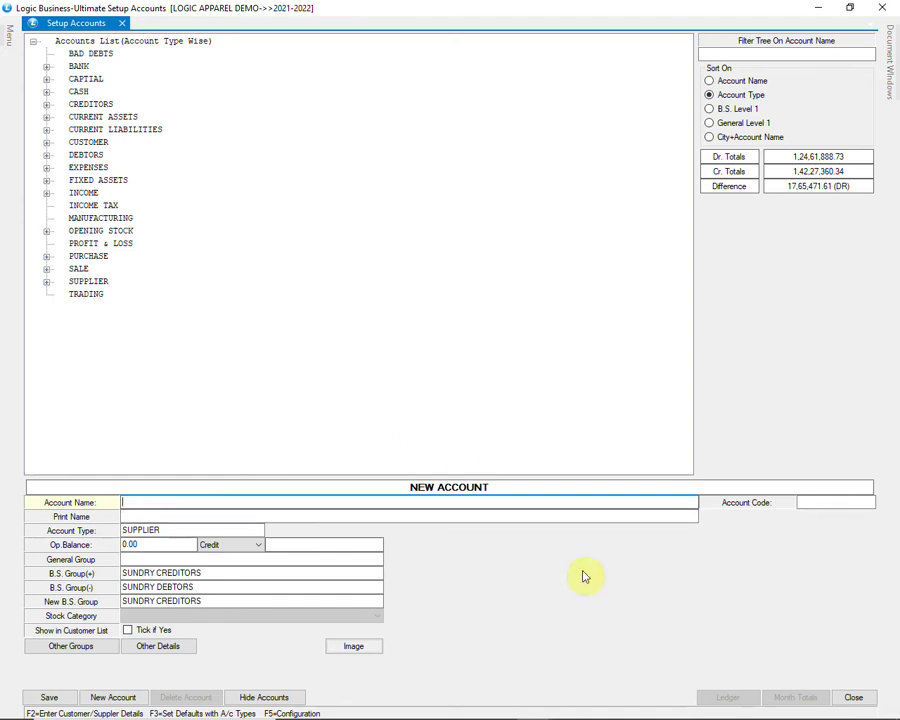
click(846, 697)
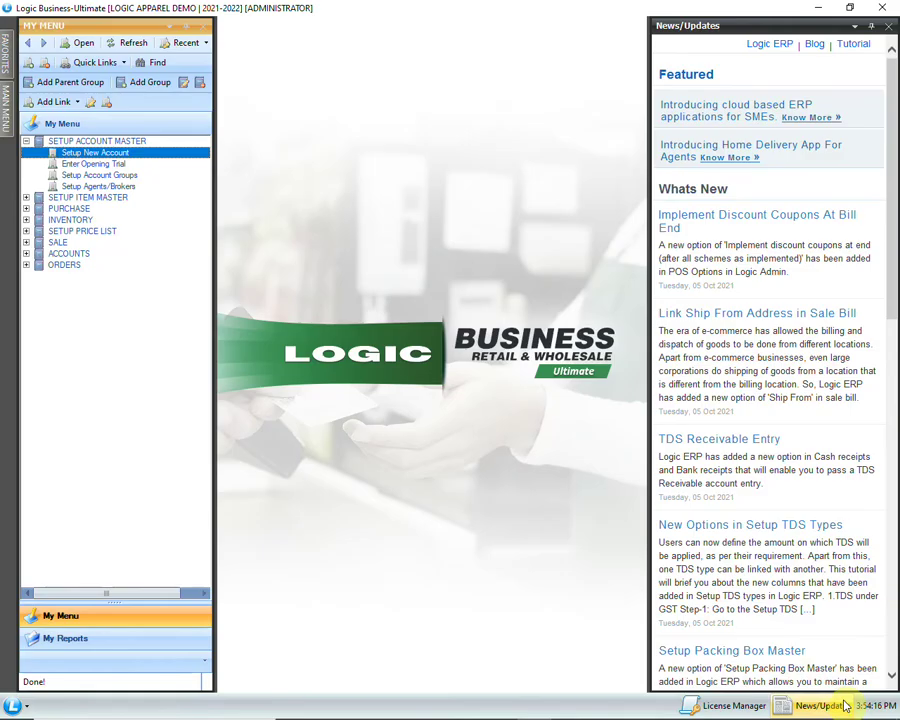
click(130, 175)
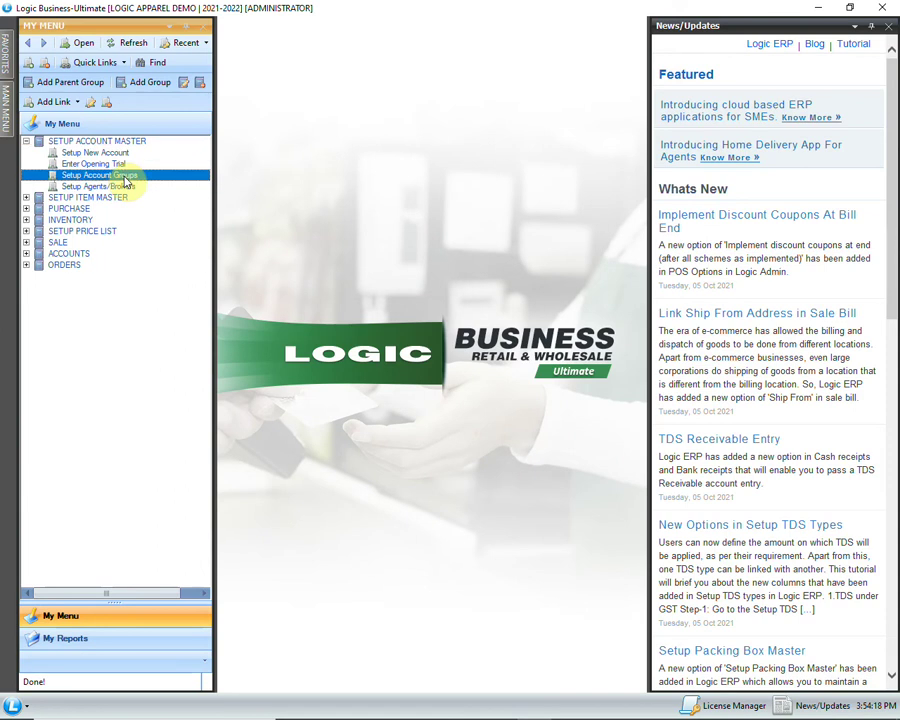
double_click(133, 177)
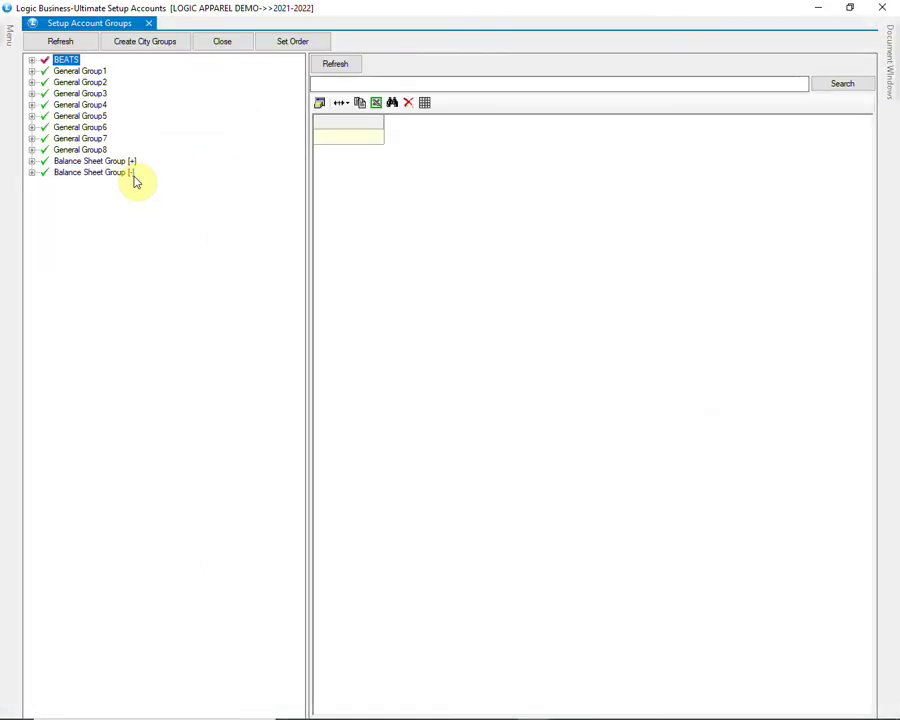
Step: Expand BEATS › AREA and refresh to list the PHASE and SECTOR groups
click(32, 61)
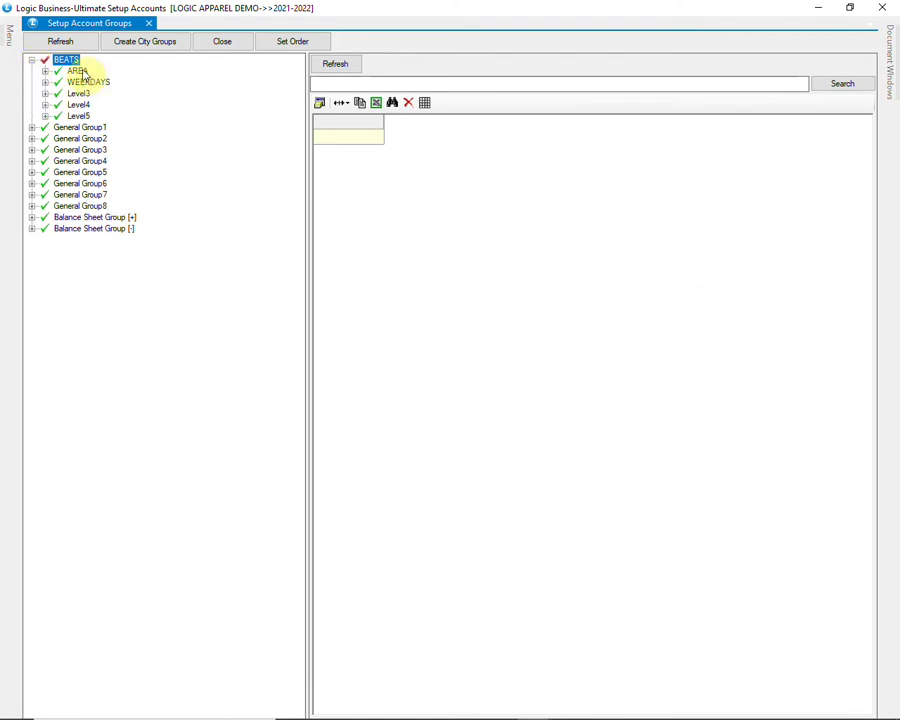
click(84, 73)
click(90, 82)
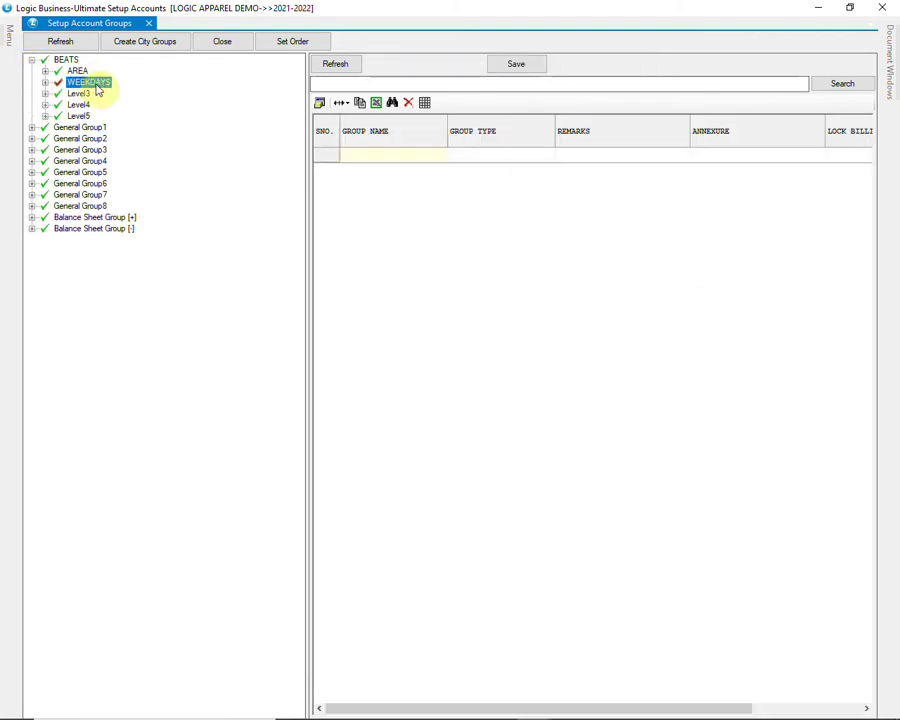
click(44, 71)
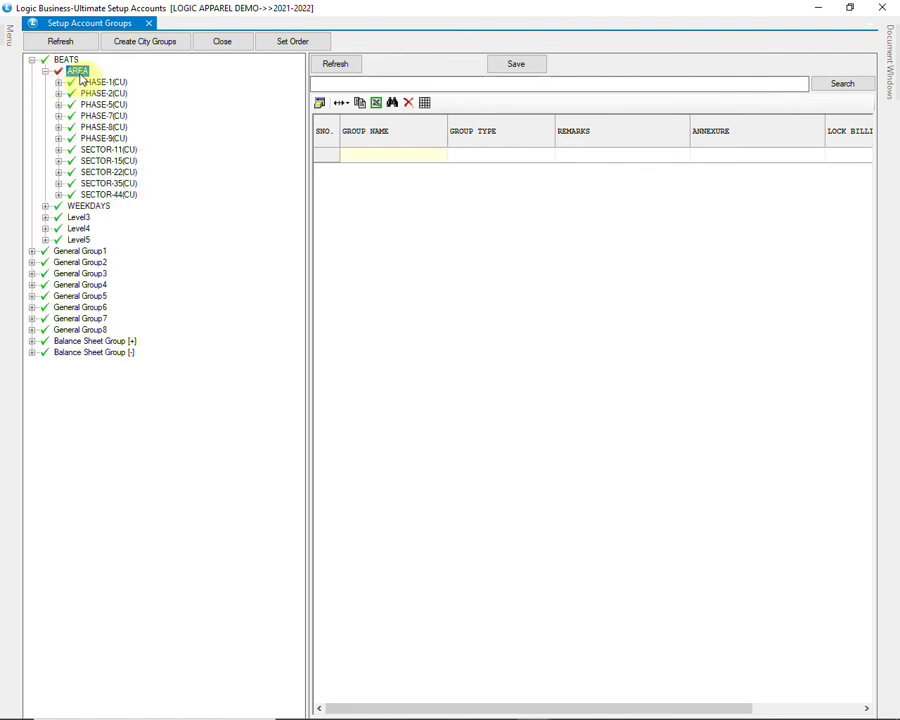
click(331, 77)
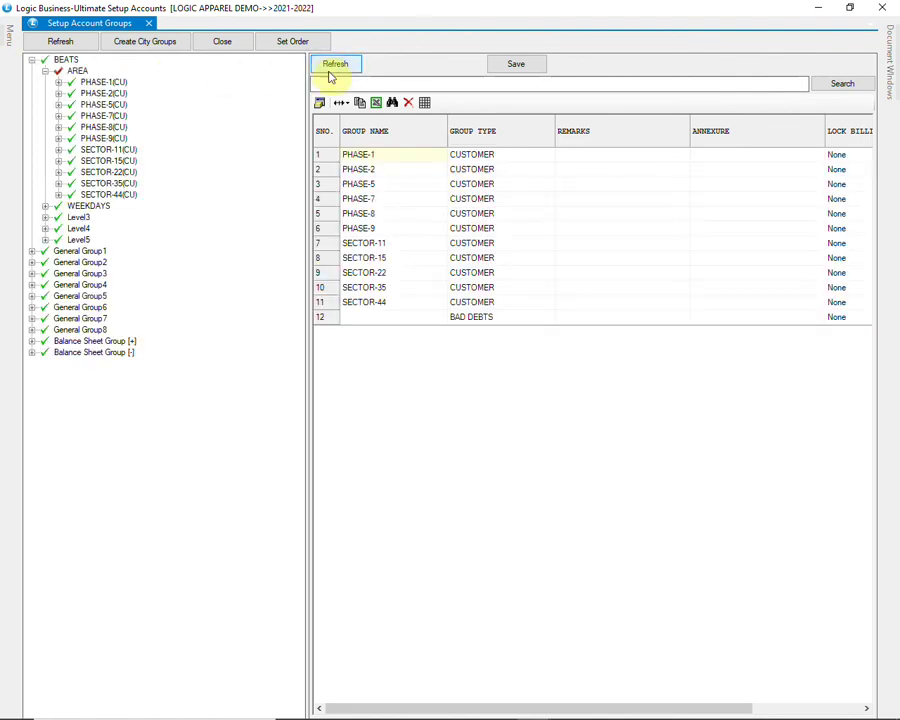
Step: Enter SECTOR-53 with group type CUSTOMER in row 12 and save it
click(366, 318)
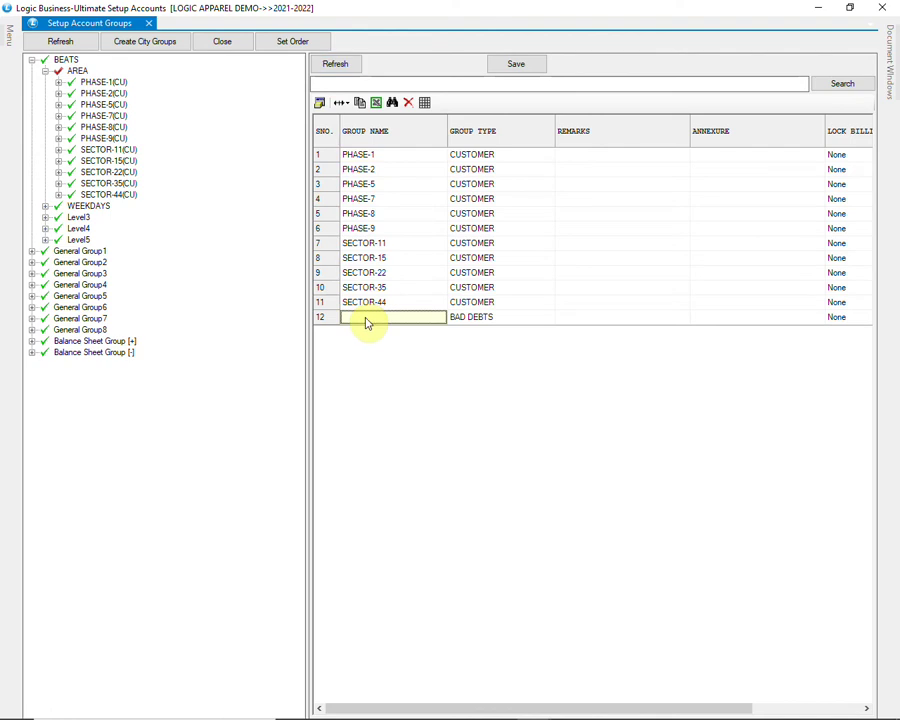
text(SECTOR-)
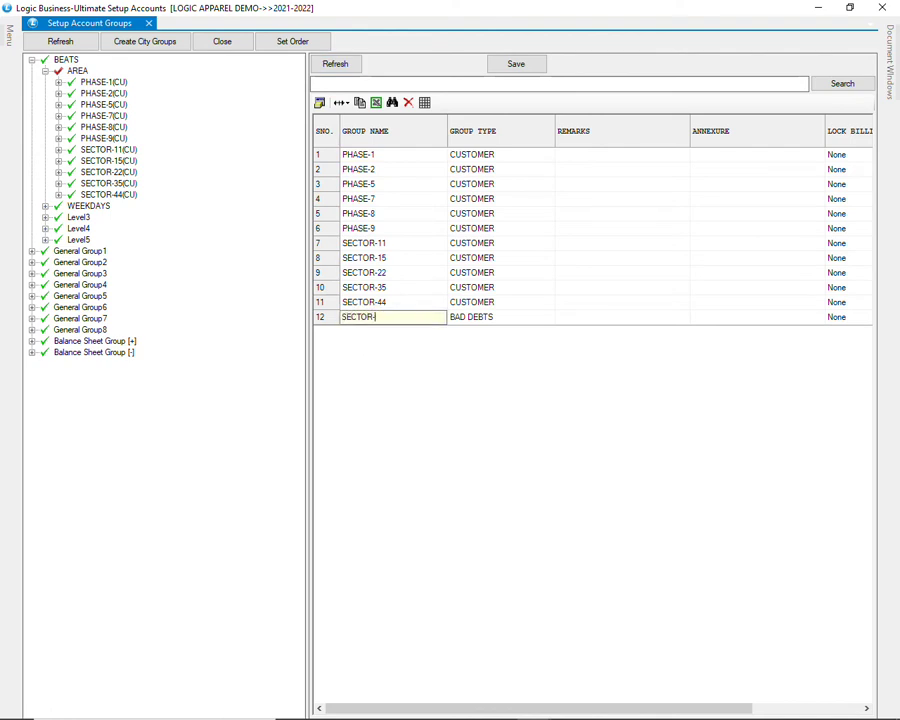
text(53)
key(Tab)
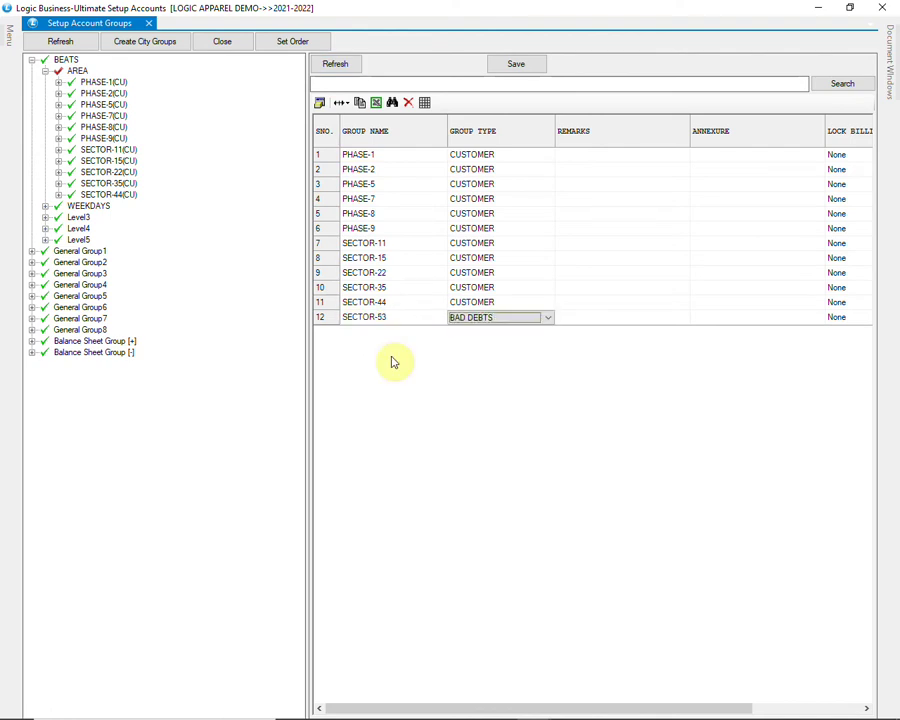
key(alt+Down)
key(Down)
key(Down)
key(Down)
key(Down)
key(Down)
key(Down)
key(Down)
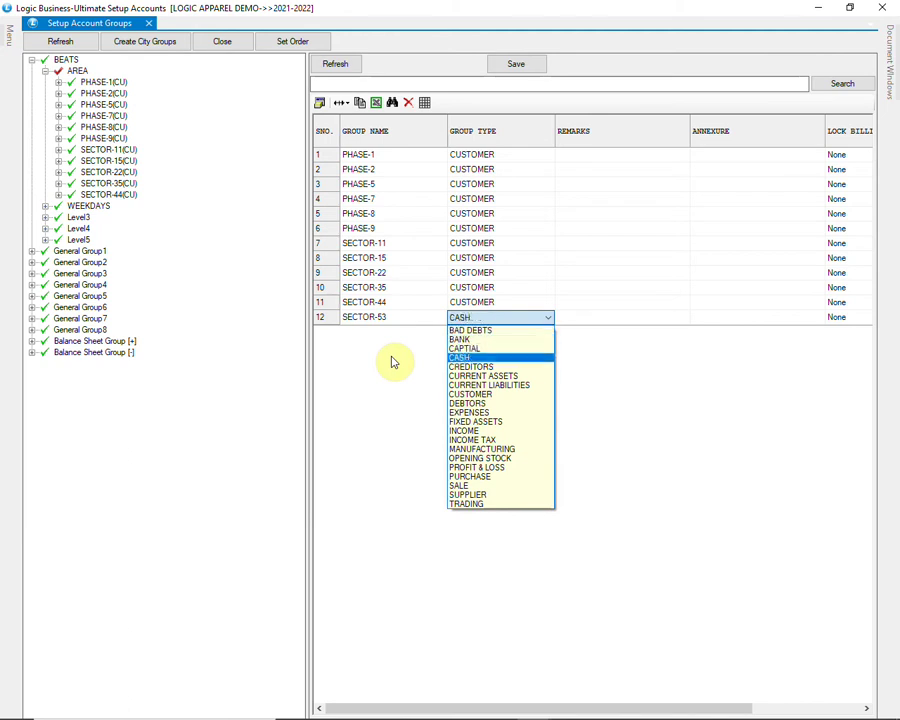
key(Tab)
key(Tab)
key(Tab)
key(Tab)
key(Tab)
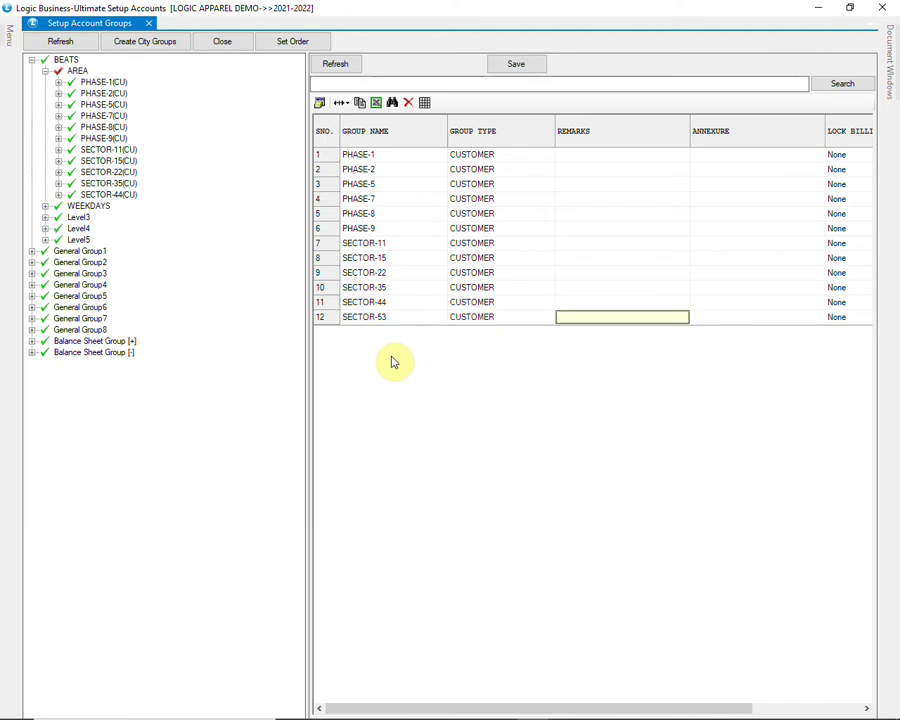
key(Tab)
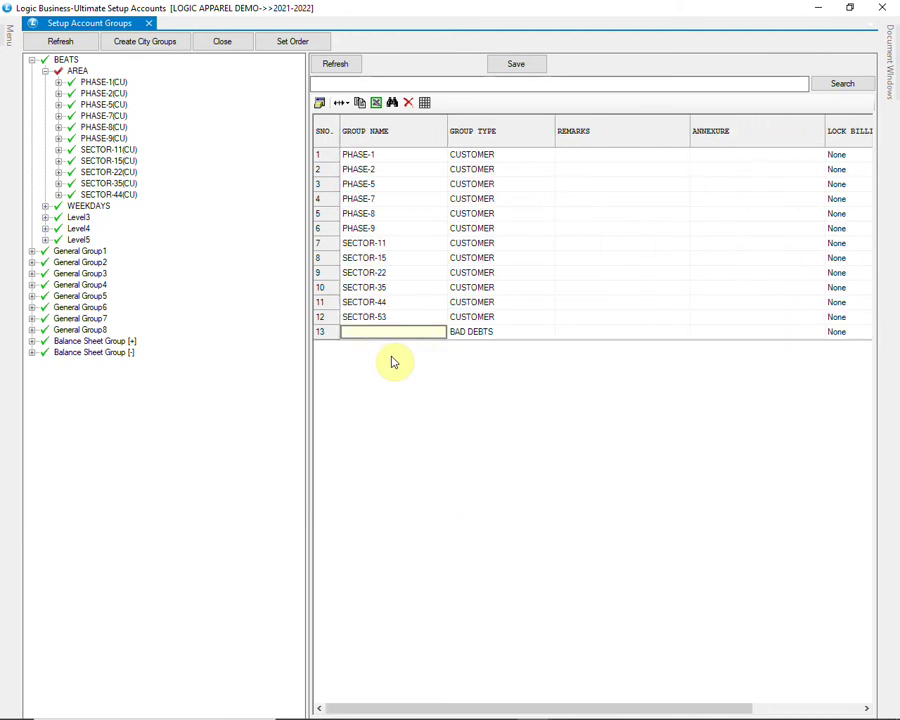
click(509, 68)
click(422, 408)
click(480, 414)
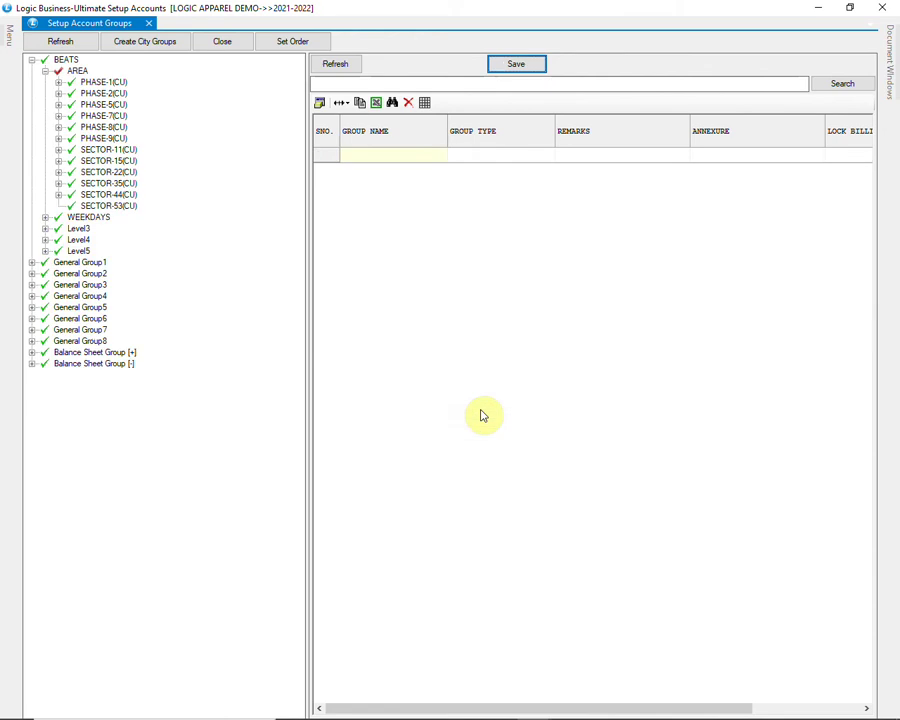
Step: Bring up the Allocate Items/Groups list for SECTOR-53 and scroll to row 32
click(110, 206)
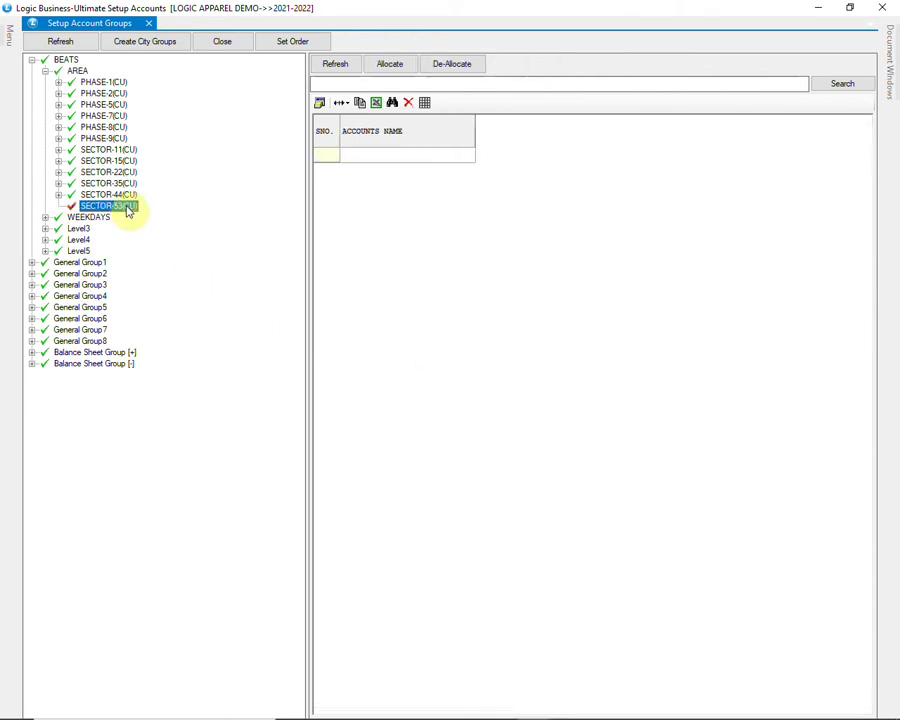
right_click(130, 210)
click(168, 213)
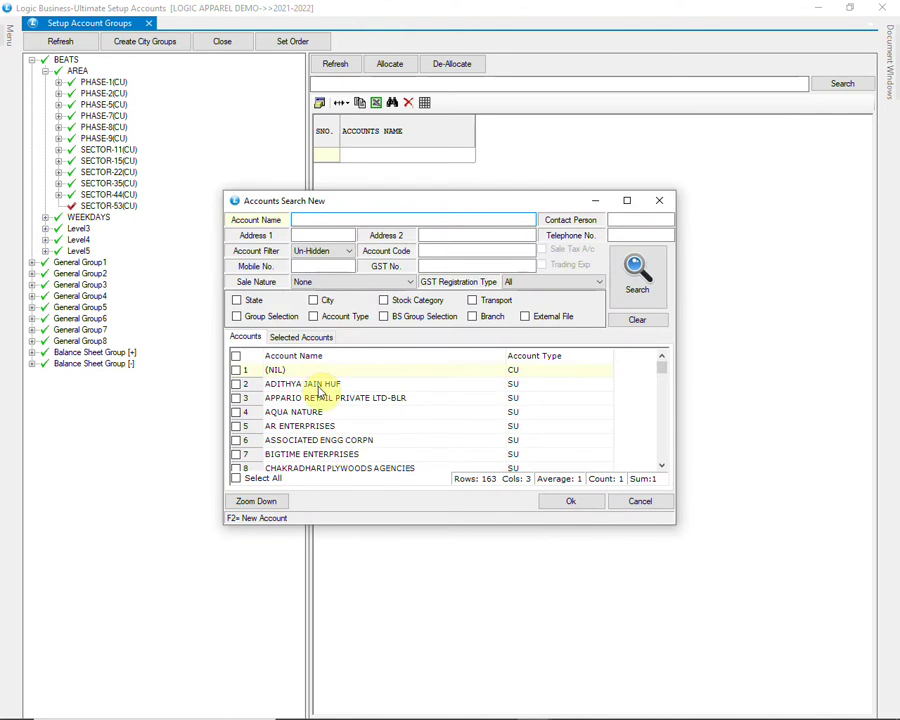
drag(667, 373, 666, 388)
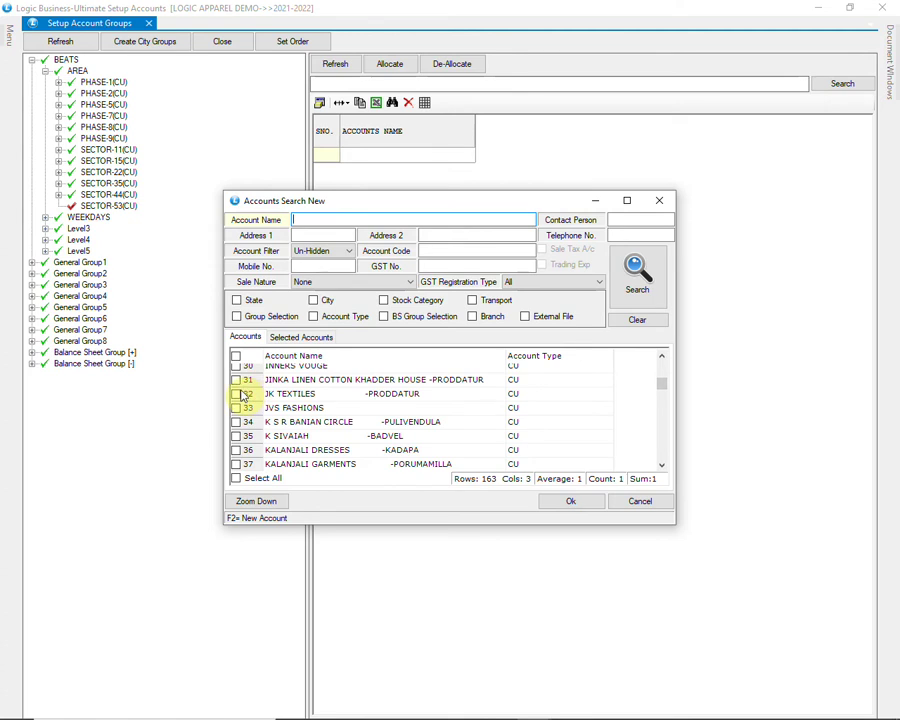
Step: Allocate rows 32–37, JK TEXTILES through KALANJALI GARMENTS, and expand SECTOR-53
click(241, 395)
click(237, 409)
click(237, 423)
click(236, 438)
click(237, 452)
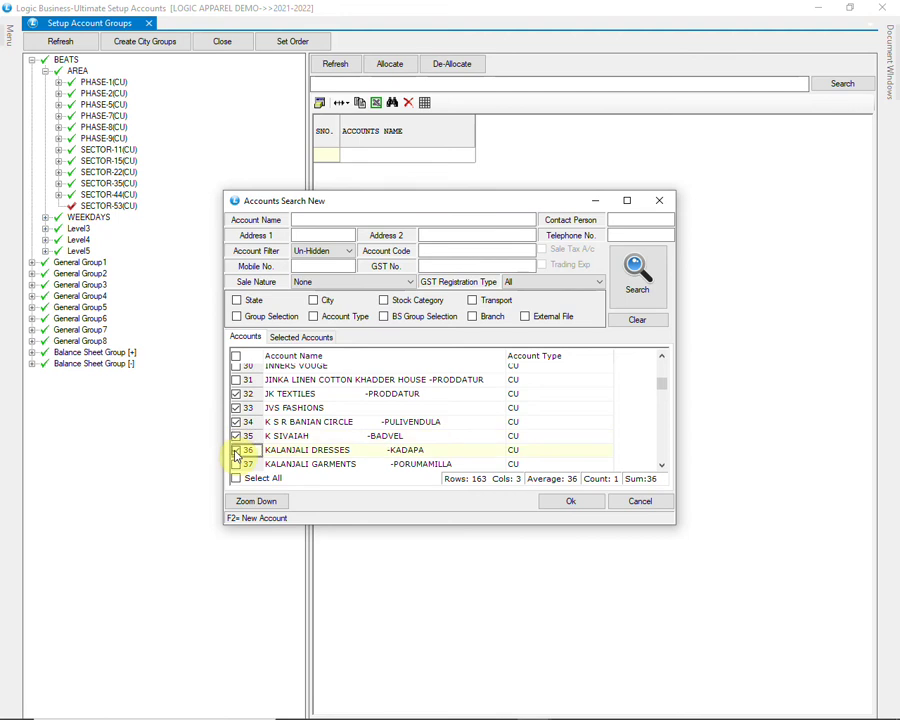
click(237, 465)
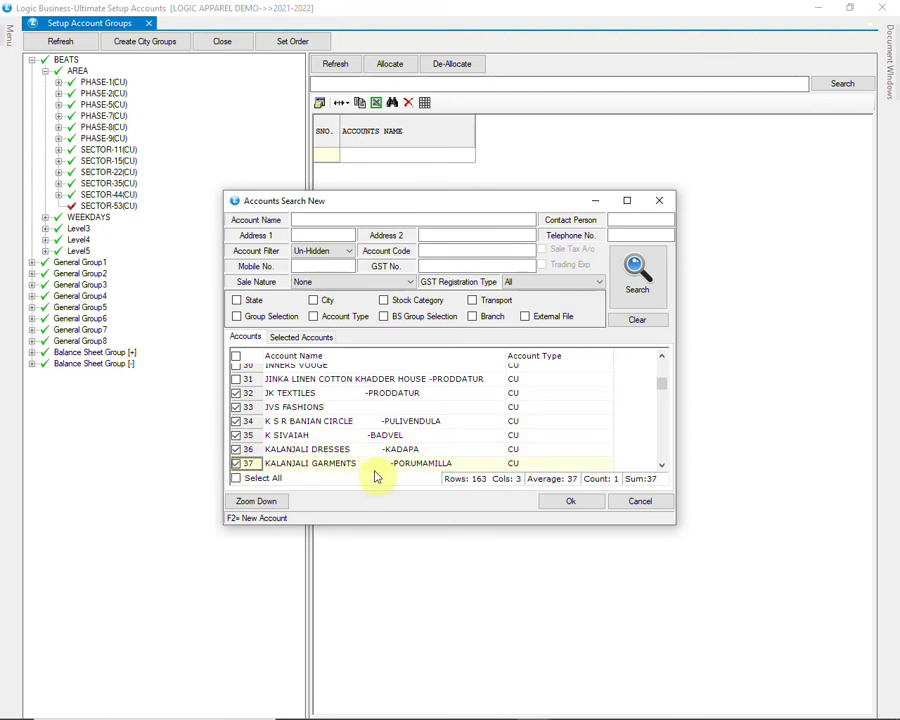
click(565, 503)
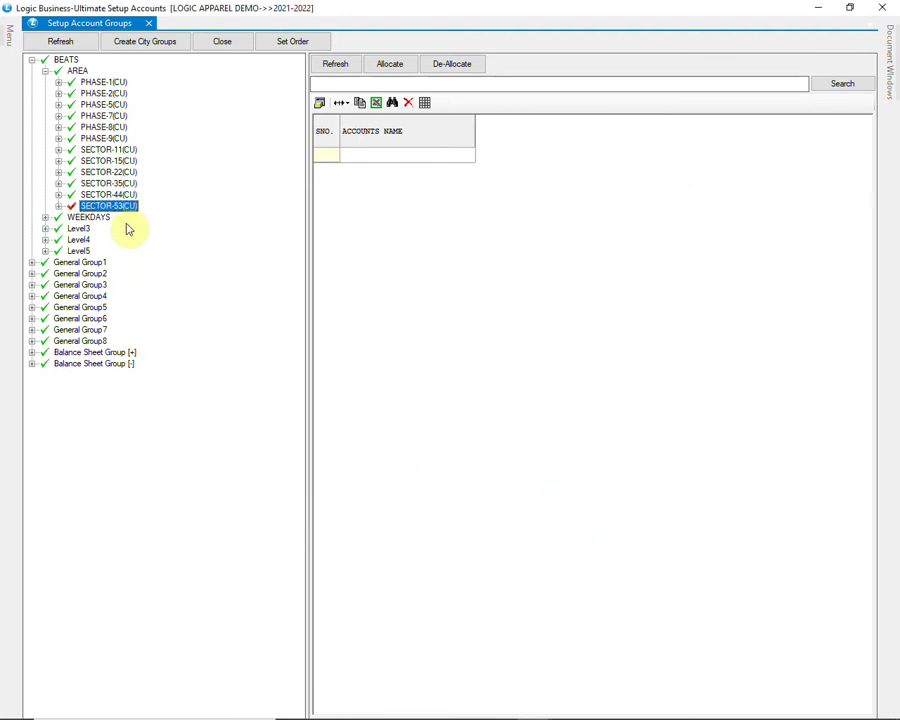
click(59, 207)
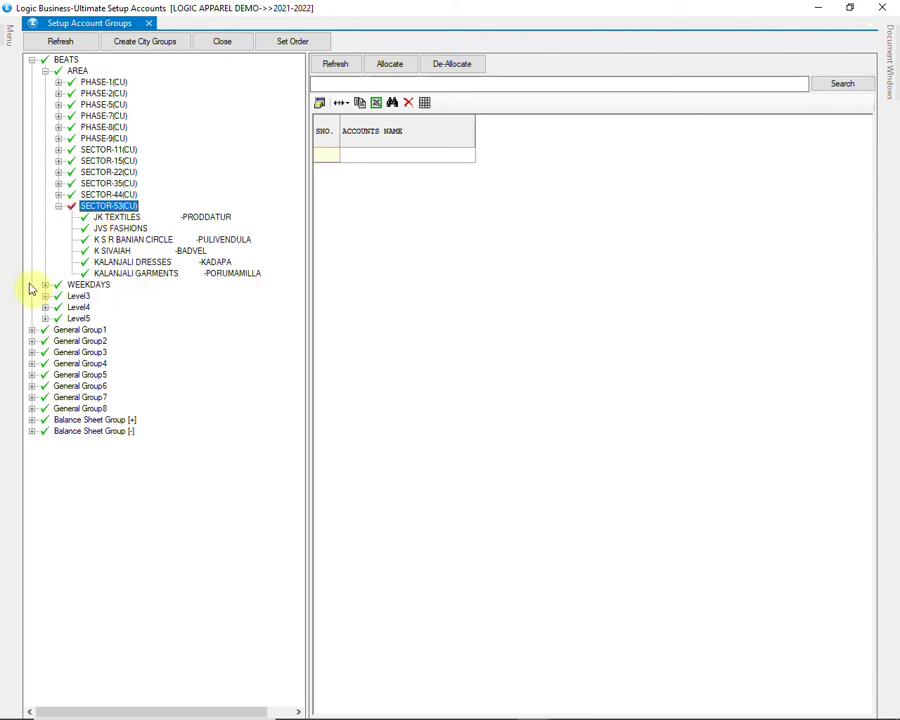
Step: Expand WEEKDAYS and browse the sectors under FRIDAY and TUESDAY
click(76, 285)
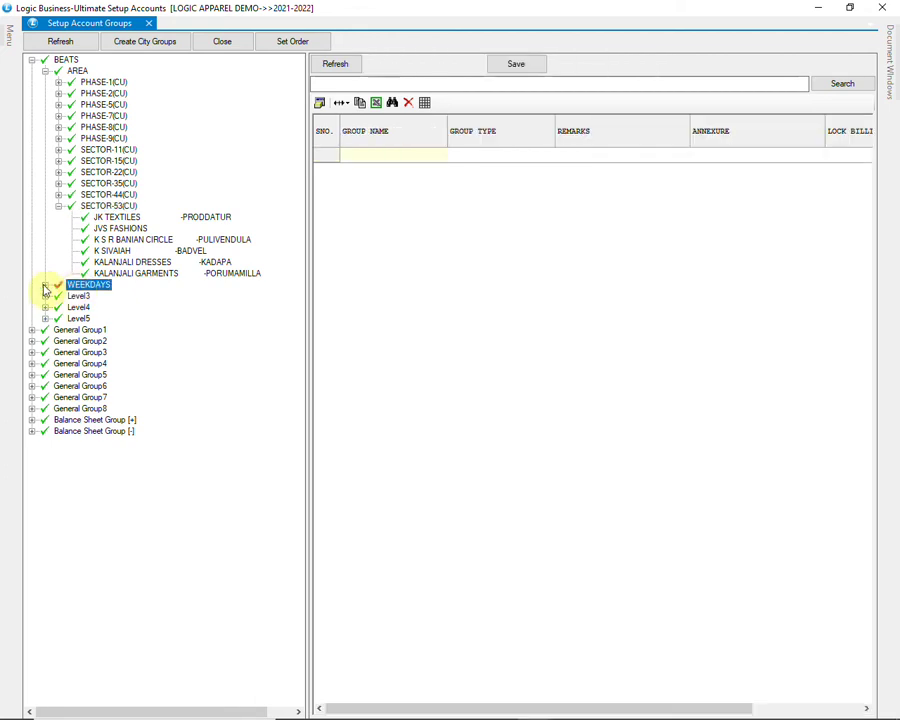
click(45, 285)
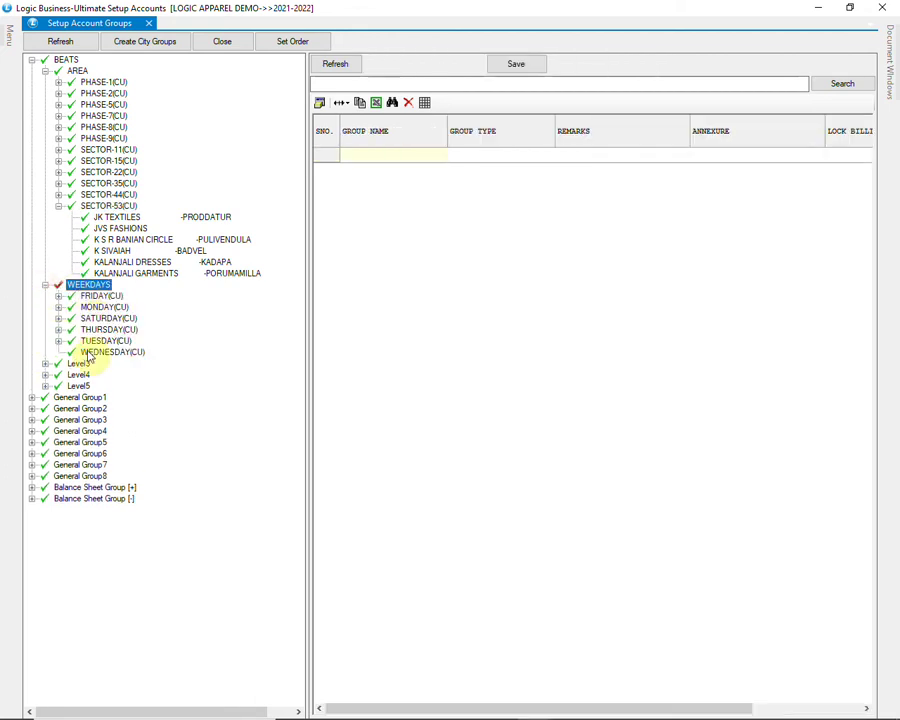
click(100, 296)
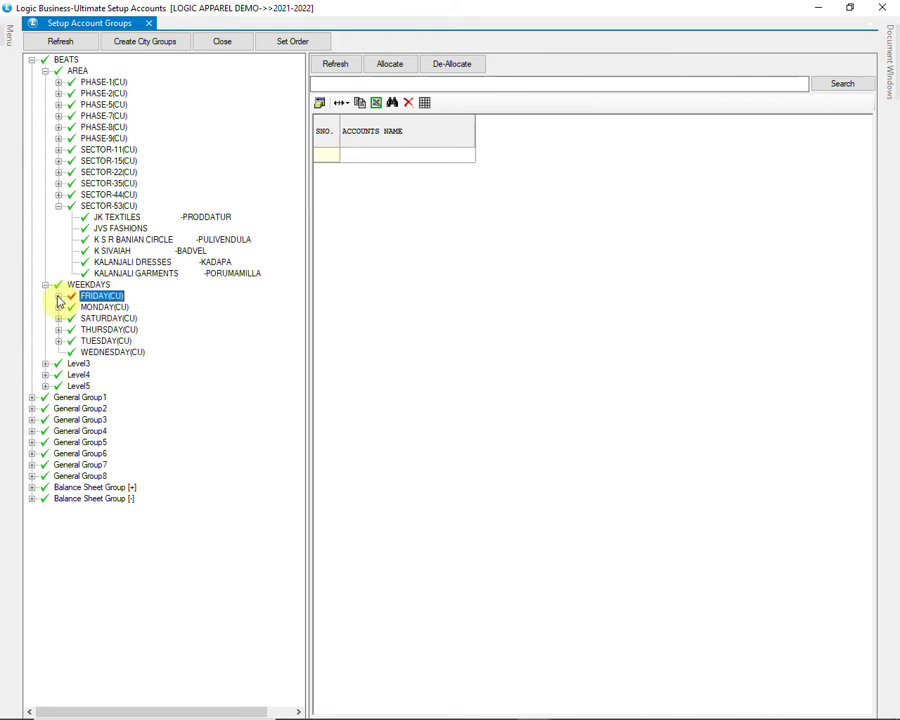
click(58, 296)
click(118, 308)
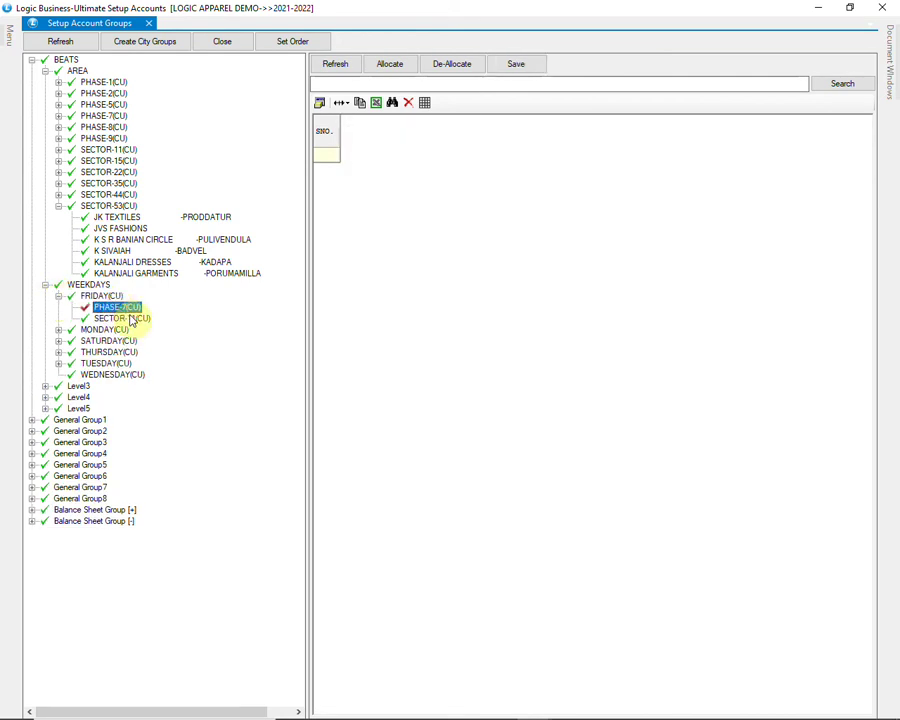
click(131, 317)
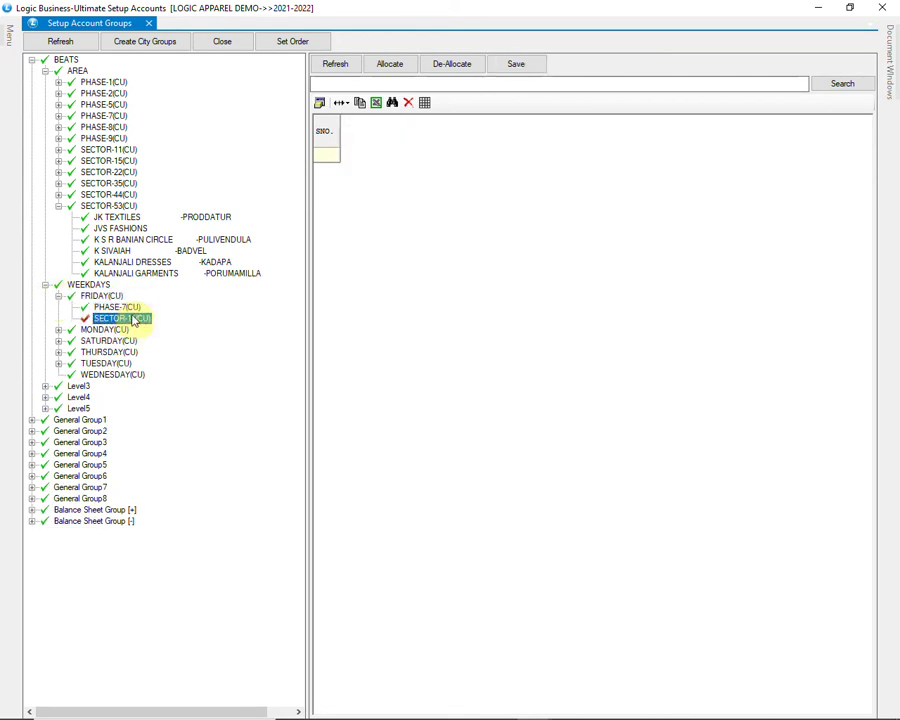
click(115, 364)
click(58, 364)
click(118, 374)
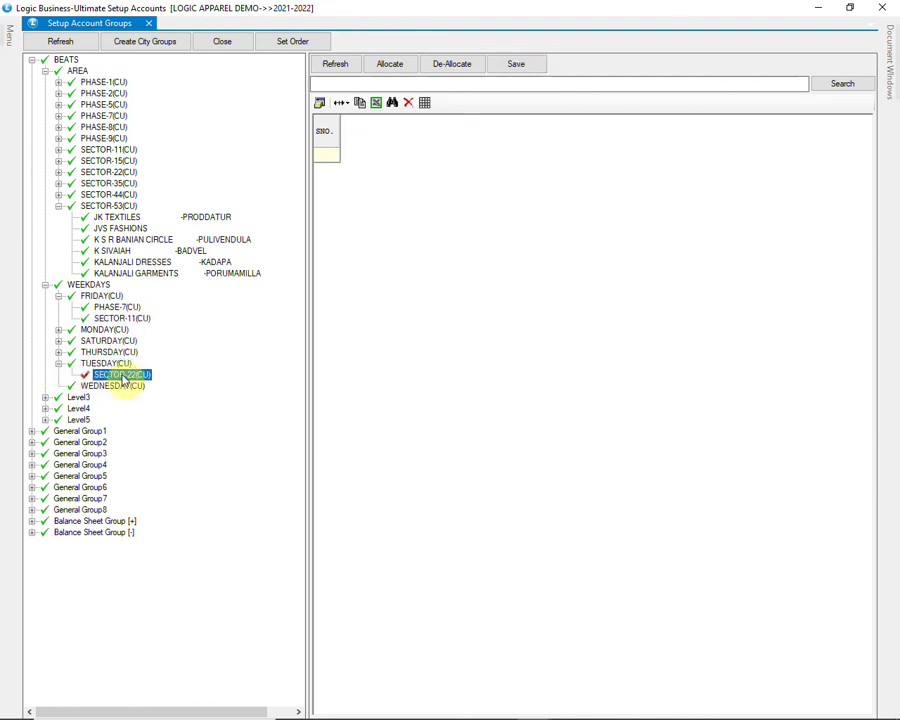
Step: Allocate PHASE-5, SECTOR-35 and SECTOR-53 to WEDNESDAY, verify them, and close the setup
click(105, 386)
right_click(136, 389)
click(157, 396)
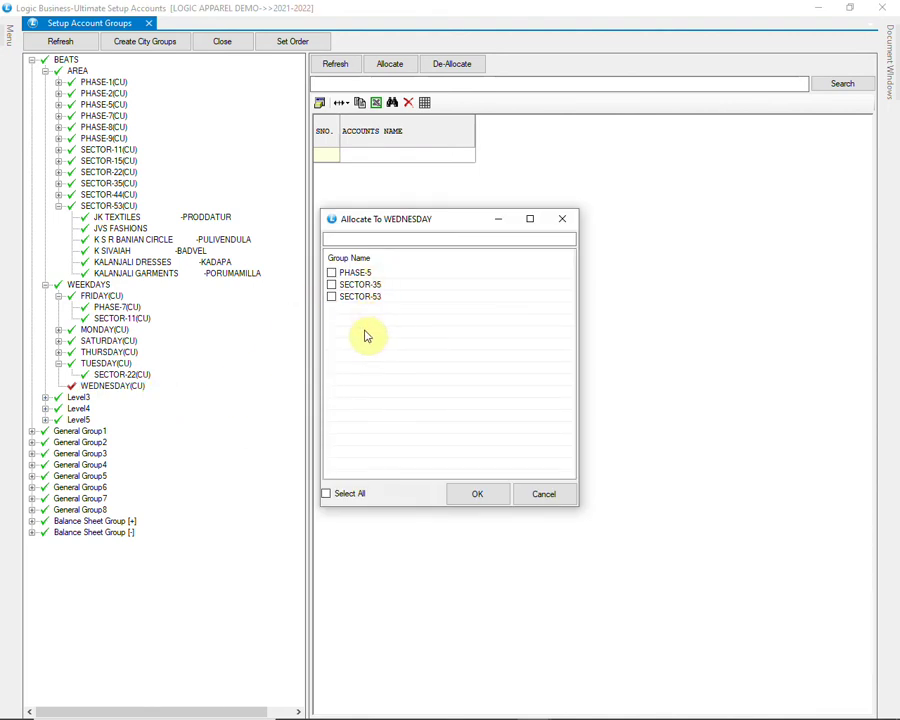
click(337, 288)
click(331, 273)
click(331, 296)
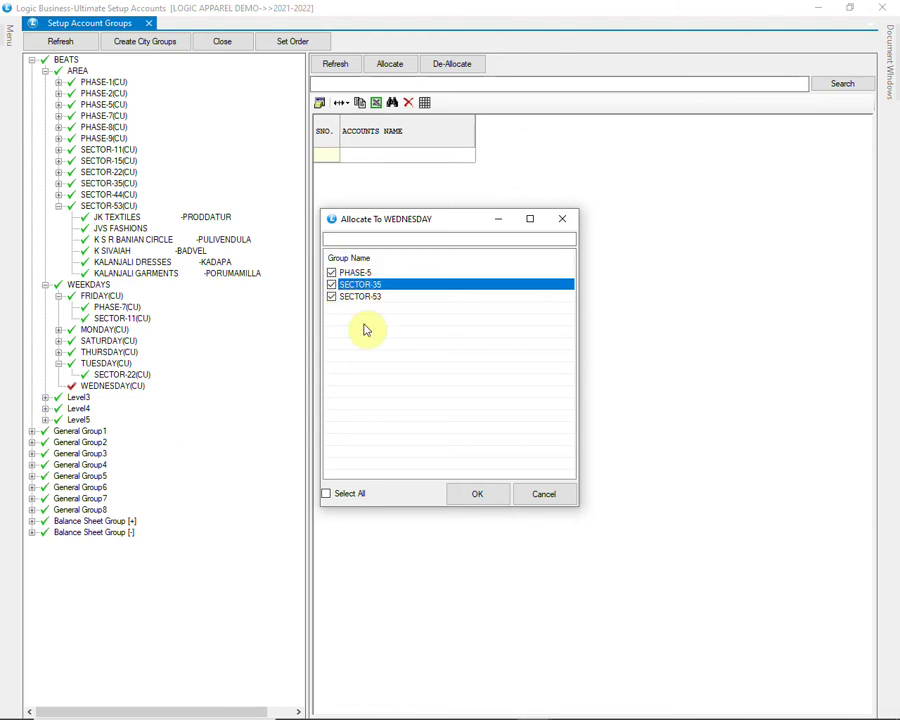
click(477, 493)
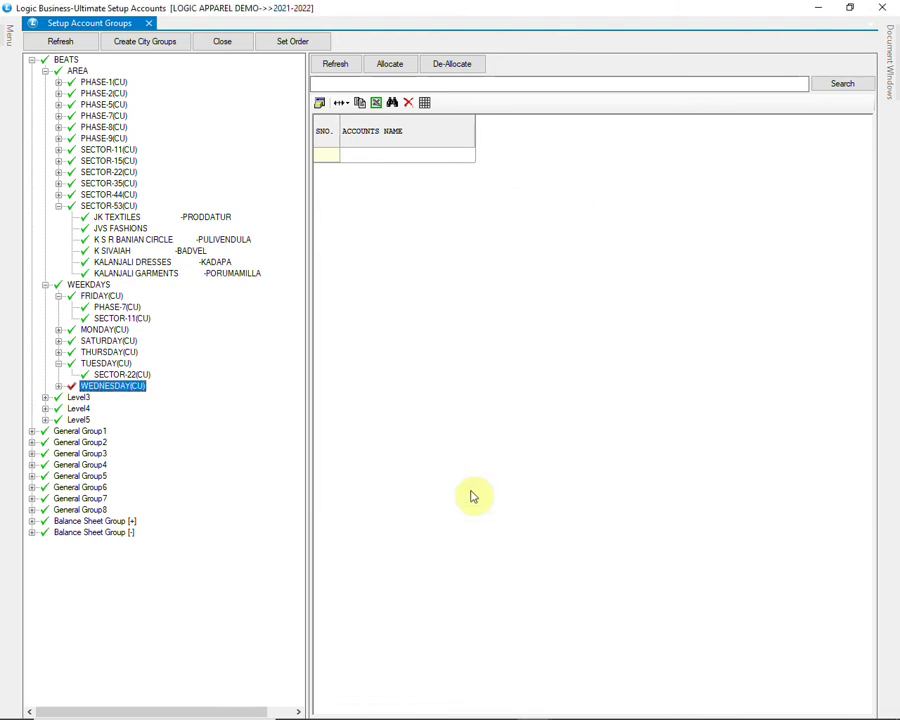
click(59, 387)
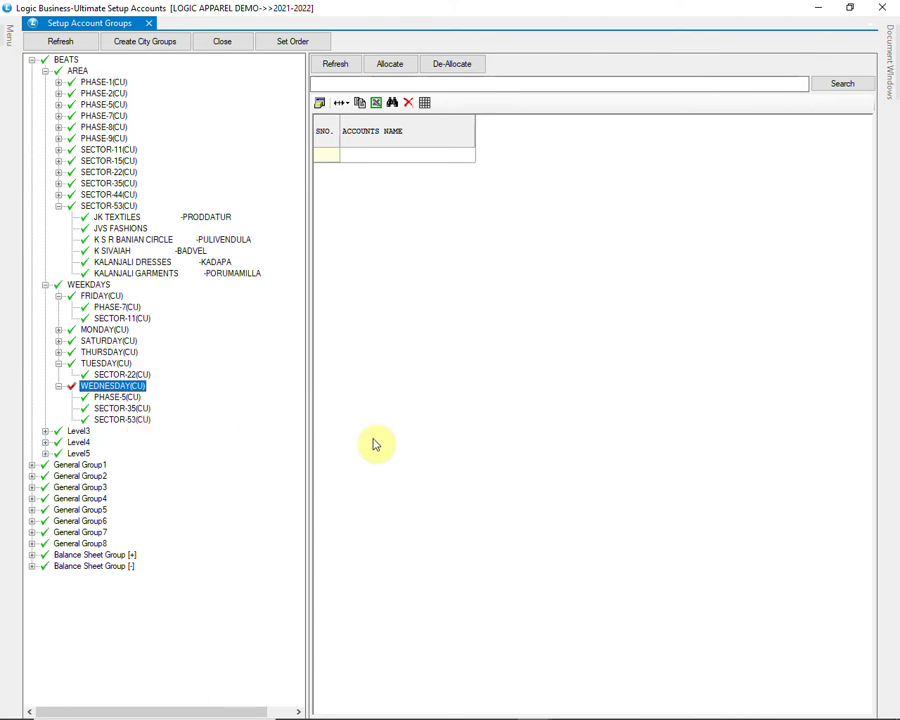
click(886, 9)
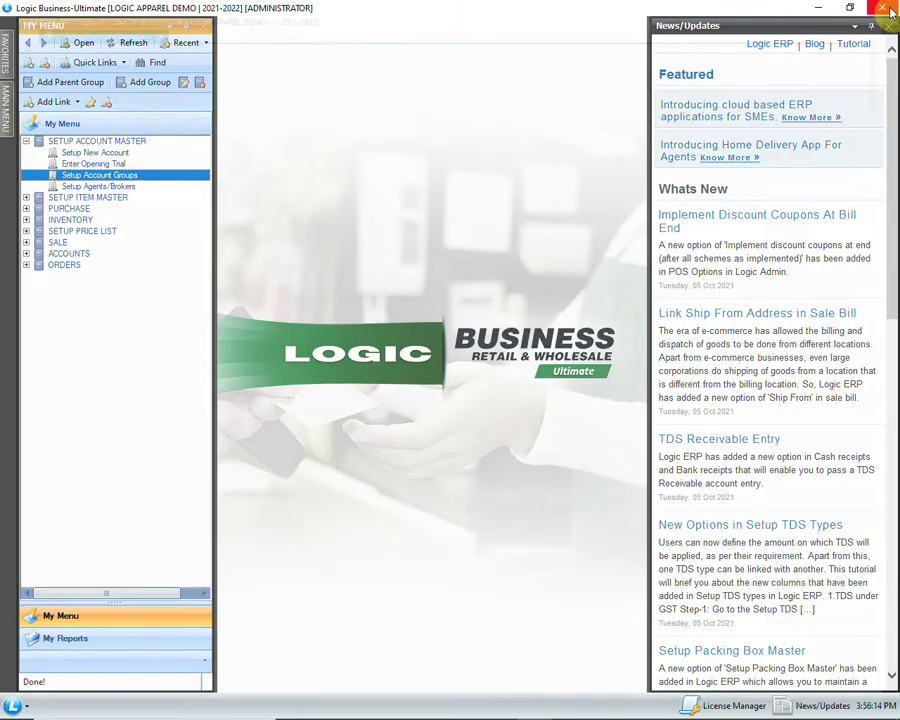
Step: Add agent HEEMA with short name HM in row 4 of Setup Agents/Brokers
click(140, 187)
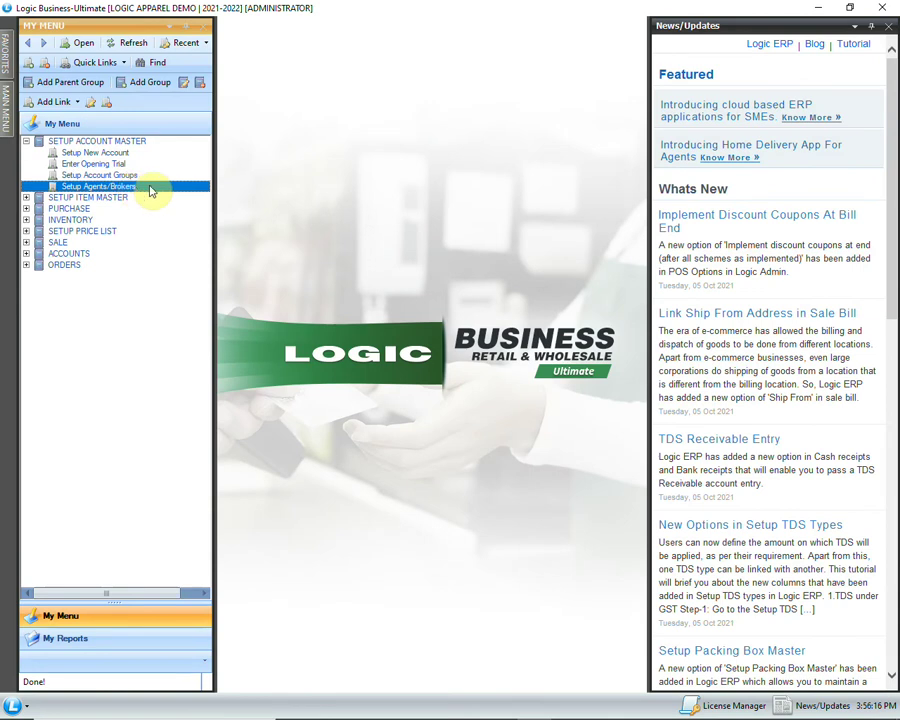
double_click(150, 190)
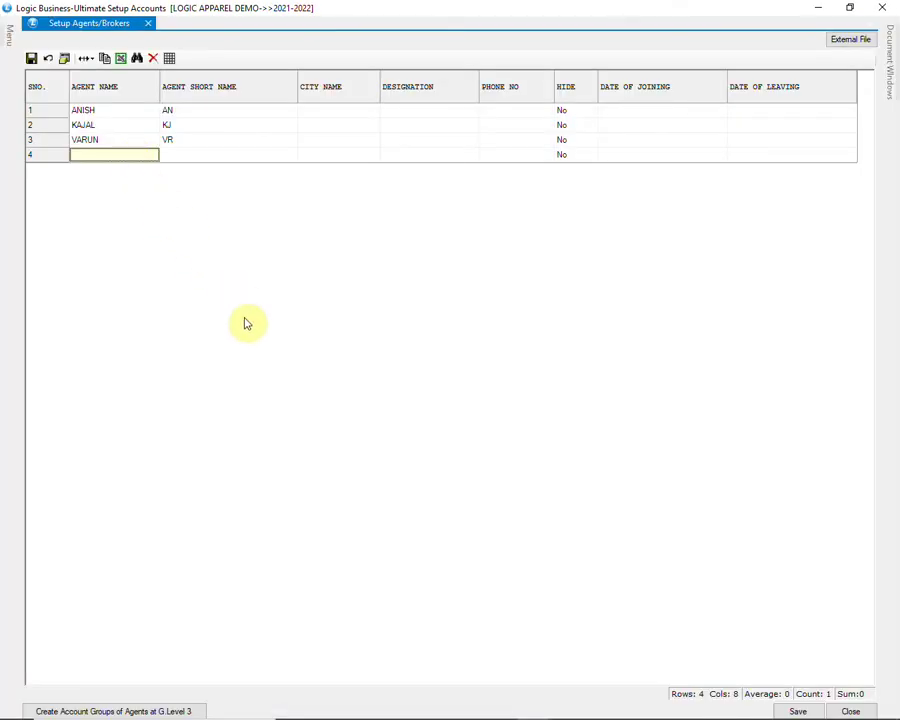
text(H)
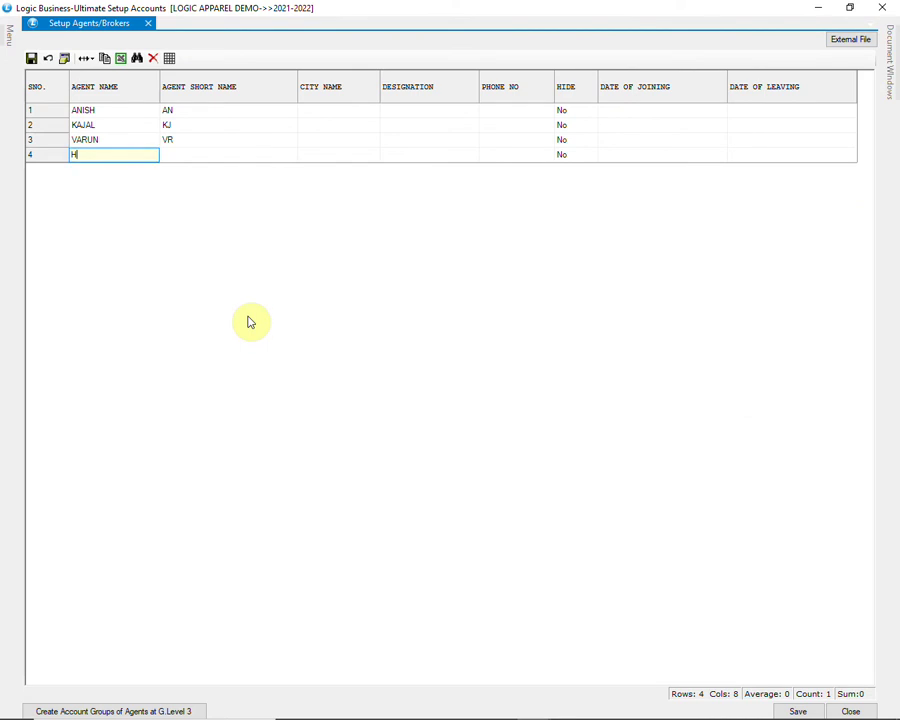
text(EEMA)
key(Return)
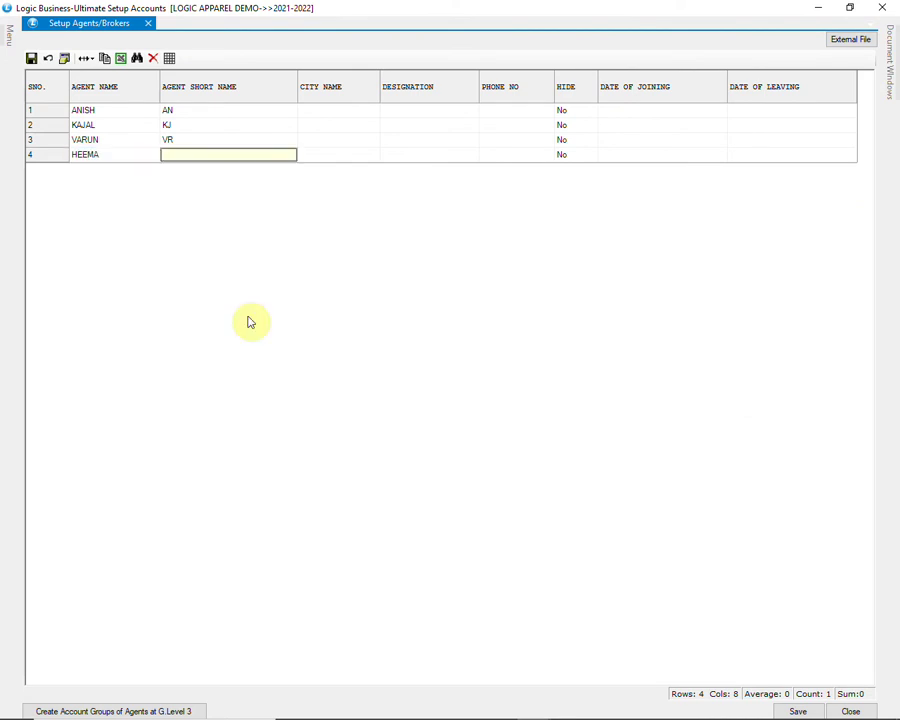
text(HM)
key(Return)
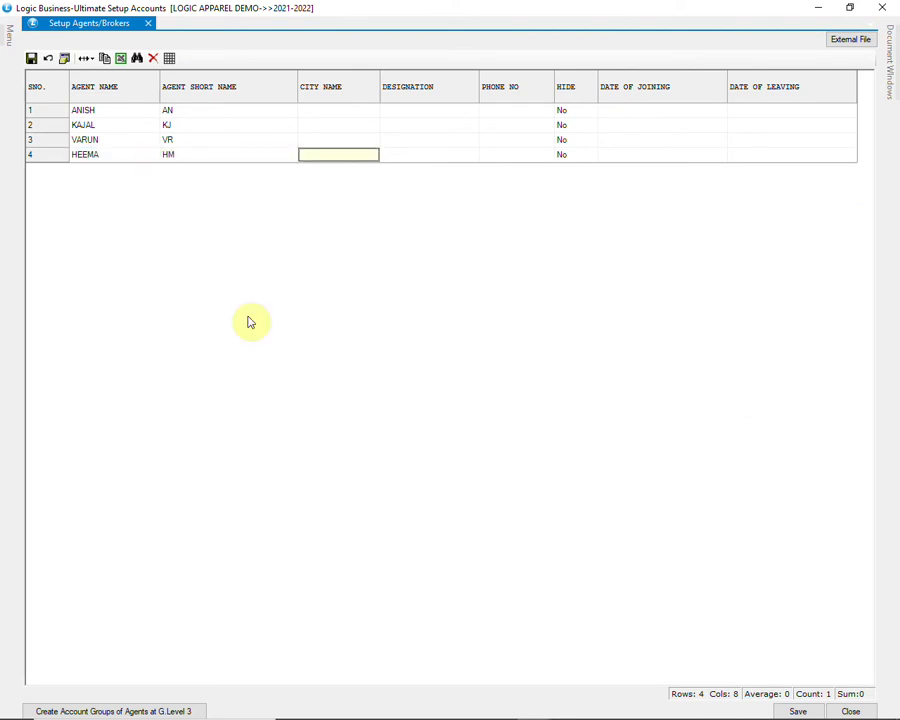
key(Return)
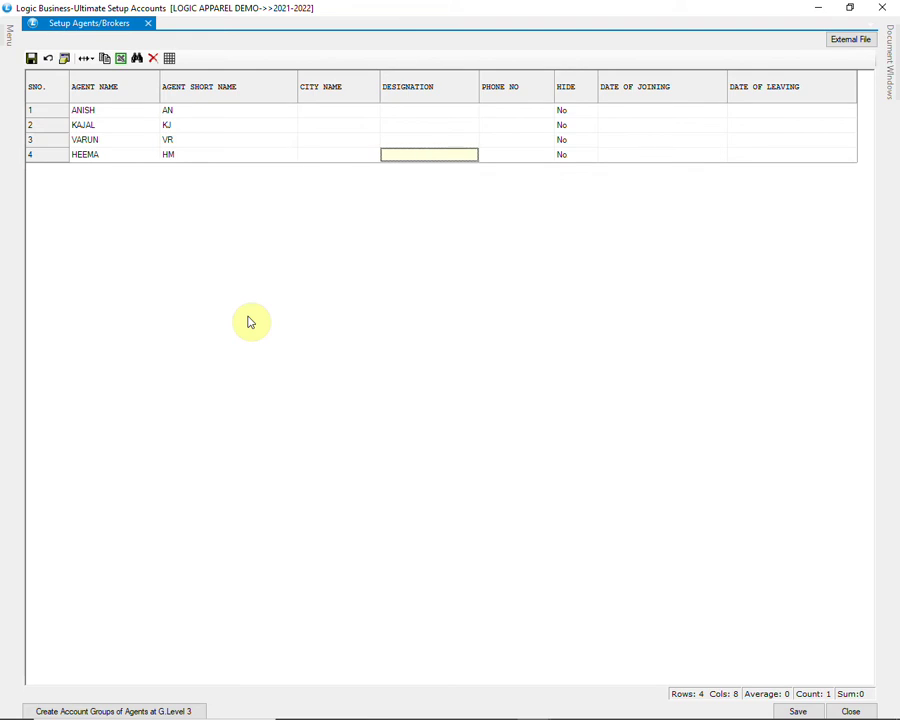
key(Return)
key(Return)
key(Return)
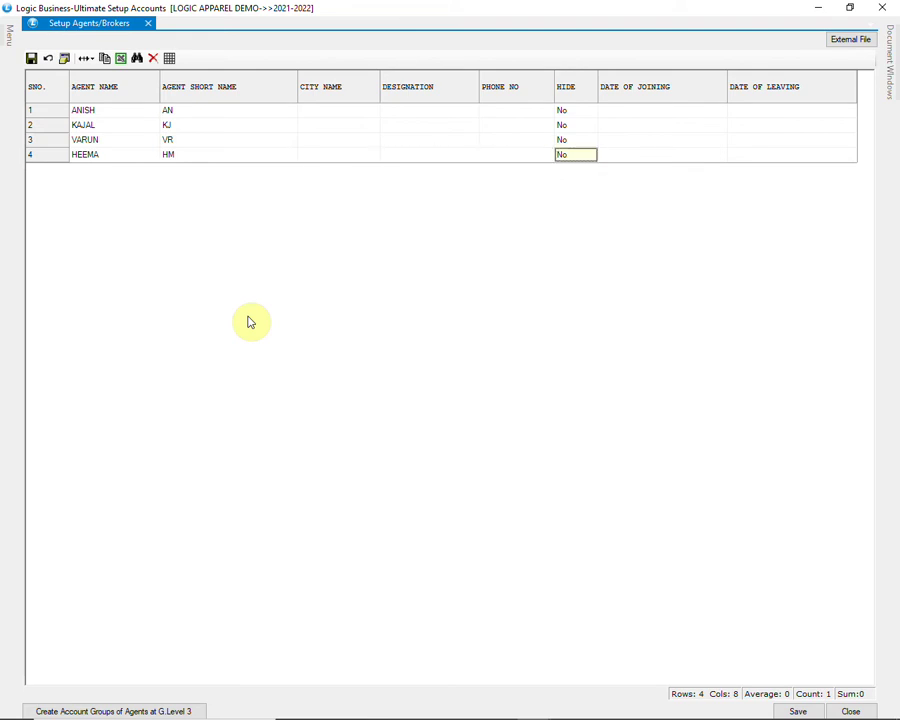
key(Return)
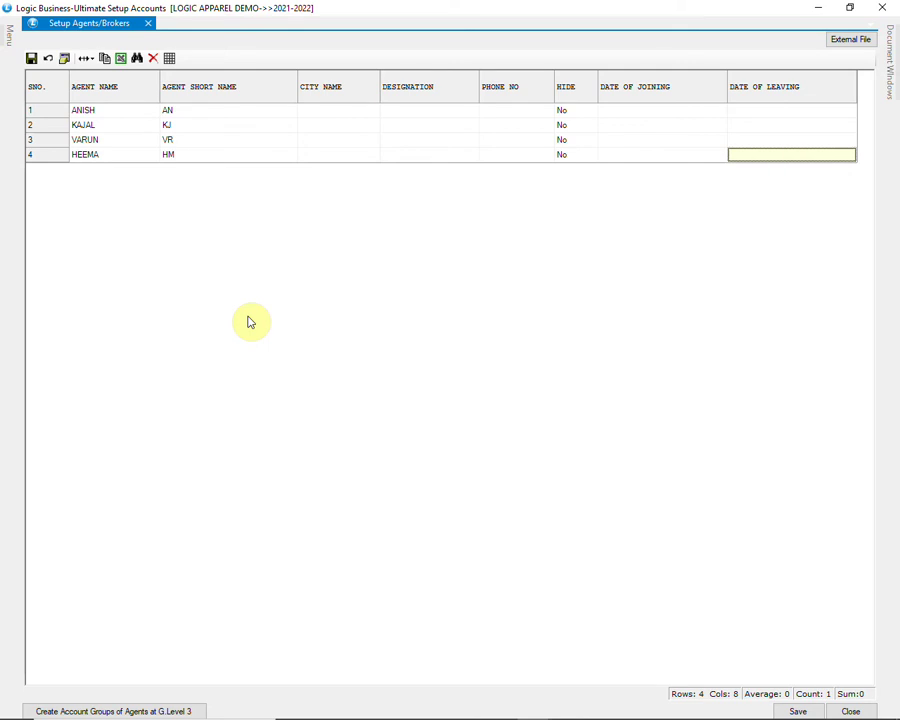
key(Return)
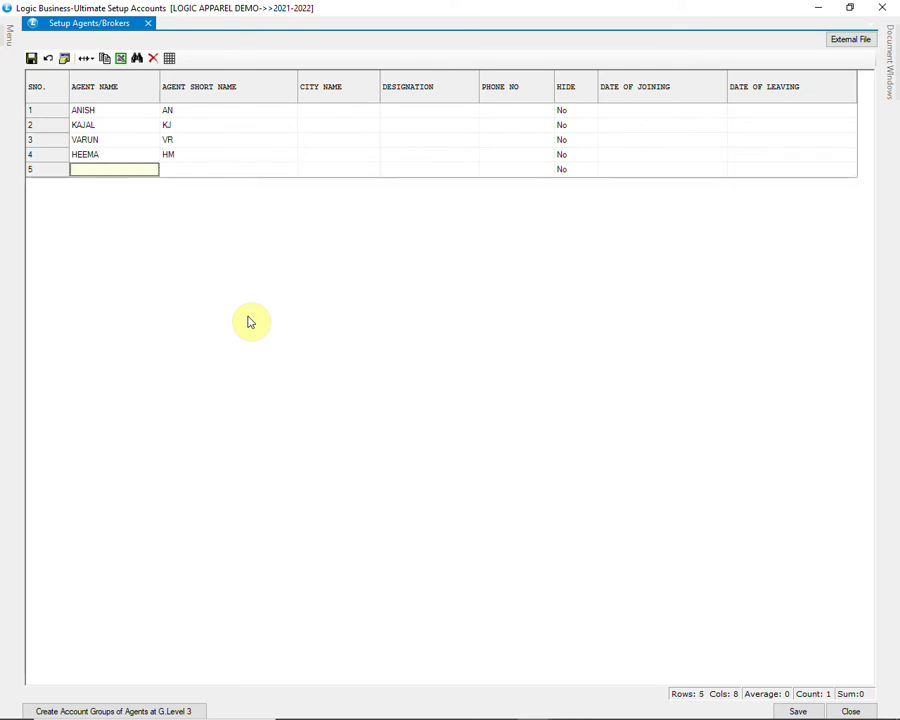
Step: Save the agents list and close the agents setup
click(786, 709)
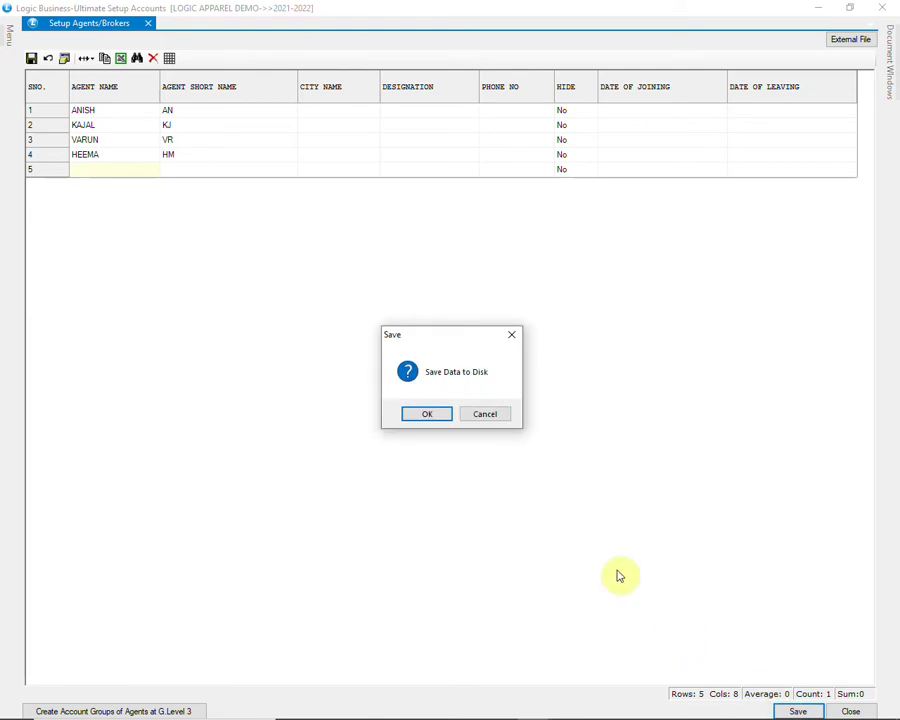
click(429, 415)
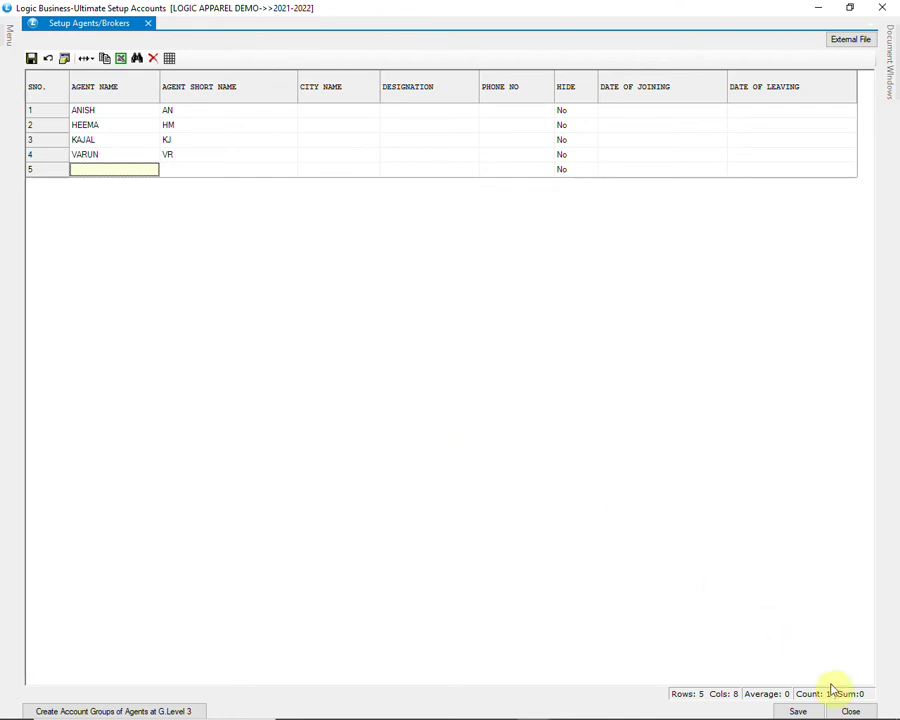
click(850, 711)
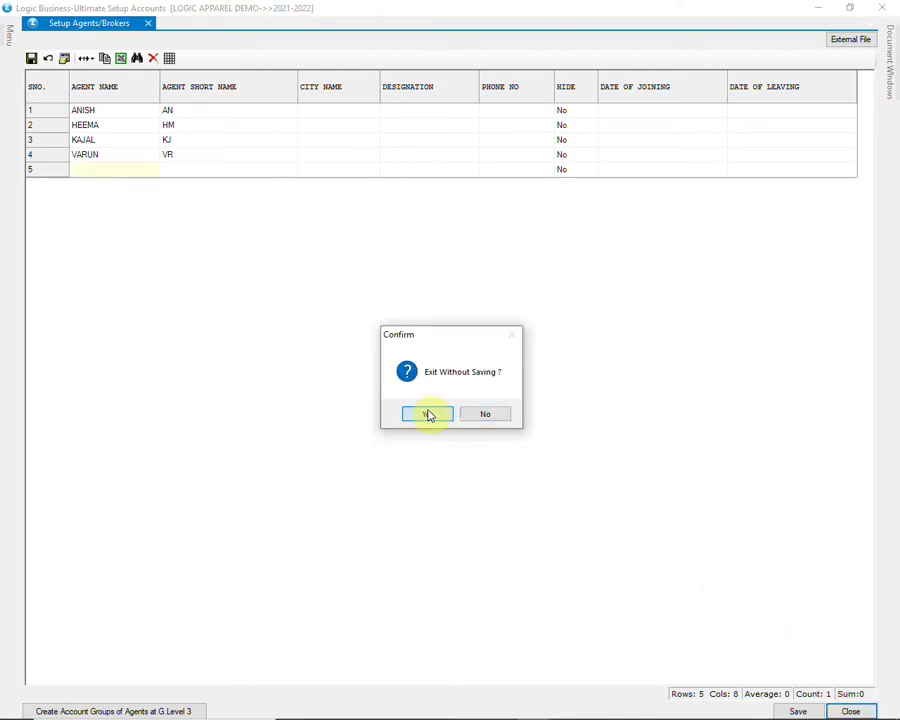
click(427, 414)
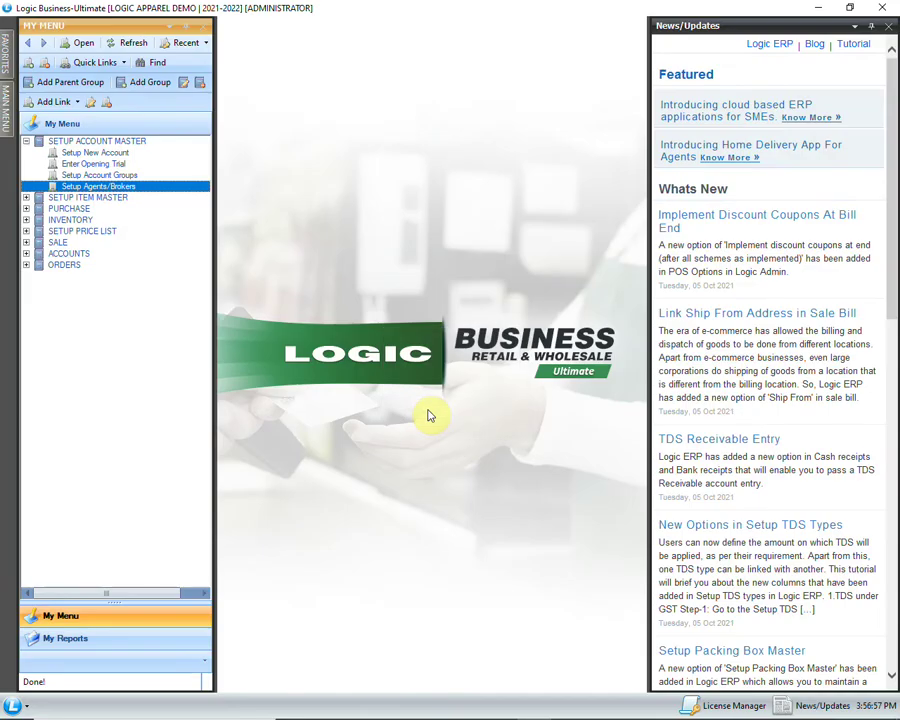
click(80, 197)
Step: Open Setup Company from the SETUP ITEM MASTER section
click(27, 197)
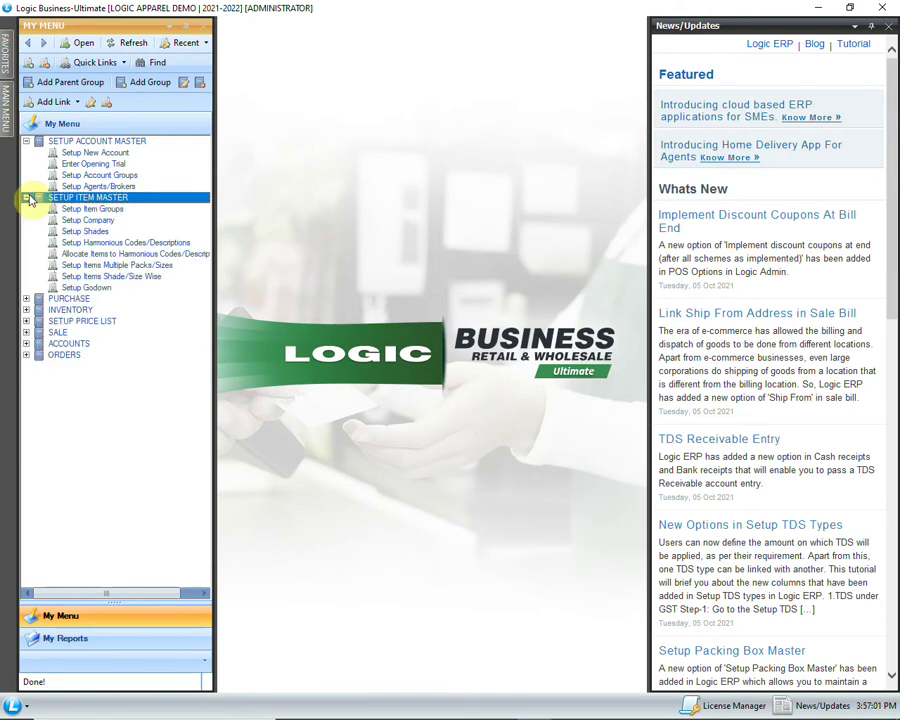
click(93, 221)
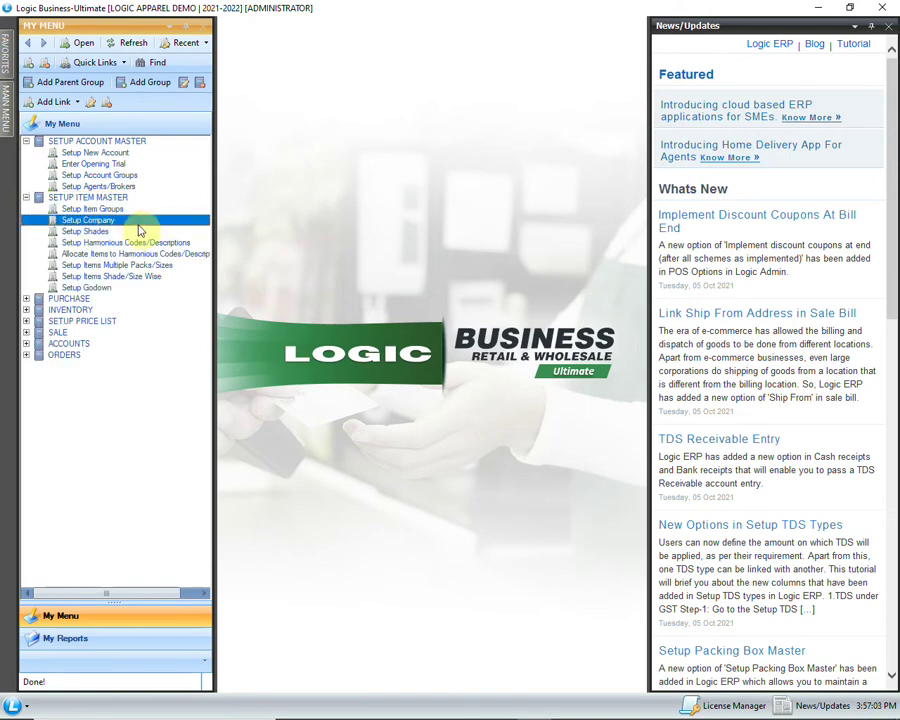
double_click(141, 221)
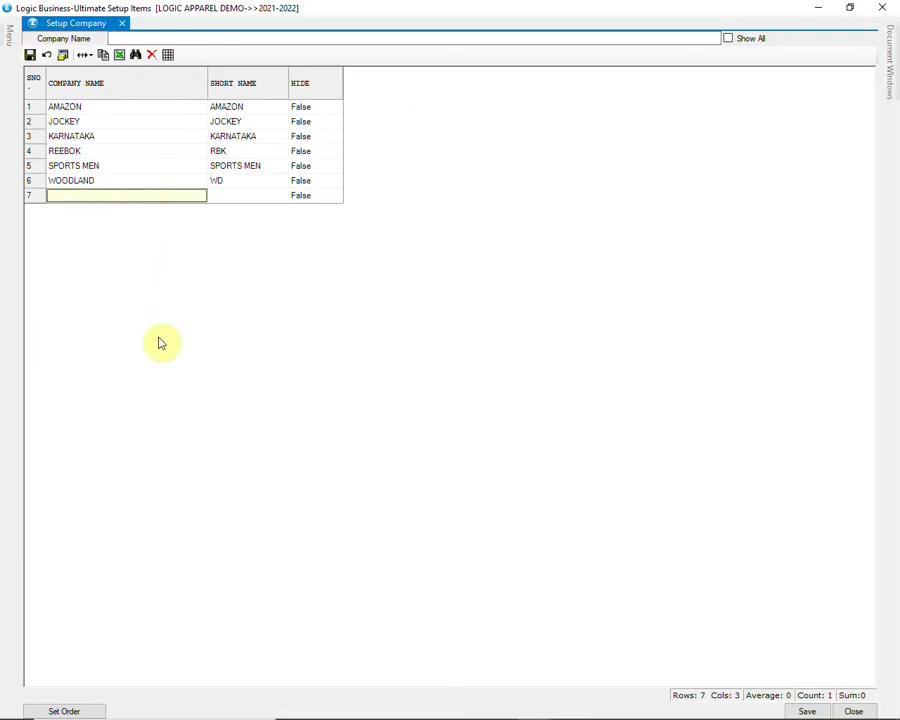
Step: Add company ADIDAS with short name AD, save the list and close it
text(ADI)
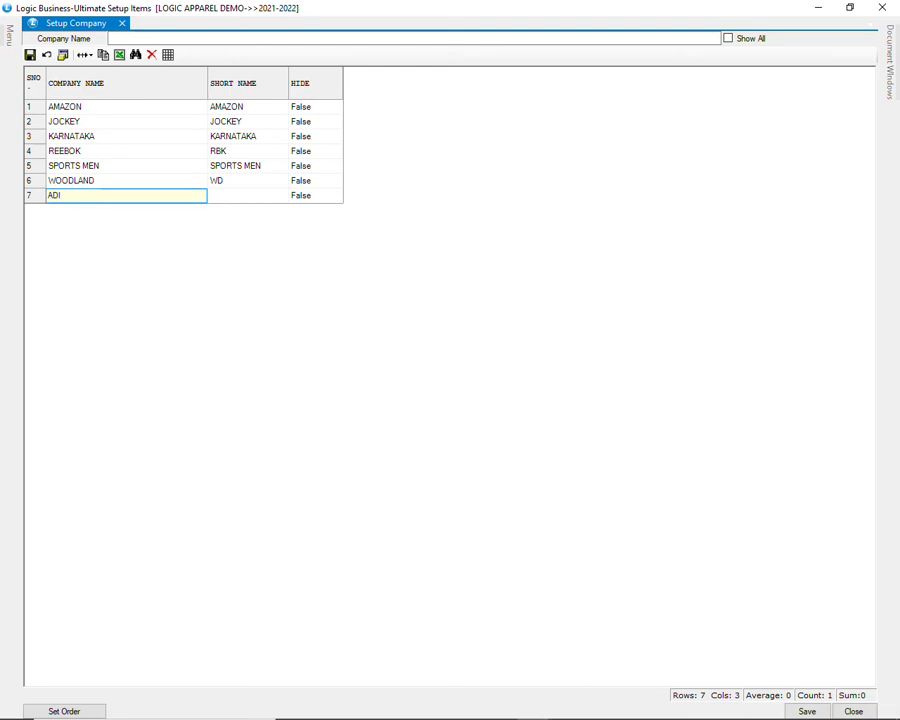
text(DAS)
key(Tab)
text(A)
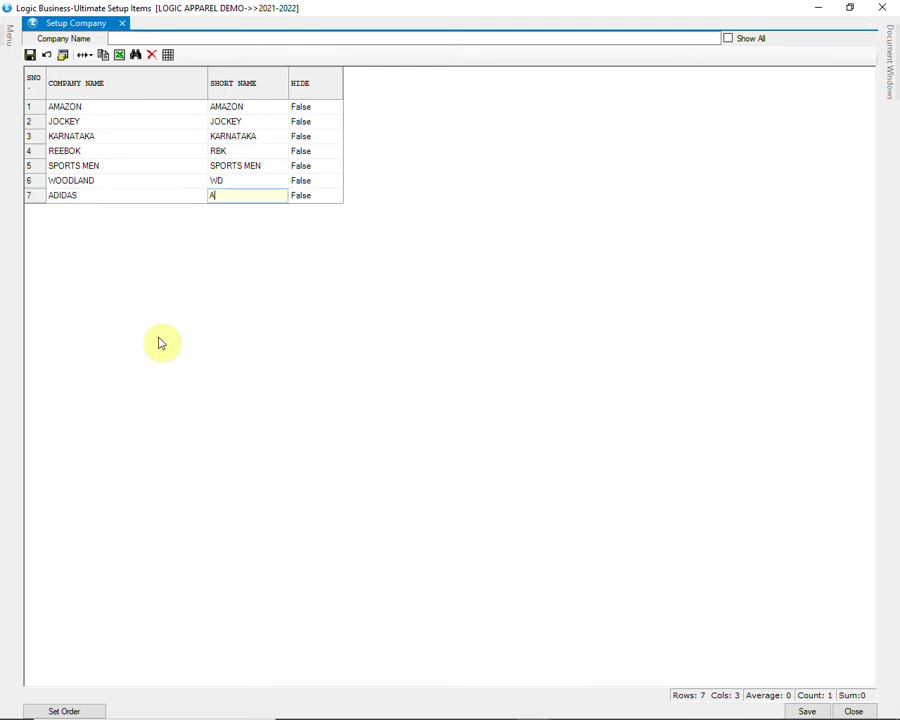
text(D)
key(Tab)
key(Tab)
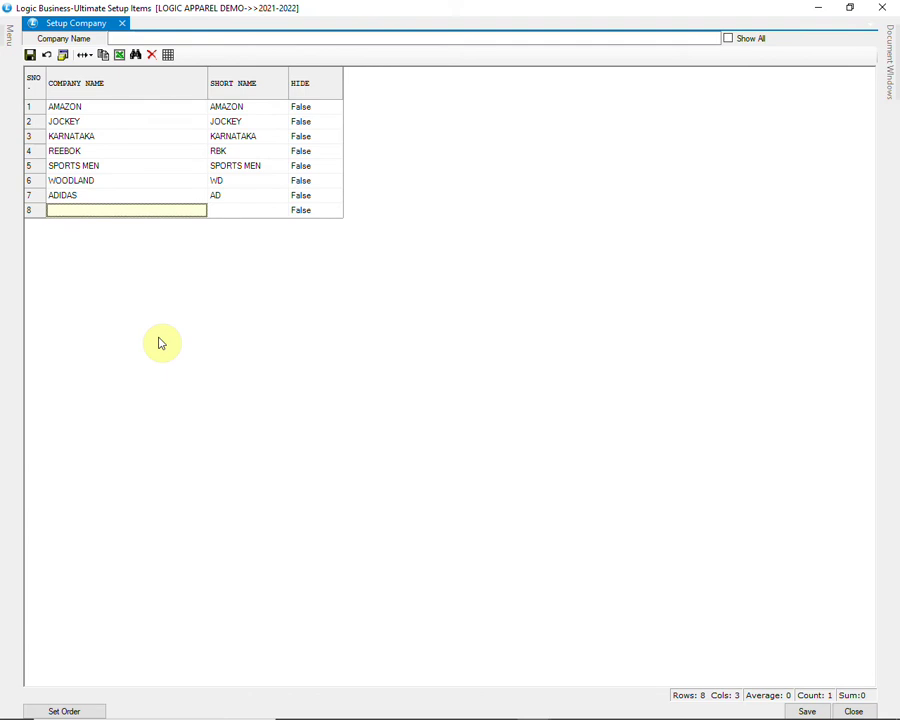
click(785, 706)
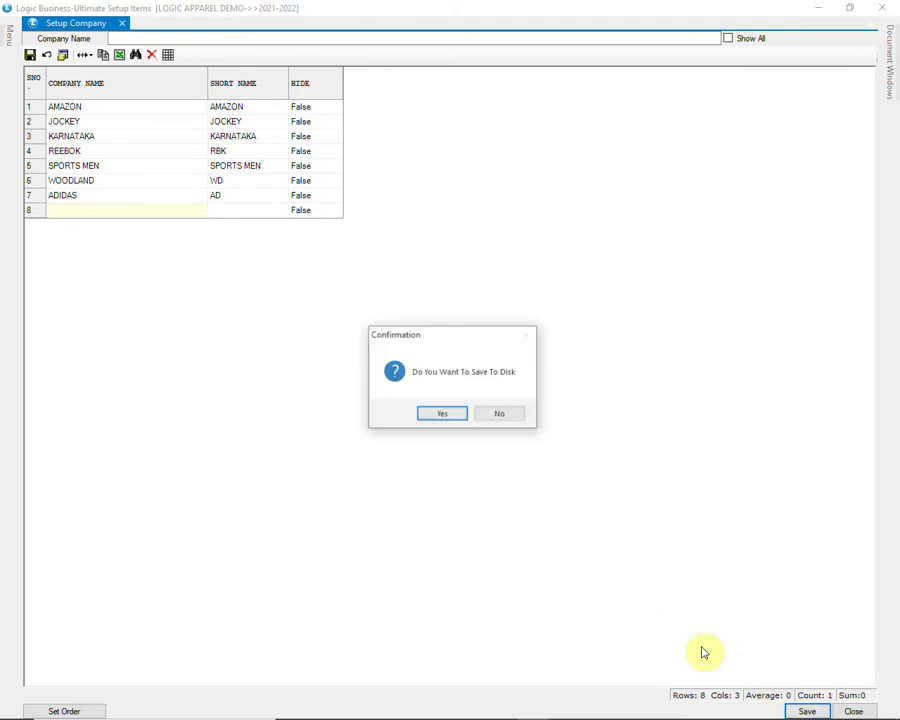
click(444, 414)
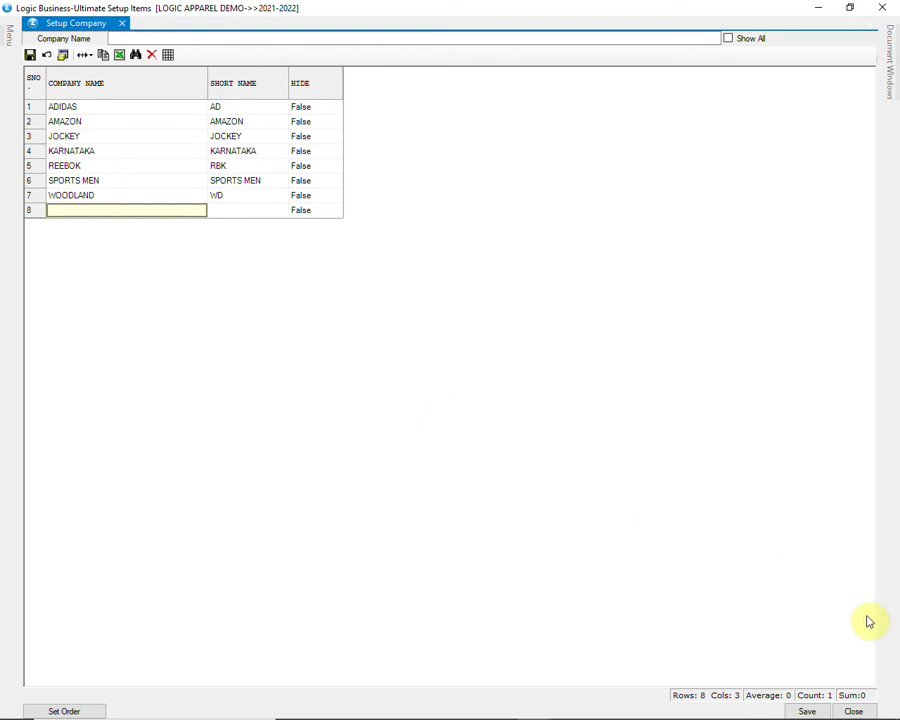
click(889, 7)
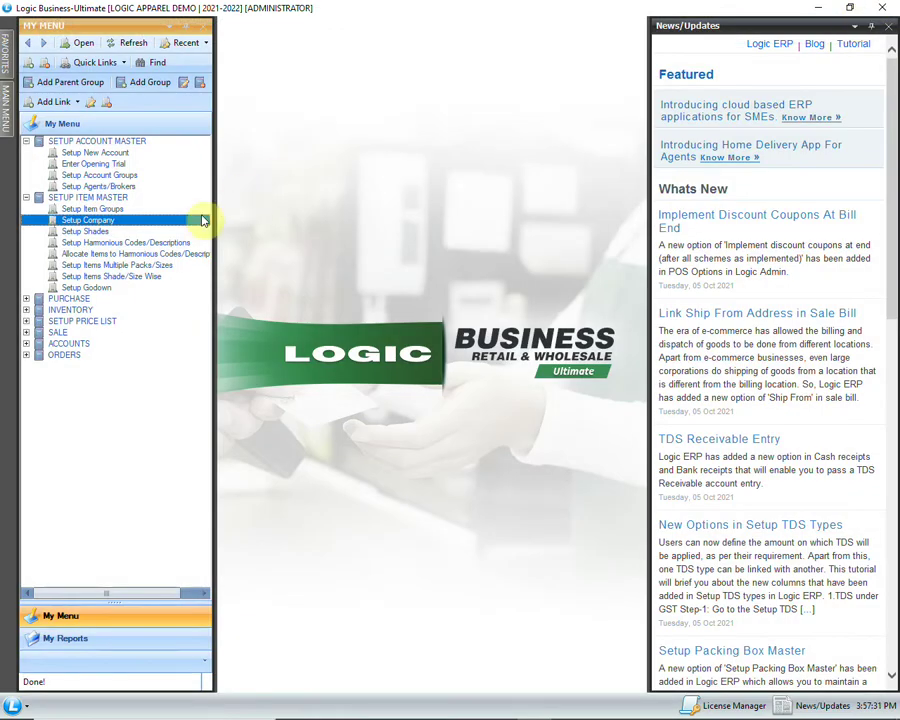
Step: Add godown STORE (short name ST, type NORMAL), save the godown list and close it
double_click(116, 286)
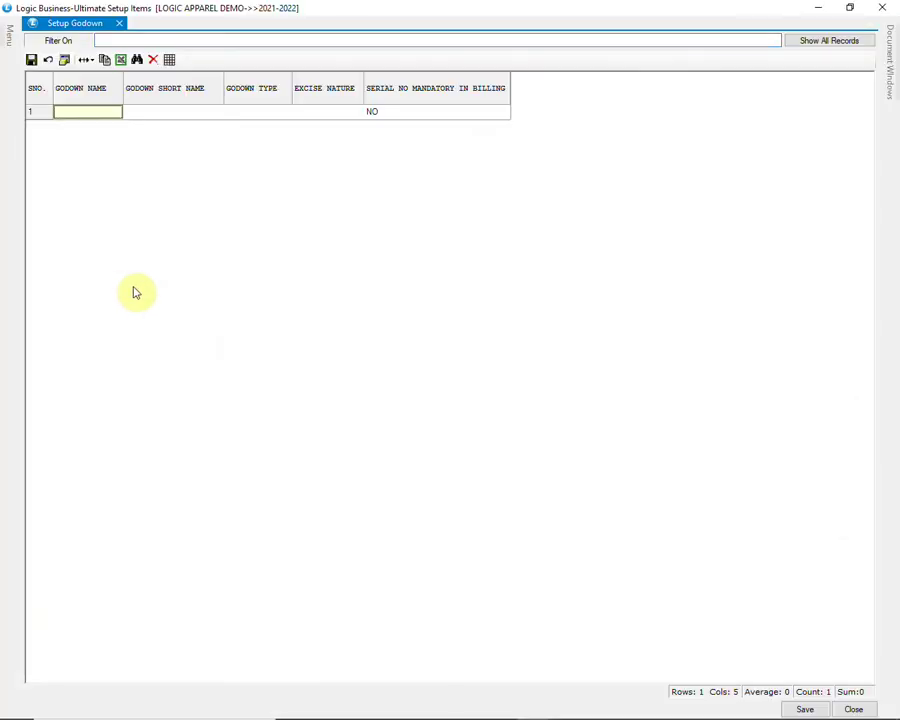
click(846, 40)
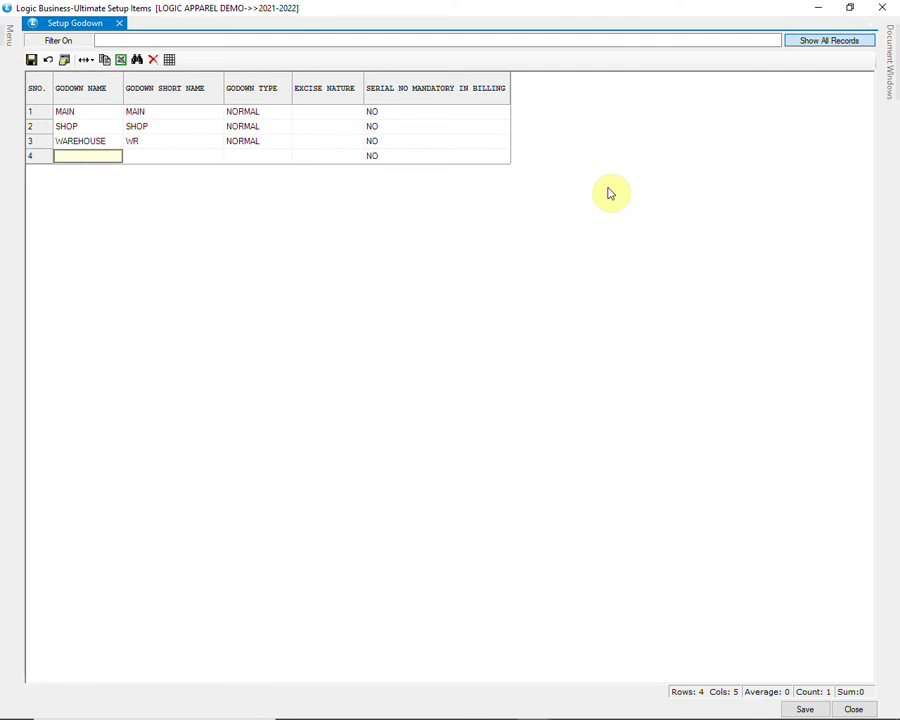
text(STORE)
key(Return)
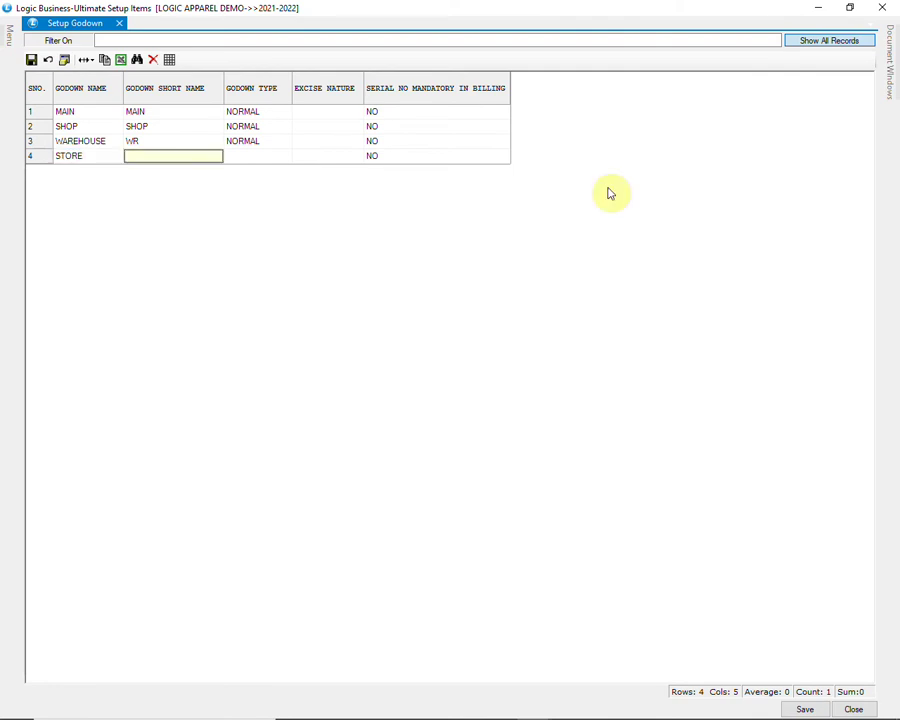
text(STR)
key(Return)
text(NORMAL)
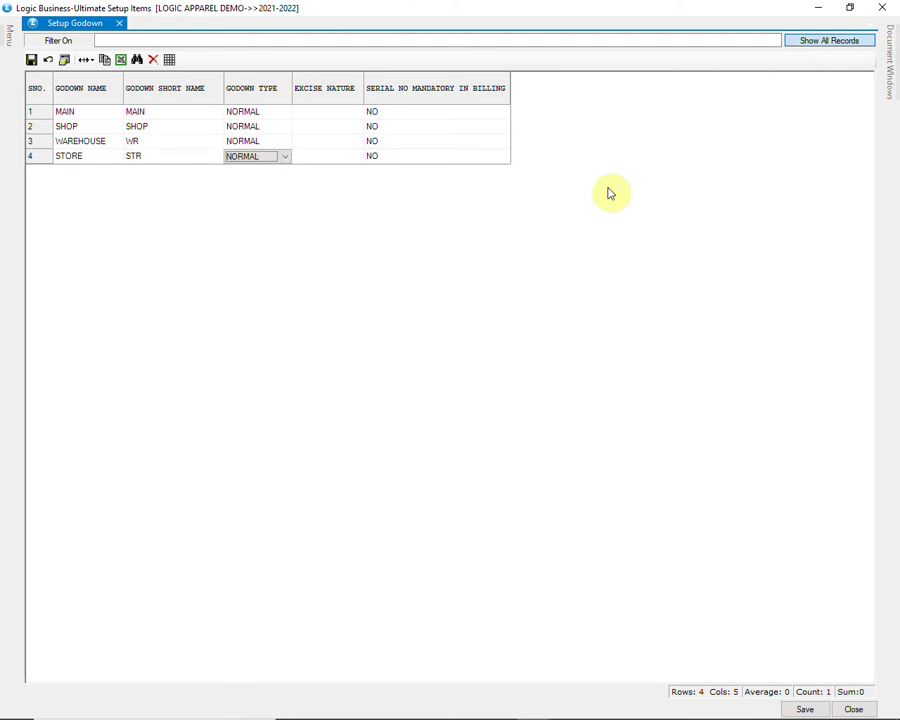
key(alt+Down)
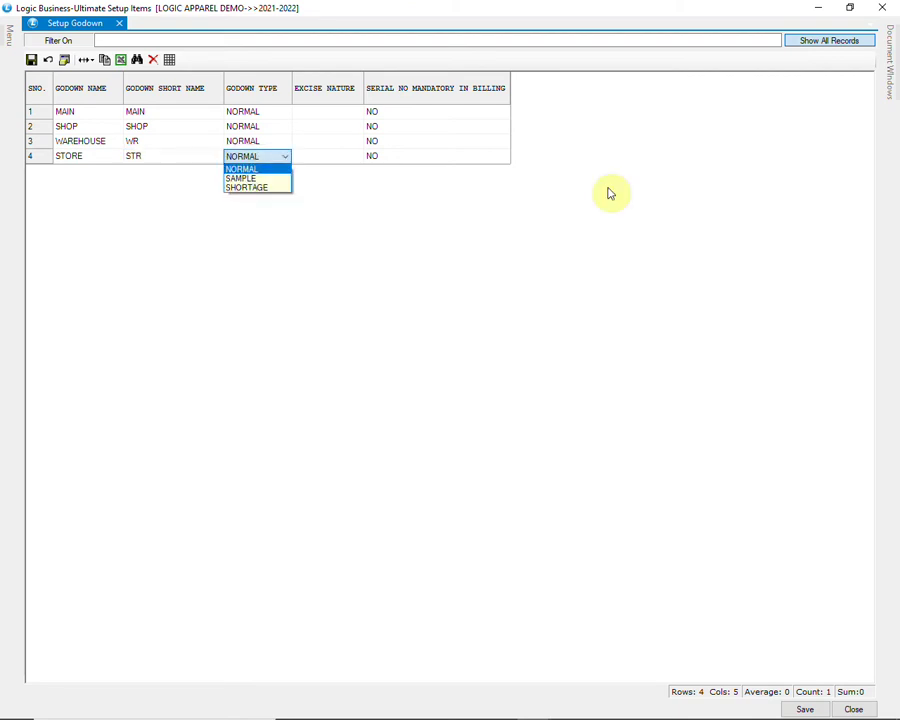
key(Return)
key(Return)
key(Return)
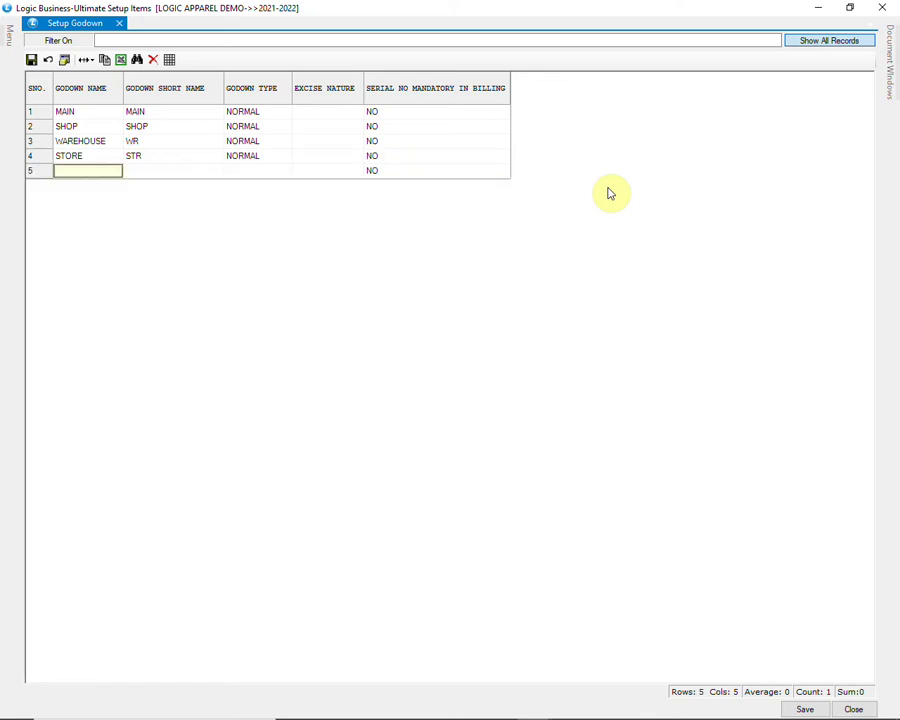
click(805, 708)
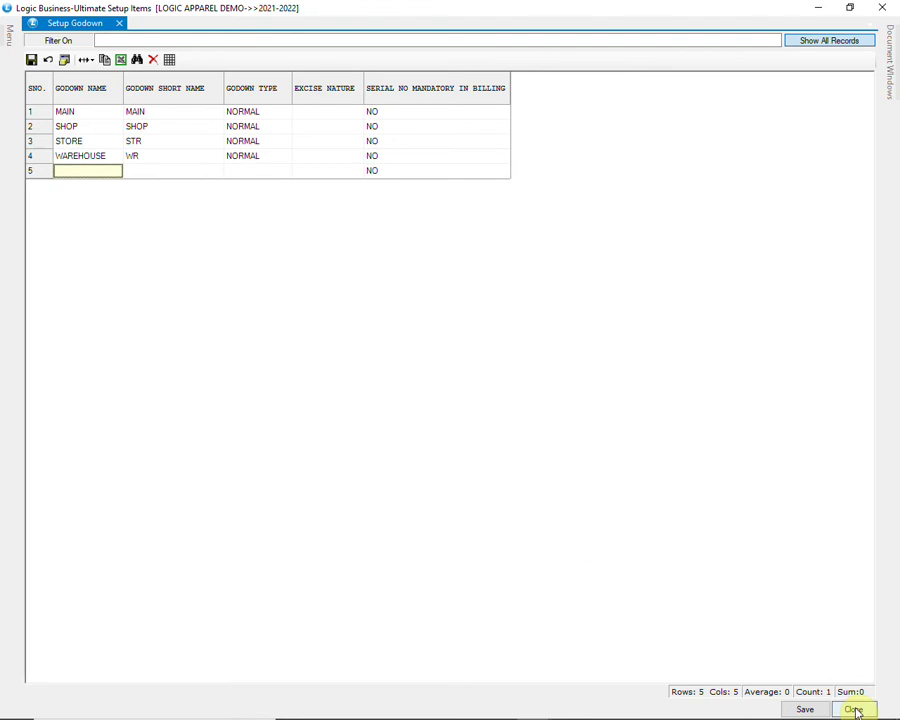
click(853, 710)
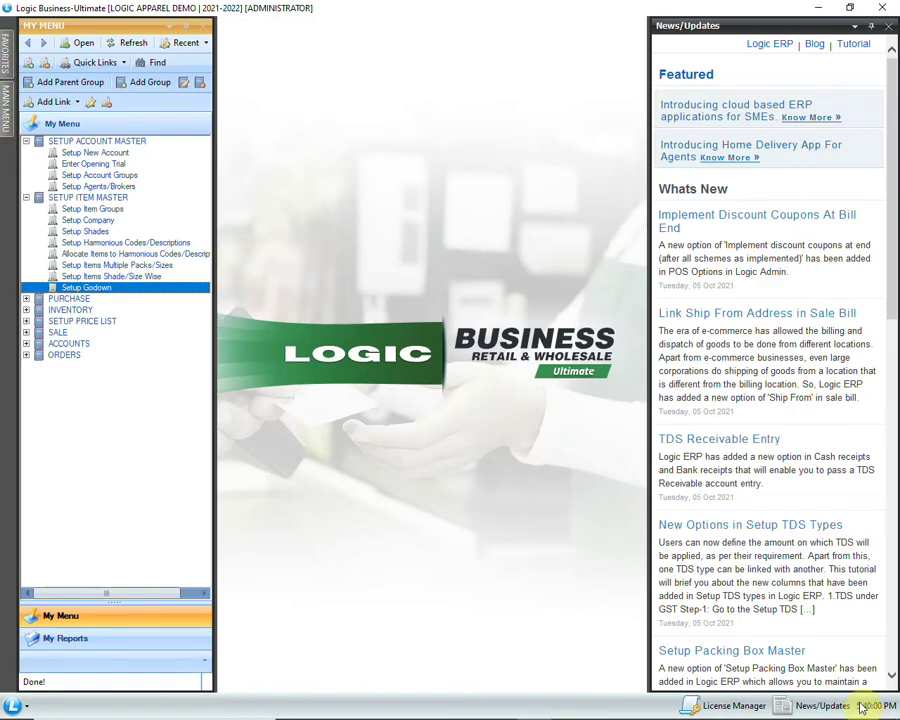
Step: Open Setup Item Groups and list the 14 CATEGORY › GROUP1.GRP1 groups, AMAZON through UNIFORMS
double_click(112, 209)
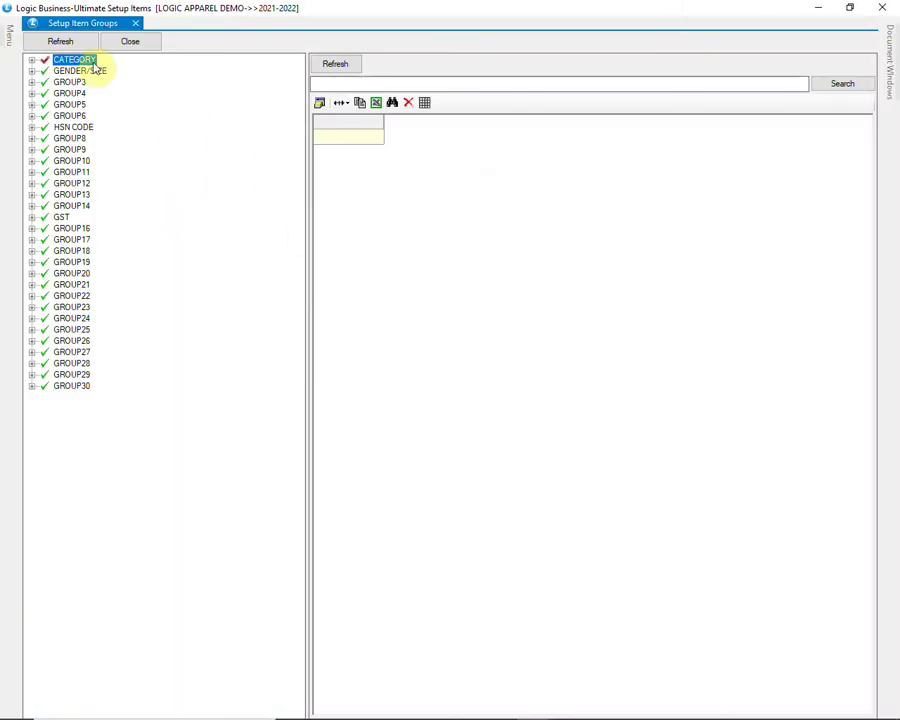
click(32, 61)
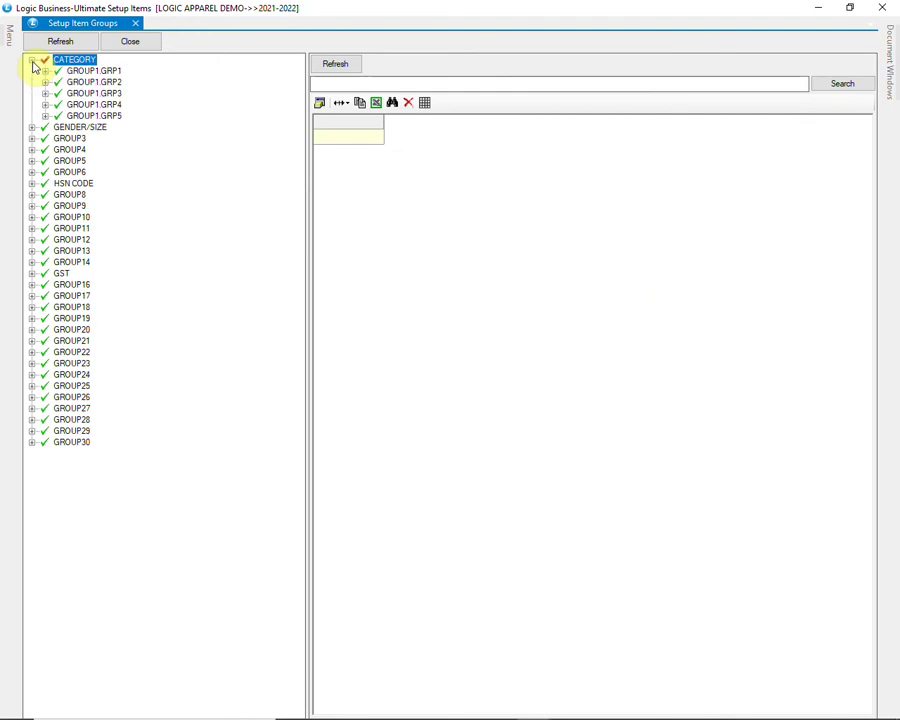
click(46, 73)
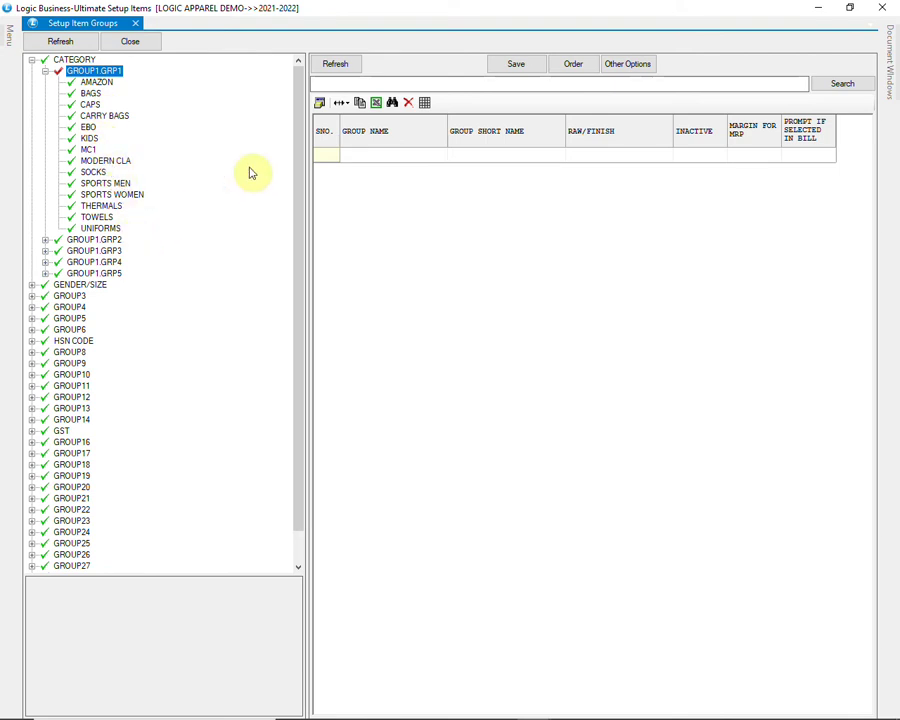
click(338, 68)
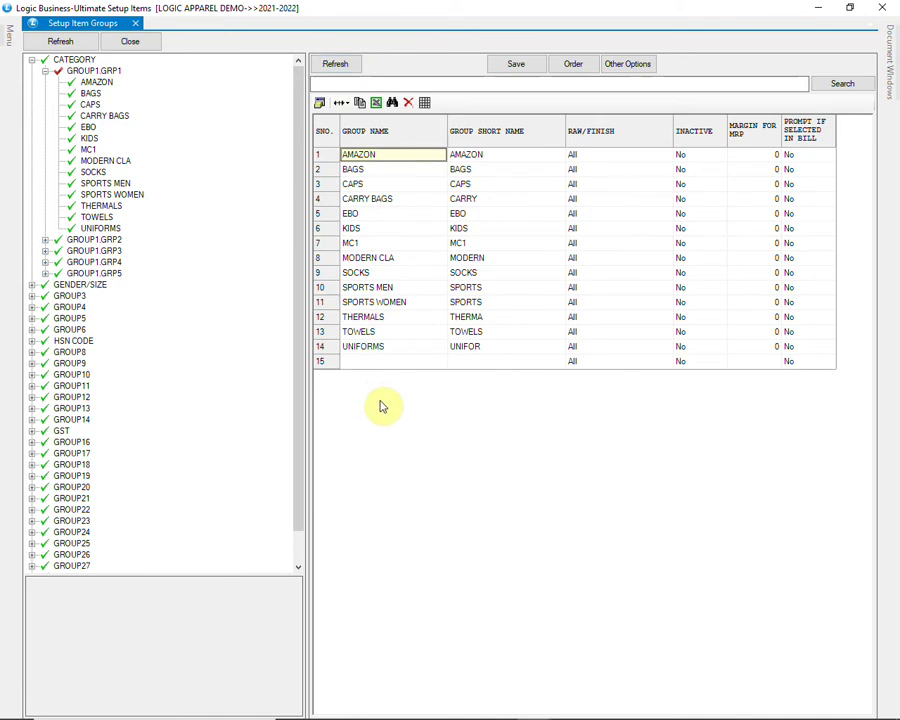
Step: Add group SHOES with short name SH in row 15 and save it
click(380, 362)
text(SHOES)
key(Tab)
text(SH)
key(Tab)
key(Tab)
key(Tab)
key(Tab)
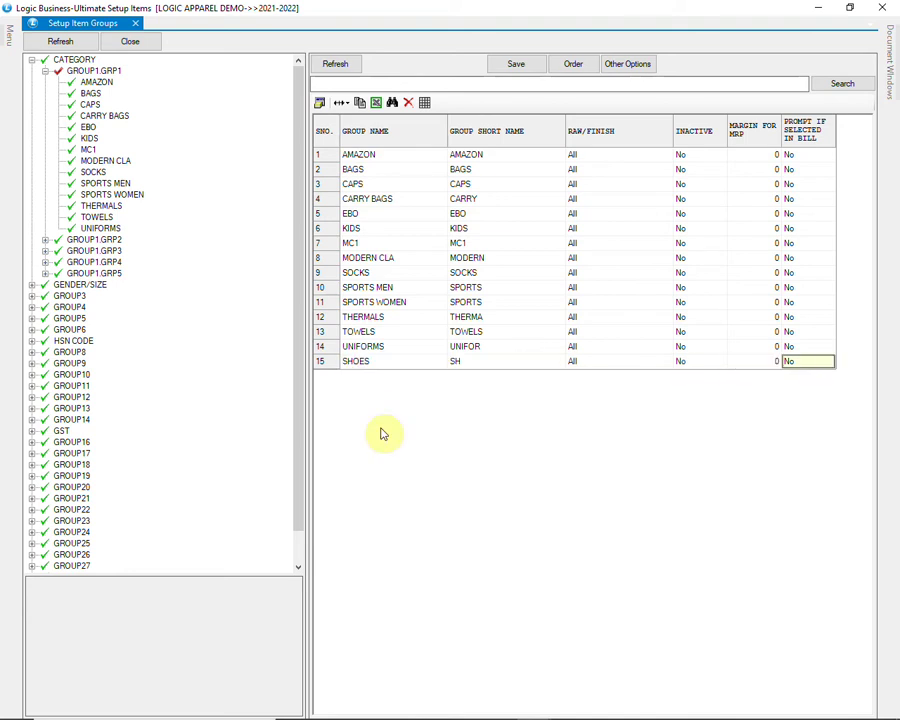
key(Tab)
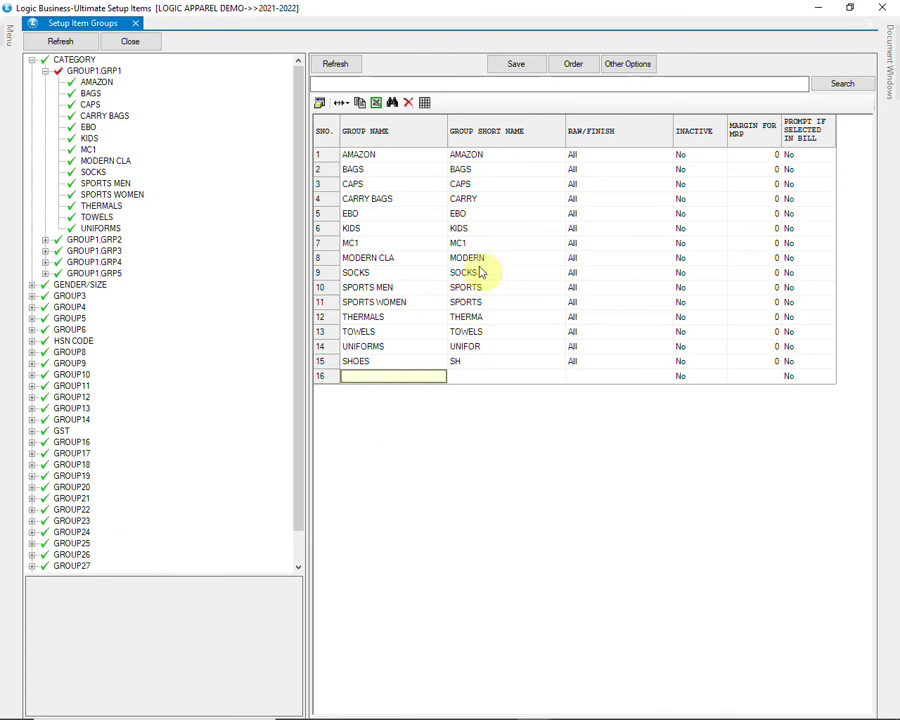
click(498, 66)
click(428, 406)
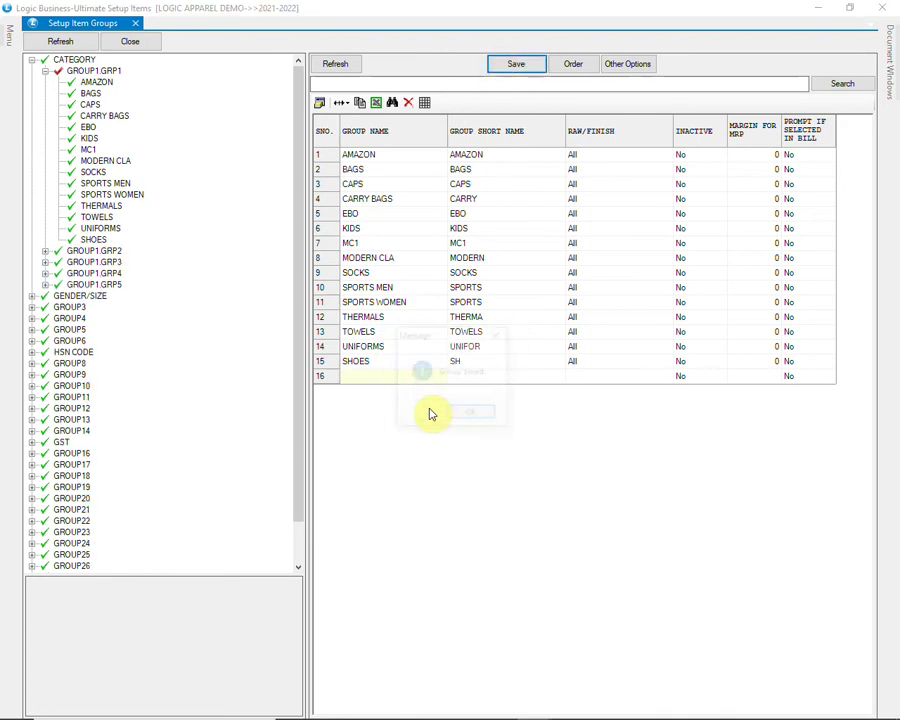
click(472, 416)
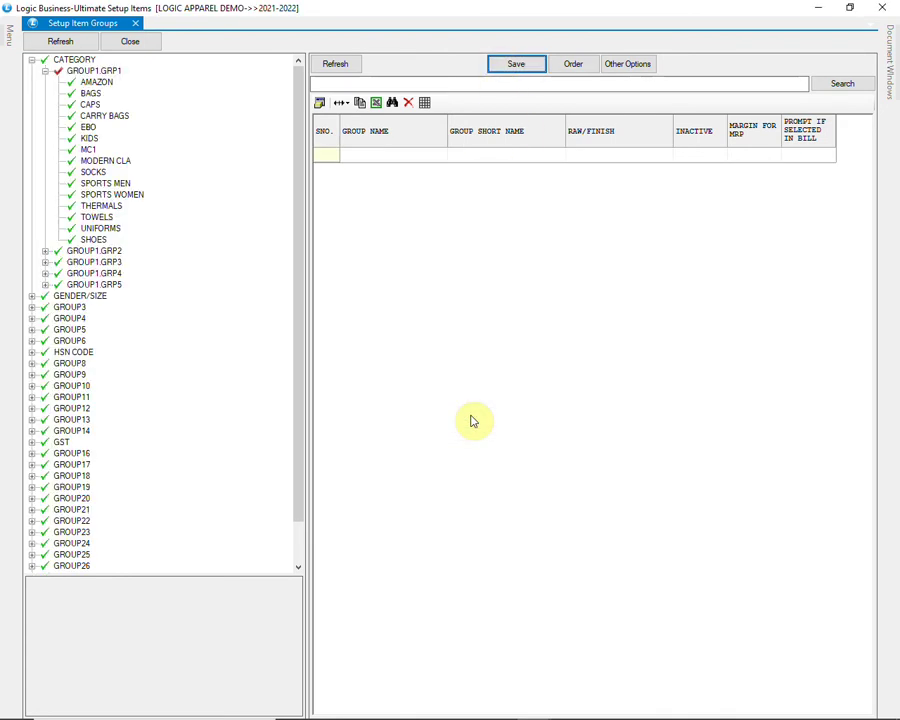
Step: Tick item 749 in the item selection list and allocate it to the SHOES group
click(107, 73)
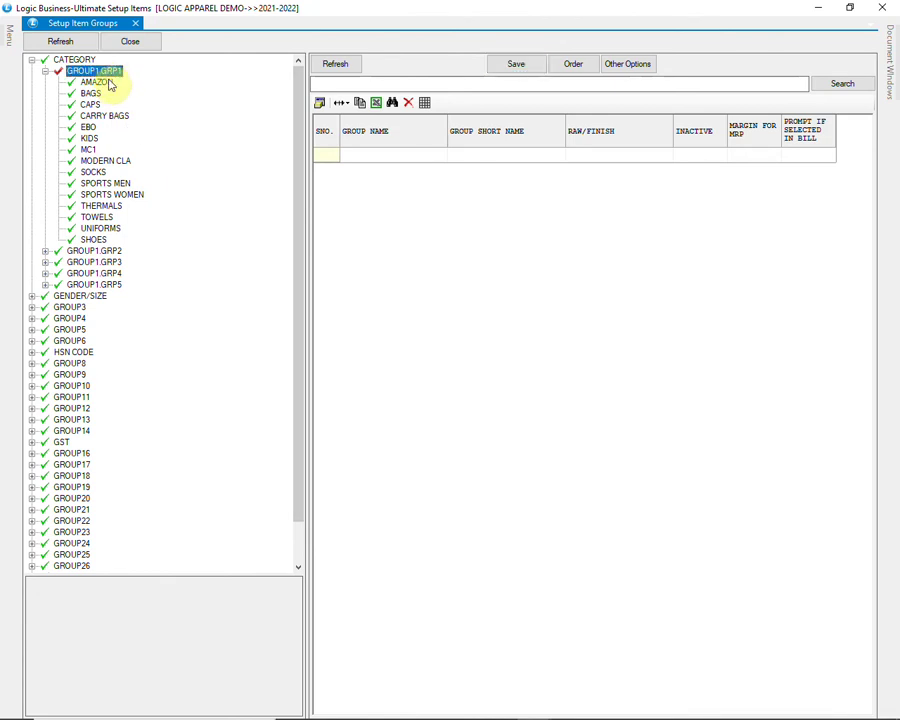
click(95, 240)
right_click(98, 243)
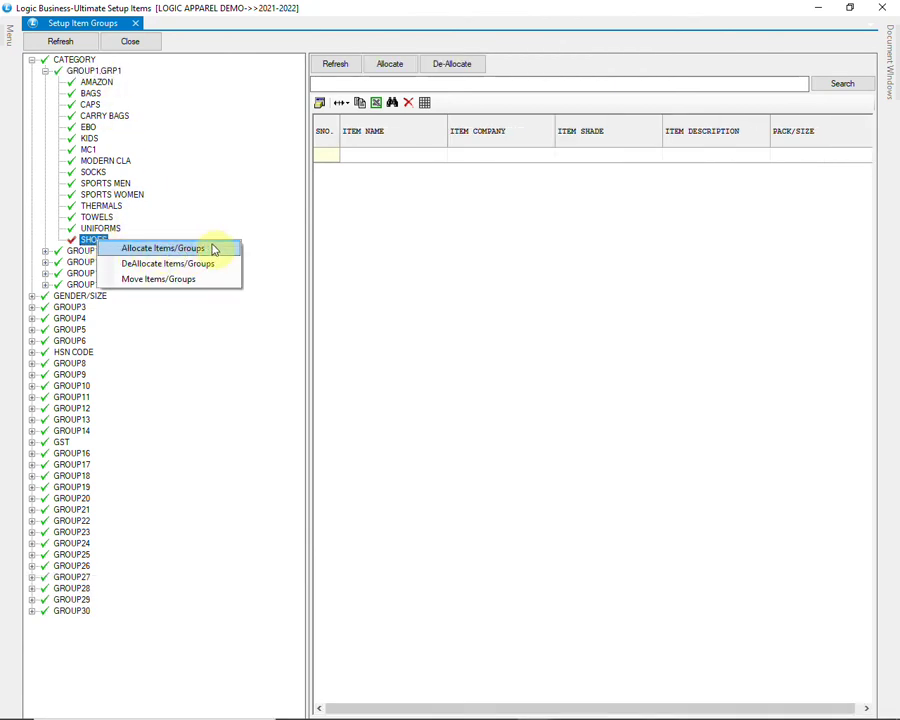
click(120, 240)
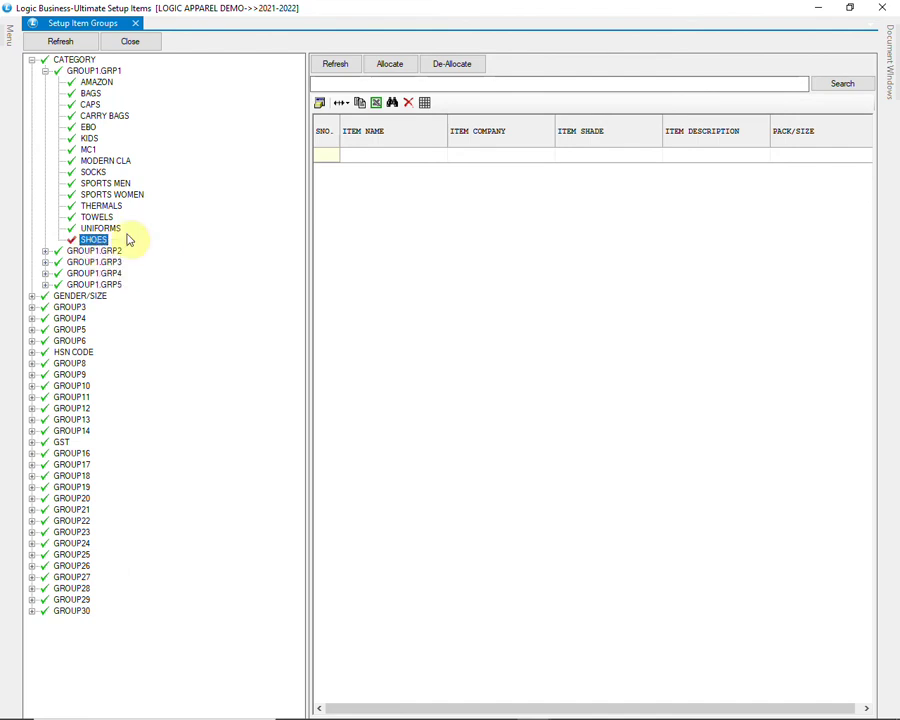
click(393, 66)
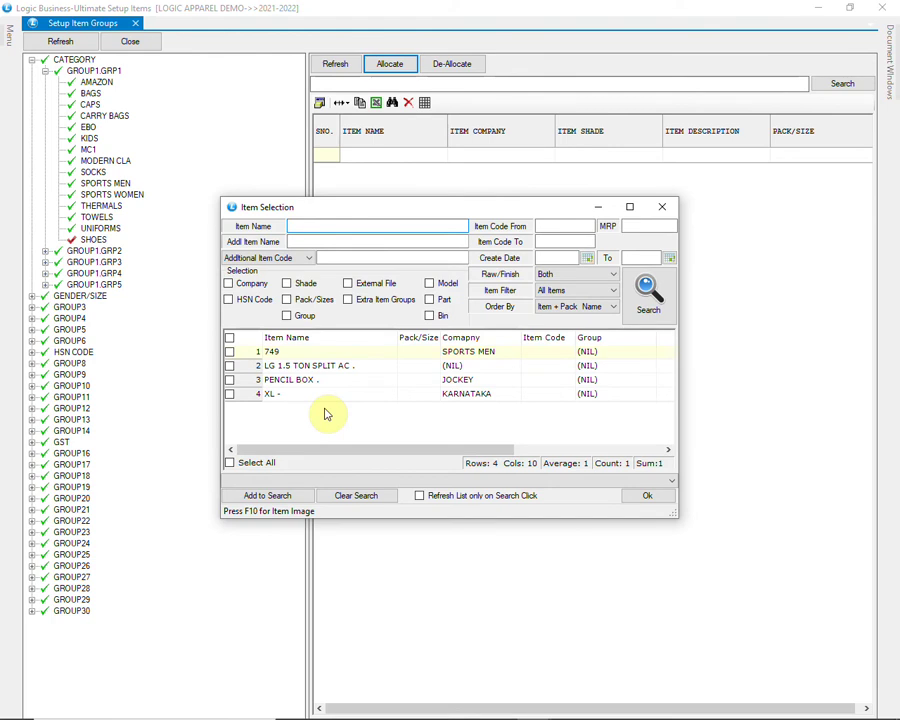
click(389, 356)
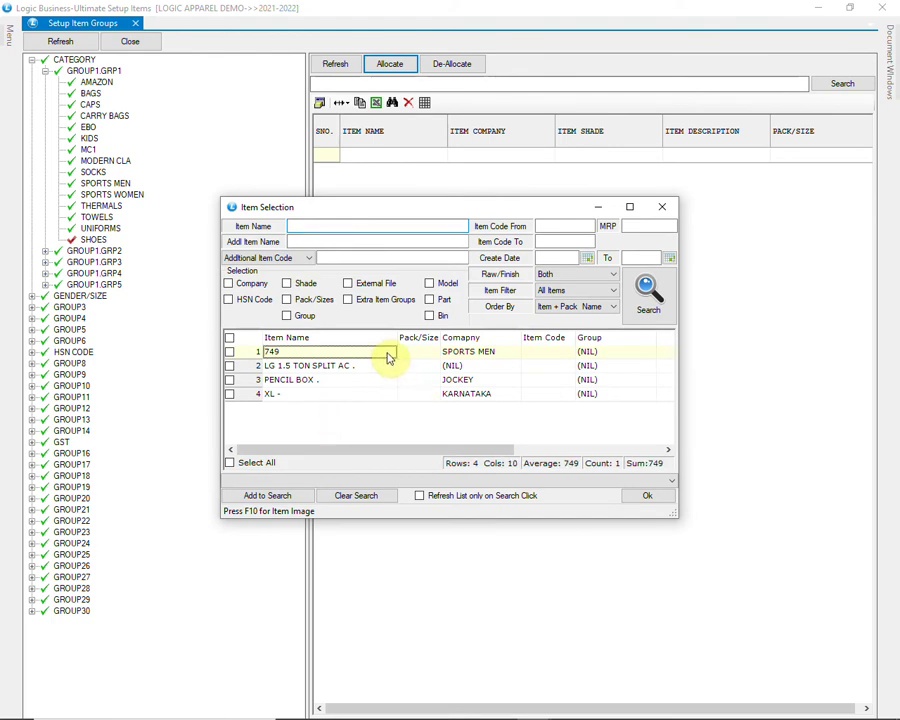
click(230, 352)
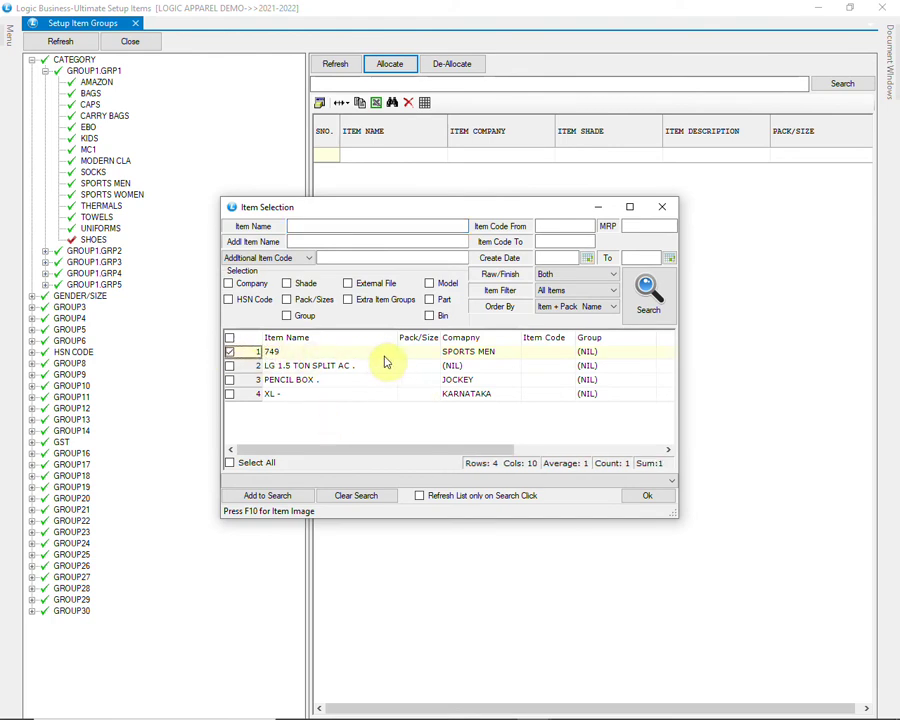
click(645, 496)
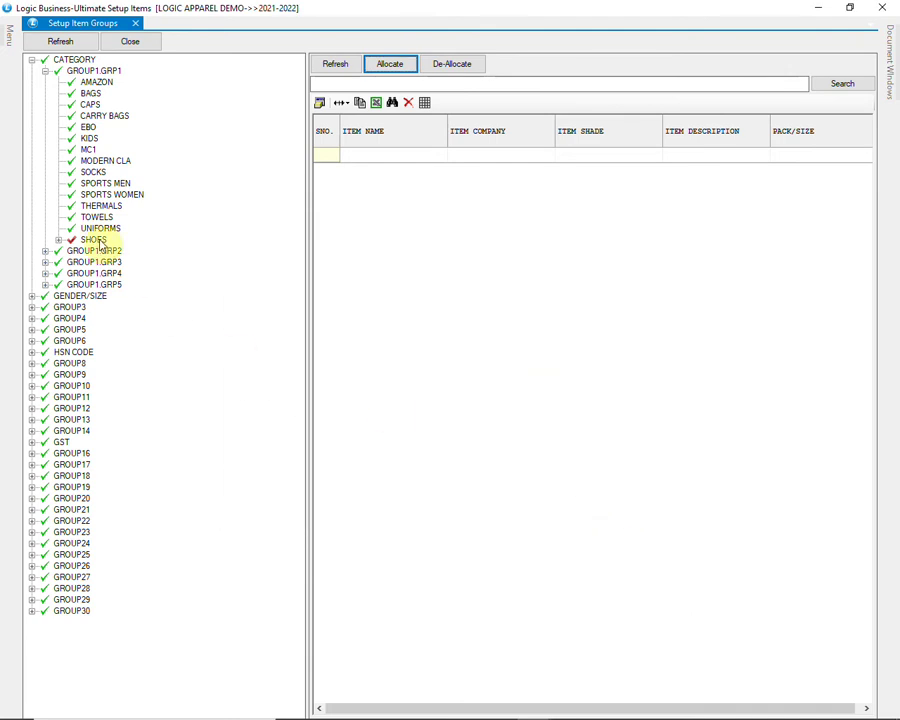
click(90, 252)
Step: Browse GROUP1.GRP3–GRP5, then expand GENDER/SIZE and load the GROUP2.GRP1 groups
click(92, 262)
click(94, 274)
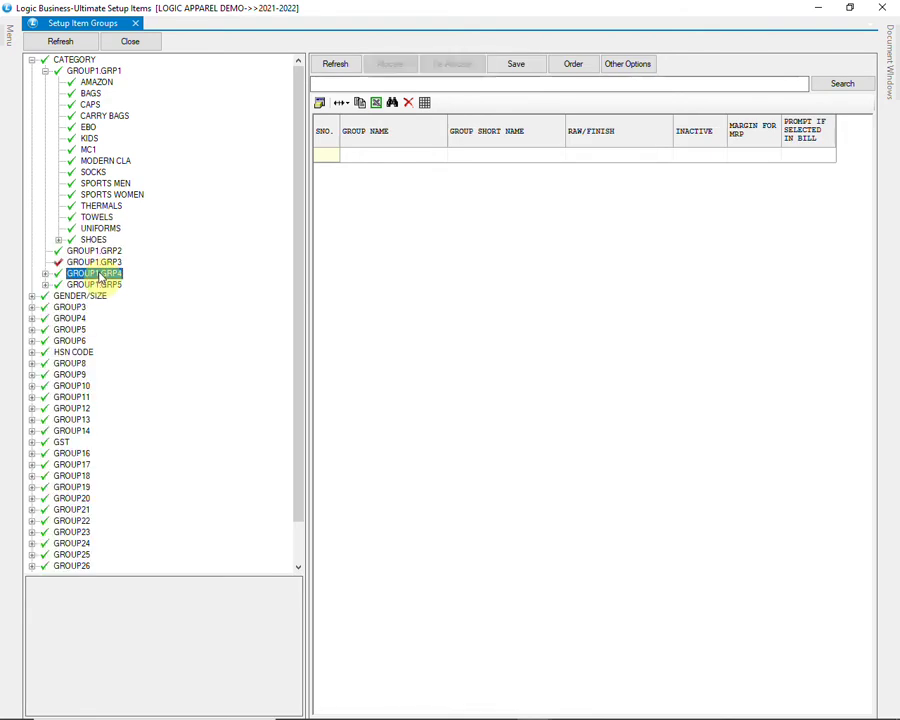
click(100, 285)
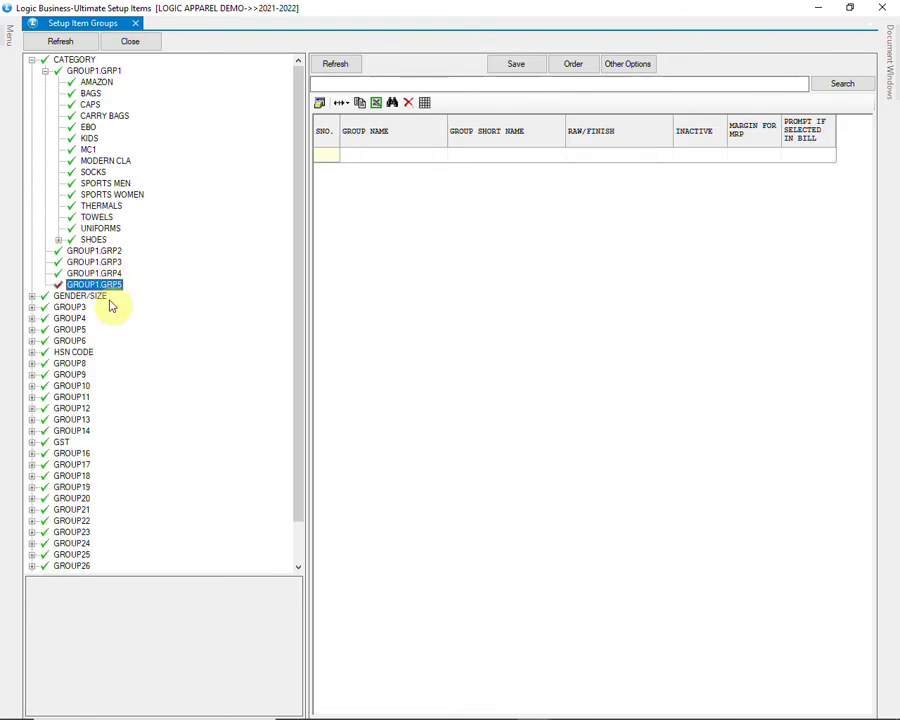
click(34, 296)
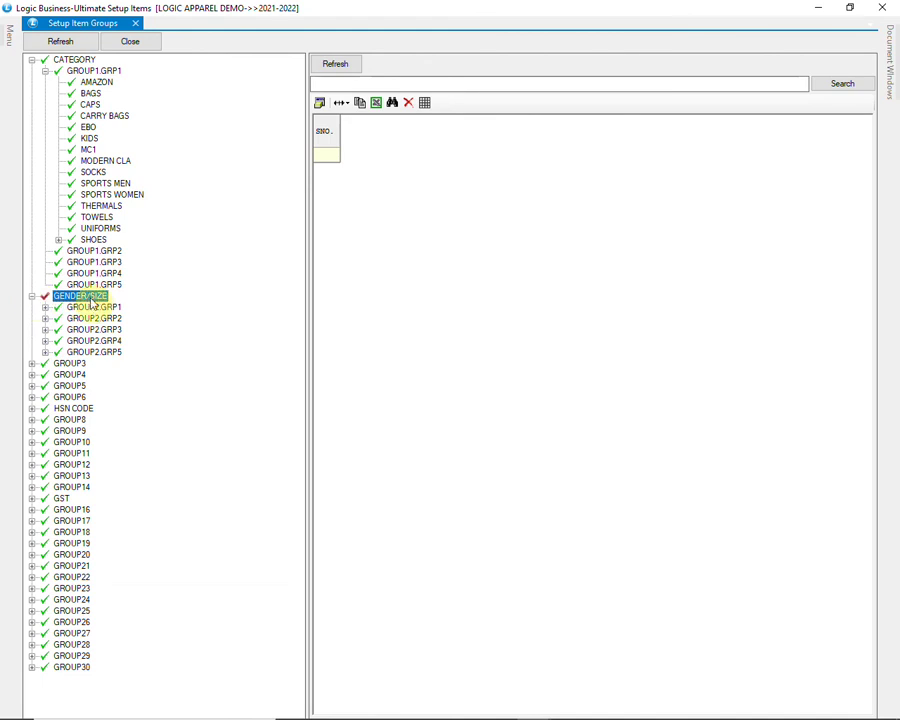
click(45, 307)
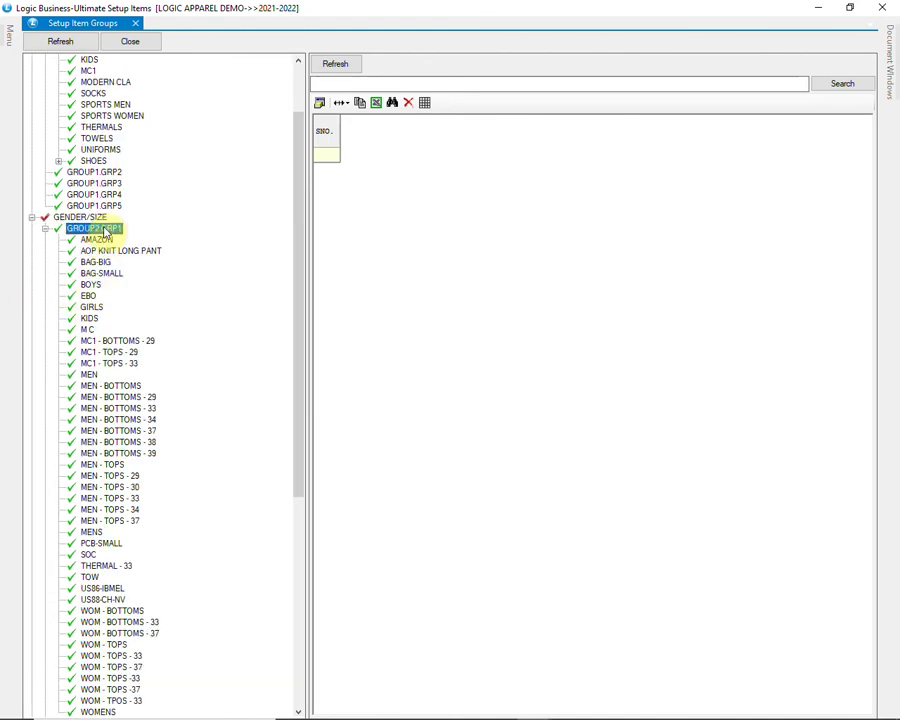
click(96, 228)
click(351, 64)
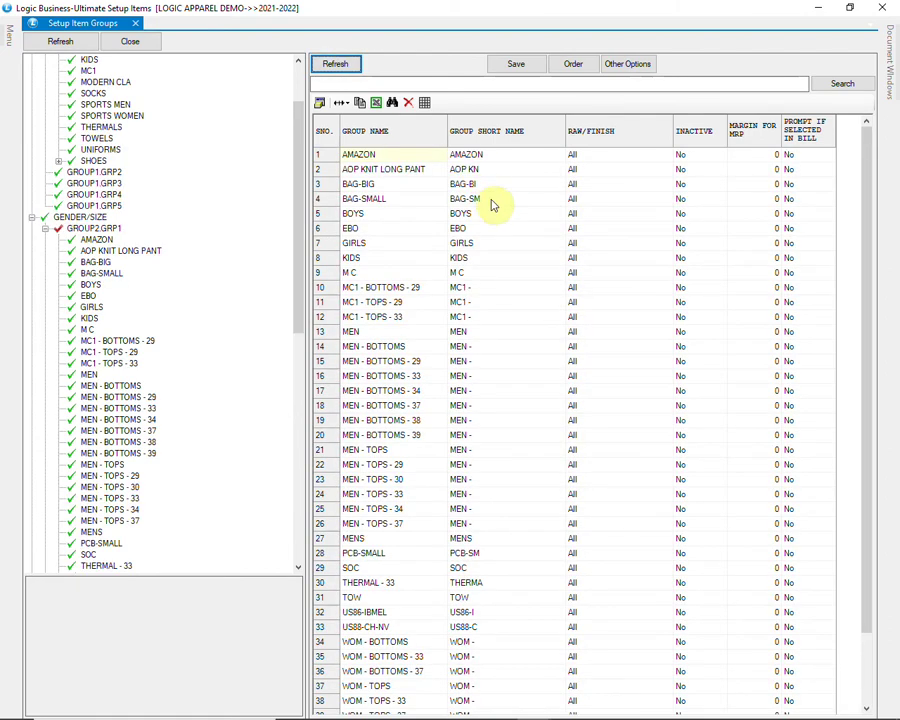
Step: Inspect the BOYS, AMAZON and BAG-SMALL entries and list the items in MEN - BOTTOMS - 29
click(496, 216)
scroll(505, 222, down, 2)
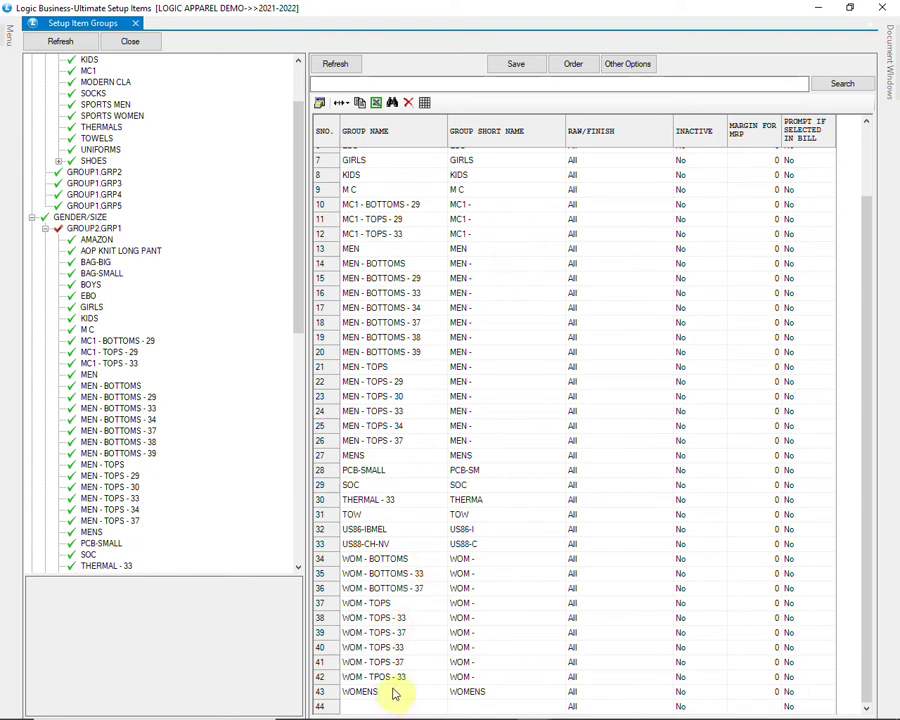
scroll(395, 692, up, 2)
click(380, 156)
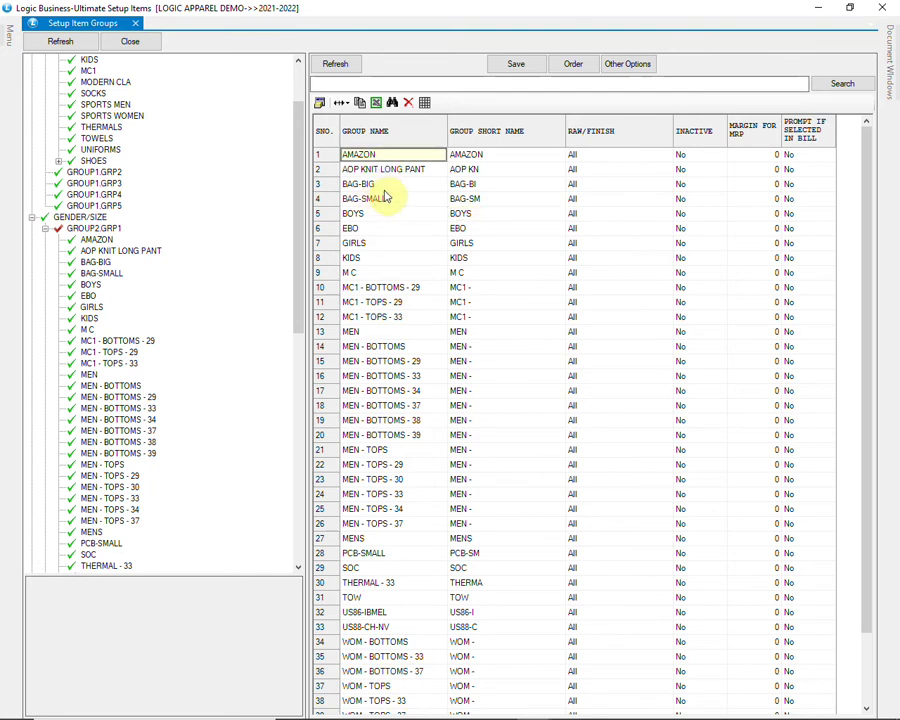
click(385, 197)
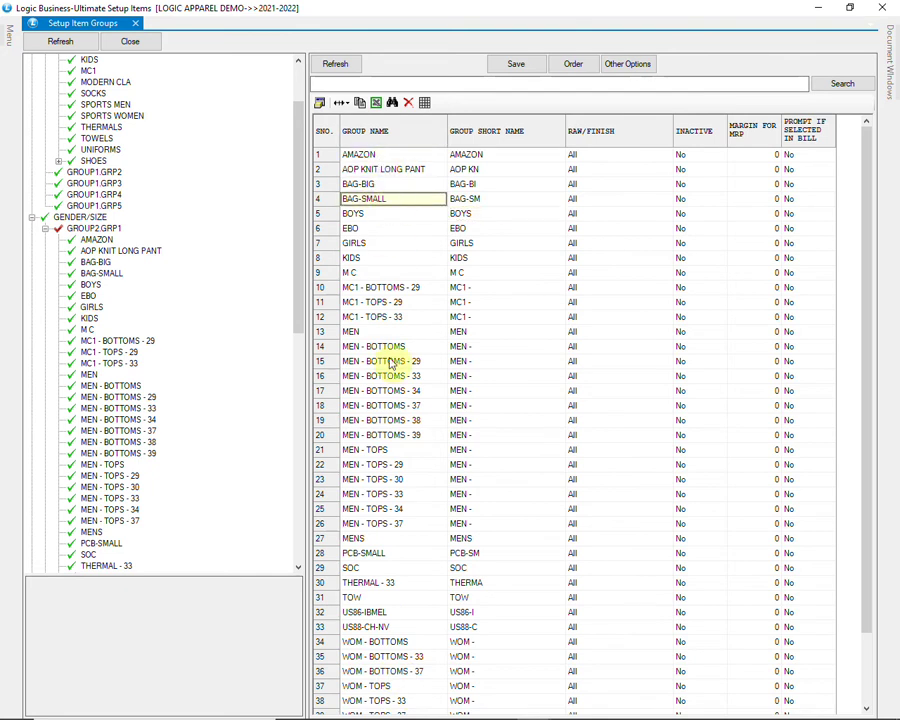
scroll(393, 425, down, 2)
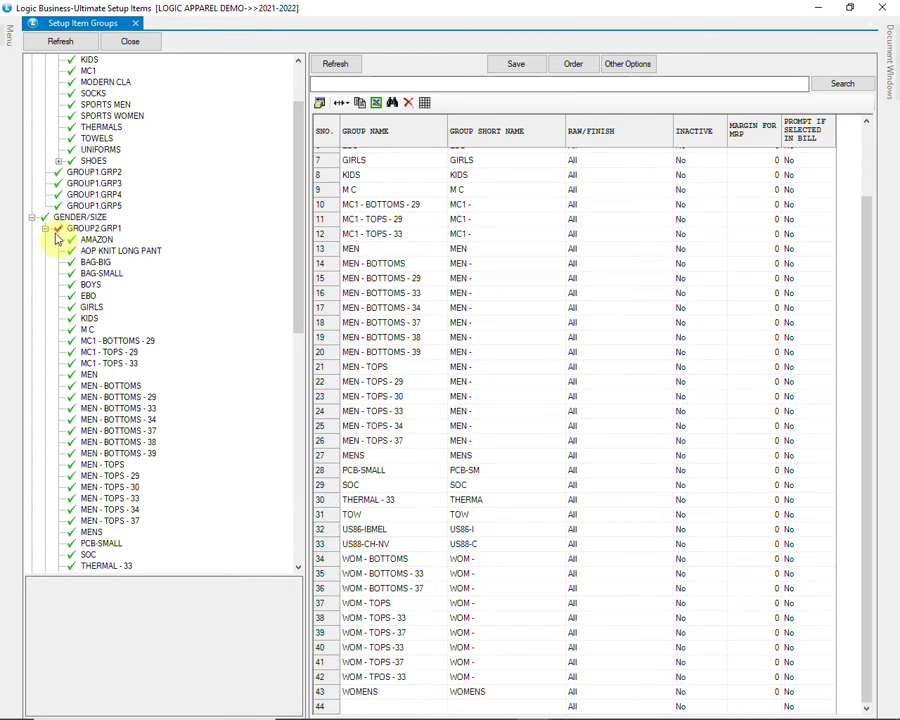
drag(300, 243, 311, 296)
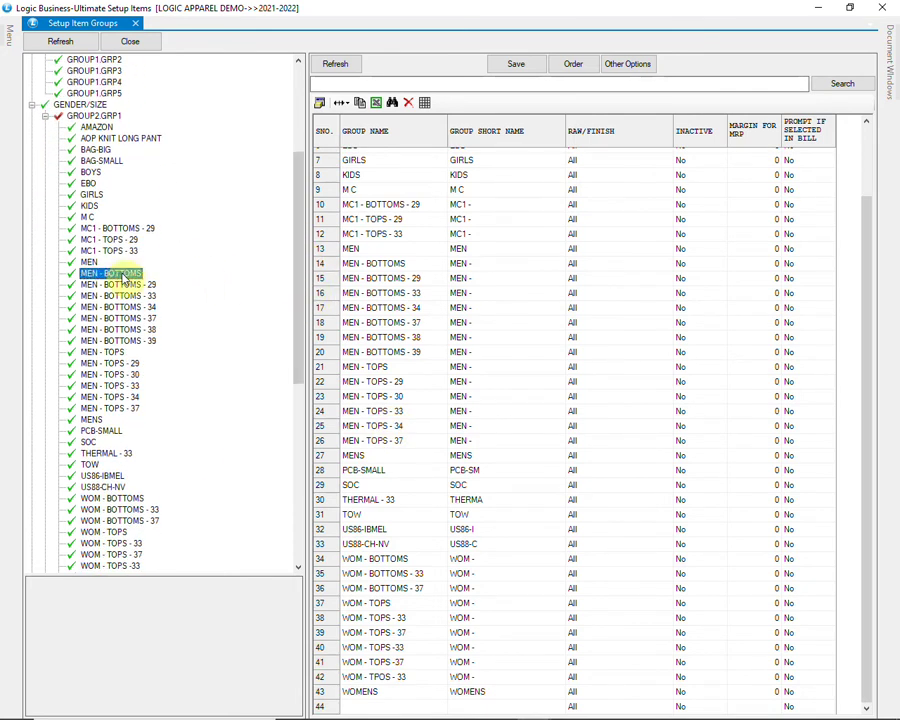
click(106, 274)
click(114, 285)
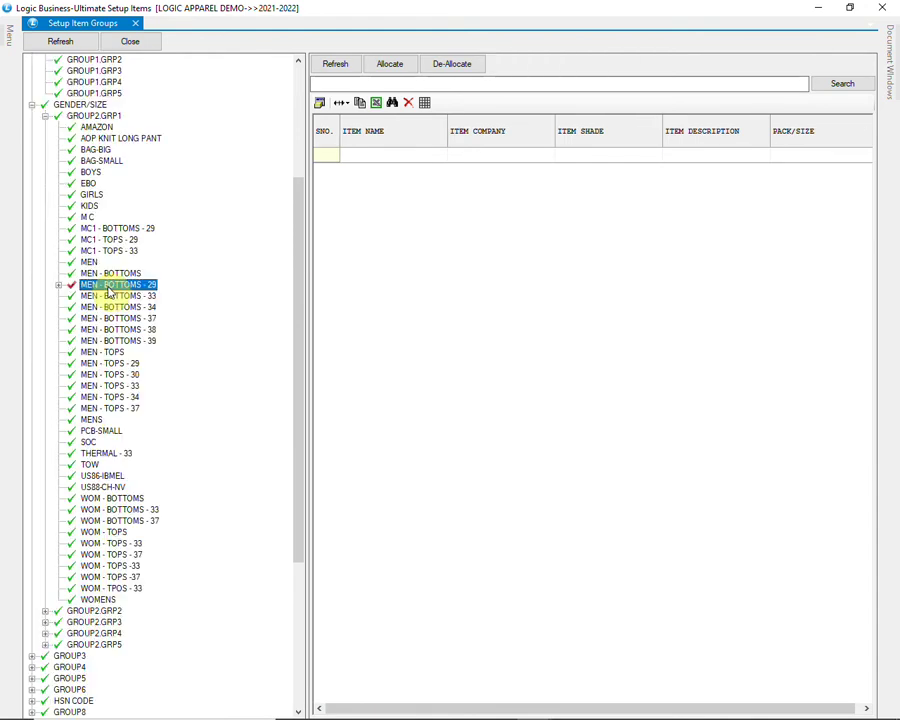
click(58, 285)
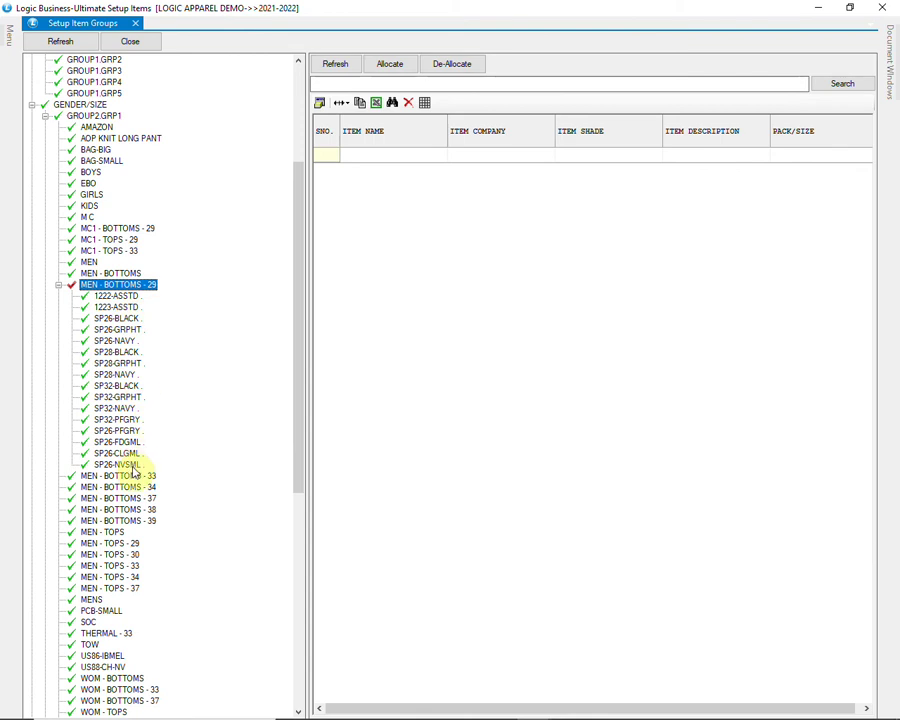
scroll(133, 472, down, 13)
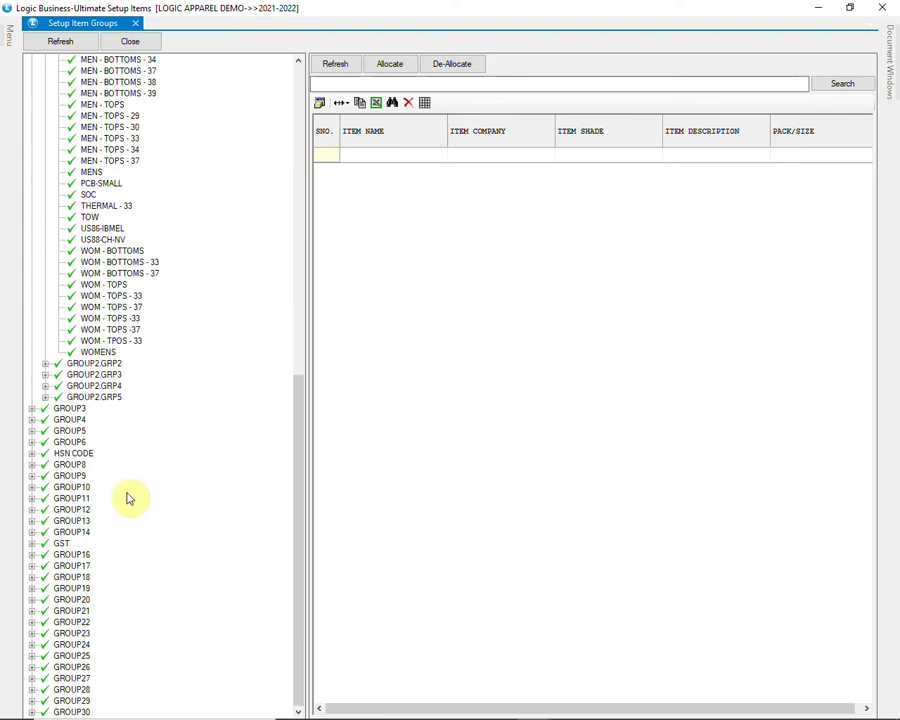
Step: Expand HSN CODE › GROUP7.GRP1 to review its HSN codes, then collapse it
click(33, 453)
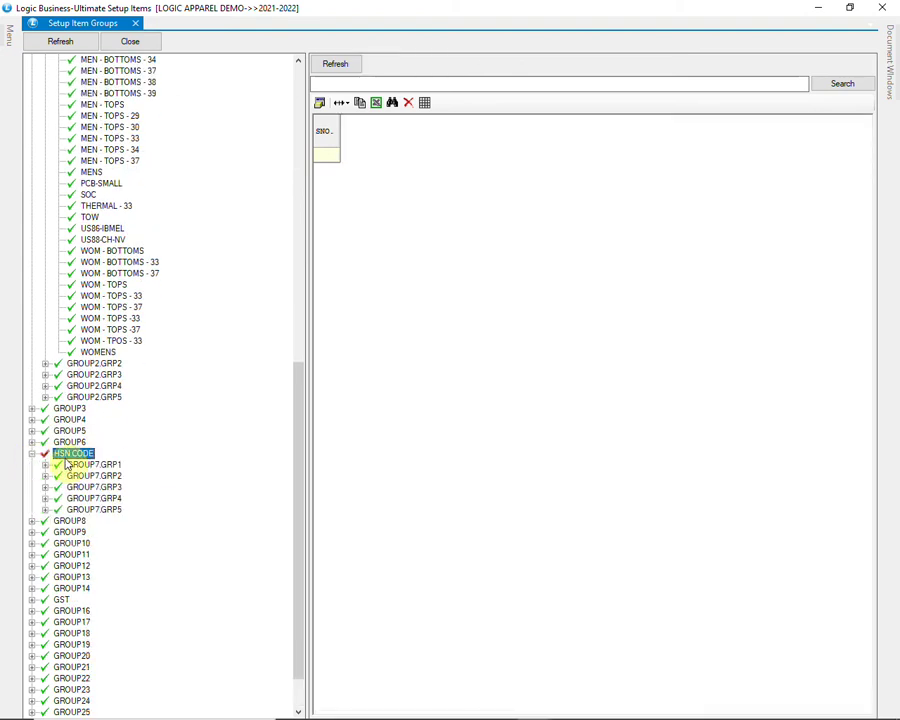
scroll(63, 465, down, 2)
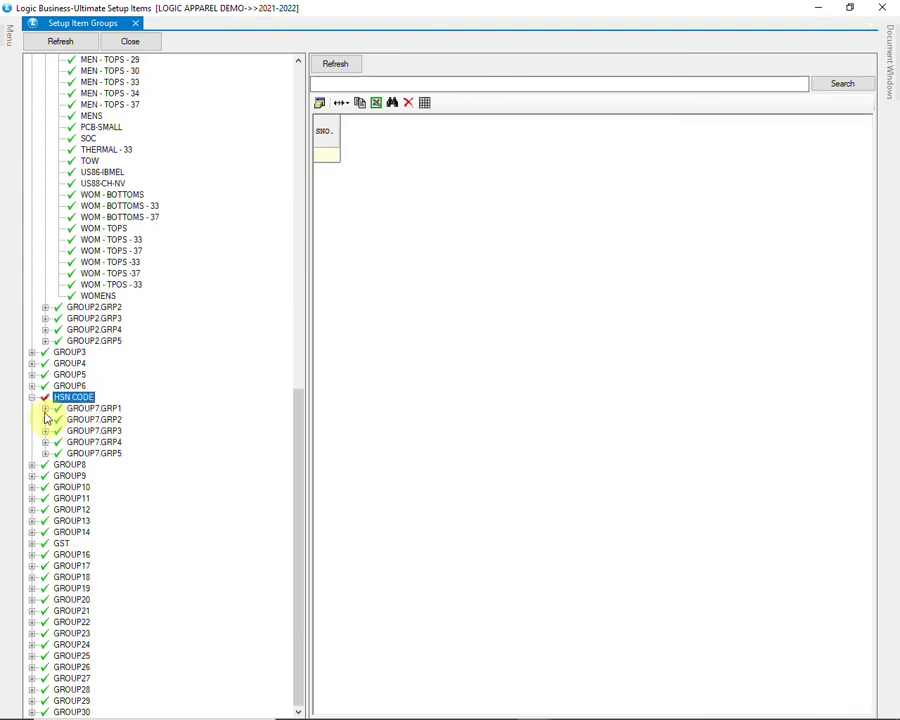
click(45, 408)
scroll(108, 265, down, 2)
scroll(108, 265, down, 14)
drag(298, 177, 298, 388)
drag(300, 397, 305, 116)
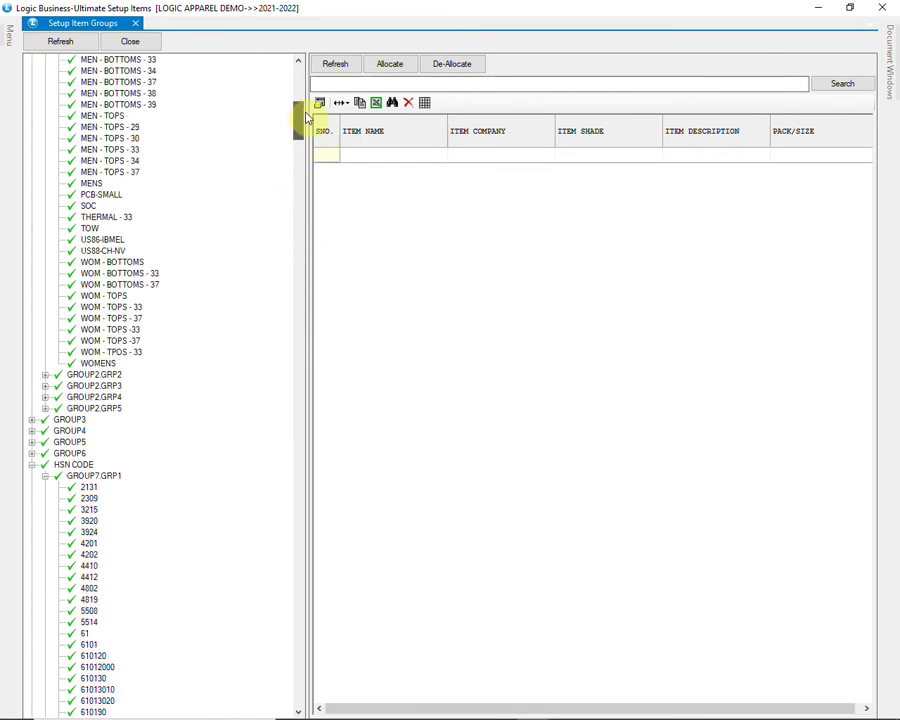
click(45, 477)
Step: Review the GST groups under GROUP15.GRP1, including the GST APPAREL and GST 5% item lists
scroll(62, 508, down, 5)
scroll(63, 508, down, 2)
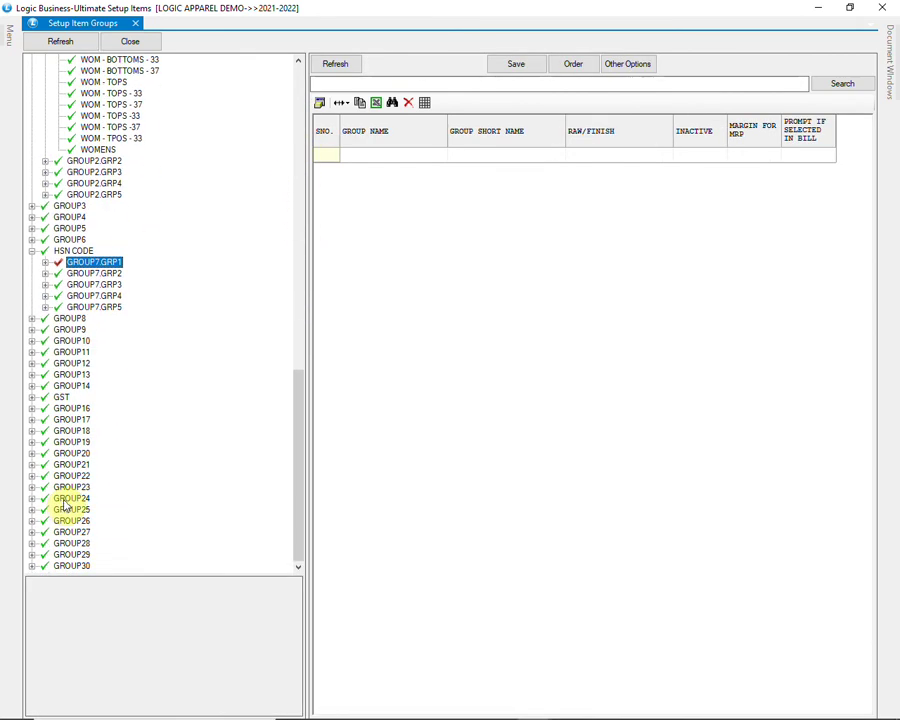
click(61, 397)
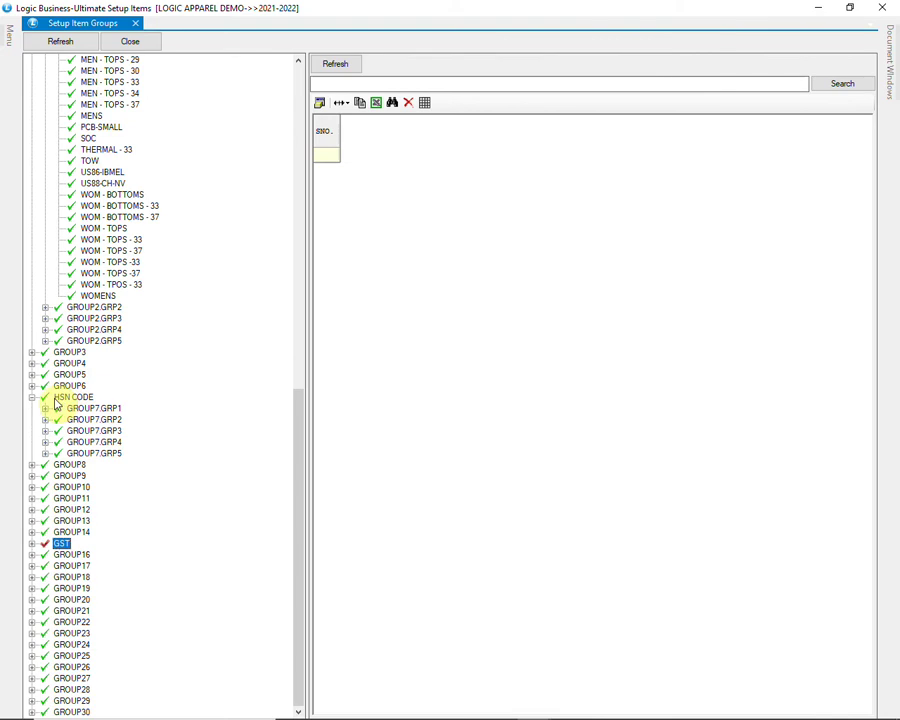
click(31, 544)
scroll(116, 556, down, 2)
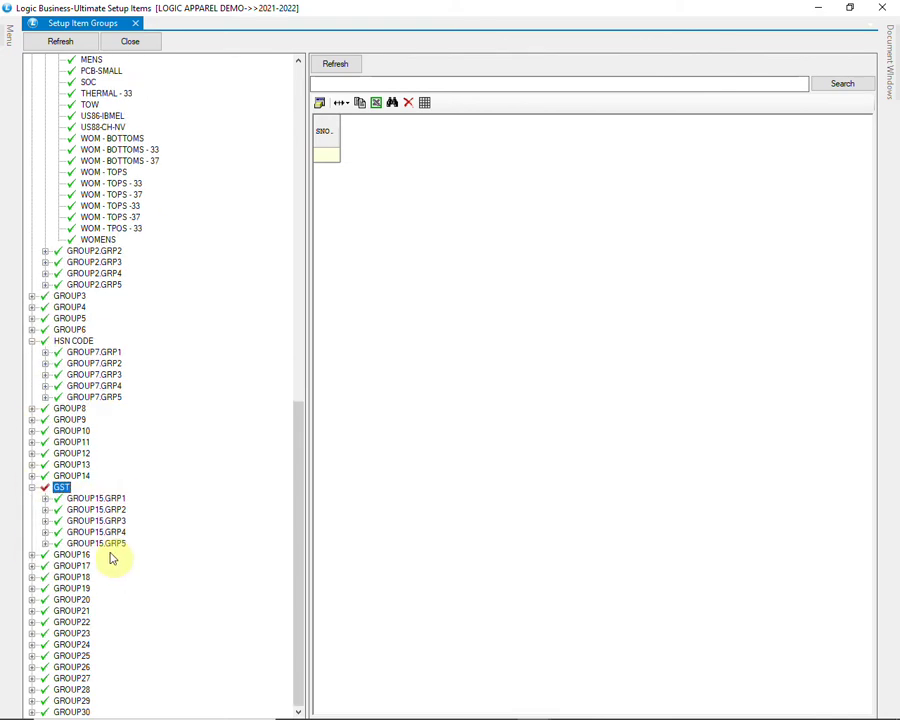
click(48, 507)
scroll(140, 514, down, 6)
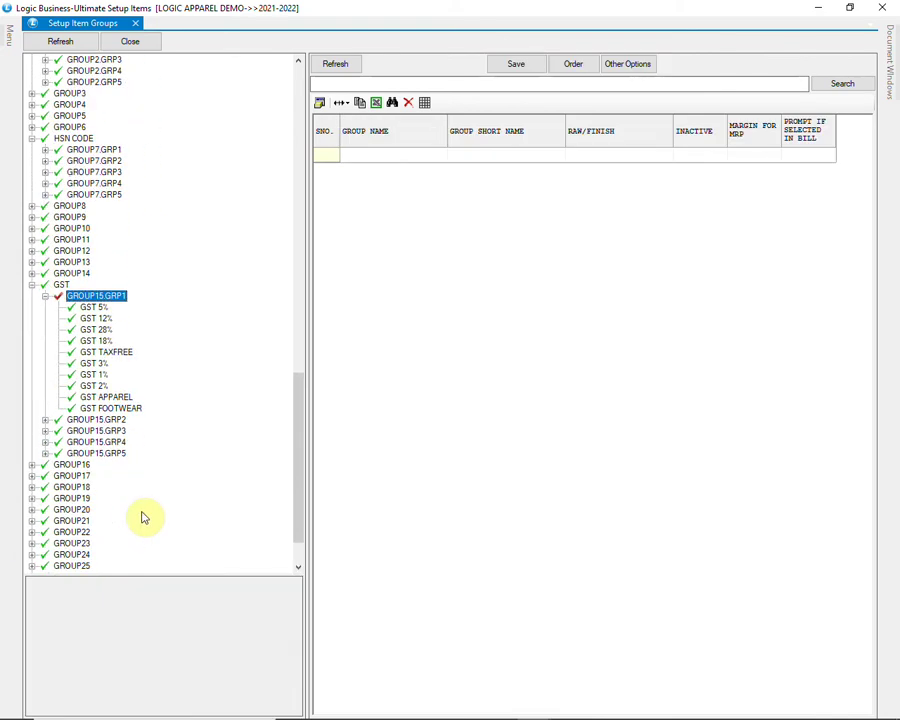
click(118, 341)
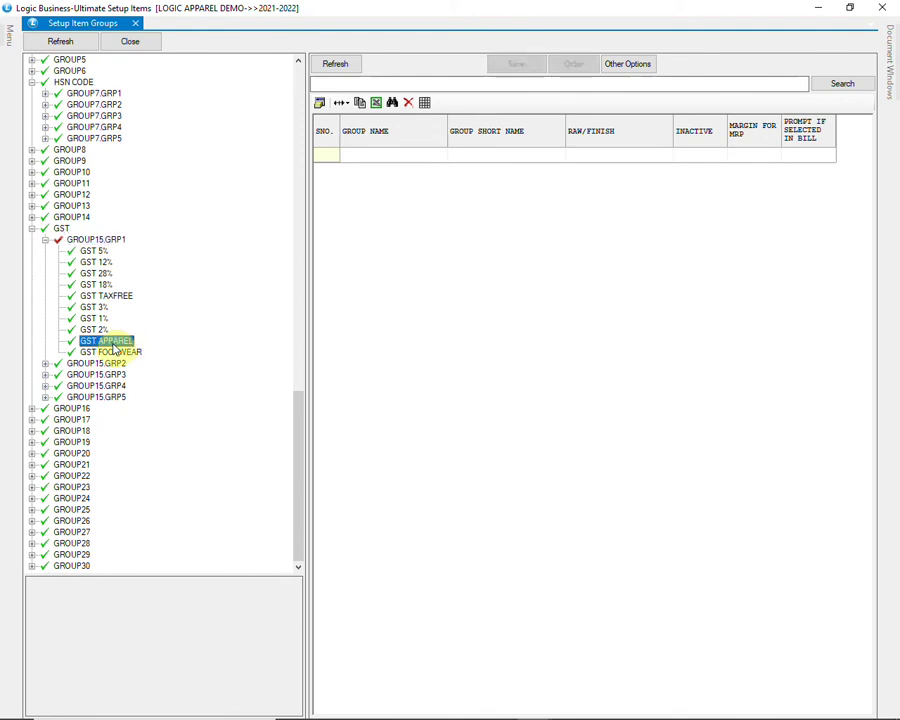
click(58, 487)
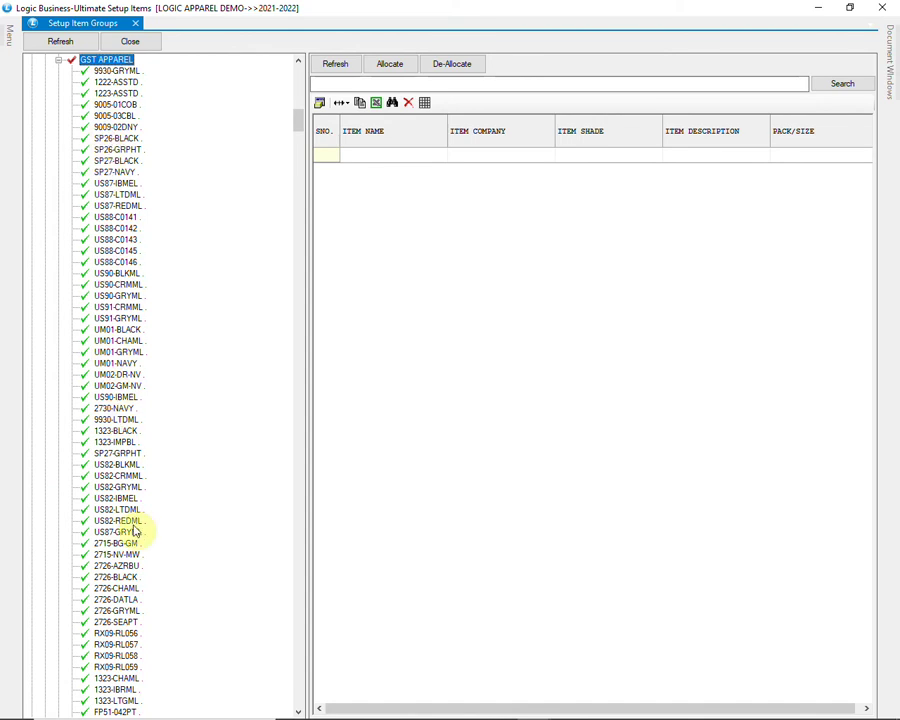
scroll(141, 532, down, 11)
scroll(136, 531, down, 17)
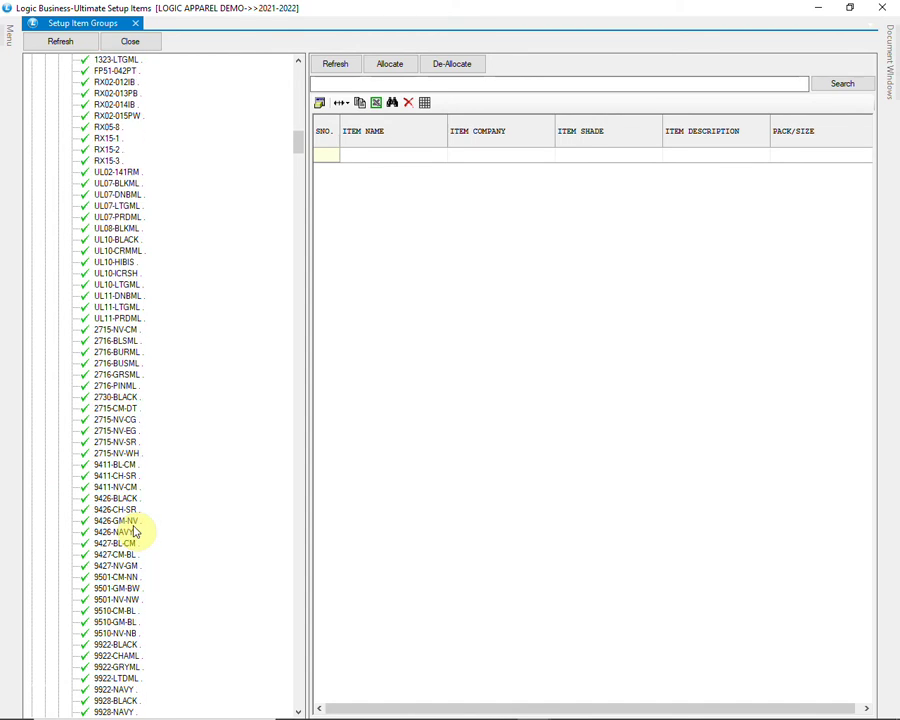
scroll(136, 531, up, 20)
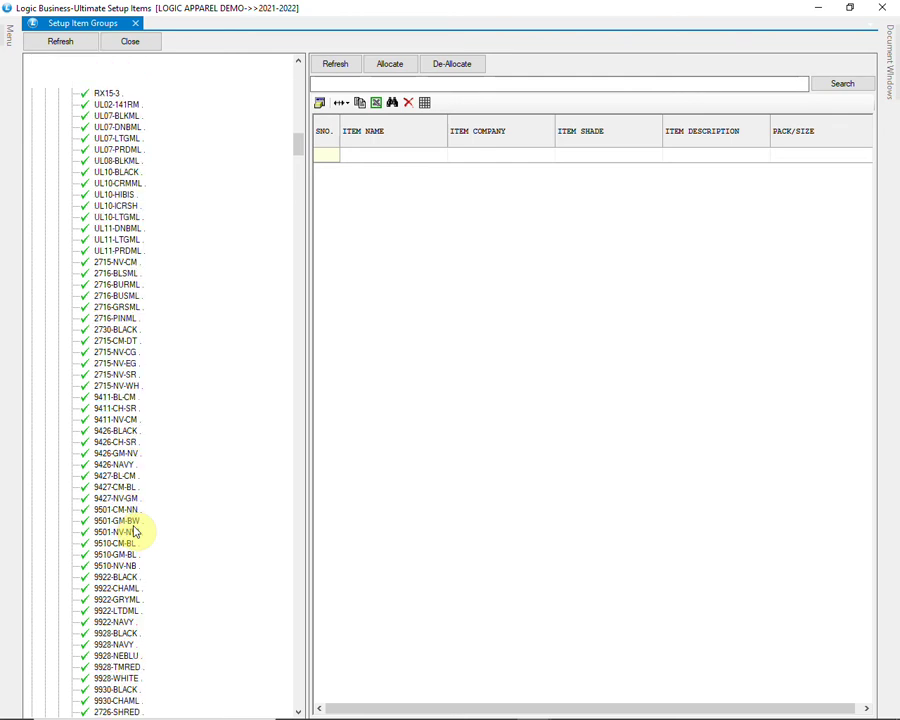
scroll(138, 528, up, 7)
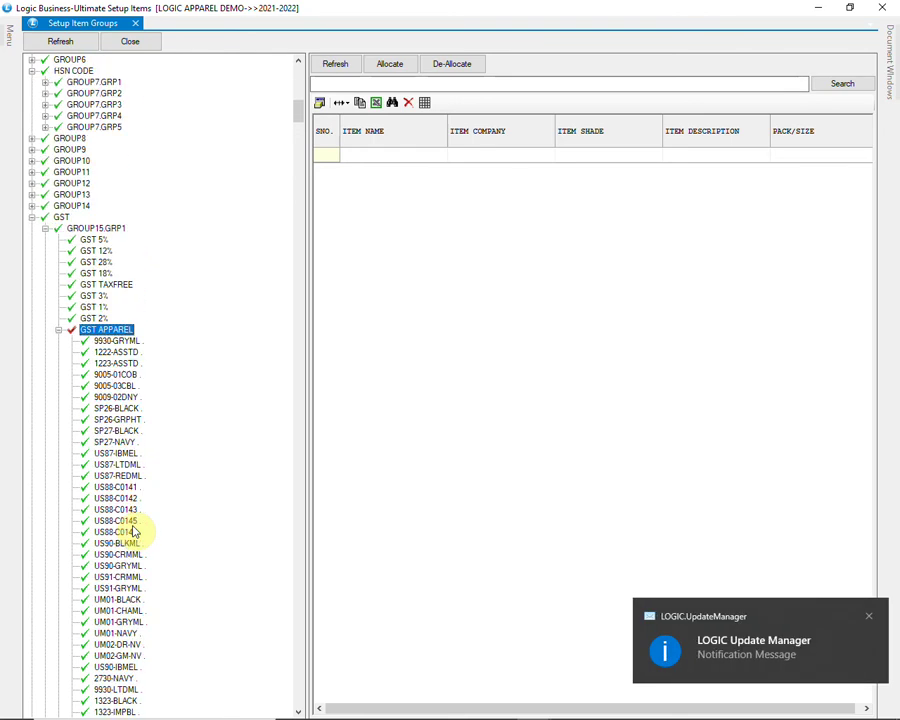
click(59, 331)
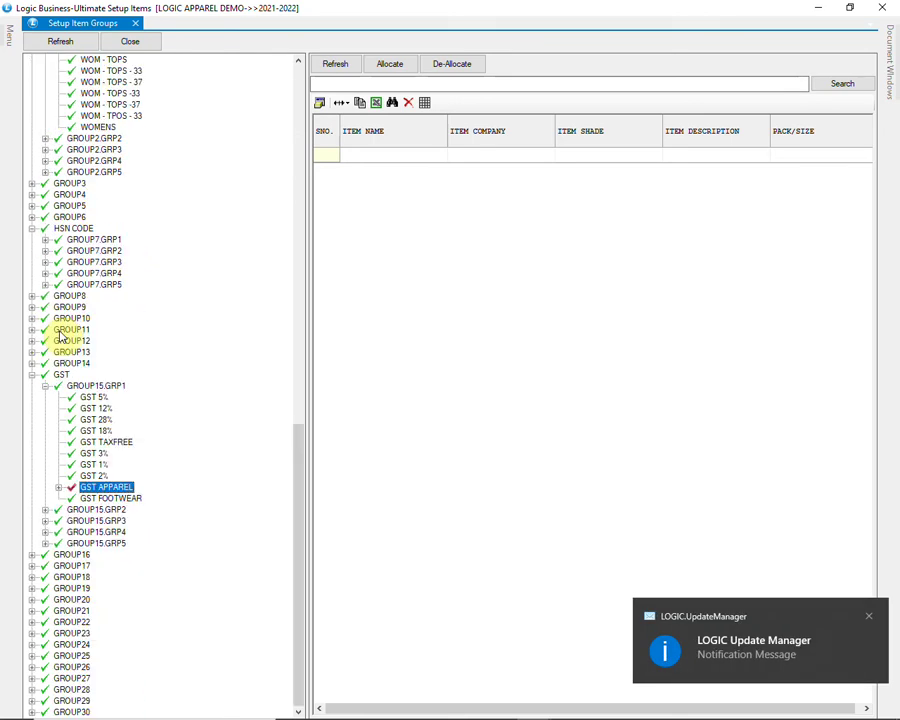
click(94, 398)
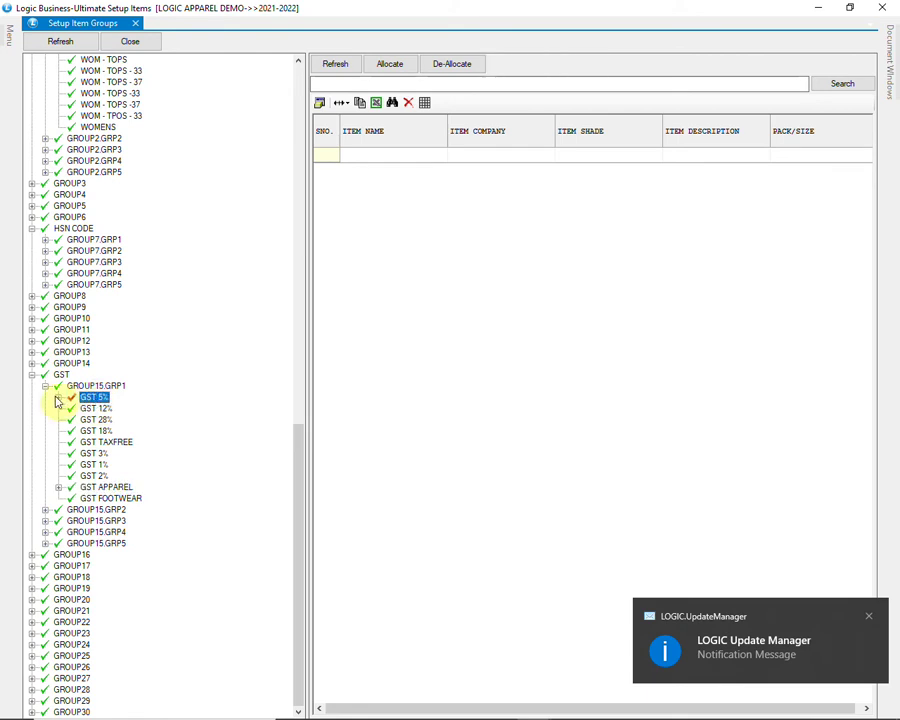
click(59, 397)
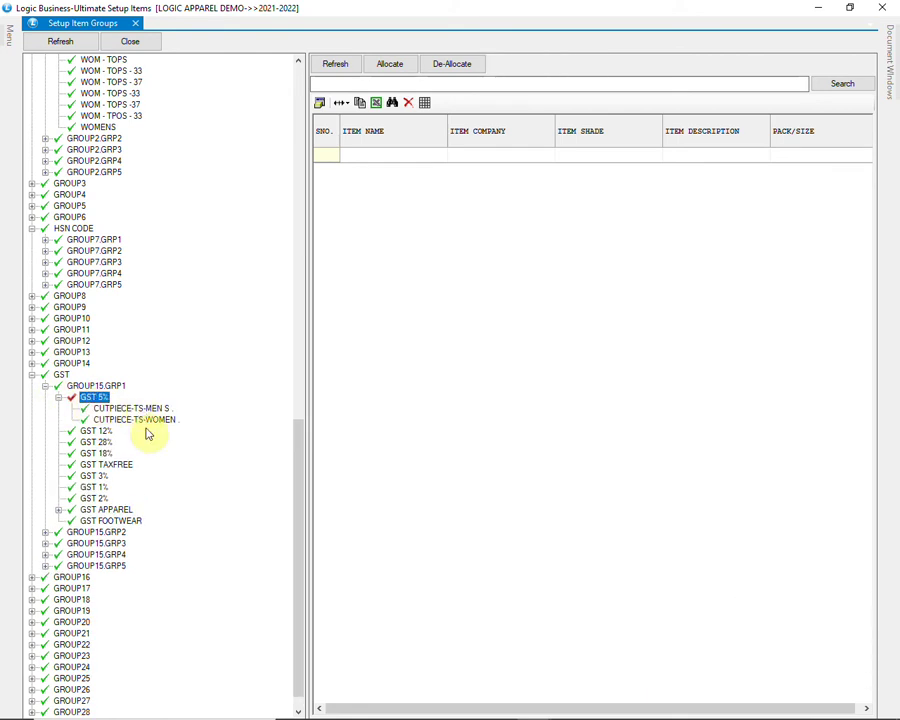
scroll(147, 432, down, 1)
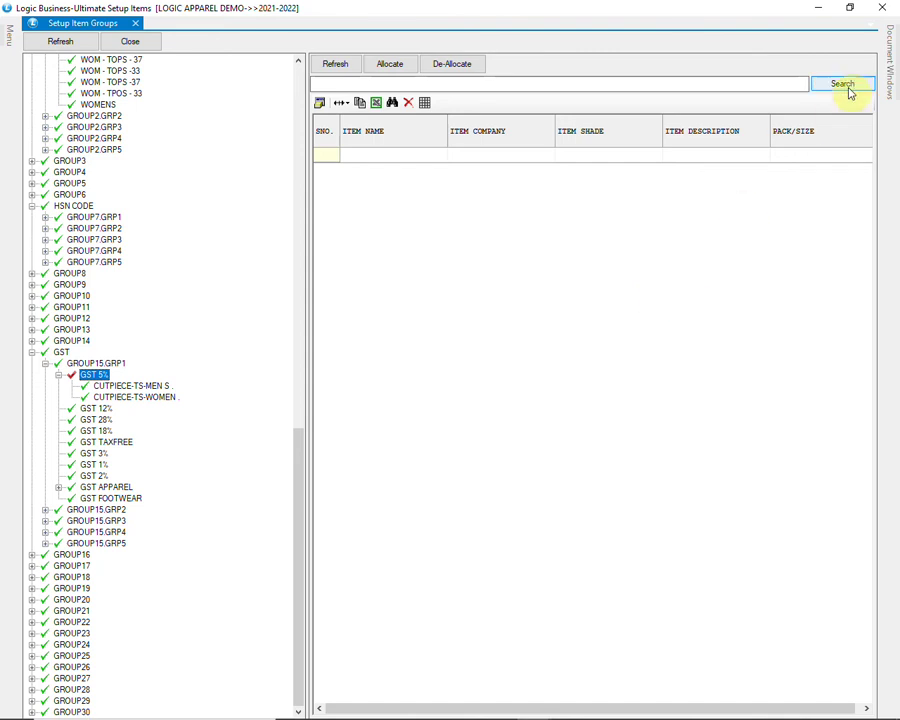
Step: Close Setup Item Groups and open the Setup Items Shade/Size Wise form
click(882, 10)
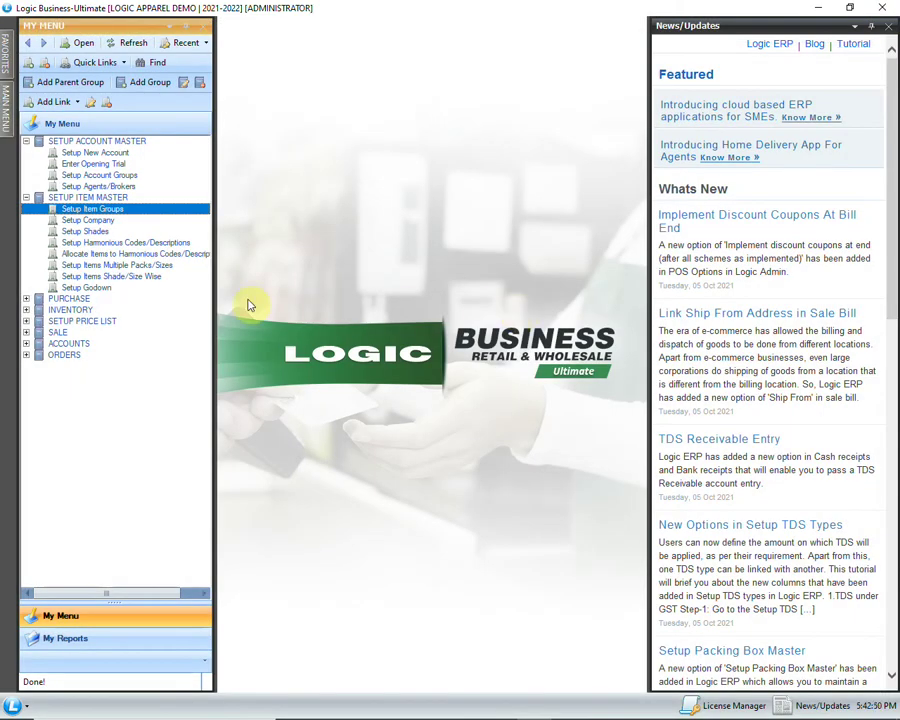
click(168, 278)
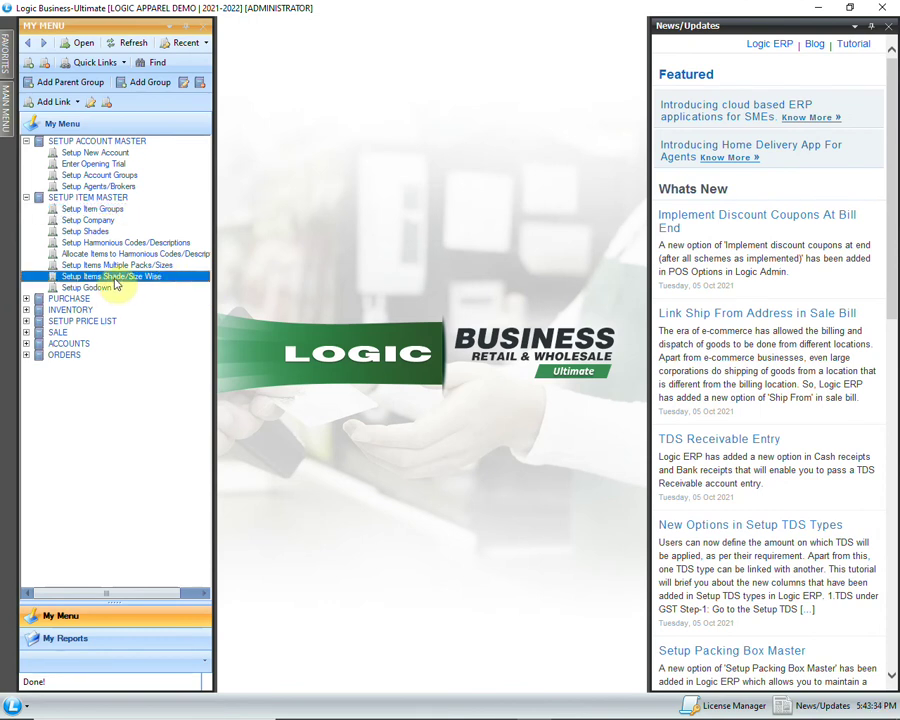
double_click(114, 280)
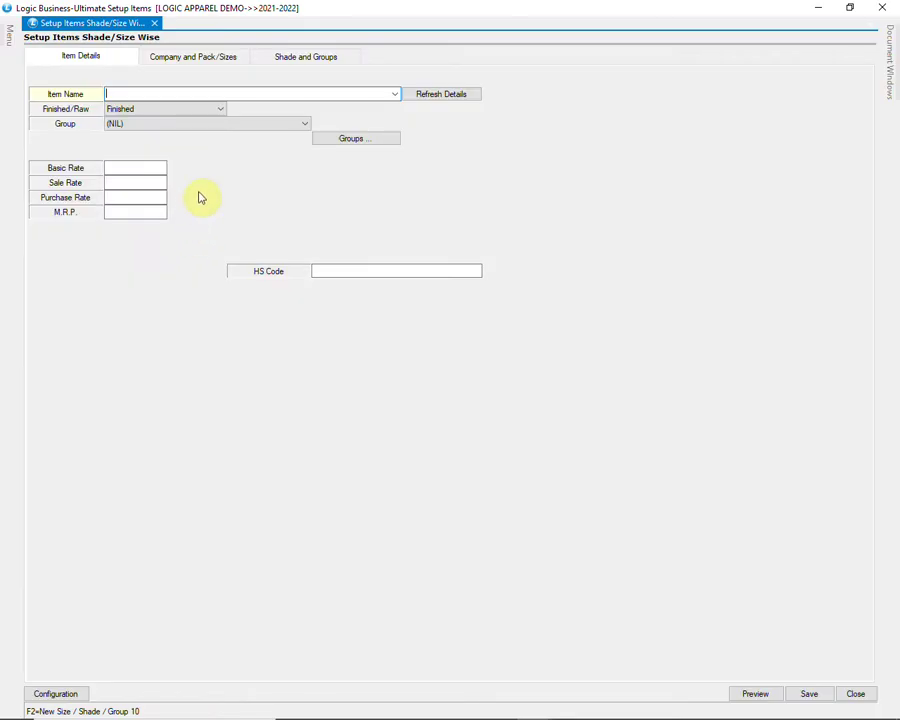
Step: Create item SP0081 as a Finished item in the KIDS group and bring up its group assignments
text(SP0081)
key(Tab)
key(Tab)
click(155, 110)
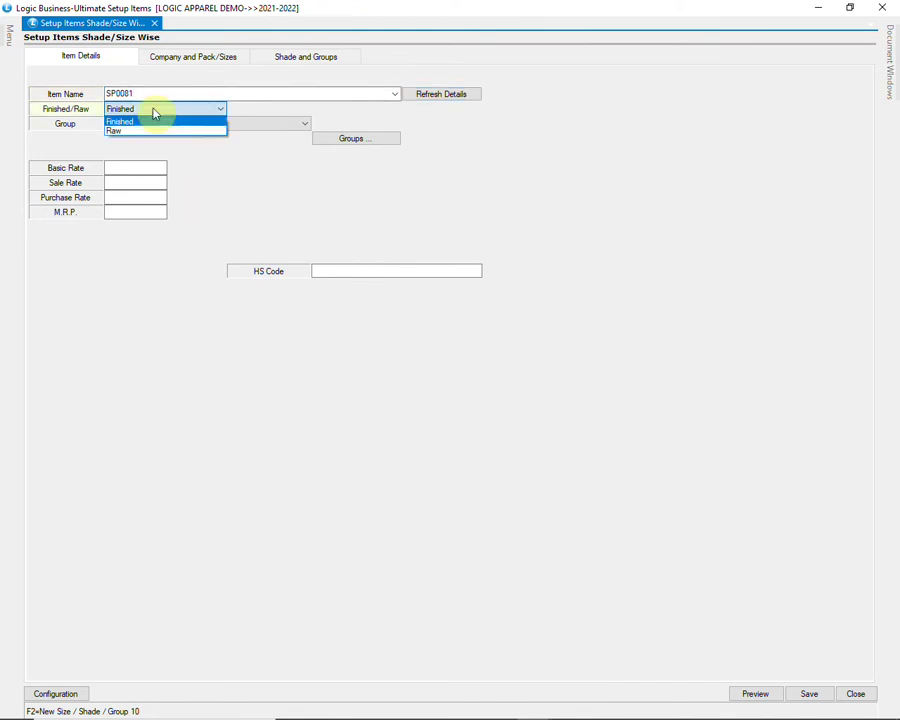
click(164, 121)
key(Tab)
click(161, 126)
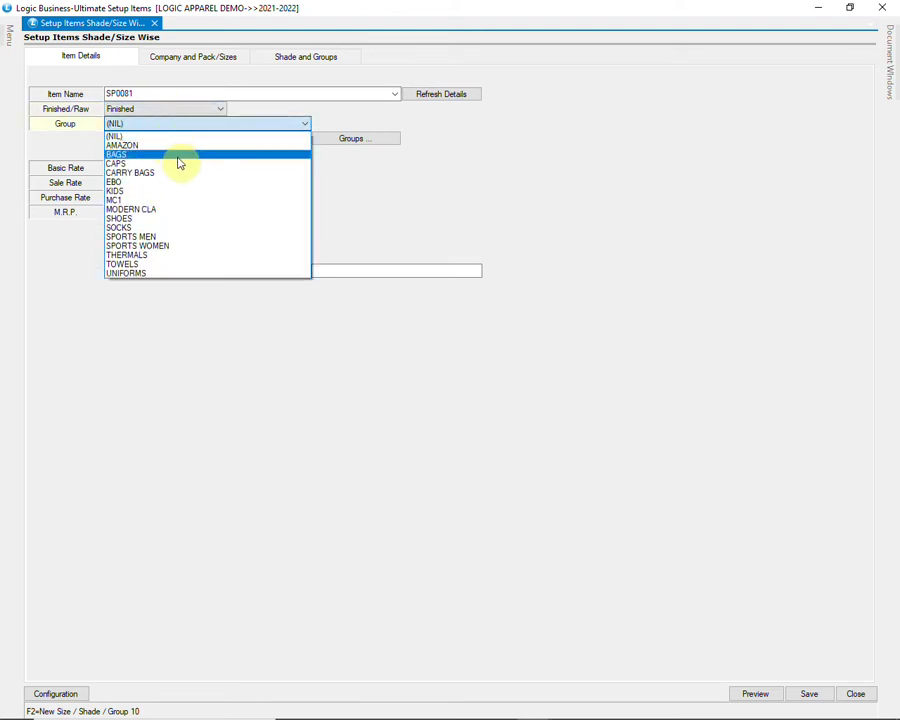
click(196, 191)
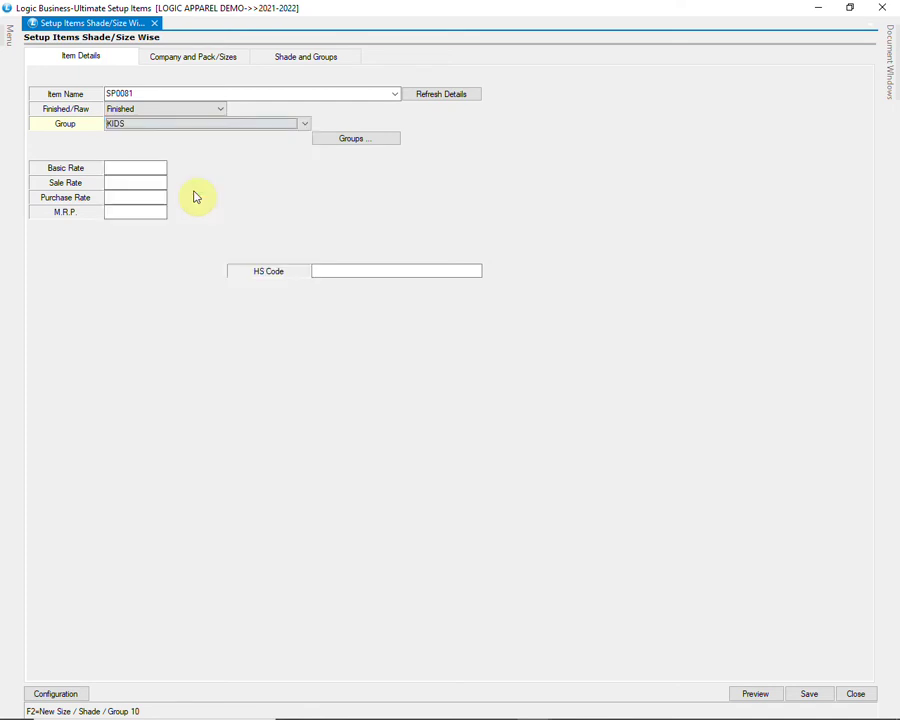
click(370, 141)
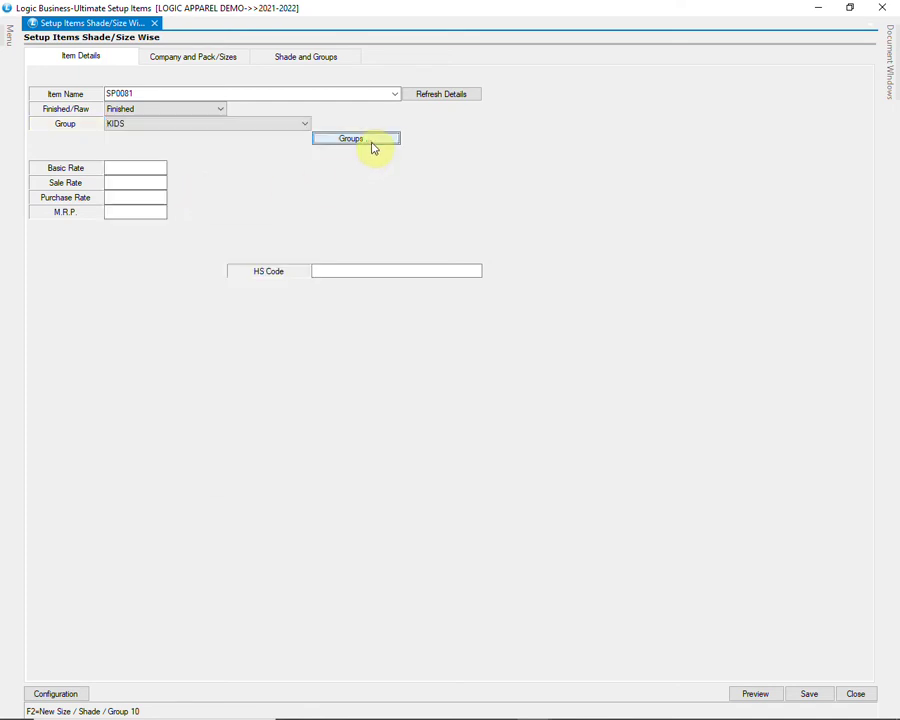
Step: Assign BOYS as the item's gender/size group
click(348, 274)
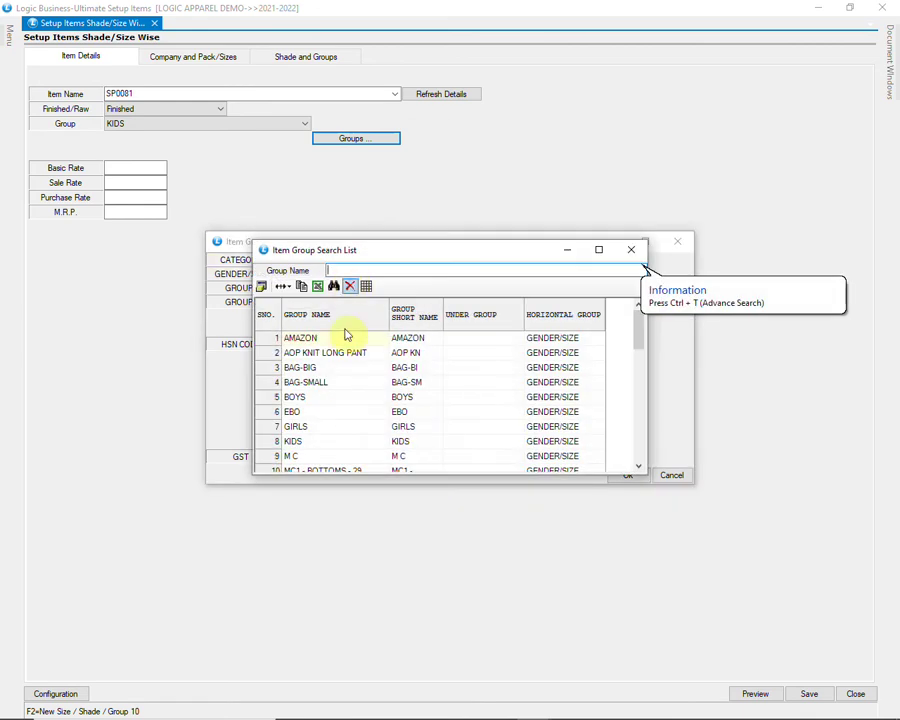
click(323, 396)
click(324, 428)
scroll(321, 412, down, 3)
scroll(321, 400, up, 3)
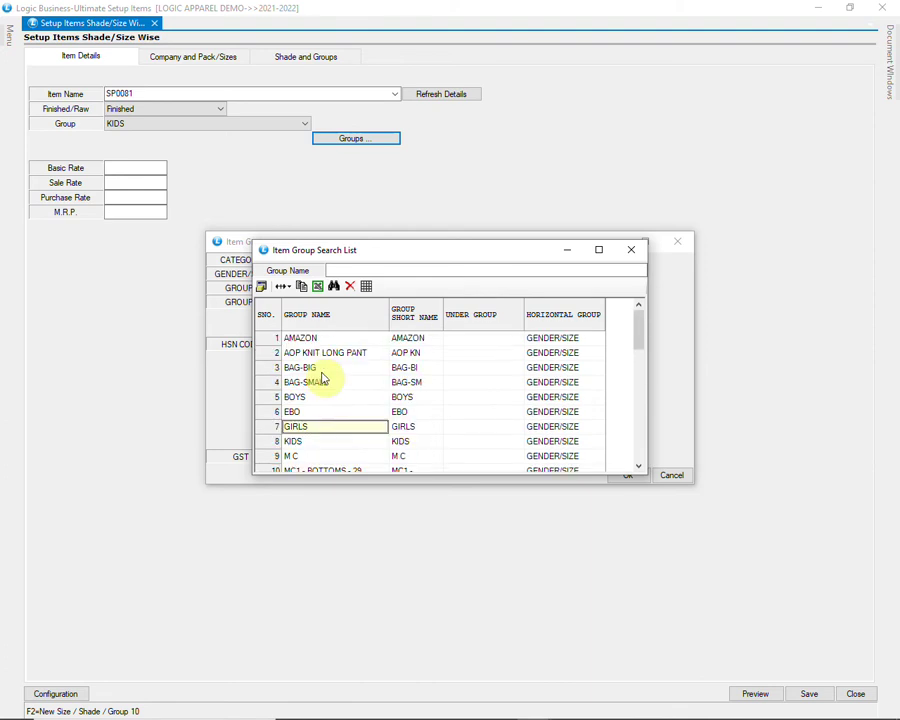
click(322, 400)
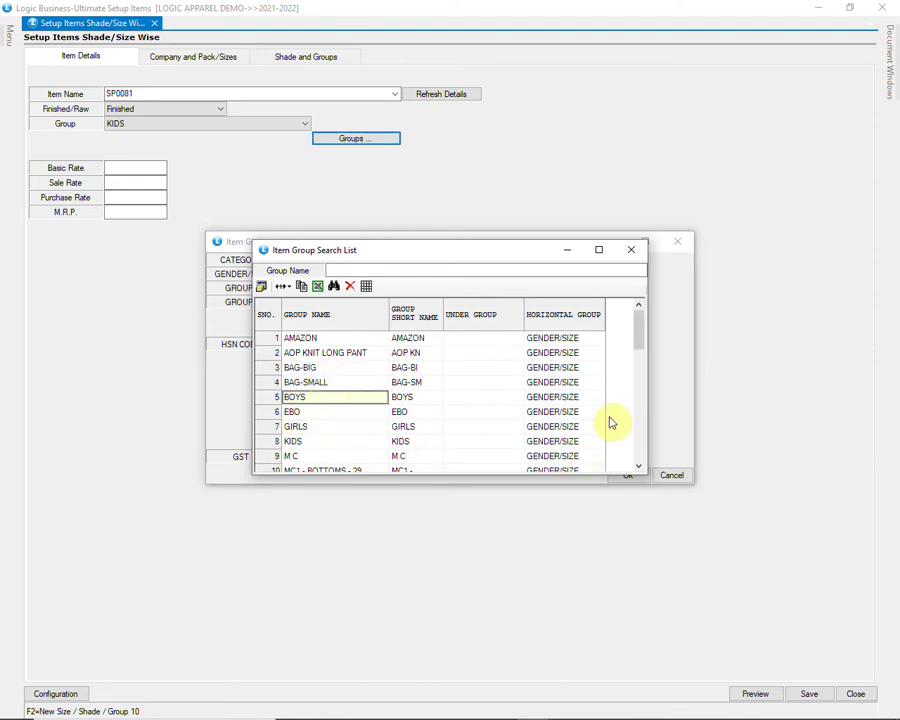
key(Return)
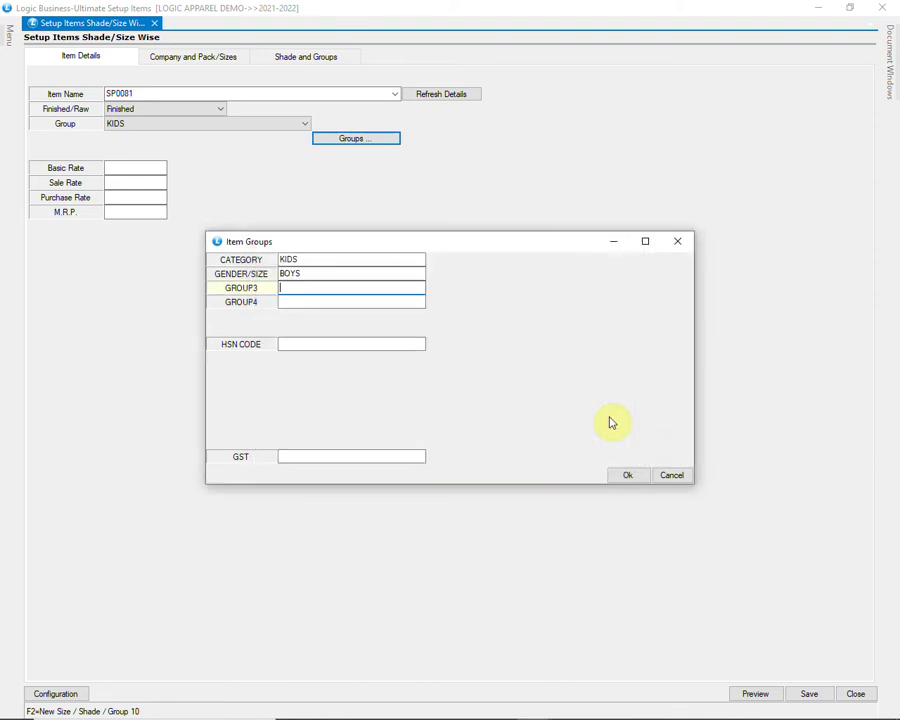
Step: Set HSN code 610130 and the GST APPAREL tax group for SP0081
click(291, 302)
click(299, 343)
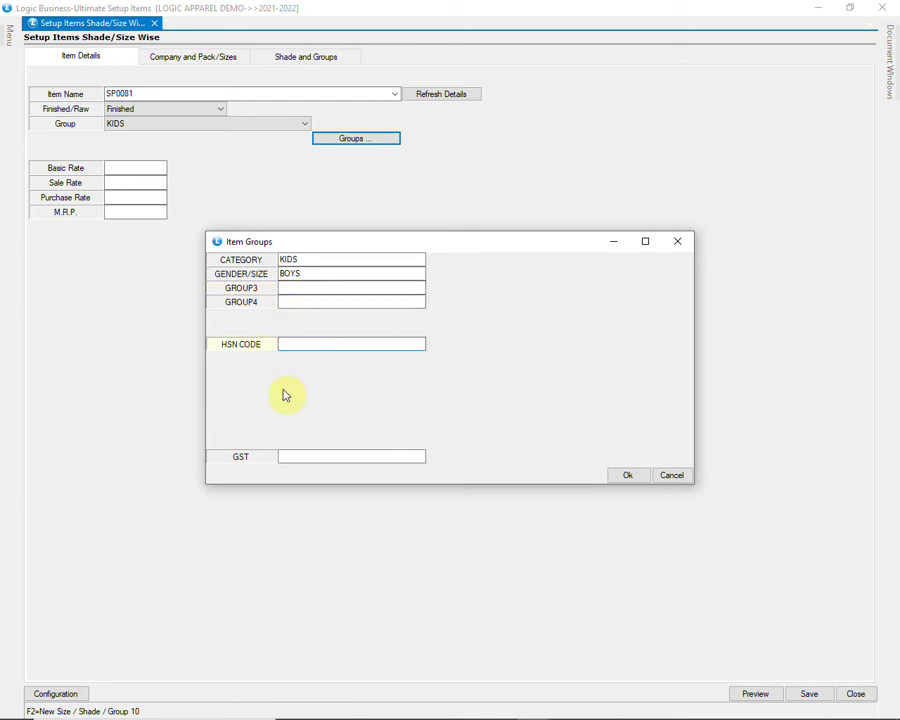
text(6)
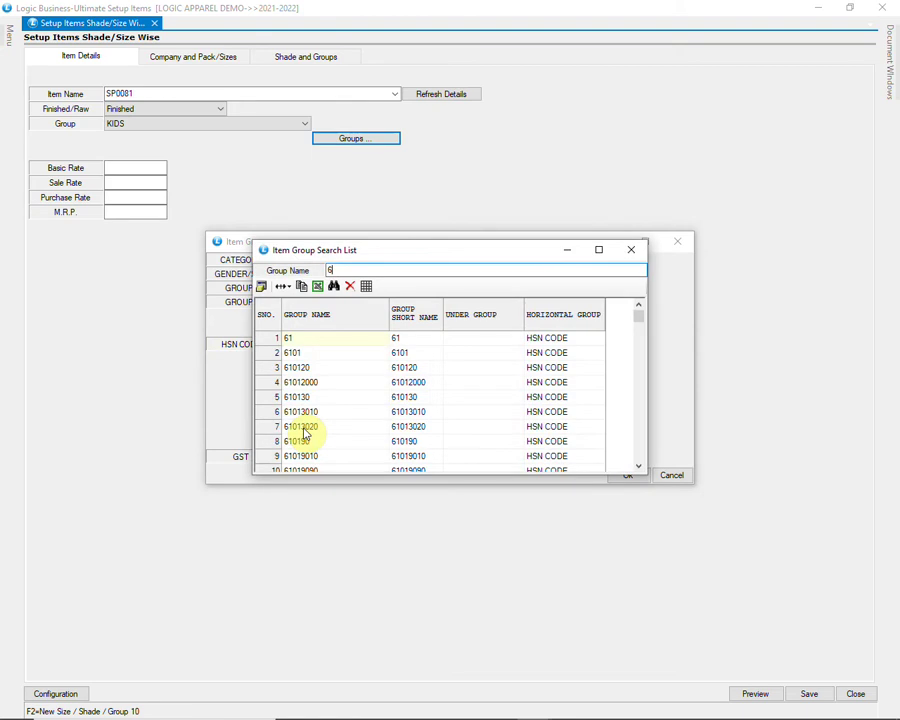
click(300, 397)
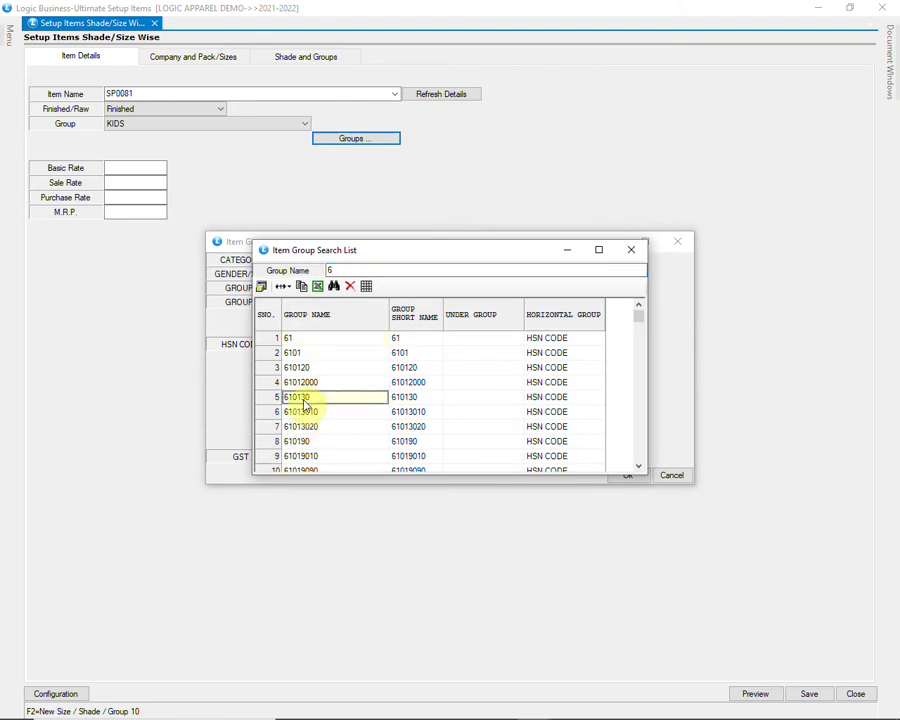
double_click(304, 400)
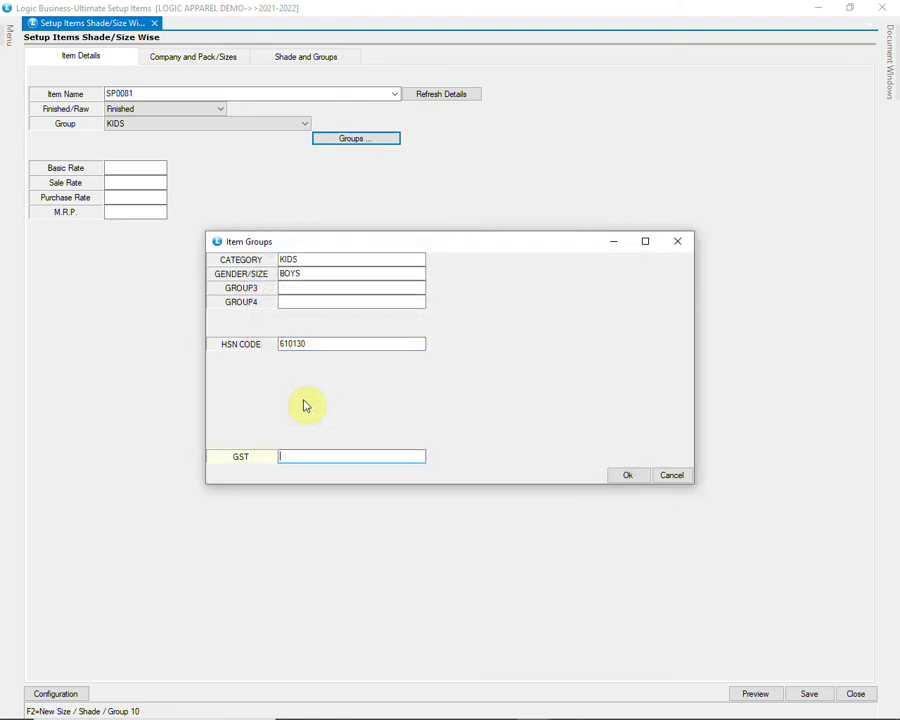
text(G)
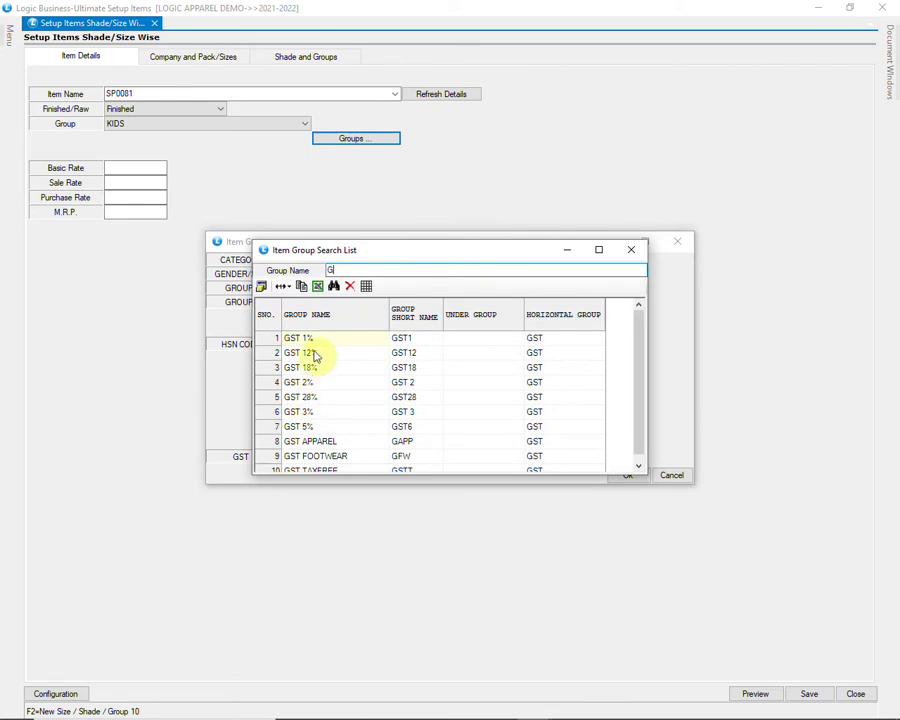
click(322, 441)
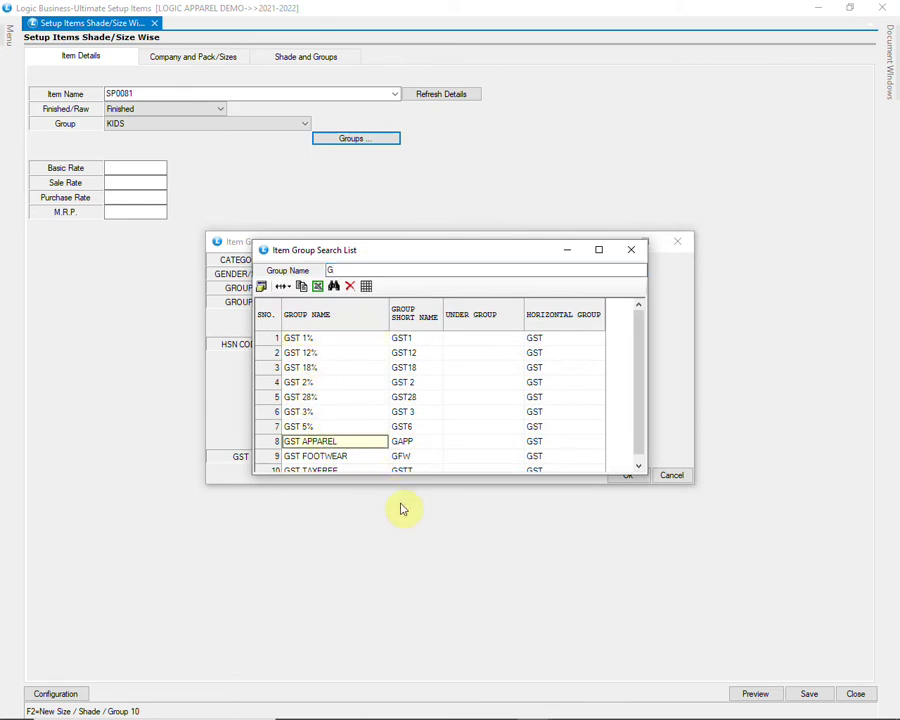
key(Return)
key(Return)
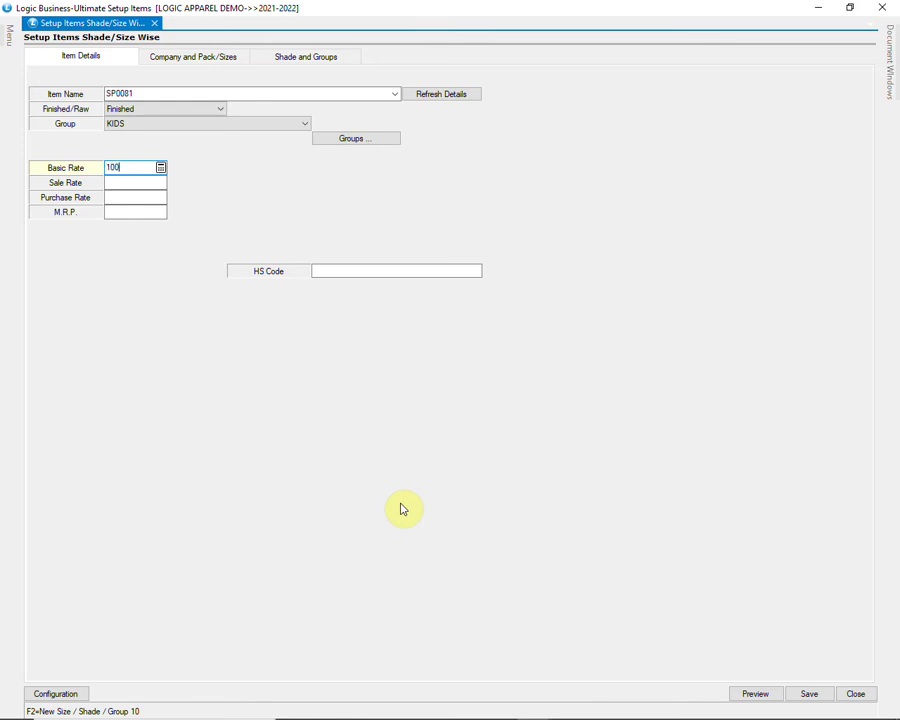
Step: Accept basic rate 100 and M.R.P. 450, then set HS Code to 610130
key(Return)
key(Return)
key(Return)
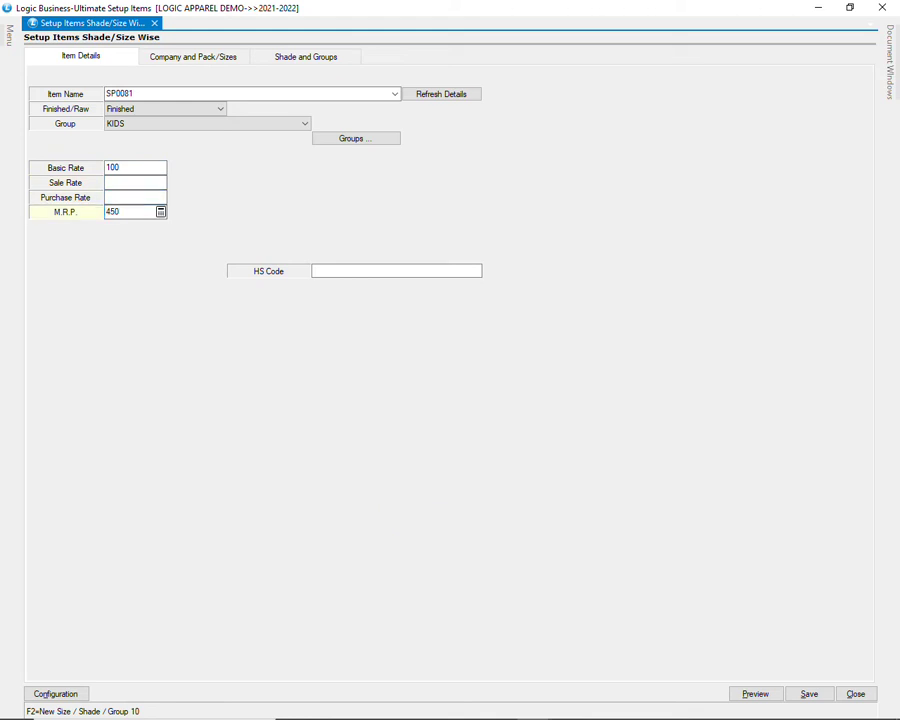
key(Return)
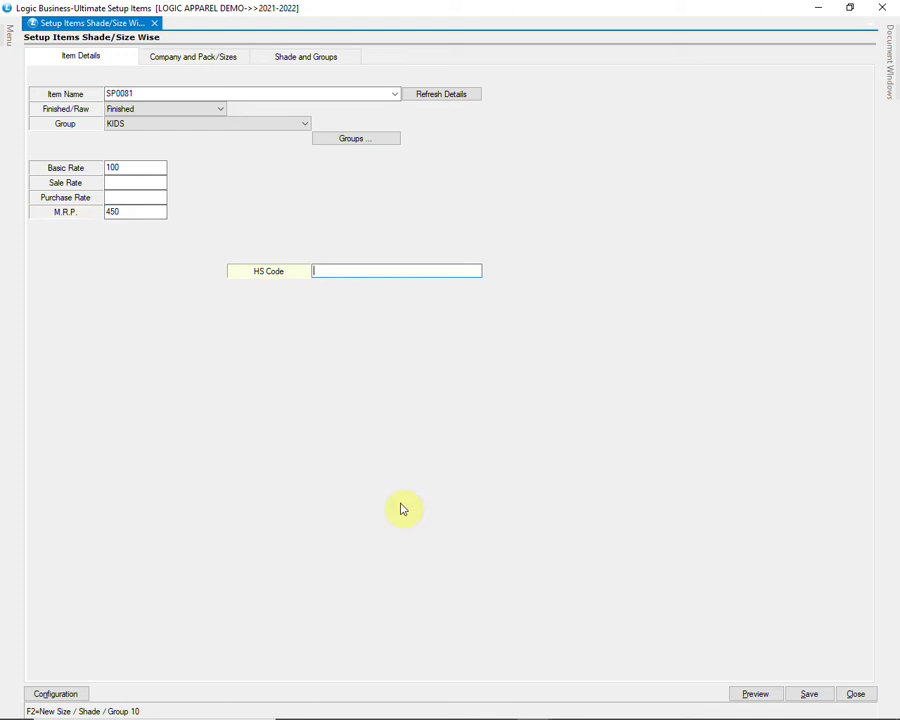
text(61)
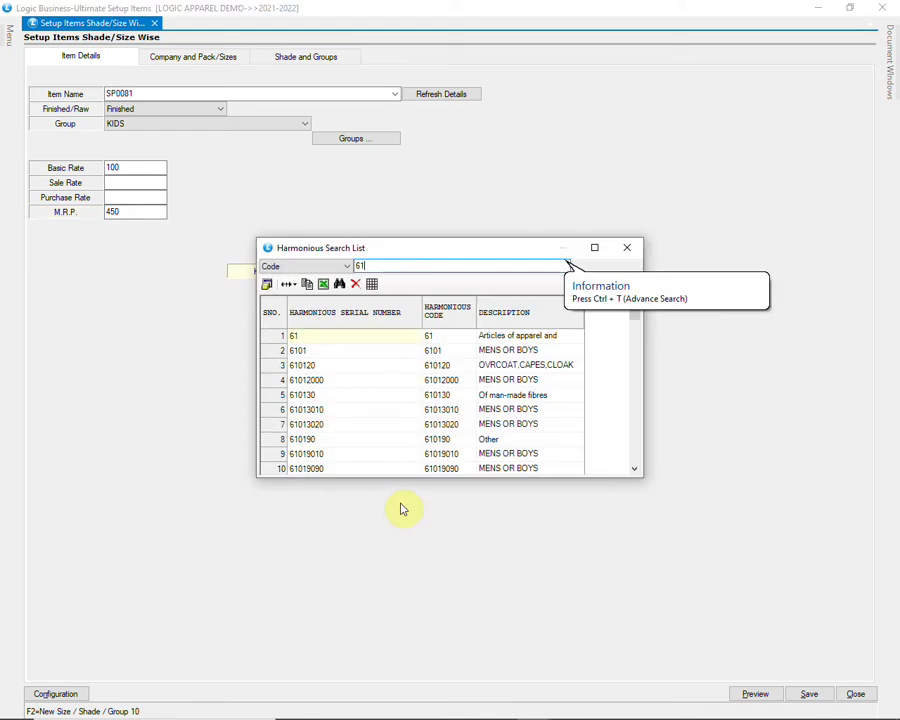
click(335, 396)
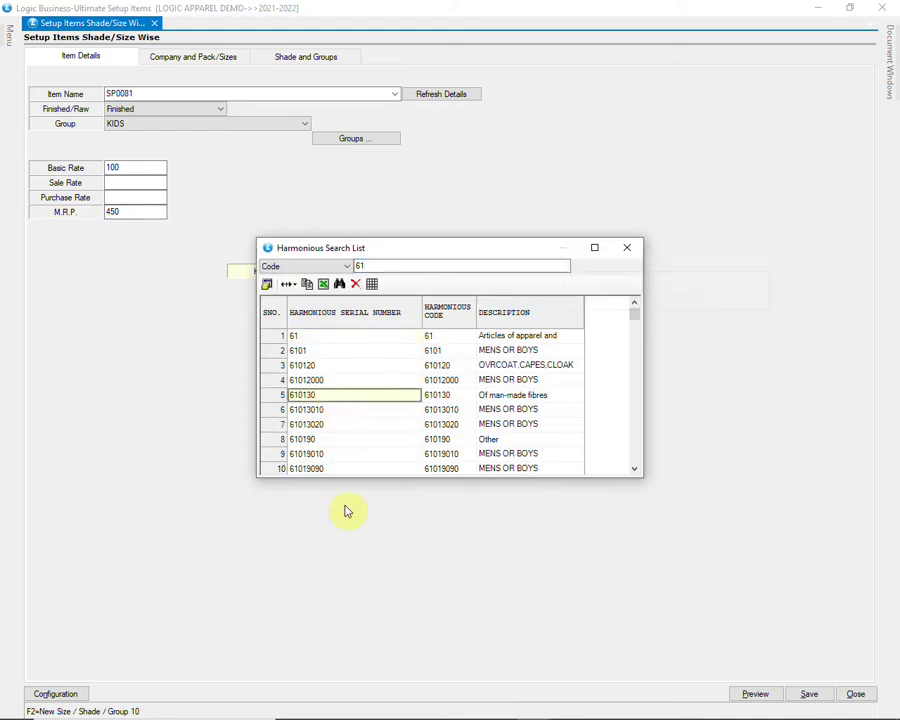
key(Return)
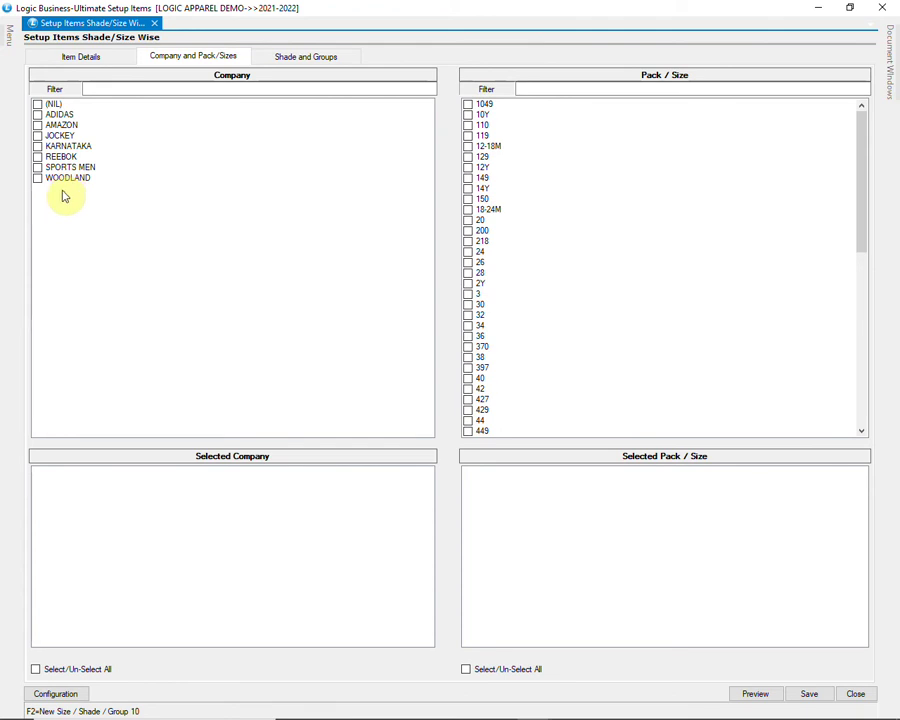
Step: Assign company ADIDAS and sizes 12-18M, 12Y, 14Y and 18-24M to SP0081
click(86, 116)
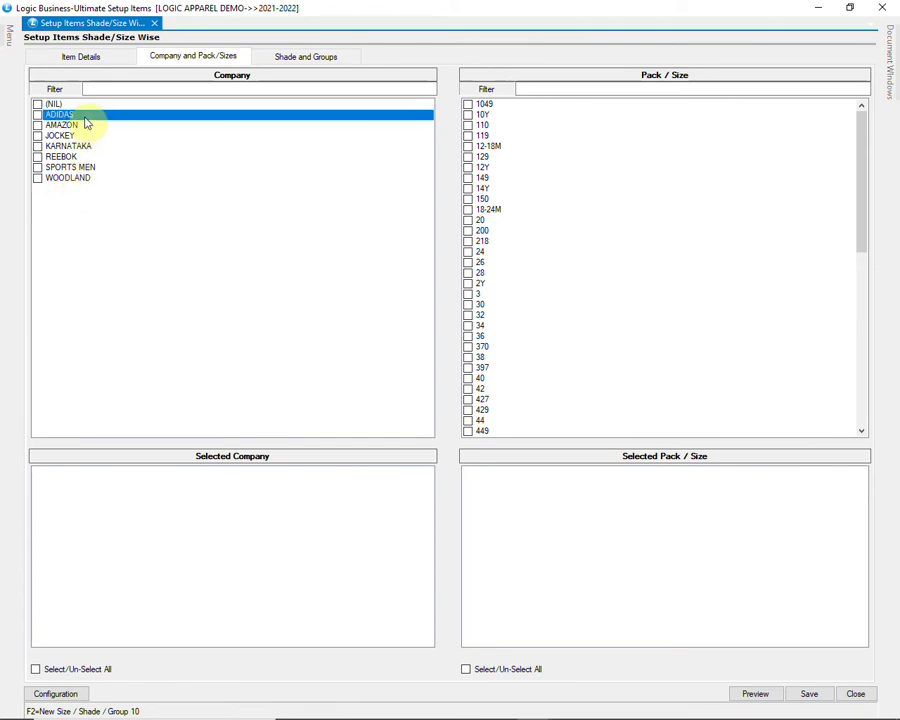
click(37, 116)
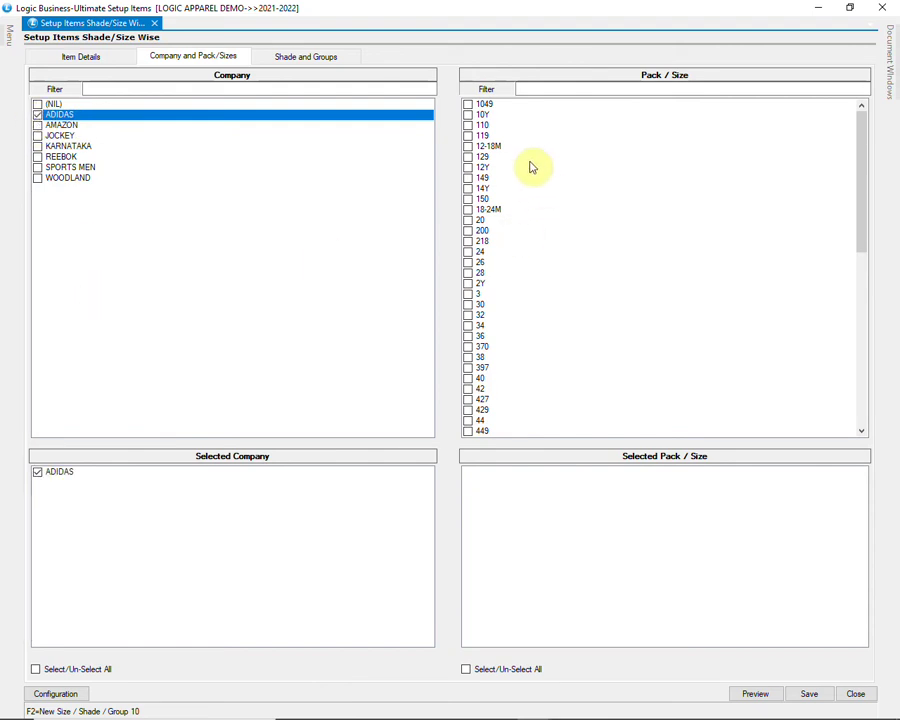
click(484, 147)
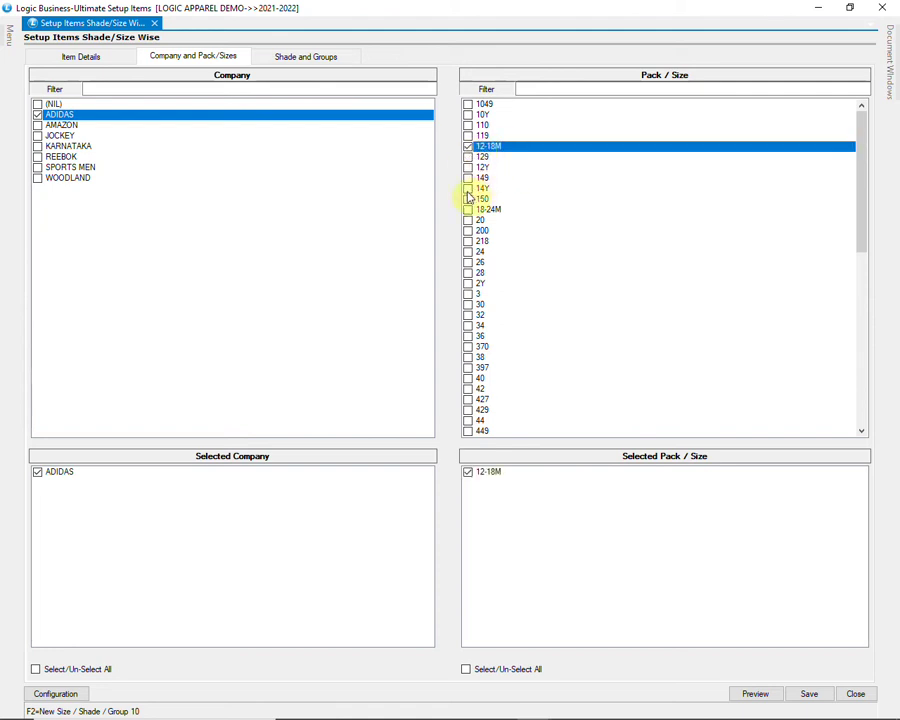
click(469, 190)
click(471, 168)
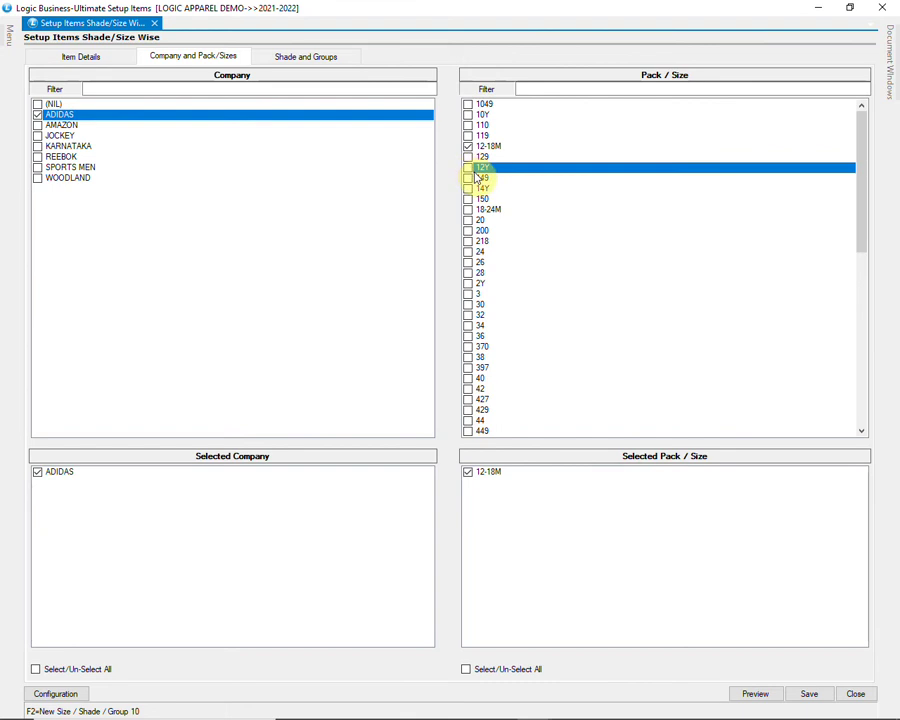
click(473, 189)
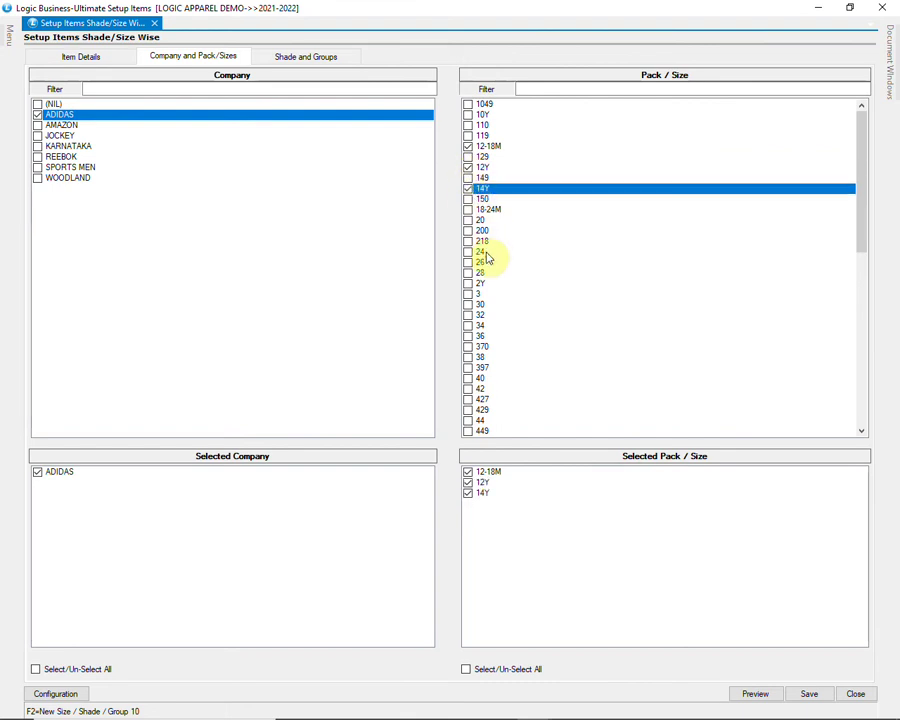
click(479, 211)
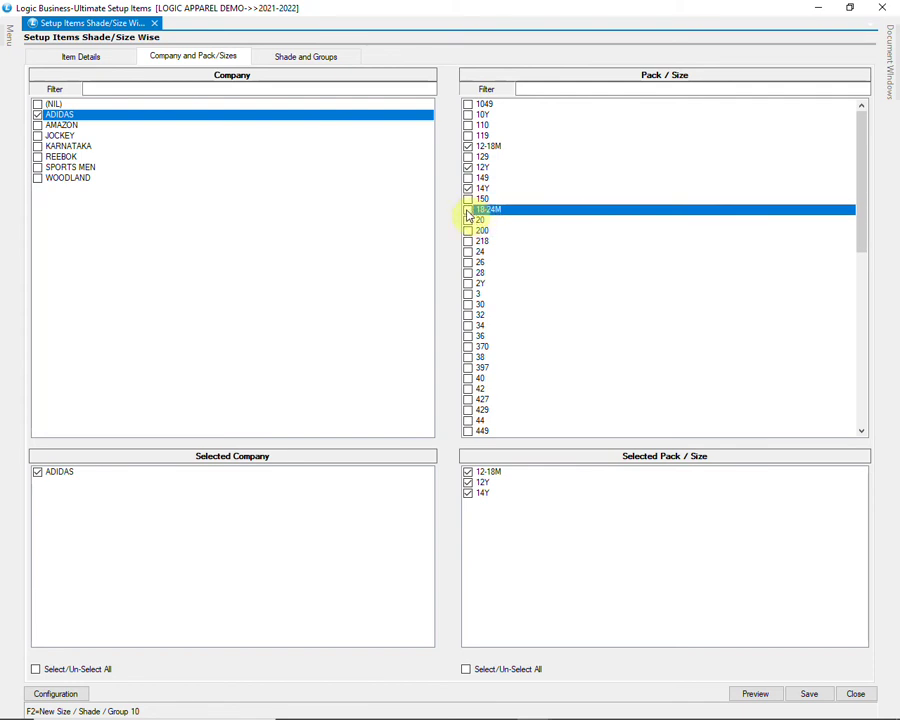
Step: Add the remaining sizes 4Y, 5-6Y and 8Y
scroll(512, 298, down, 1)
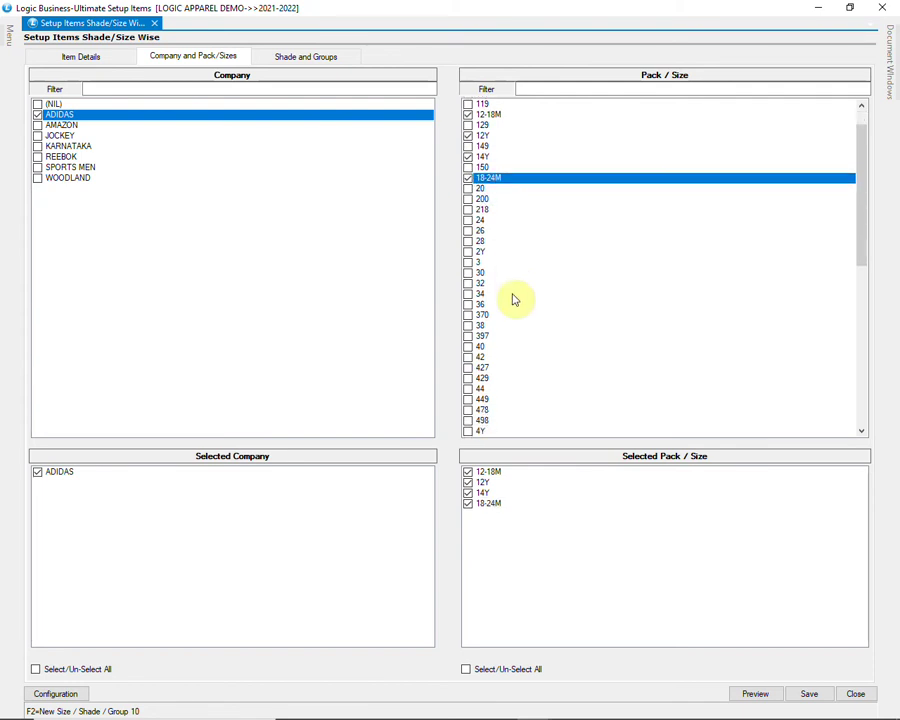
scroll(497, 362, down, 1)
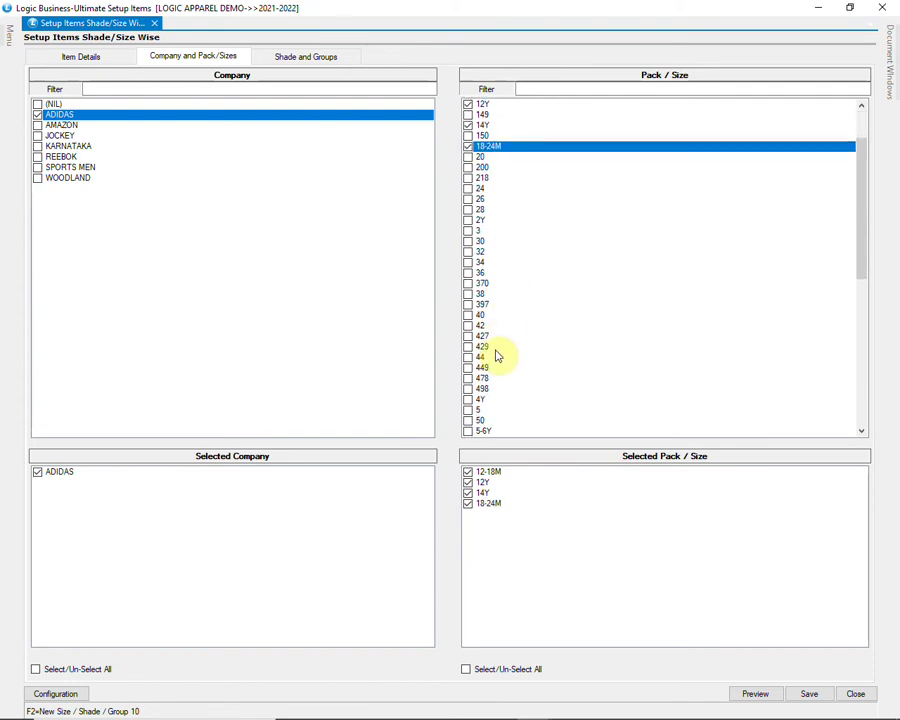
click(482, 399)
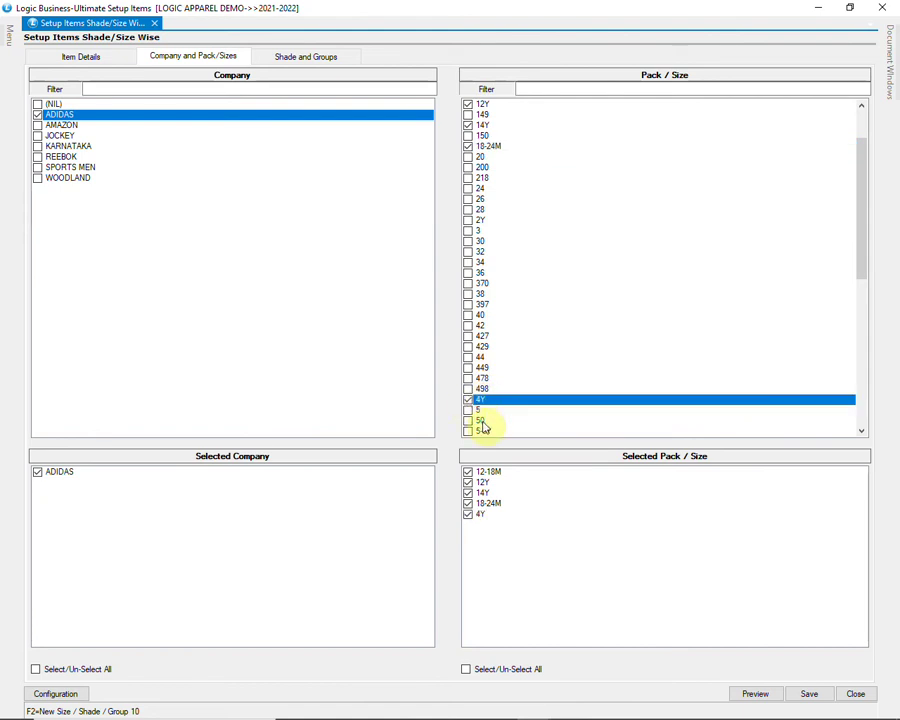
scroll(484, 418, down, 1)
click(467, 399)
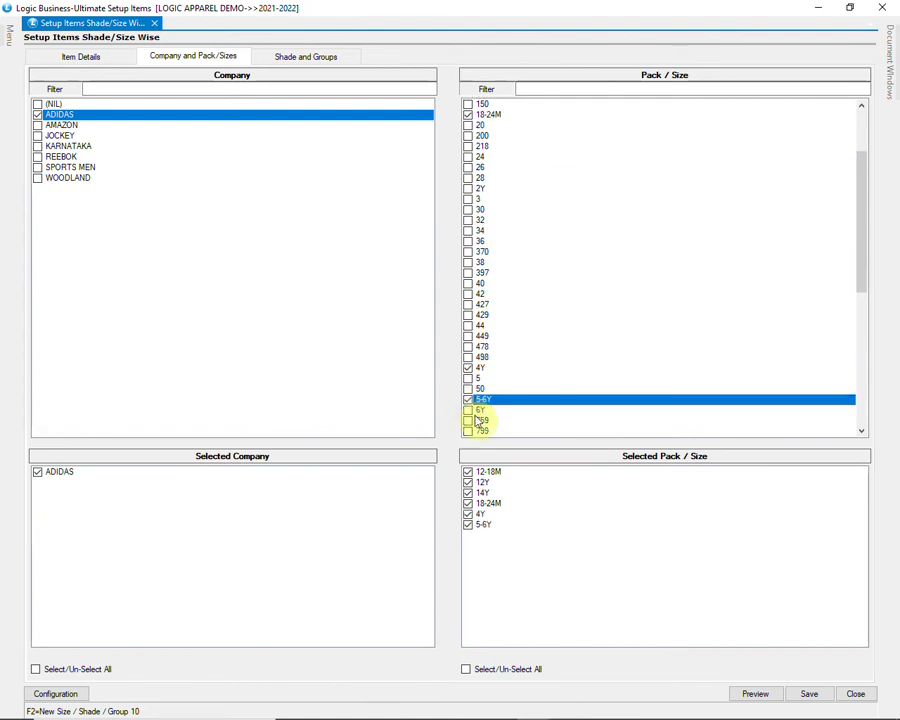
scroll(494, 423, down, 2)
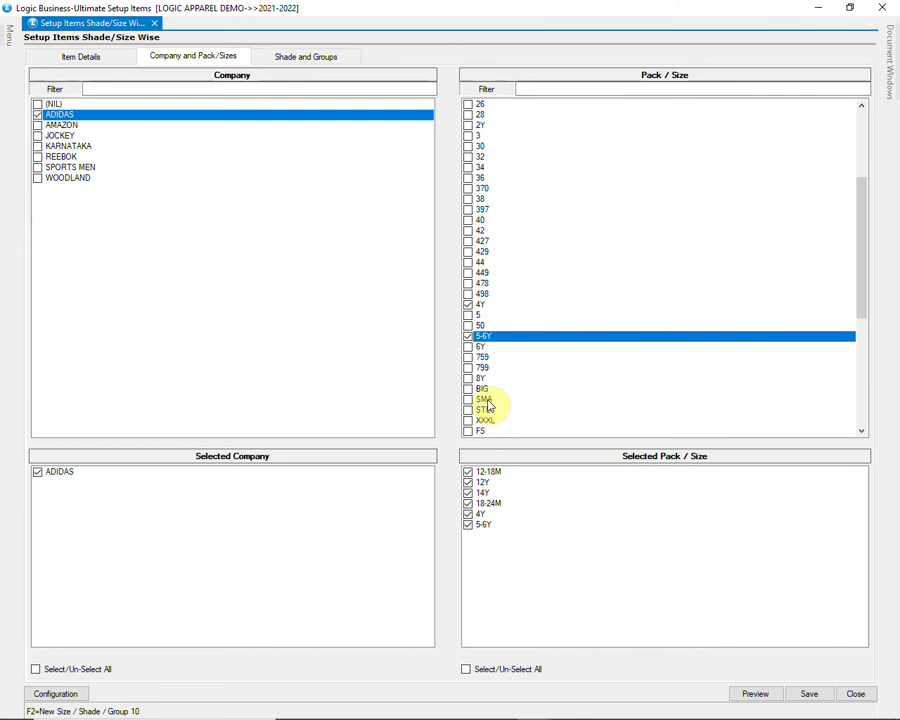
click(469, 380)
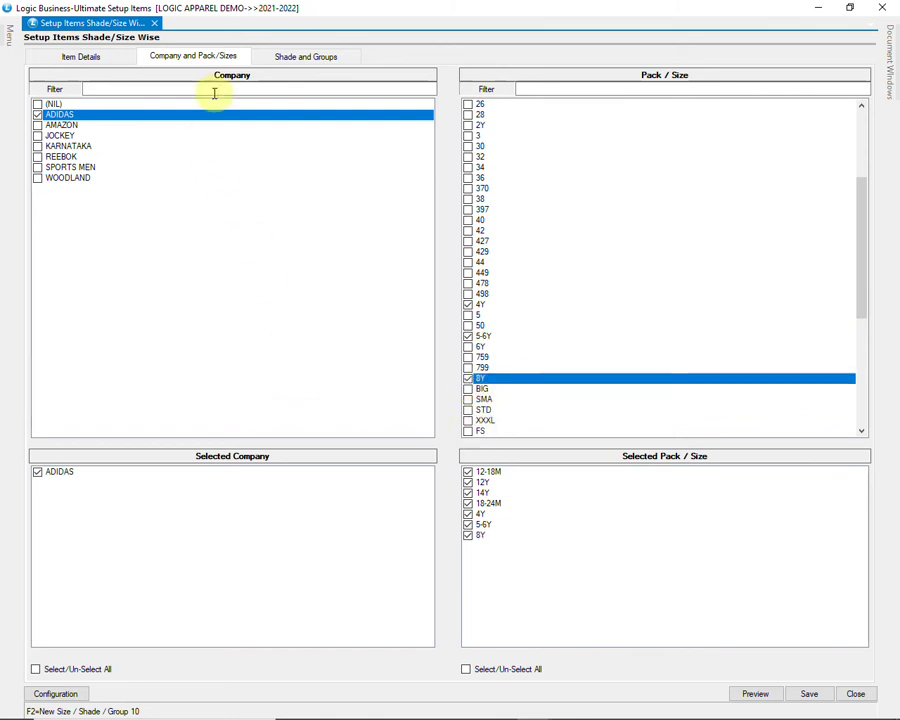
click(291, 58)
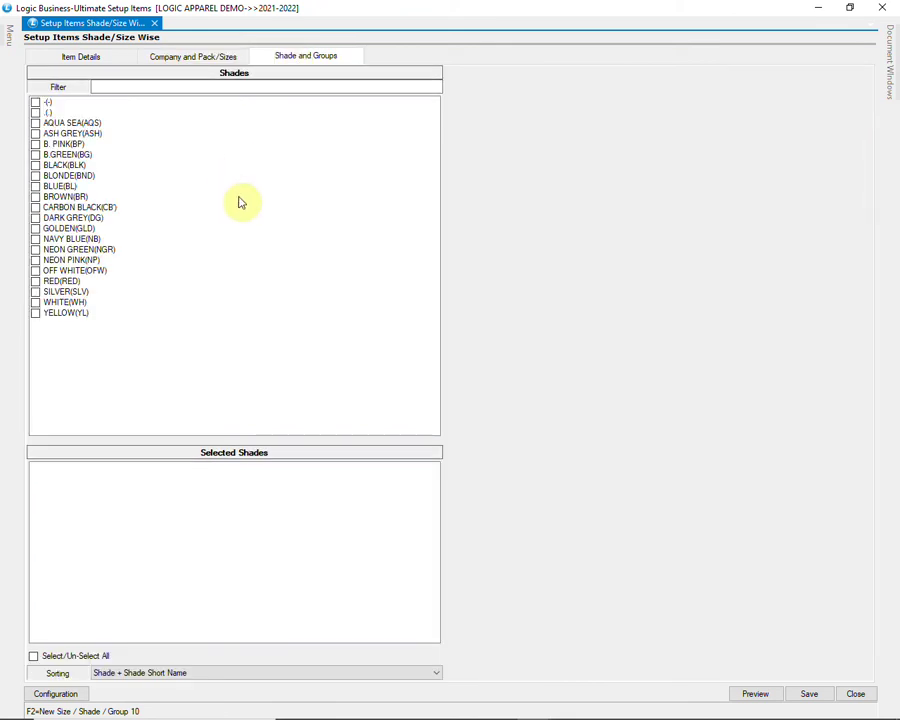
Step: Tick shades B. PINK (BP), BLUE (BL) and RED, then preview the shade-size combinations
click(46, 146)
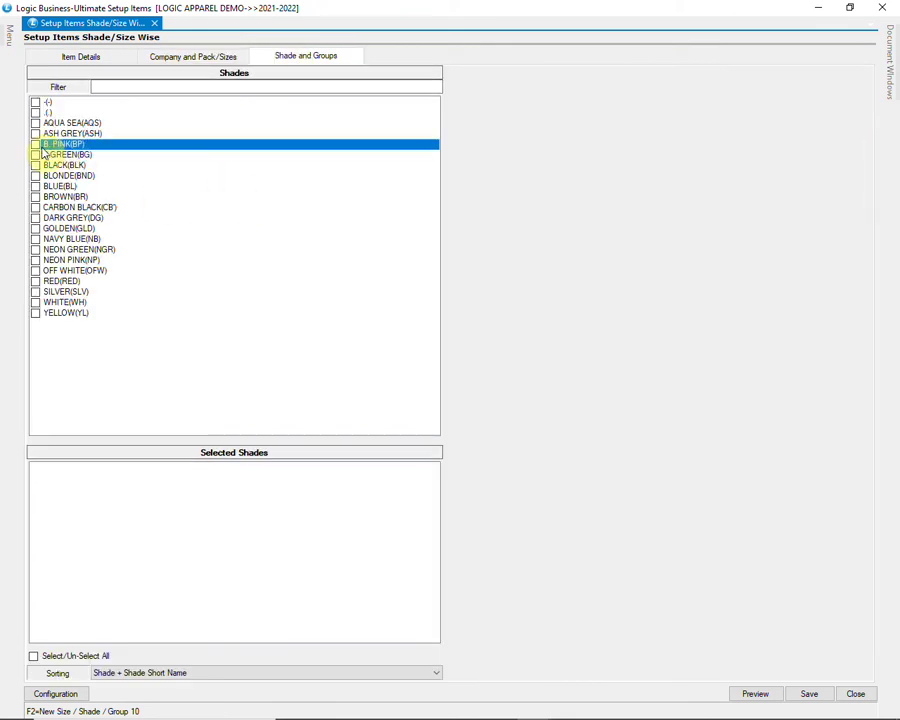
click(36, 146)
click(40, 187)
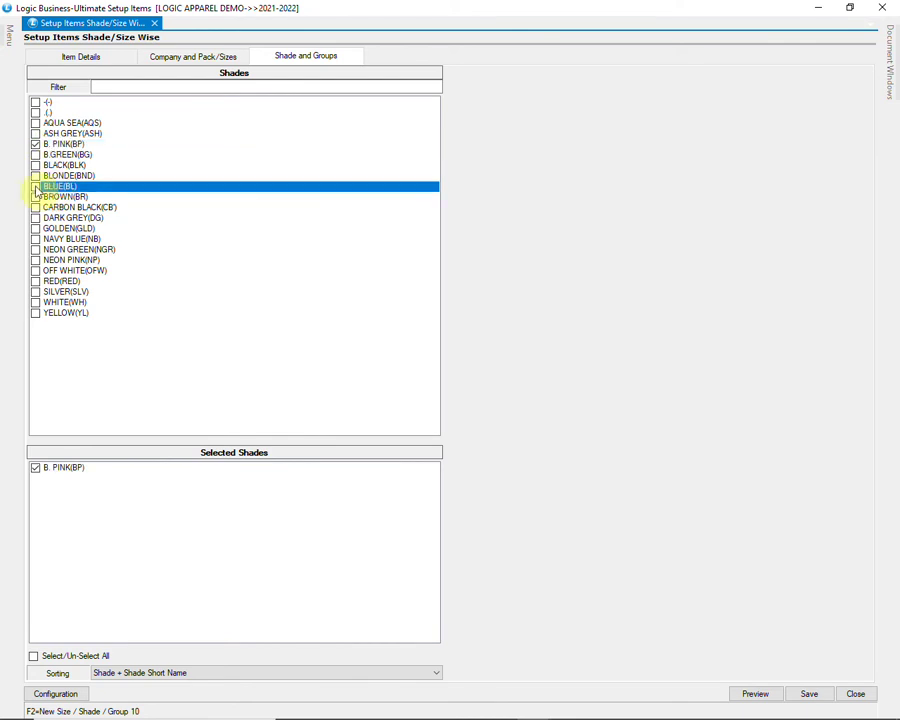
click(36, 187)
click(44, 284)
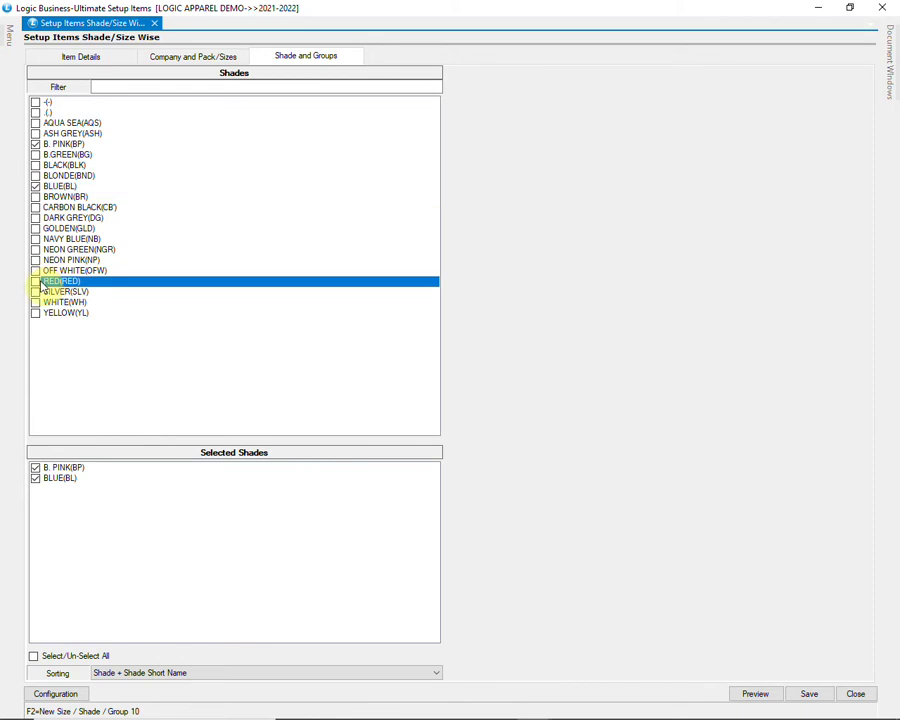
click(36, 282)
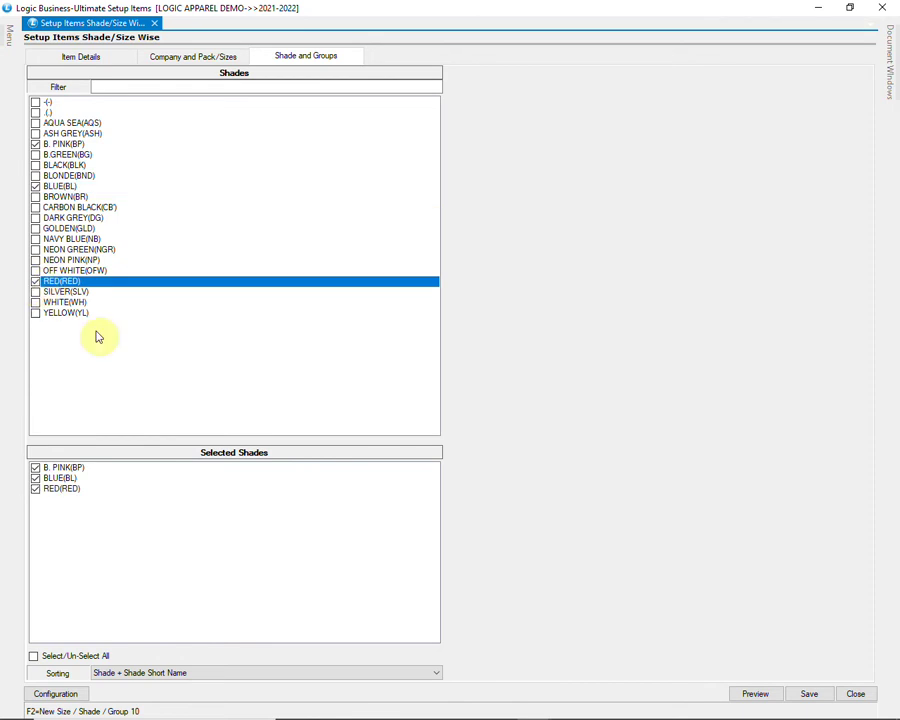
click(756, 694)
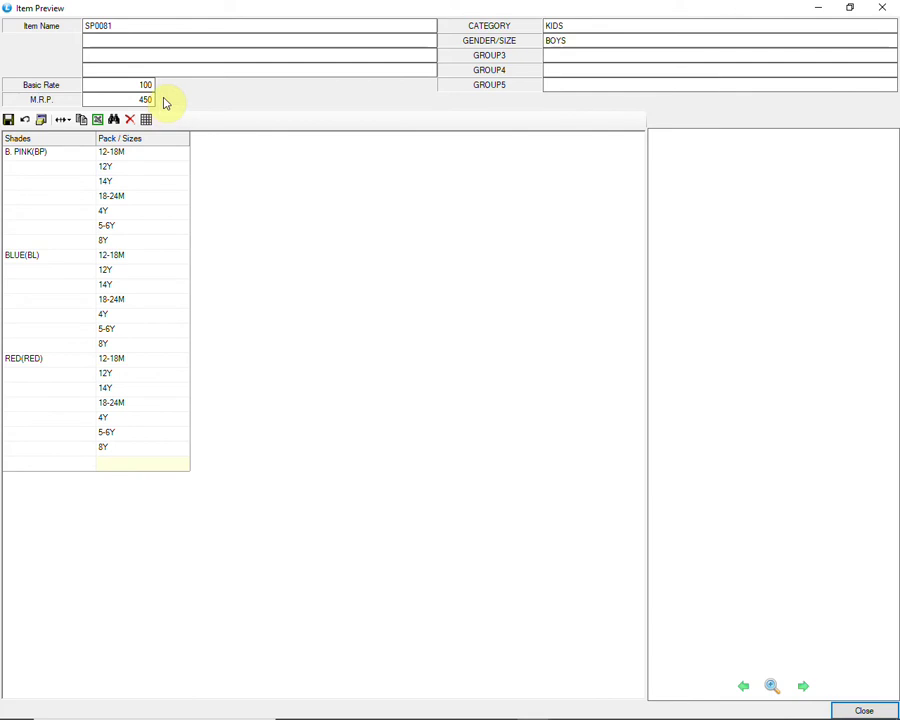
Step: Save the SP0081 shade/size item setup, confirming the disk save and rate update, then close the form
click(842, 710)
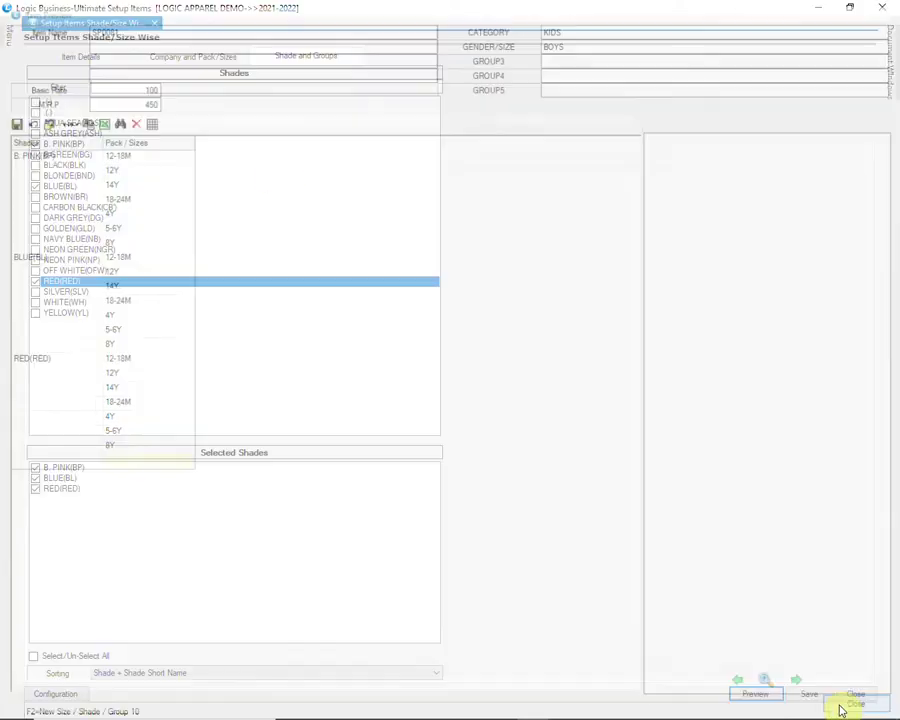
click(808, 693)
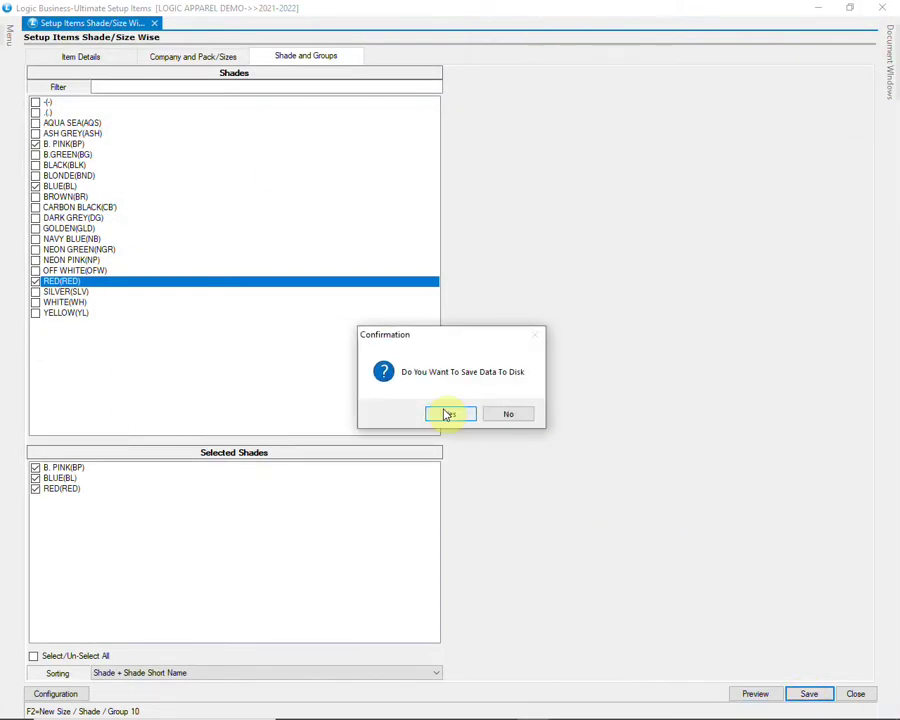
click(447, 414)
click(481, 414)
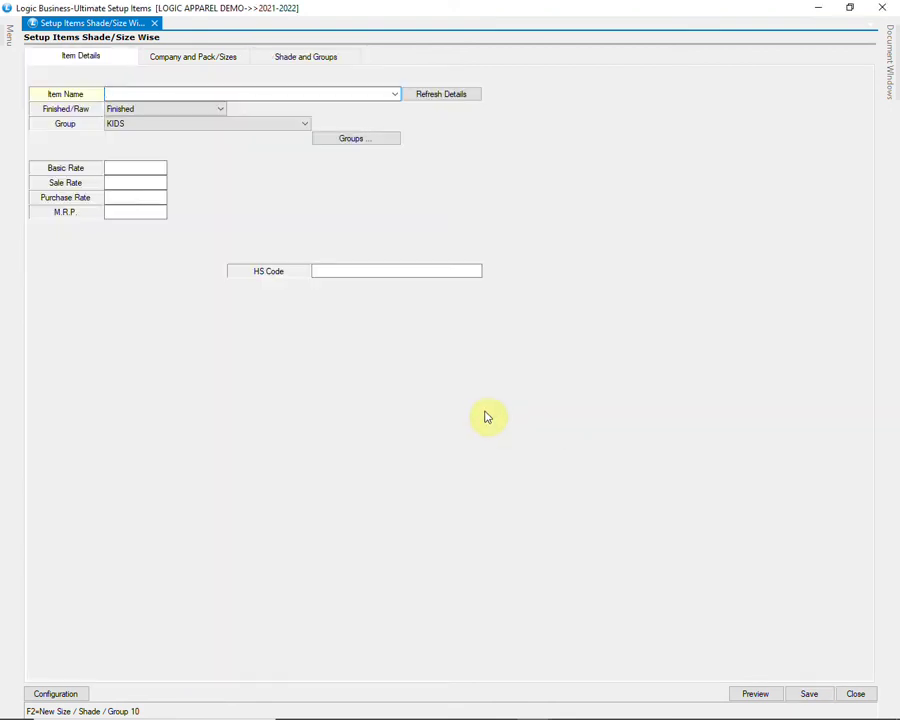
click(856, 693)
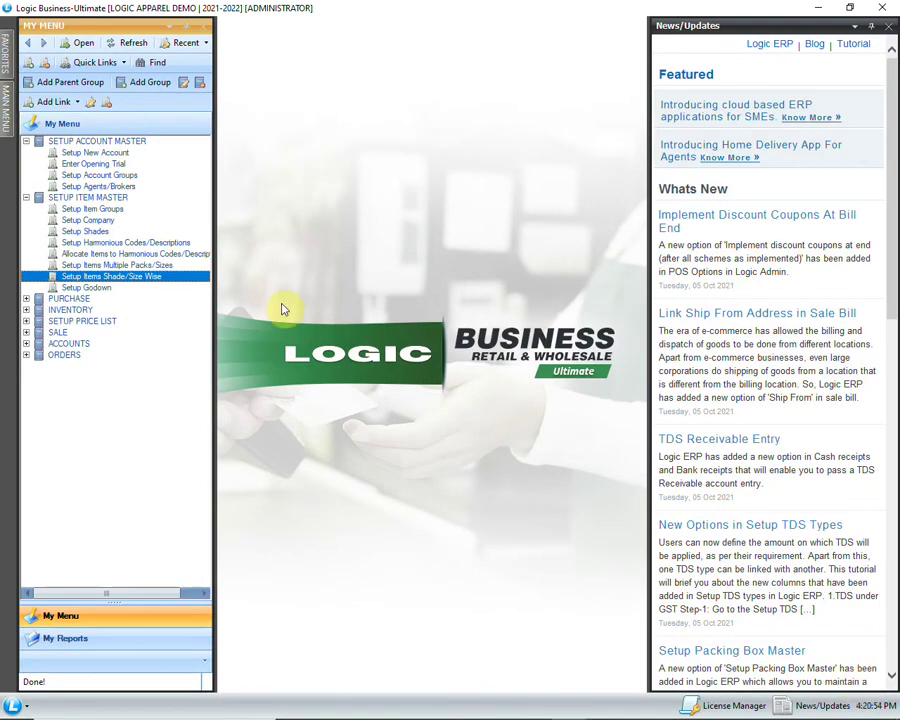
Step: Open a new Purchase Voucher and choose party AR ENTERPRISES
click(26, 298)
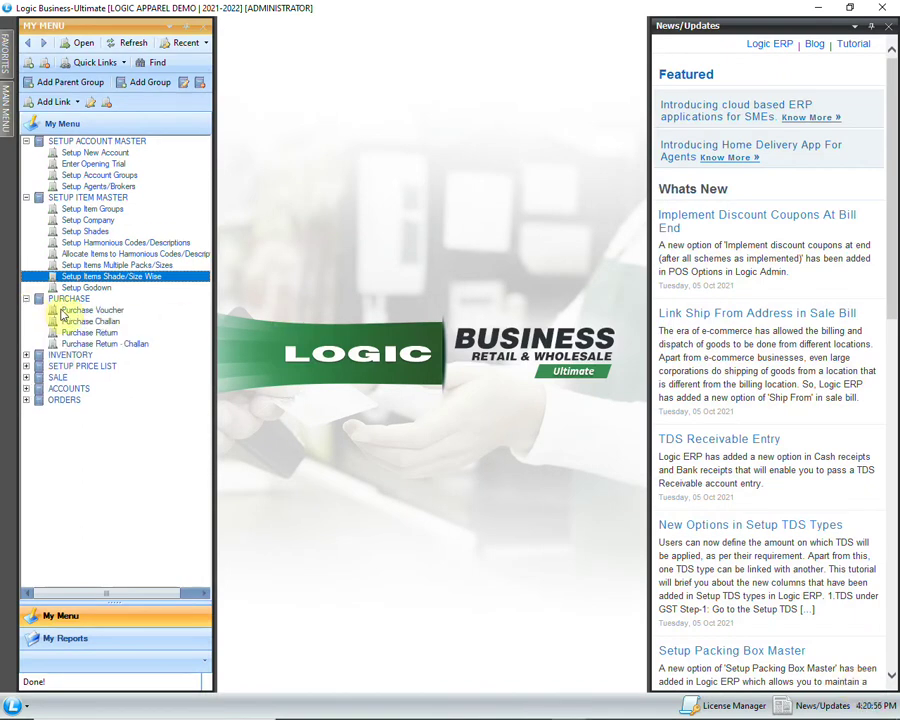
click(108, 312)
double_click(108, 311)
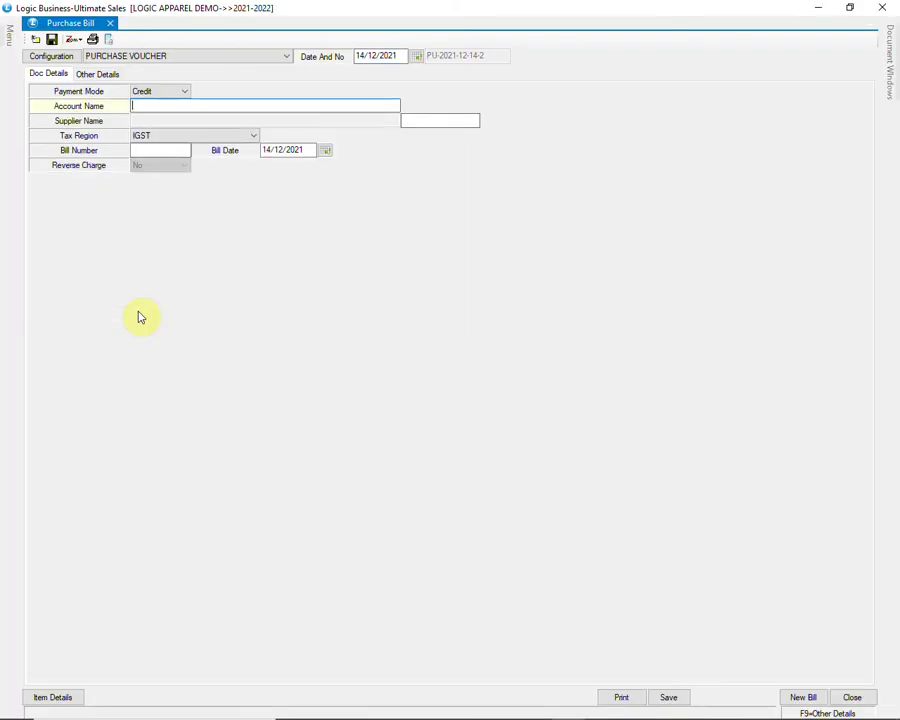
text(AR ENTERPRISES)
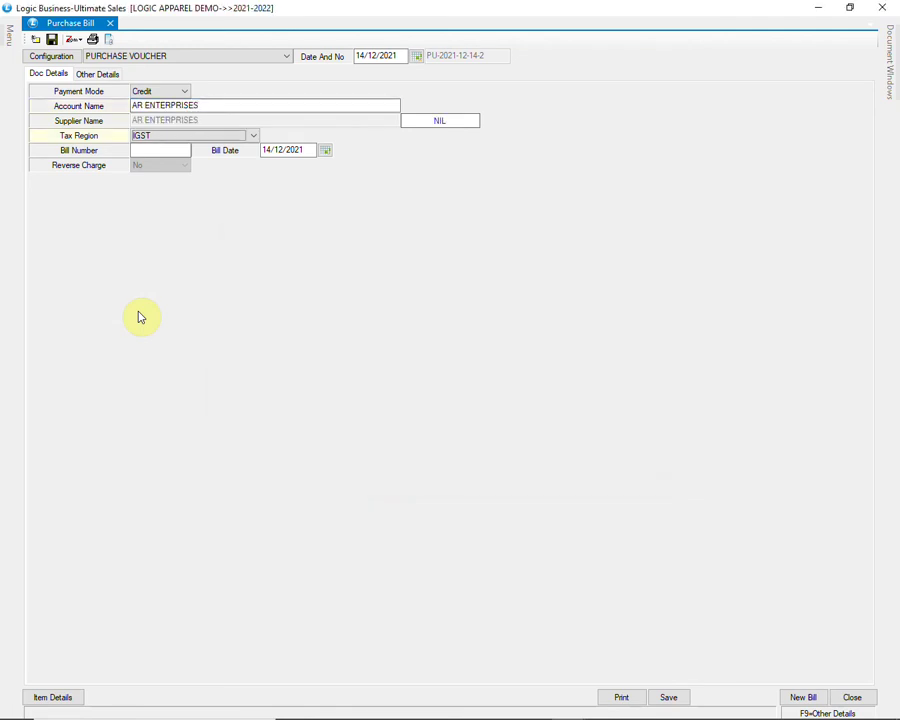
Step: Set the tax region to CGST/SGST, enter bill number 56 and accept the bill date
key(alt+Down)
key(Up)
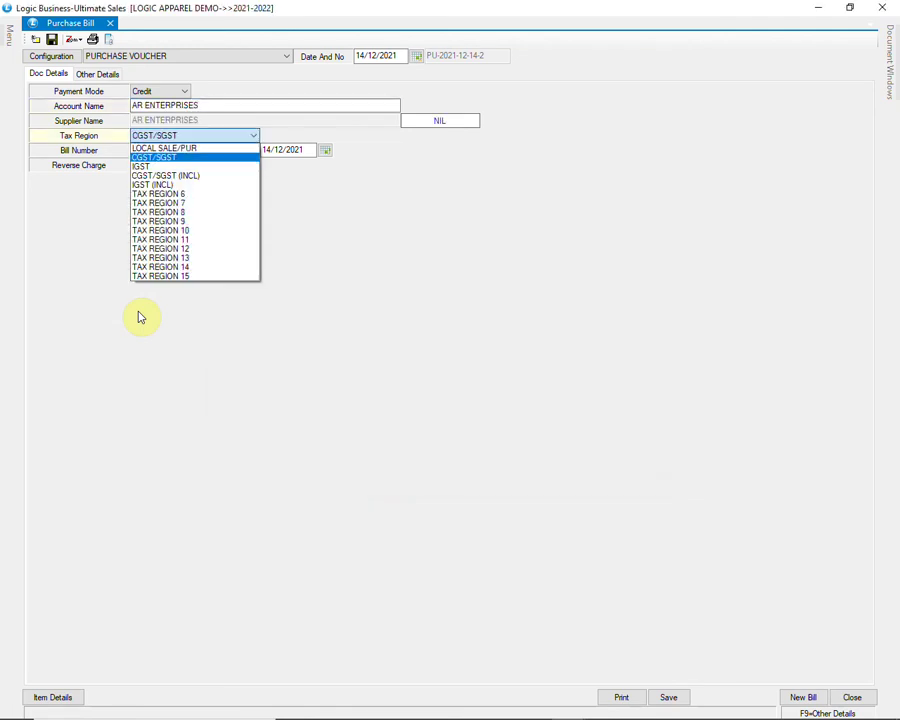
key(Return)
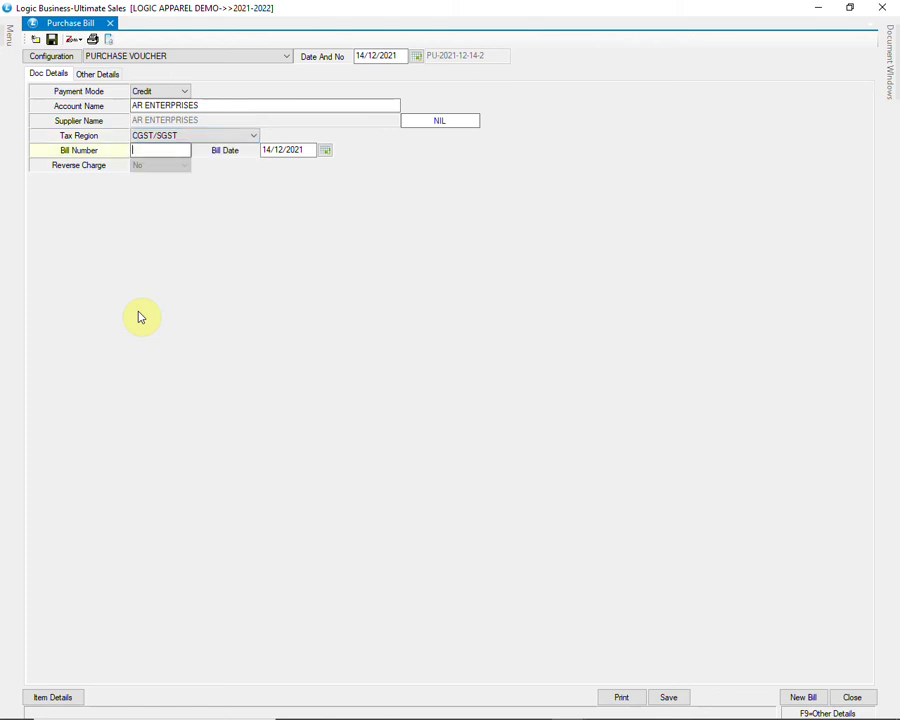
text(56)
key(Return)
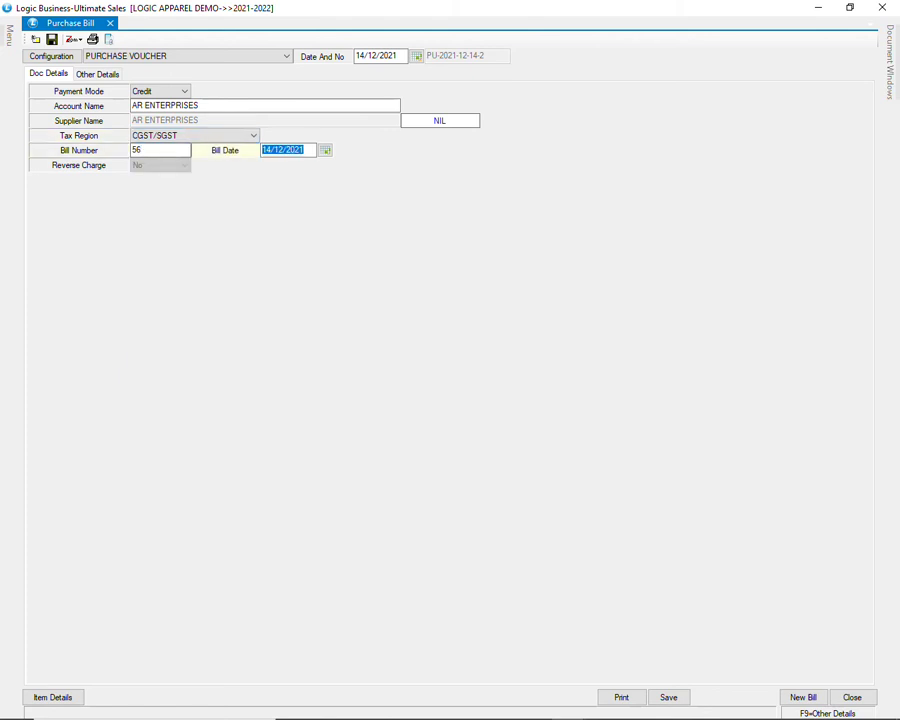
key(Return)
key(Return)
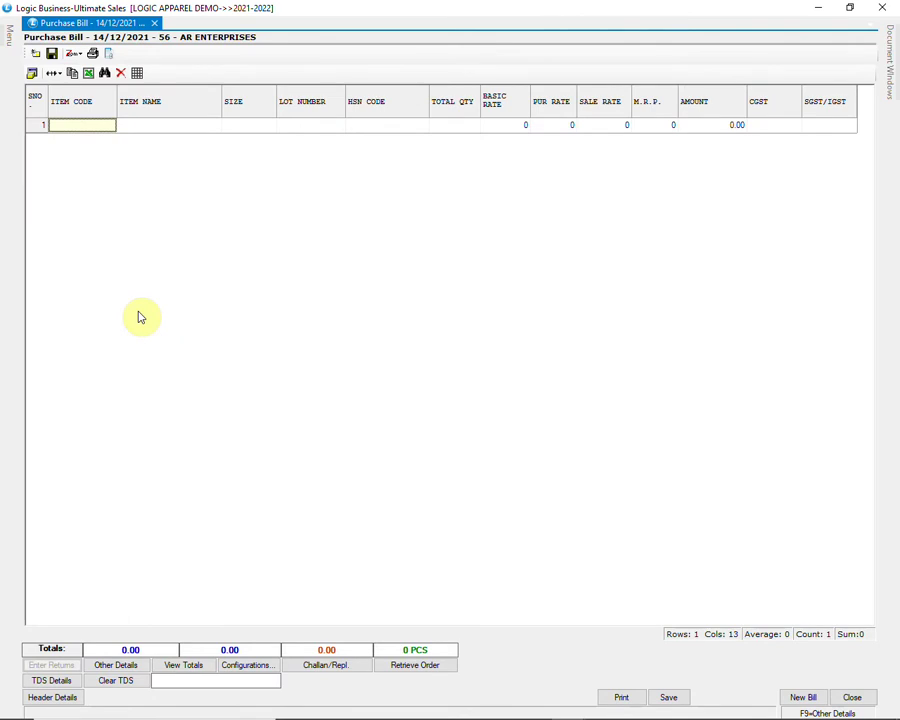
Step: Start row 1 with item 1300-BLACK in size S, using the second available lot
key(Return)
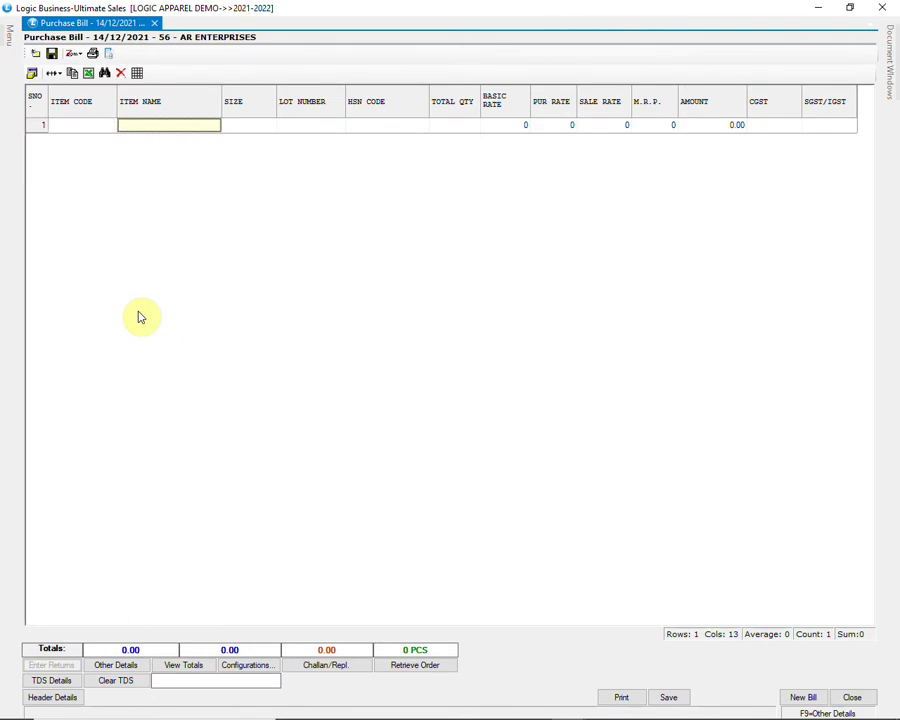
text(1300)
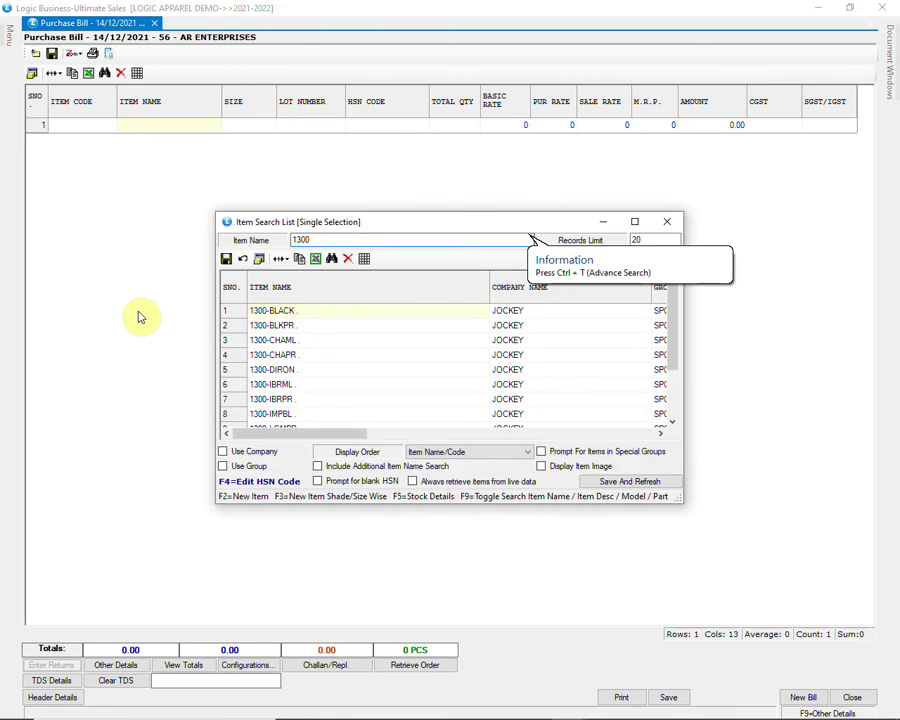
key(Down)
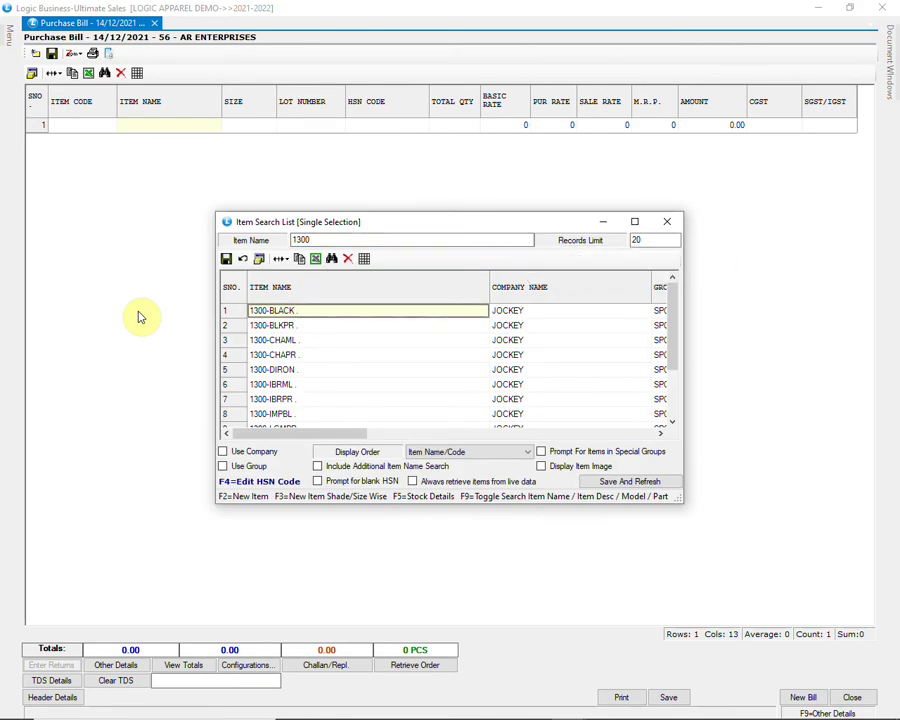
key(Return)
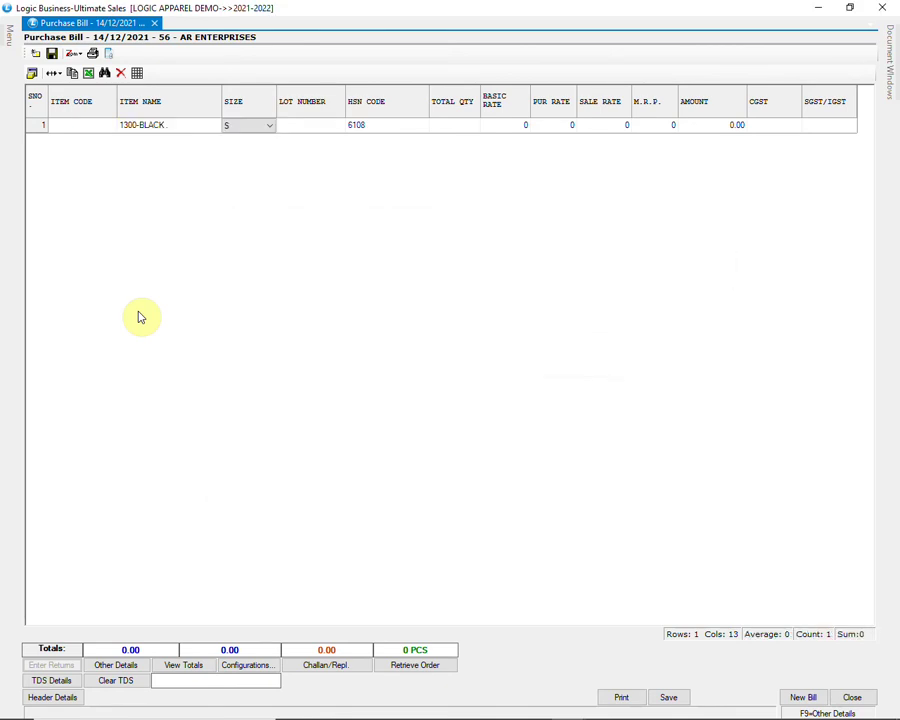
key(Return)
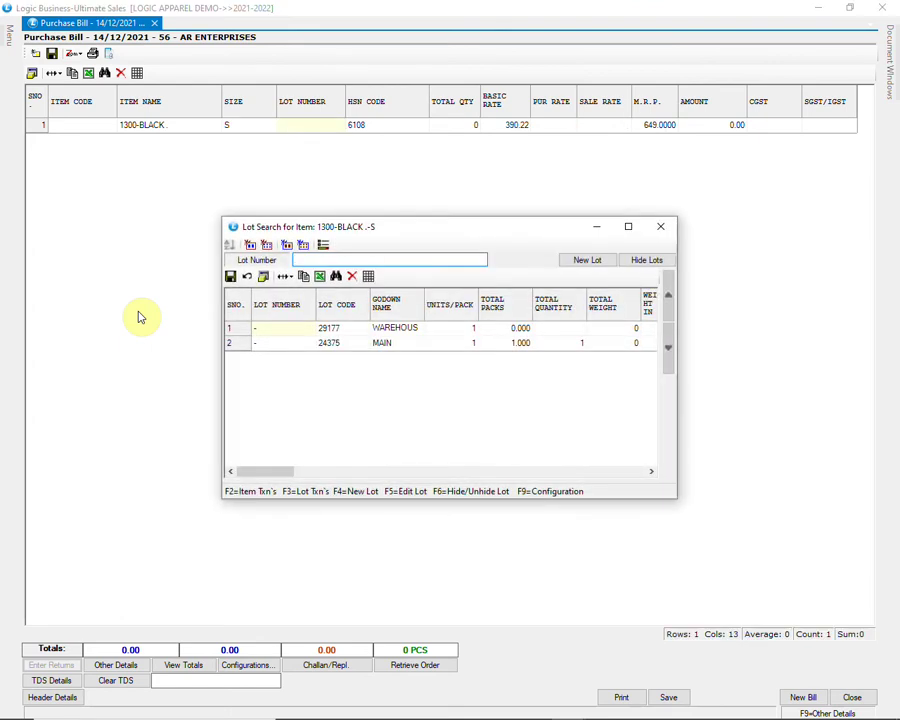
key(Down)
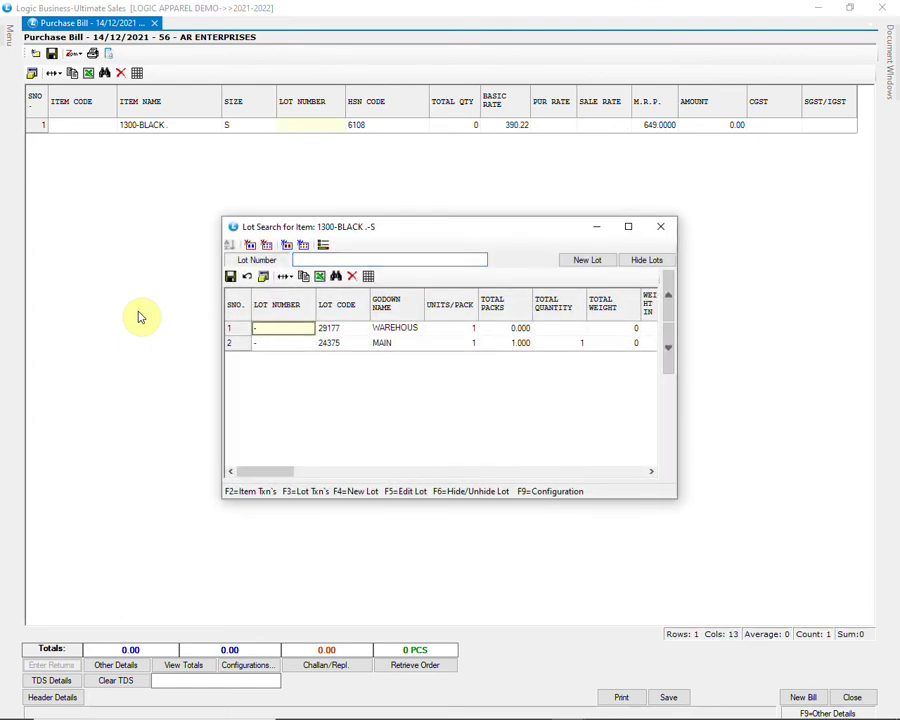
key(Down)
key(Return)
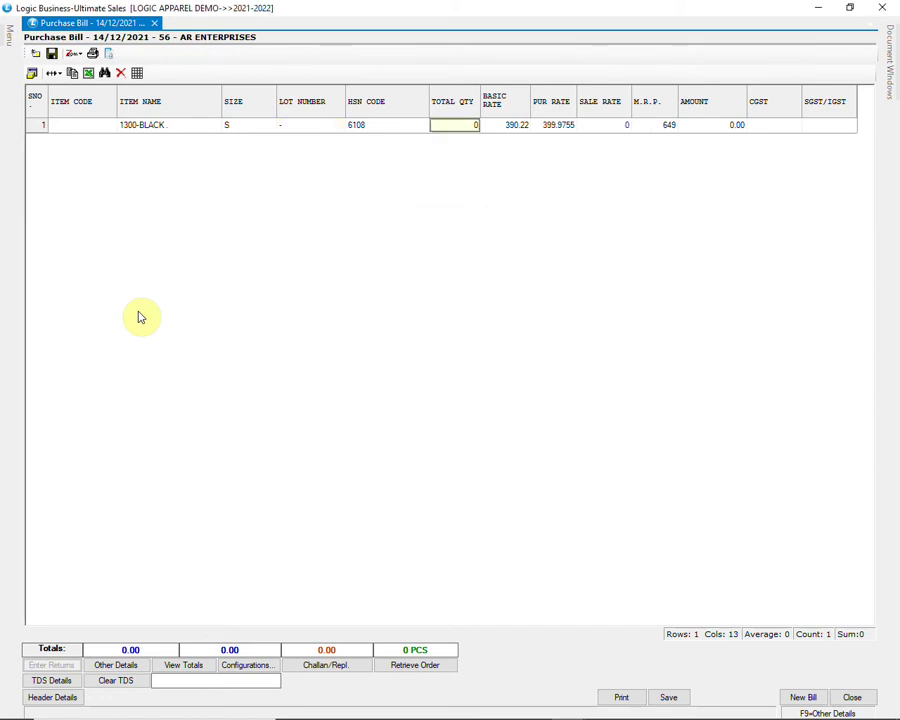
Step: Enter quantity 10 for size S and accept its purchase rate and M.R.P
text(10)
key(Return)
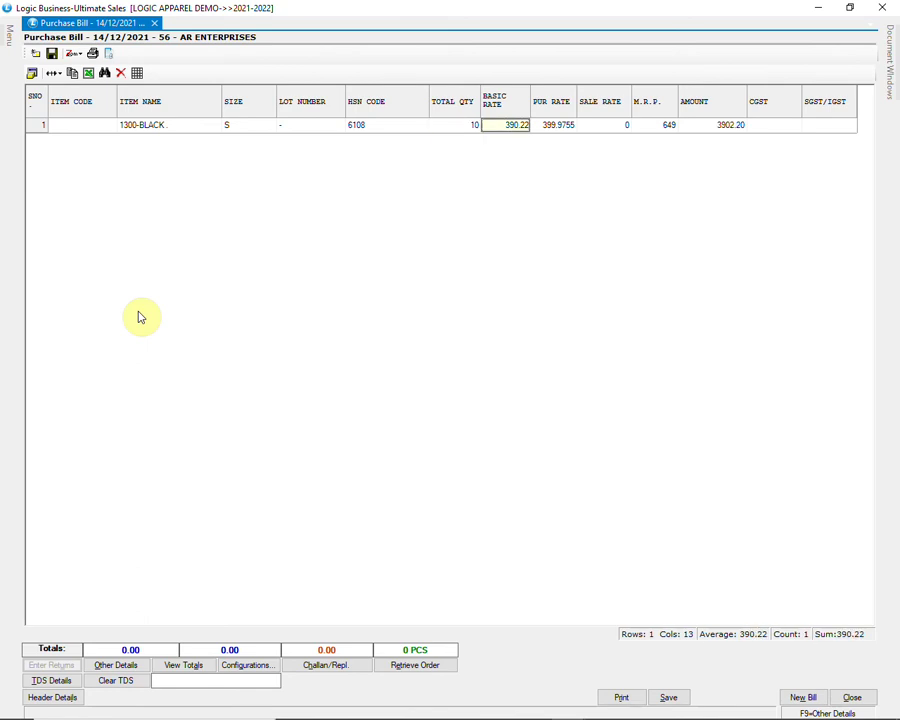
key(Return)
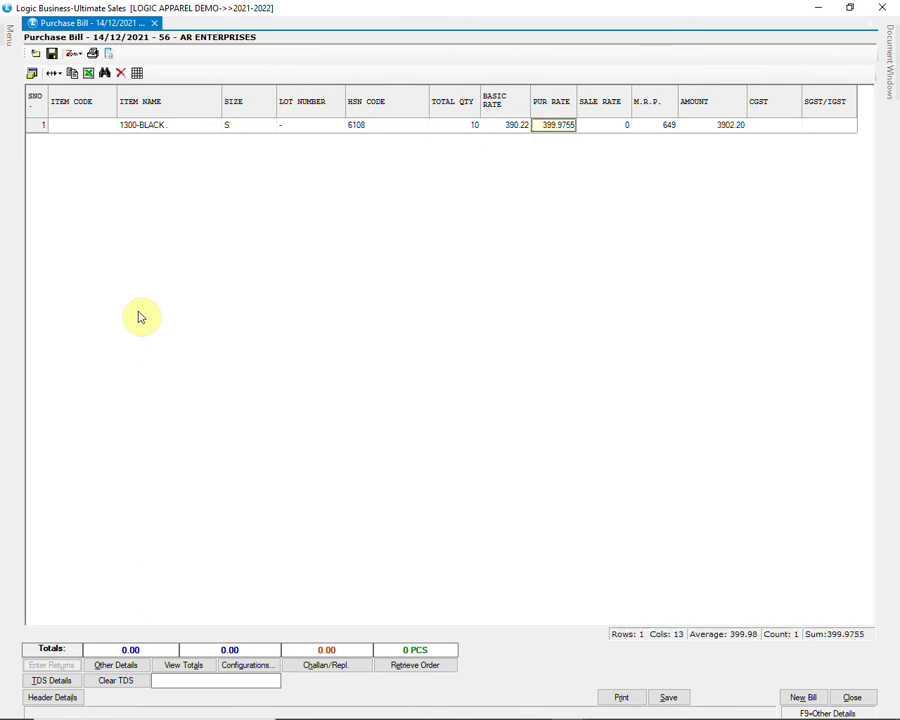
key(Return)
key(Return)
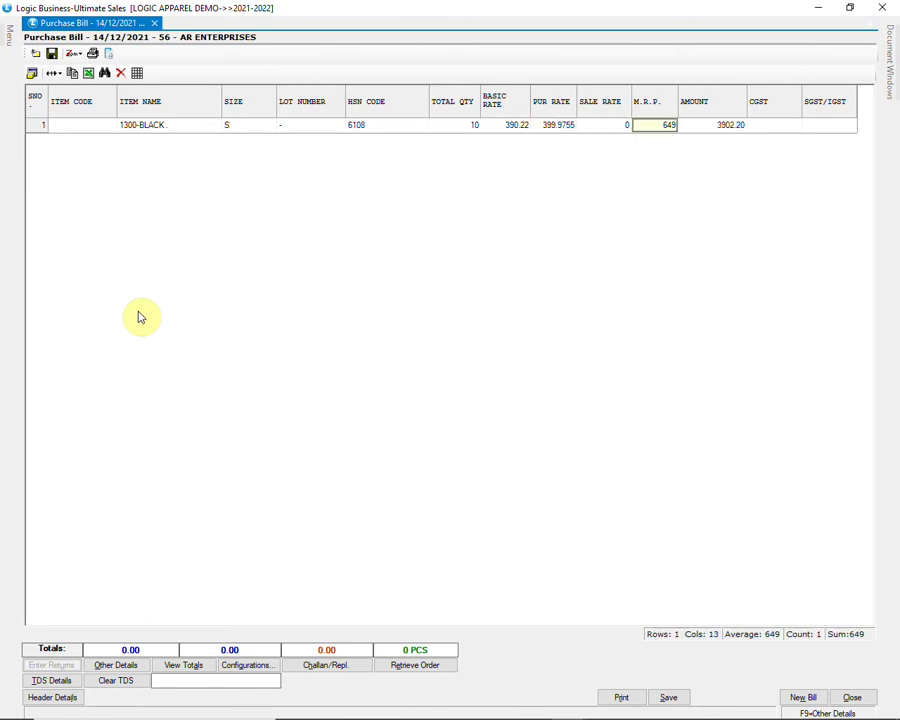
key(Return)
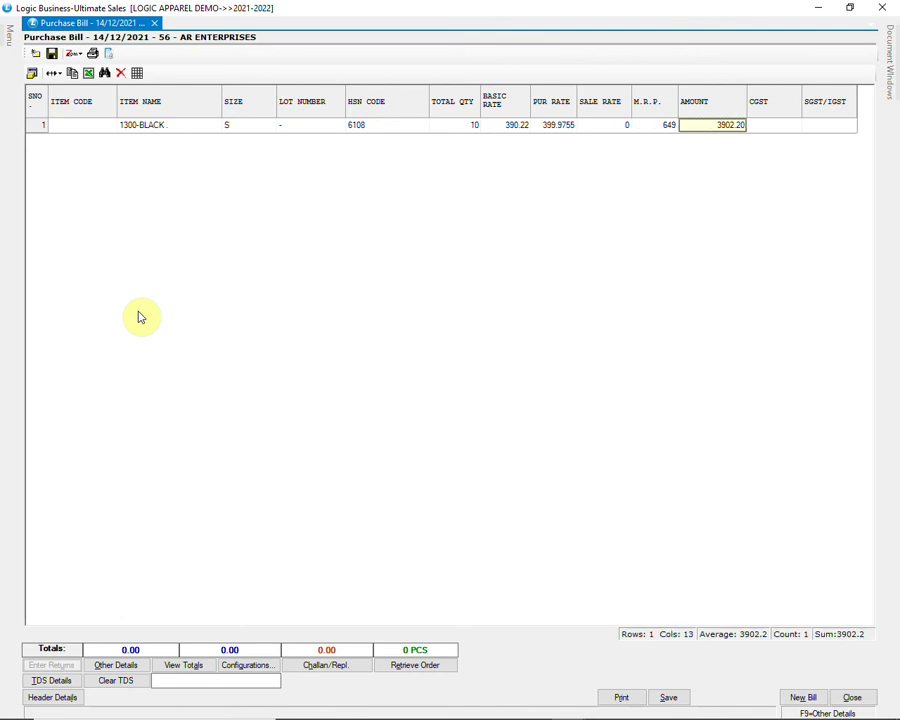
key(Return)
key(Return)
Step: Accept the M size line, then give size L quantity 12, basic rate 400 and M.R.P. 680
key(Return)
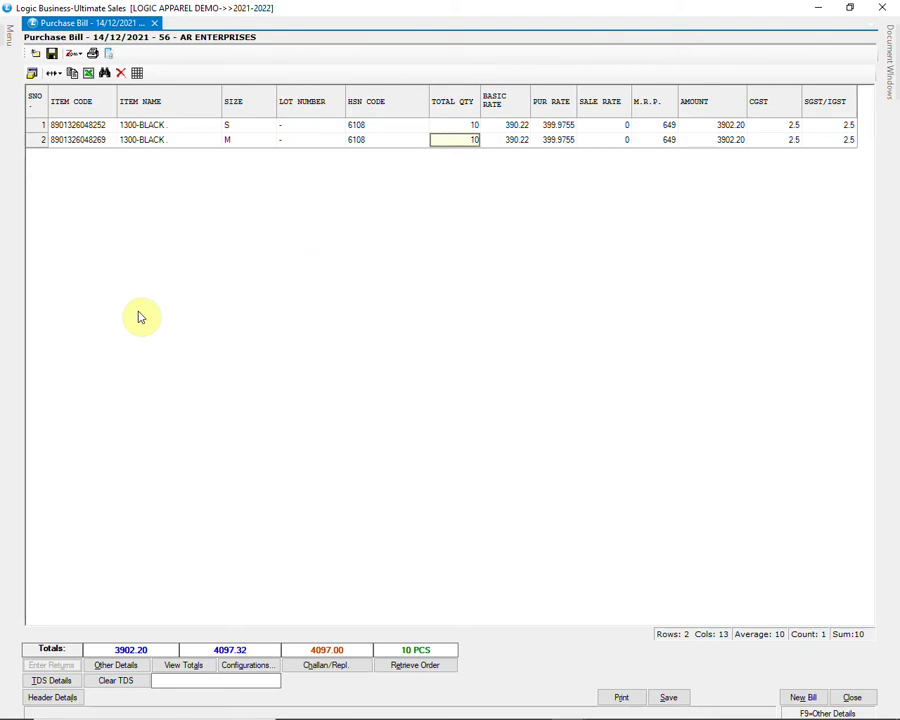
key(Return)
key(Return)
key(Return)
key(Return)
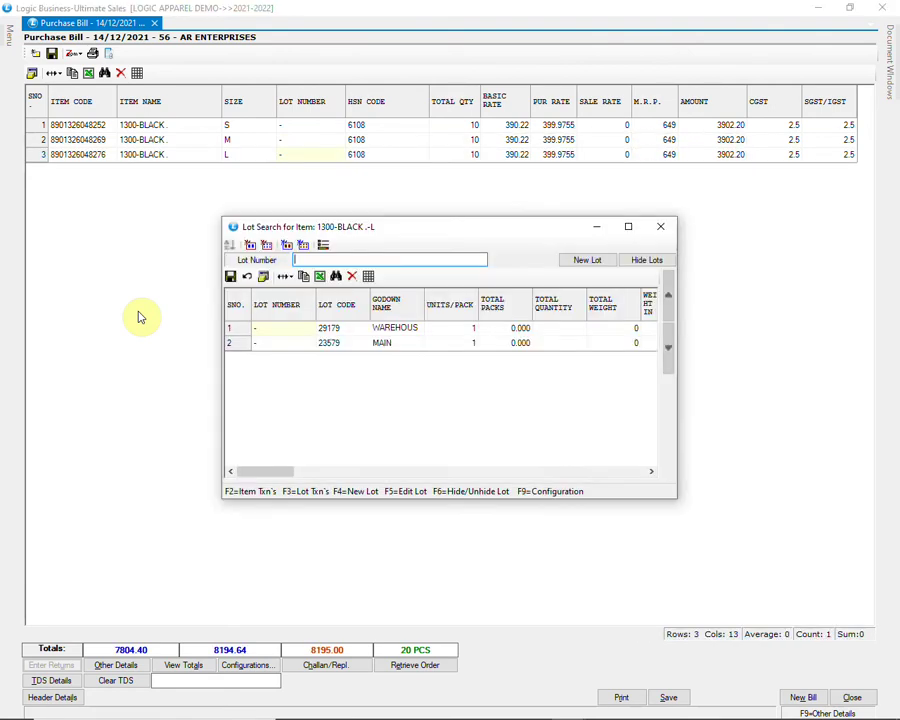
key(Return)
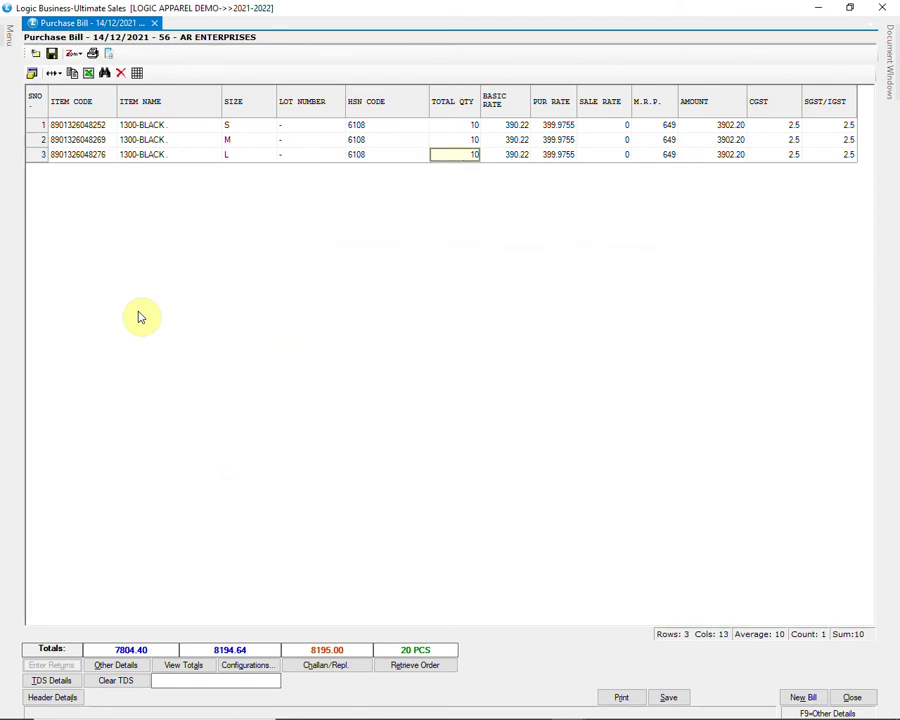
text(12)
key(Return)
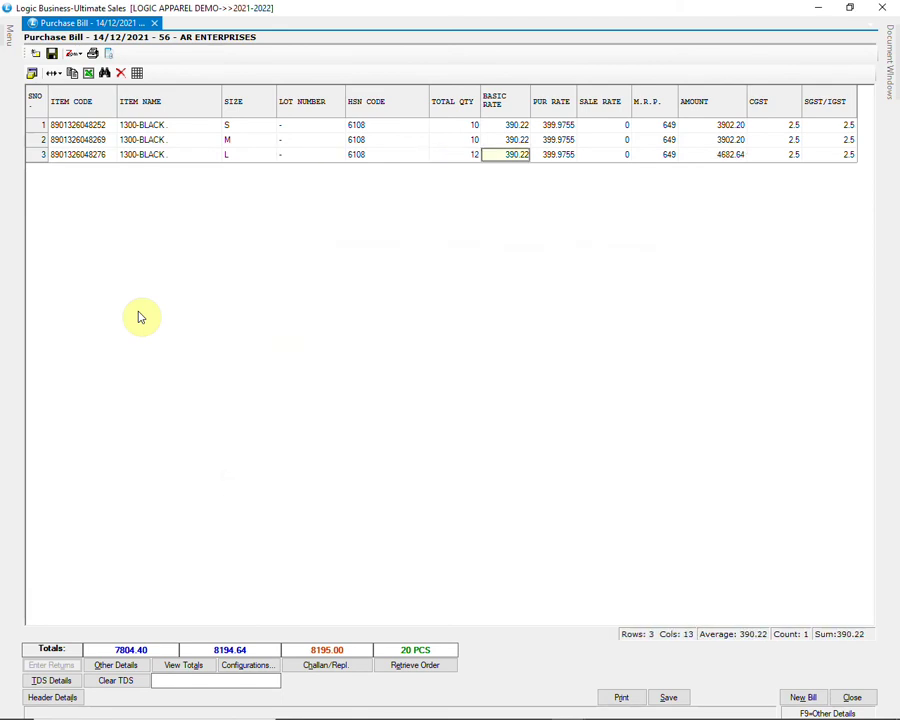
text(400)
key(Return)
key(Return)
key(Return)
text(680)
key(Return)
key(Return)
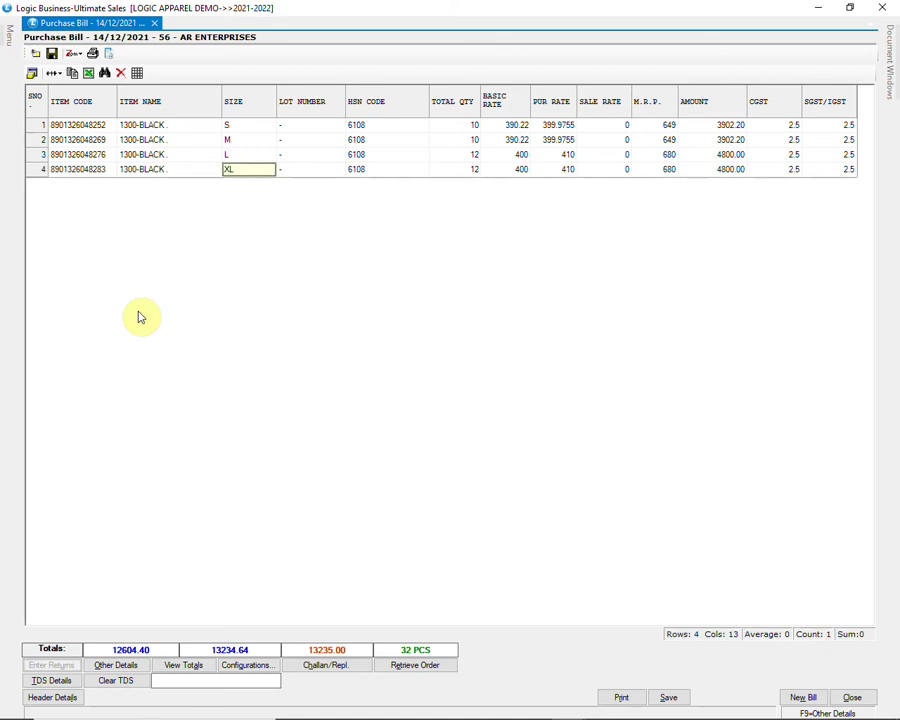
key(Return)
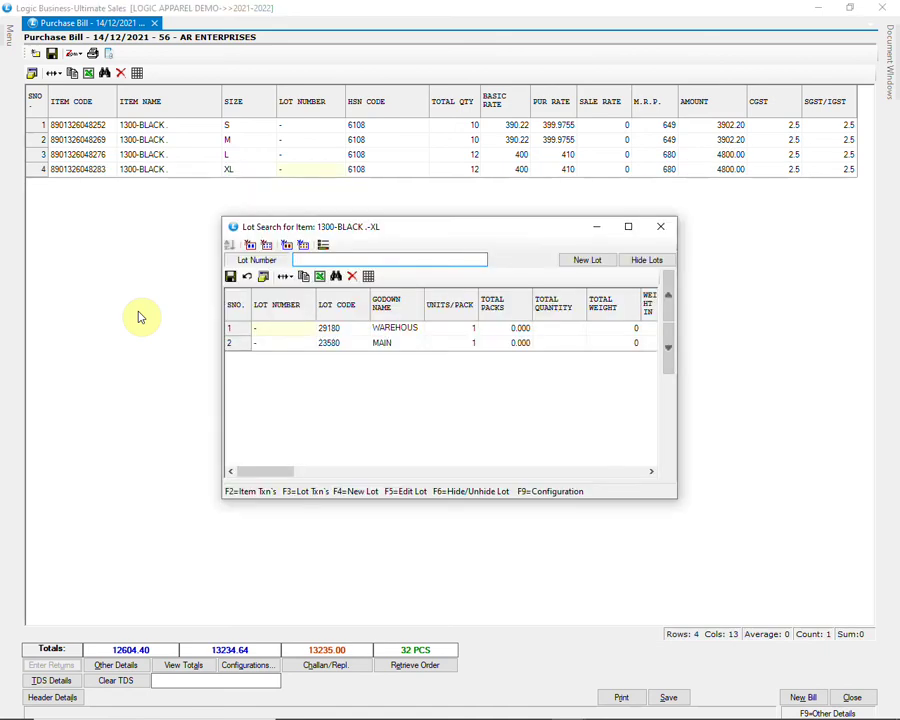
Step: Enter quantity 15, basic rate 449 and M.R.P. 749, complete the XXL line, and save with Ctrl+S
key(Return)
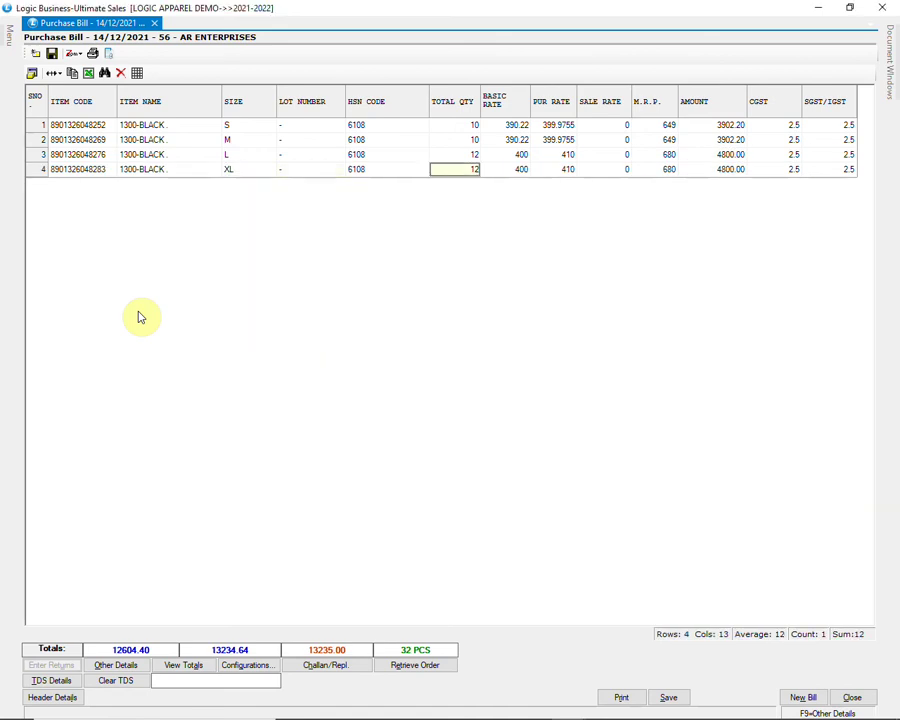
text(15)
key(Return)
text(4)
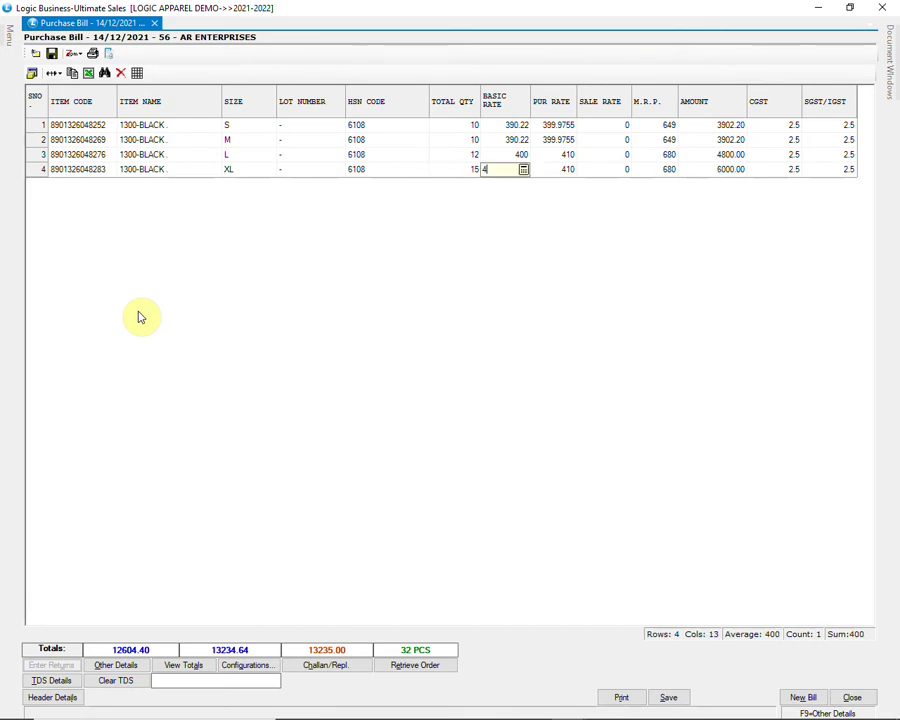
text(49)
key(Return)
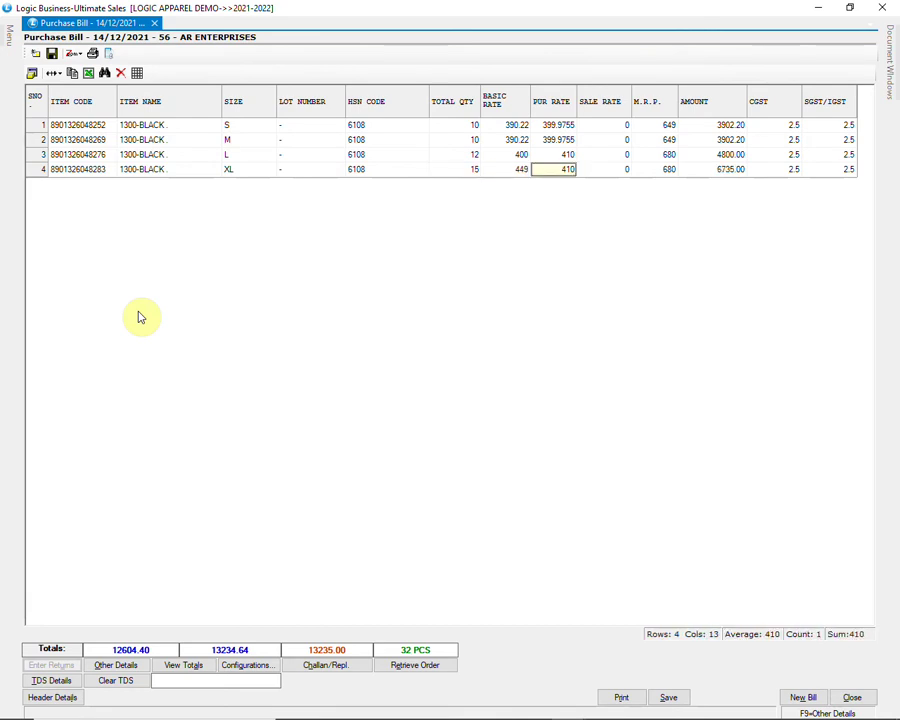
key(Return)
text(749)
key(Return)
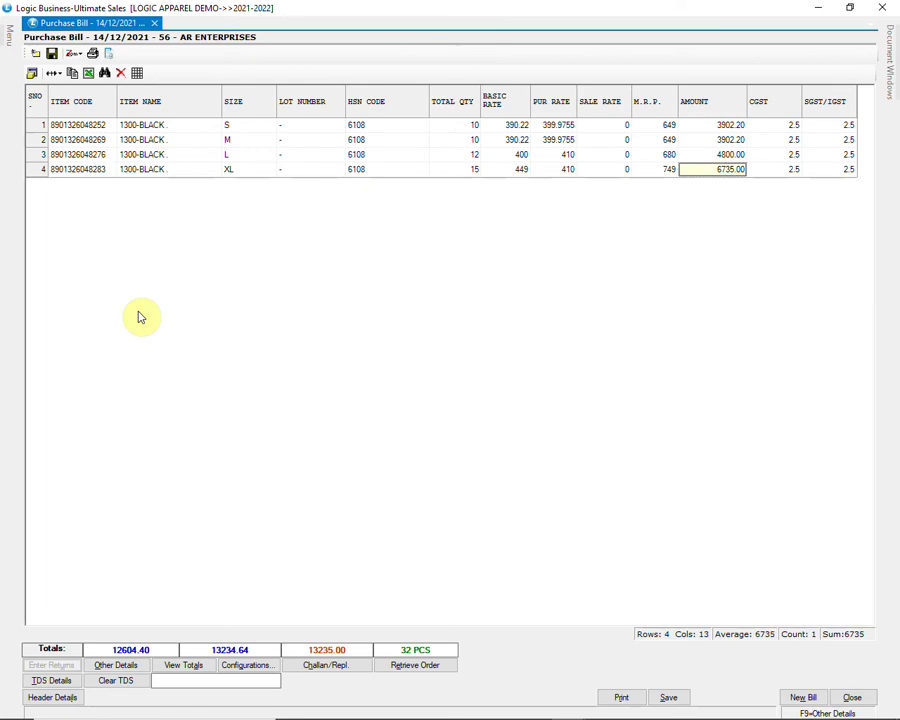
key(Return)
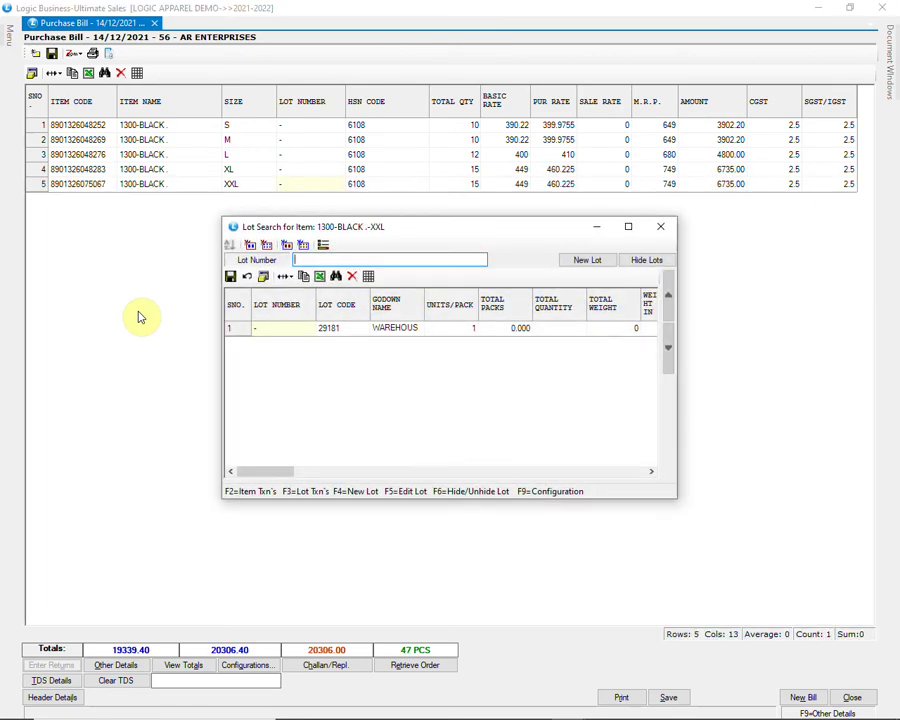
key(Return)
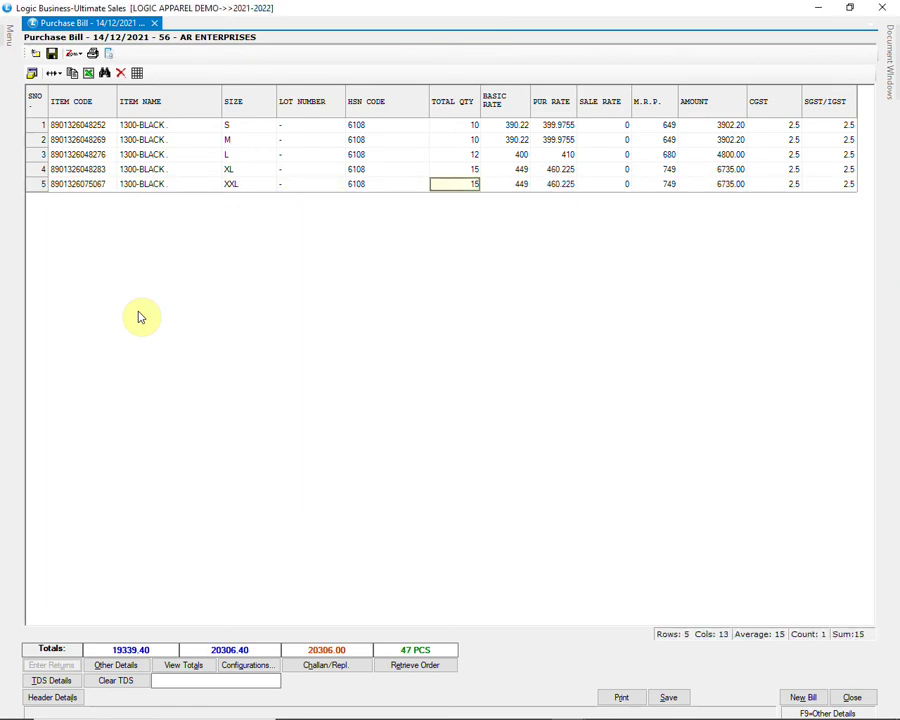
key(Return)
key(Return)
key(Return)
key(Return)
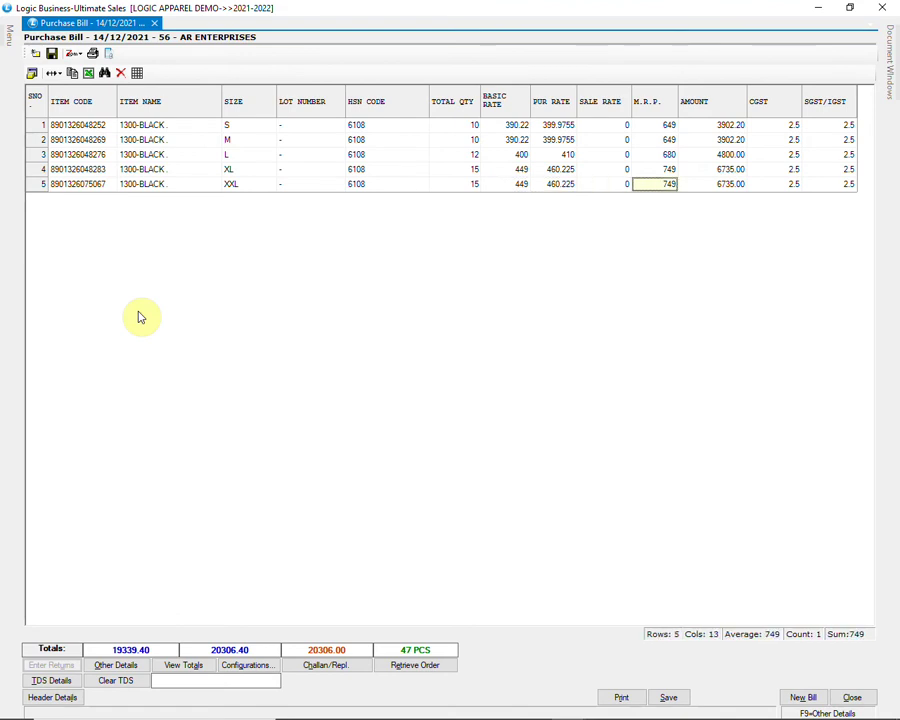
key(ctrl+s)
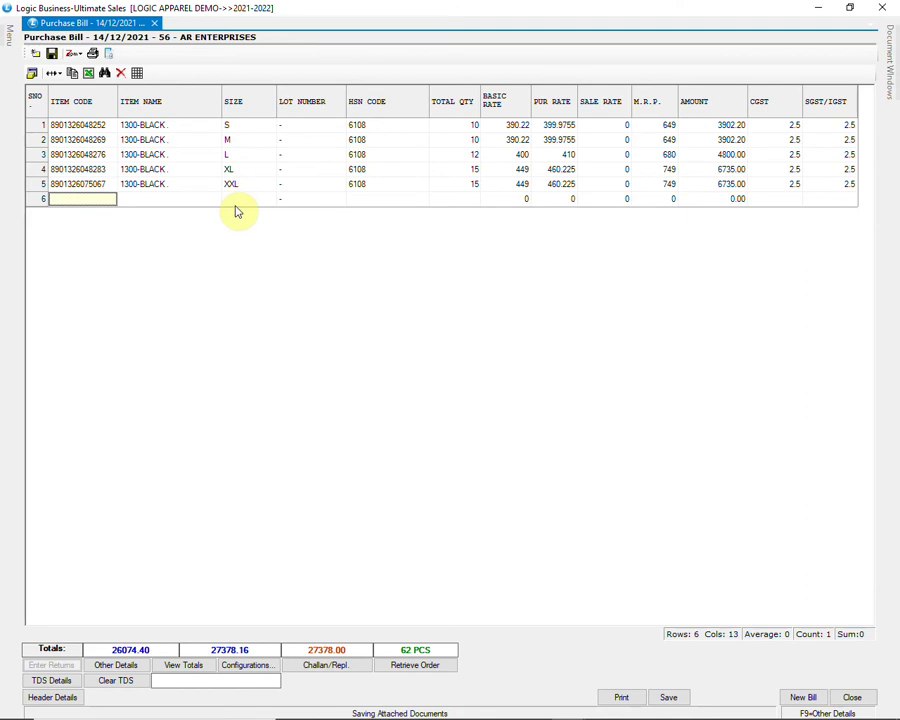
click(68, 698)
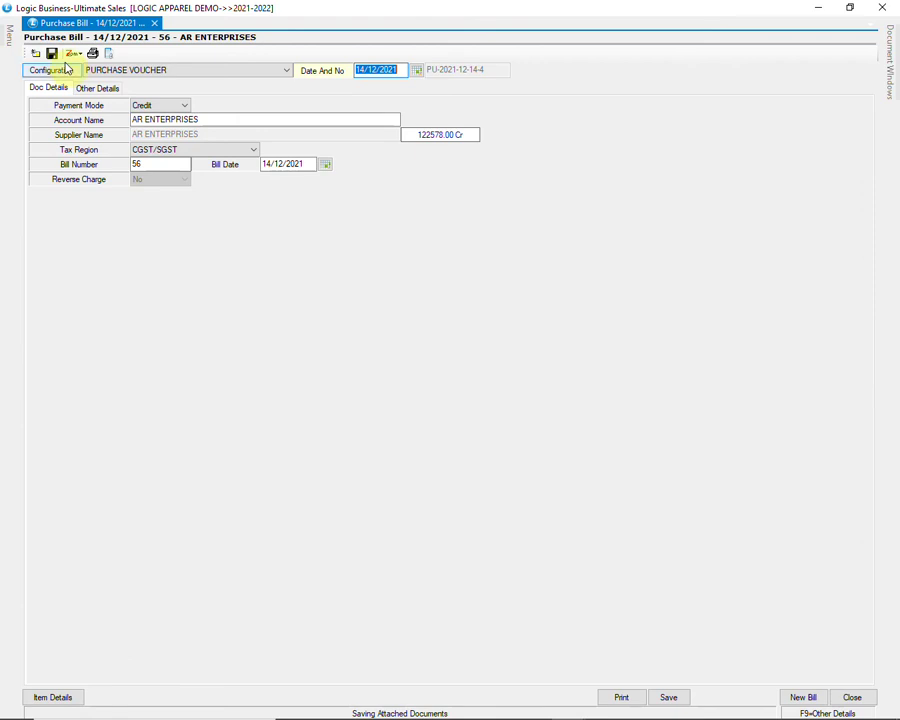
click(62, 71)
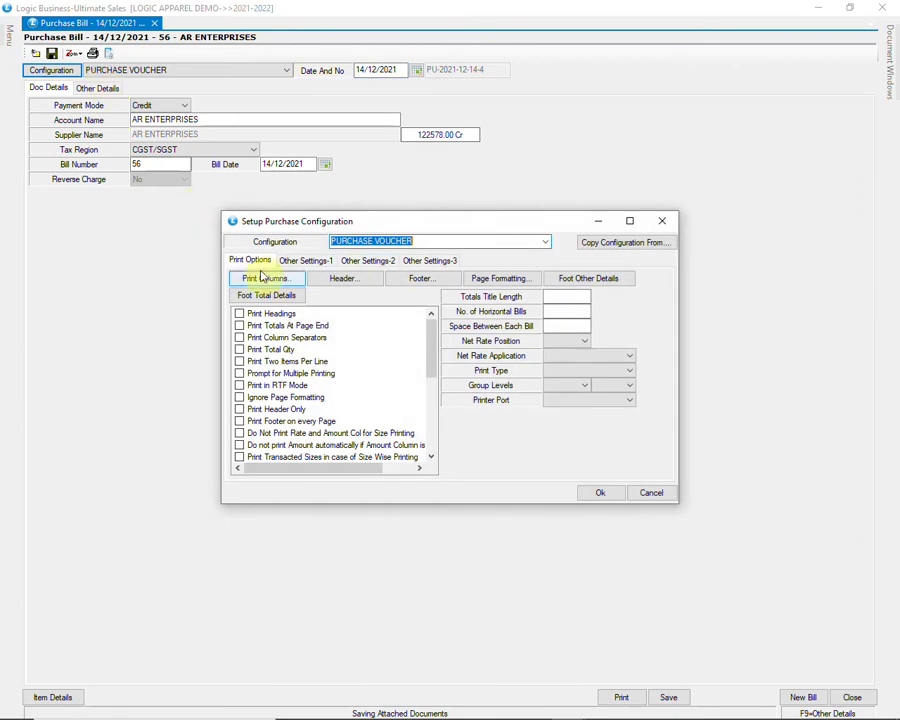
click(308, 261)
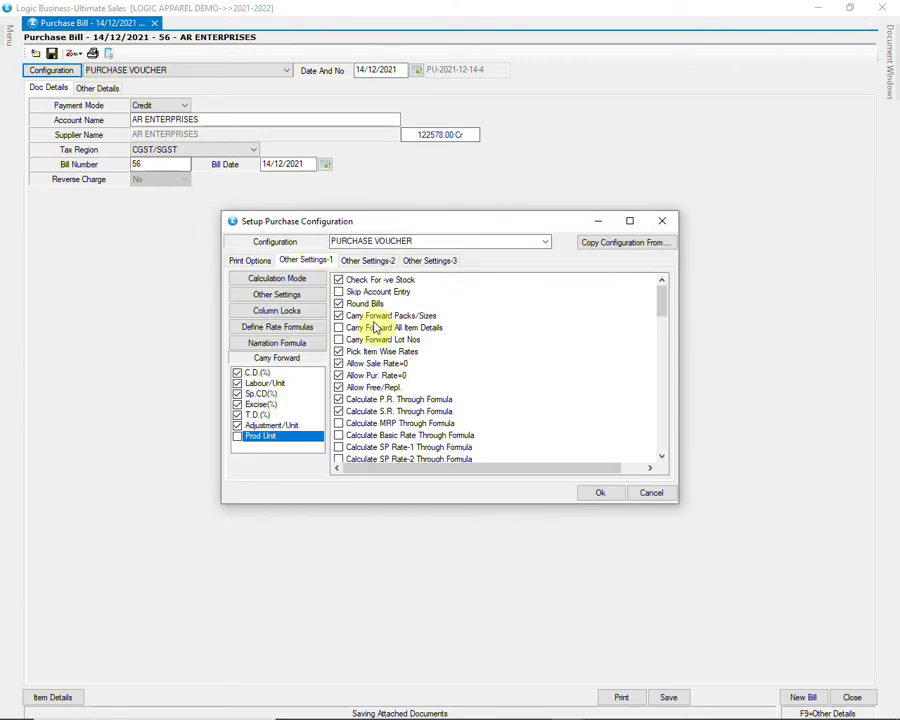
click(362, 316)
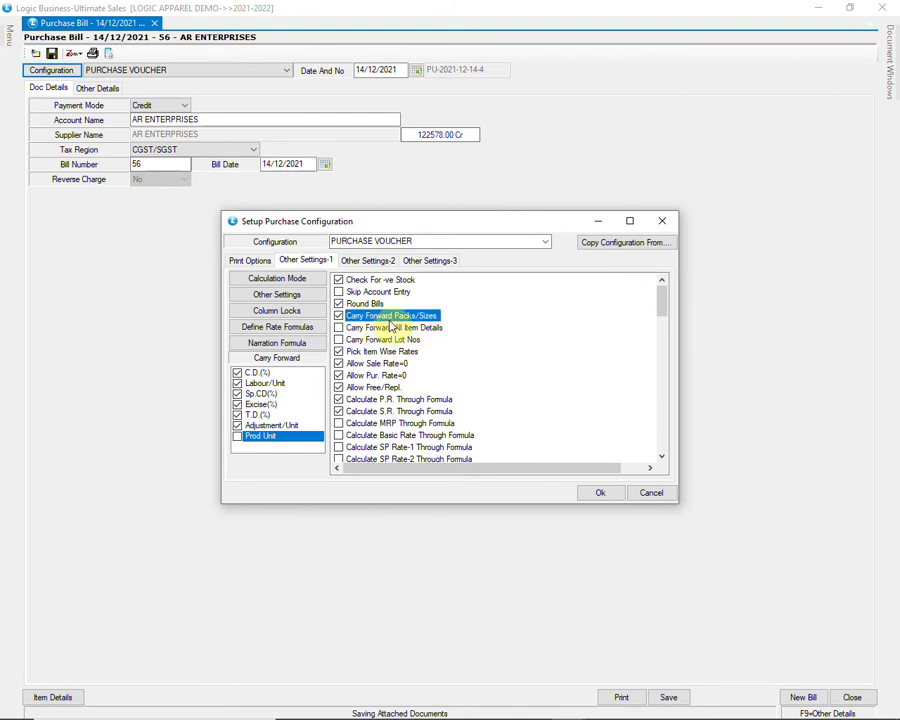
click(339, 316)
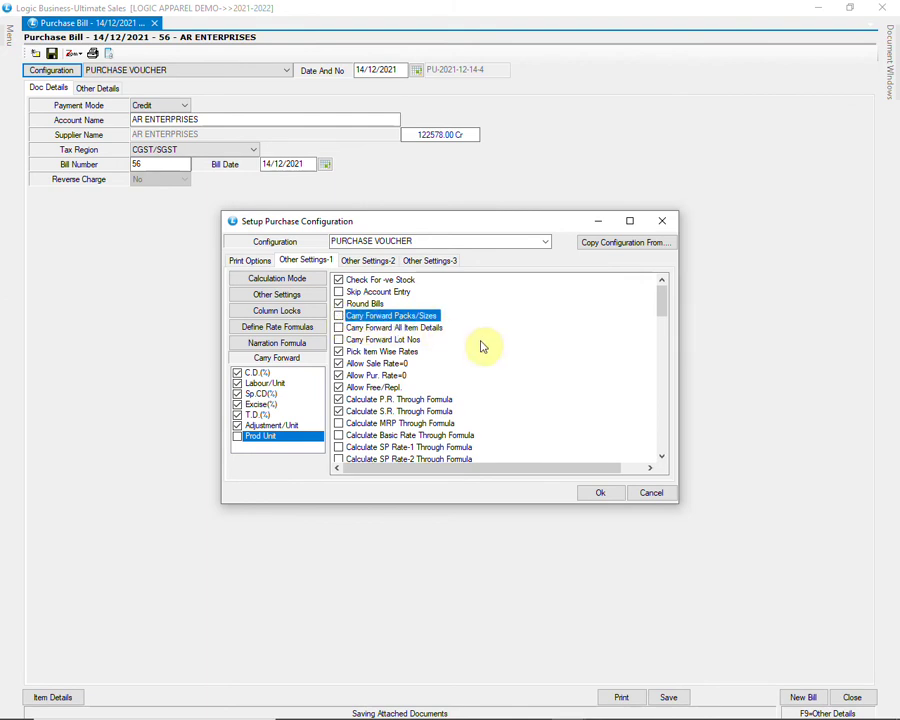
click(339, 316)
click(602, 493)
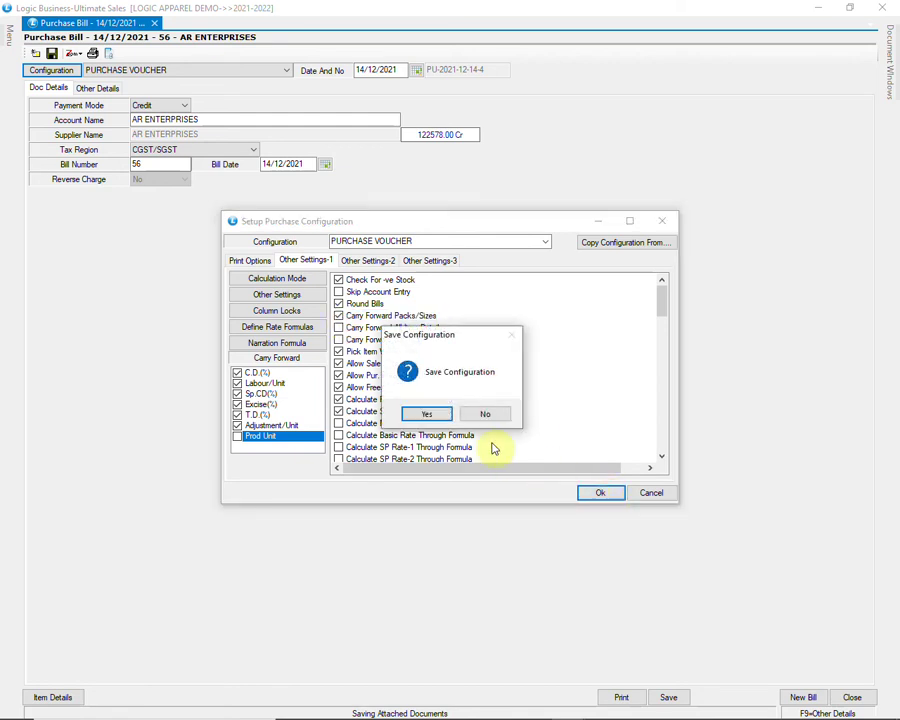
click(430, 415)
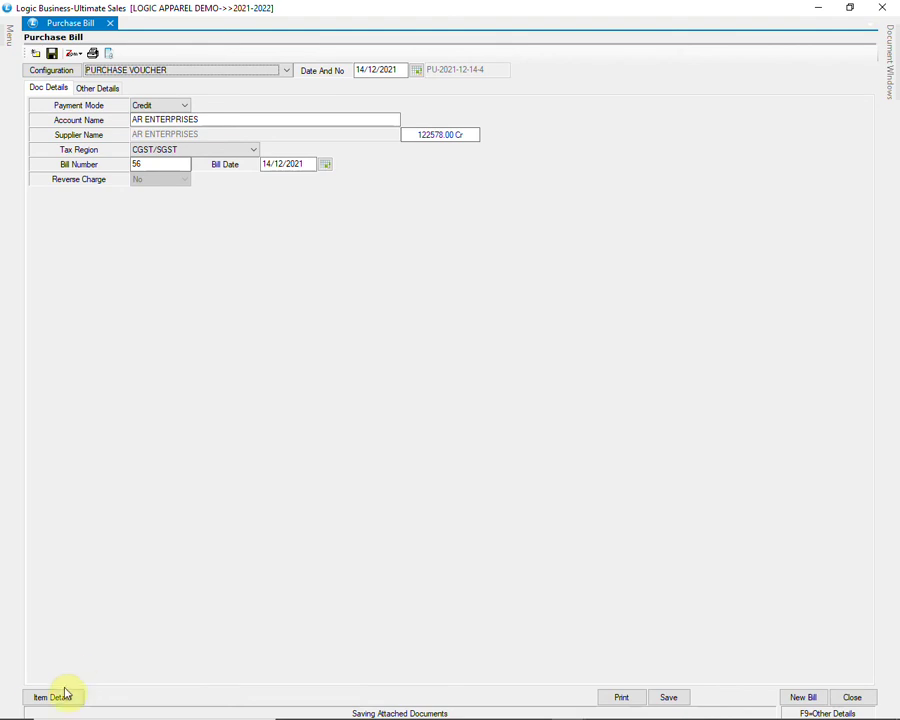
click(58, 697)
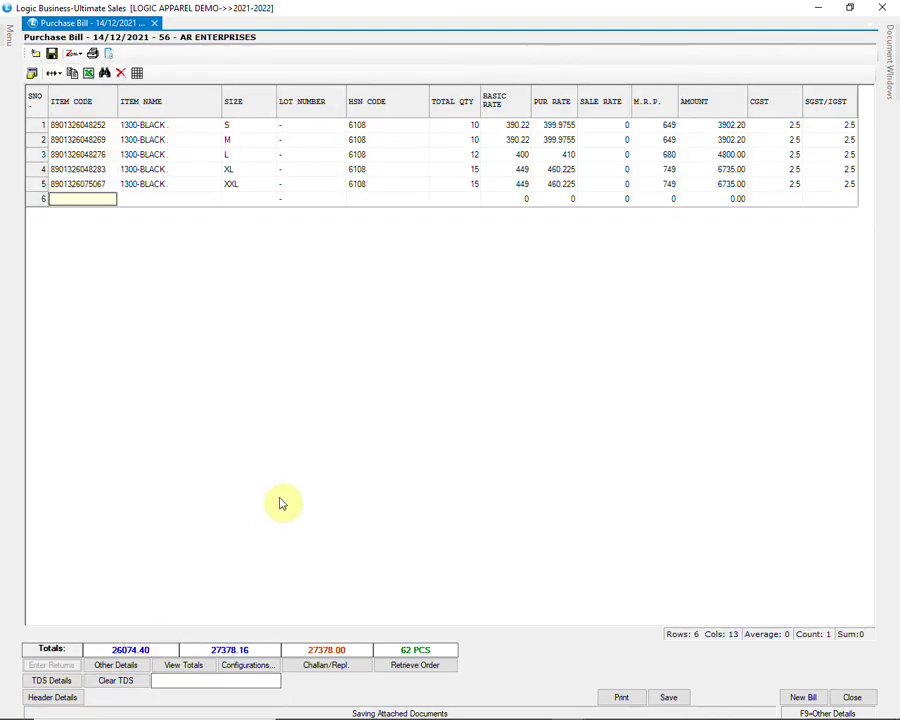
Step: Add item code AD14 with quantity 15, basic rate 1100 and MRP 1300
text(AD14)
key(Return)
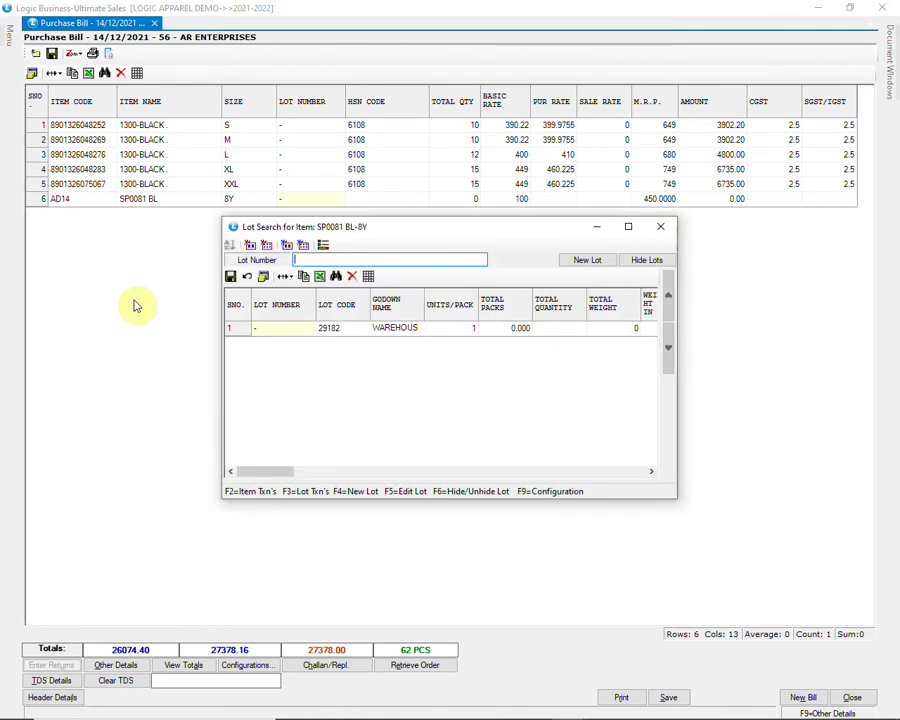
key(Down)
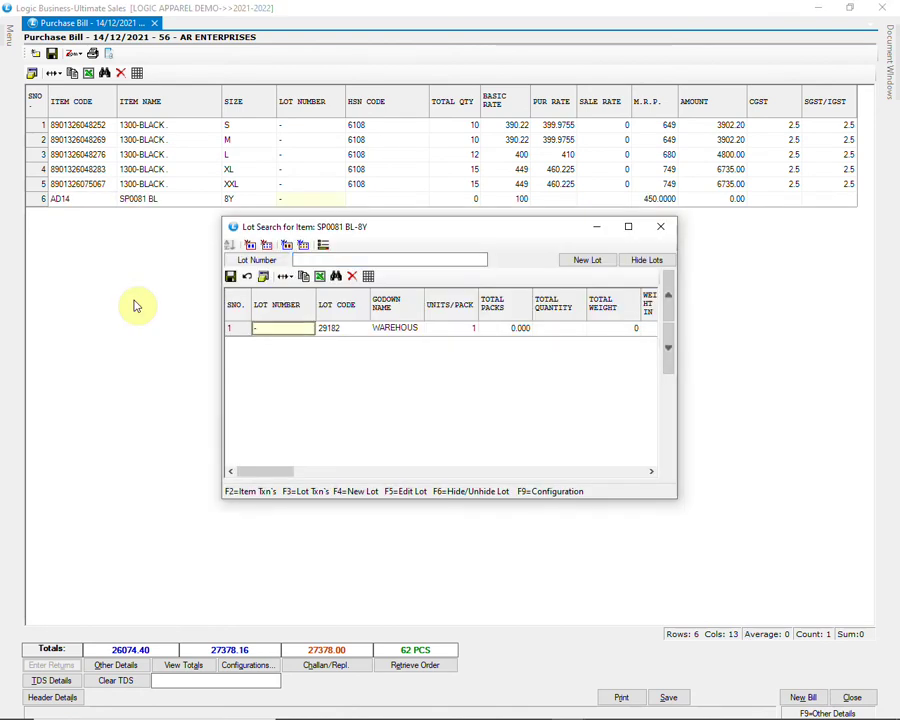
key(Return)
text(15)
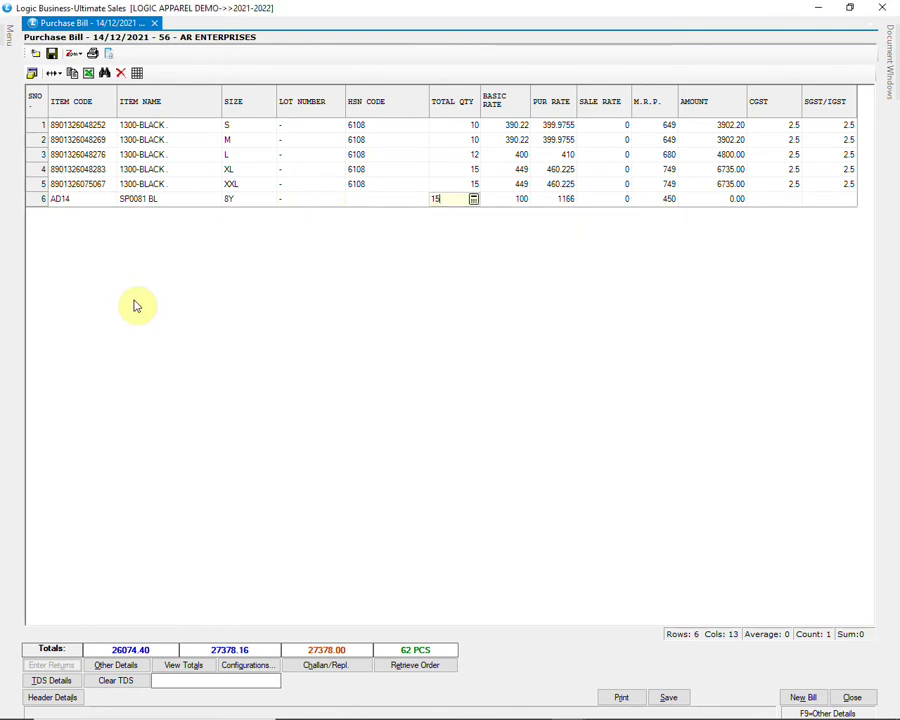
key(Return)
text(1100)
key(Return)
key(Return)
key(Return)
text(1300)
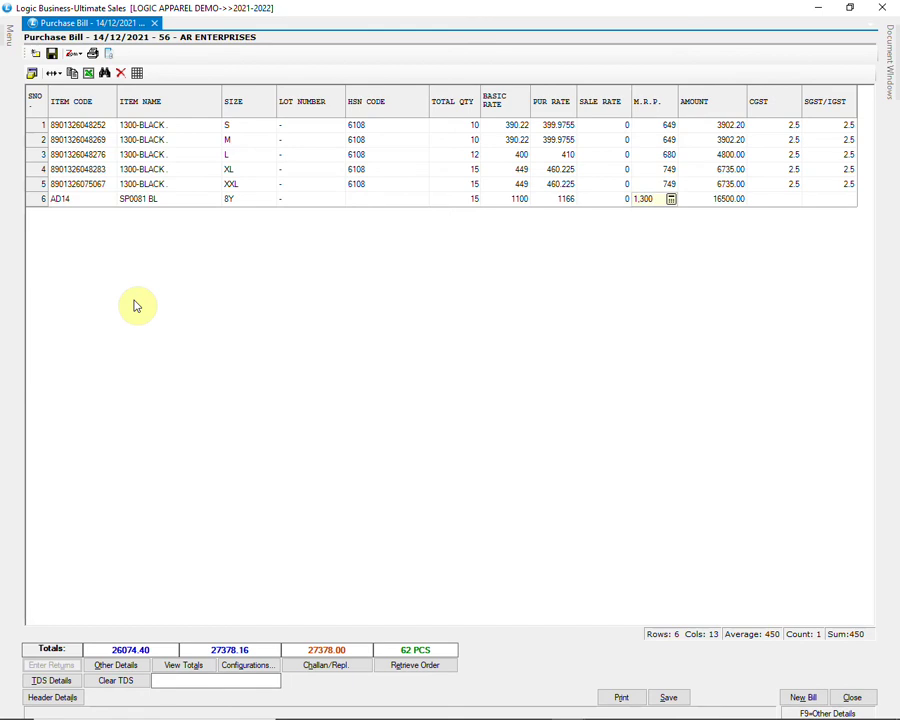
key(Return)
key(Return)
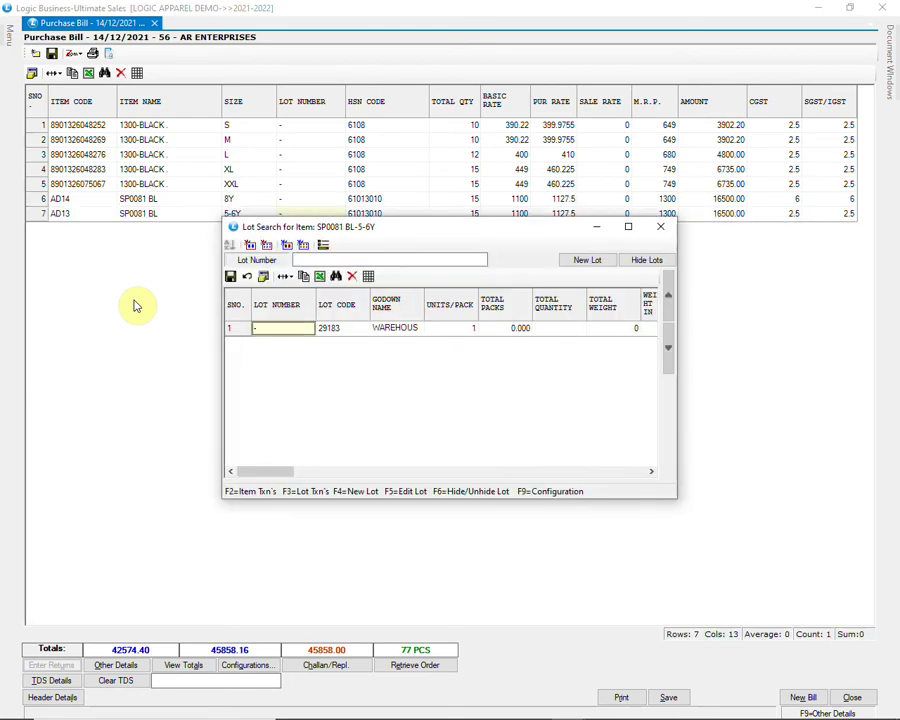
Step: Accept the 5-6Y and 4Y lines with their default values and look up item AD11
key(Return)
key(Return)
key(Return)
key(Return)
key(Return)
key(Return)
key(Return)
key(Return)
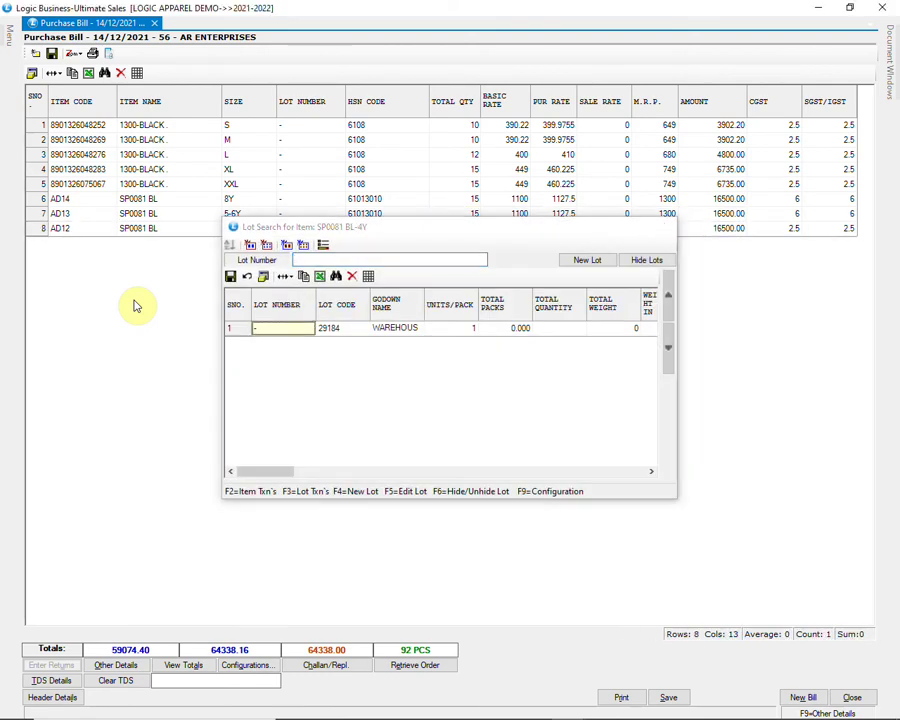
key(Return)
key(Return)
key(Return)
key(Return)
key(Return)
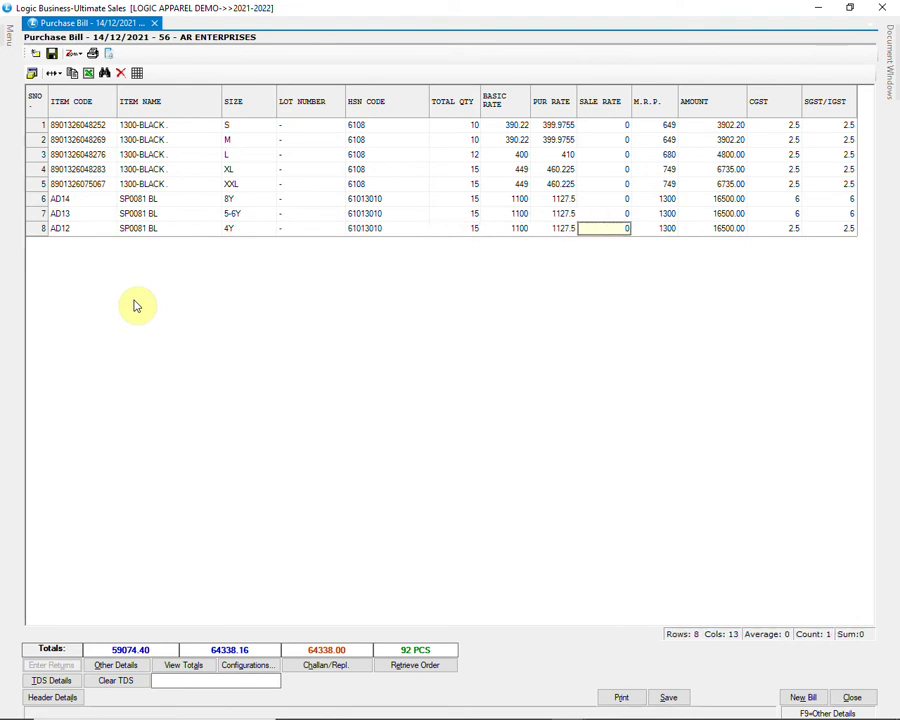
text(AD11)
key(Return)
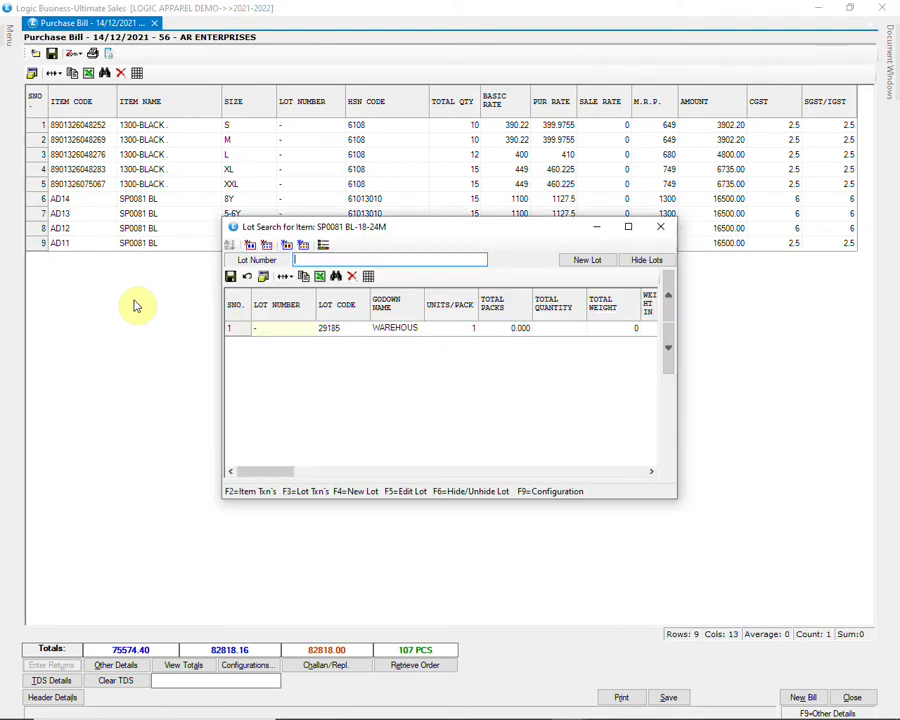
Step: Give the 18-24M line quantity 10, basic rate 1200 and MRP 1500
key(Return)
text(10)
key(Return)
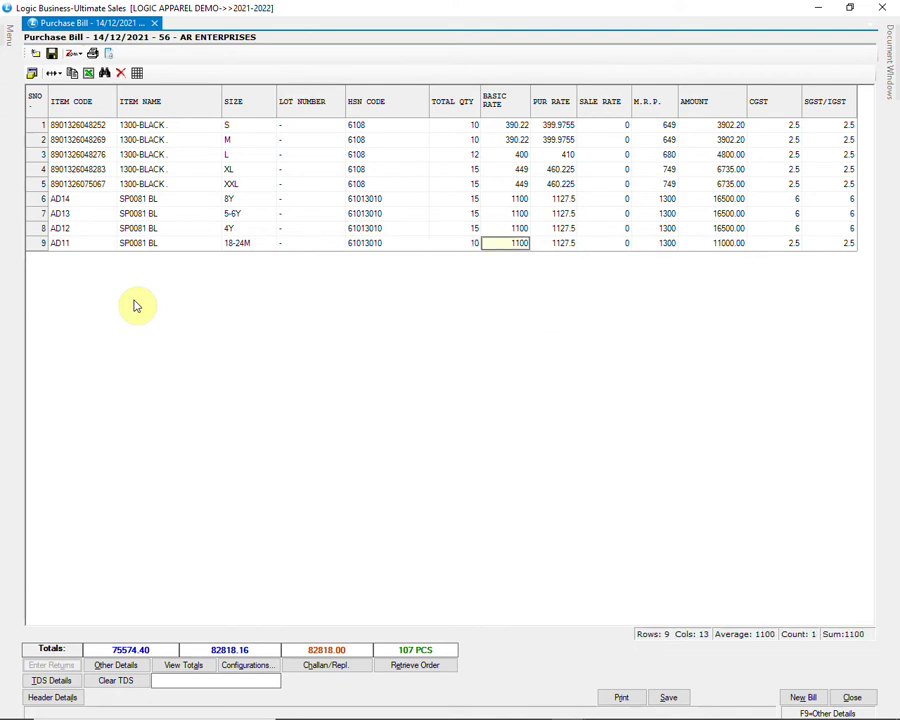
text(1200)
key(Return)
key(Return)
text(1500)
key(Return)
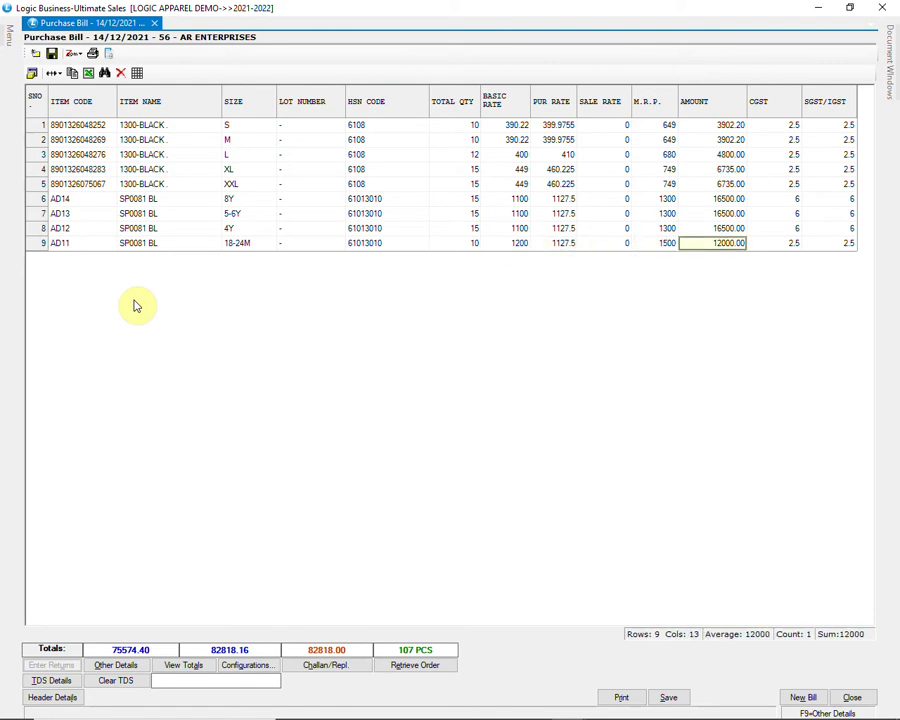
key(Return)
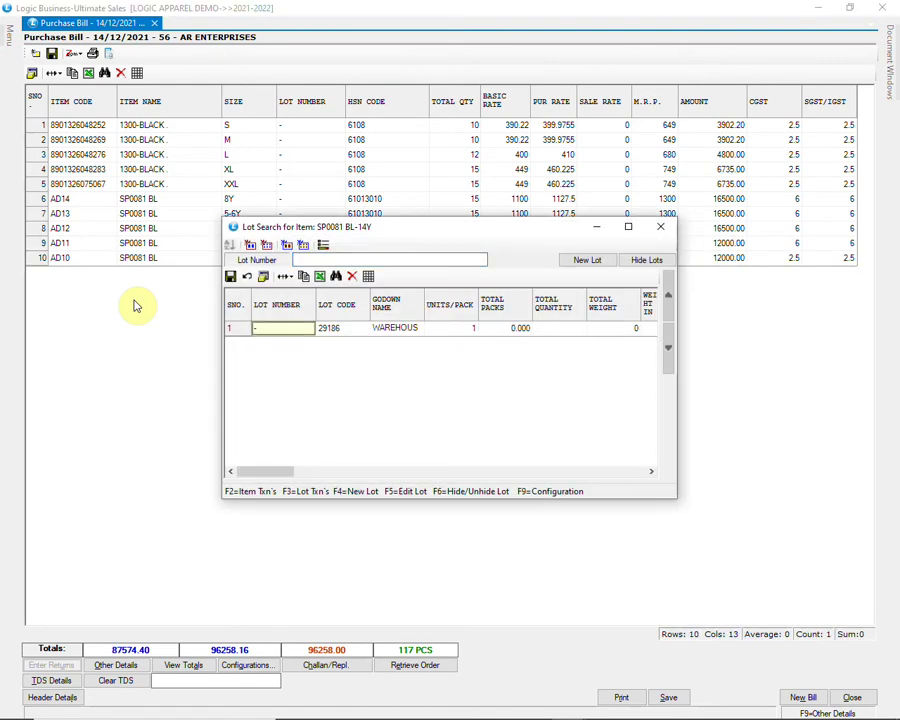
Step: Complete the 14Y, 12Y and 12-18M lines, looking up AD9 with quantity 8
key(Return)
key(Return)
key(Return)
key(Return)
key(Return)
key(Return)
key(Return)
key(Return)
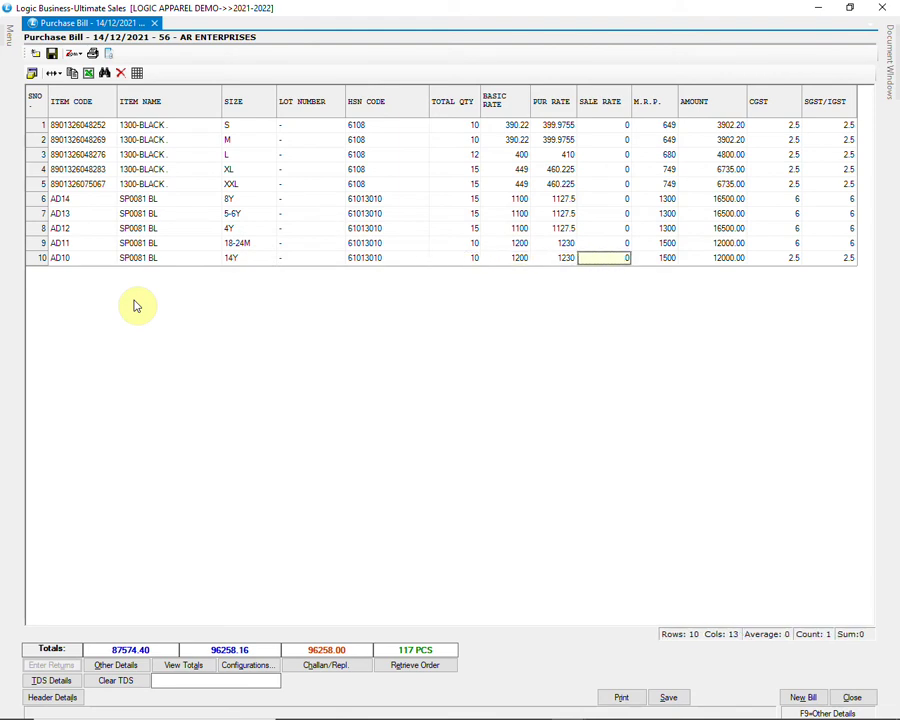
key(Return)
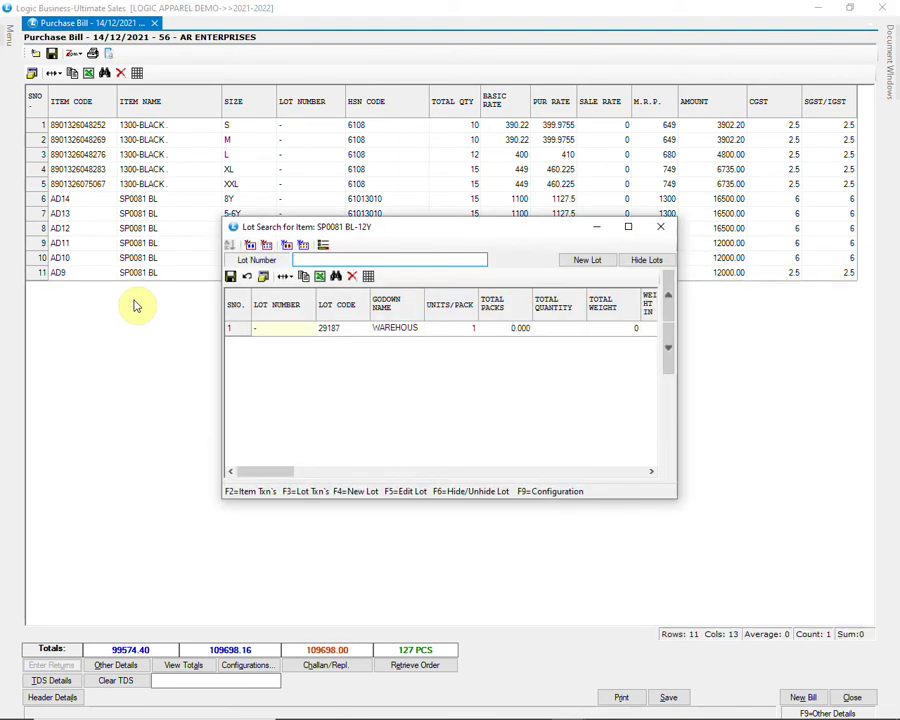
key(Return)
text(8)
key(Return)
key(Return)
key(Return)
key(Return)
key(Return)
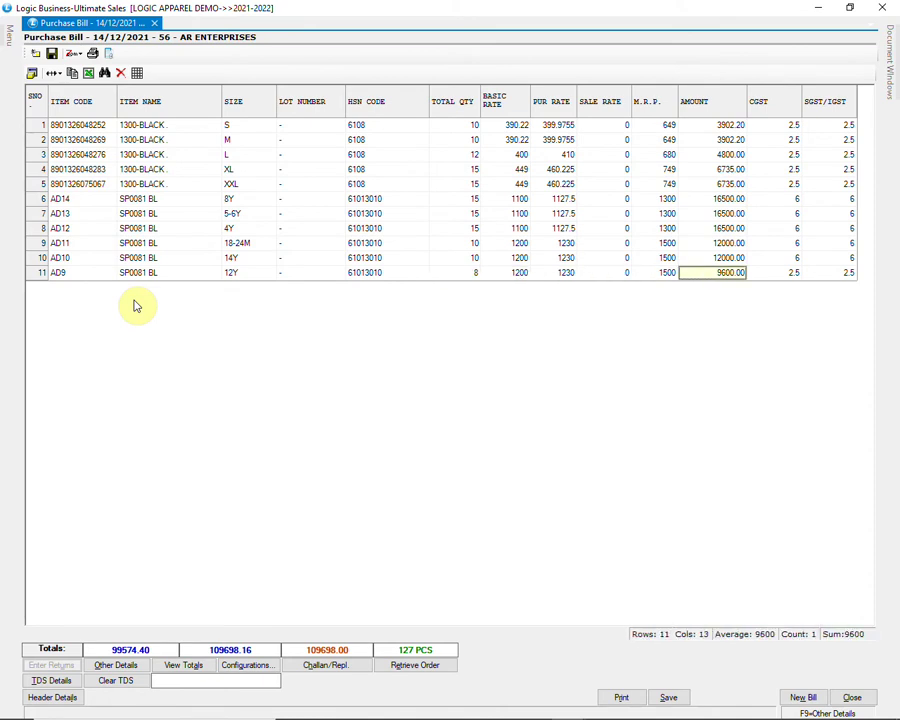
key(Return)
key(Return)
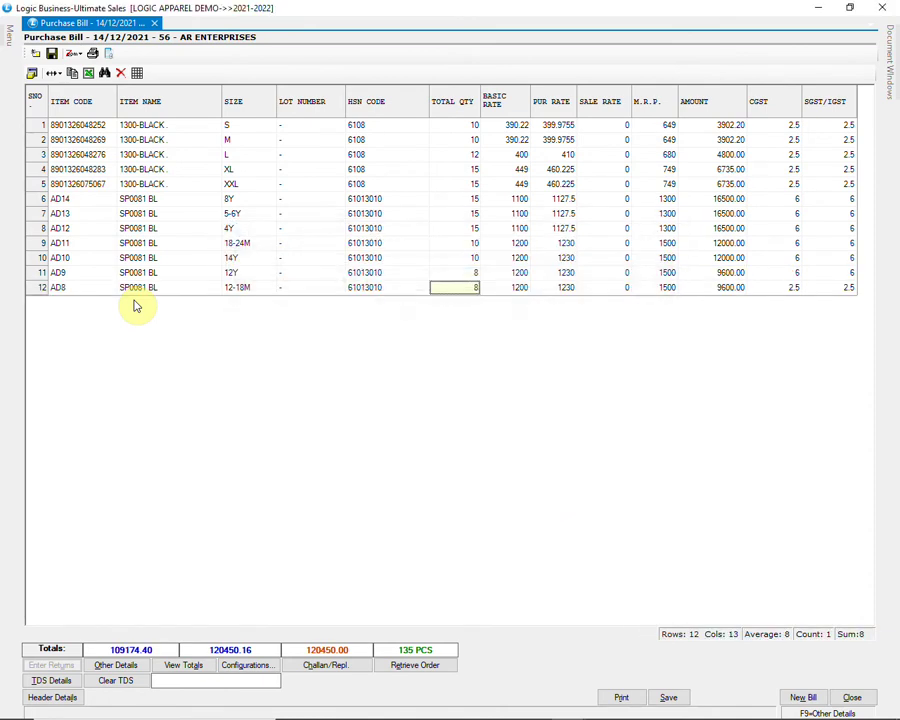
key(Return)
key(Return)
key(Return)
key(Return)
key(Return)
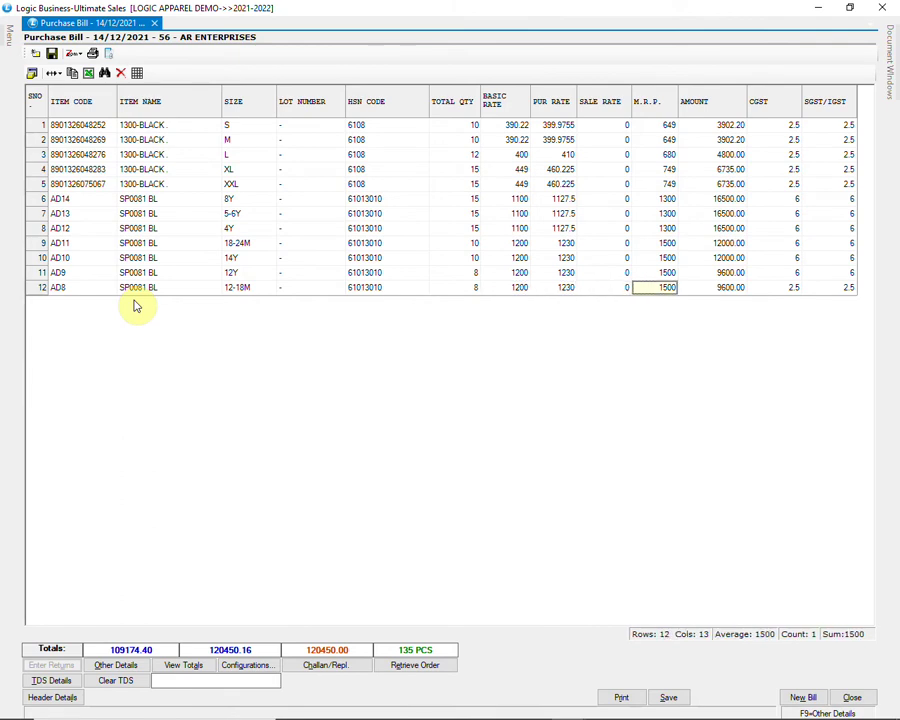
key(Return)
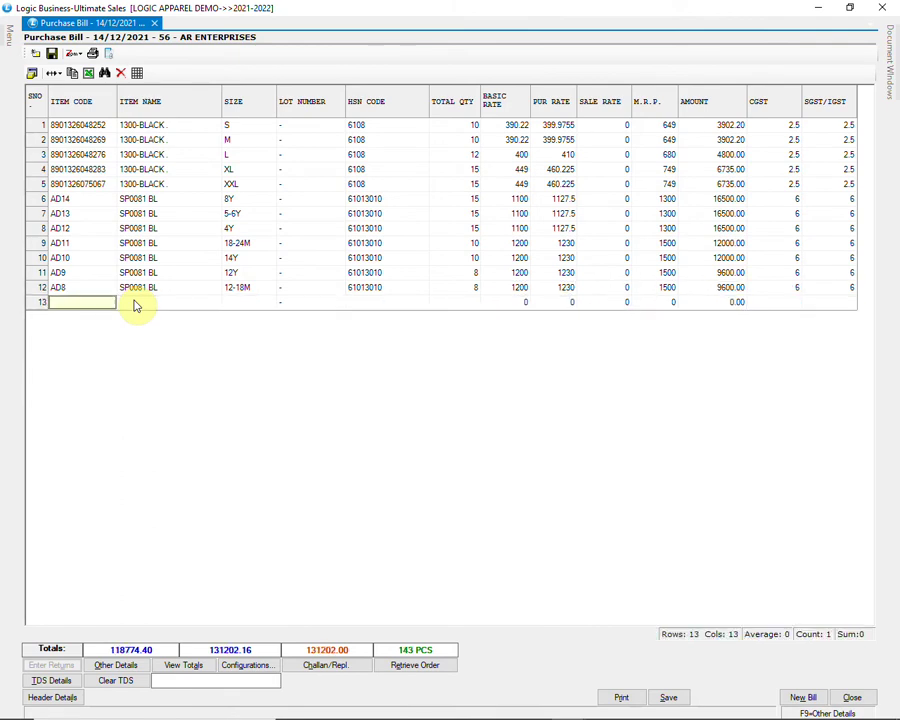
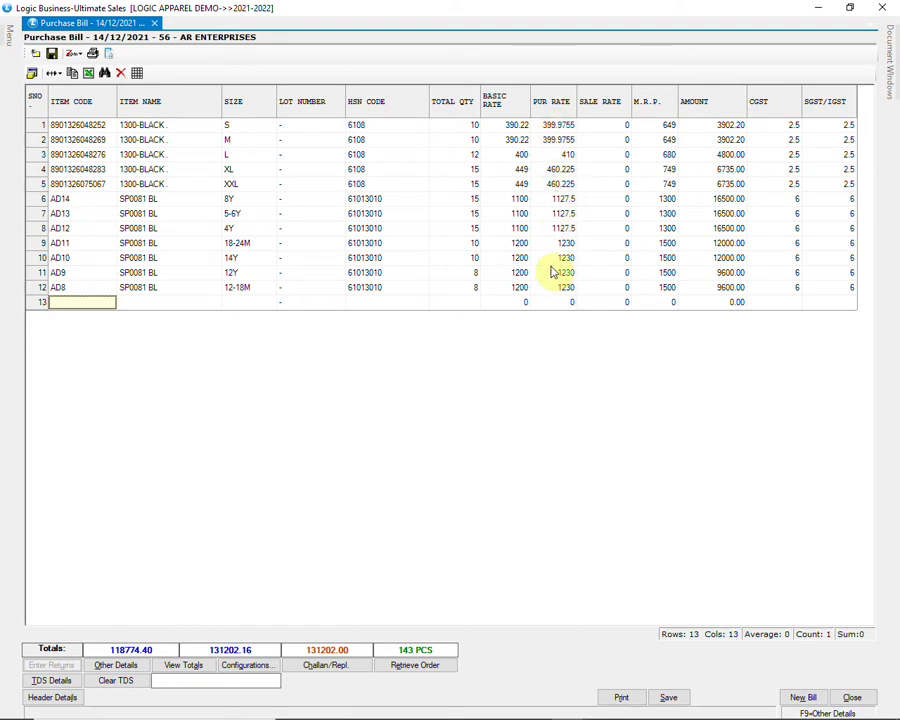
Step: Review row 9's 1230 purchase rate, the bill totals and the account-wise break-up
click(520, 245)
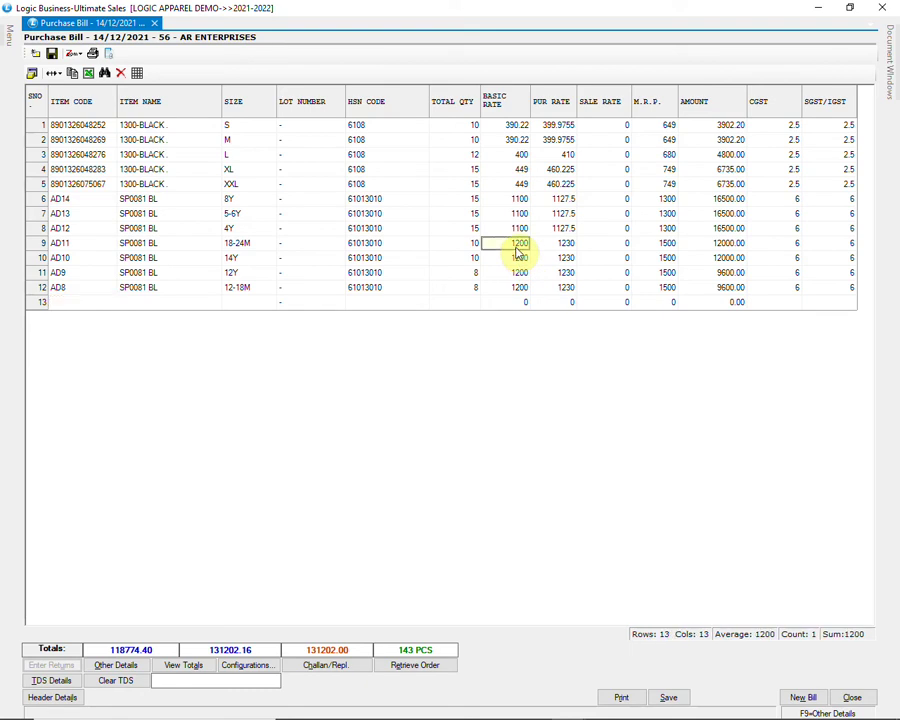
click(566, 246)
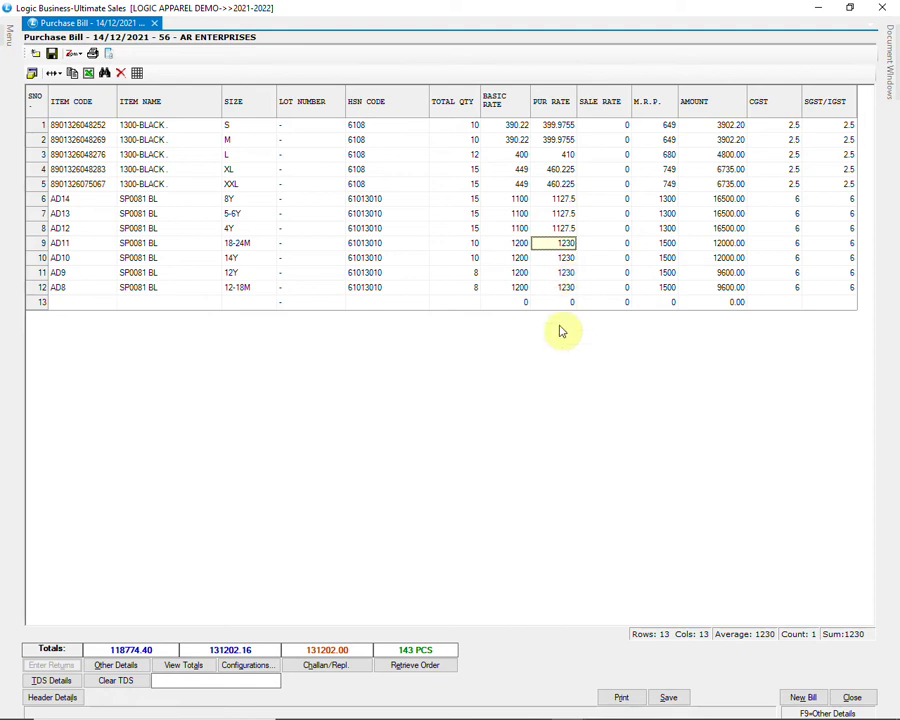
click(178, 664)
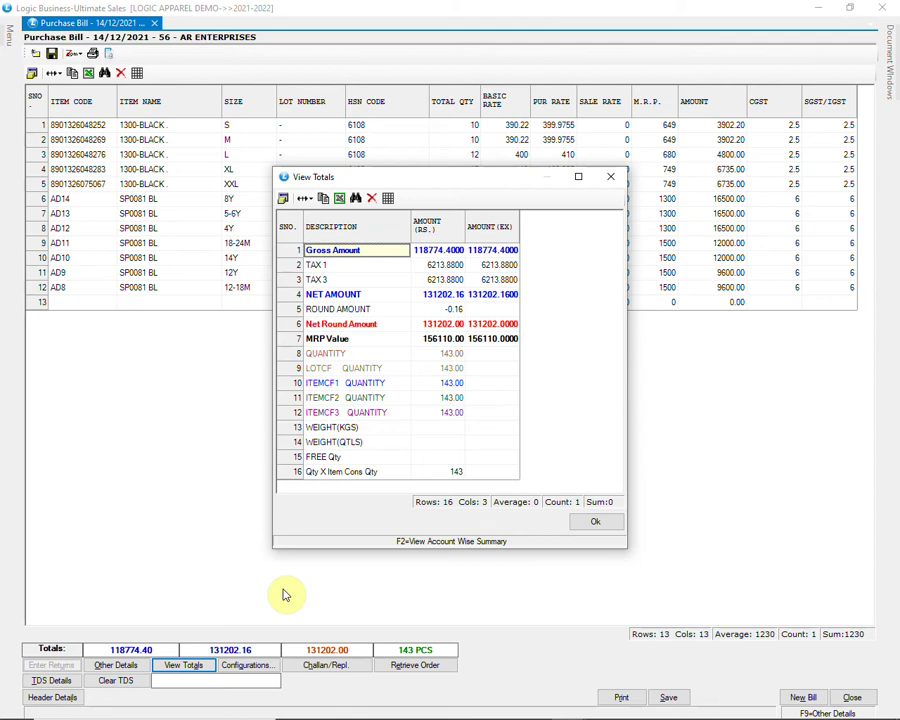
key(F2)
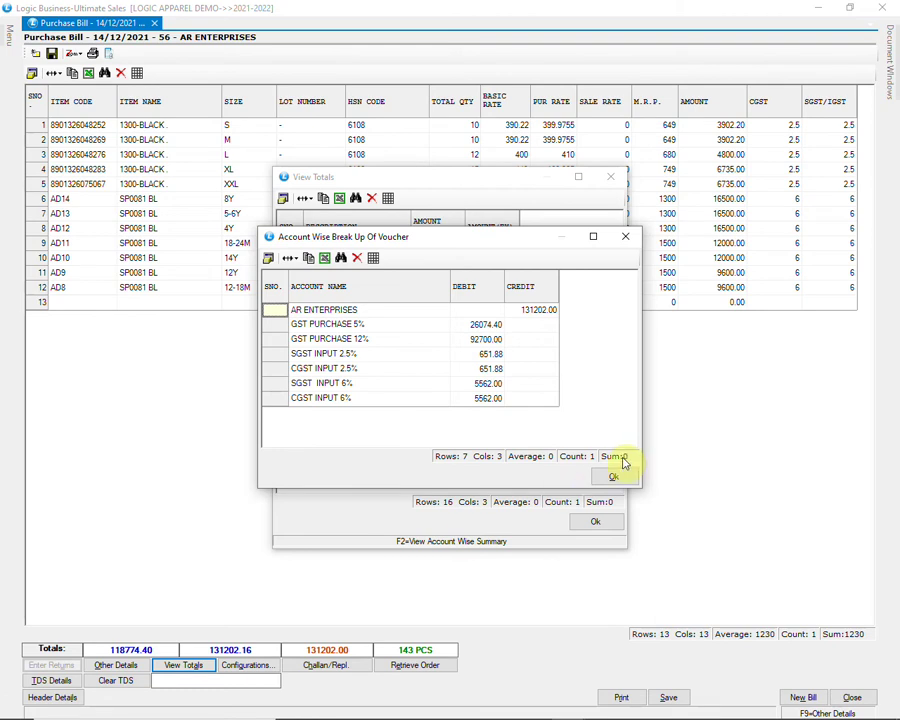
click(617, 476)
click(596, 524)
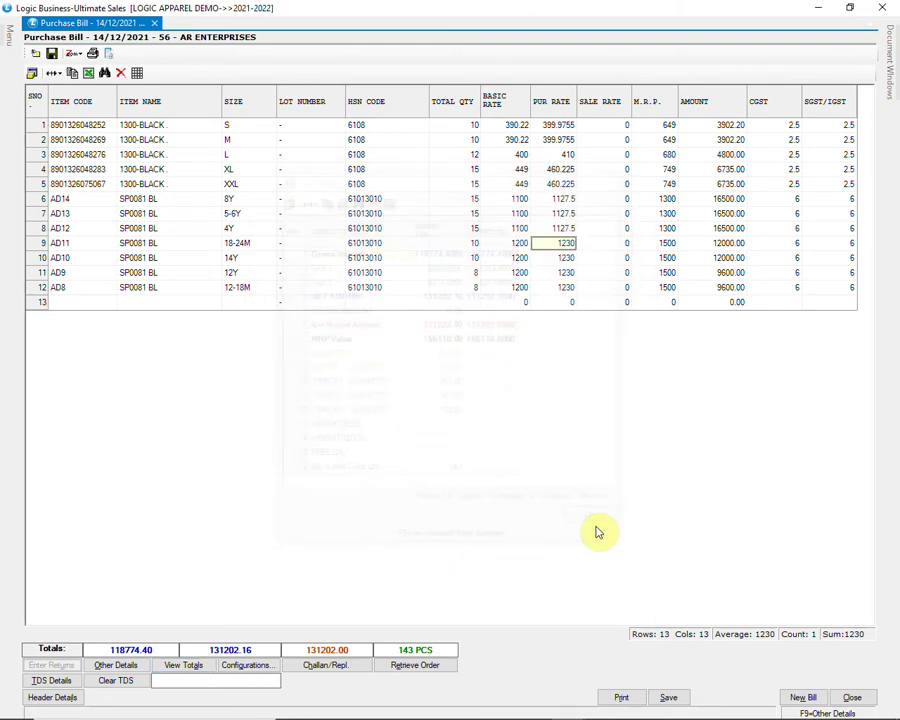
Step: Save the AR Enterprises purchase bill with stock in the WAREHOUSE godown and close it
click(668, 697)
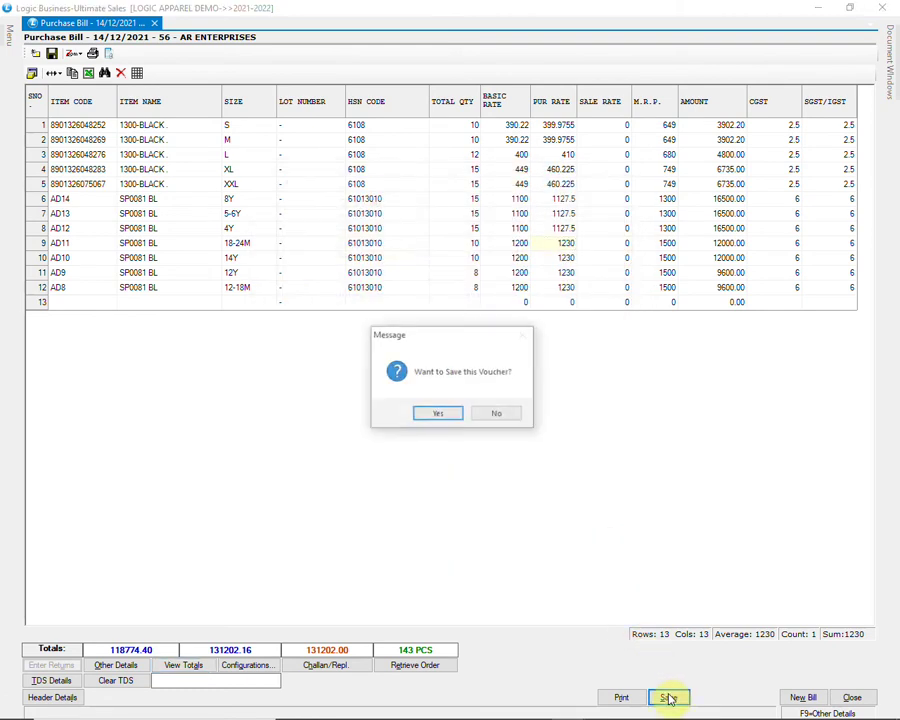
click(435, 414)
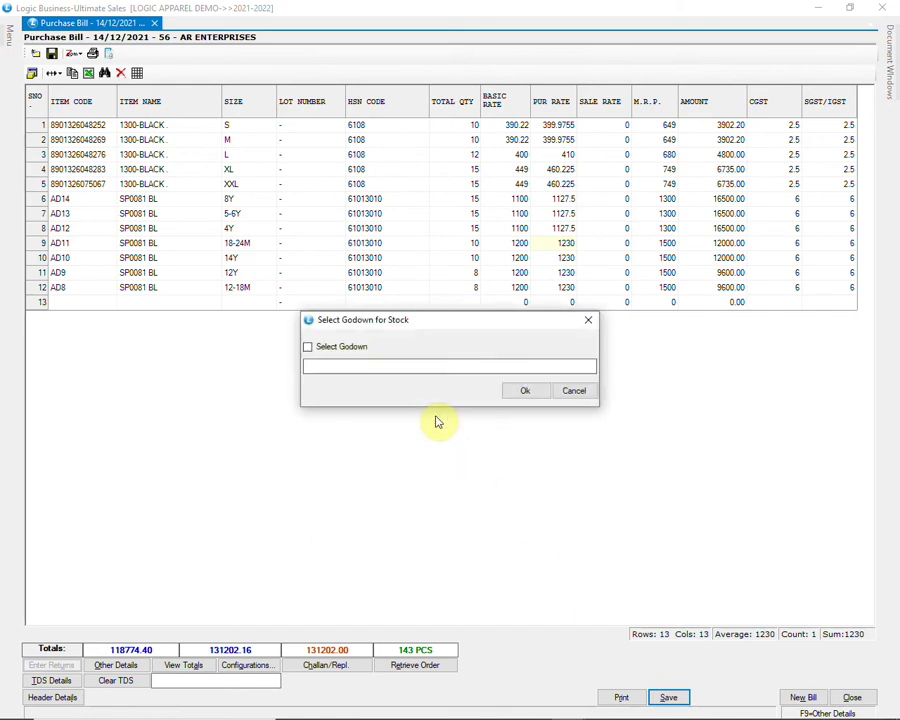
click(353, 354)
click(341, 397)
click(566, 464)
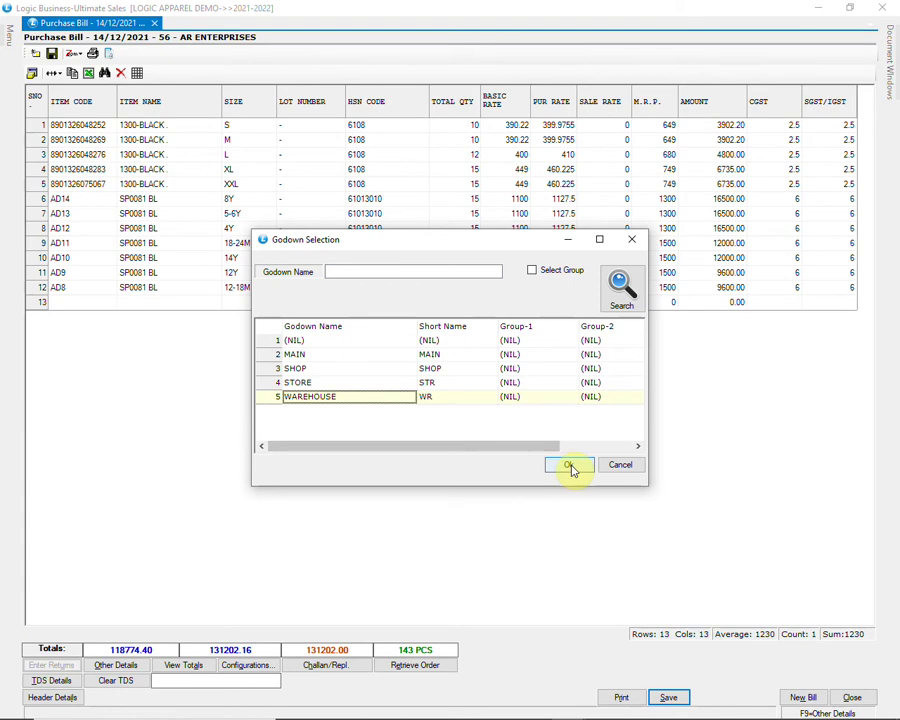
click(522, 392)
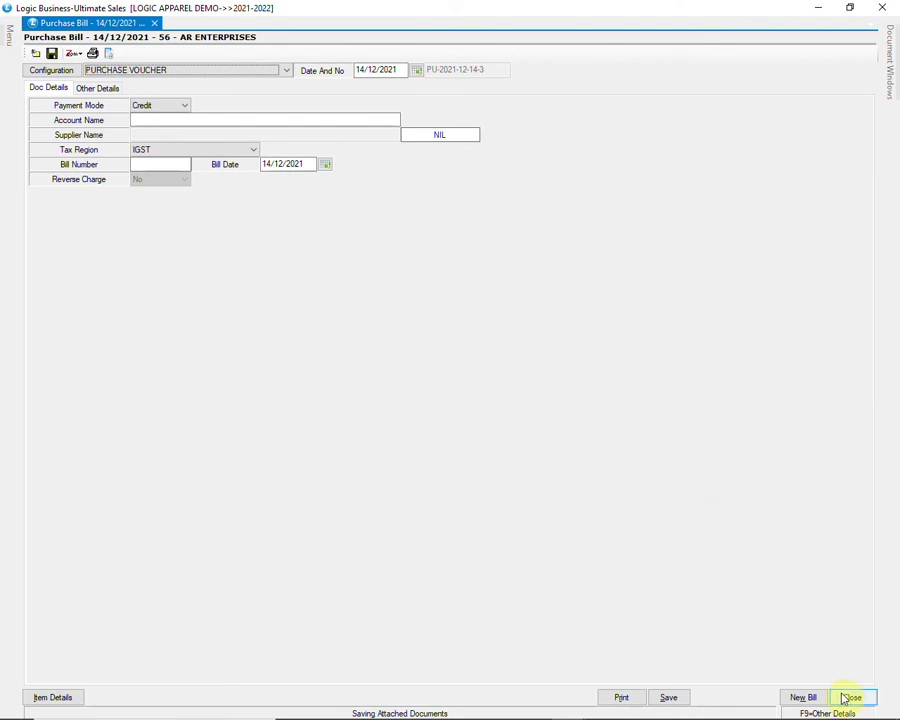
click(849, 698)
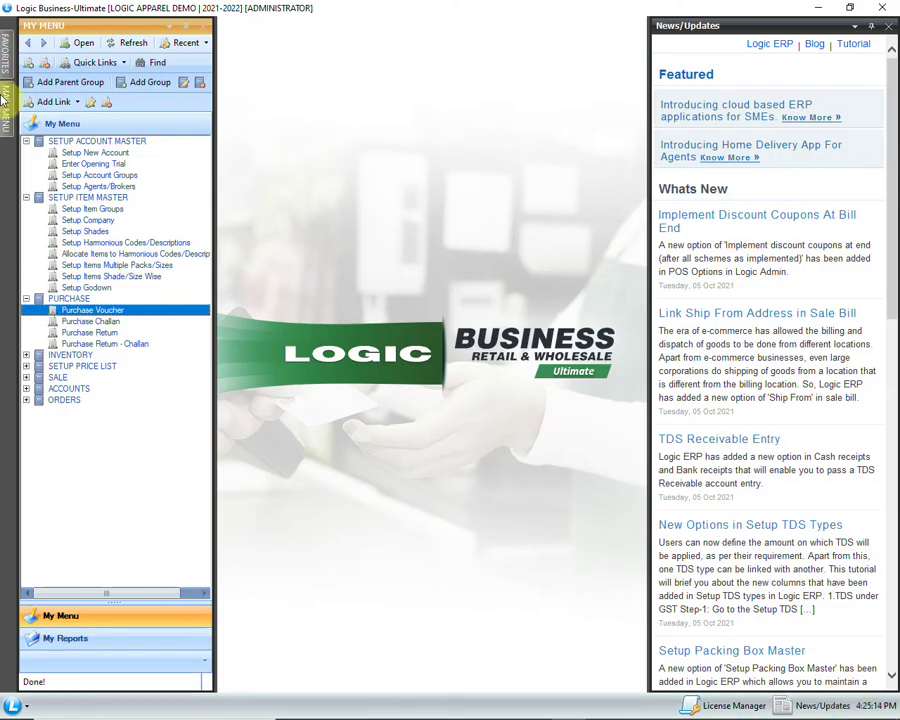
Step: Open Utilities > Import Purchase Vouchers From External File from the main menu
click(5, 100)
click(27, 203)
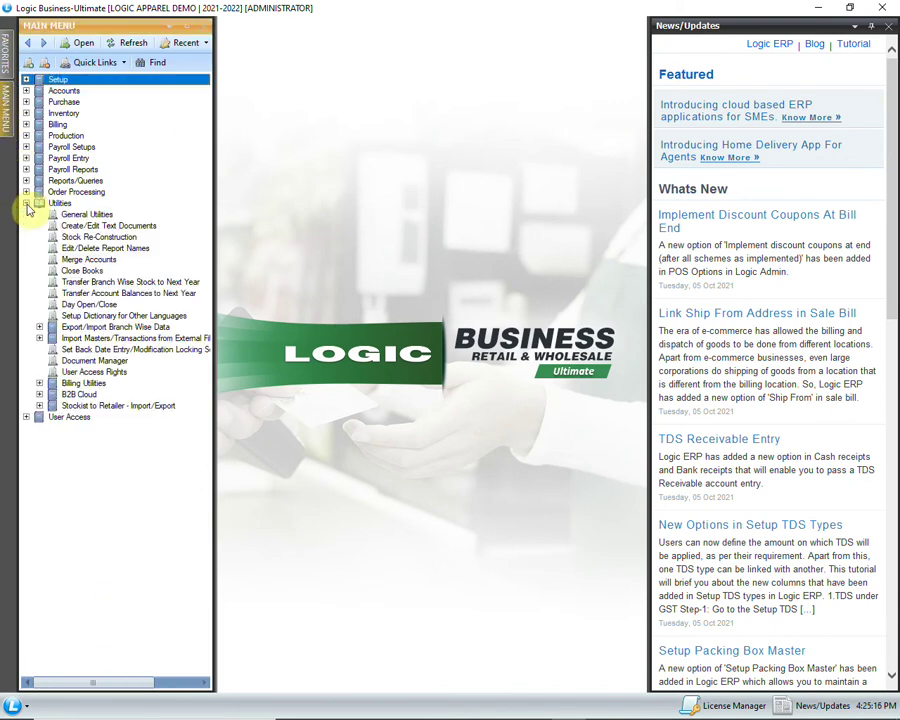
click(39, 338)
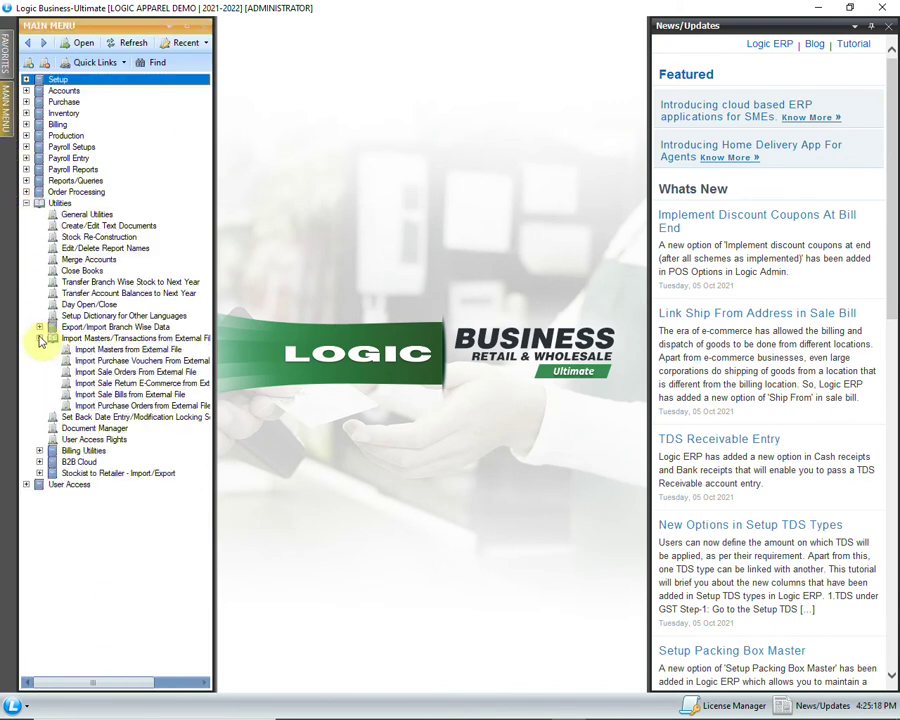
click(100, 362)
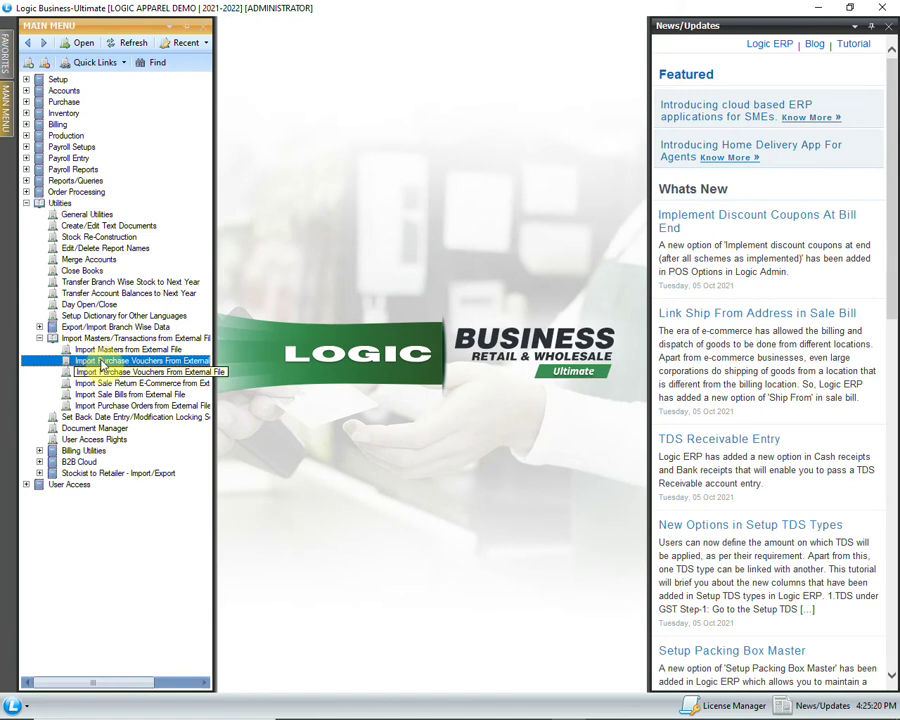
double_click(100, 362)
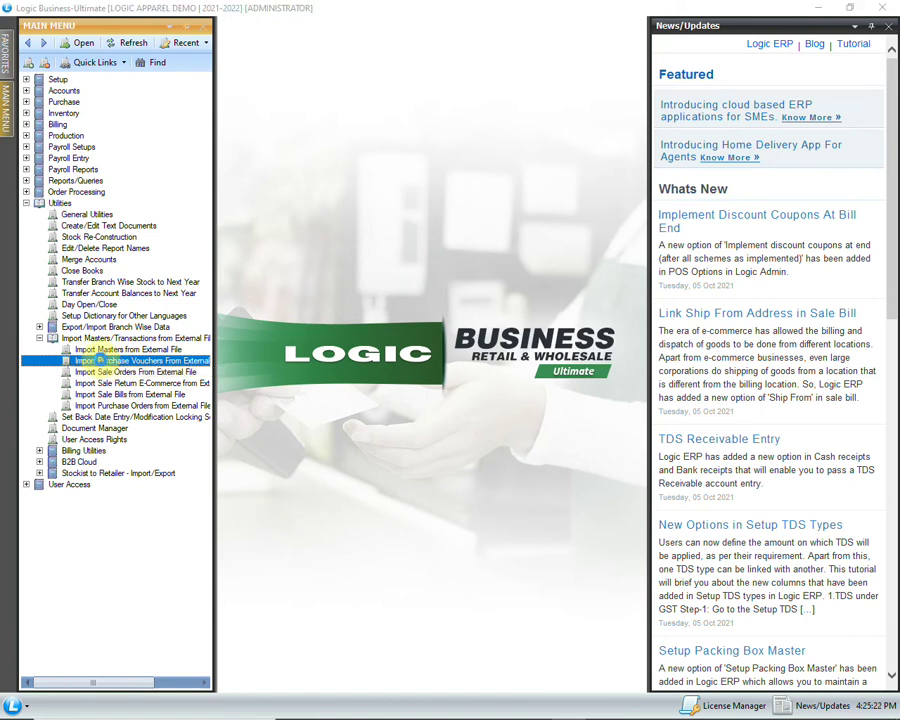
click(230, 57)
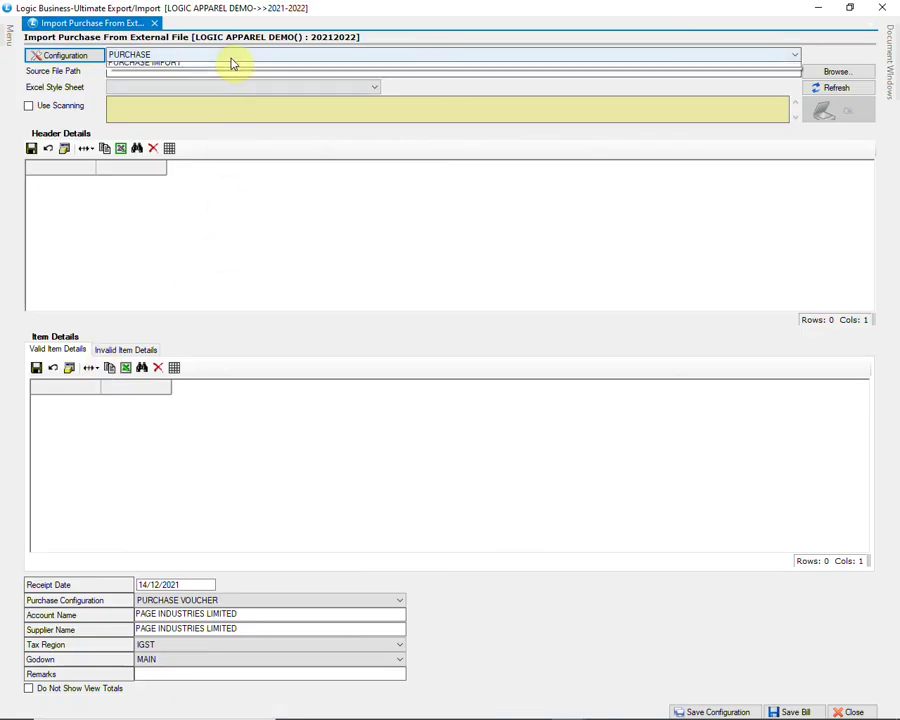
Step: Load Sheet1 of PURCHASE IMPORT.xls with the PURCHASE IMPORT configuration and refresh the bill headers
click(230, 78)
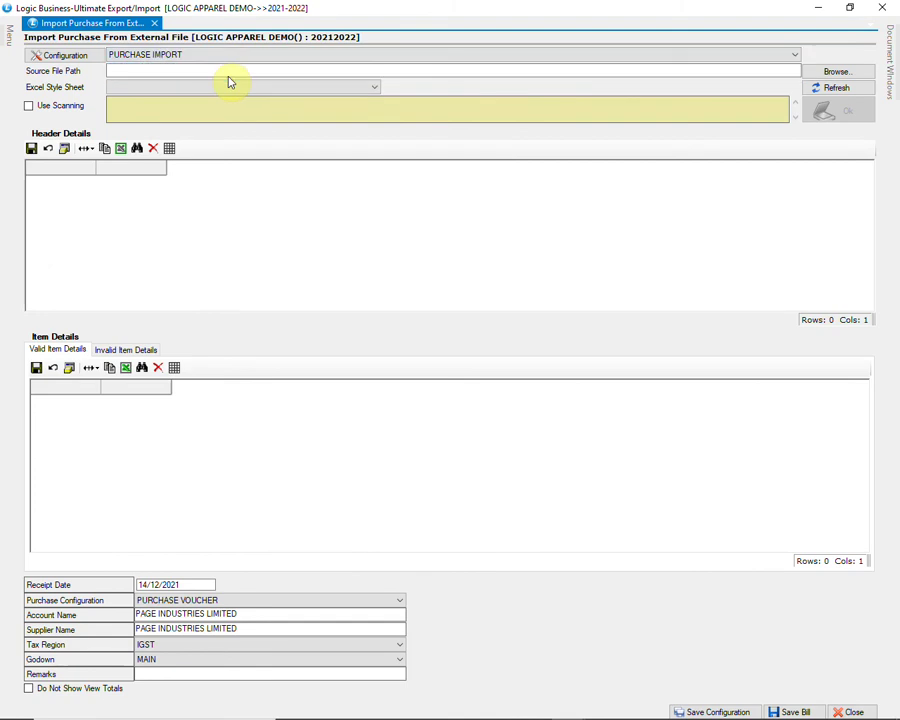
click(806, 73)
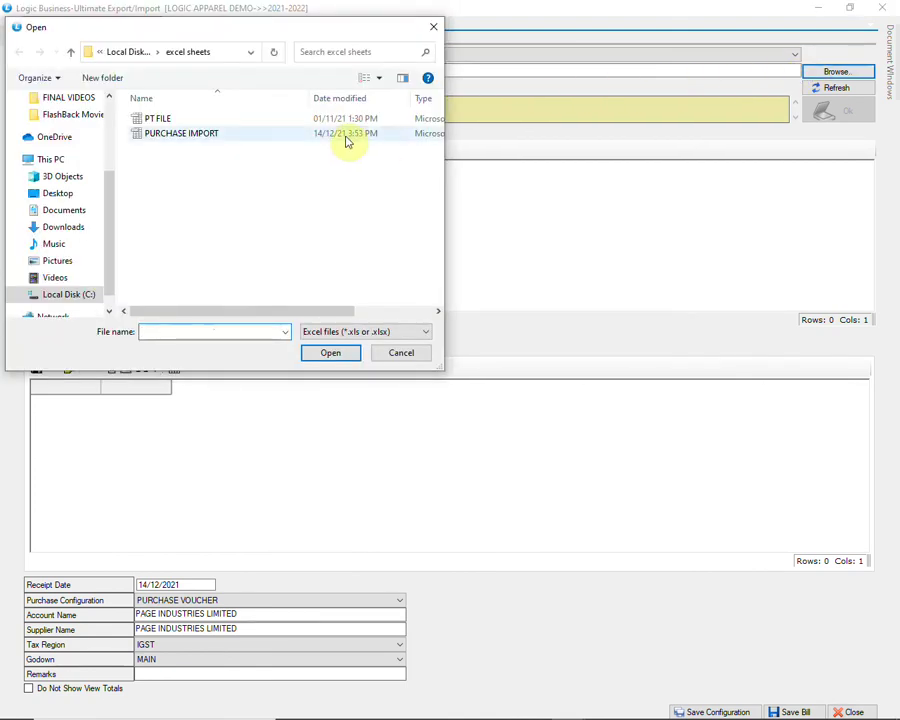
click(345, 135)
click(332, 358)
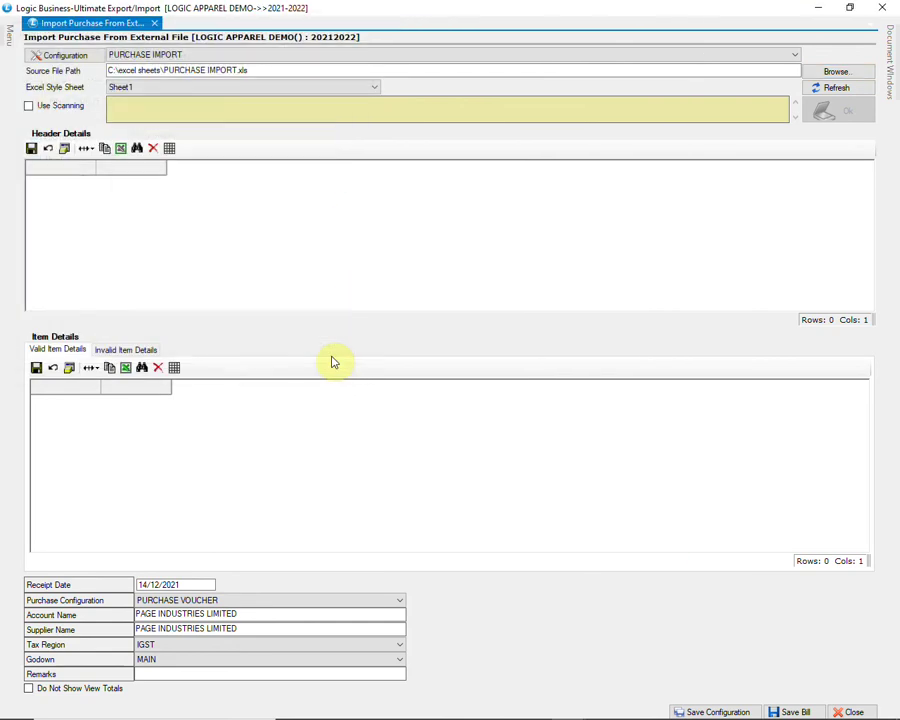
click(346, 89)
click(345, 92)
click(830, 88)
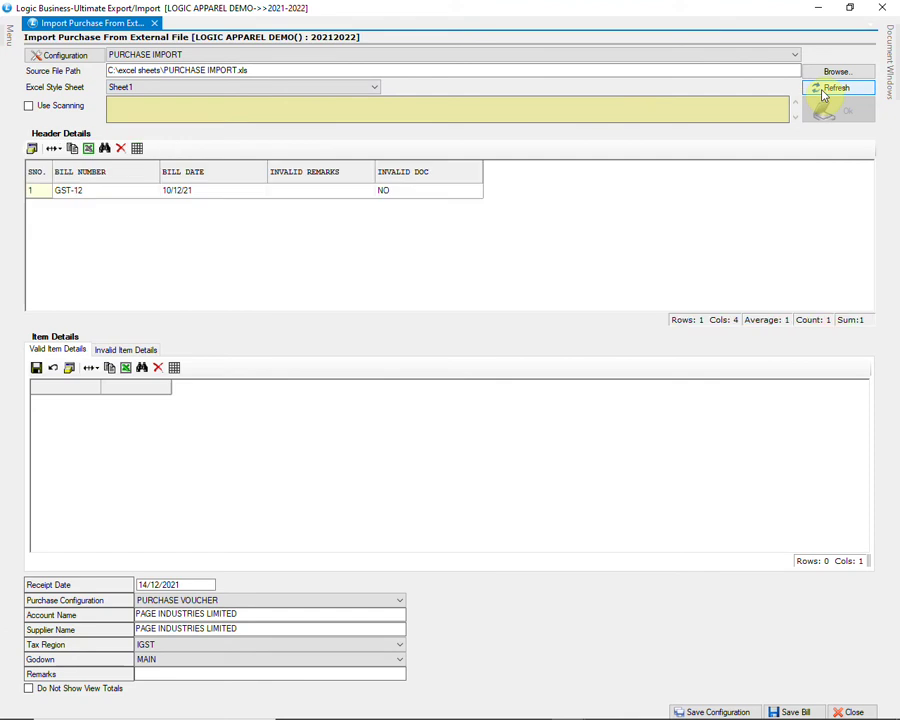
Step: Inspect bill GST-12's five ARROW shirt rows and confirm no invalid items
click(113, 190)
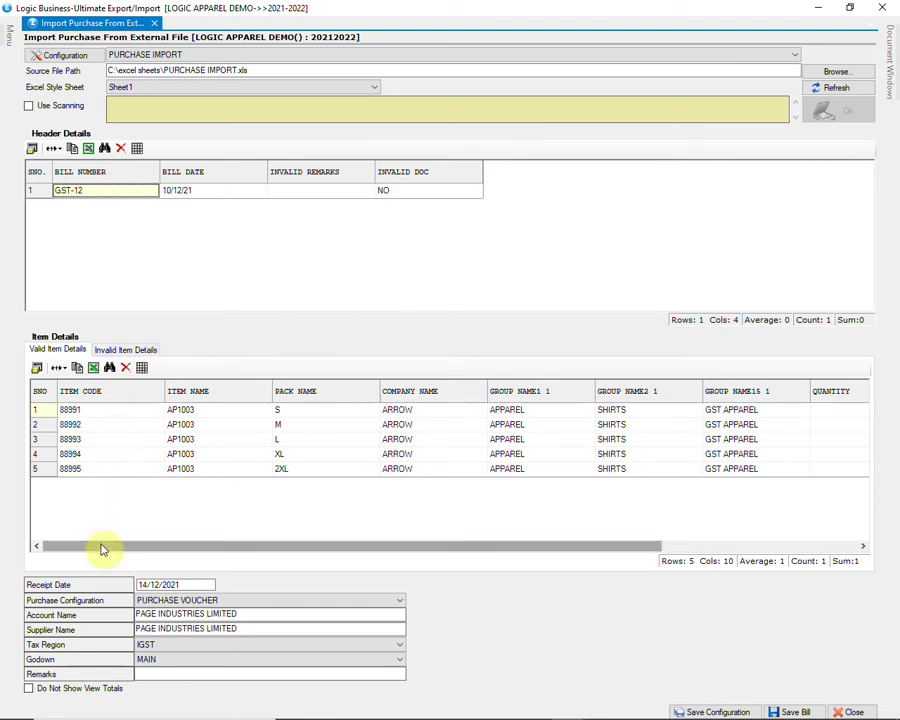
drag(101, 548, 322, 537)
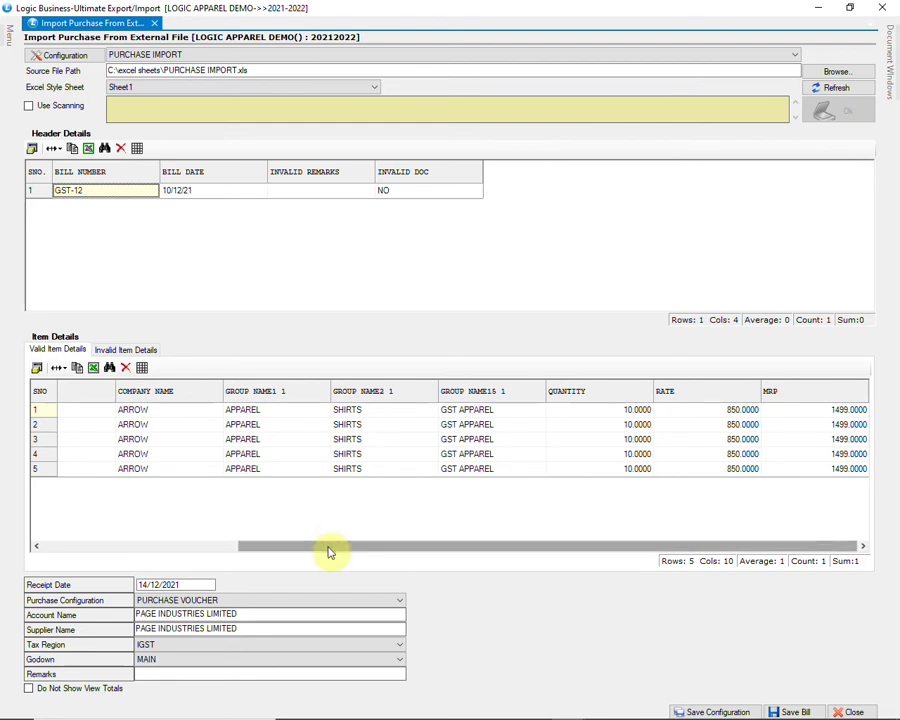
drag(330, 552, 129, 566)
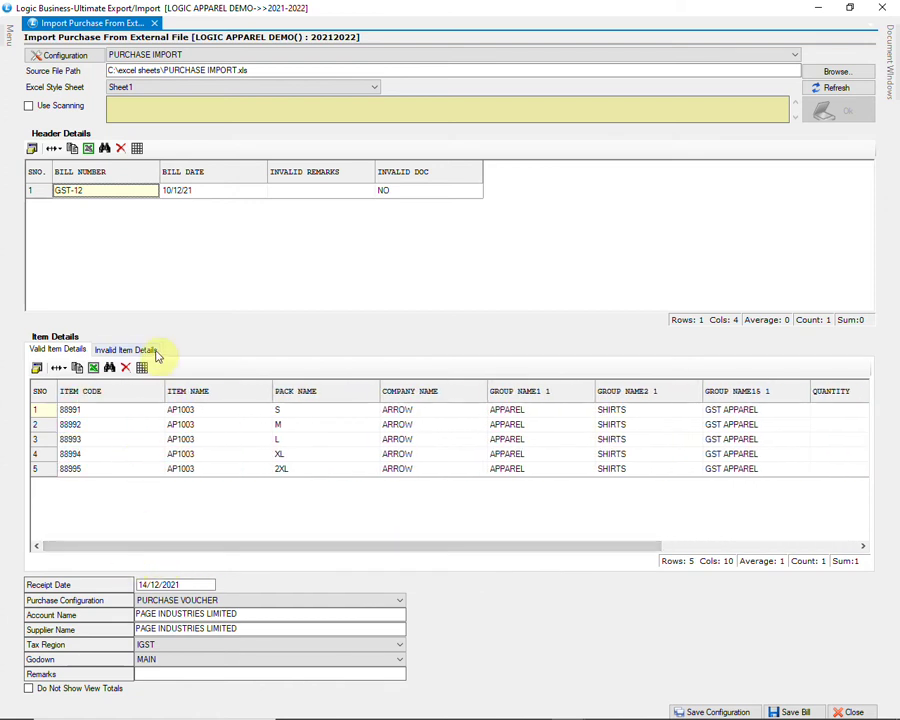
click(160, 350)
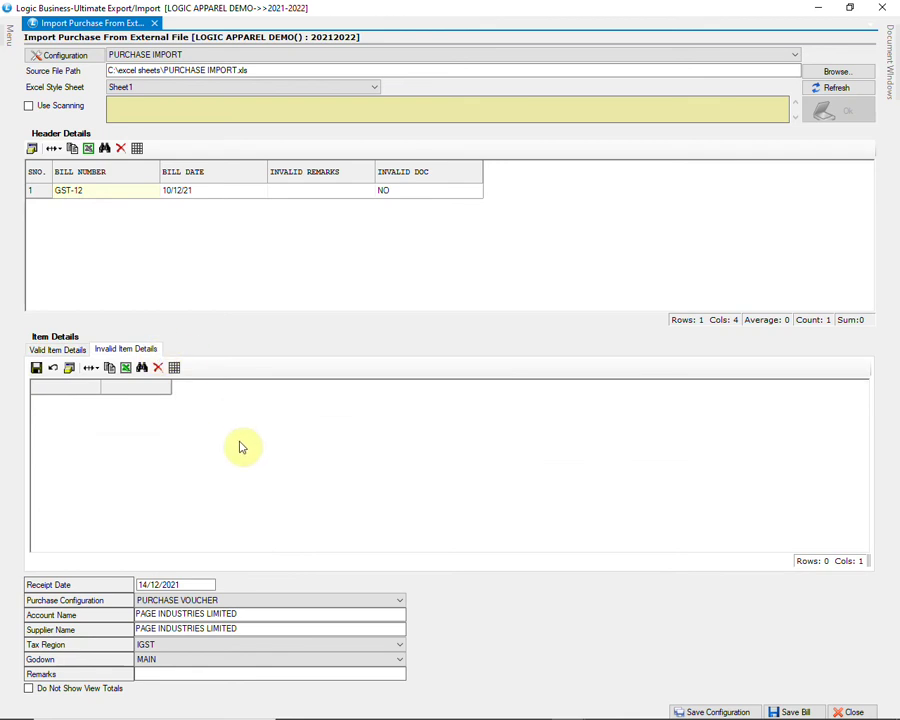
click(56, 349)
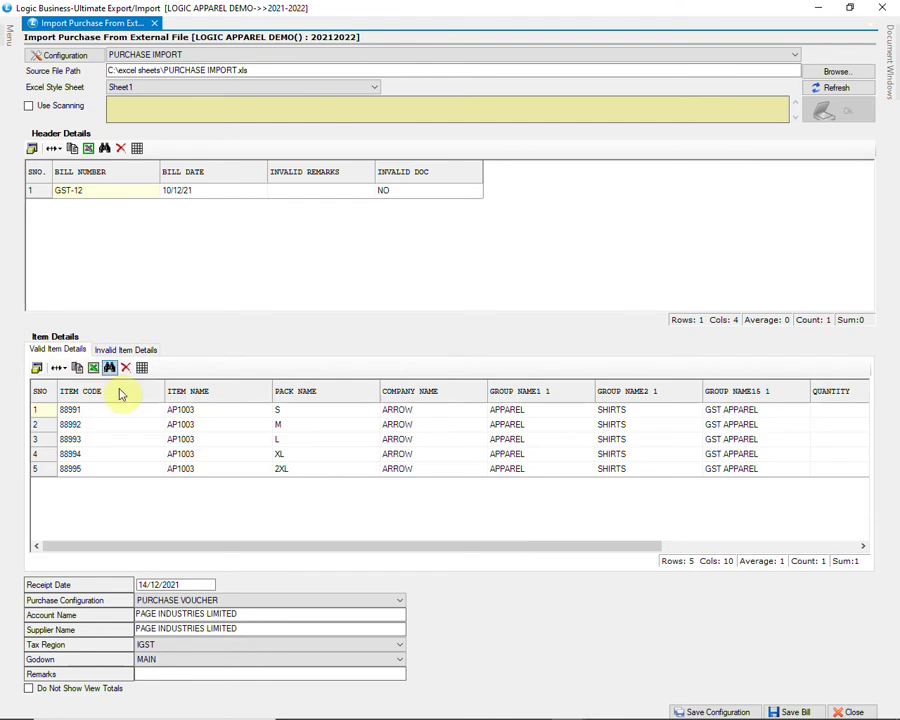
click(226, 601)
Step: Set PURCHASE VOUCHER configuration, APPARIO RETAIL PRIVATE LTD-BLR as account and supplier, IGST, and WAREHOUSE godown
click(226, 605)
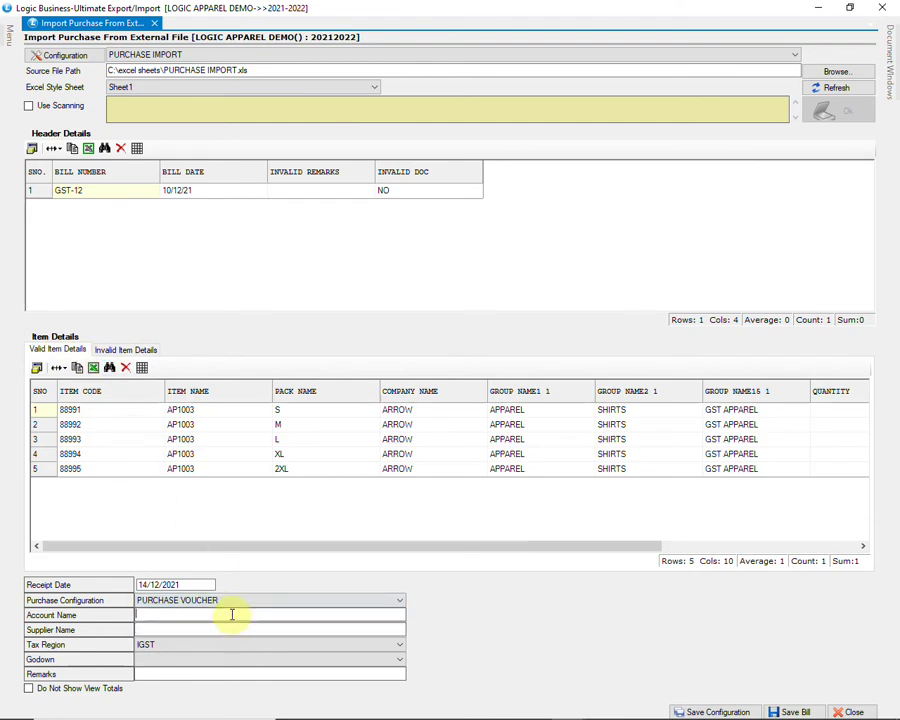
click(231, 614)
text(A)
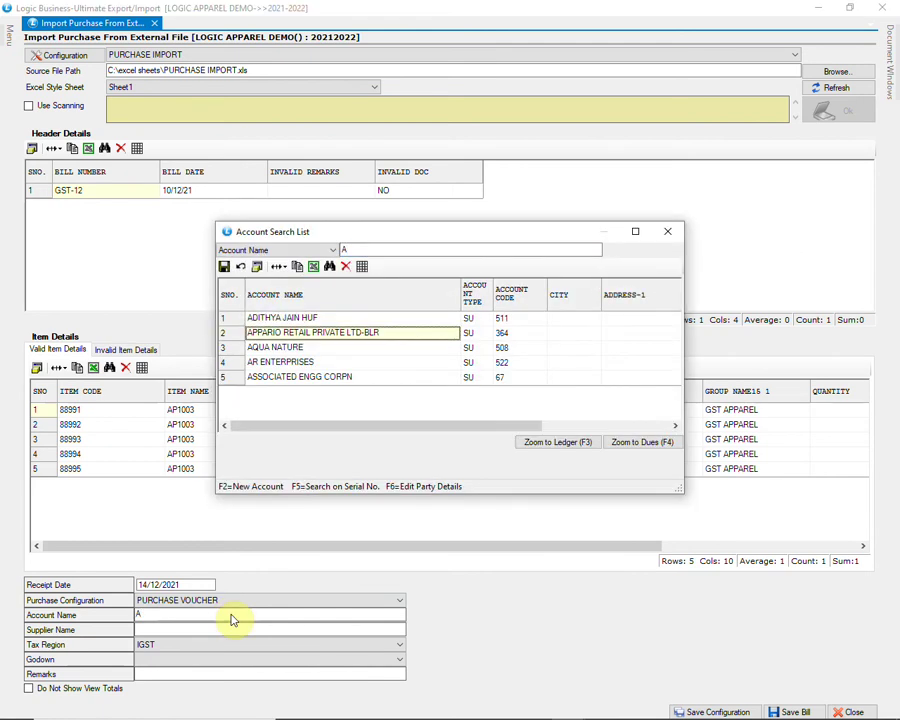
key(Return)
text(A)
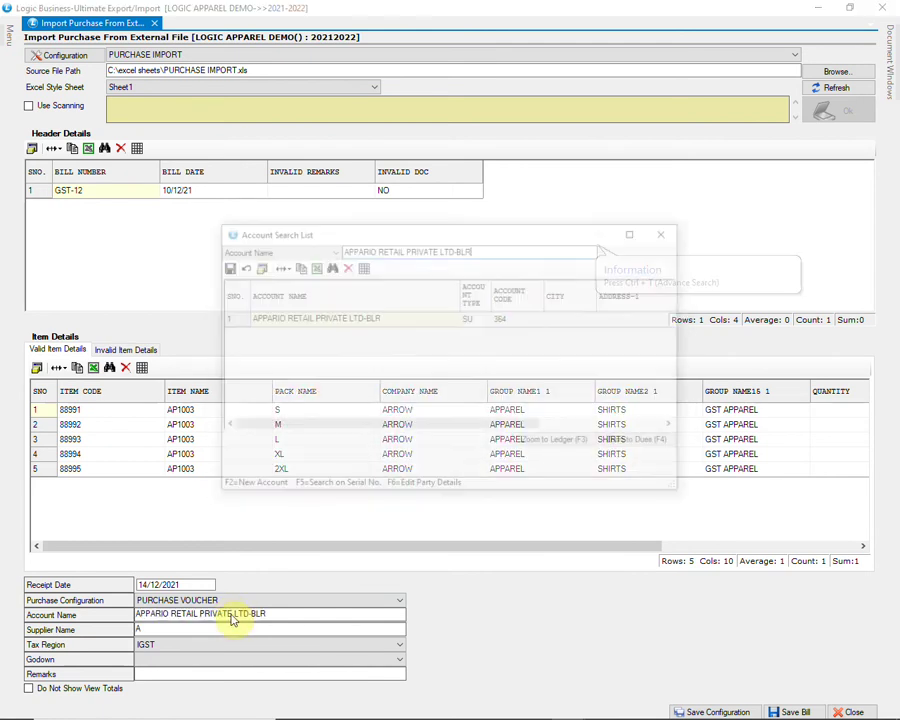
key(Return)
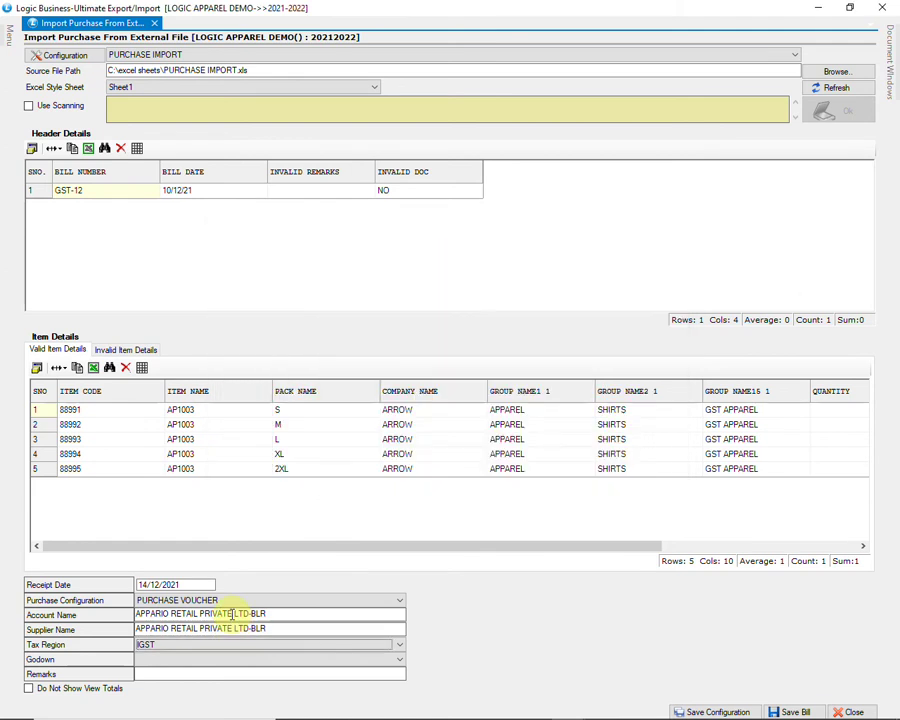
click(278, 645)
click(278, 647)
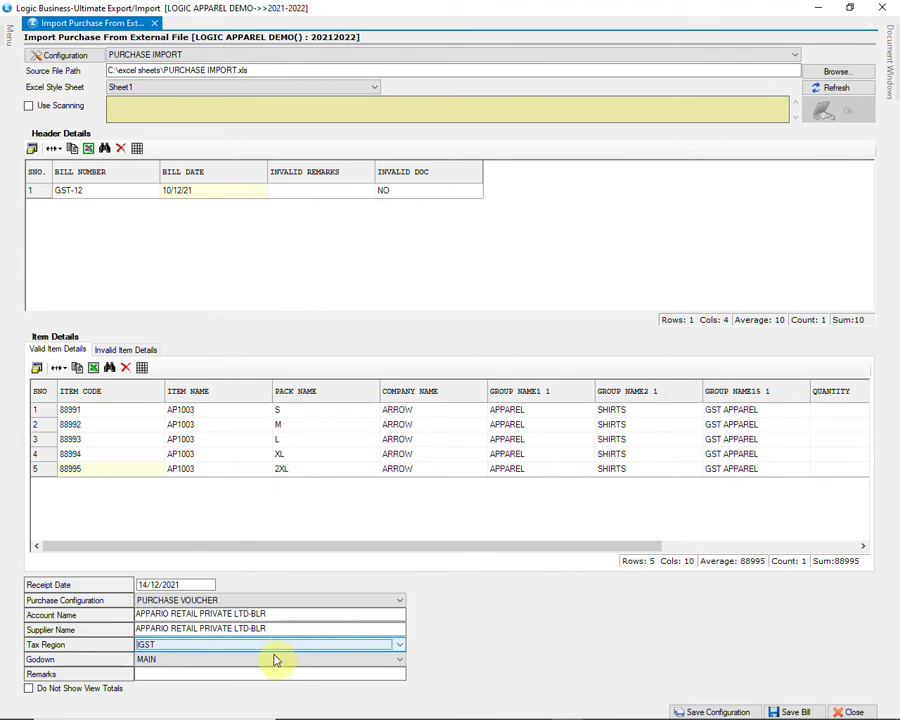
click(275, 660)
click(261, 706)
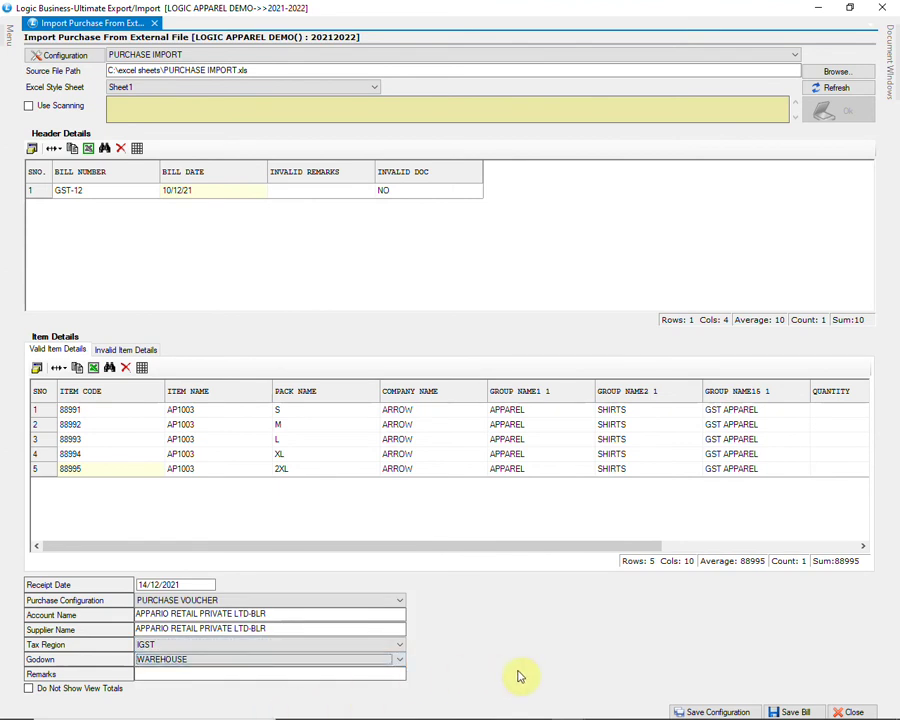
Step: Import and save bill GST-12 with net 44,625, then close the import window
click(771, 710)
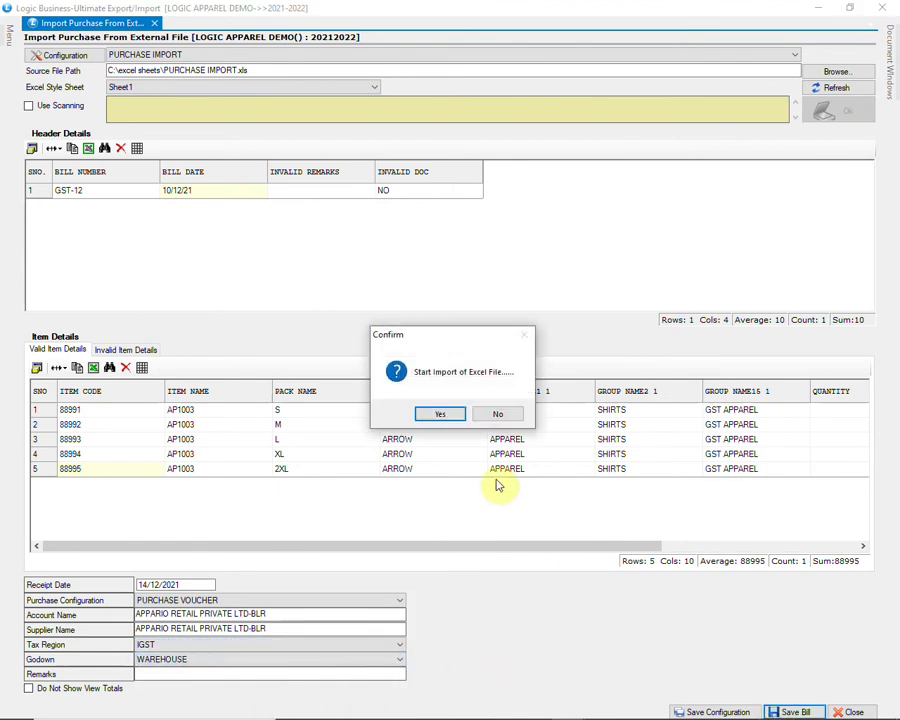
click(445, 413)
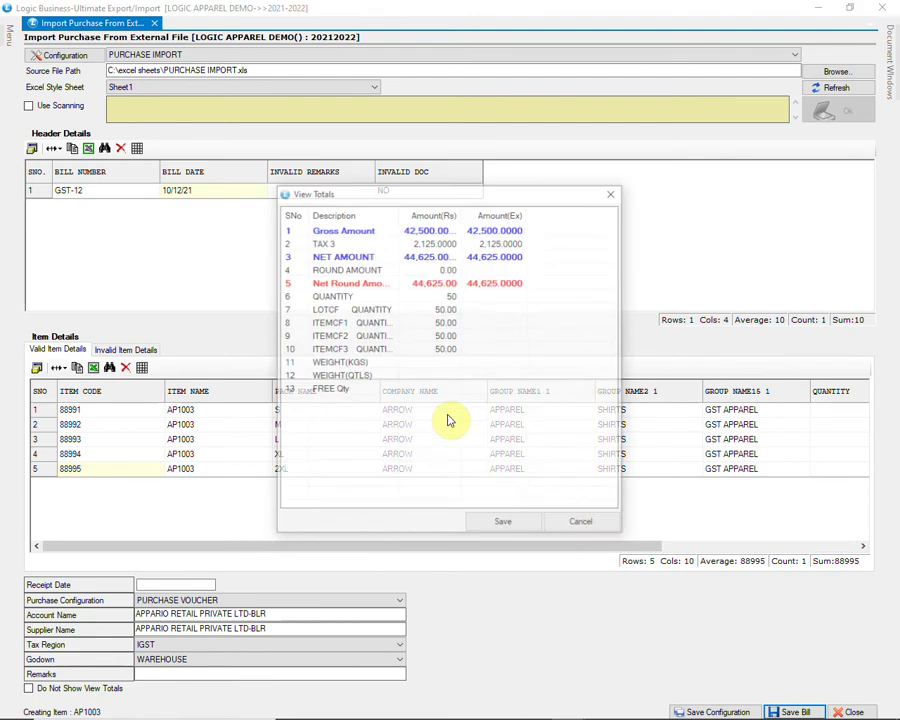
click(502, 524)
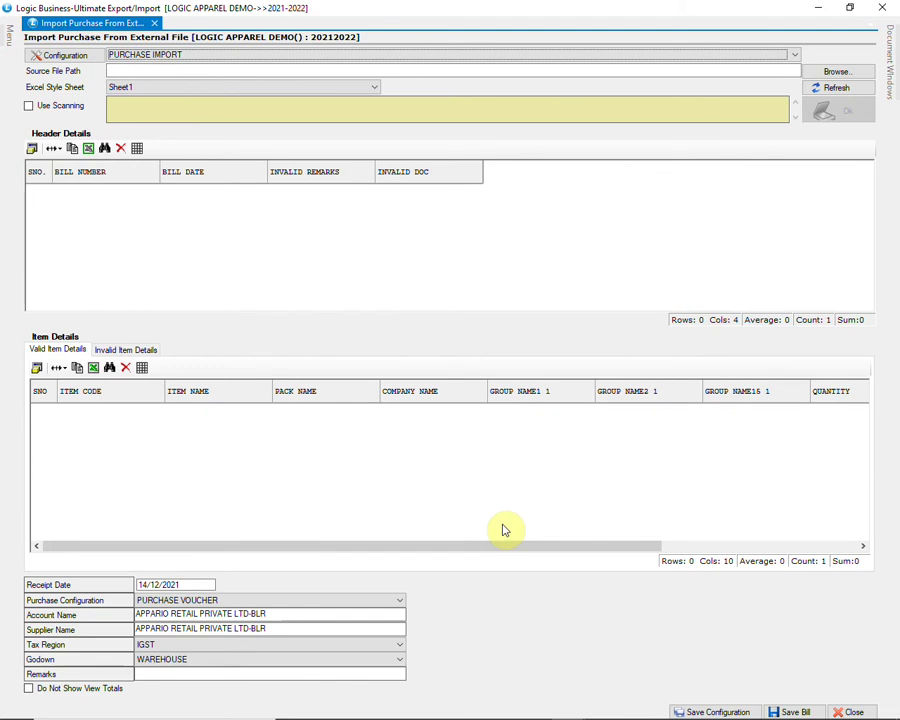
click(852, 712)
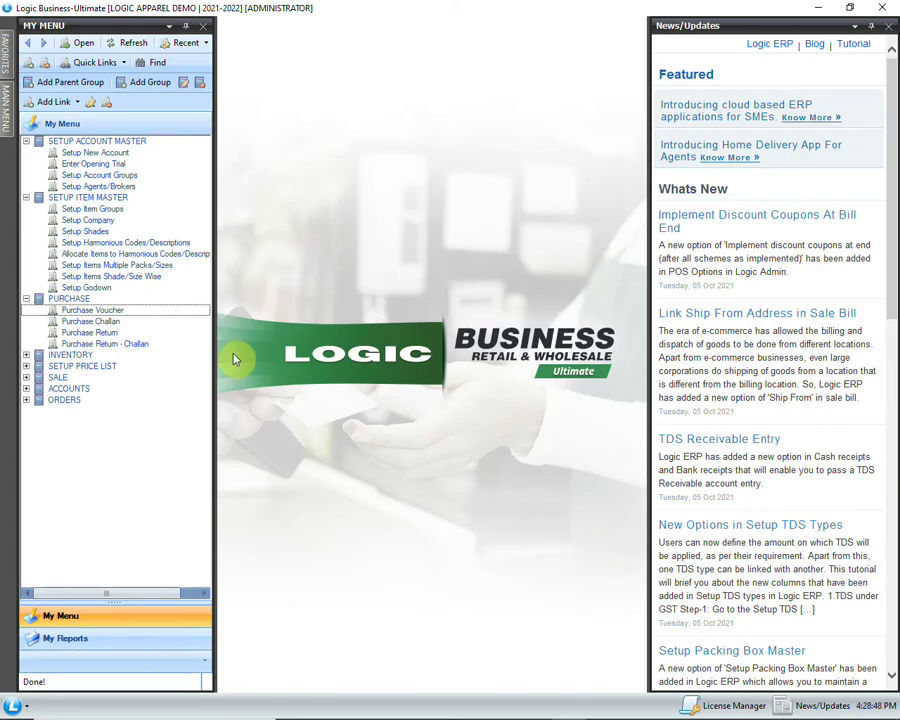
Step: Open saved purchase bill GST-12 for modification through Purchase Search
click(170, 312)
double_click(172, 318)
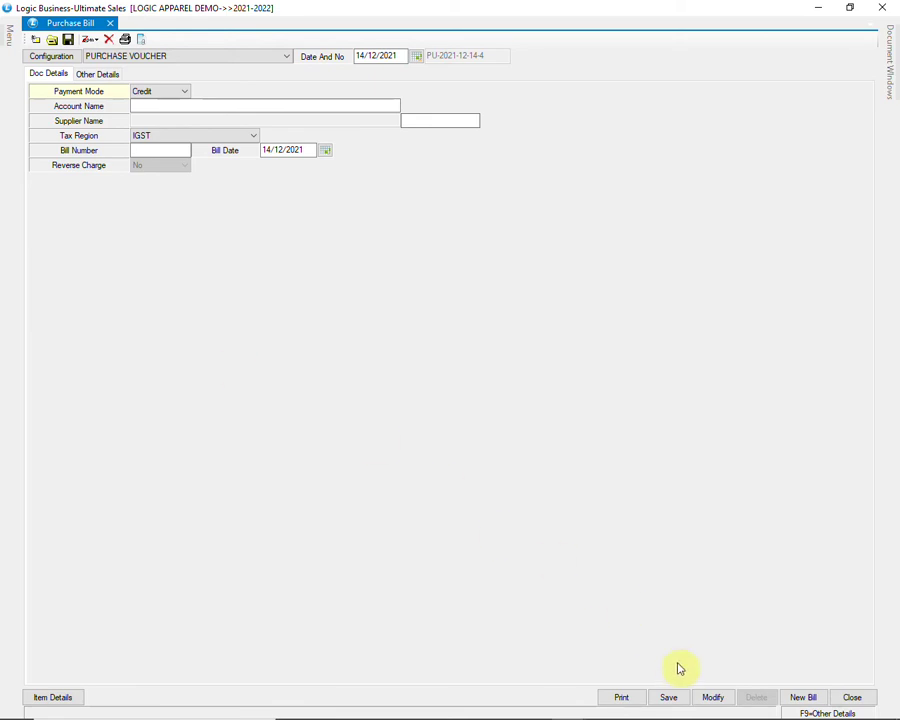
click(713, 700)
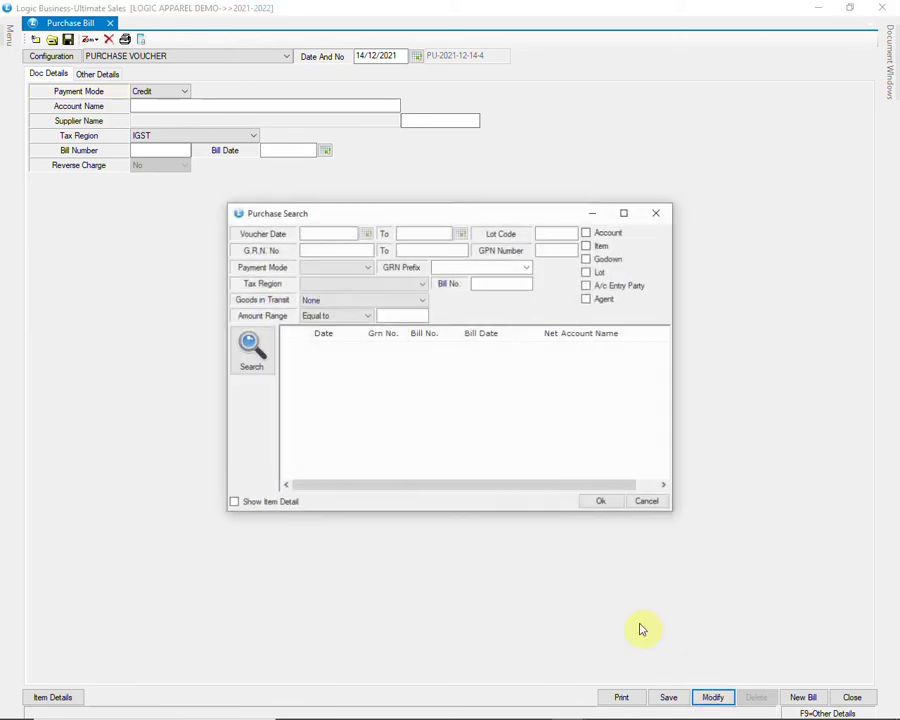
click(263, 355)
drag(664, 356, 674, 474)
click(506, 475)
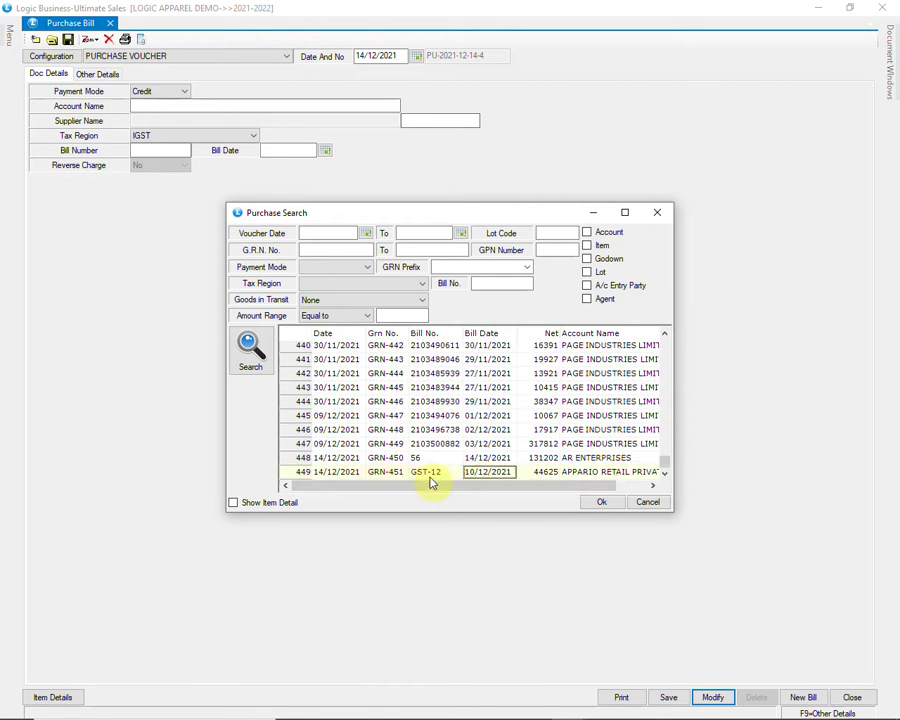
click(601, 503)
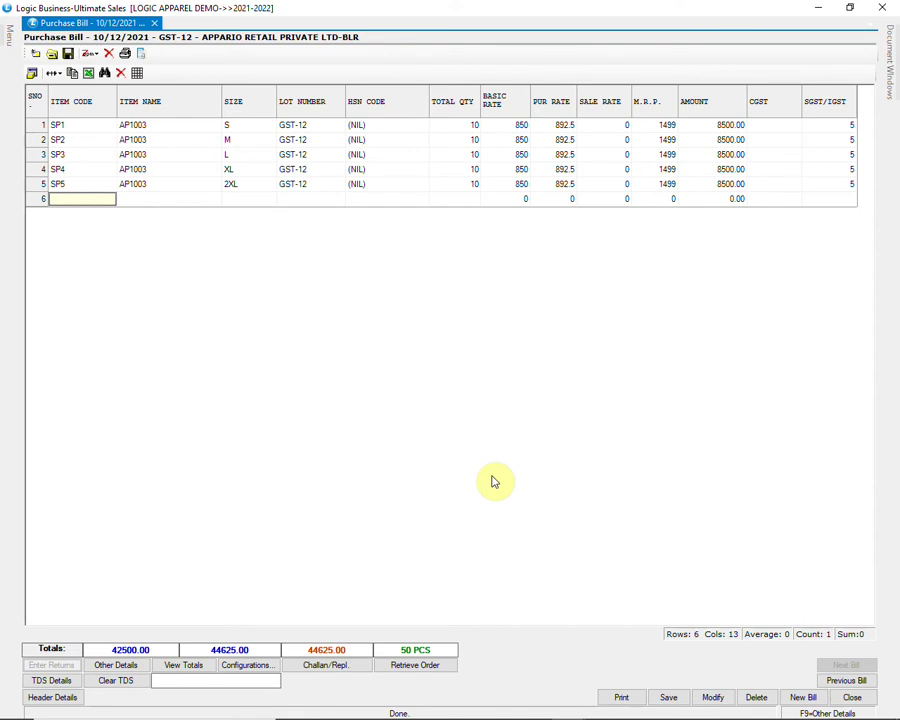
Step: Check GST-12's totals and account-wise debit/credit breakup, then close the bill
click(182, 666)
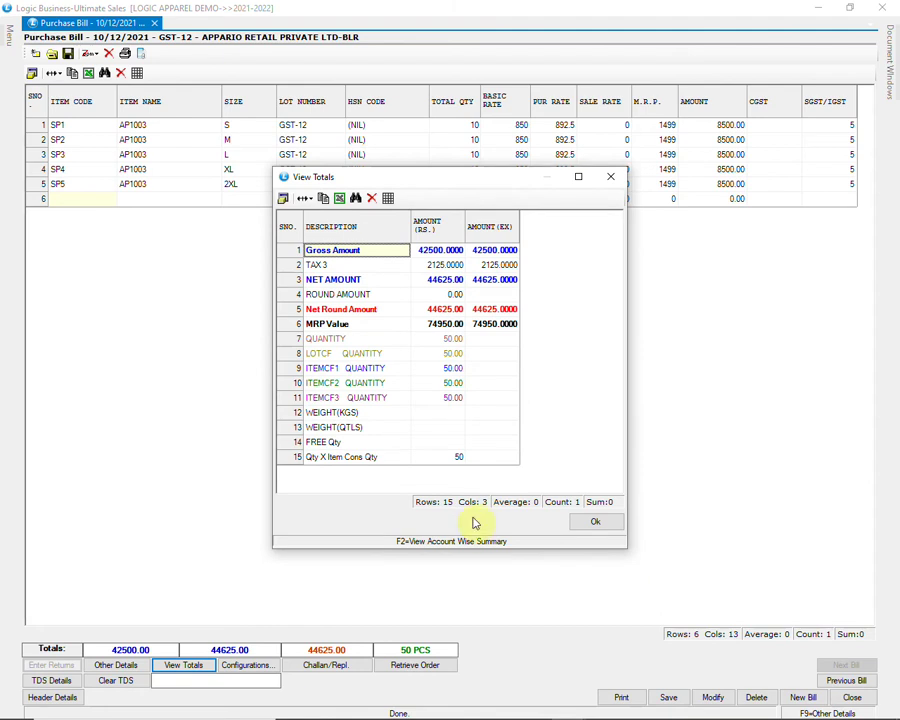
click(574, 541)
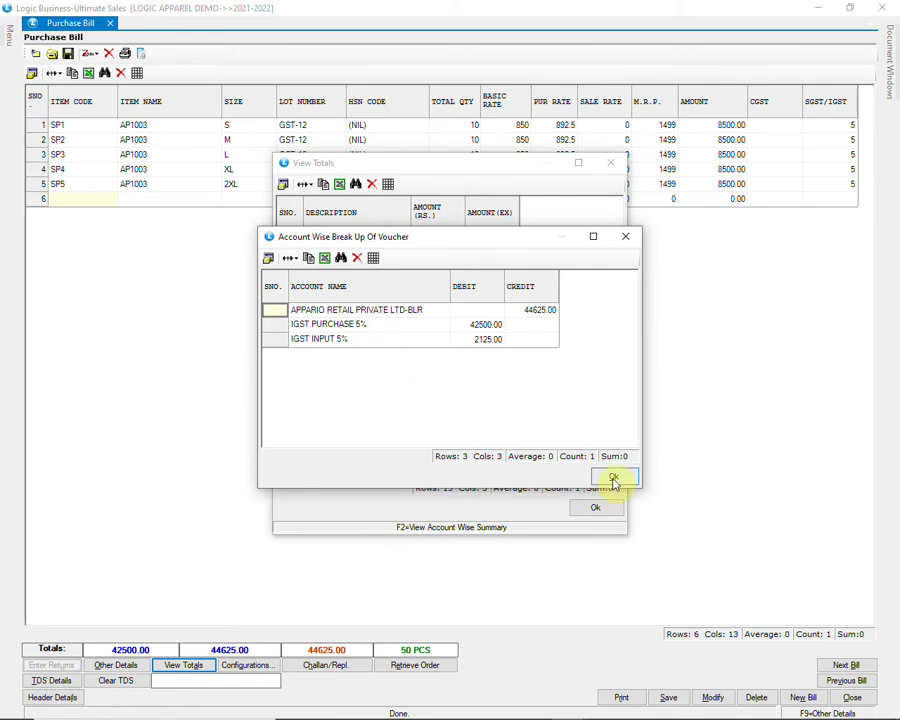
click(614, 478)
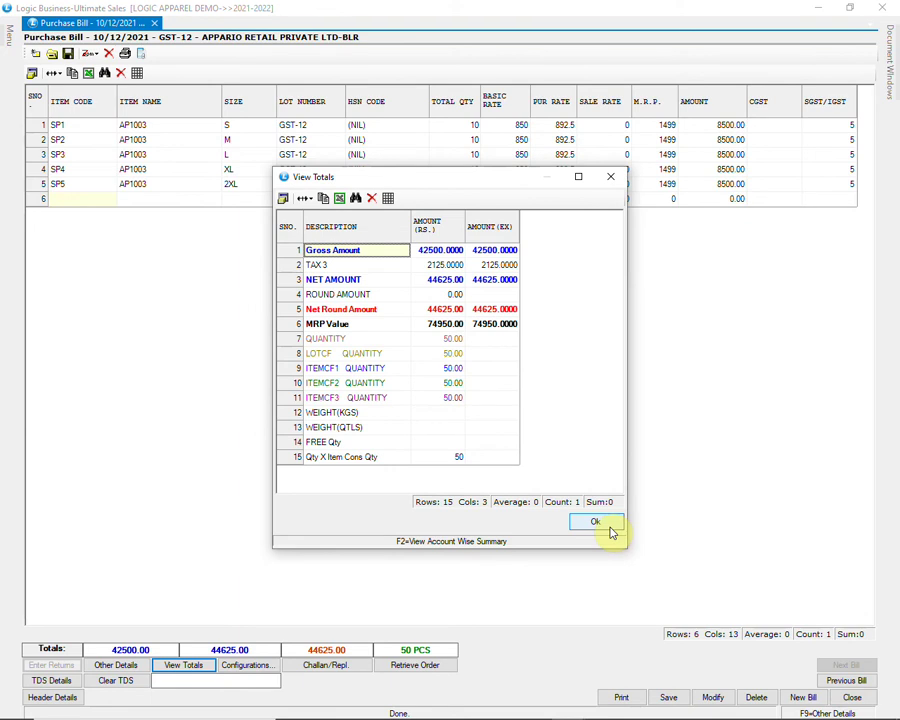
click(612, 530)
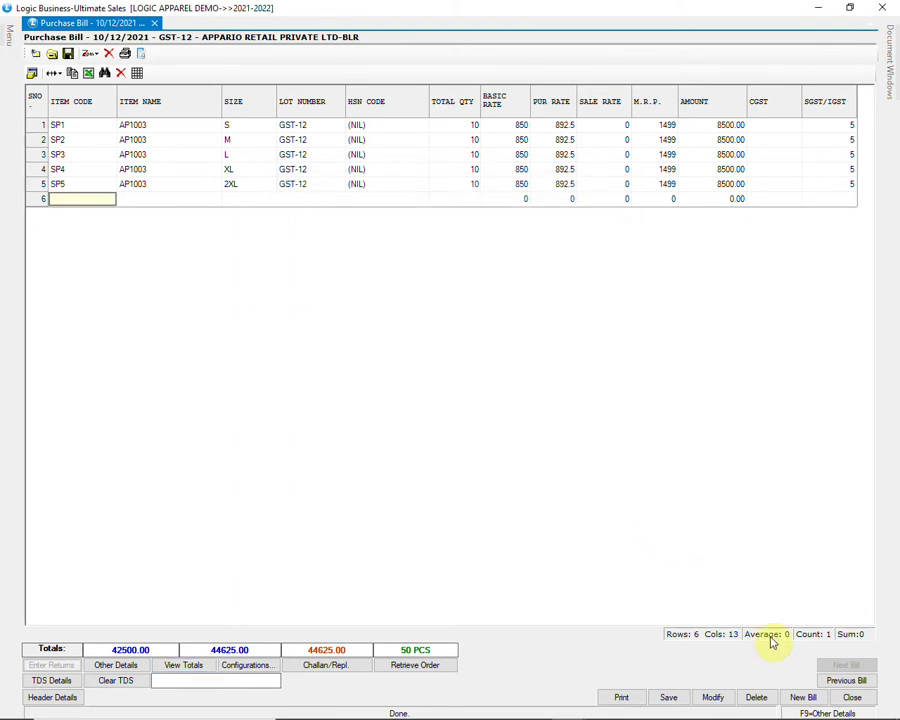
click(846, 703)
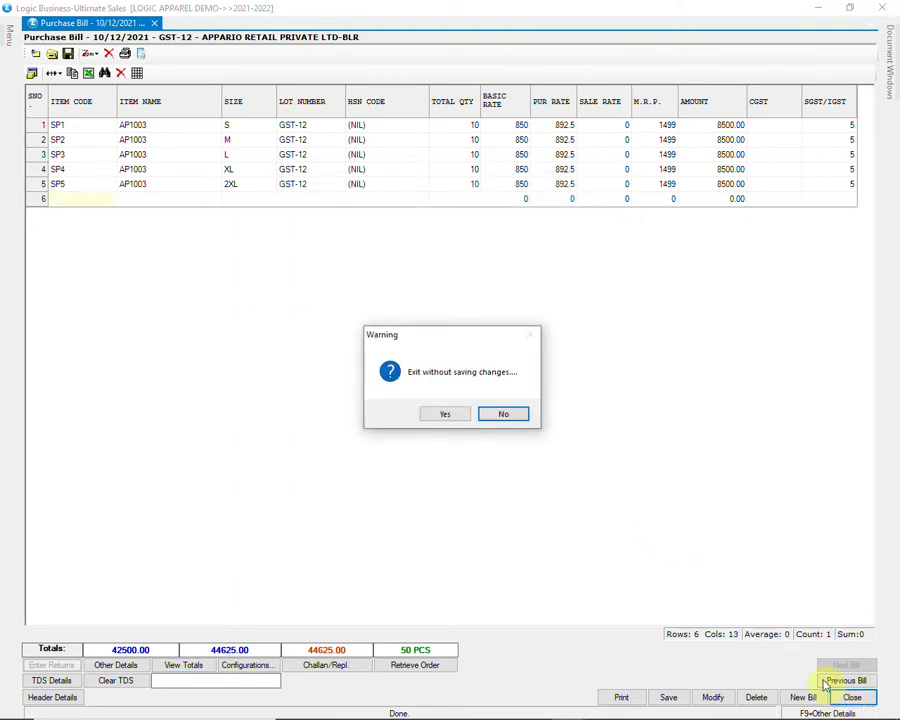
Step: Leave GST-12 unsaved and start a purchase return for account AR ENTERPRISES
click(446, 414)
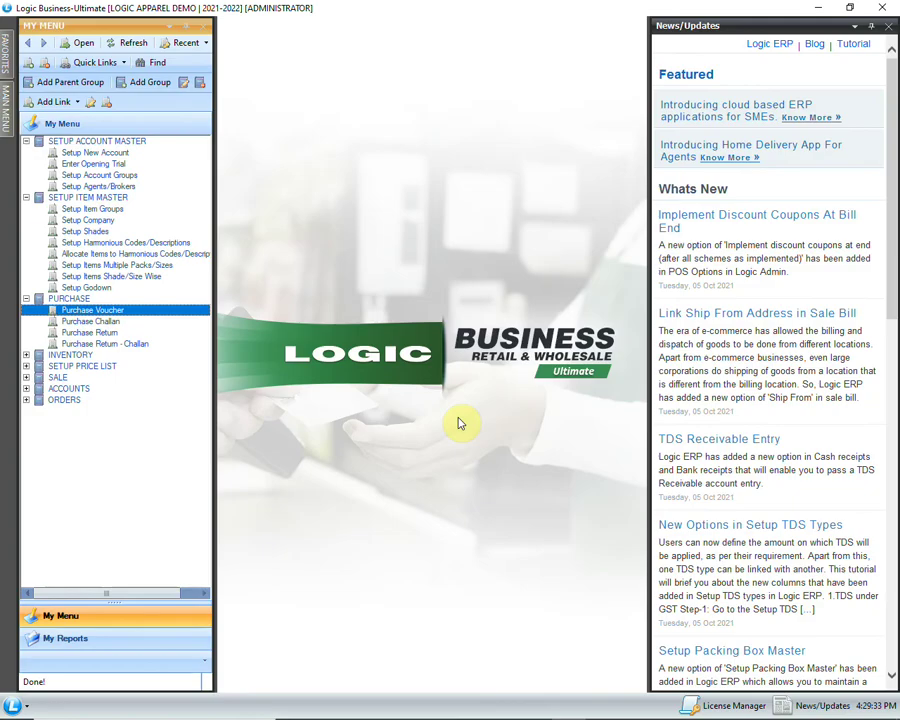
click(164, 334)
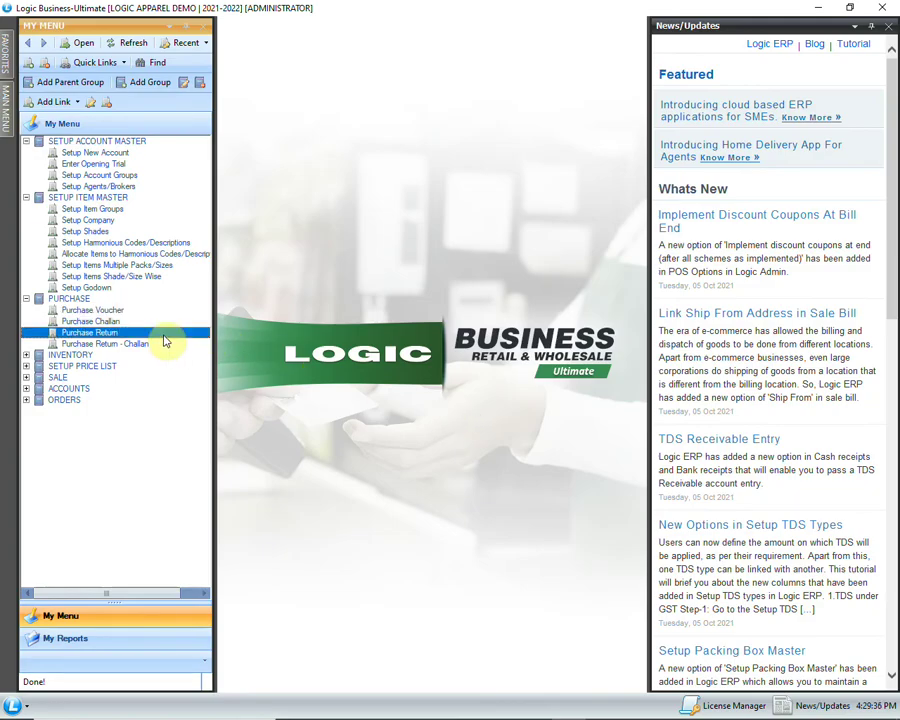
double_click(165, 340)
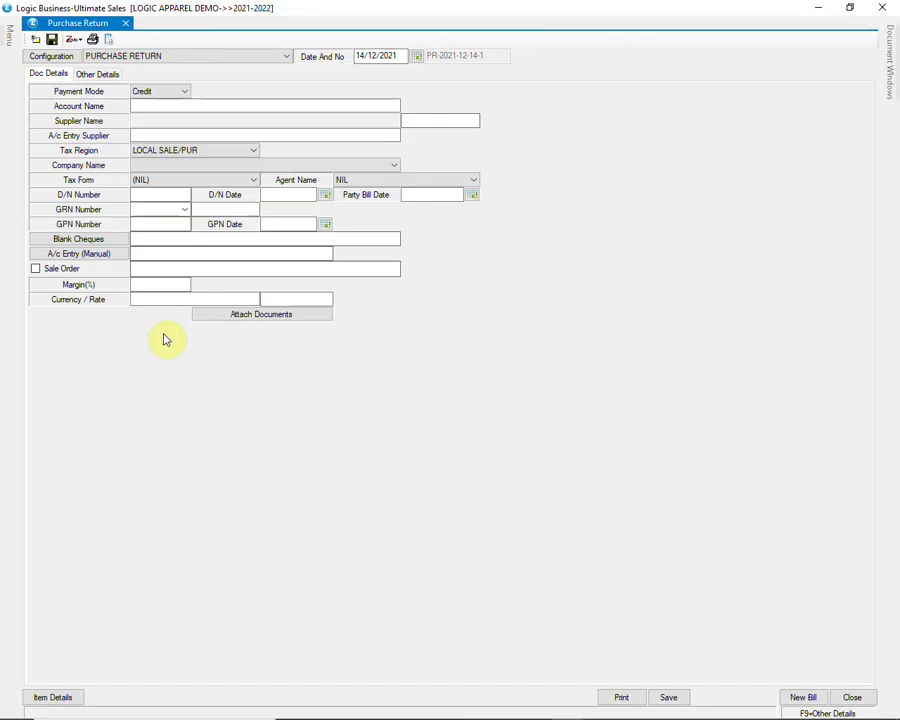
key(Return)
key(Return)
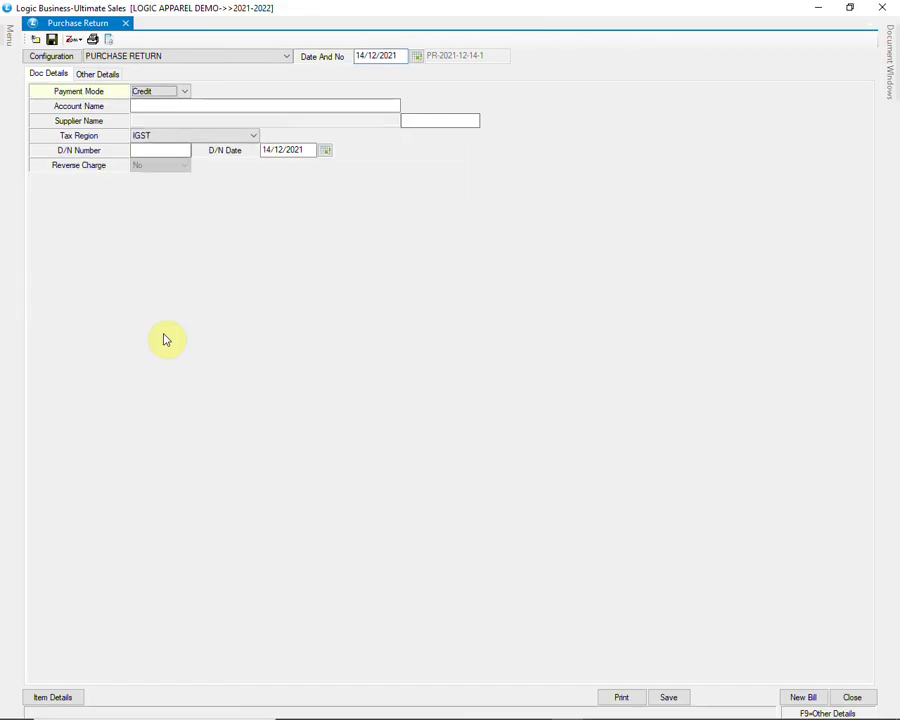
text(A)
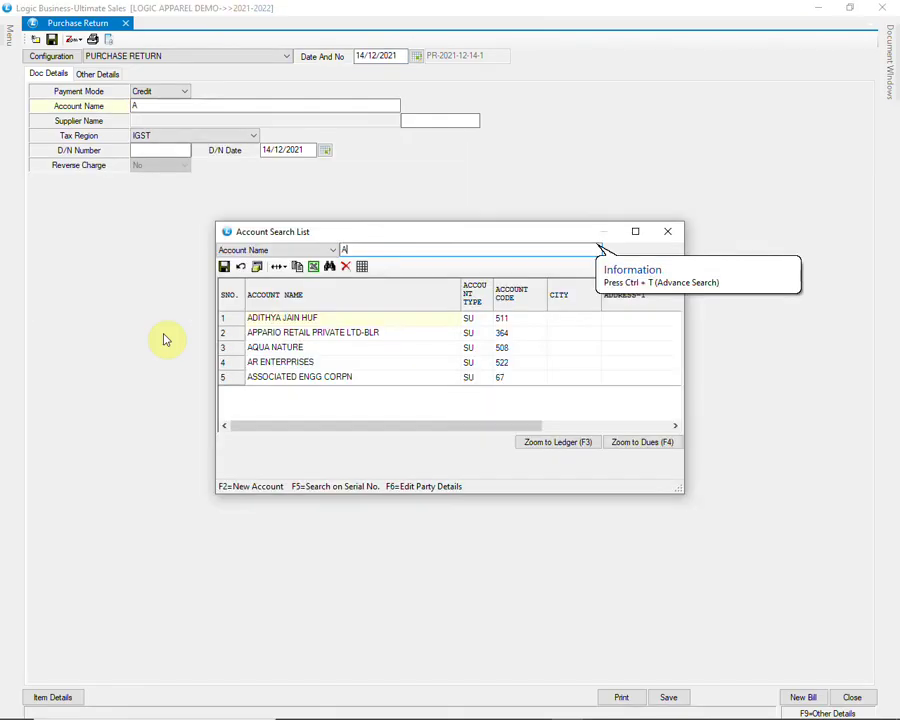
text(R)
key(Down)
key(Return)
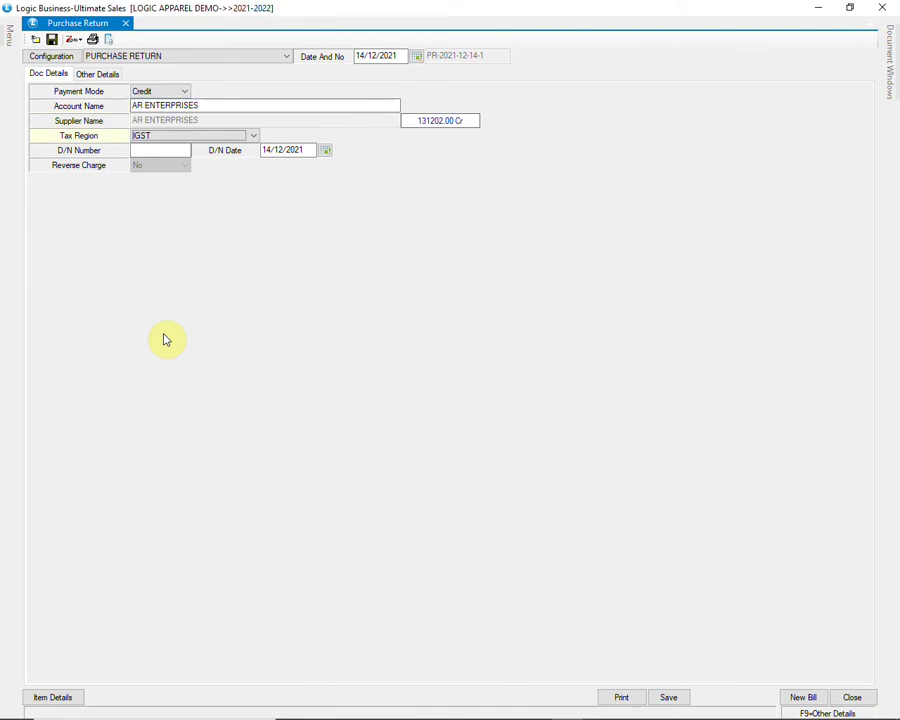
Step: Set tax region CGST/SGST and accept debit note number 1 dated 14/12/2021
key(Return)
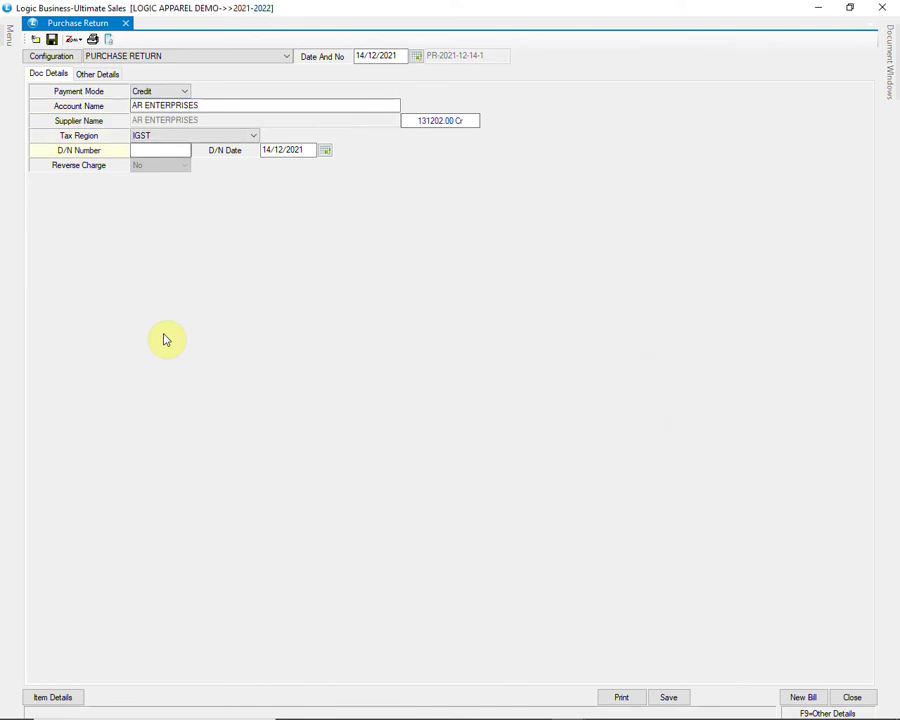
click(242, 137)
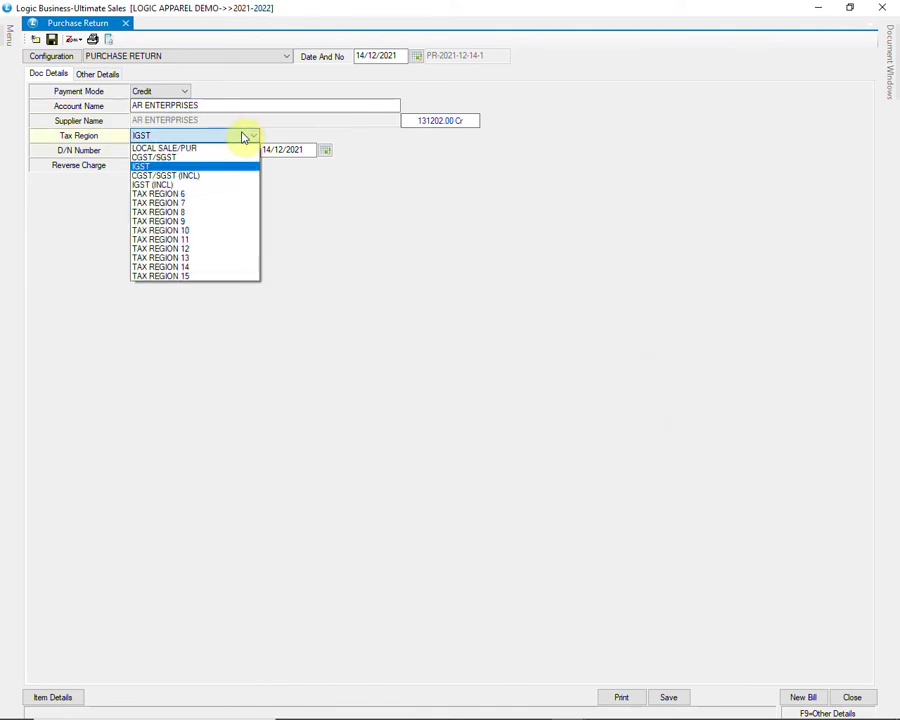
click(225, 158)
key(Return)
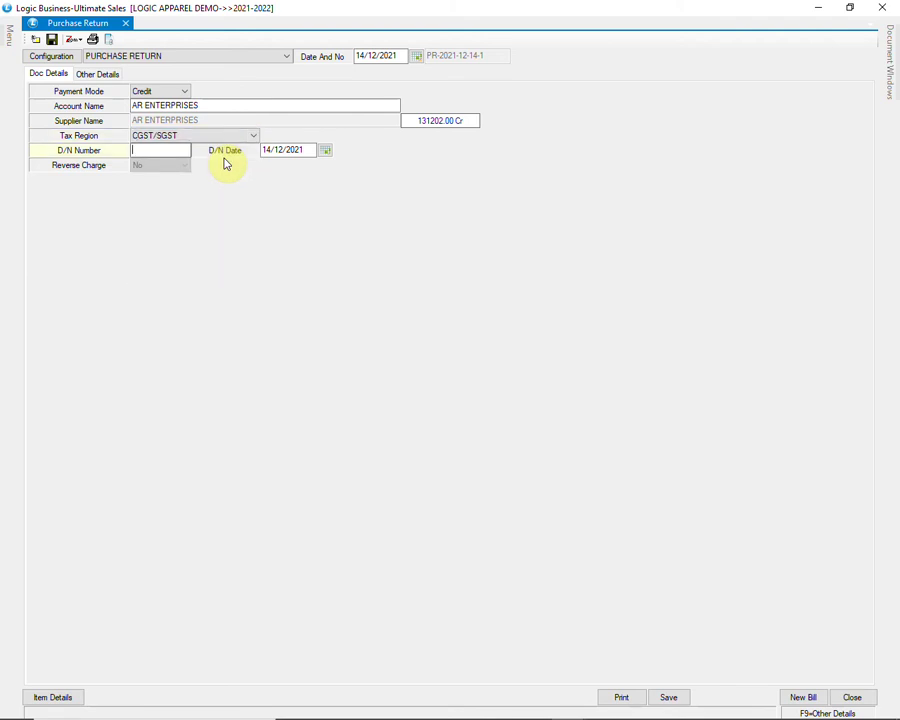
key(Return)
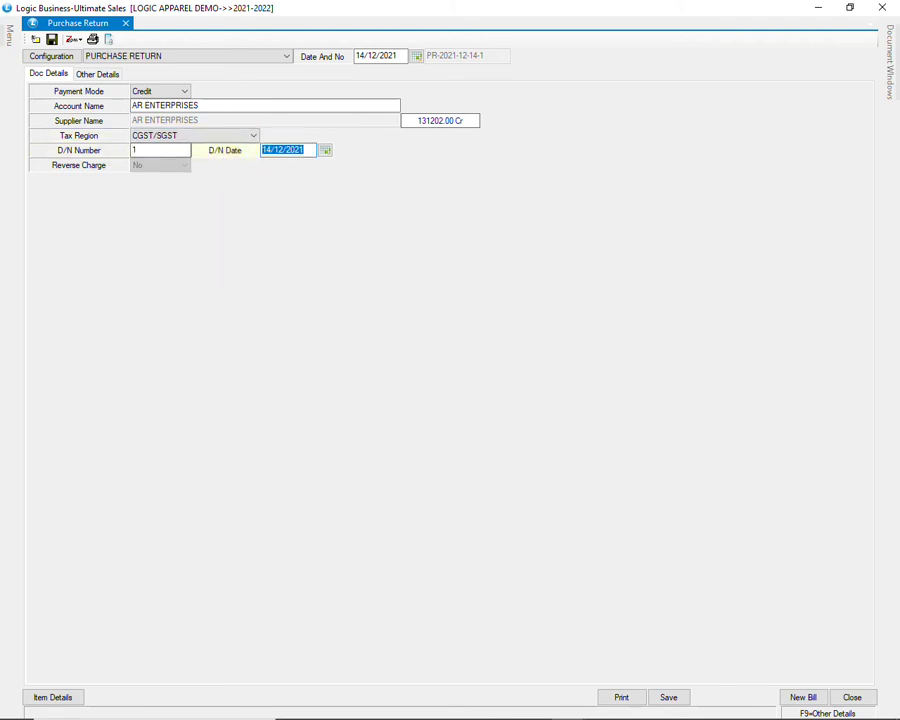
key(Return)
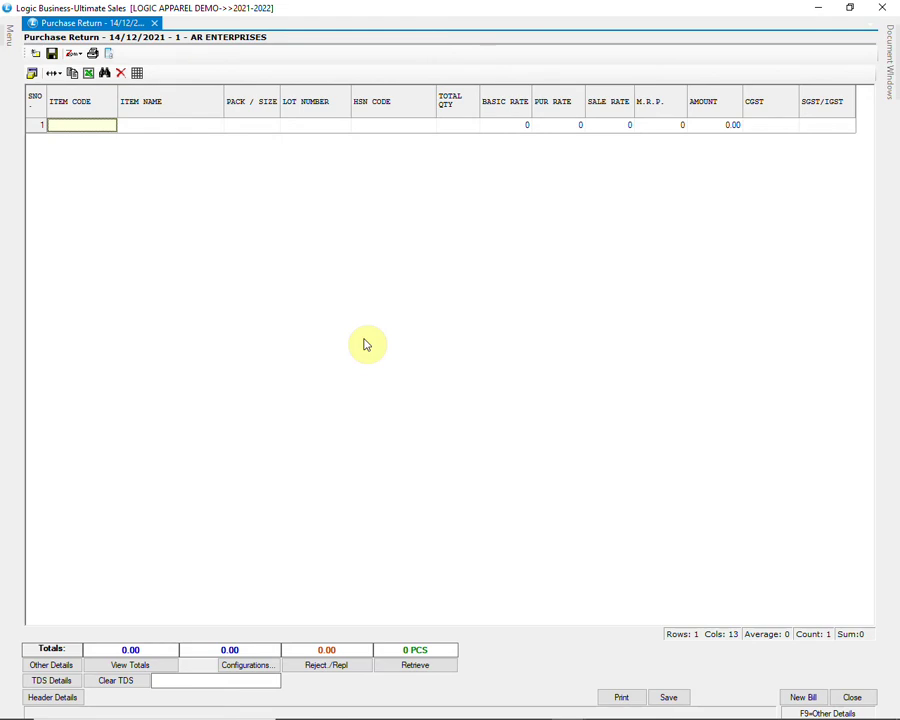
Step: Enter item AD14 with quantity 5 and item AD13 with quantity 2
text(AD14)
key(Return)
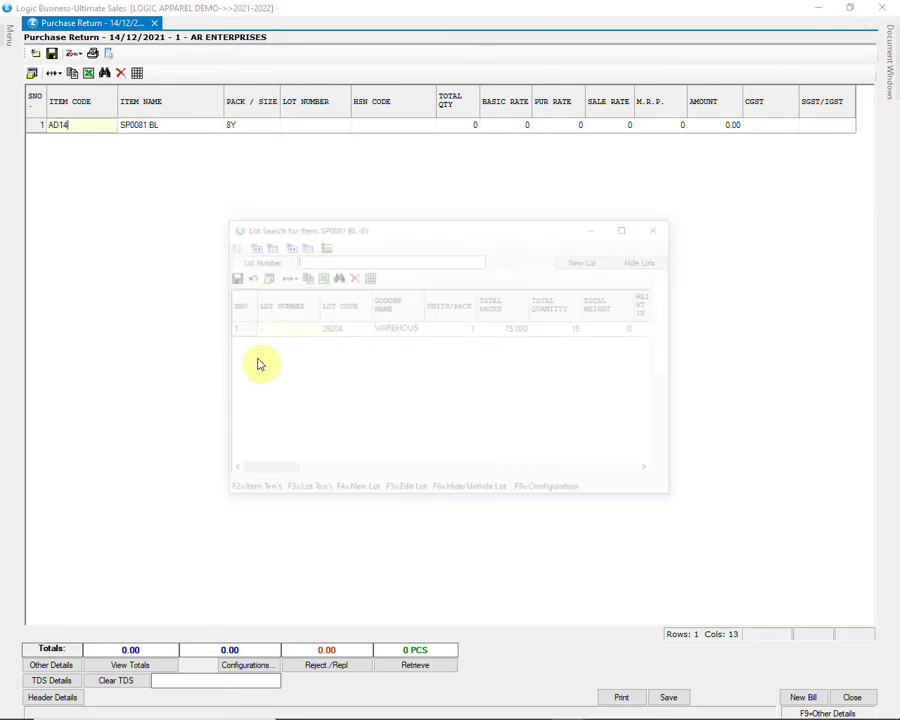
key(Return)
text(5)
key(Return)
key(Return)
key(Return)
key(Return)
text(AD13)
key(Return)
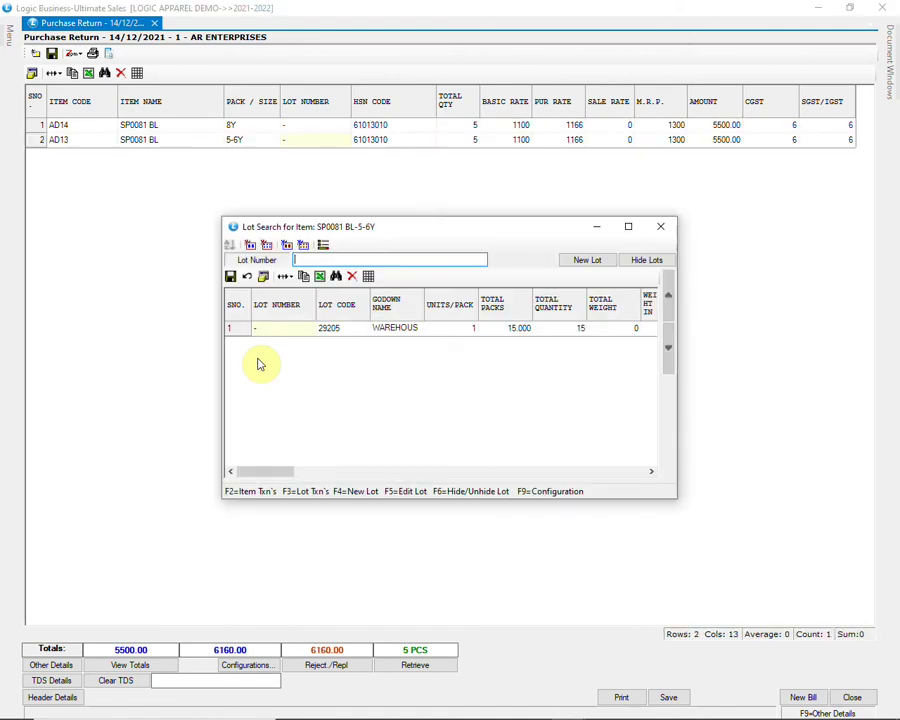
key(Down)
key(Return)
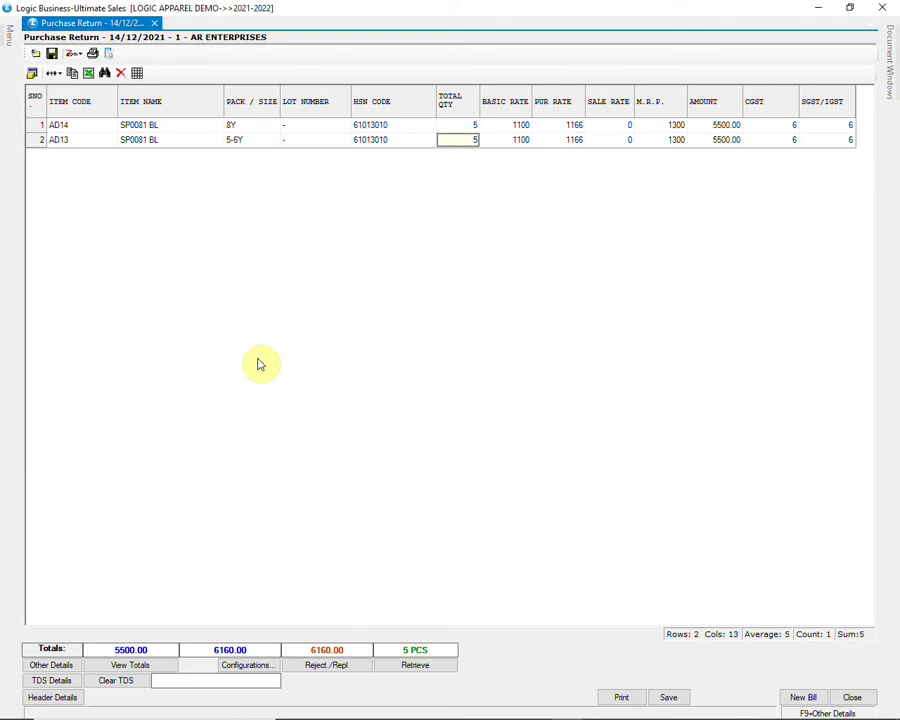
text(2)
key(Return)
key(Return)
key(Return)
key(Return)
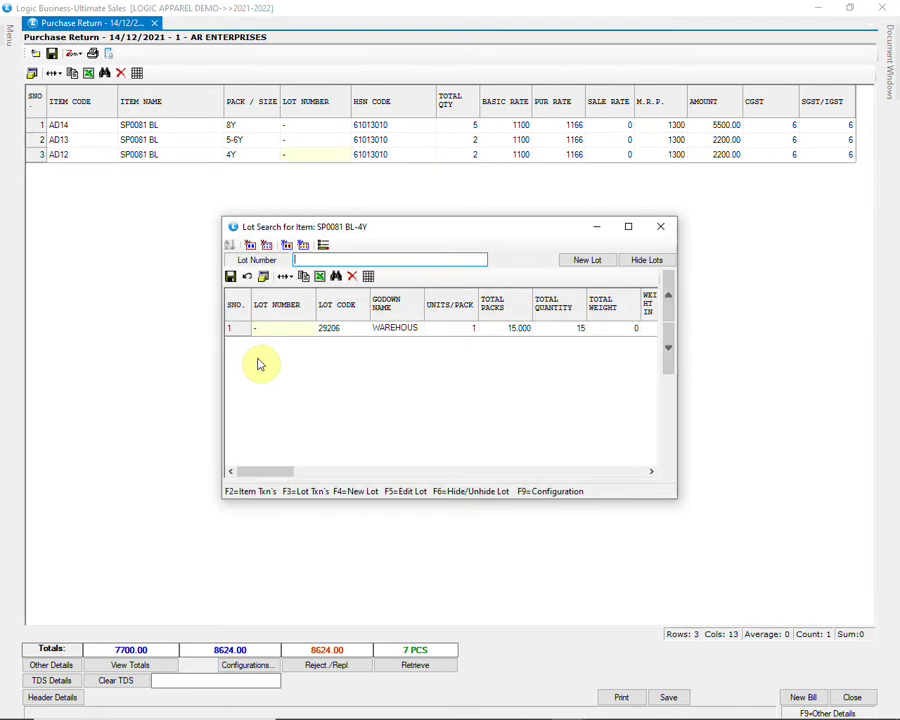
Step: Remove the AD12 row and save the return: 7 pieces totalling 8624.00
click(662, 229)
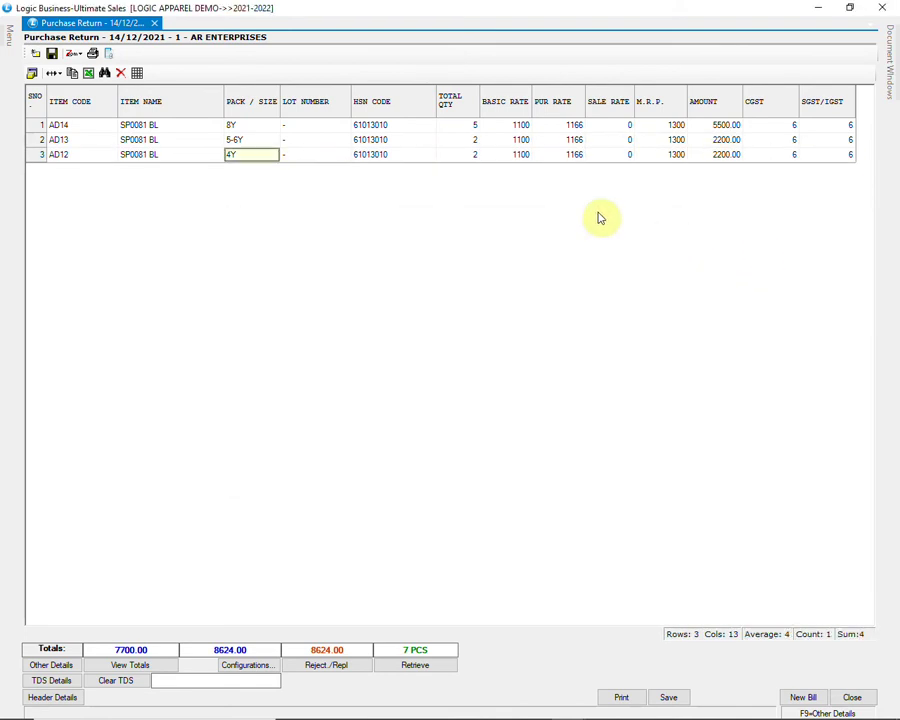
click(316, 143)
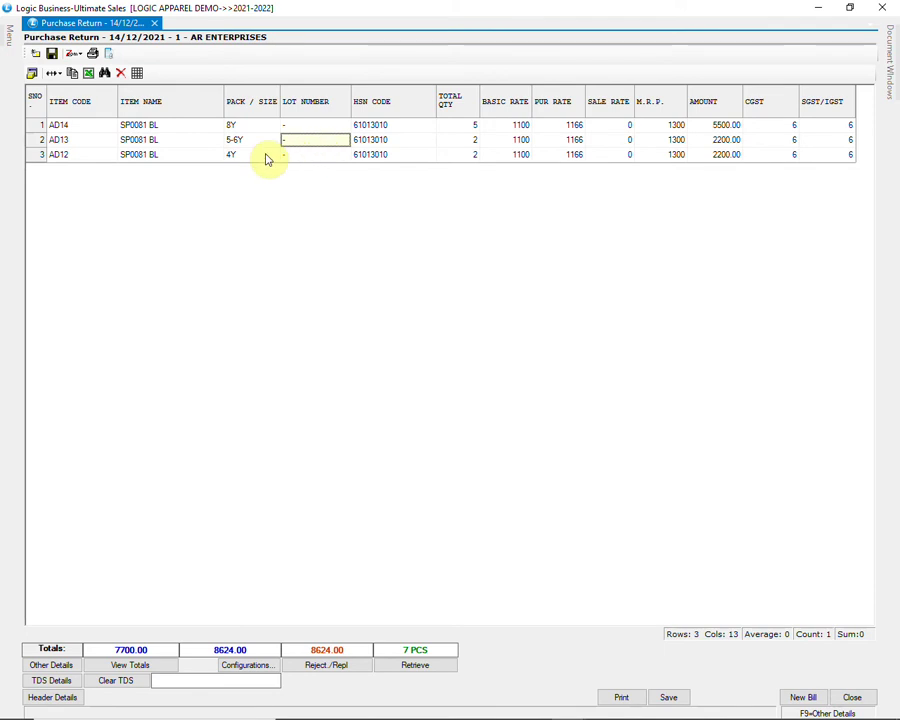
click(265, 157)
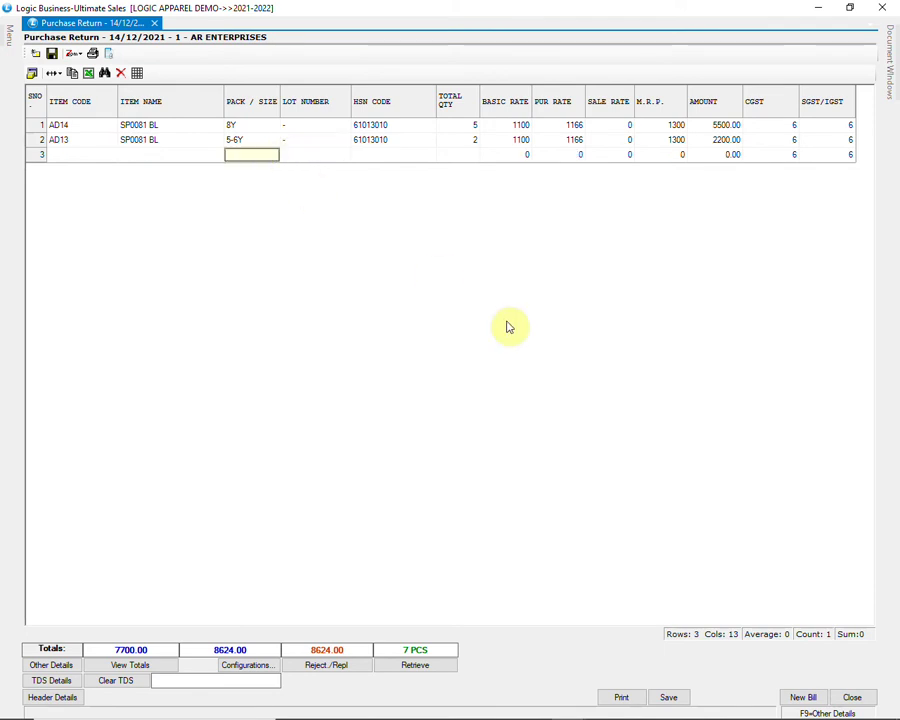
click(669, 697)
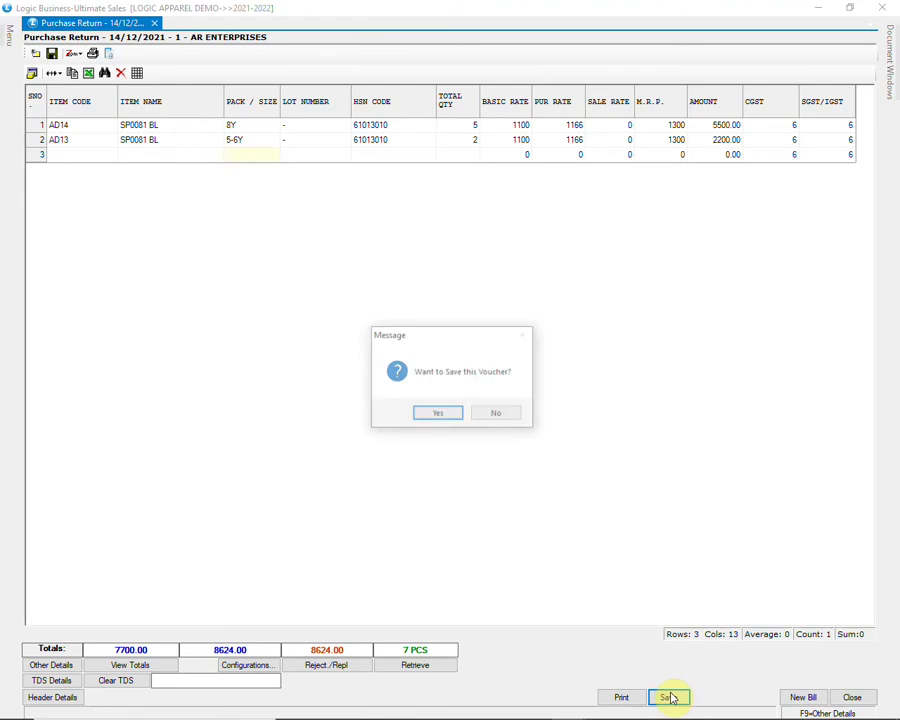
click(438, 416)
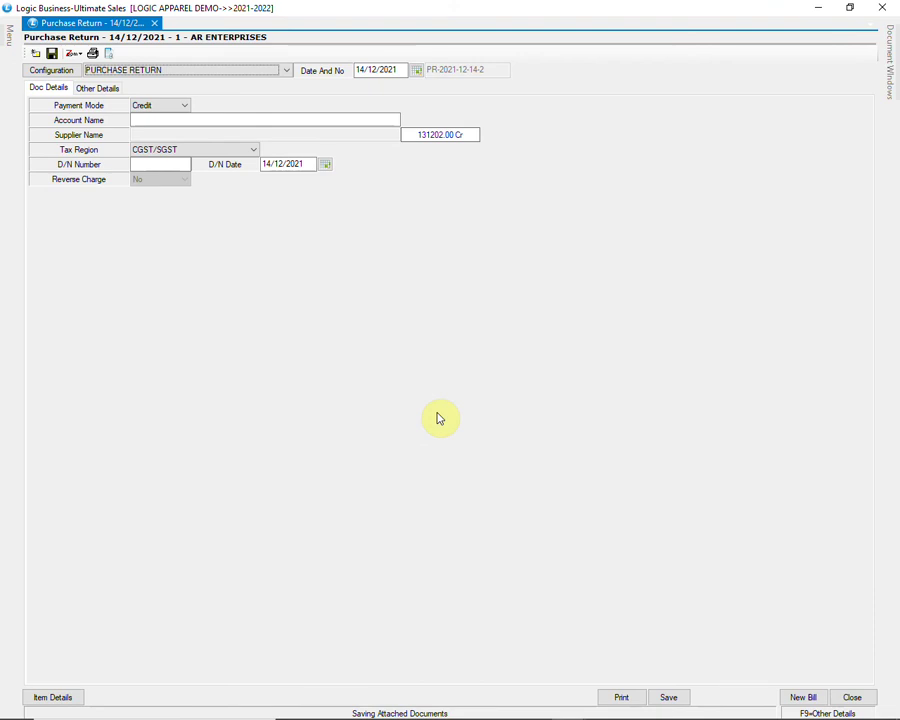
Step: Close the purchase return and open Inventory's godown-wise stock transfer form
click(848, 697)
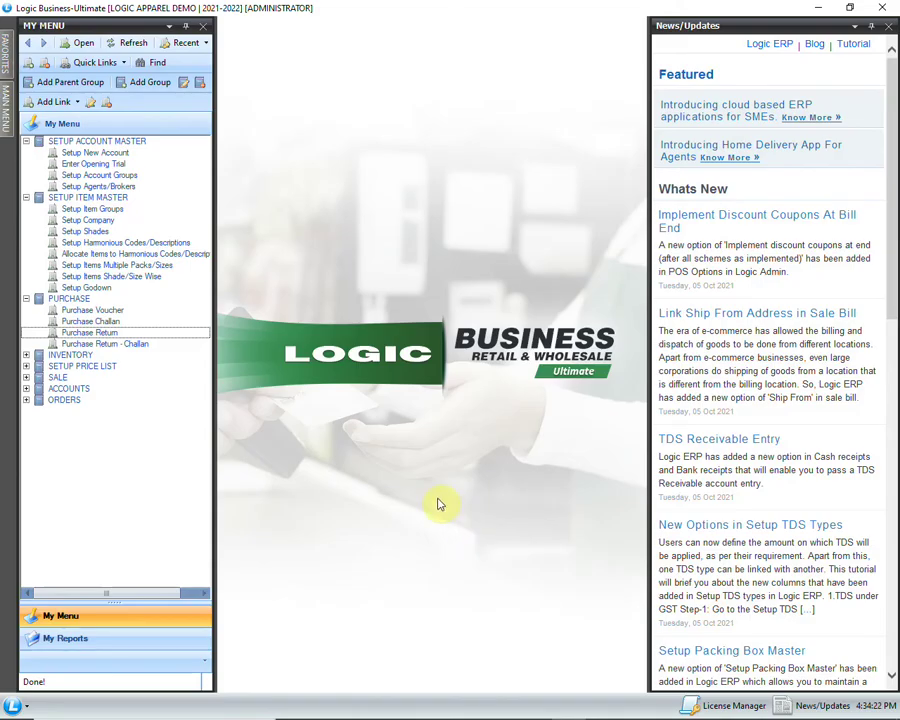
click(191, 336)
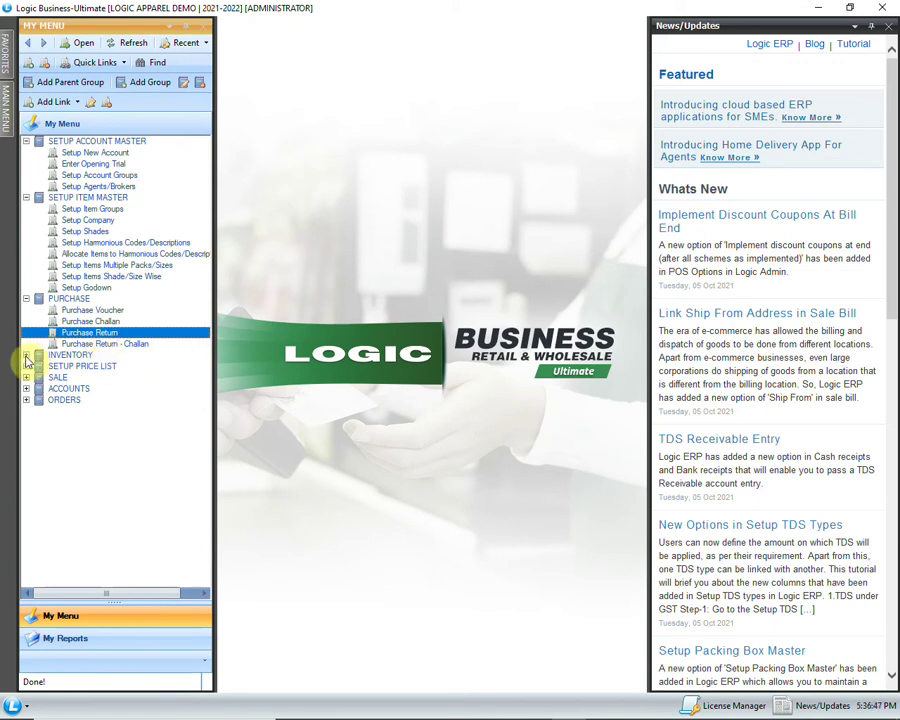
click(26, 355)
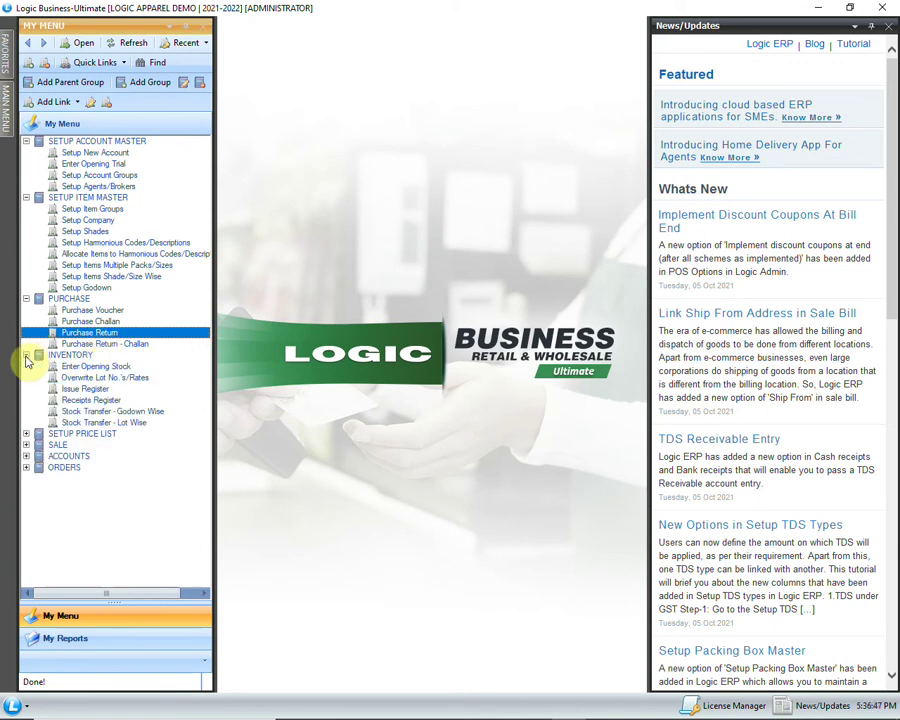
click(185, 414)
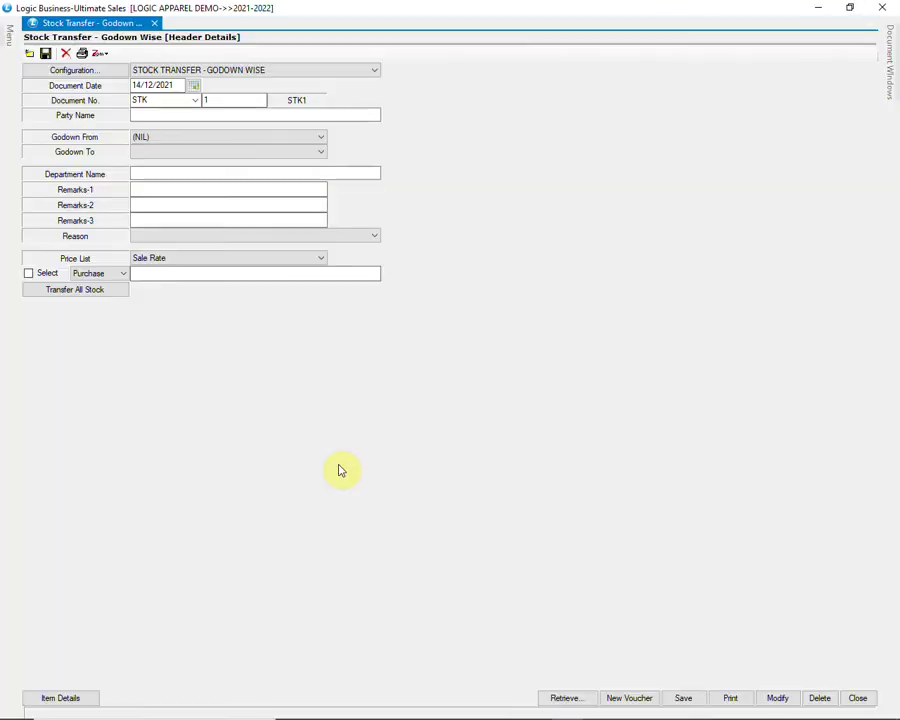
Step: Set transfer STK 1 from WAREHOUSE to STORE, declining Transfer All Stock
key(Return)
key(Return)
key(Return)
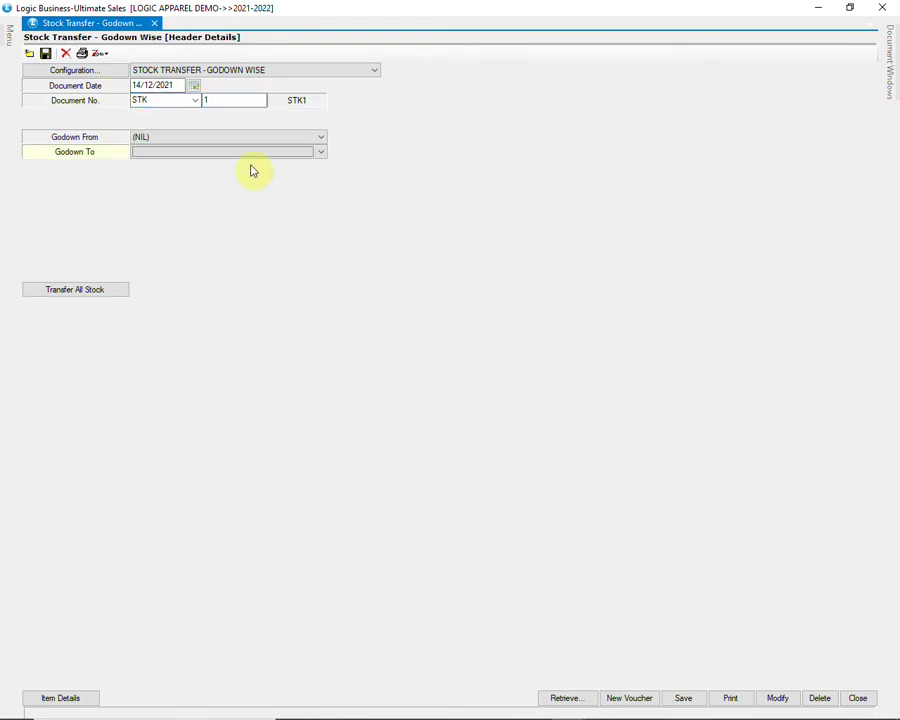
click(258, 138)
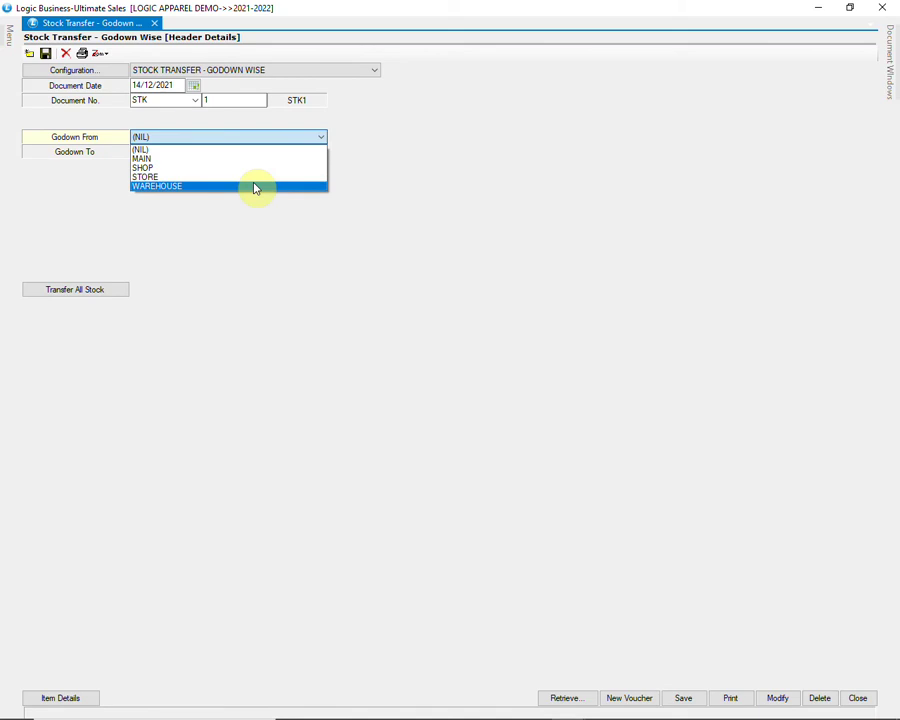
click(255, 187)
key(Return)
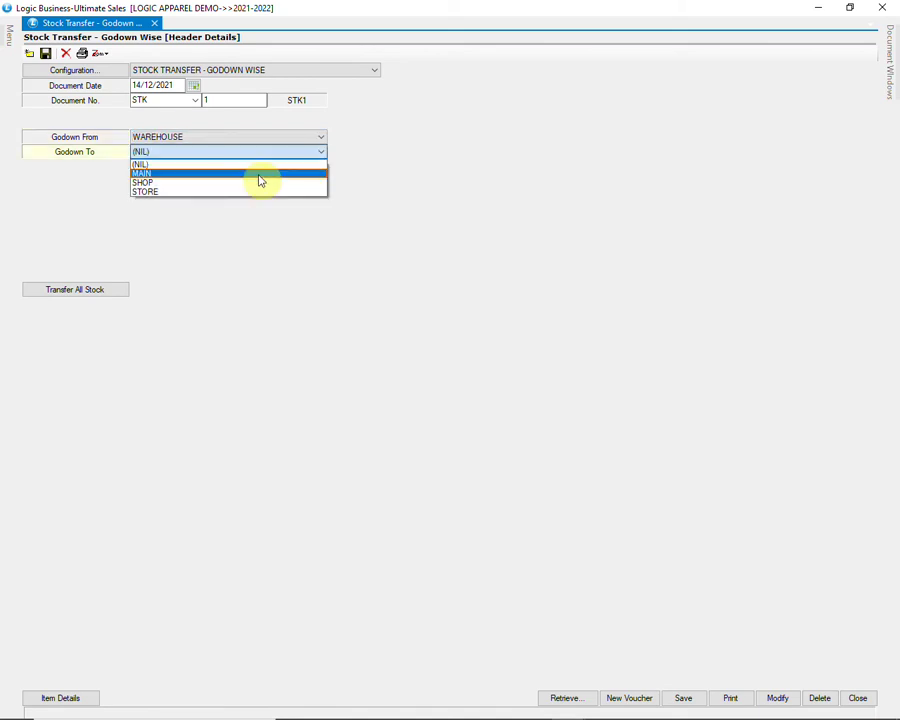
key(Down)
key(Down)
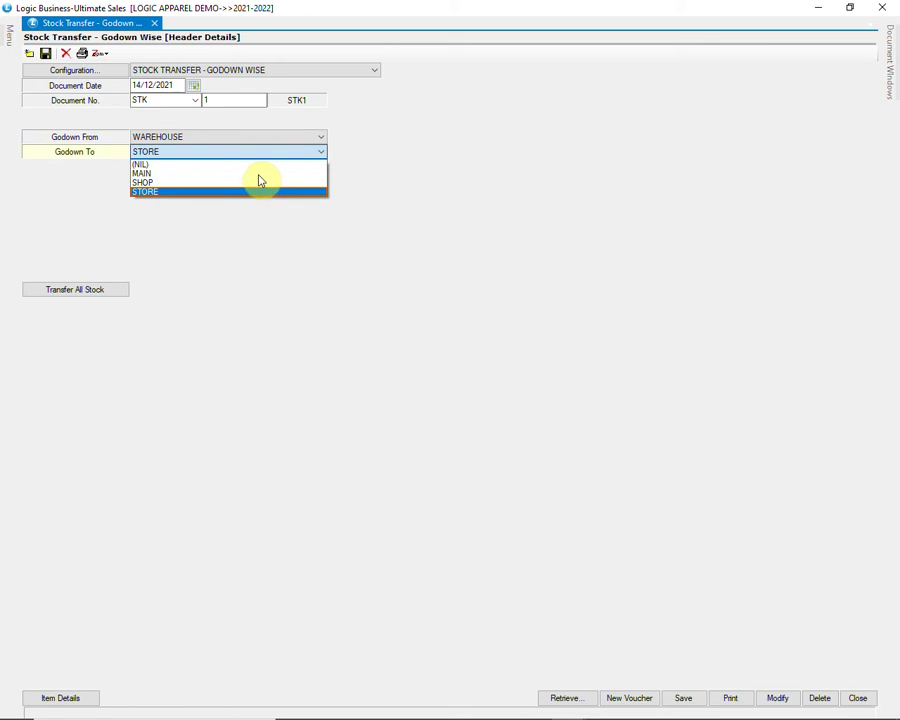
key(Return)
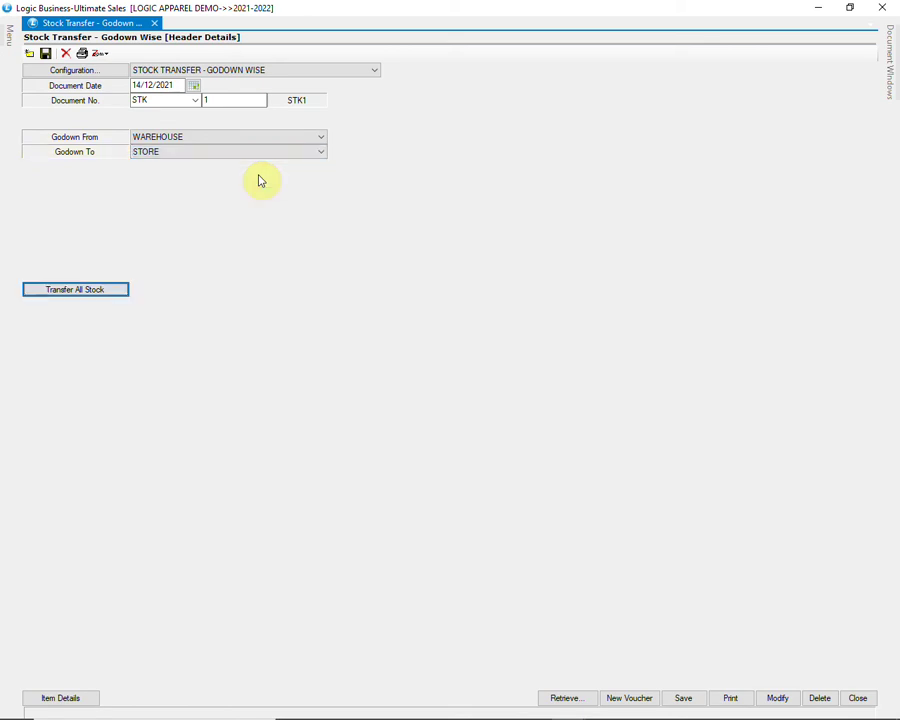
click(100, 295)
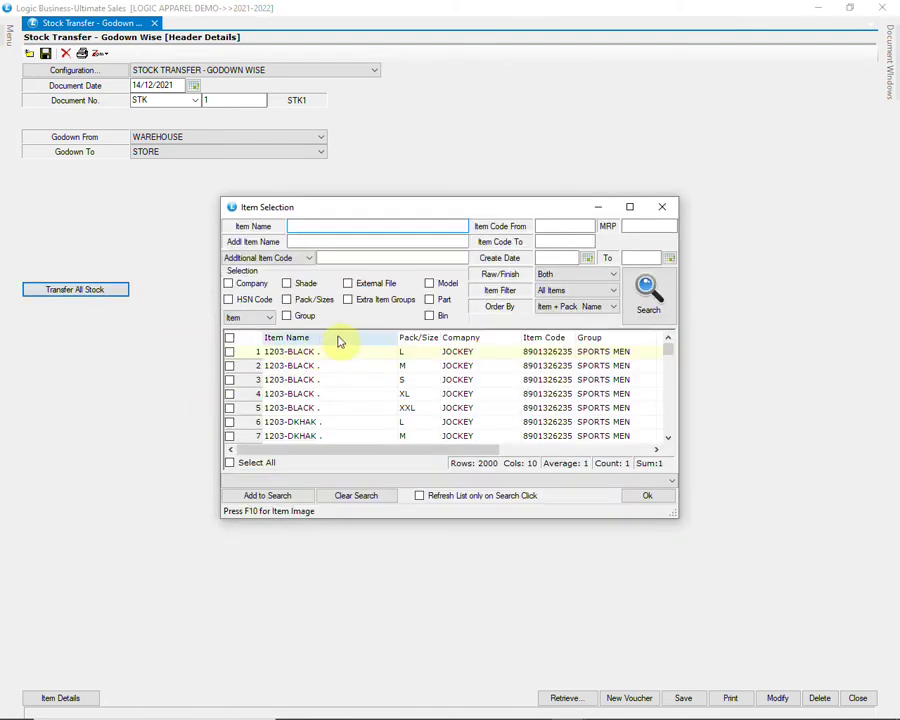
click(647, 497)
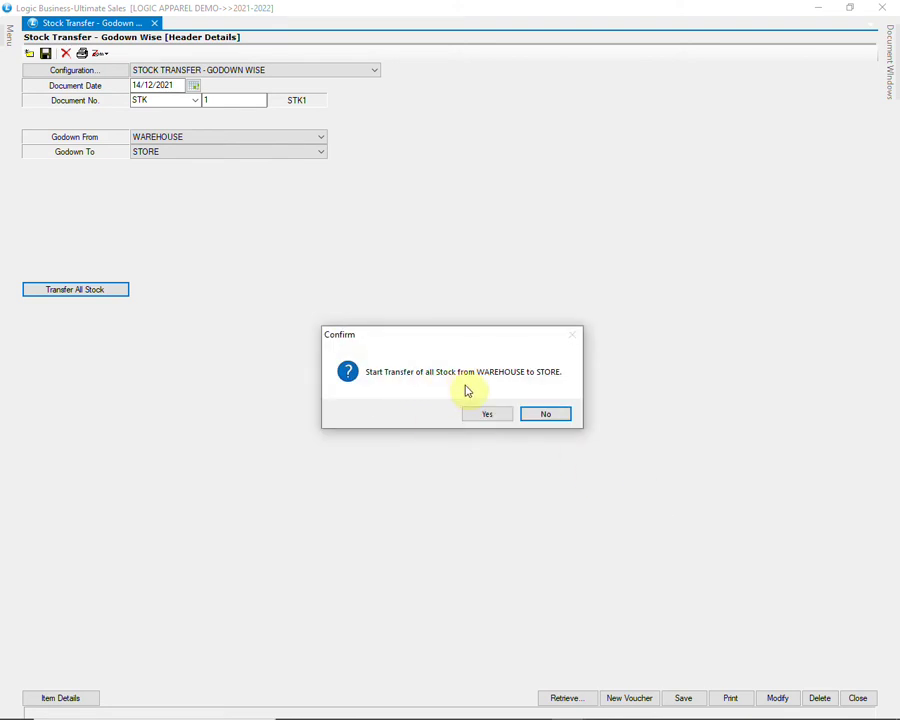
click(537, 417)
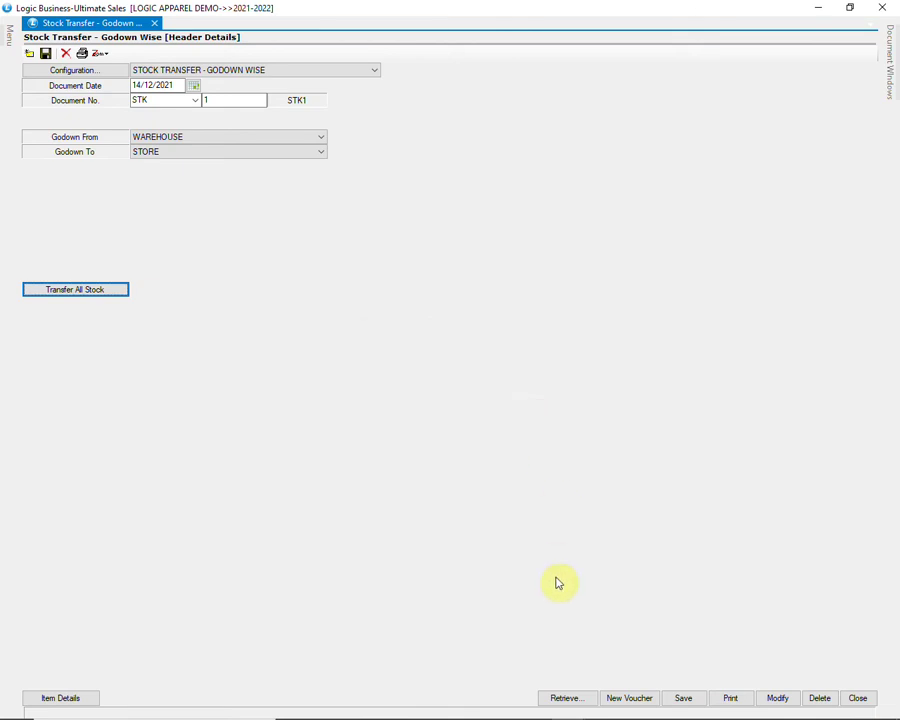
click(567, 702)
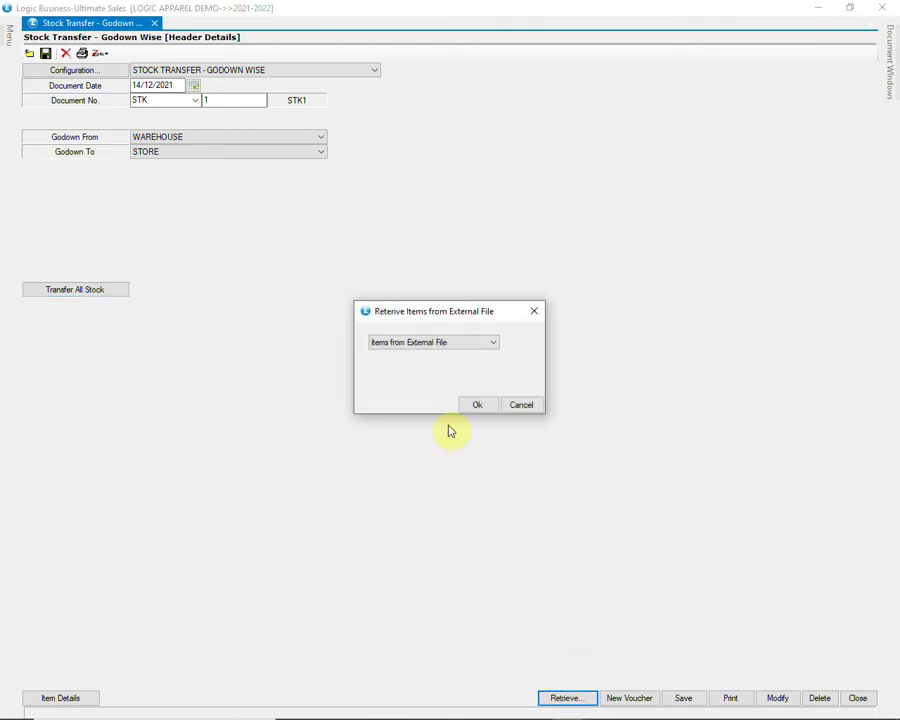
Step: Choose Items from External File in EXCEL format, then cancel file selection and close Import Barcodes
click(475, 347)
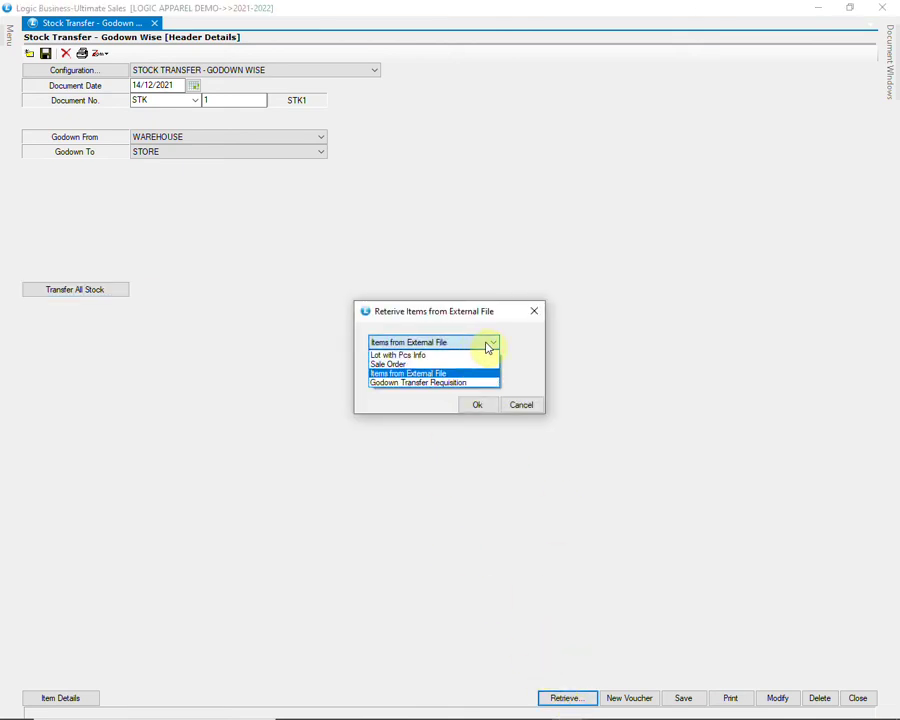
click(487, 347)
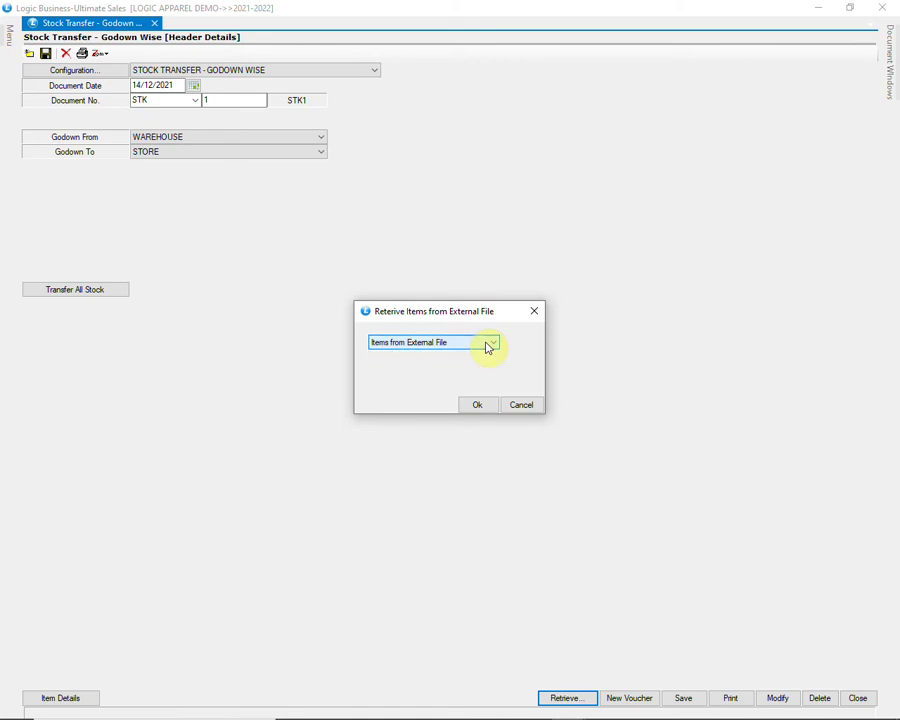
click(477, 405)
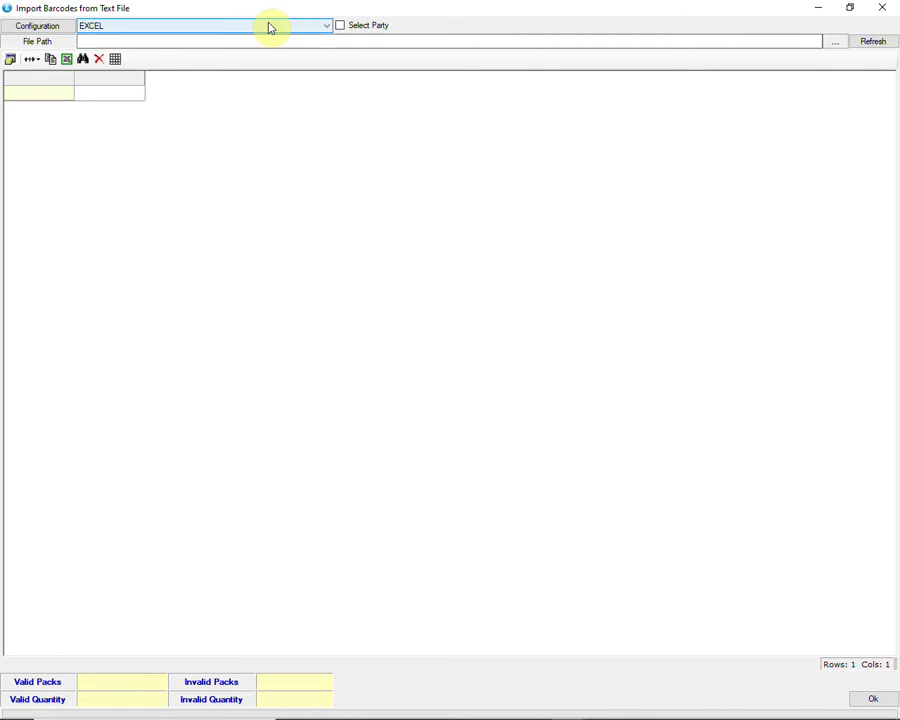
click(270, 27)
click(270, 27)
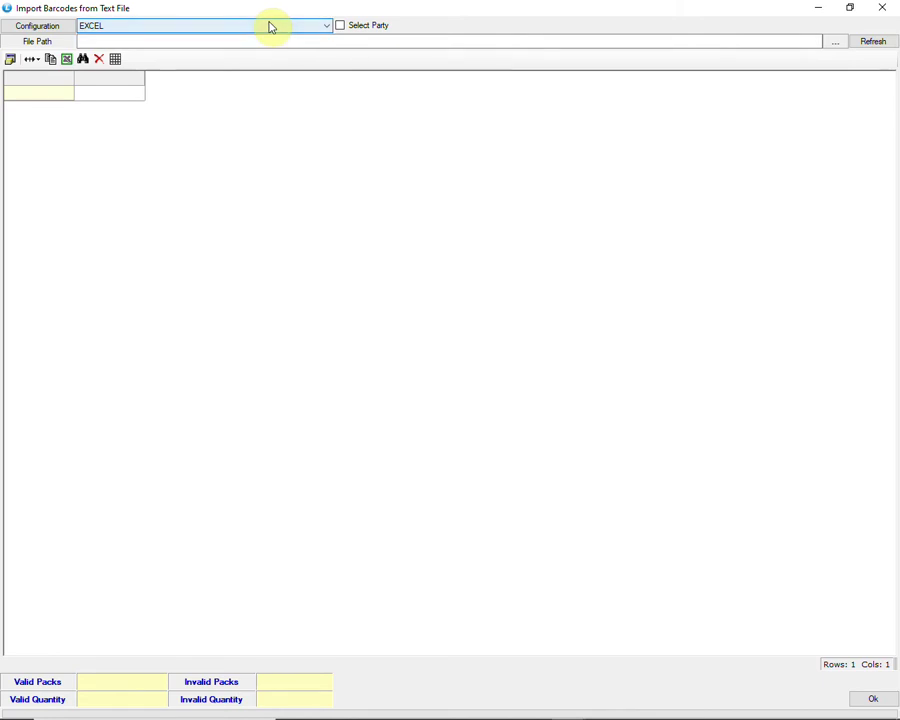
click(836, 46)
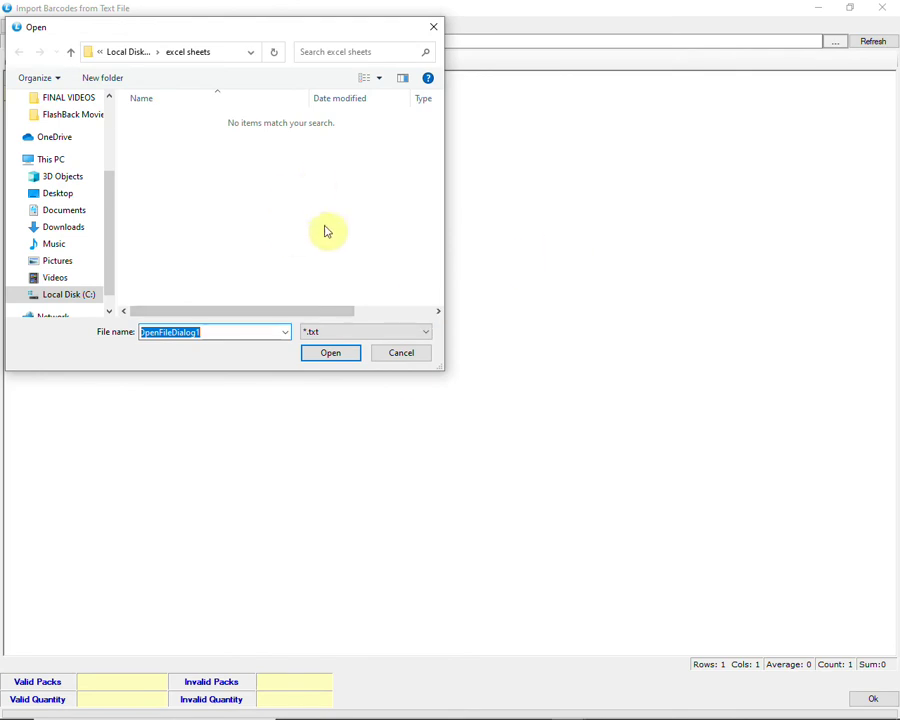
click(406, 354)
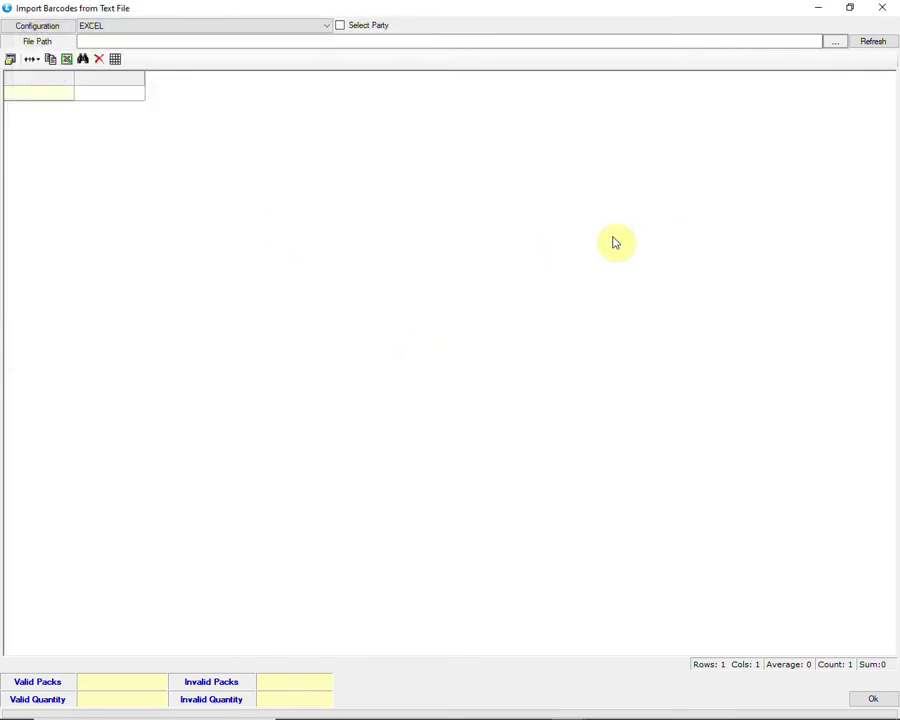
click(872, 698)
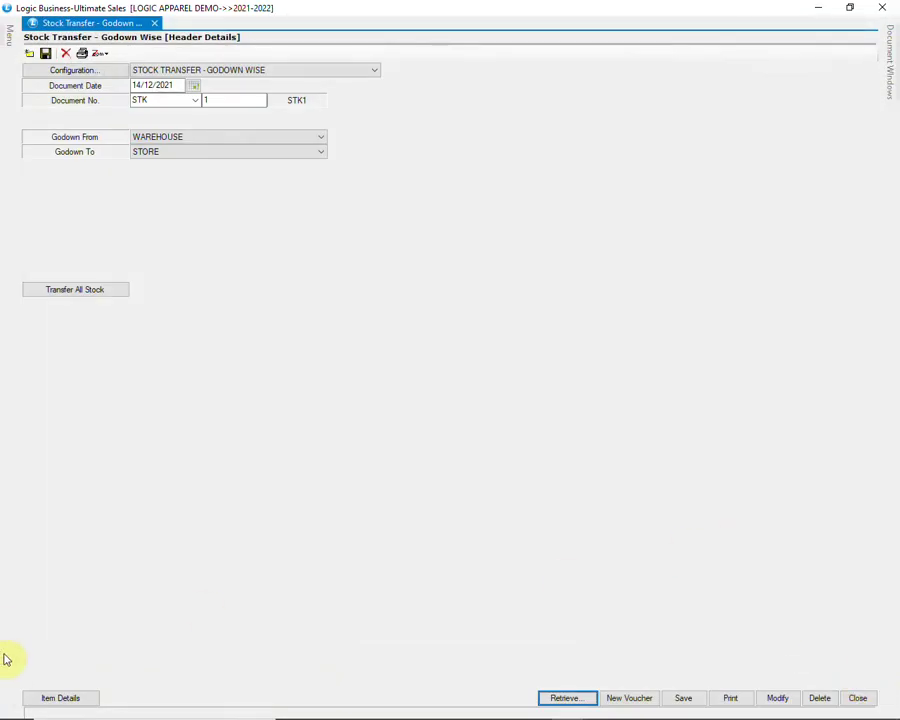
Step: Add 8 pieces of item AD13 (SP0081 BL, 5-6Y) at 1100, totalling 8800.00
click(60, 698)
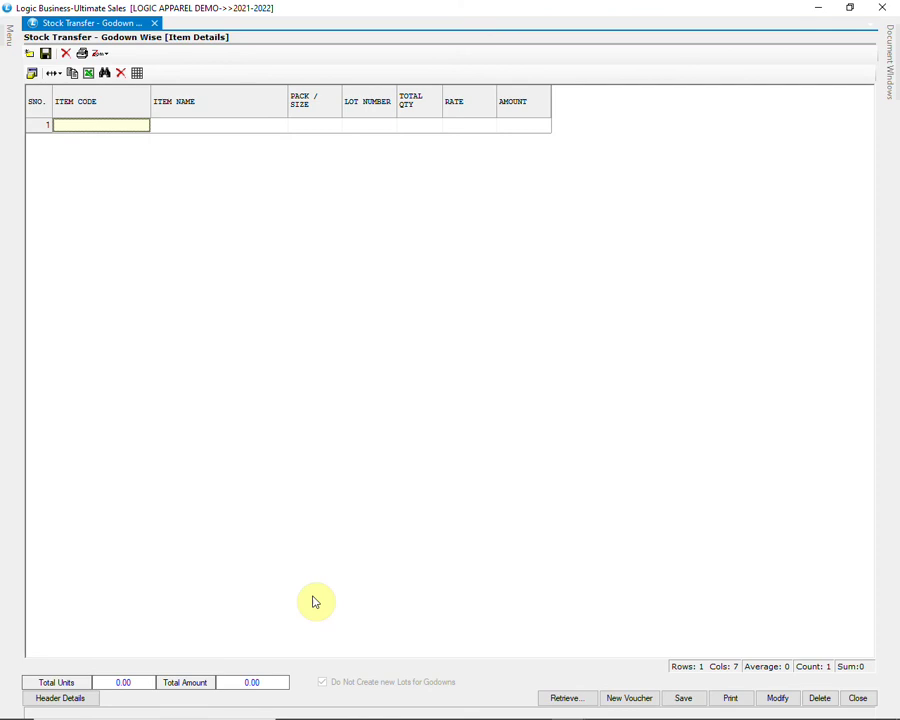
text(AD13)
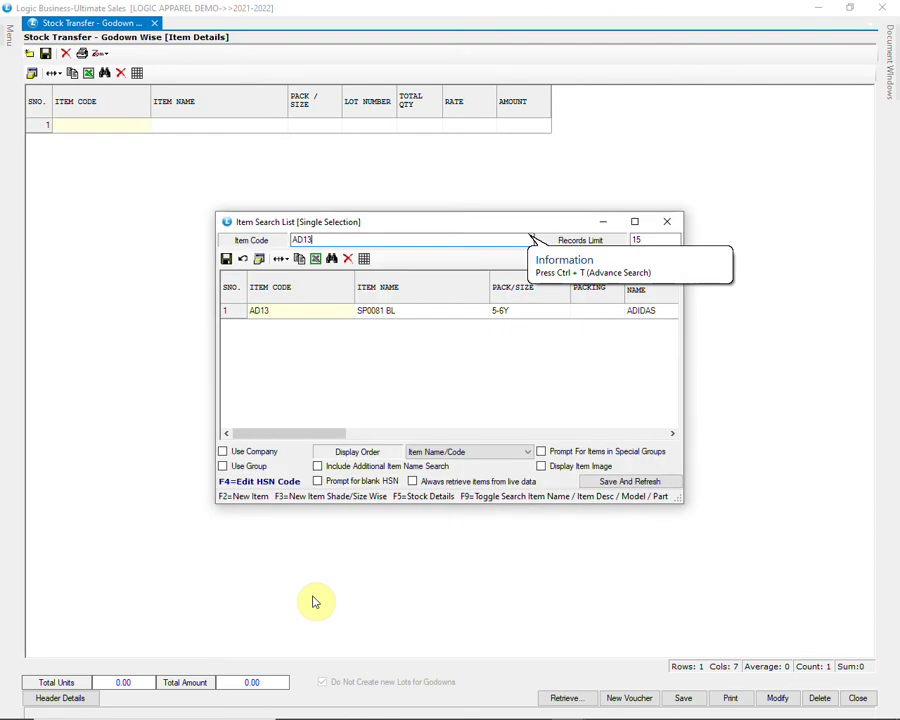
key(Return)
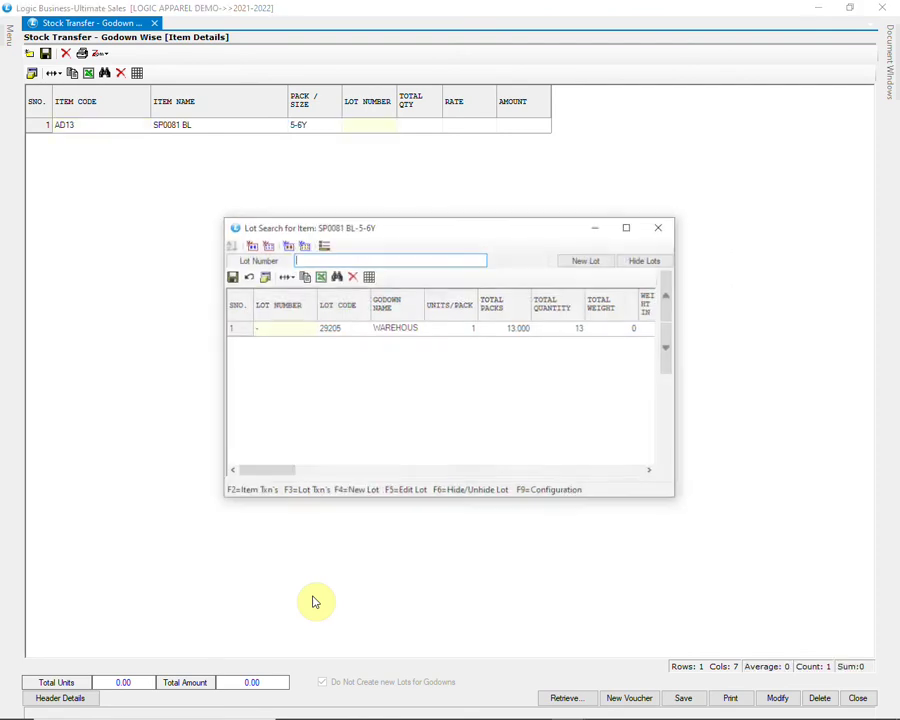
key(Return)
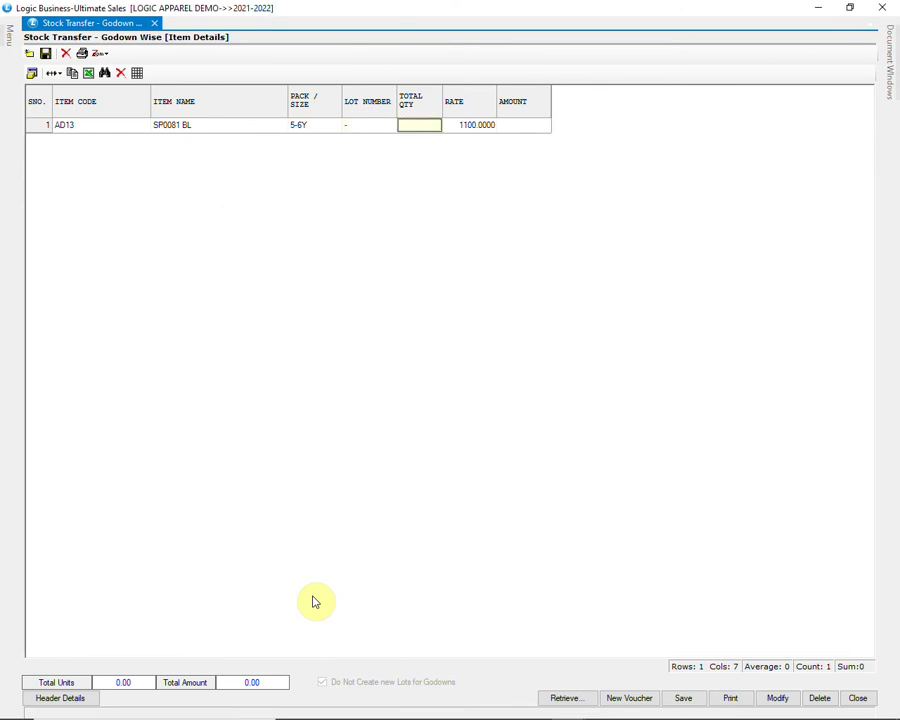
text(8)
key(Return)
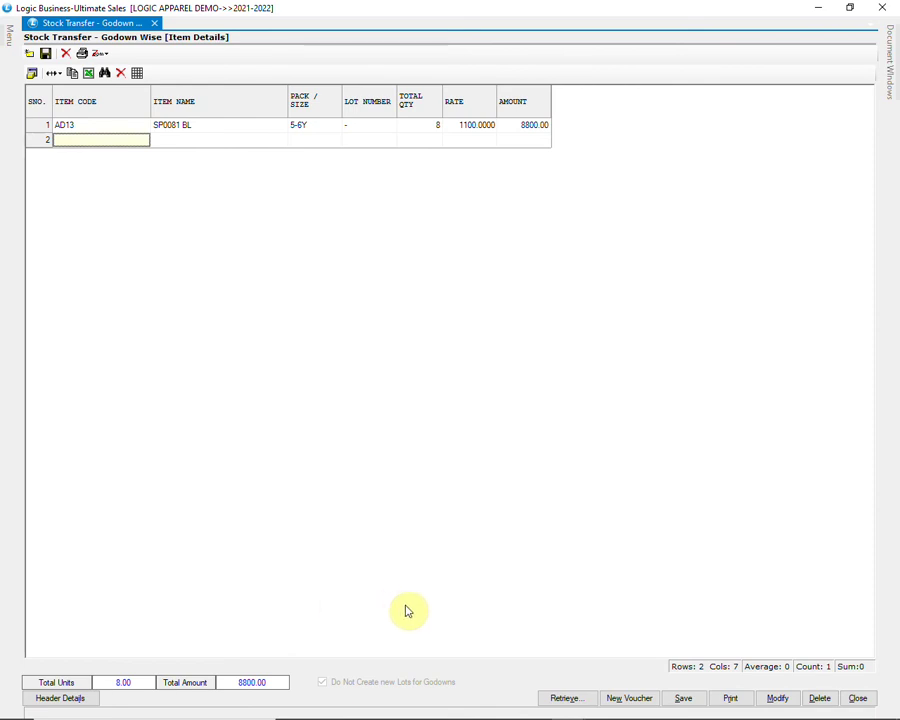
Step: Save the stock transfer voucher, view its Other Settings unchanged, then close the form
click(684, 700)
click(422, 414)
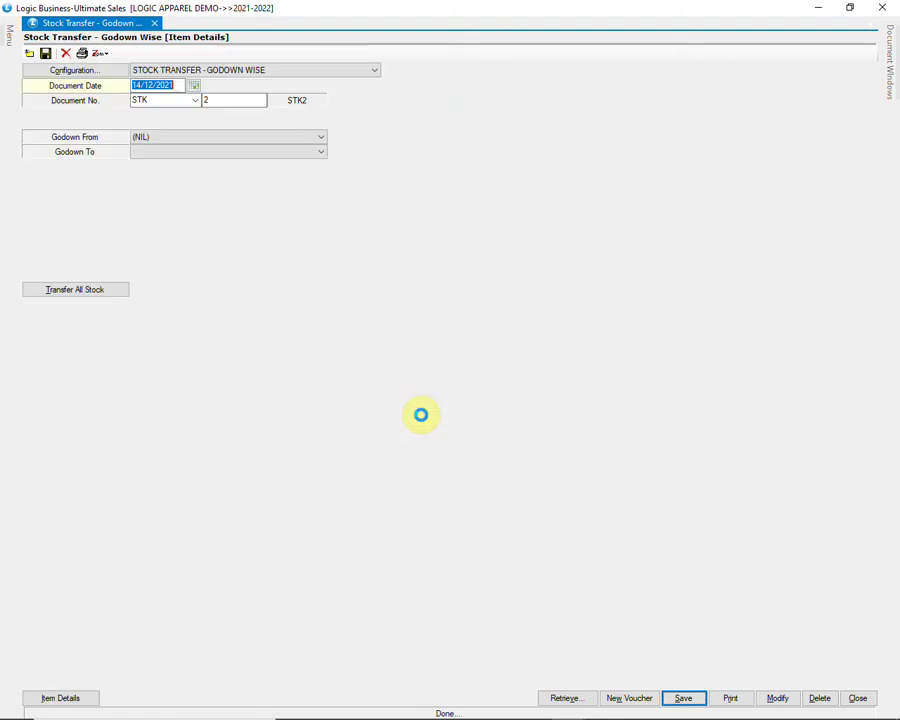
click(90, 72)
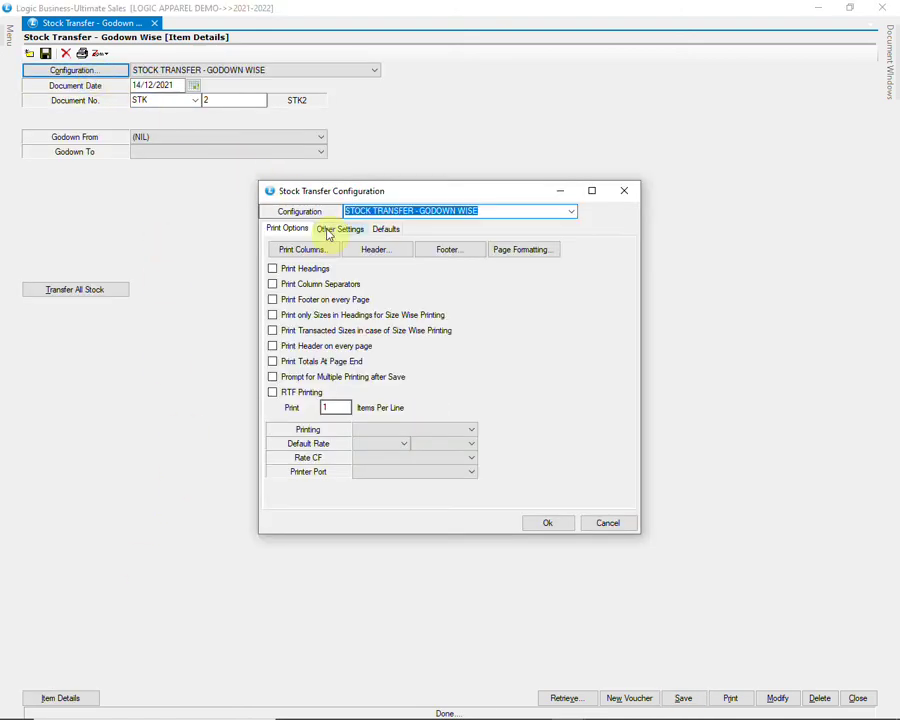
click(327, 231)
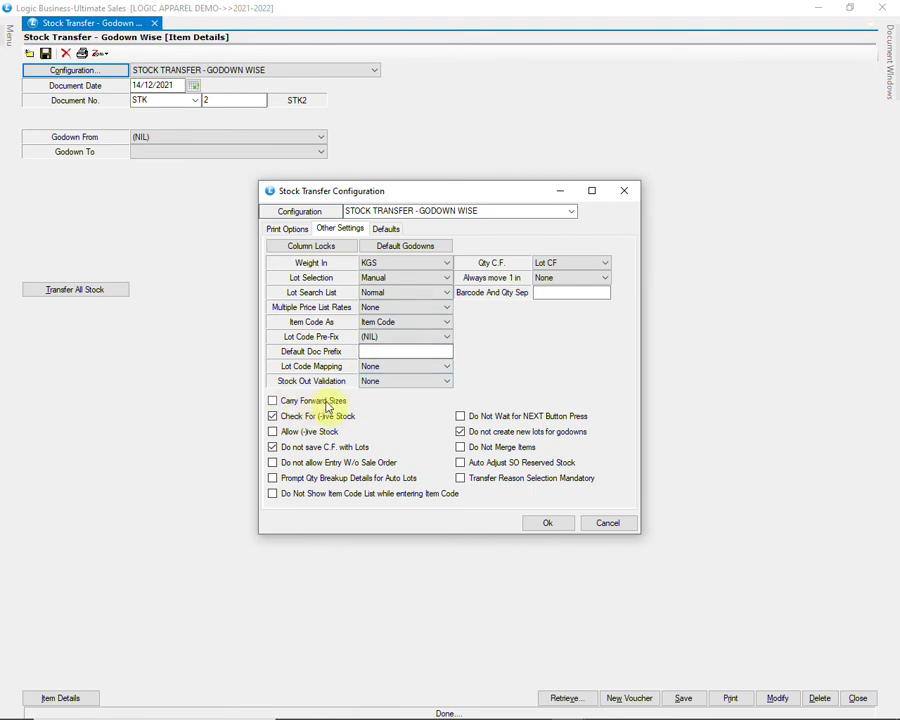
click(598, 523)
click(854, 697)
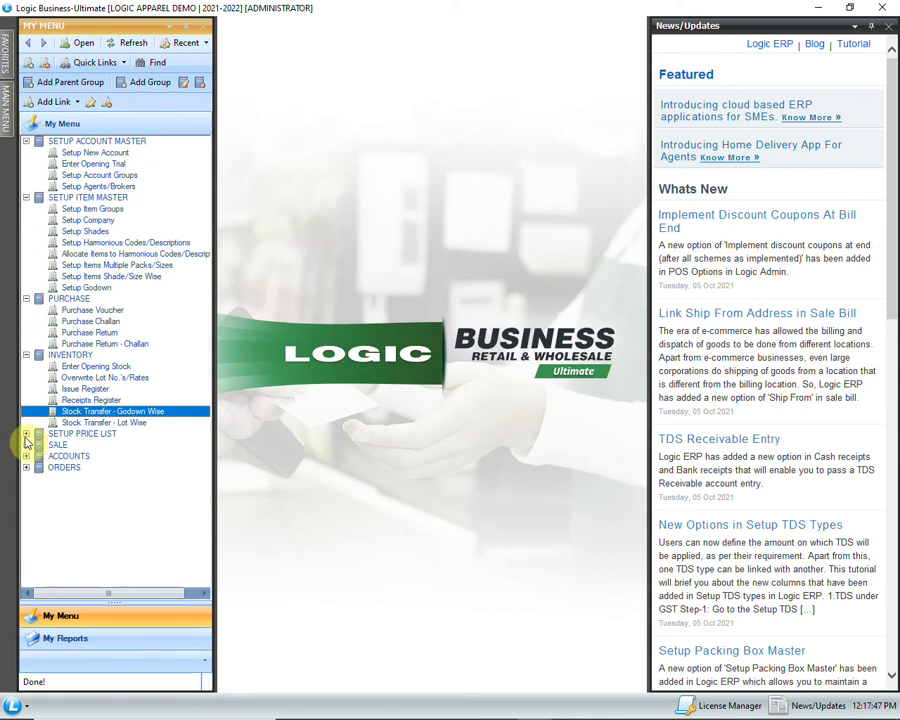
Step: Open Define Multiple Price Lists and save the item-wise expense list with MARGIN as its only entry
click(26, 433)
click(80, 446)
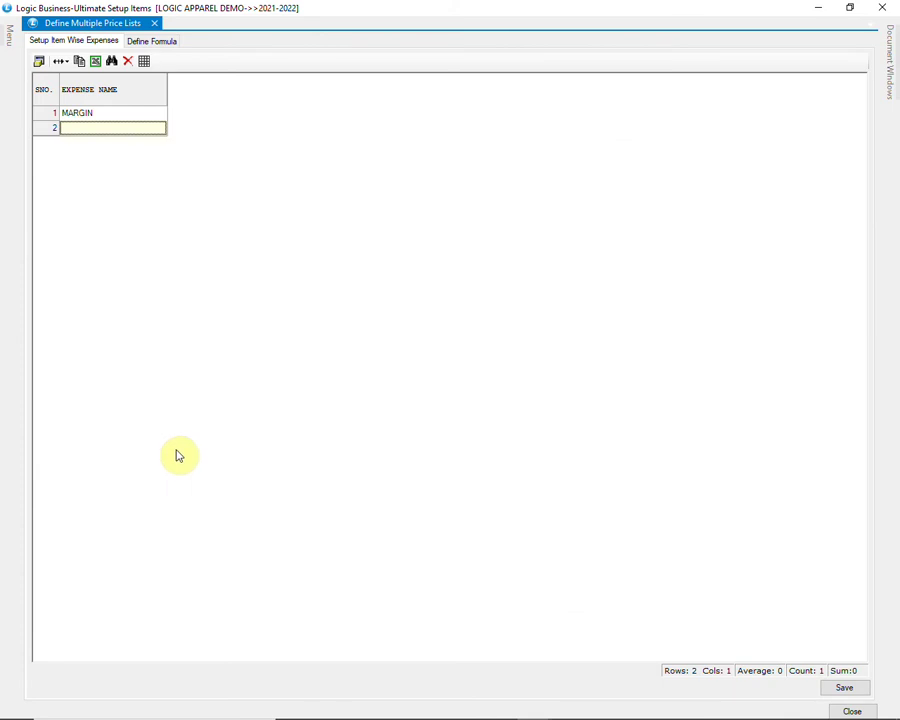
click(104, 114)
click(117, 119)
double_click(116, 117)
click(114, 130)
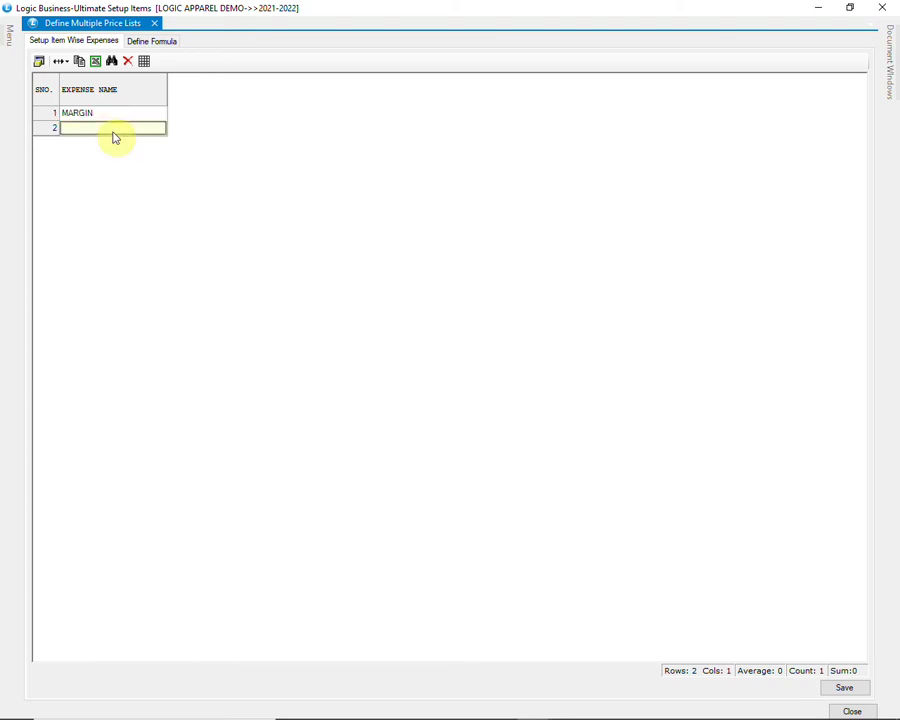
click(840, 687)
click(430, 414)
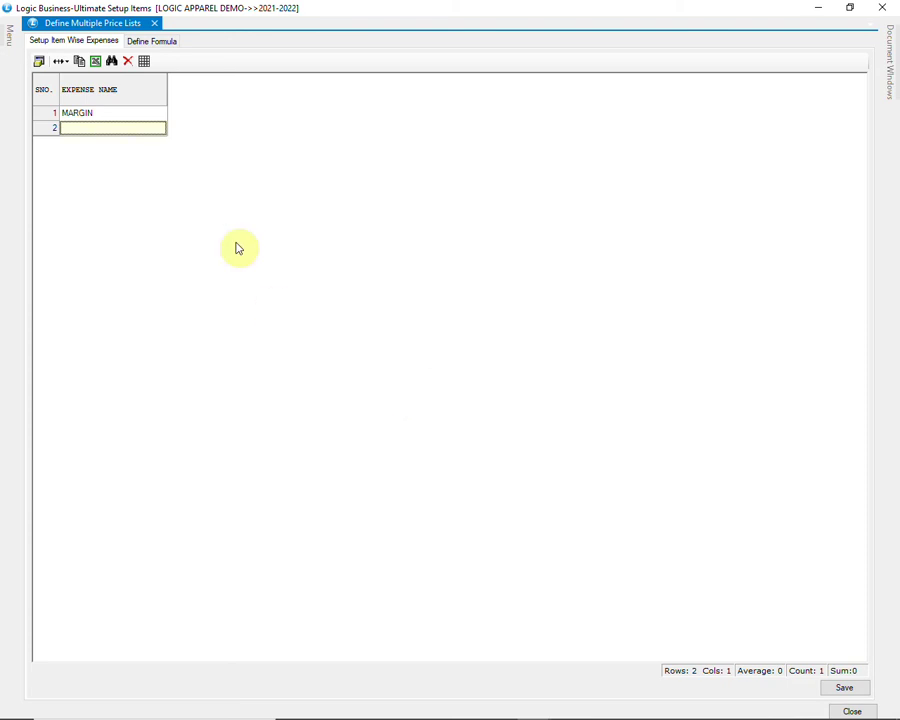
Step: On Define Formula, rename the LESS 50% price list configuration to LESS 20%
click(162, 44)
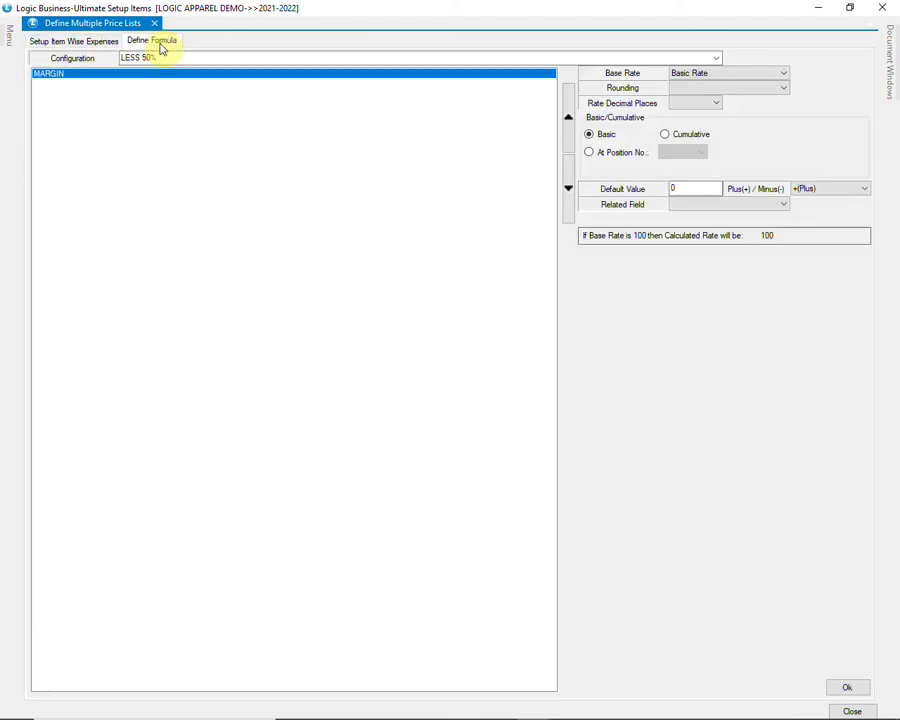
click(716, 58)
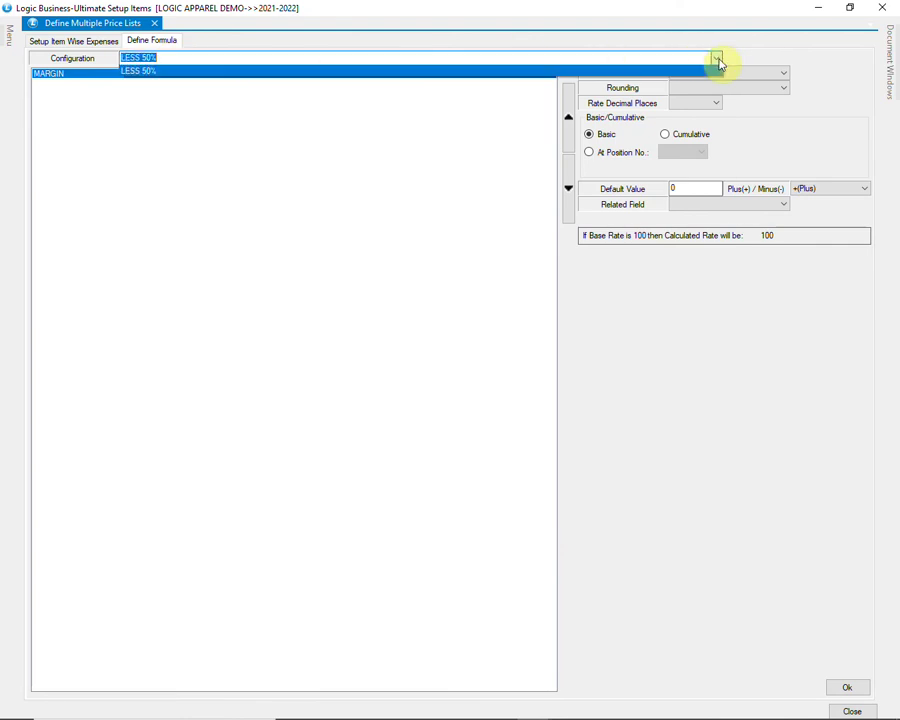
click(717, 59)
key(End)
key(shift+Left)
key(shift+Left)
key(shift+Left)
click(259, 56)
key(shift+Home)
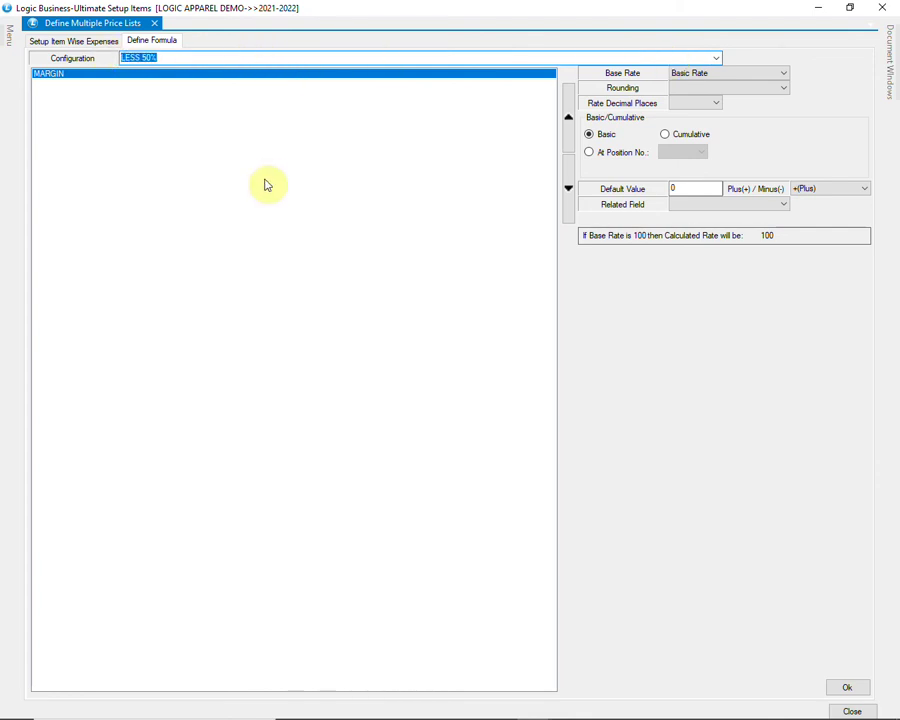
text(LESS)
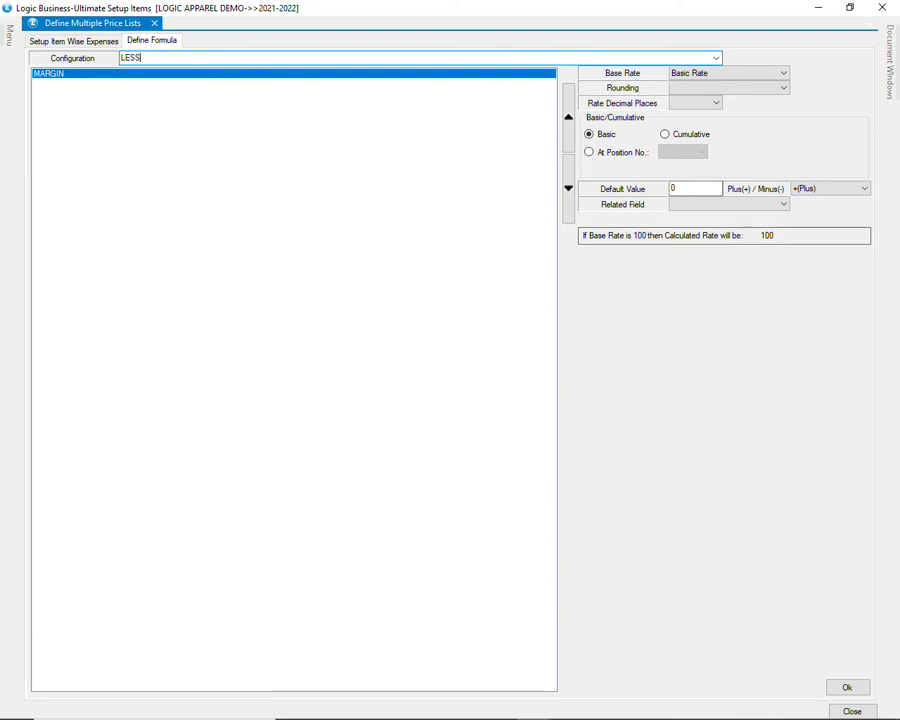
text( 20%)
key(Return)
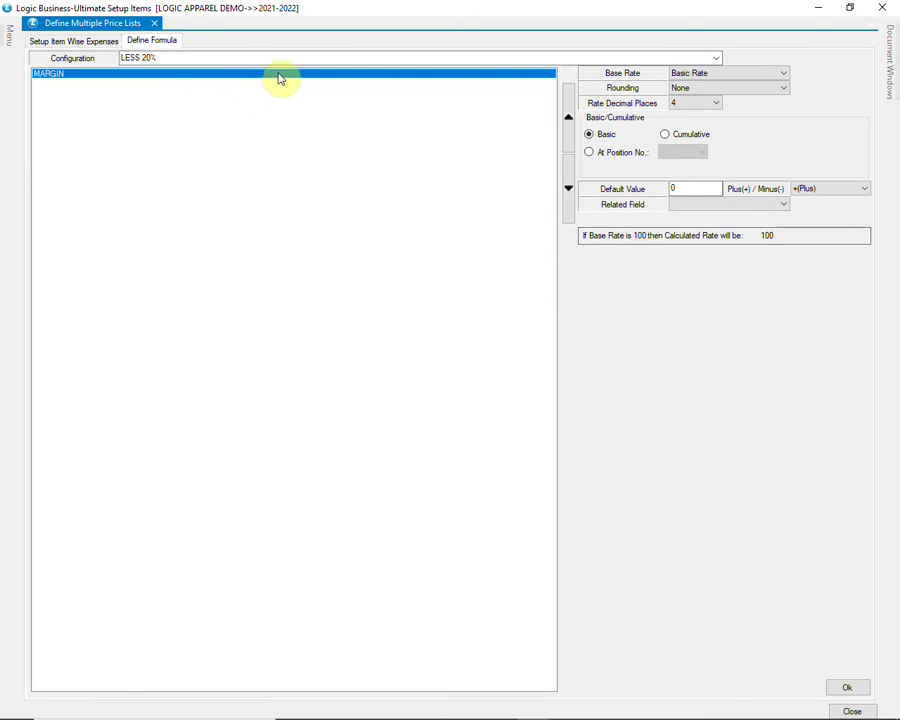
Step: Base the price list on M.R.P, keeping no rounding, 4 rate decimals and basic calculation
click(713, 75)
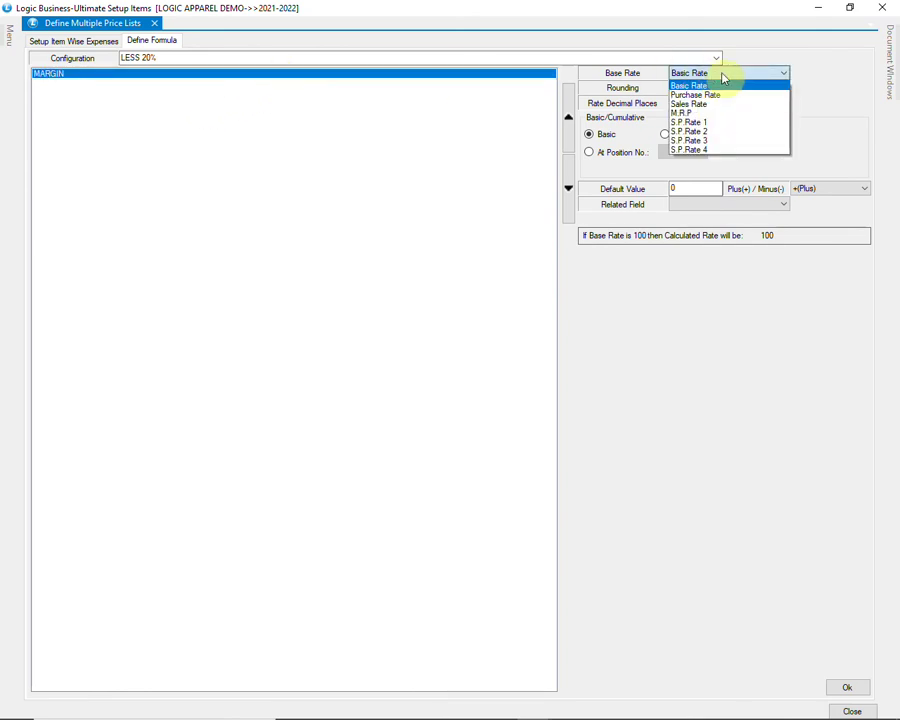
click(707, 114)
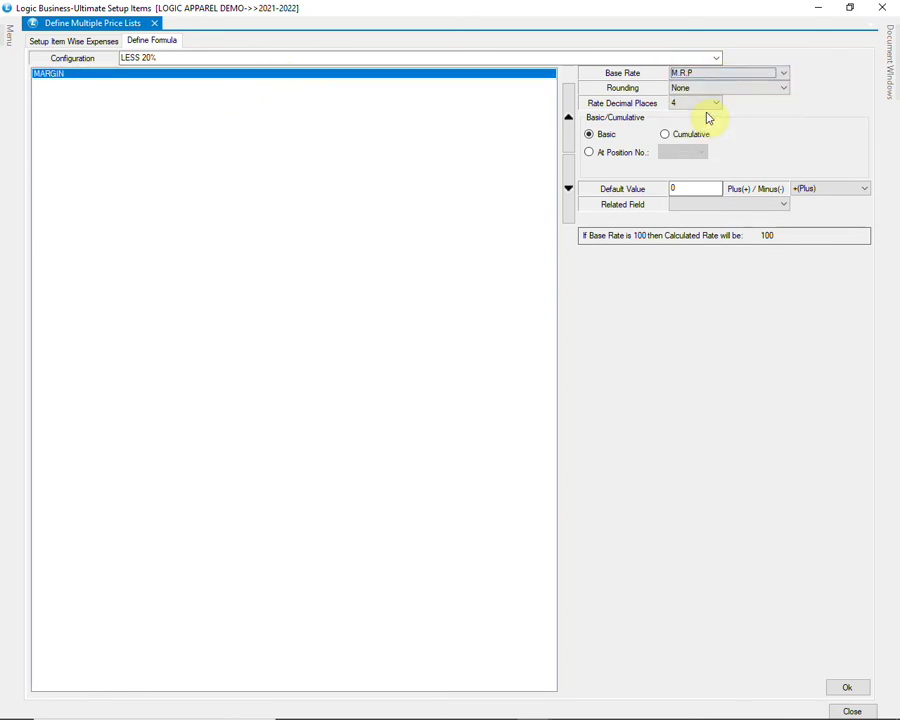
key(Tab)
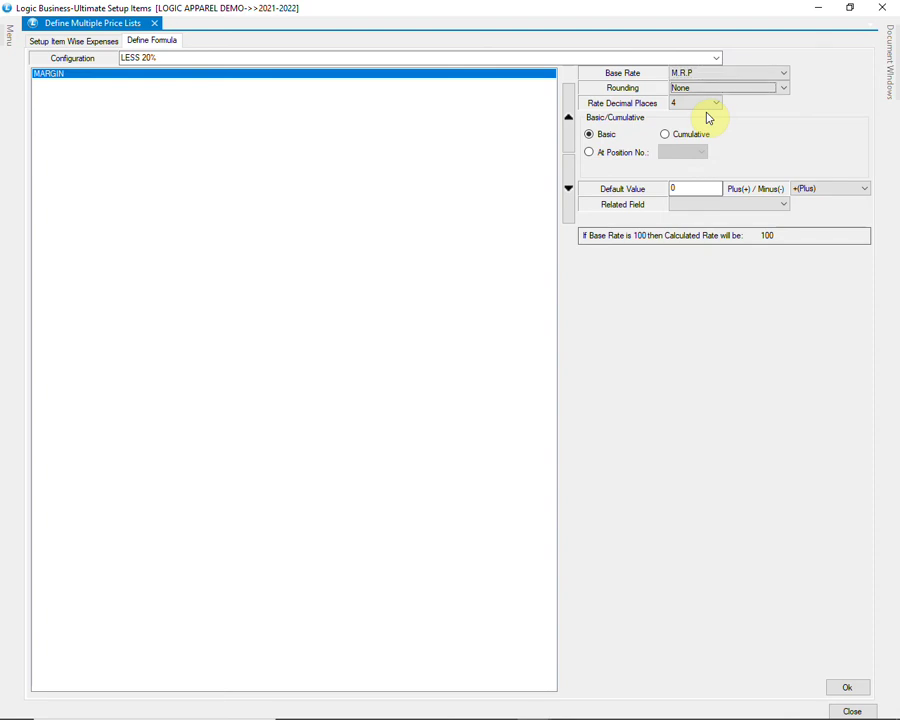
click(727, 90)
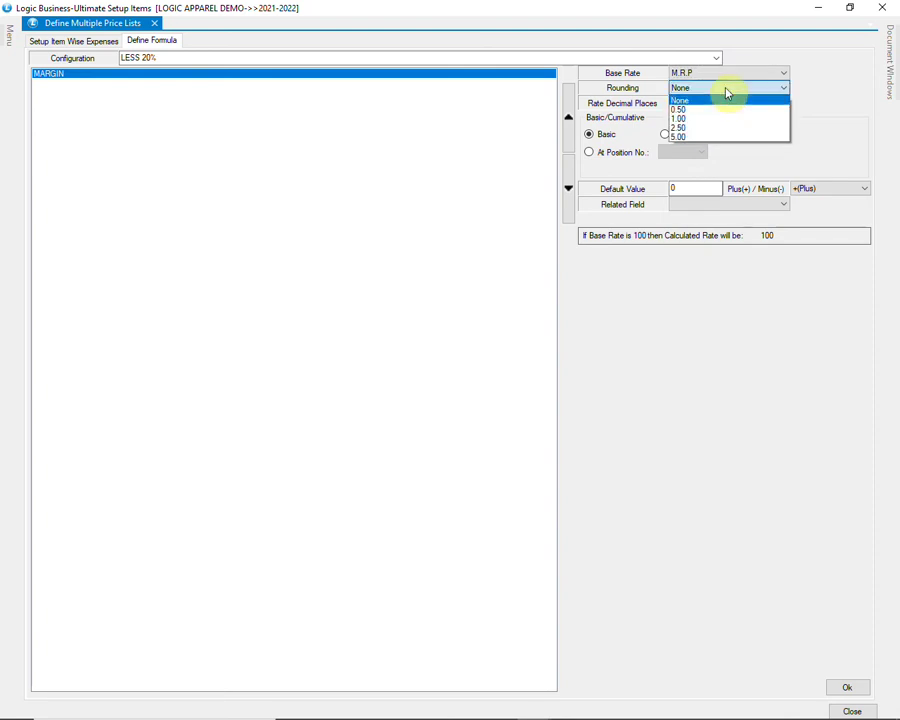
click(727, 92)
click(713, 106)
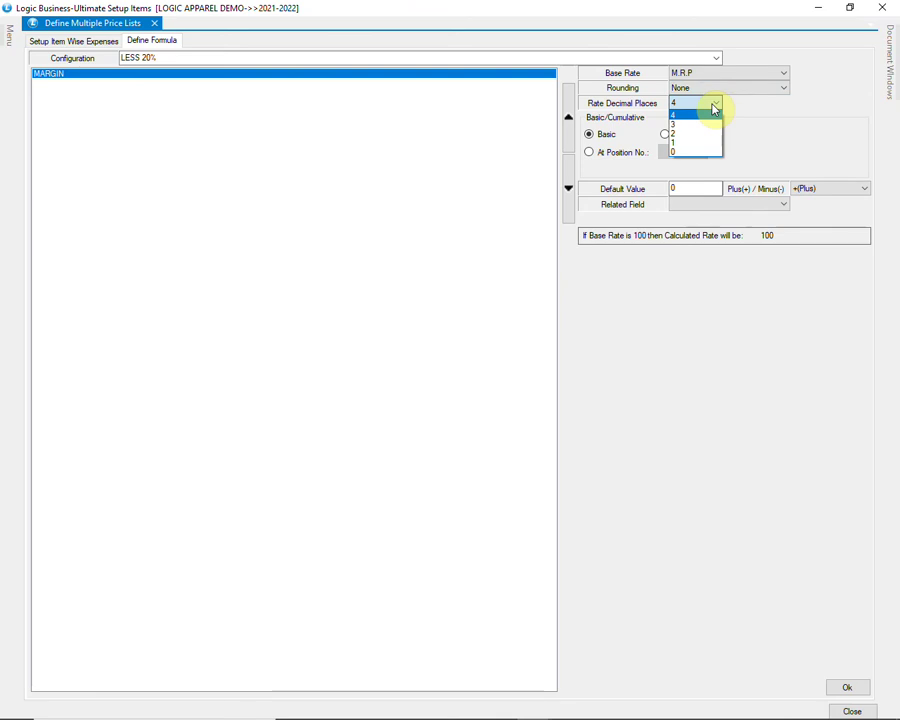
click(713, 106)
click(596, 136)
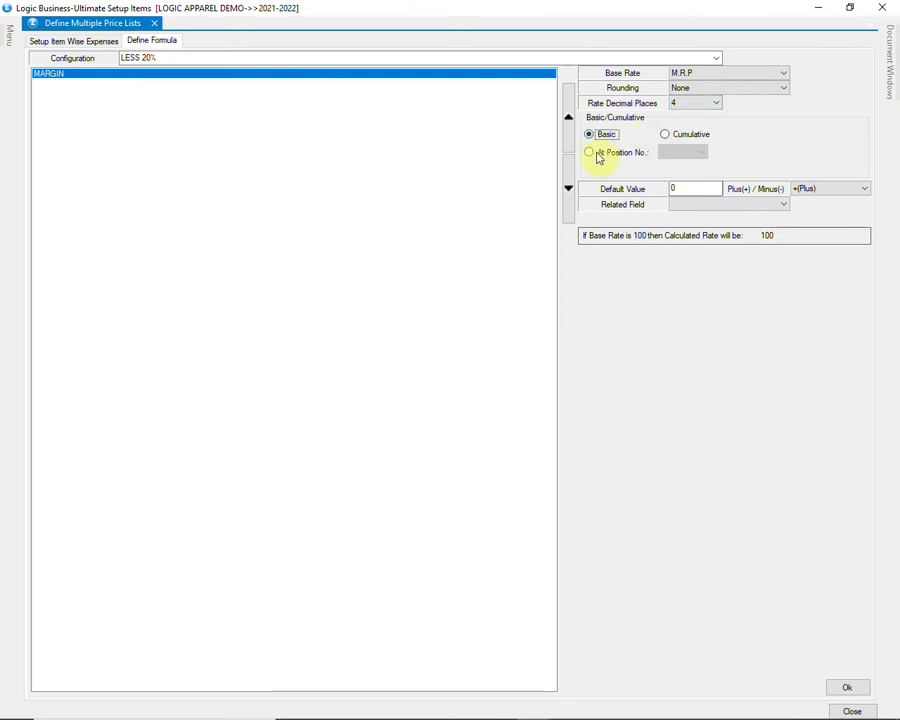
Step: Set the default value to 20 as a minus deduction, save the formula, and close setup
click(690, 190)
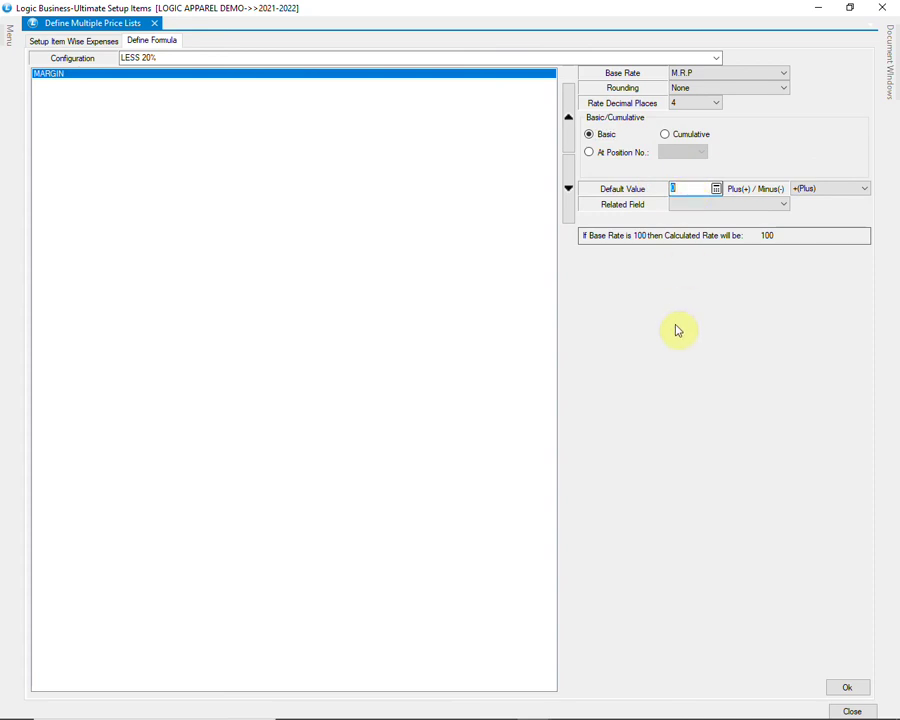
key(Tab)
click(834, 190)
click(826, 215)
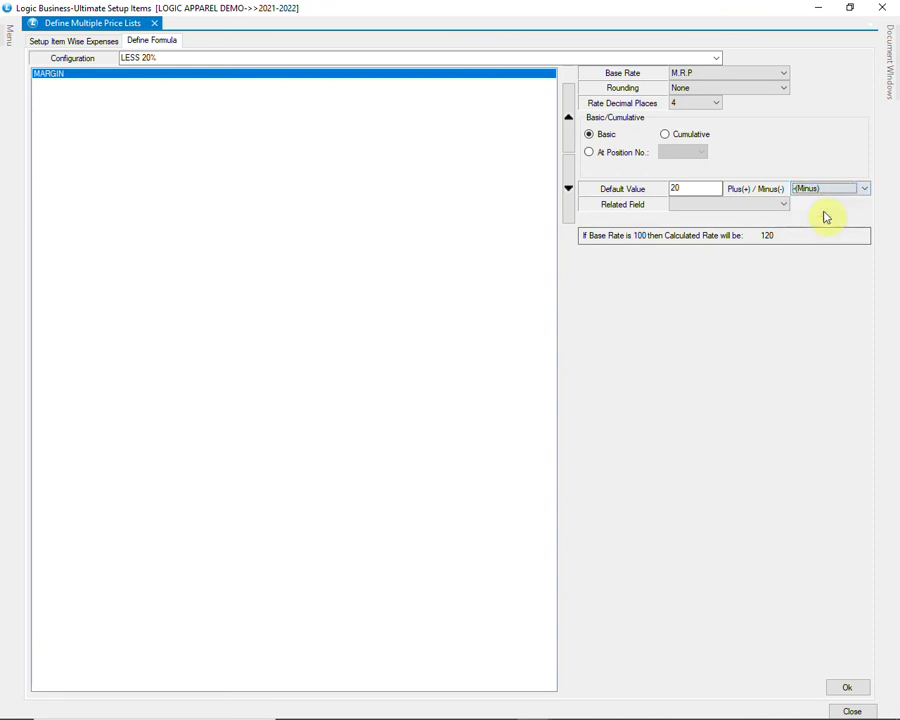
click(834, 190)
click(828, 210)
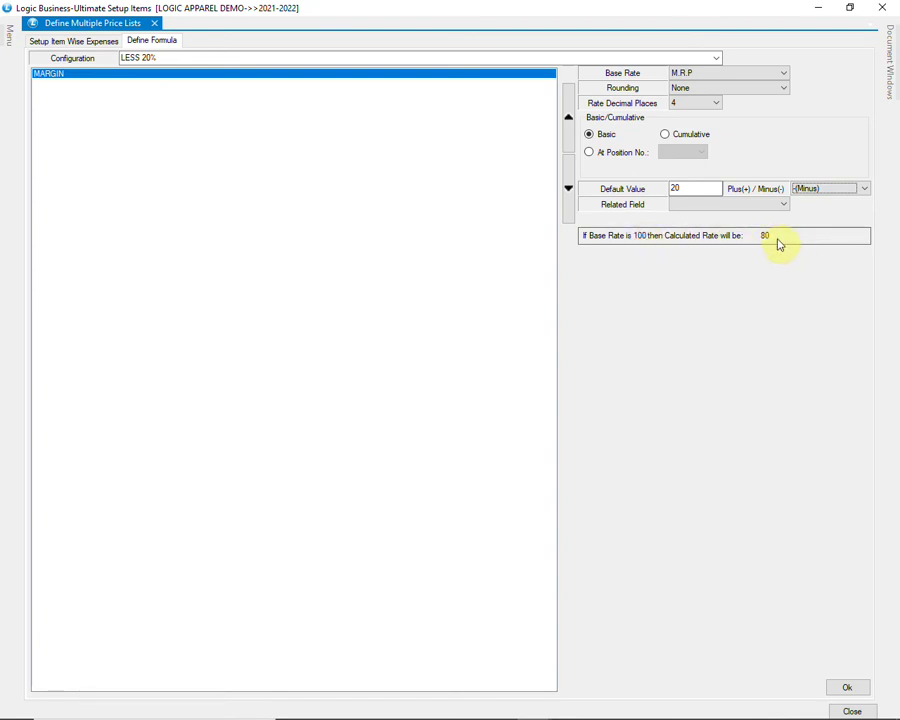
click(846, 688)
click(464, 413)
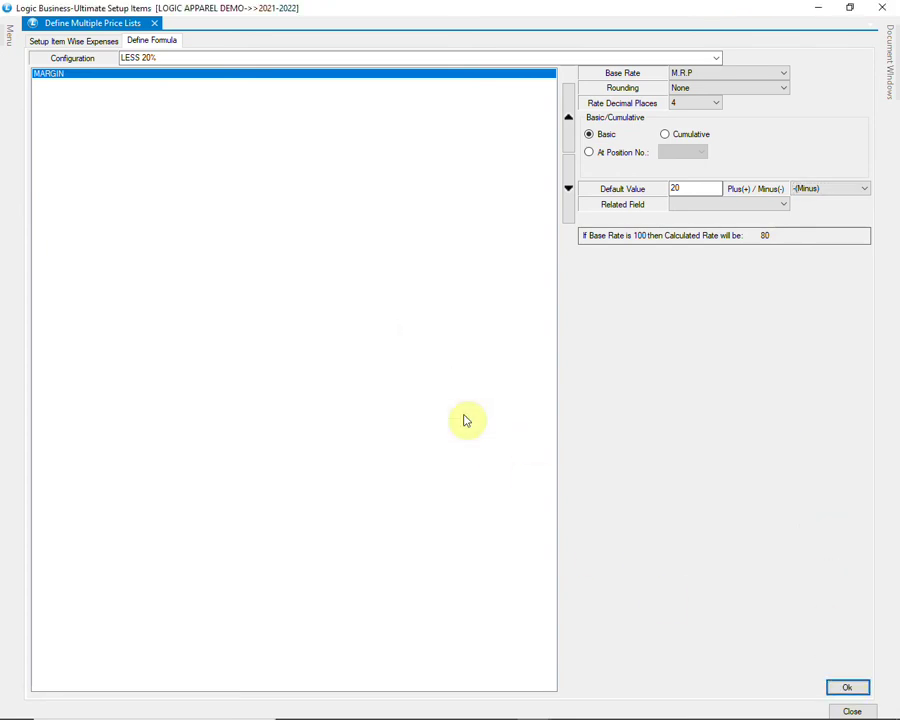
click(852, 711)
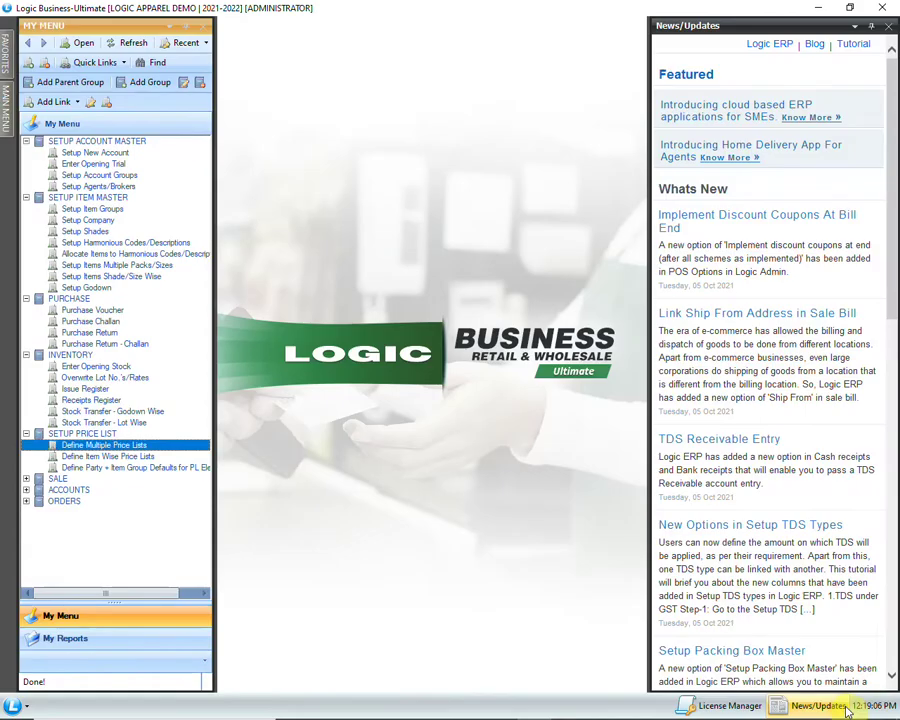
Step: Open a new sale bill with GK FASHION WORLD as the account
click(26, 479)
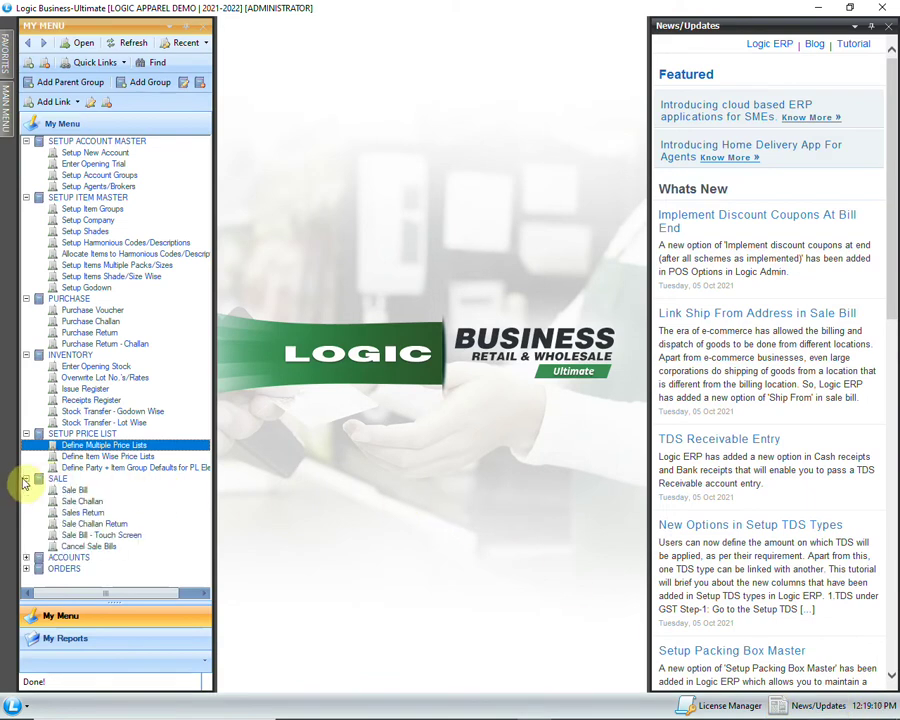
click(78, 490)
double_click(102, 491)
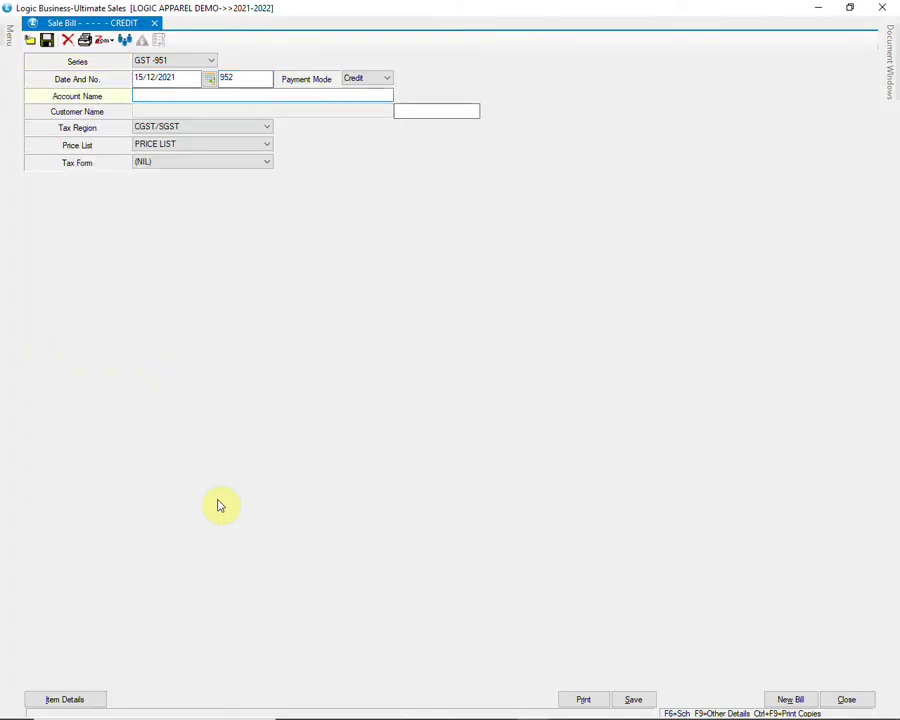
text(GK FA)
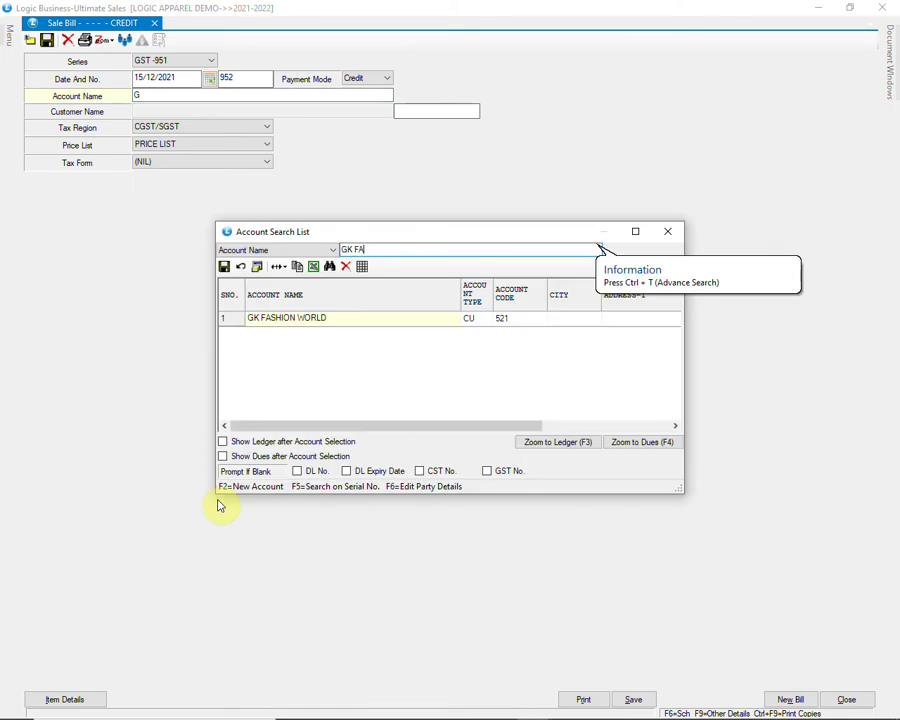
key(Return)
key(Return)
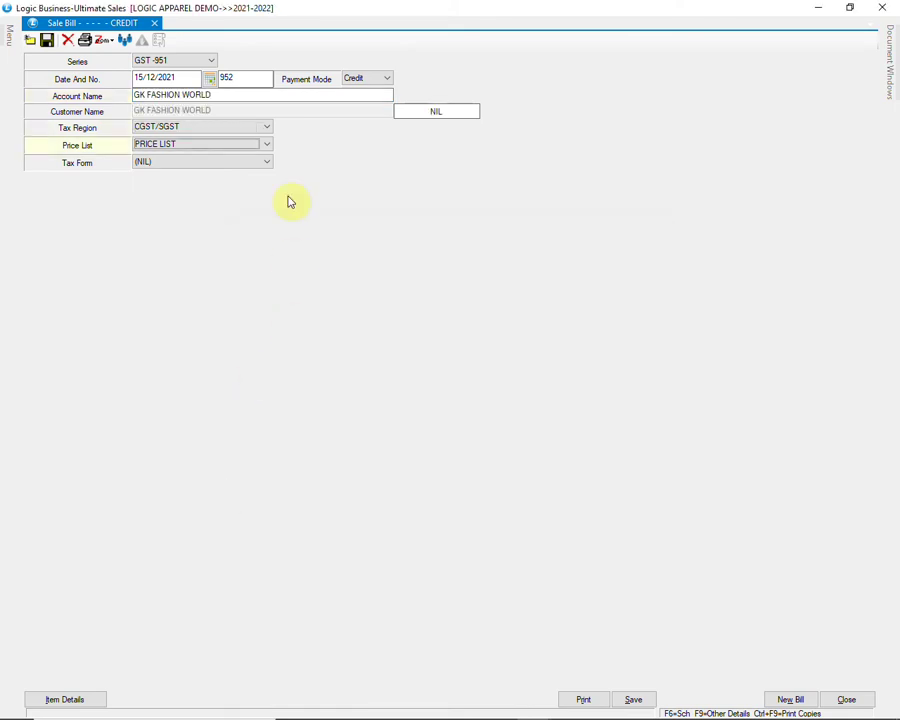
Step: Apply the LESS 20% price list and move to the item entry grid
click(264, 144)
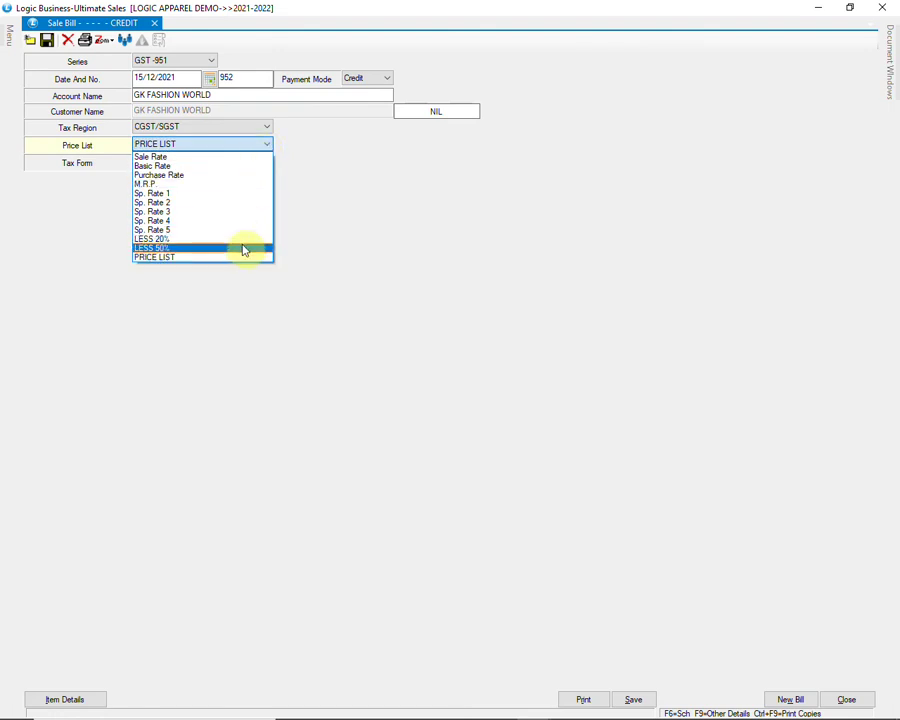
click(243, 240)
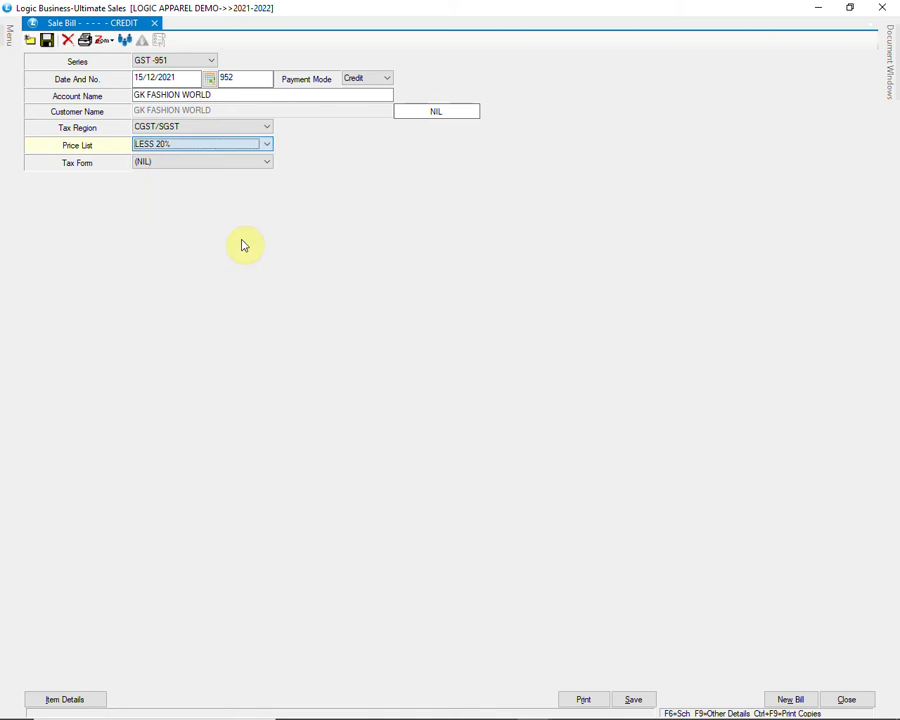
key(Return)
key(Return)
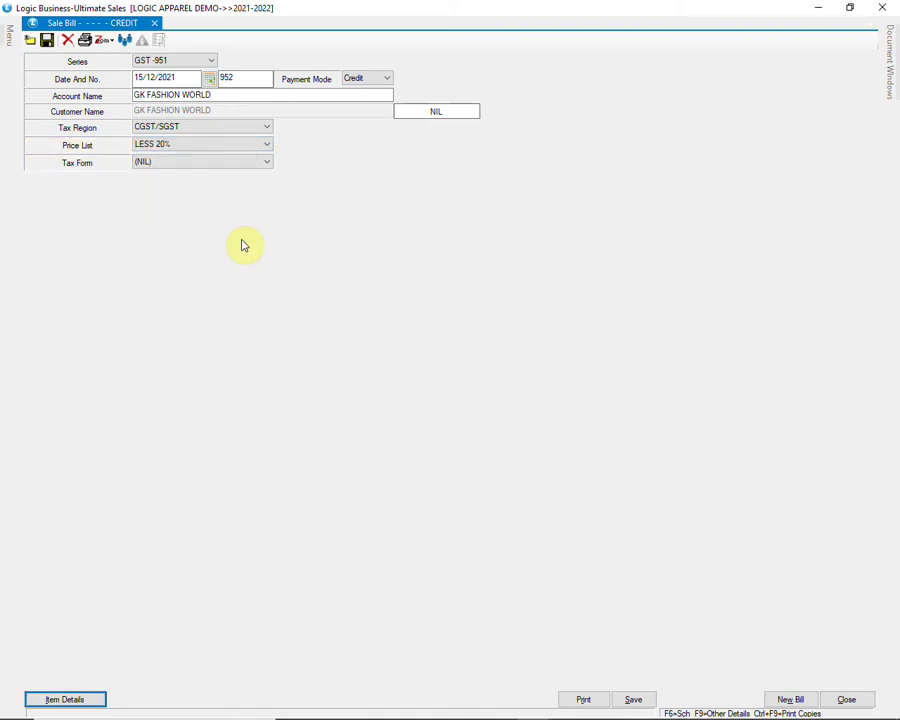
key(Return)
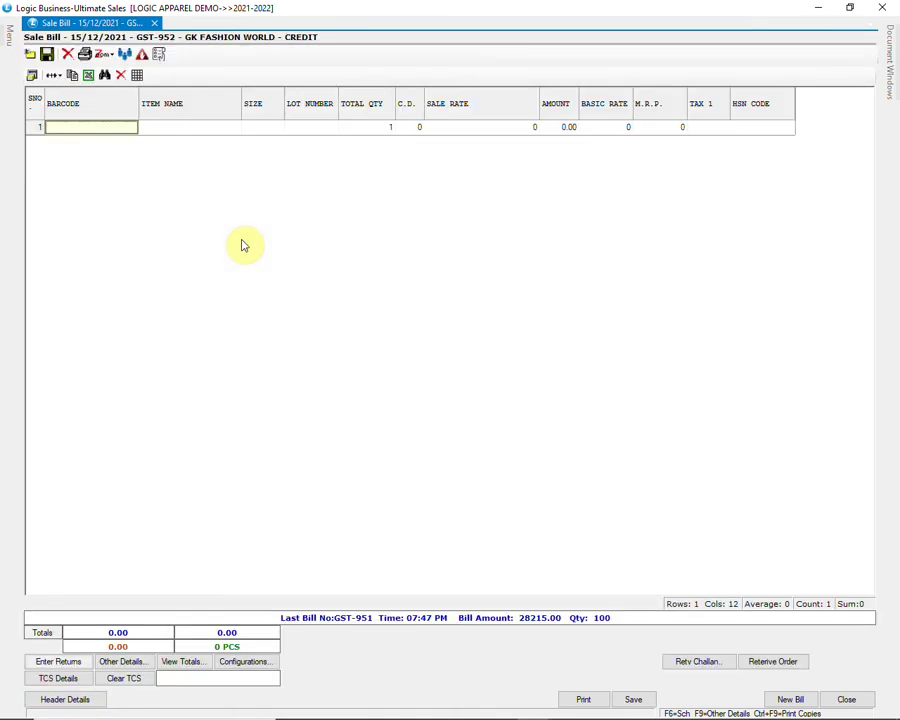
Step: Add barcode AD13 to row 1, checking its M.R.P 1300 and sale rate 1040
text(AD13)
key(Return)
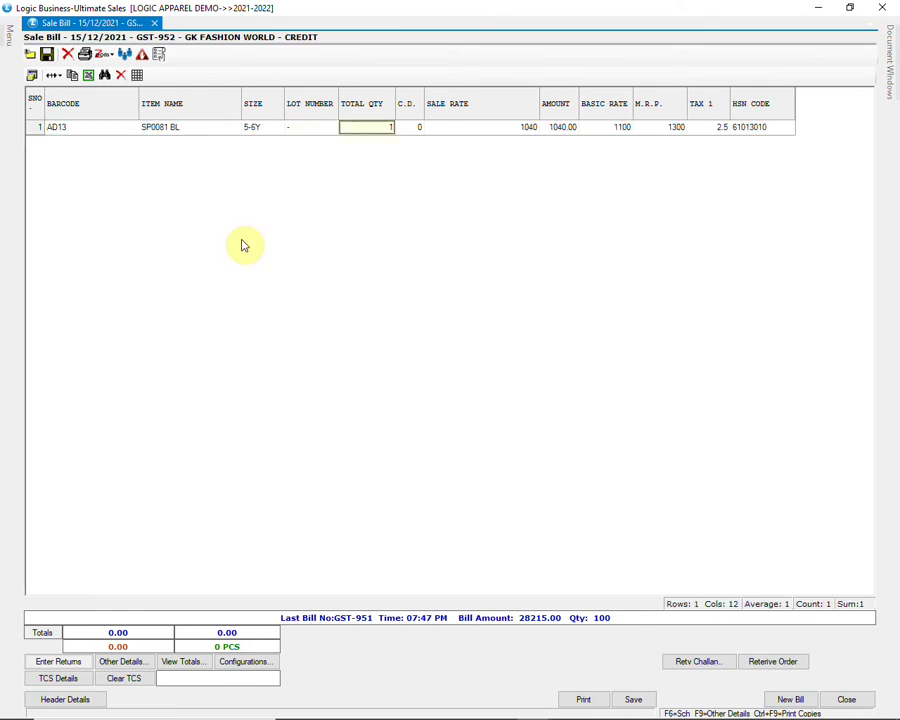
key(Return)
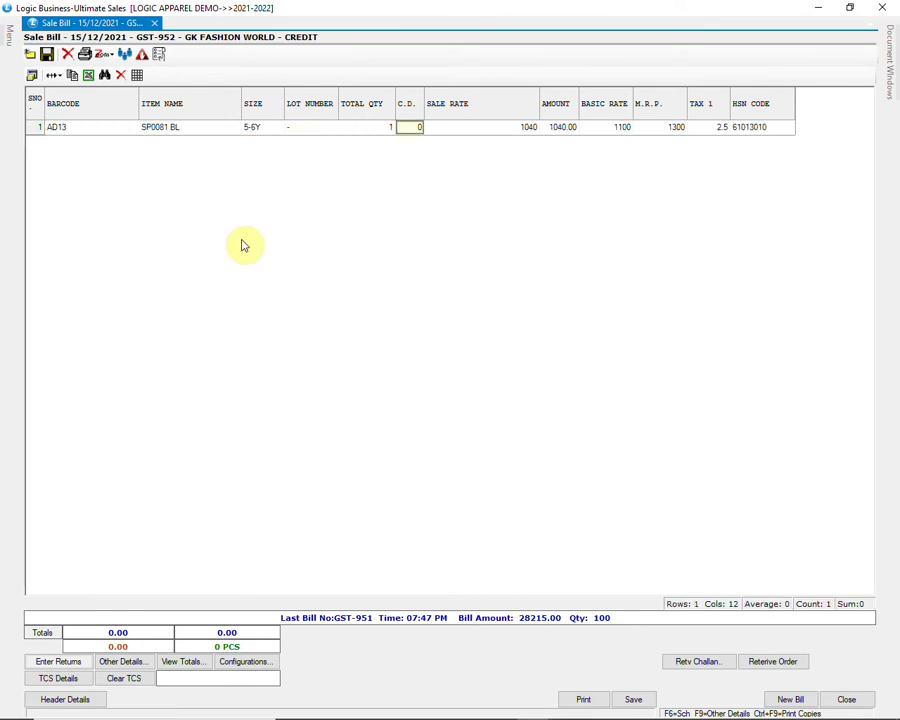
key(Return)
key(Return)
key(Return)
key(Return)
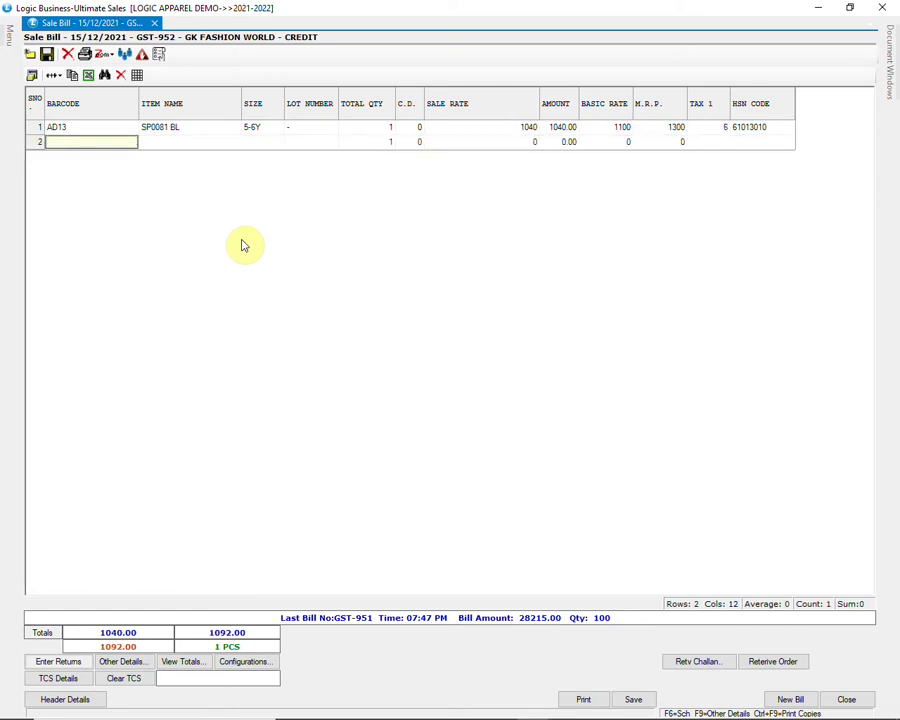
click(671, 127)
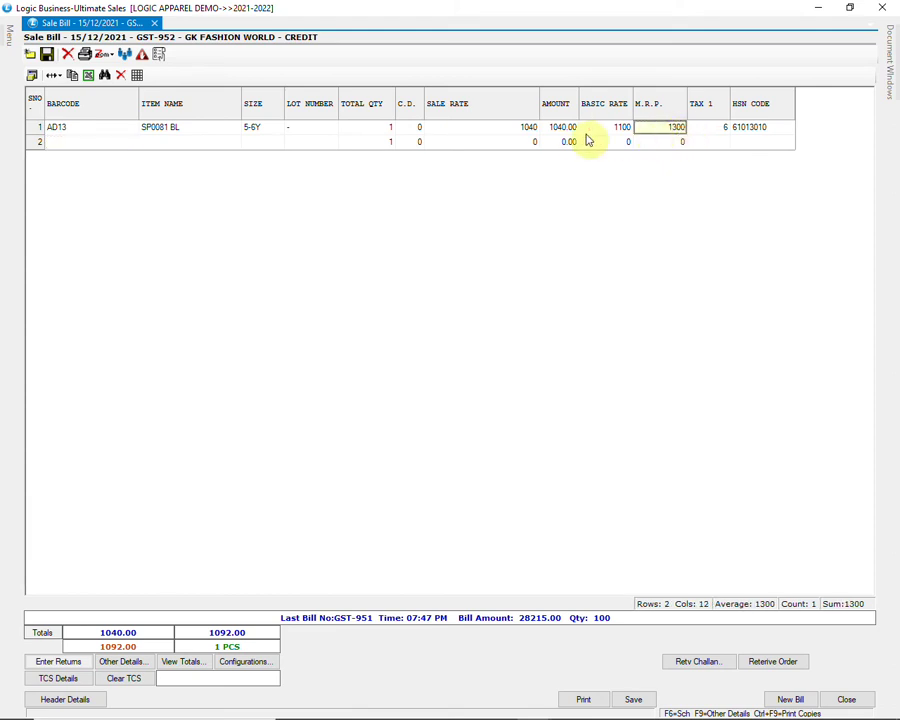
click(528, 130)
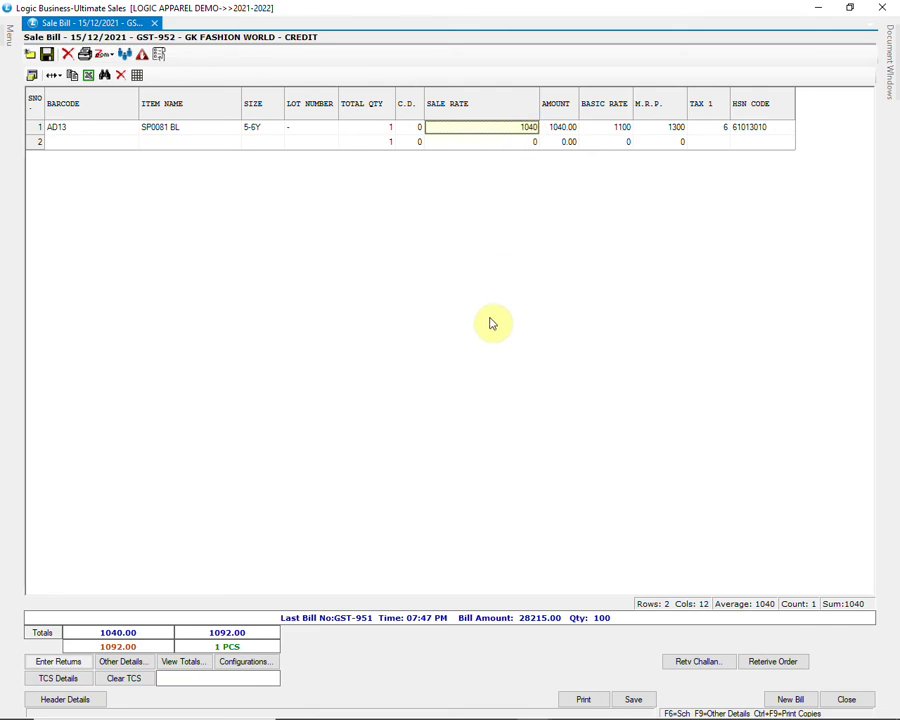
Step: Review the bill totals (net 1165.00) and save the sale bill
click(184, 662)
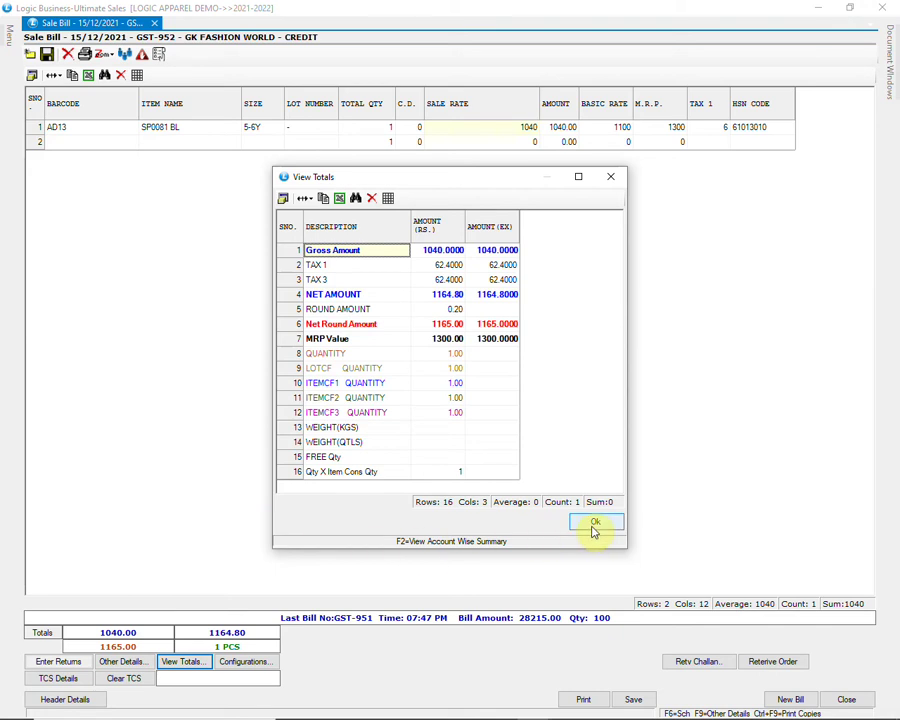
click(594, 525)
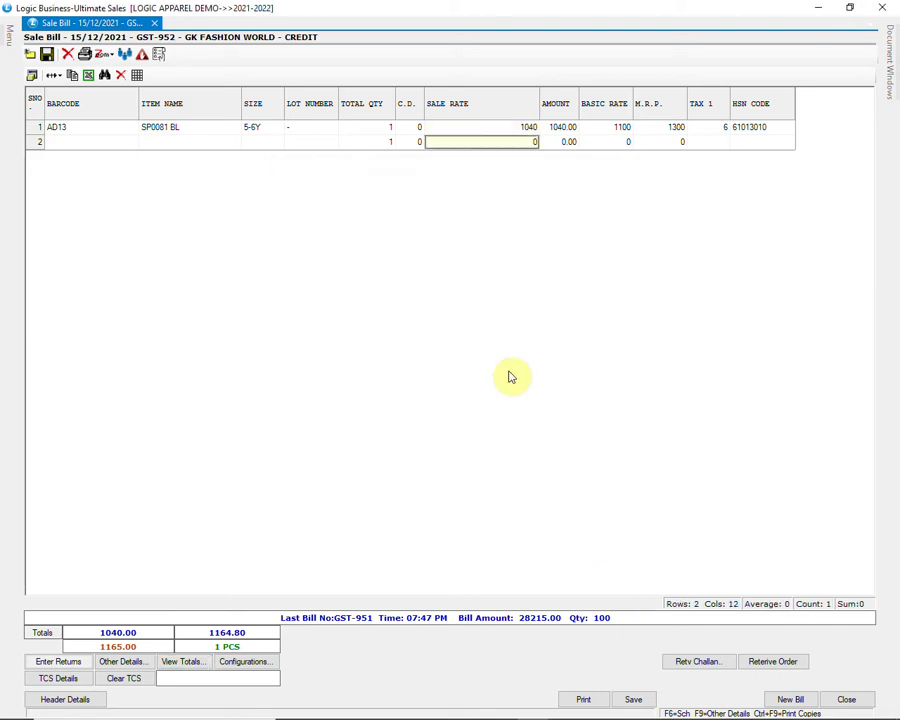
click(633, 699)
Step: Confirm saving sale bill GST-952, close it, and open Define Item Wise Price Lists
click(447, 419)
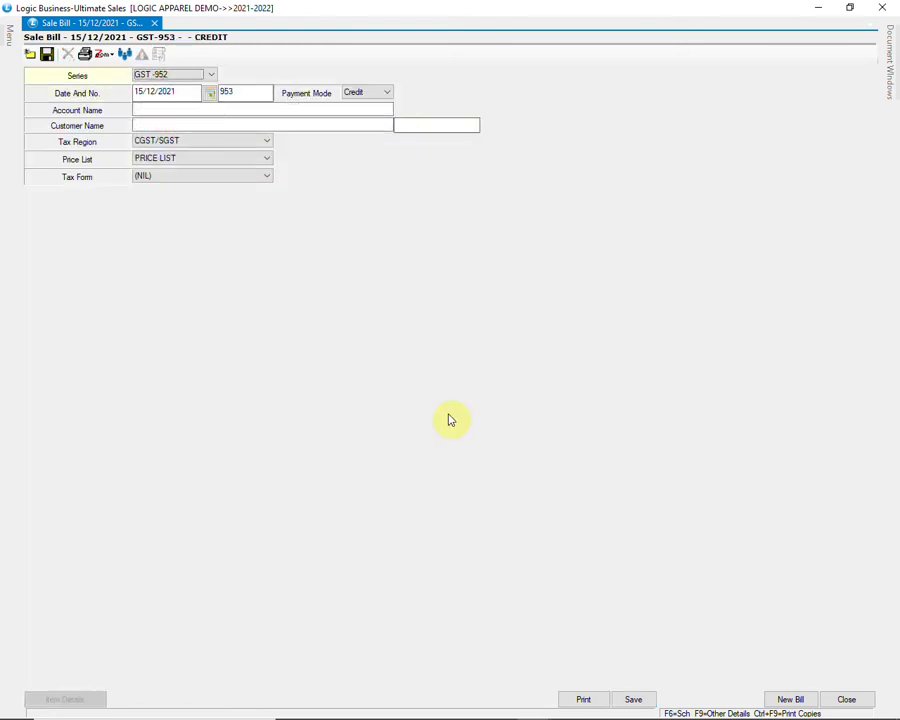
click(846, 699)
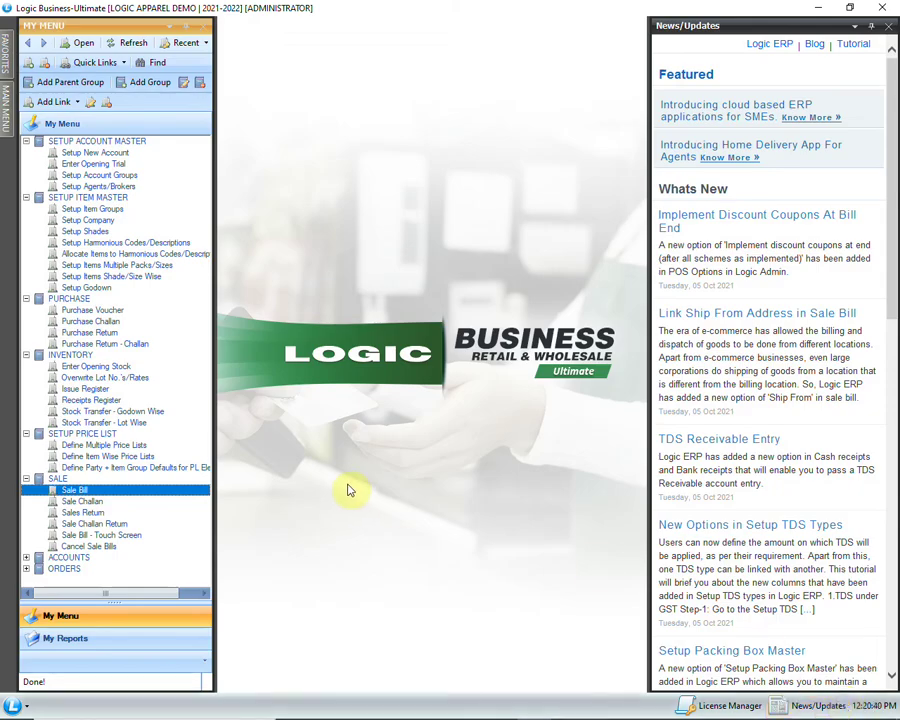
click(163, 457)
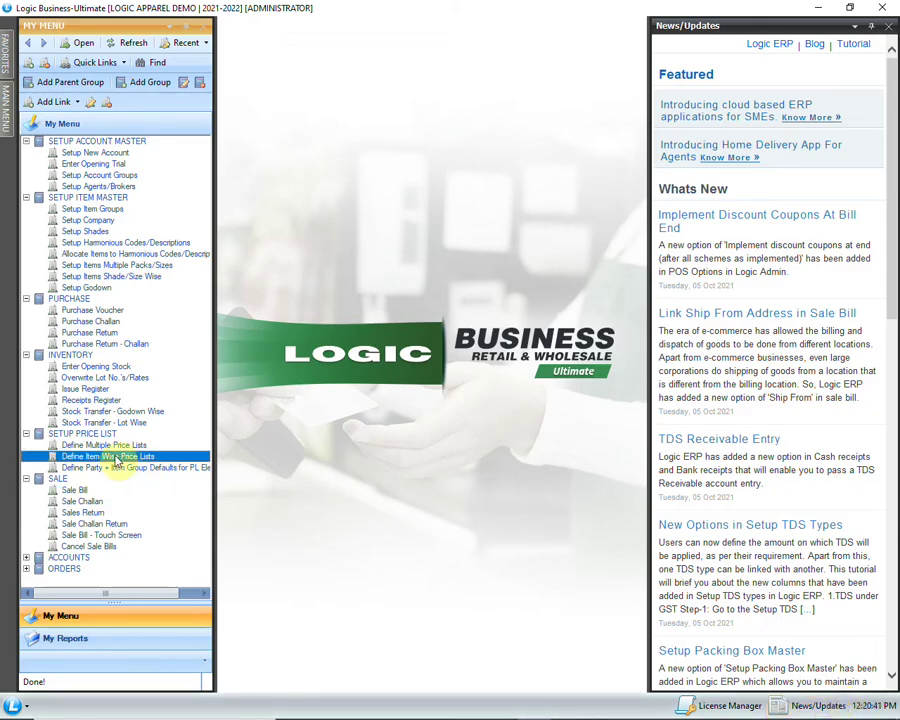
double_click(175, 460)
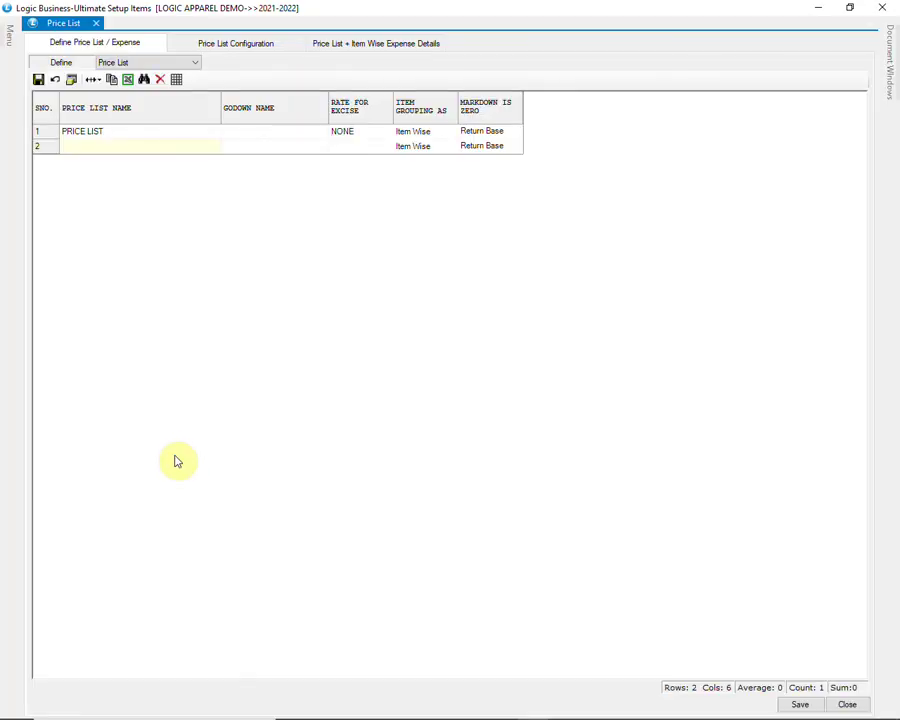
Step: Keep the single PRICE LIST definition and save the price list definitions to disk
click(174, 64)
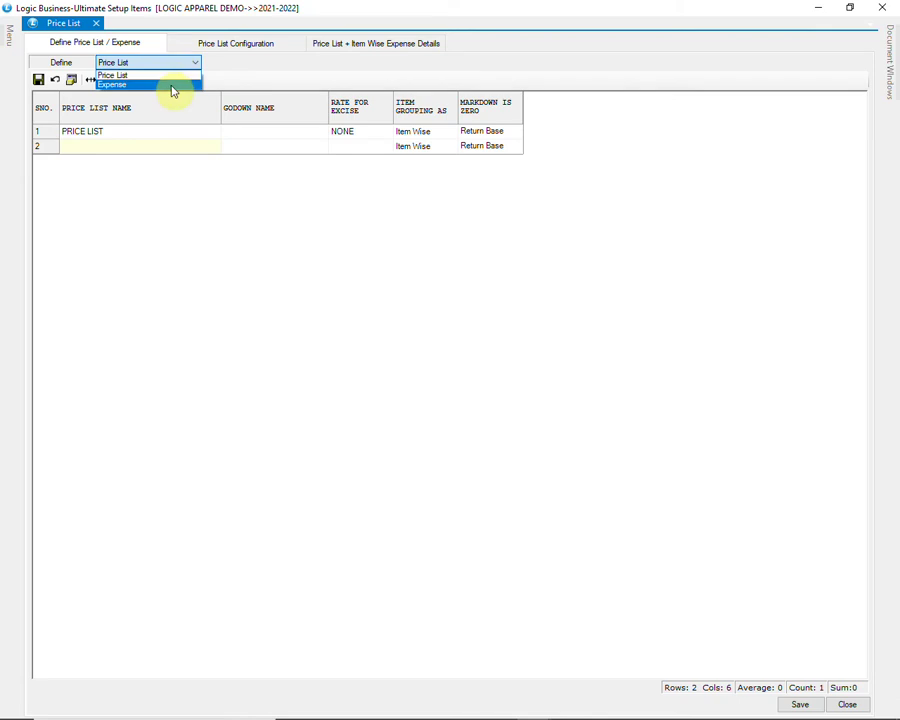
click(178, 75)
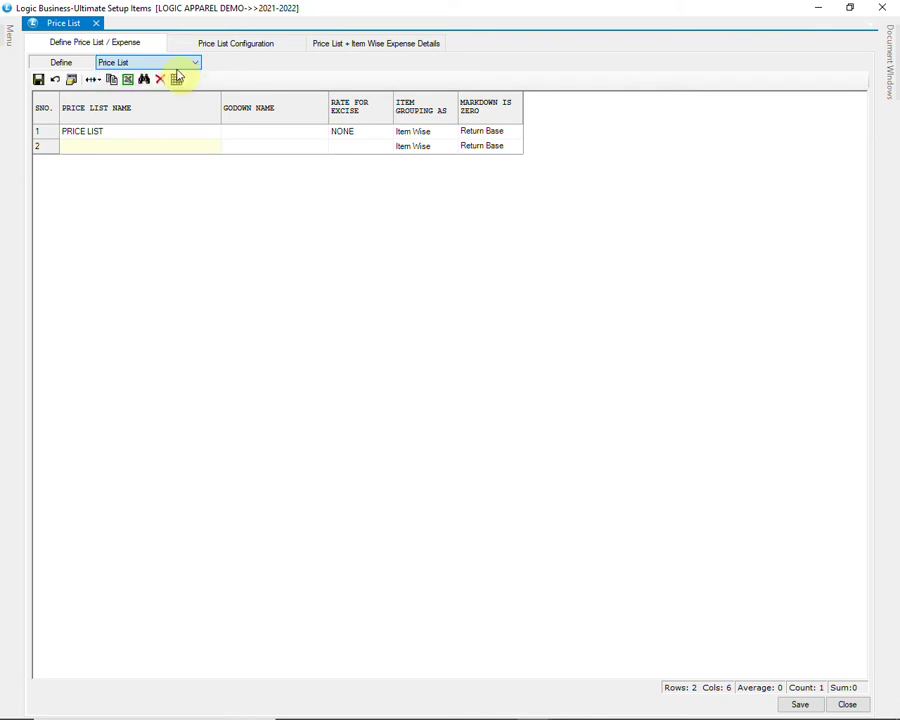
click(125, 135)
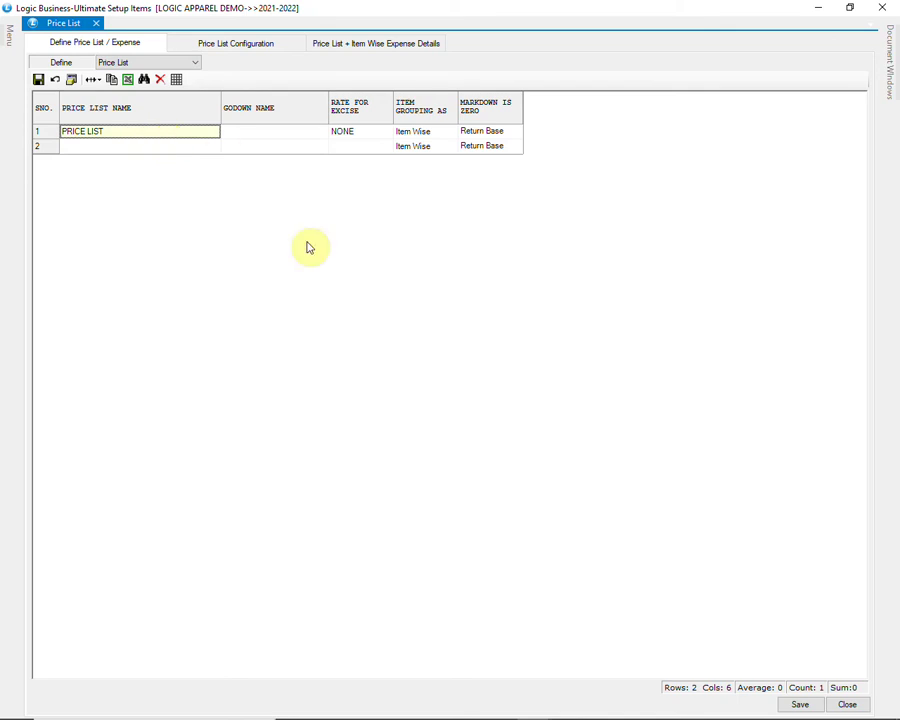
key(Return)
key(Return)
key(Return)
key(Return)
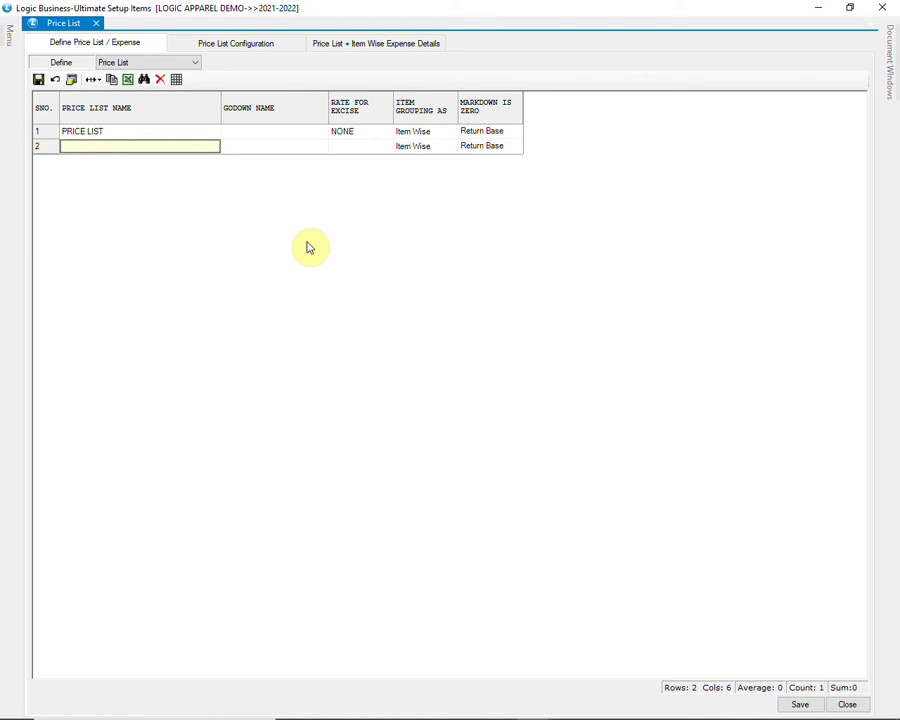
click(790, 704)
click(425, 418)
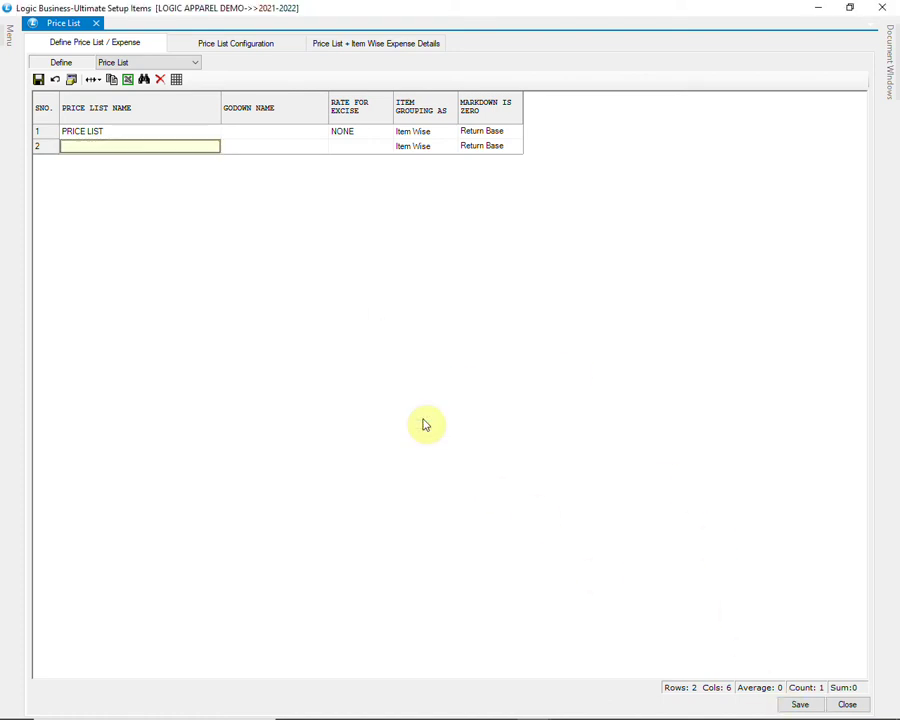
click(194, 64)
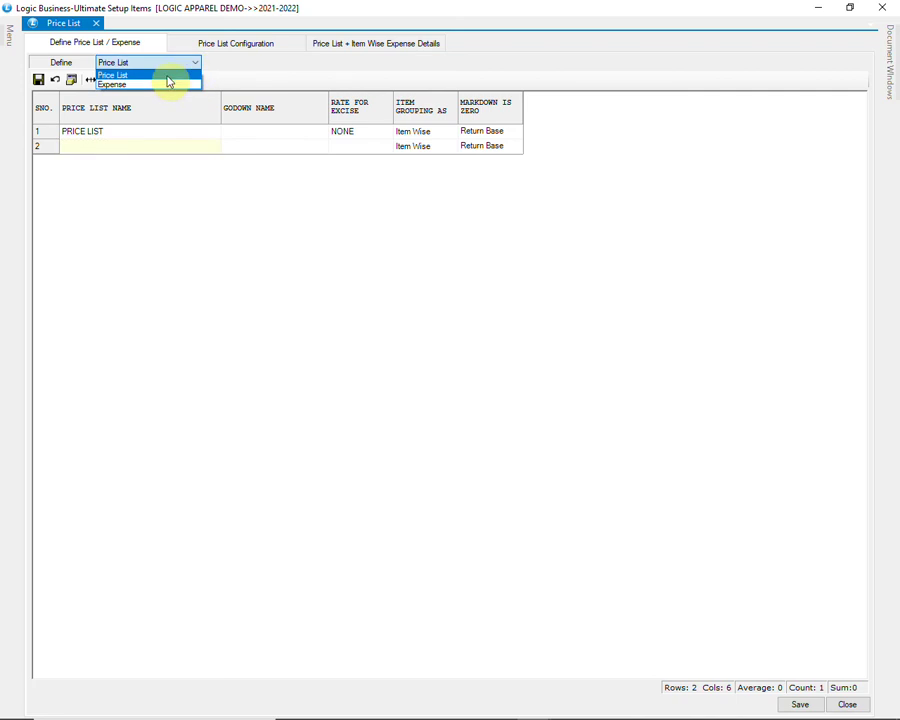
Step: Switch to expense definitions and review LESS CD's column names 1, 2, 3 and 4
click(160, 85)
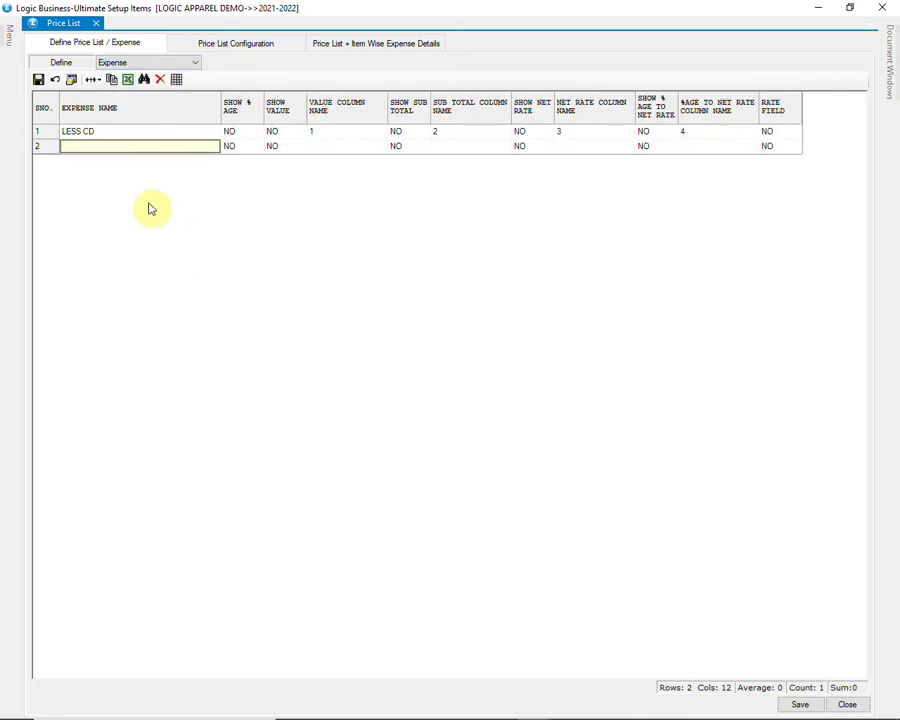
click(131, 136)
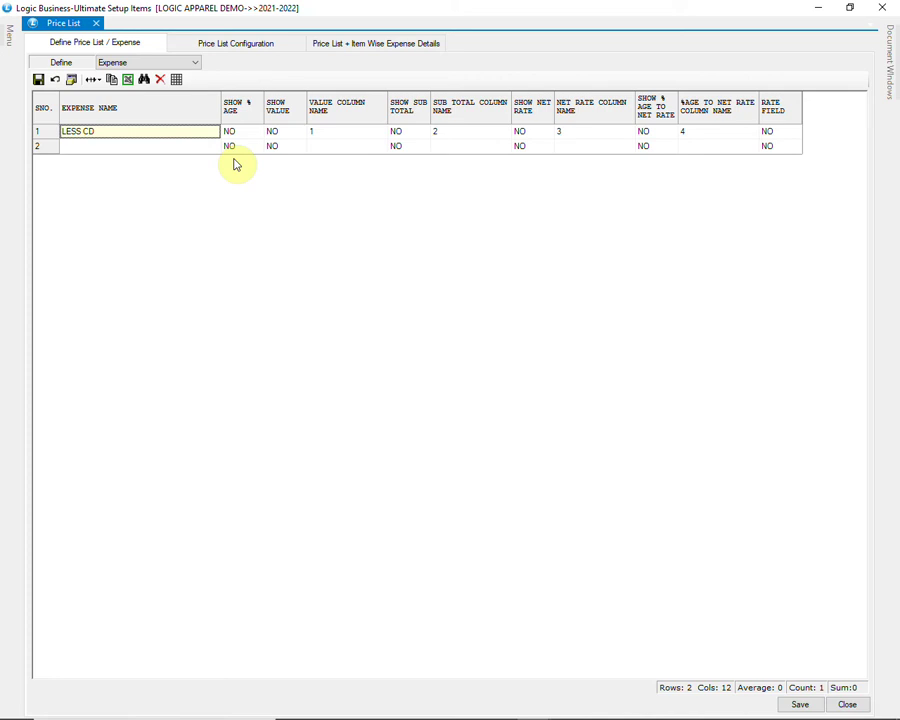
click(344, 138)
click(466, 141)
click(590, 142)
click(695, 141)
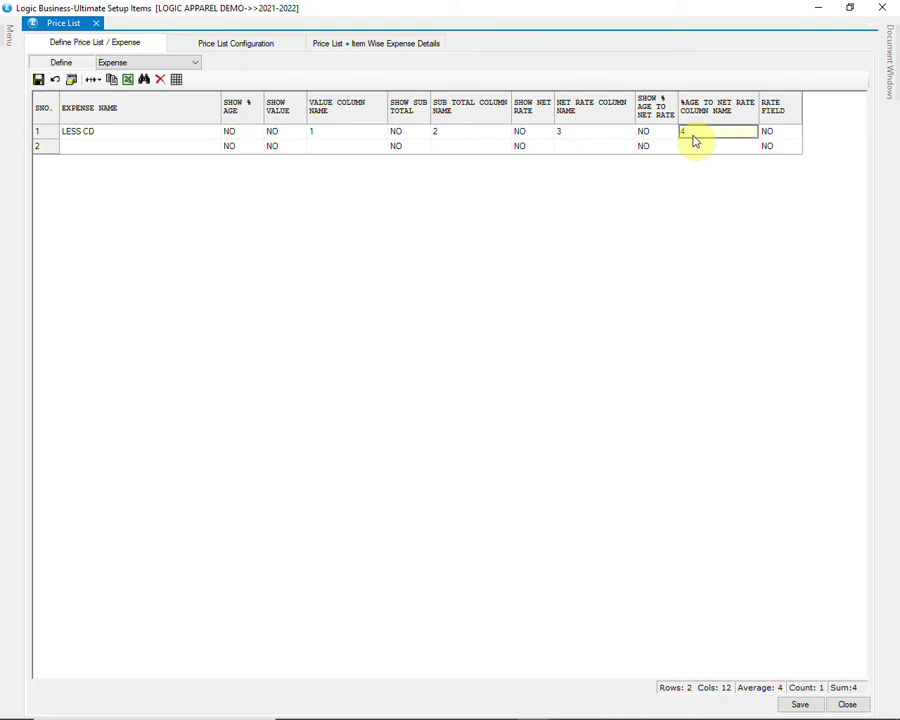
Step: Add expense LESS TD in row 2 with column names 5, 6, 7, 8 and save
click(139, 147)
text(LESS)
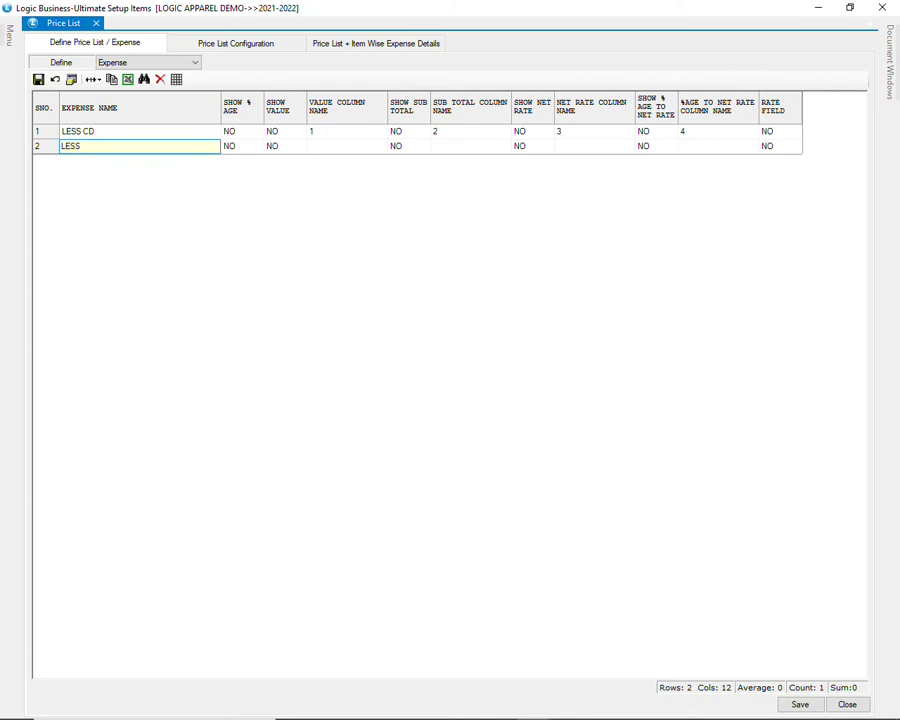
key(Tab)
key(Tab)
key(Tab)
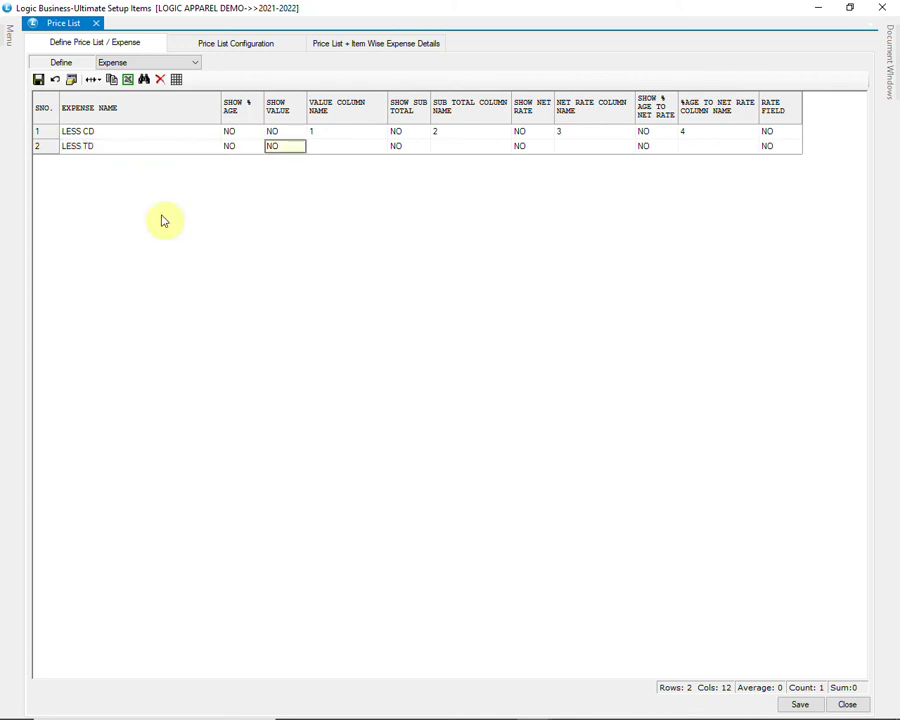
text(5)
key(Tab)
key(Tab)
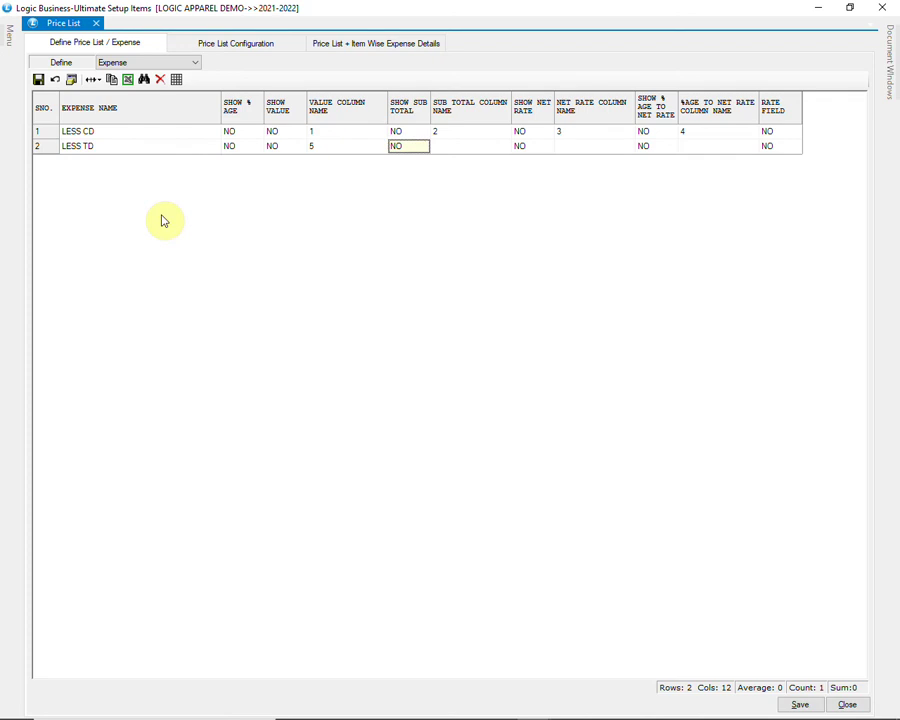
text(6)
key(Tab)
key(Tab)
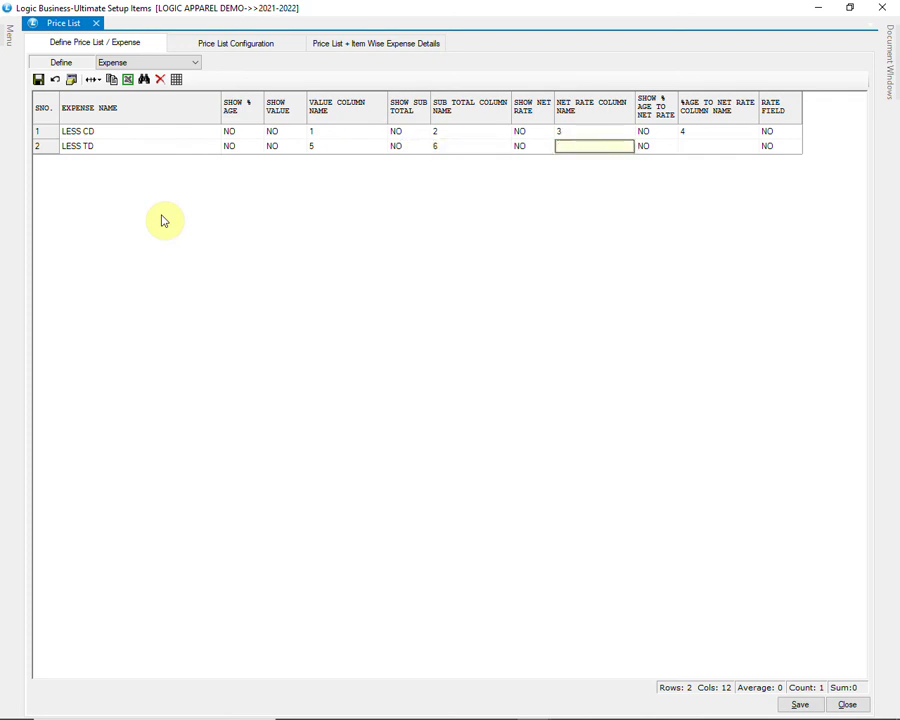
text(7)
key(Tab)
key(Tab)
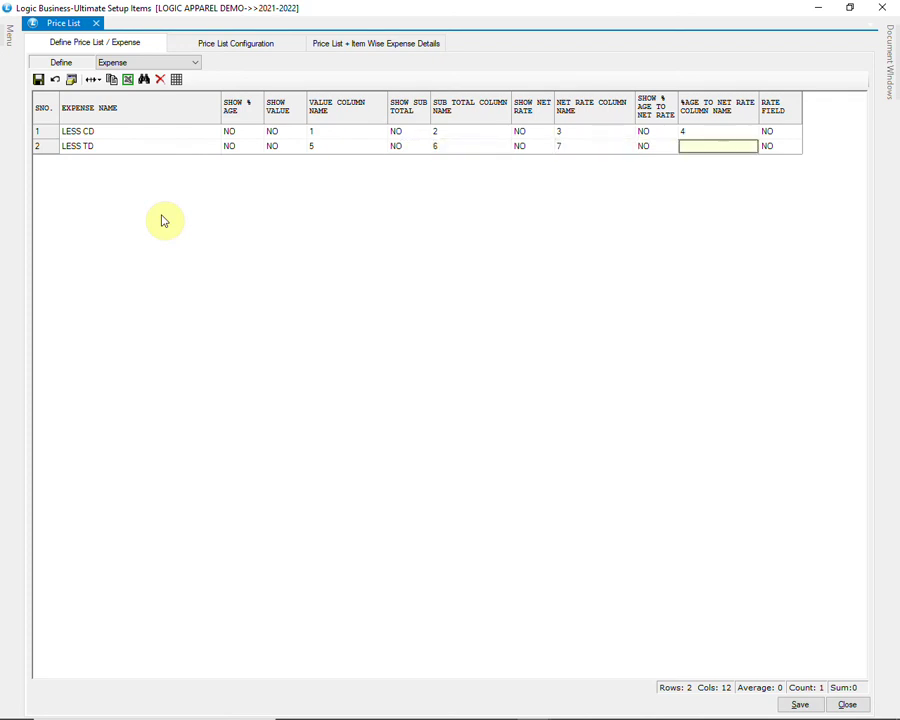
text(8)
key(Tab)
key(Tab)
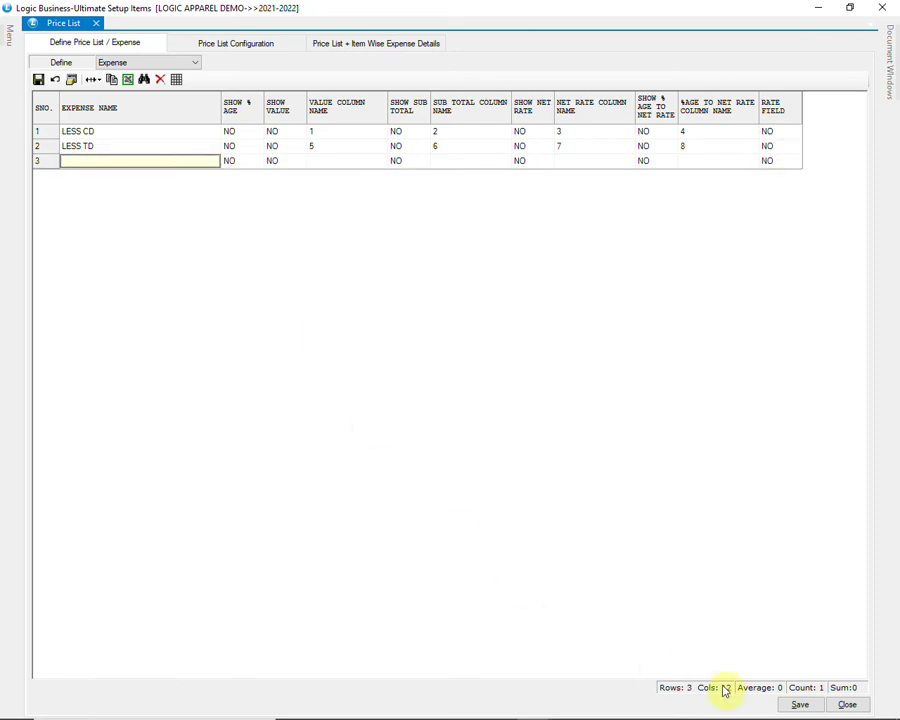
click(790, 702)
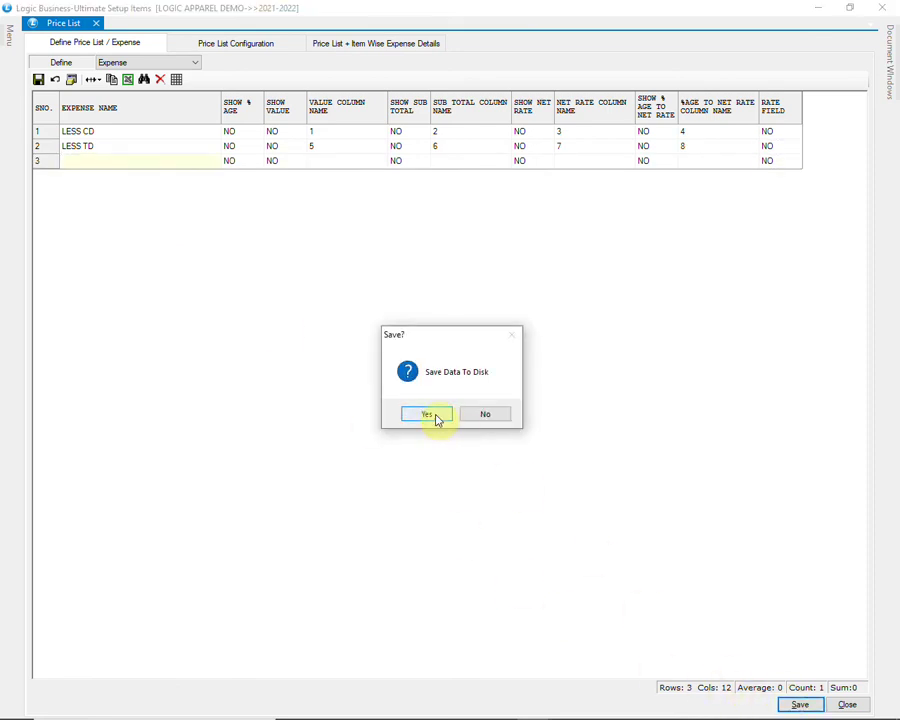
click(428, 415)
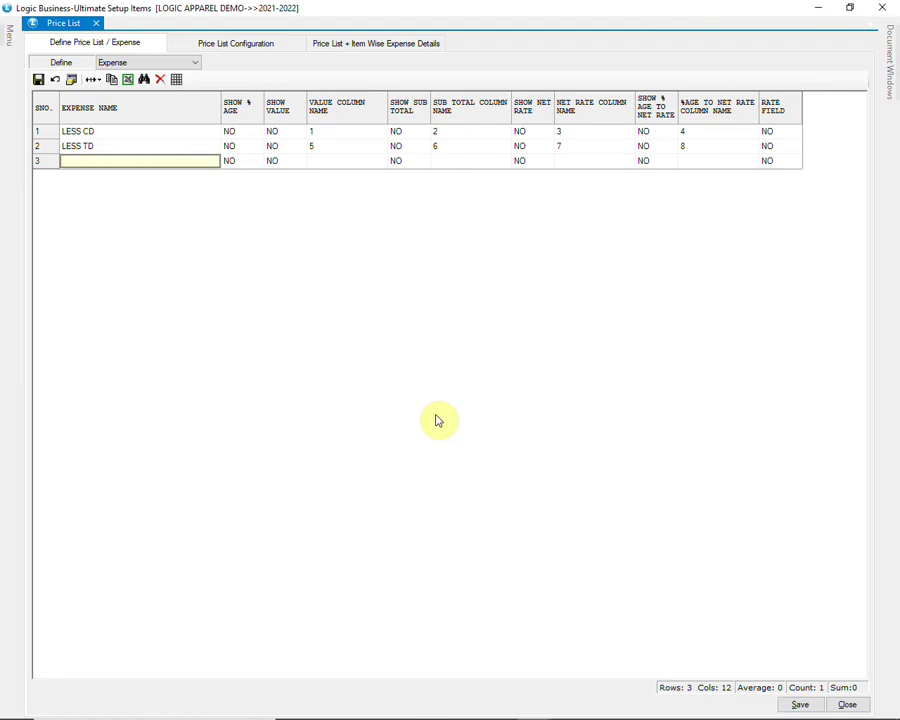
Step: In Price List Configuration, keep PRICE LIST based on M.R.P. and review its expenses
click(214, 48)
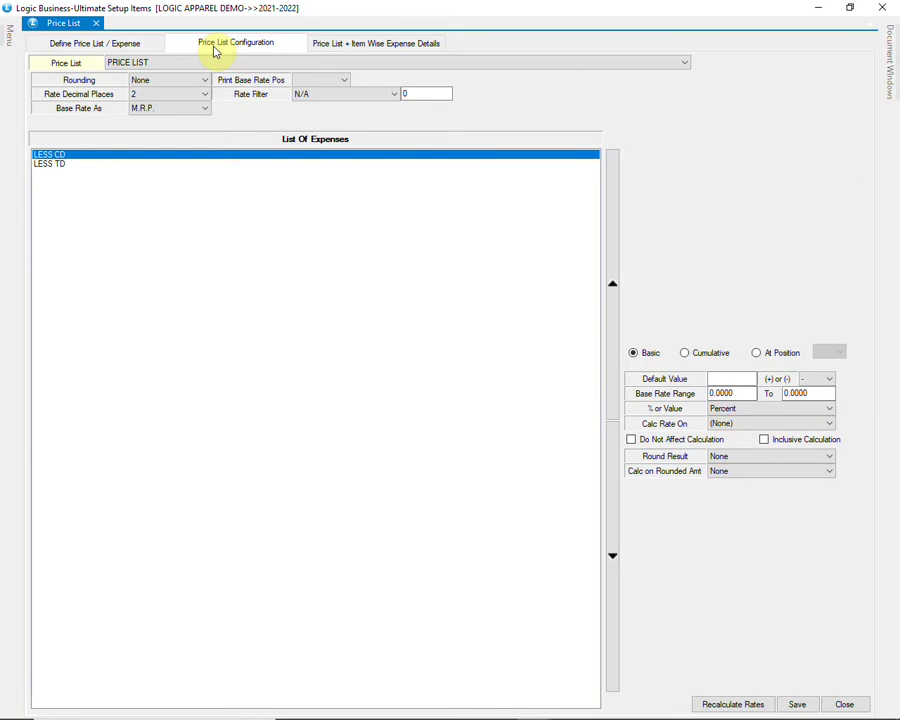
click(172, 62)
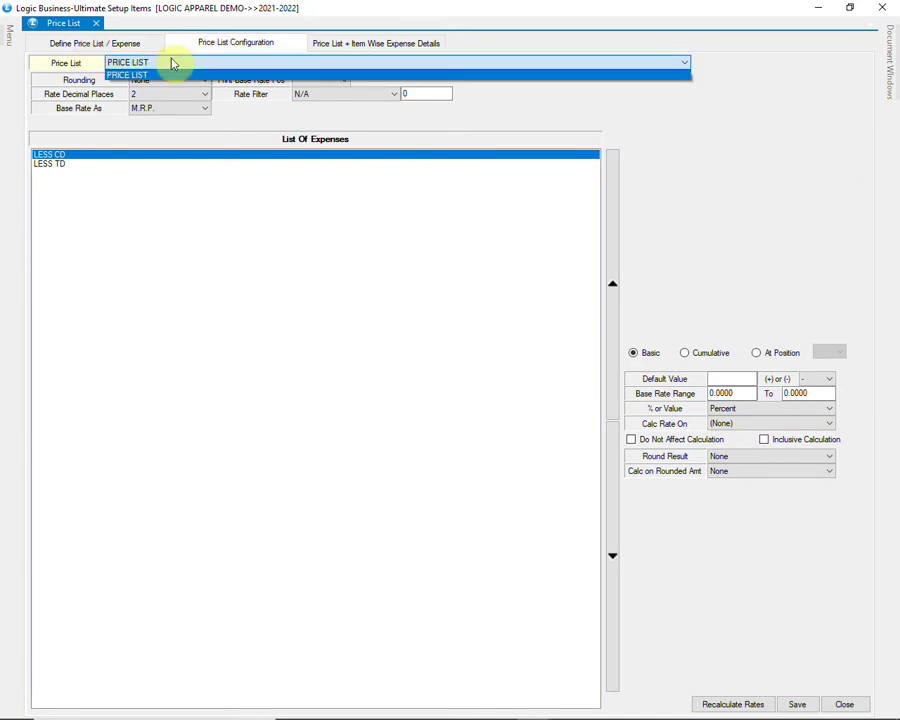
click(220, 66)
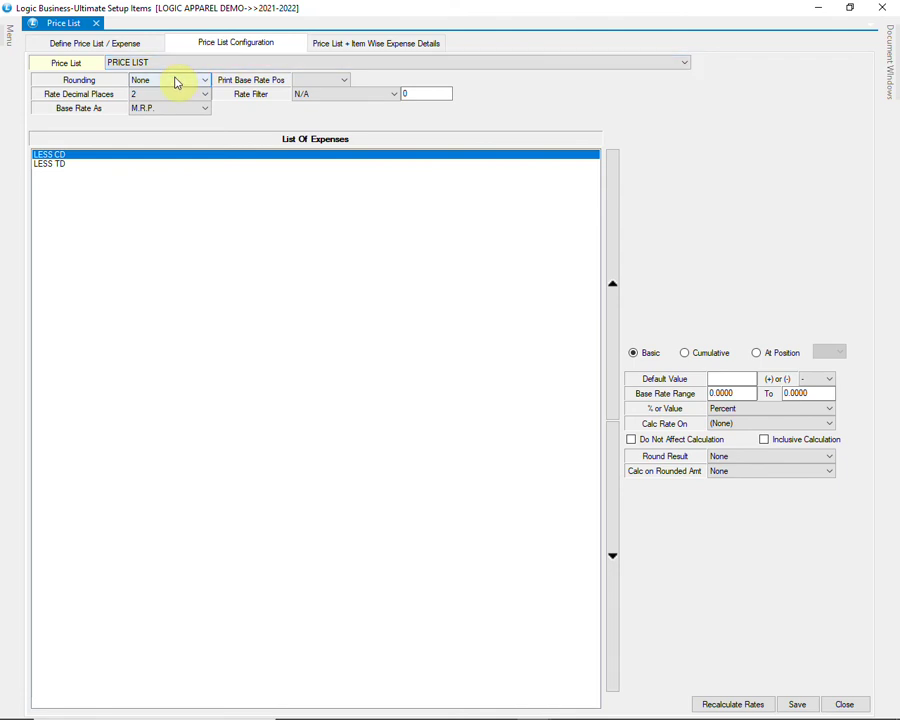
click(183, 111)
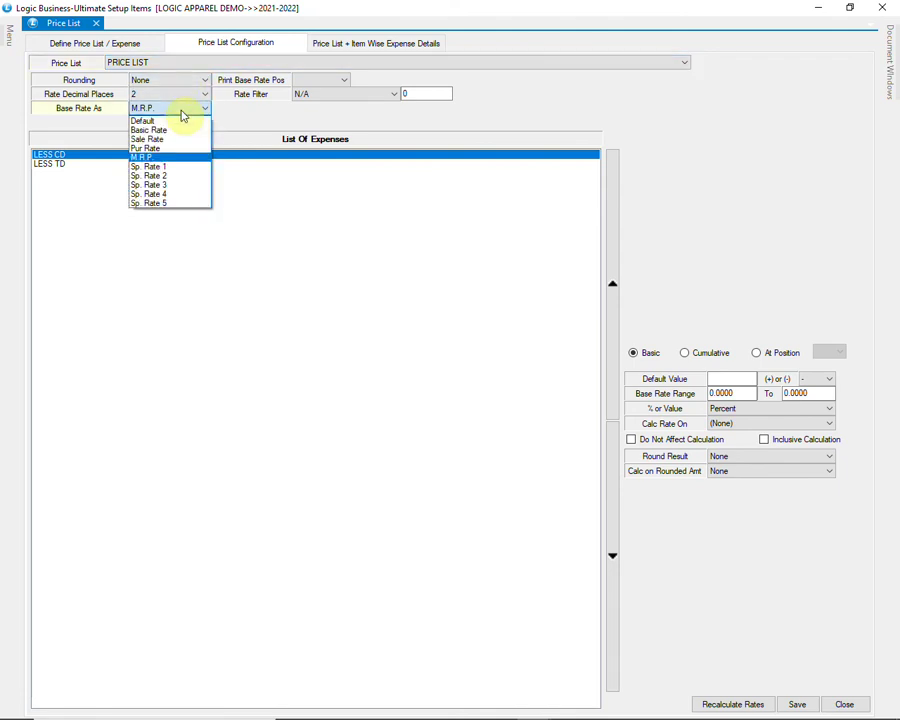
click(183, 116)
click(62, 156)
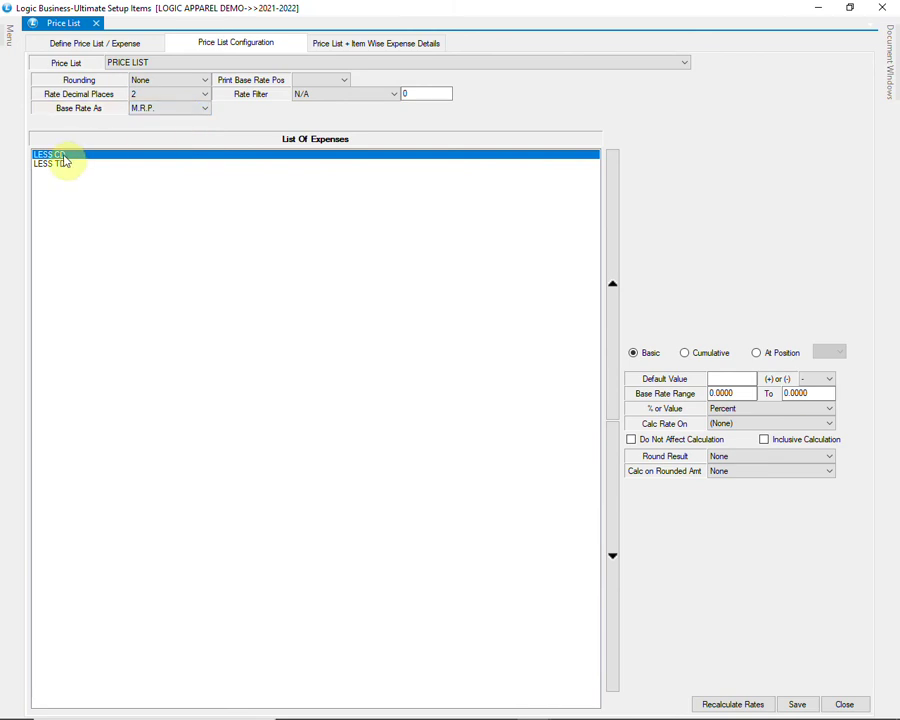
click(64, 165)
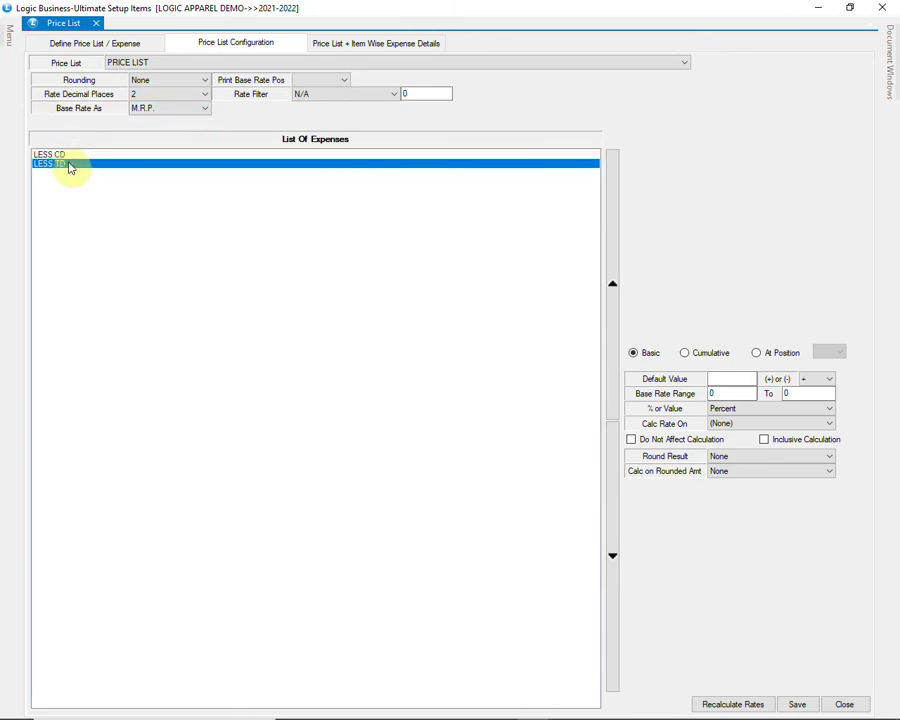
click(72, 156)
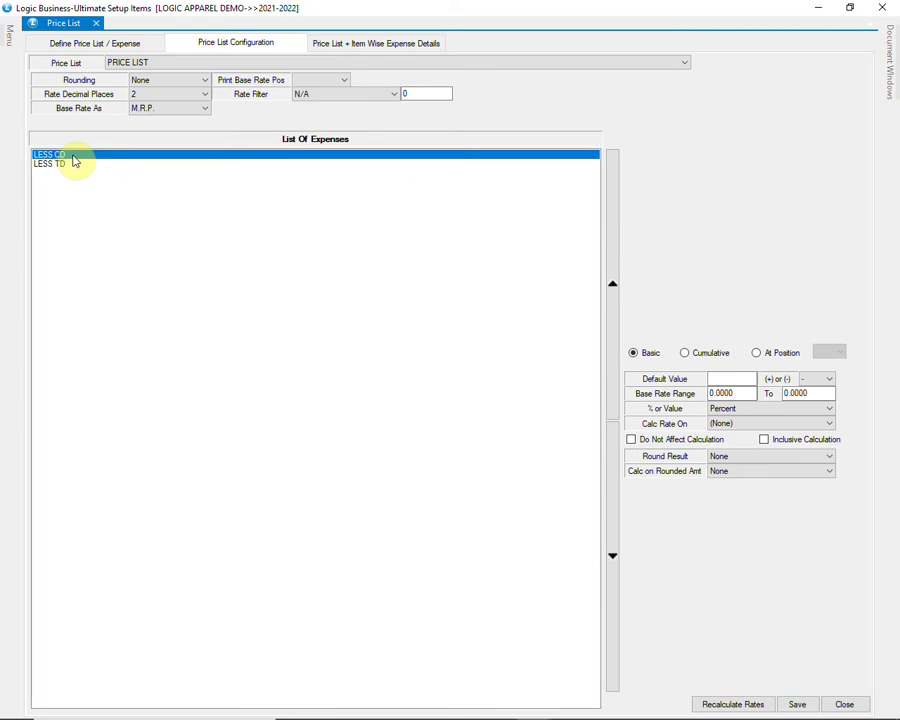
Step: Keep LESS CD as a percent deduction and save the price list configuration
click(716, 378)
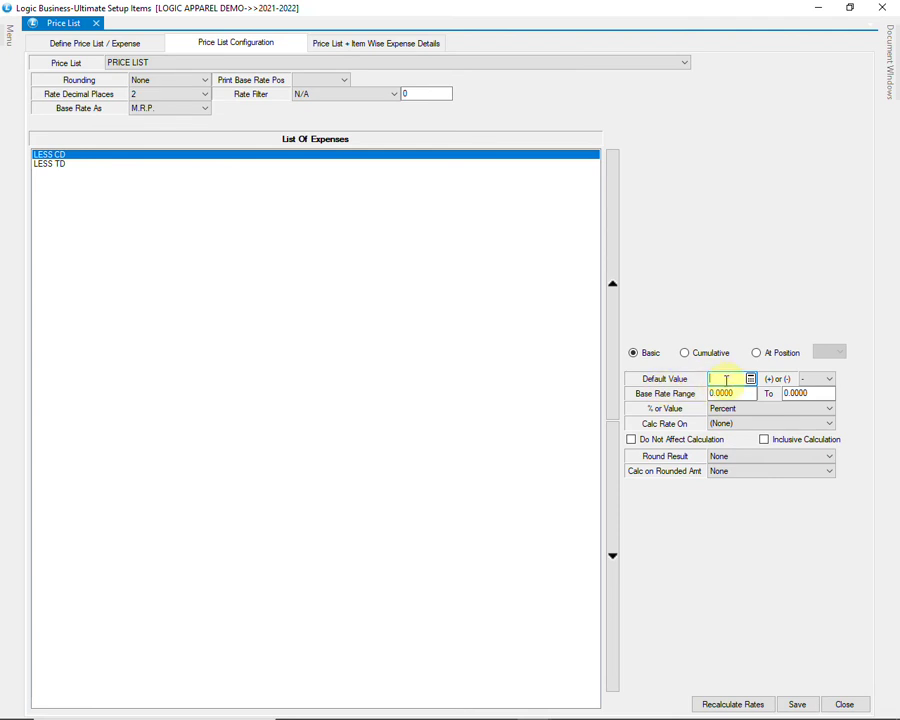
click(827, 380)
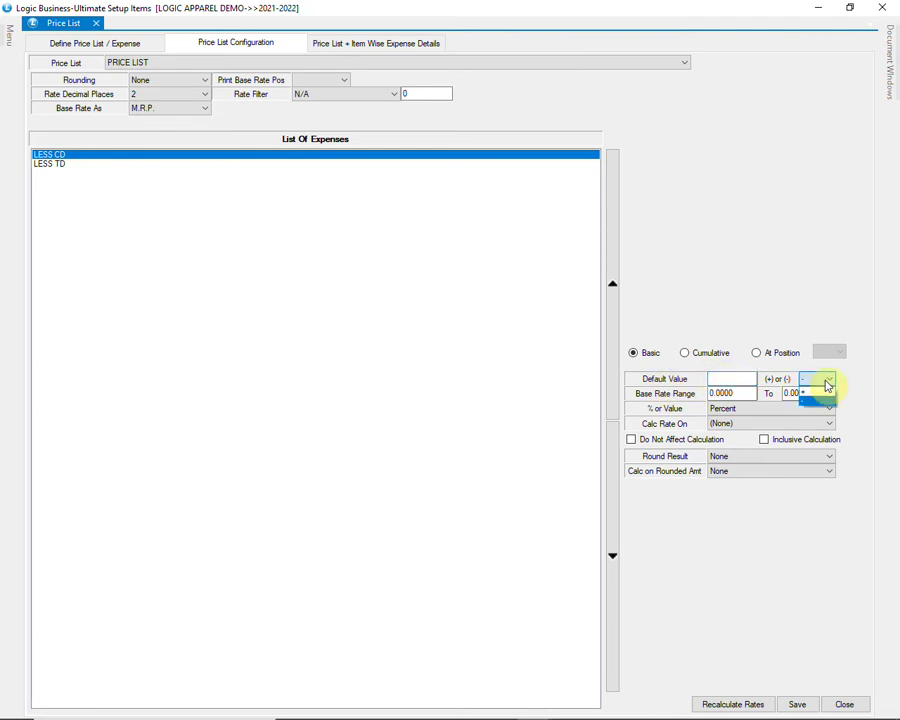
click(827, 385)
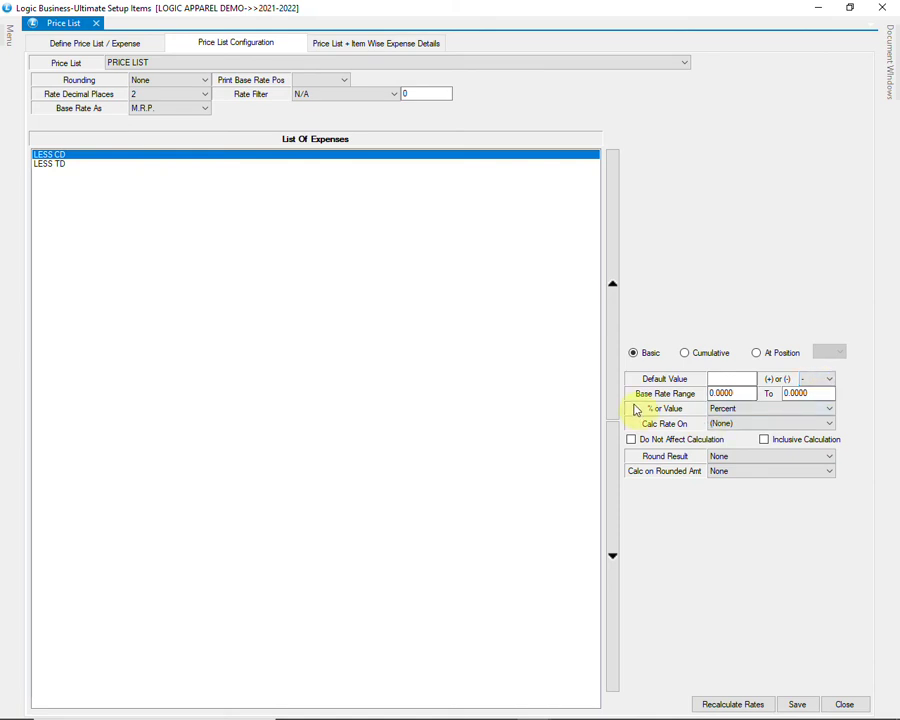
click(738, 393)
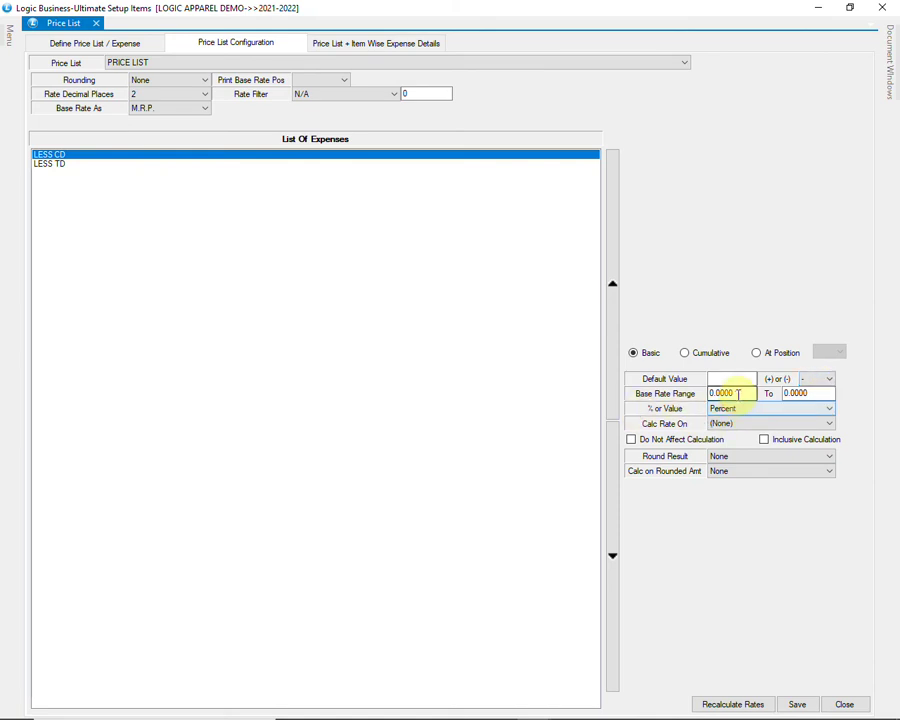
click(810, 393)
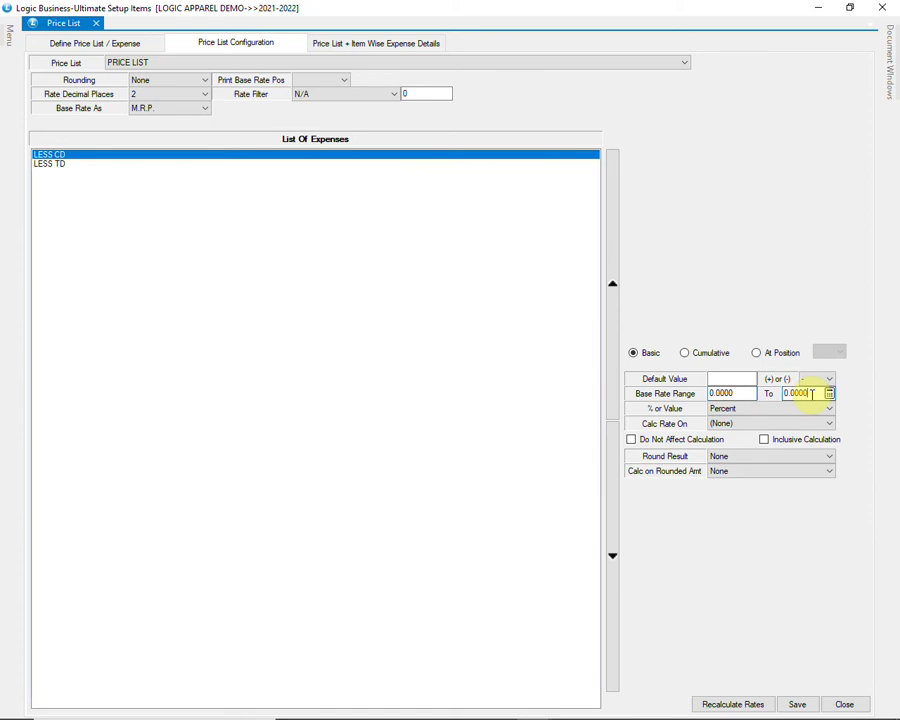
click(802, 412)
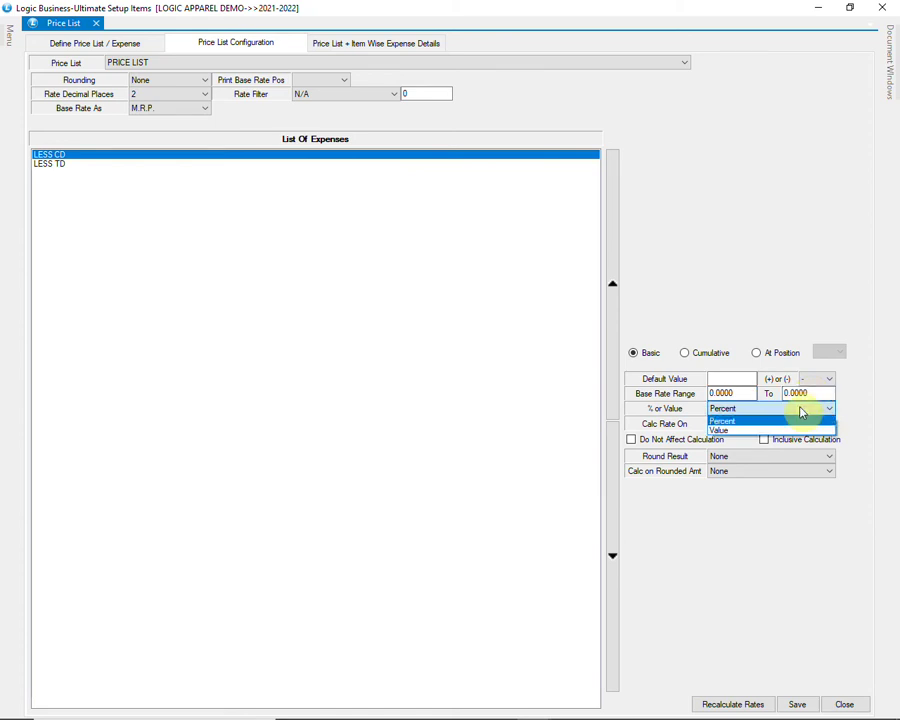
click(802, 412)
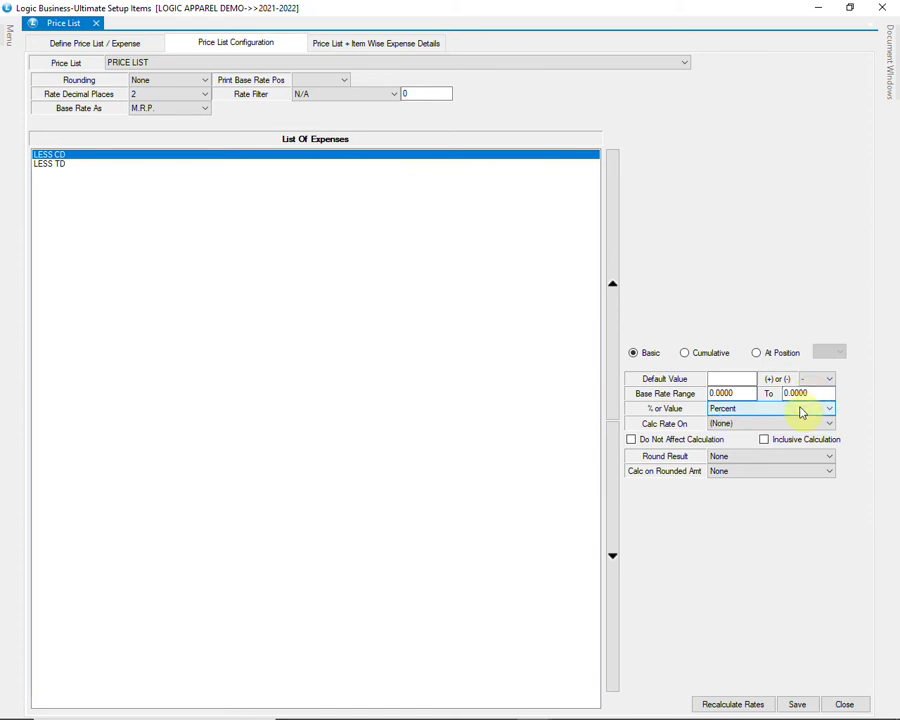
click(797, 704)
click(443, 415)
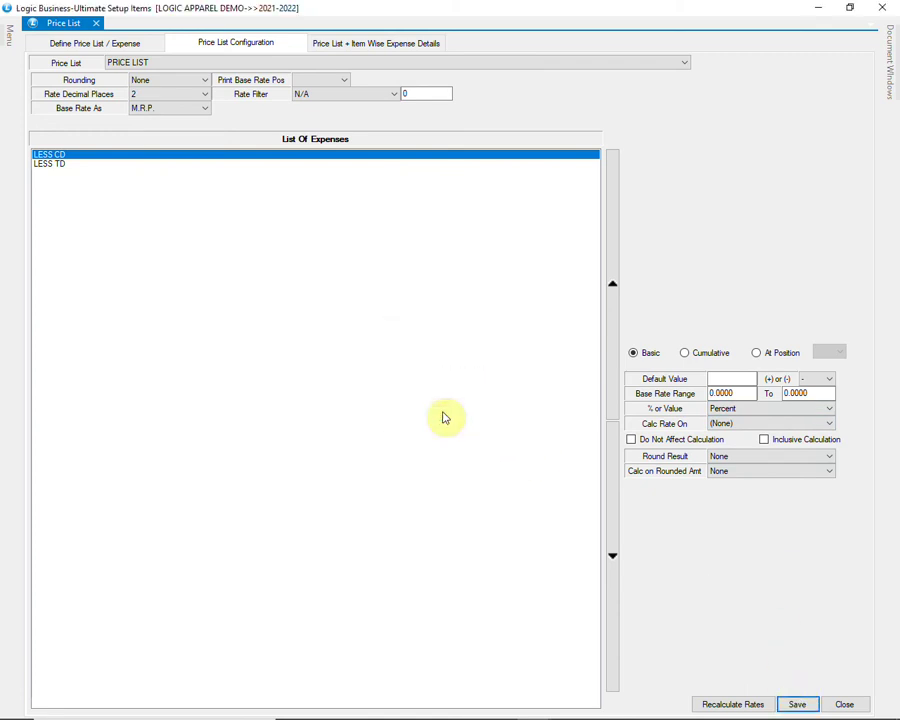
Step: Set LESS TD to minus (-), save it, and close the Price List window
click(56, 166)
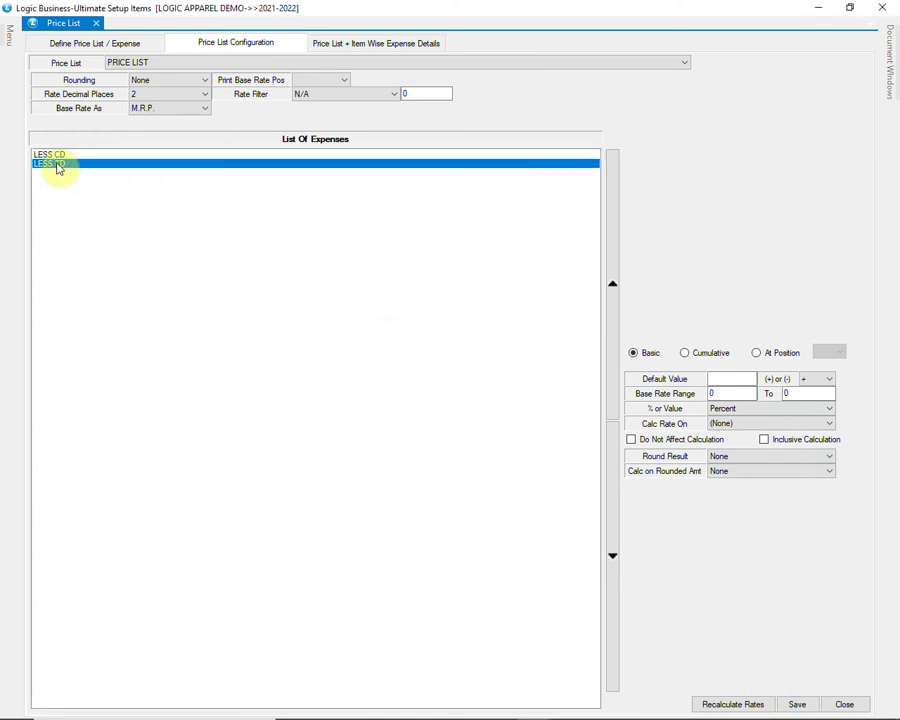
click(714, 378)
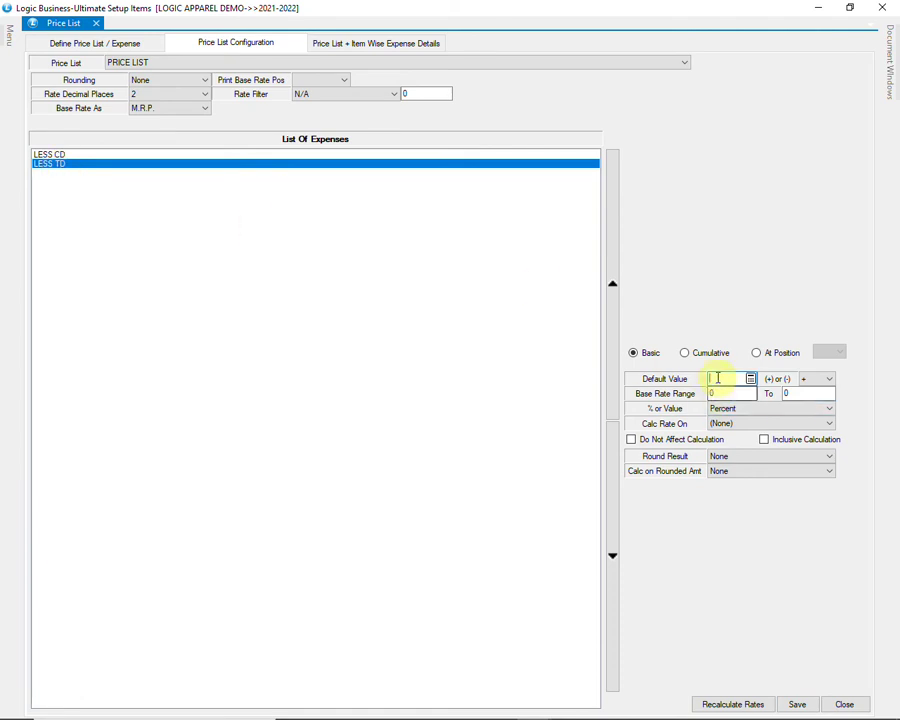
click(818, 378)
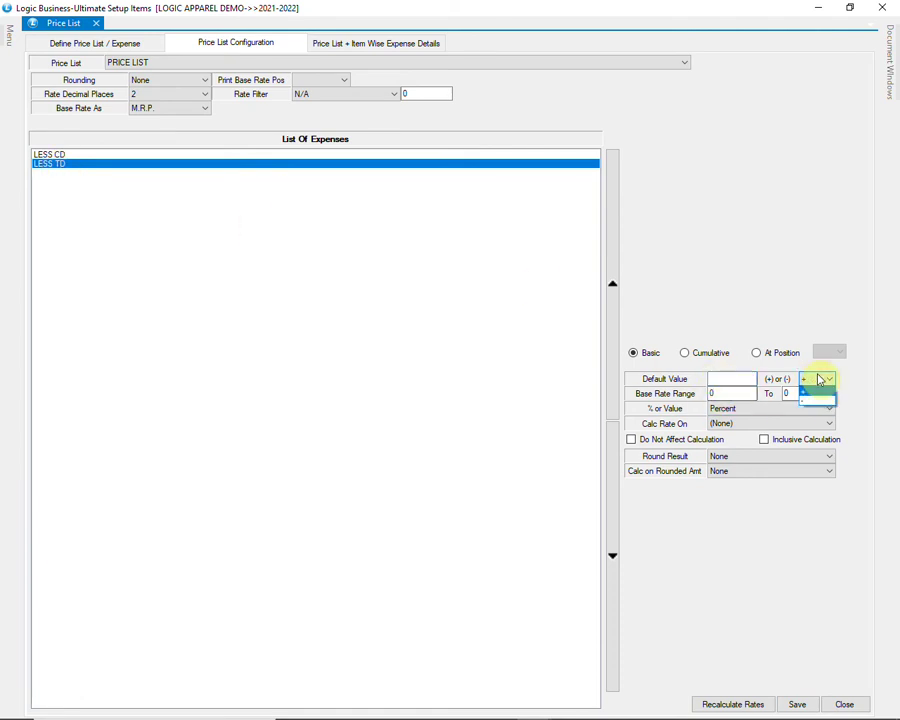
click(814, 403)
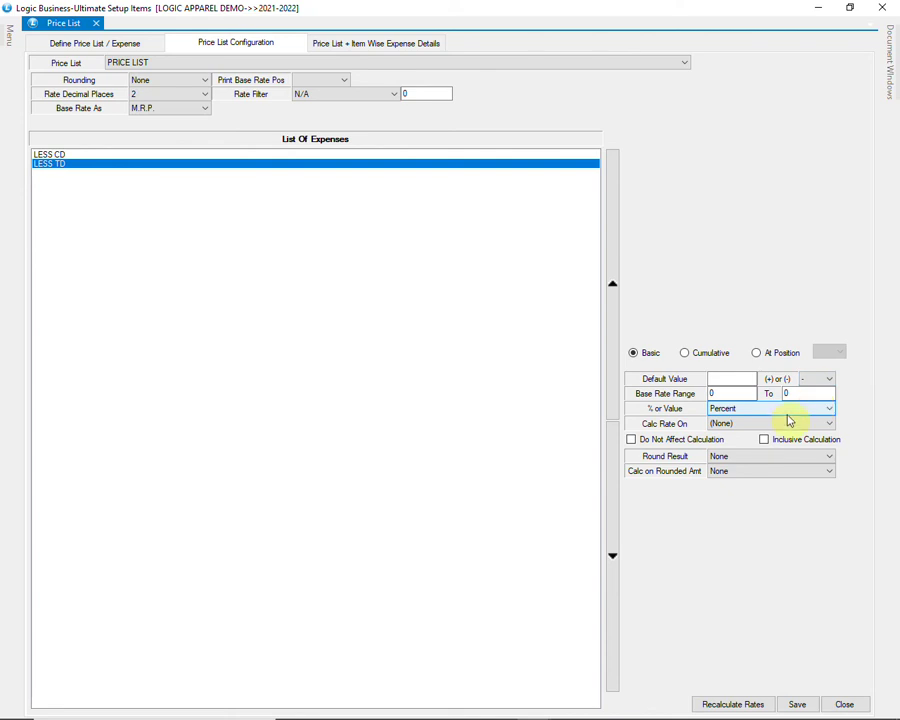
click(735, 393)
click(802, 394)
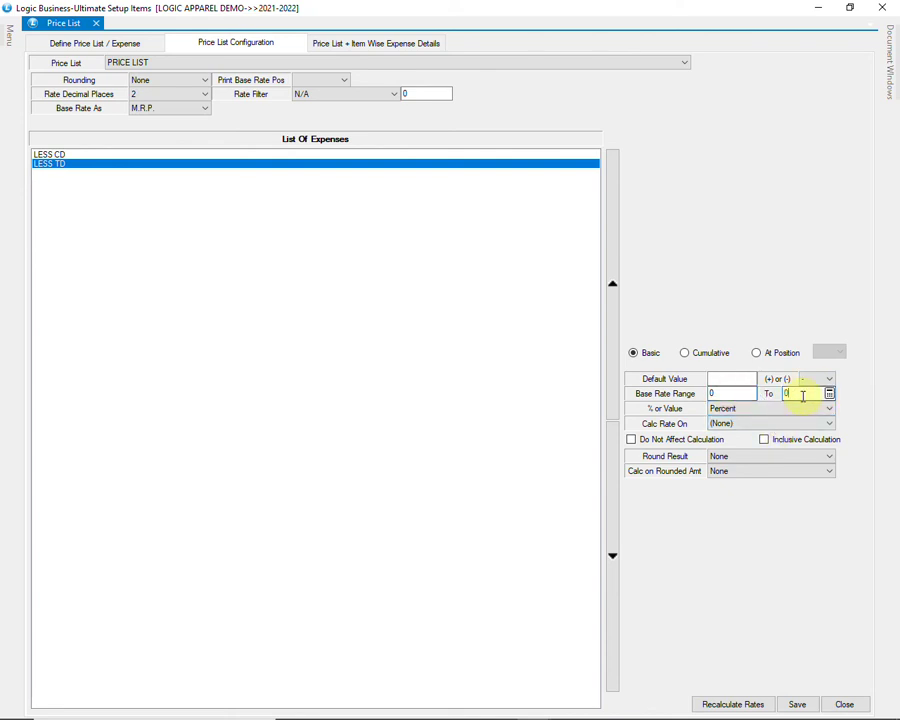
click(794, 703)
click(445, 416)
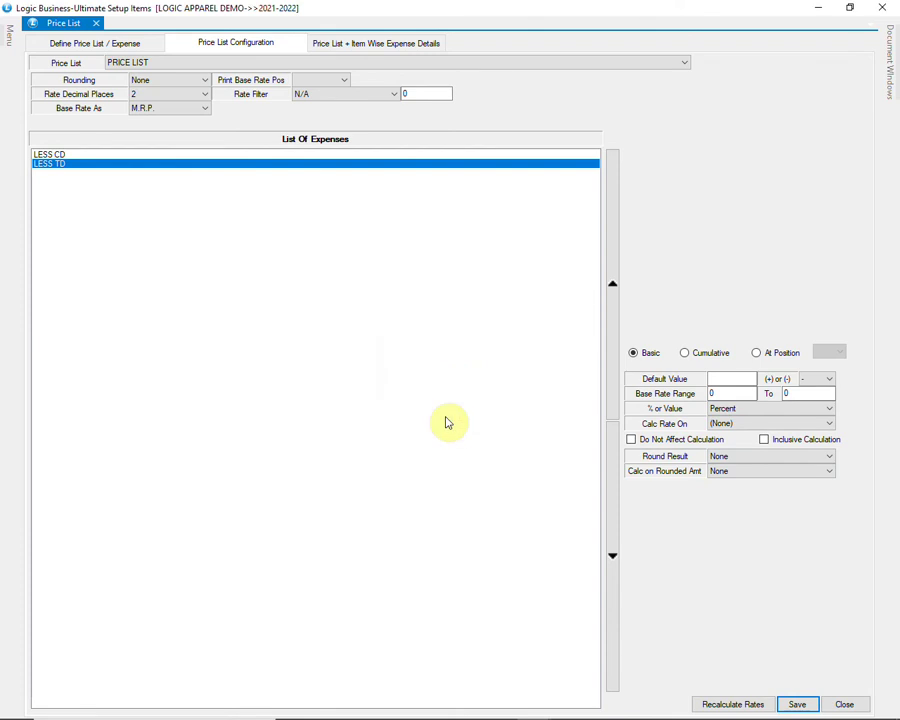
click(844, 705)
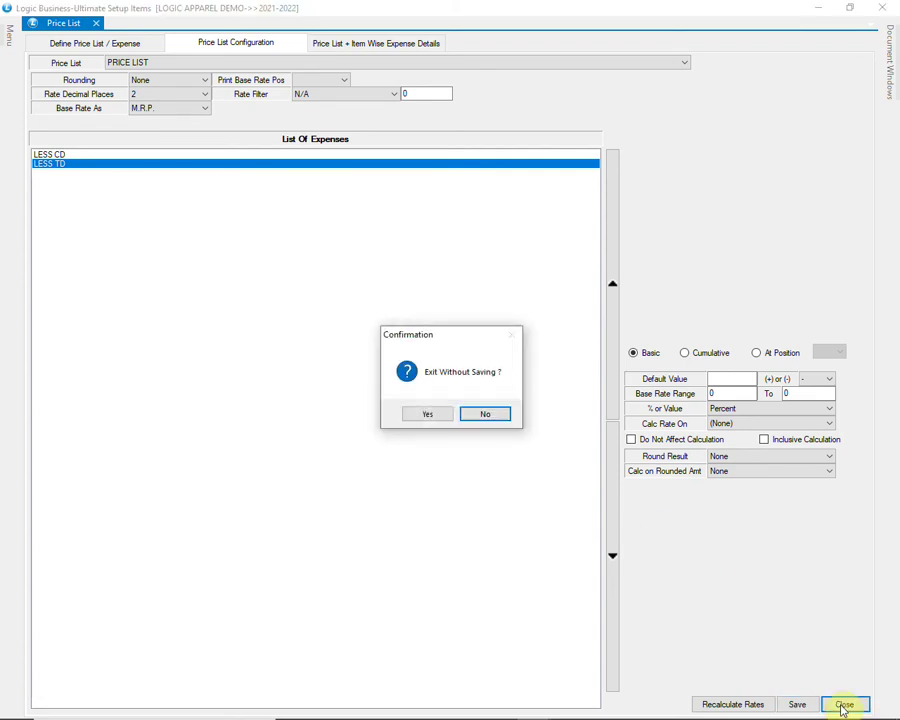
click(427, 415)
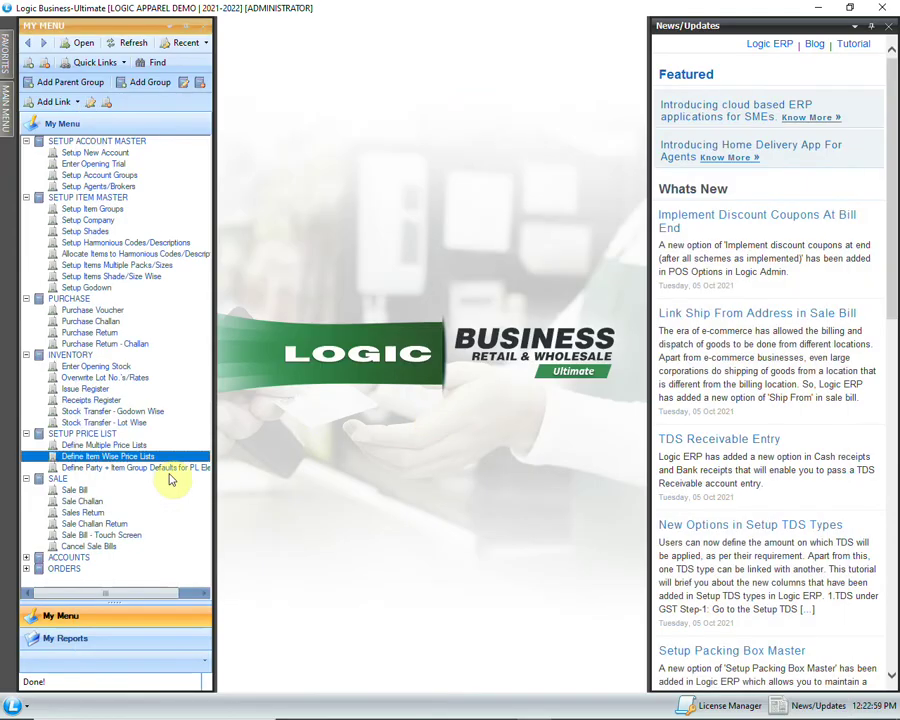
Step: Open Define Party + Item Group Defaults for PL Elements and review LESS CD and LESS TD
click(205, 469)
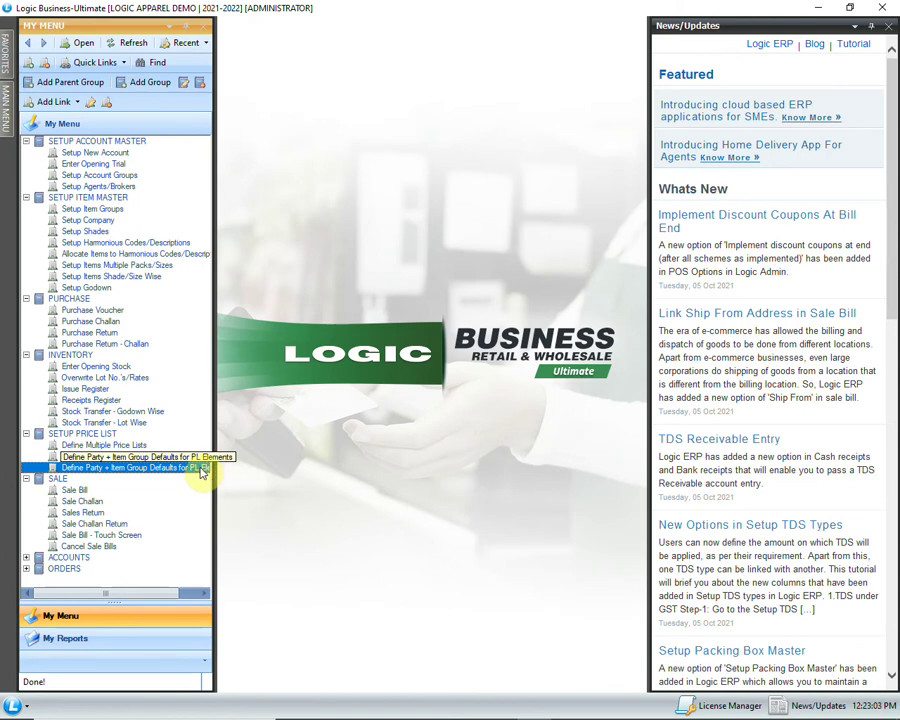
double_click(201, 470)
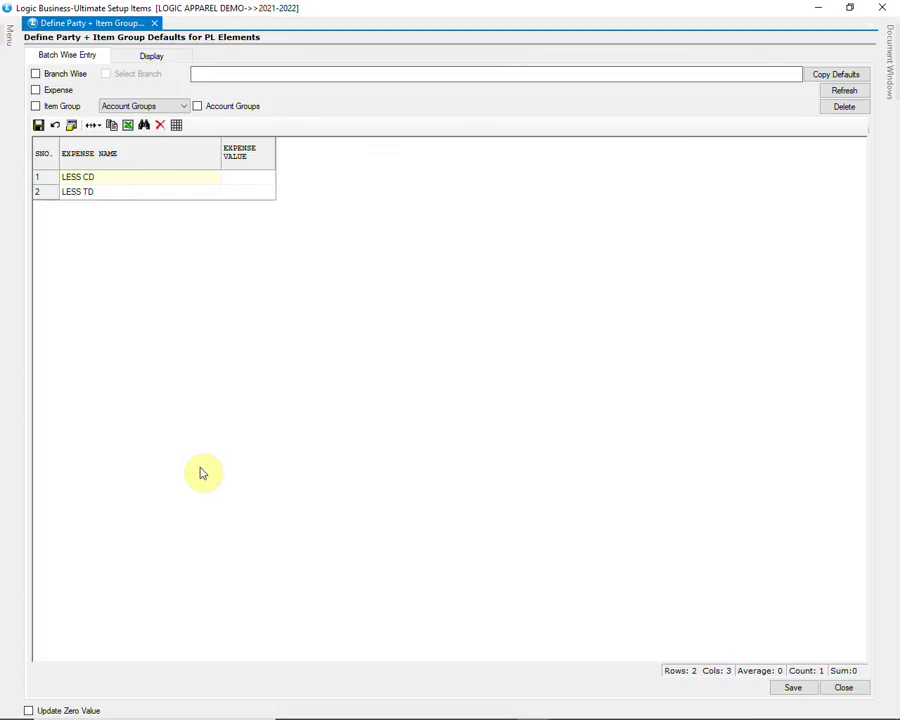
click(160, 180)
click(173, 194)
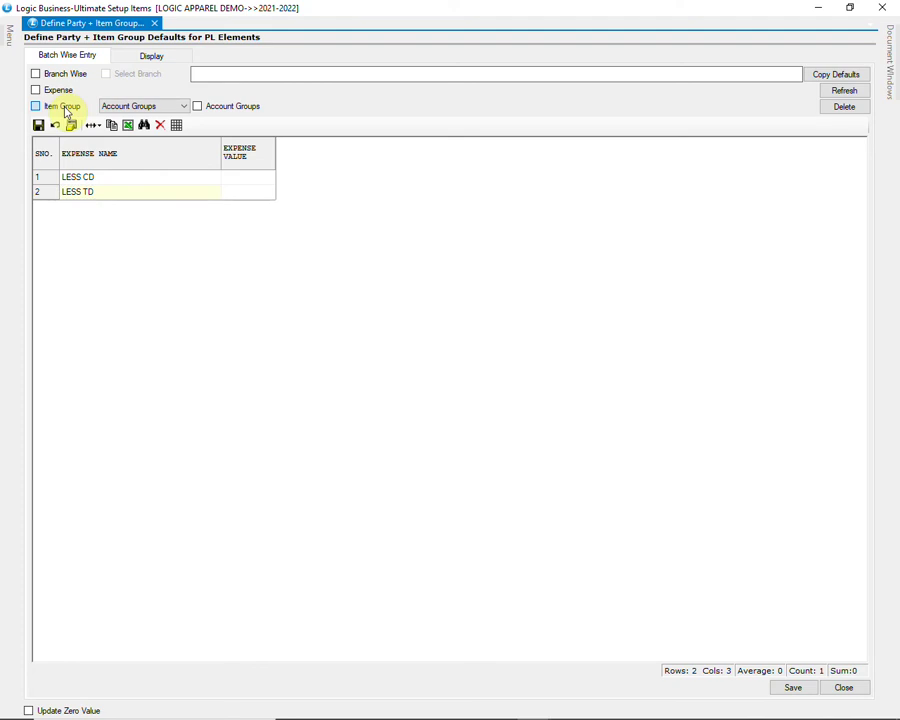
Step: Enable item group defaults at CATEGORY level 1, limited to SPORTS MEN and SPORTS WOMEN
click(64, 107)
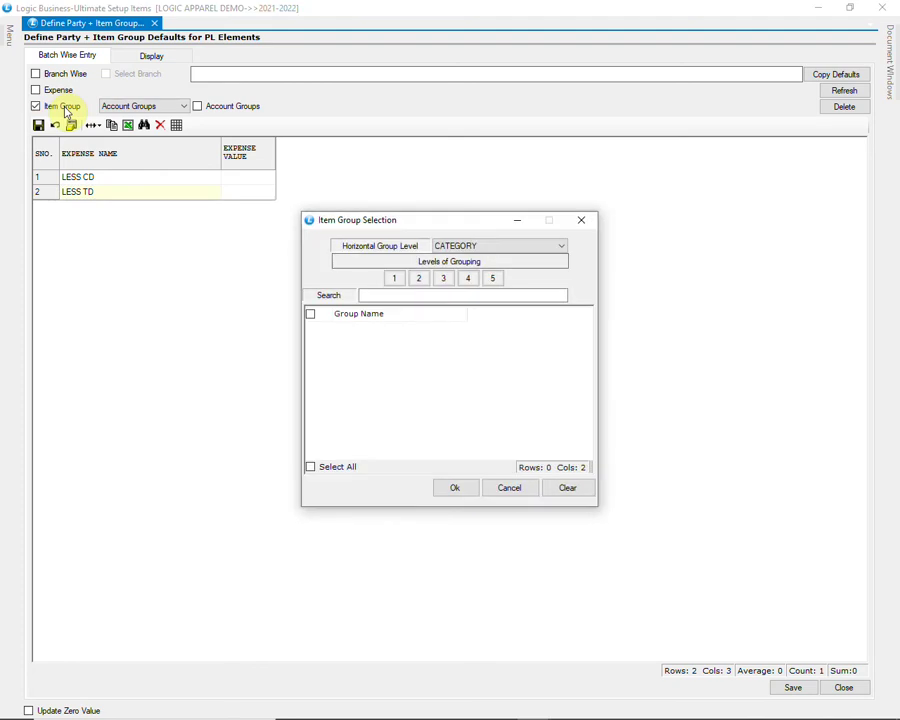
click(496, 247)
click(458, 258)
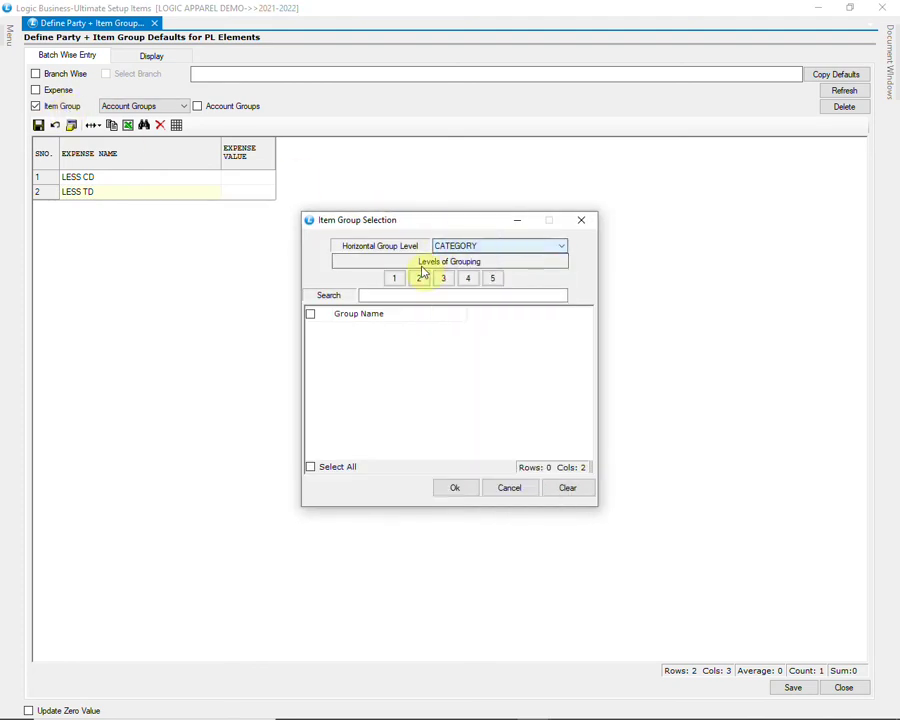
click(392, 279)
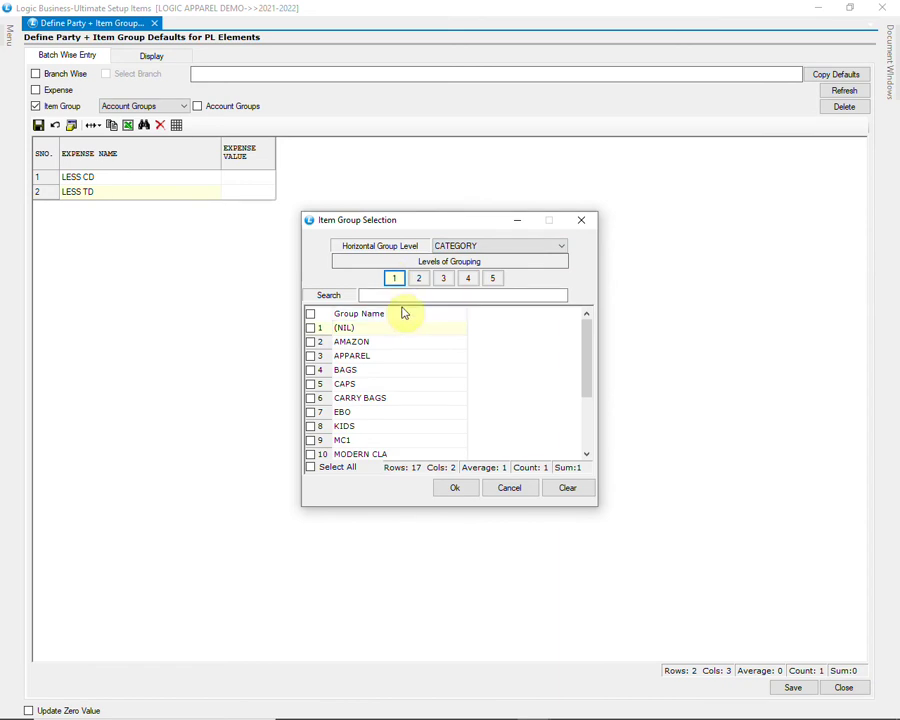
click(345, 370)
drag(584, 356, 588, 404)
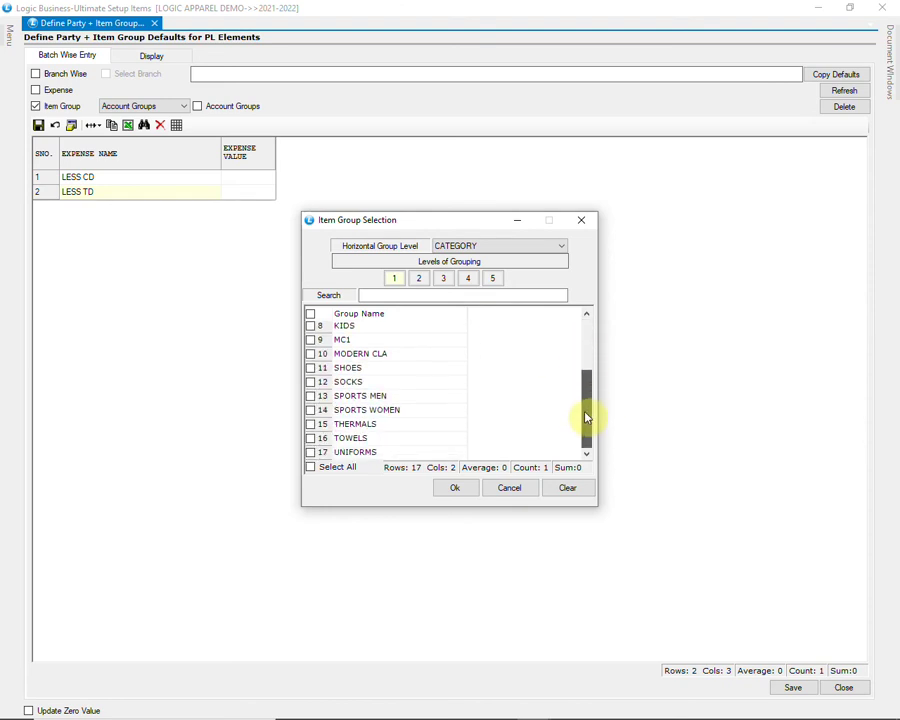
click(310, 398)
click(310, 397)
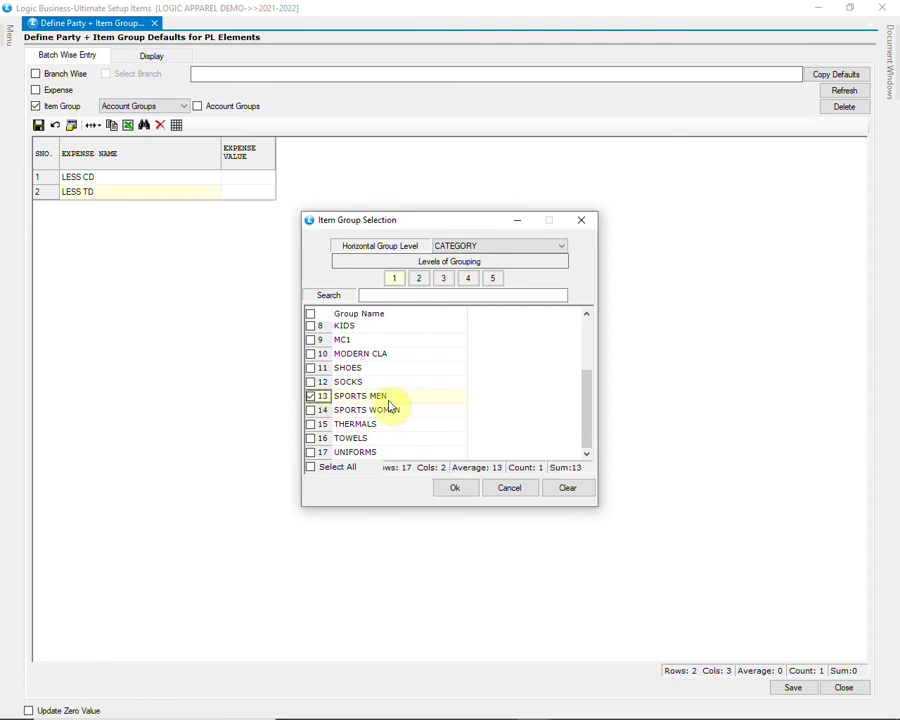
click(310, 411)
click(310, 411)
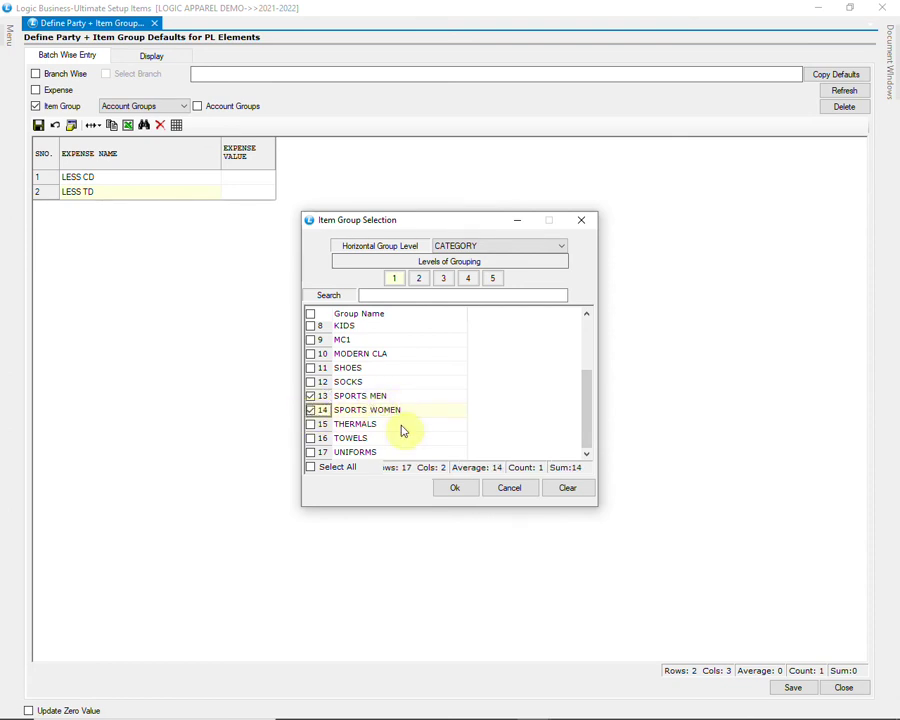
click(454, 488)
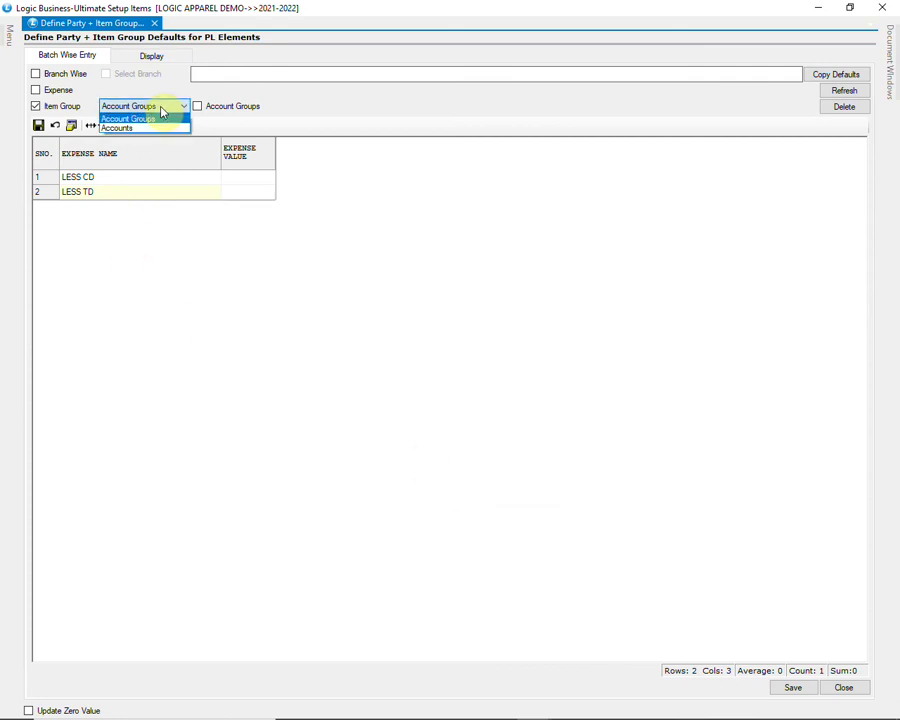
Step: Browse account groups as party level (BEATS grouping, level 1 and 2 groups), then cancel
click(146, 127)
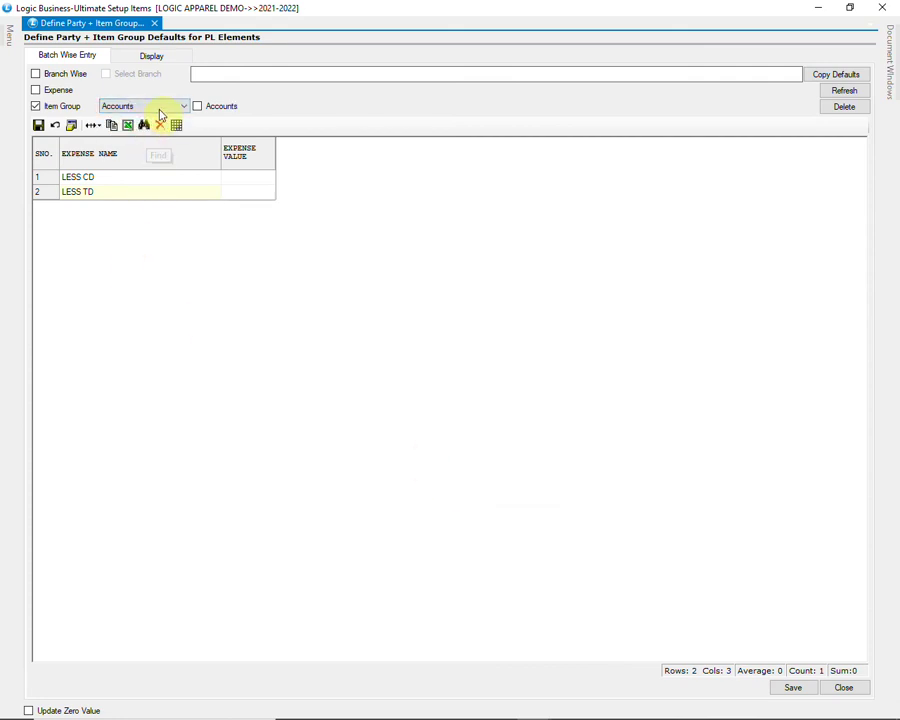
click(167, 111)
click(163, 117)
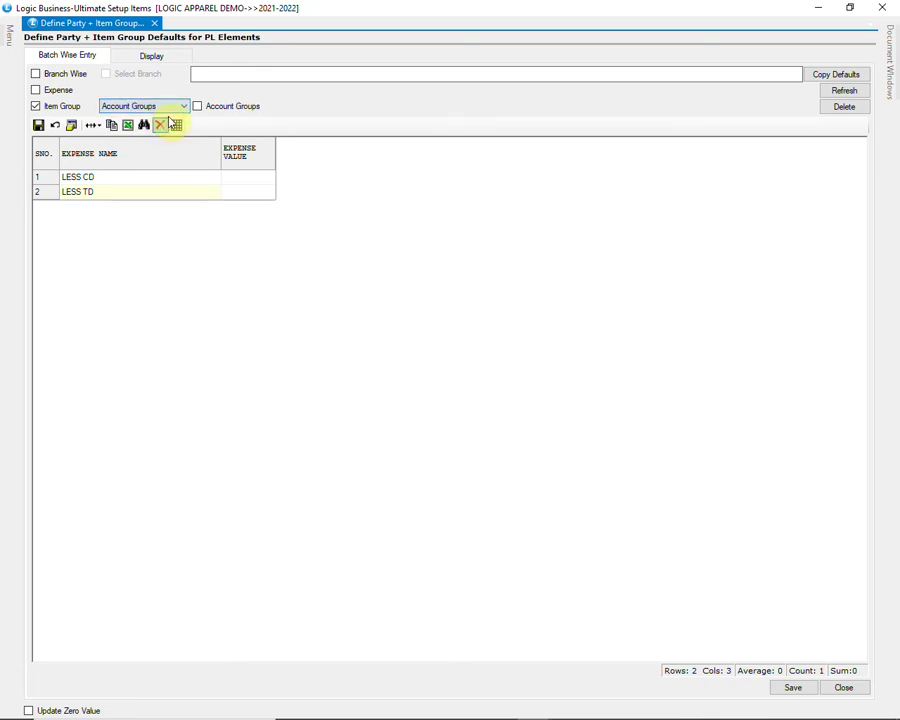
click(222, 107)
click(478, 242)
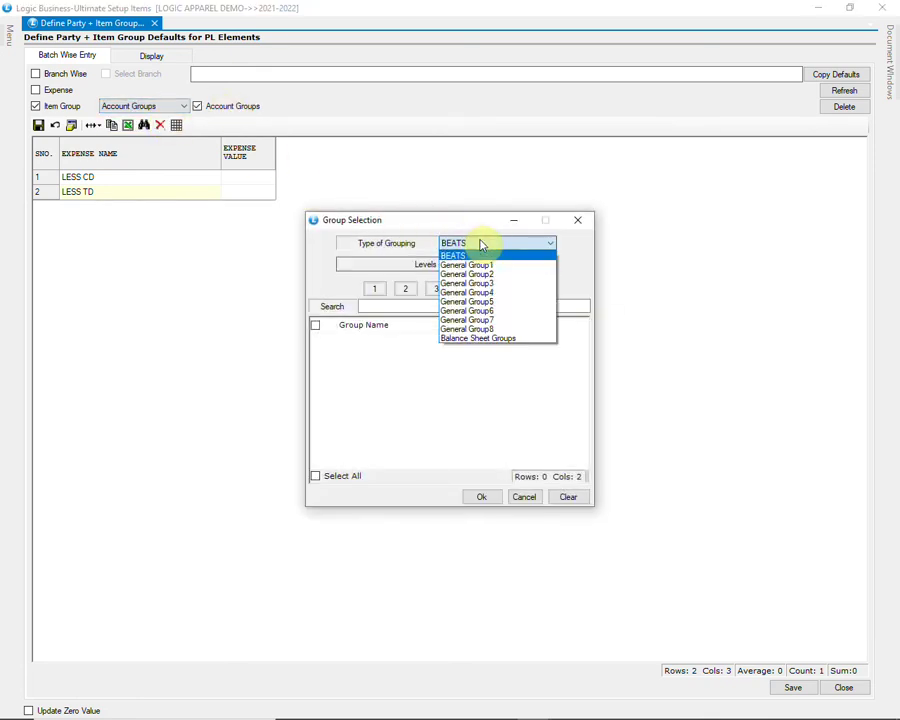
click(490, 247)
click(377, 290)
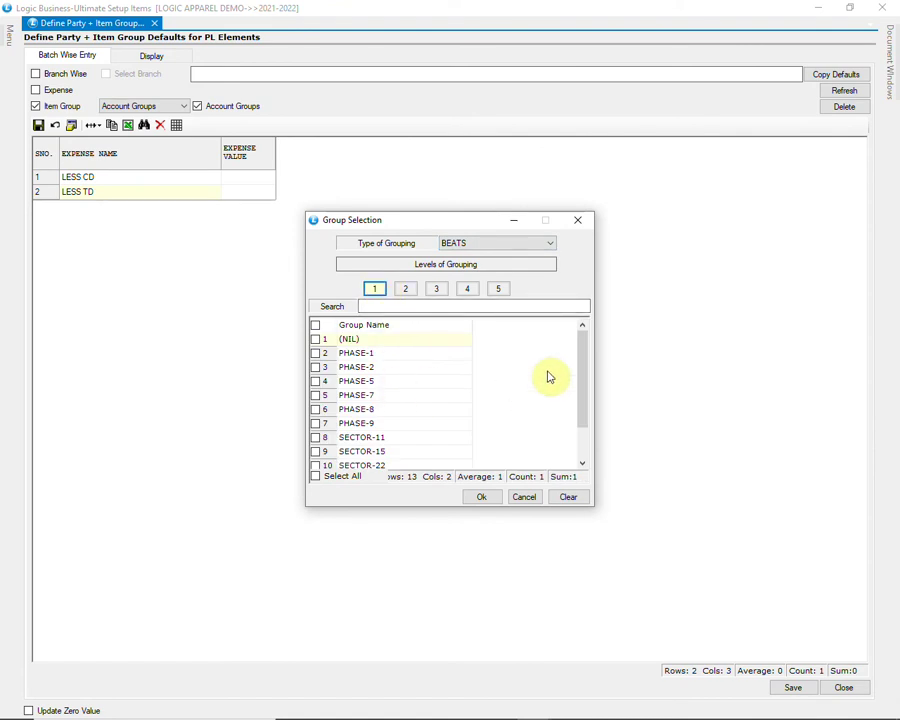
drag(585, 363, 579, 428)
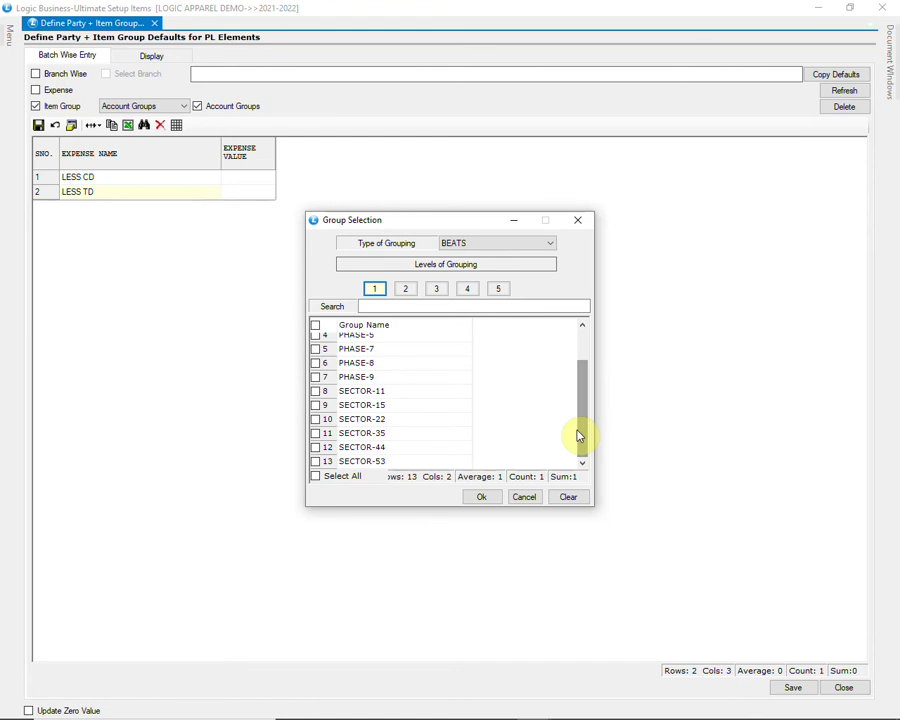
click(405, 289)
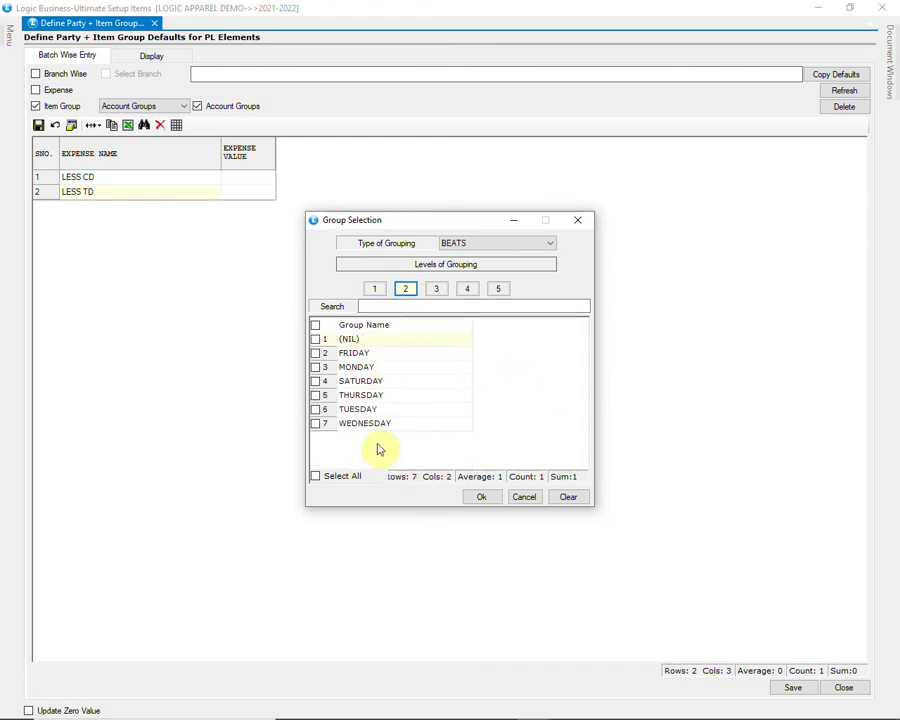
click(528, 499)
Step: Switch the party level to individual accounts and select A S R SHOPPING MALL
click(182, 106)
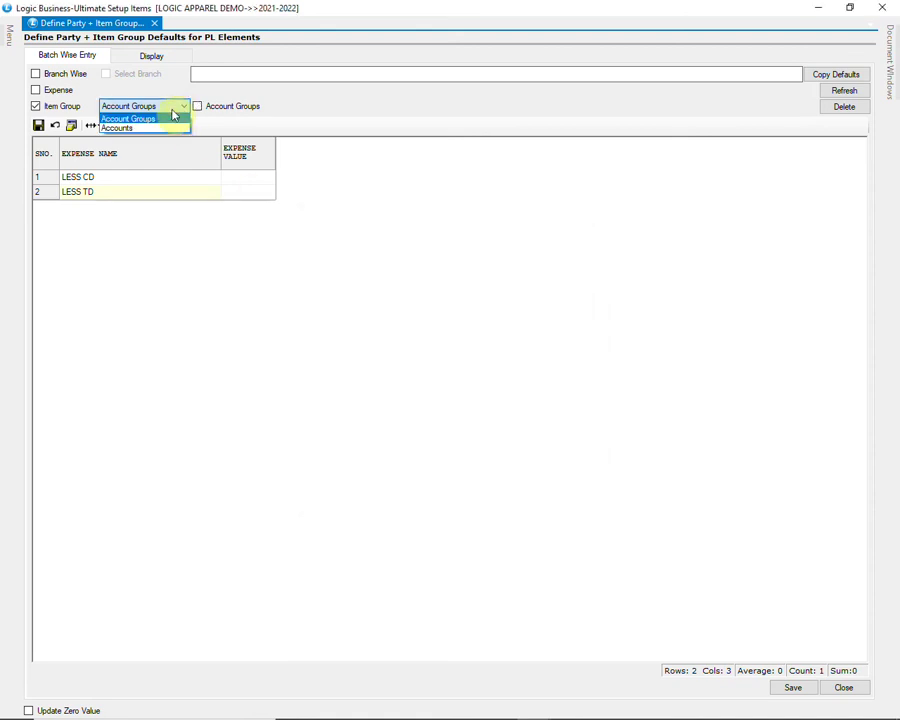
click(146, 127)
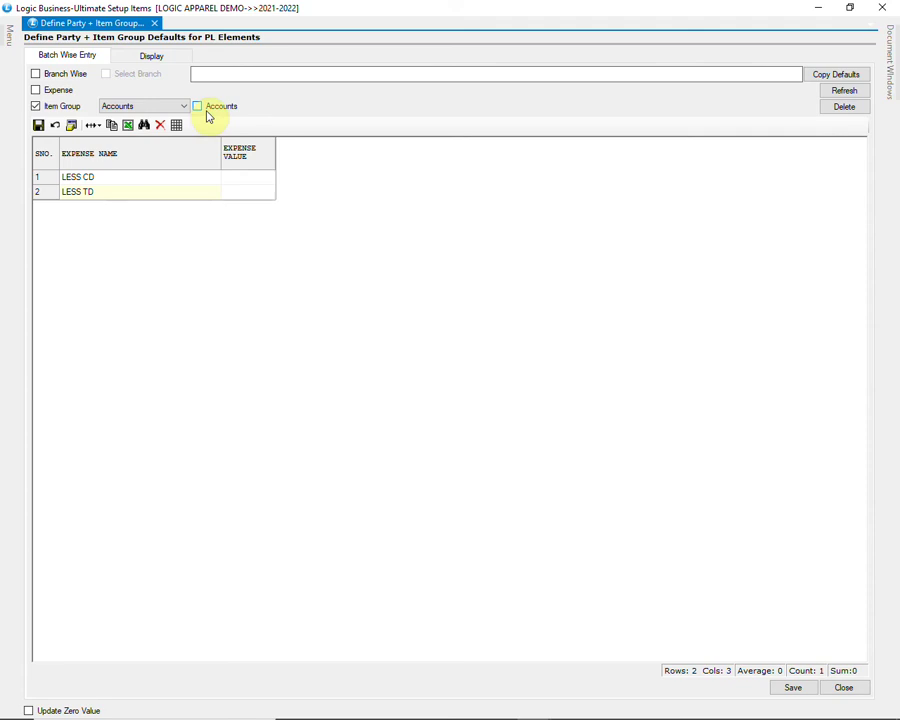
click(205, 112)
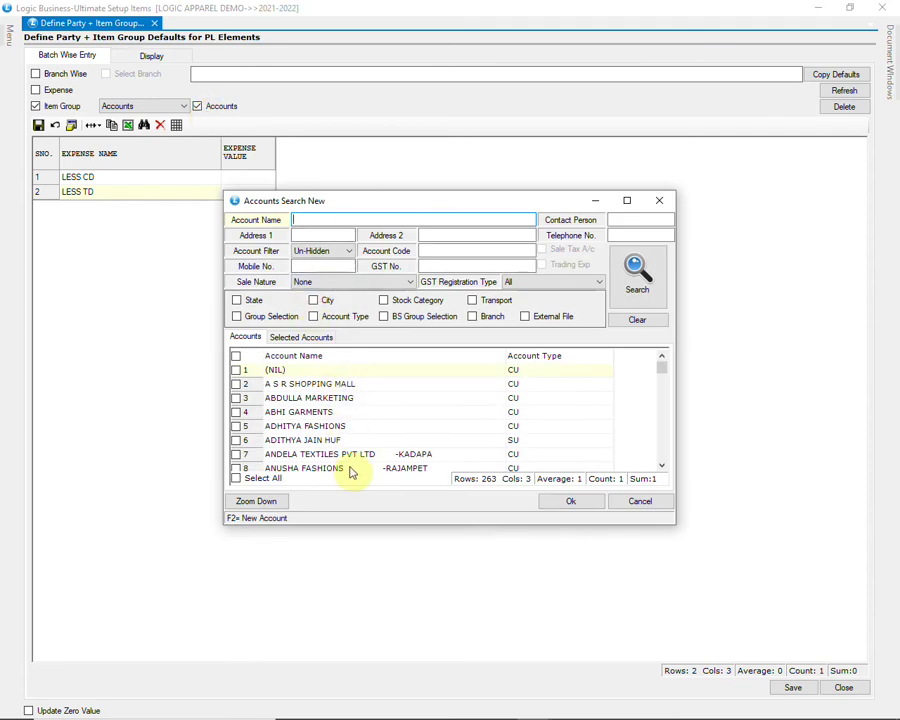
click(236, 384)
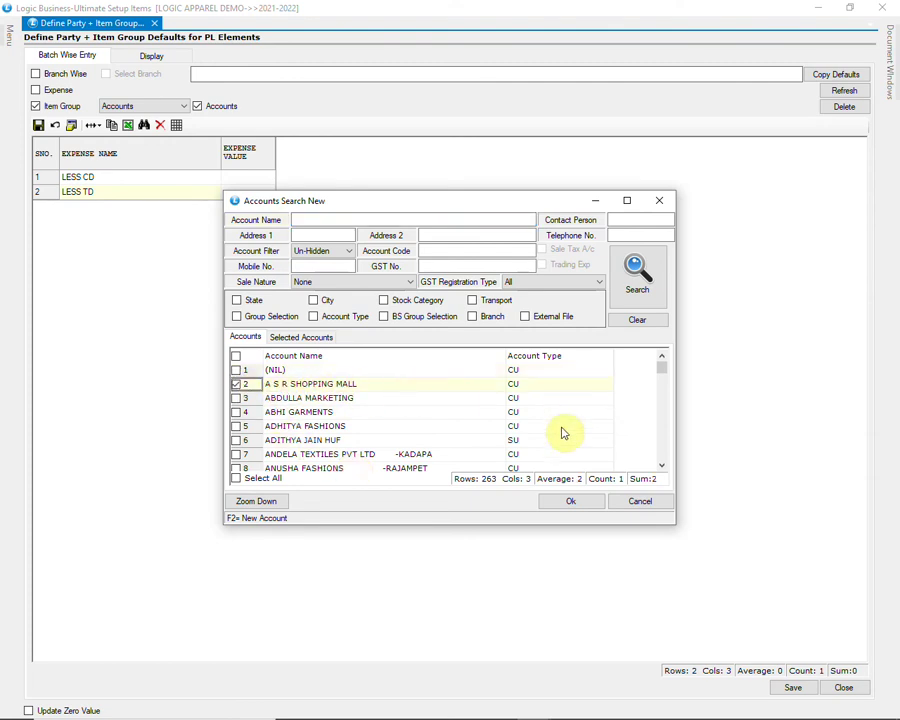
click(571, 501)
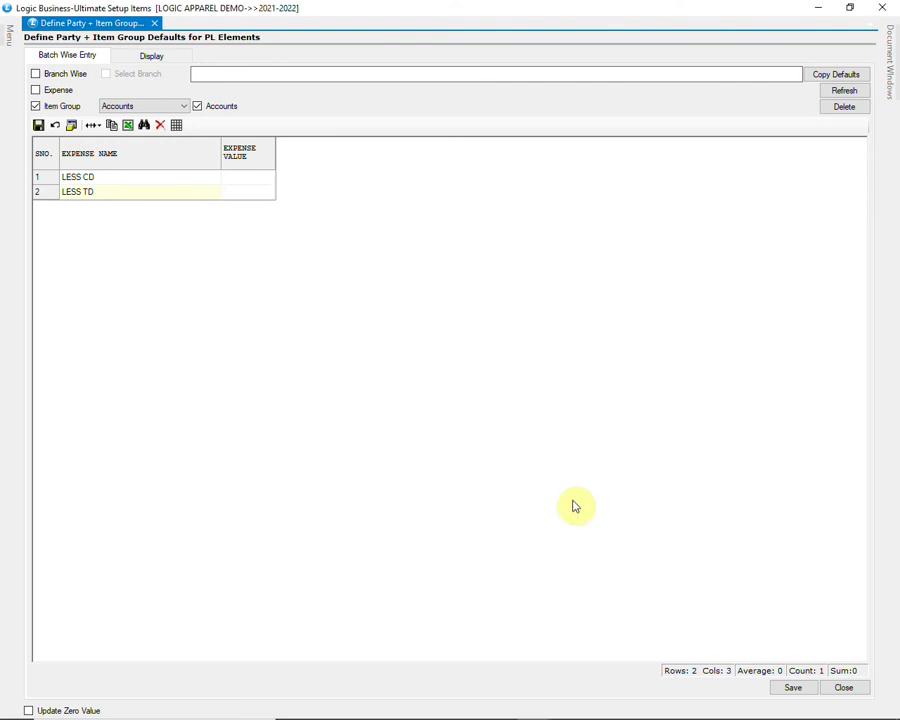
Step: Enter 35 as the LESS TD expense value and save the defaults
click(266, 196)
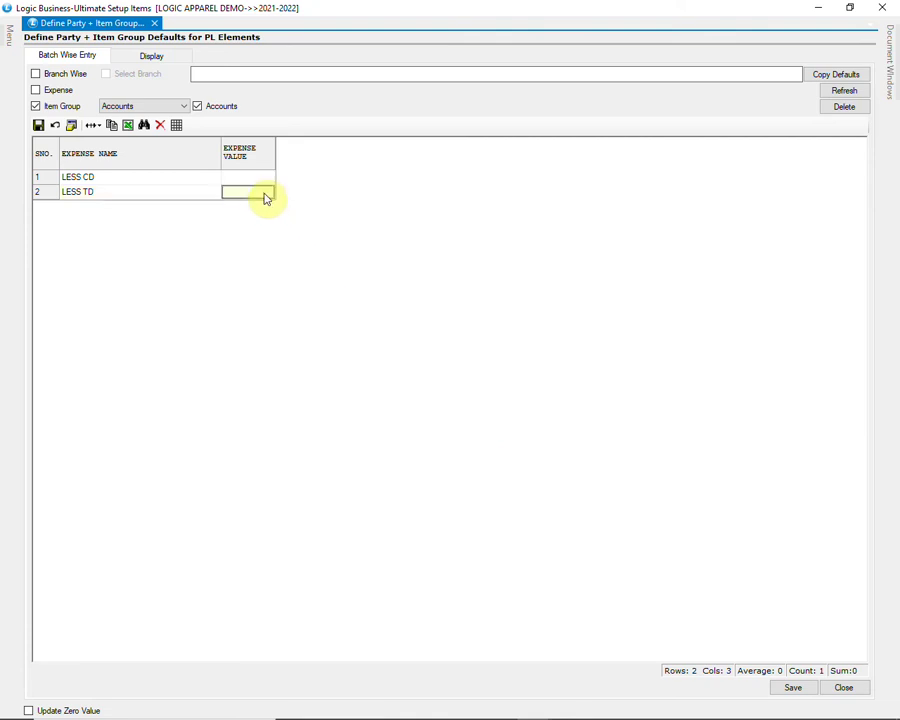
text(35)
key(Return)
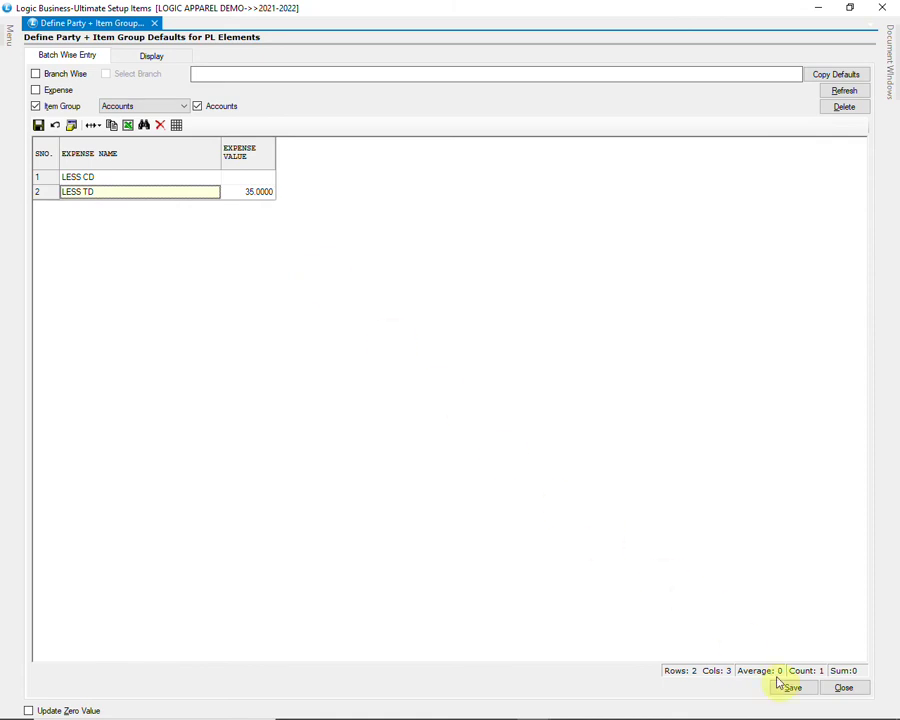
click(792, 686)
click(421, 413)
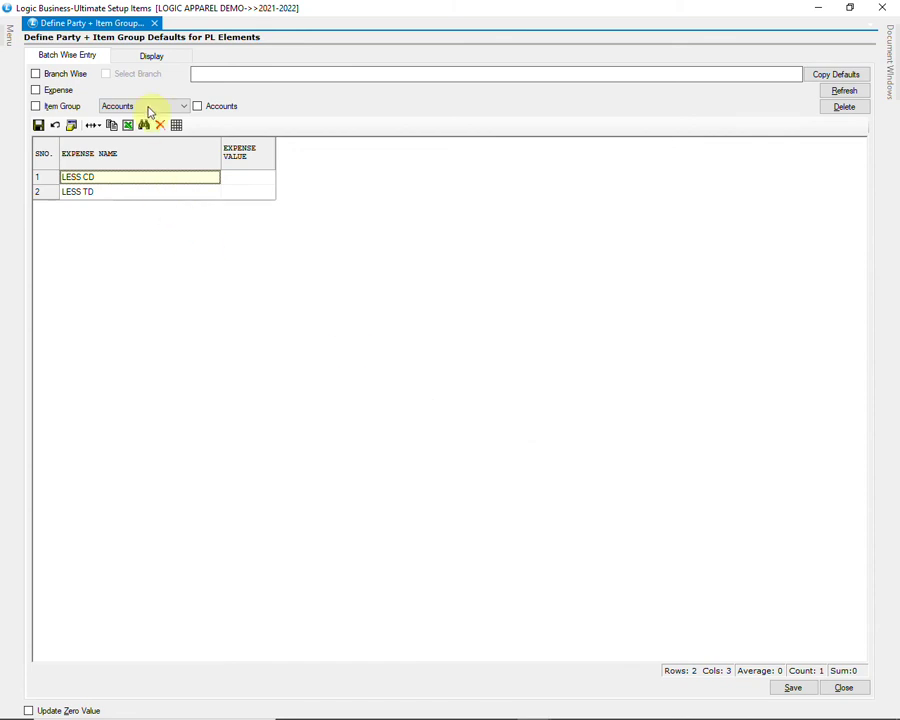
Step: Display saved defaults filtered to SPORTS MEN, SPORTS WOMEN and A S R SHOPPING MALL
click(151, 57)
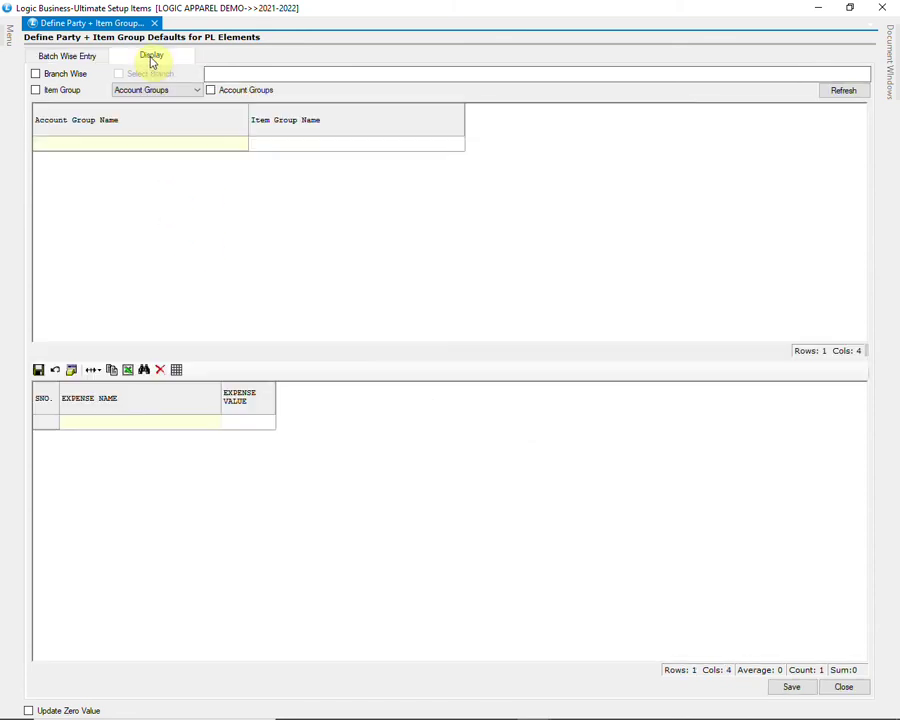
click(64, 90)
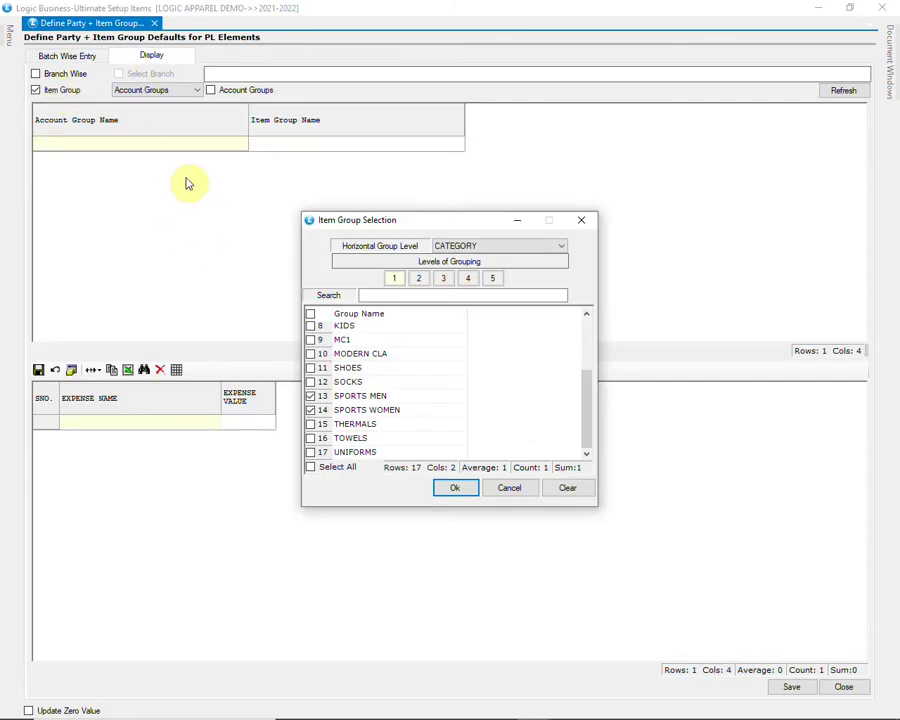
click(455, 490)
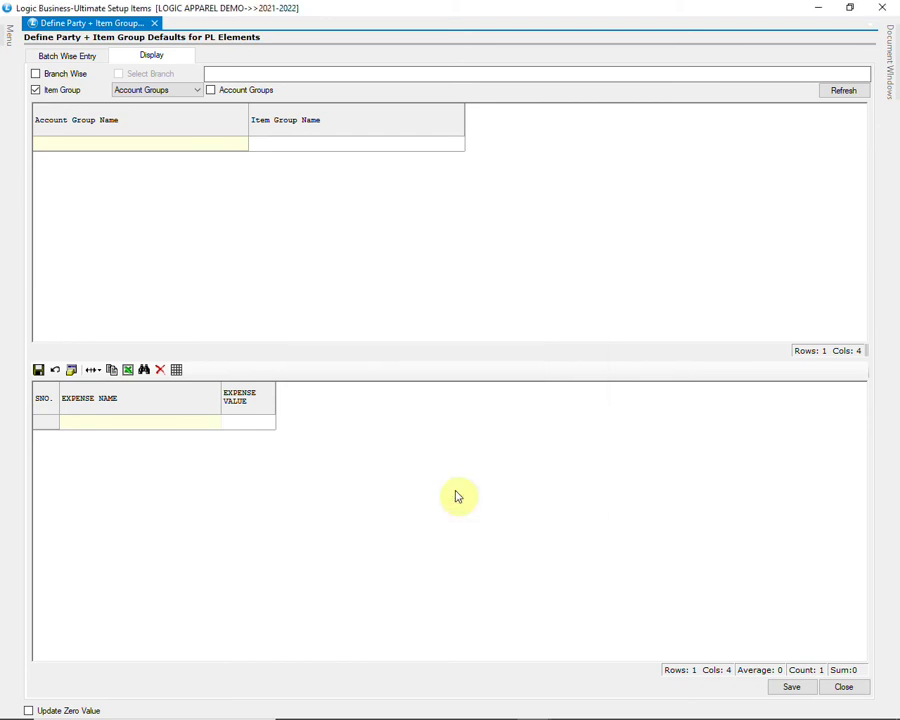
click(172, 92)
click(165, 111)
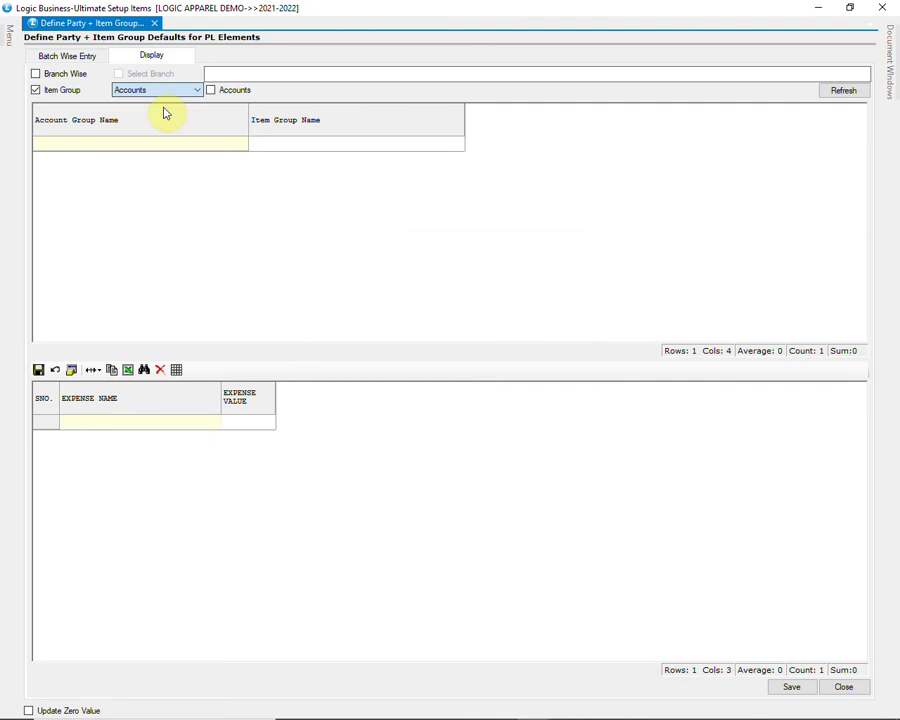
click(231, 92)
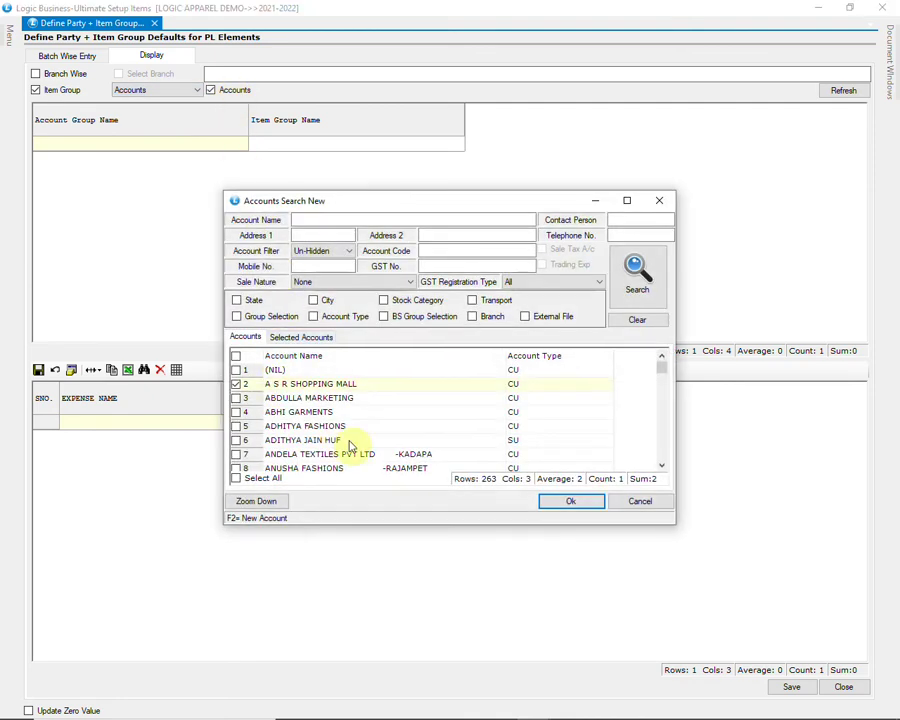
click(571, 501)
click(824, 95)
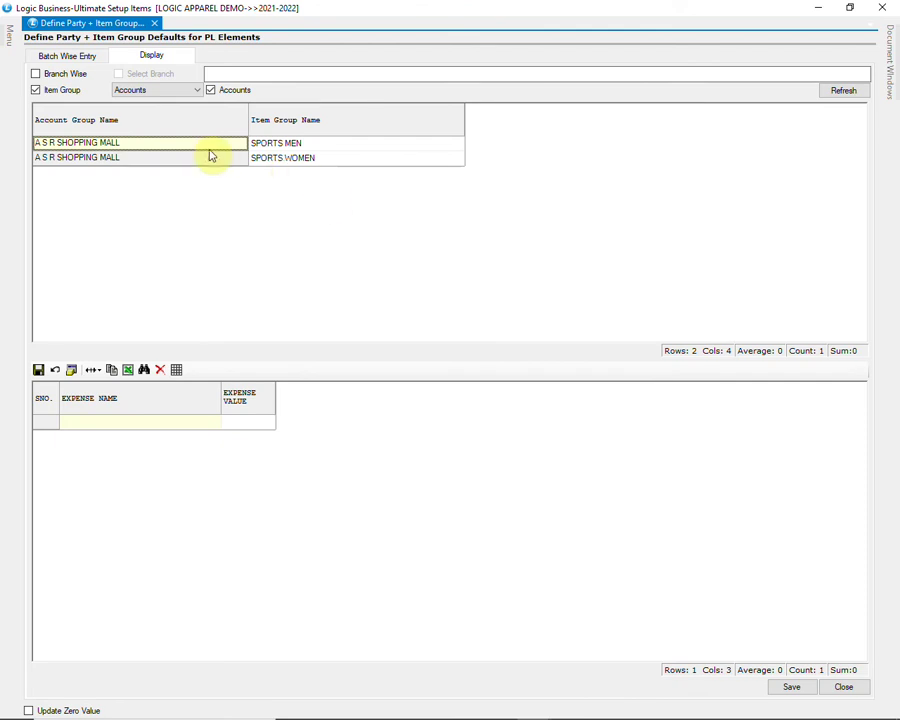
Step: Check LESS TD 35 under both sports groups, save, and close the defaults window
click(342, 146)
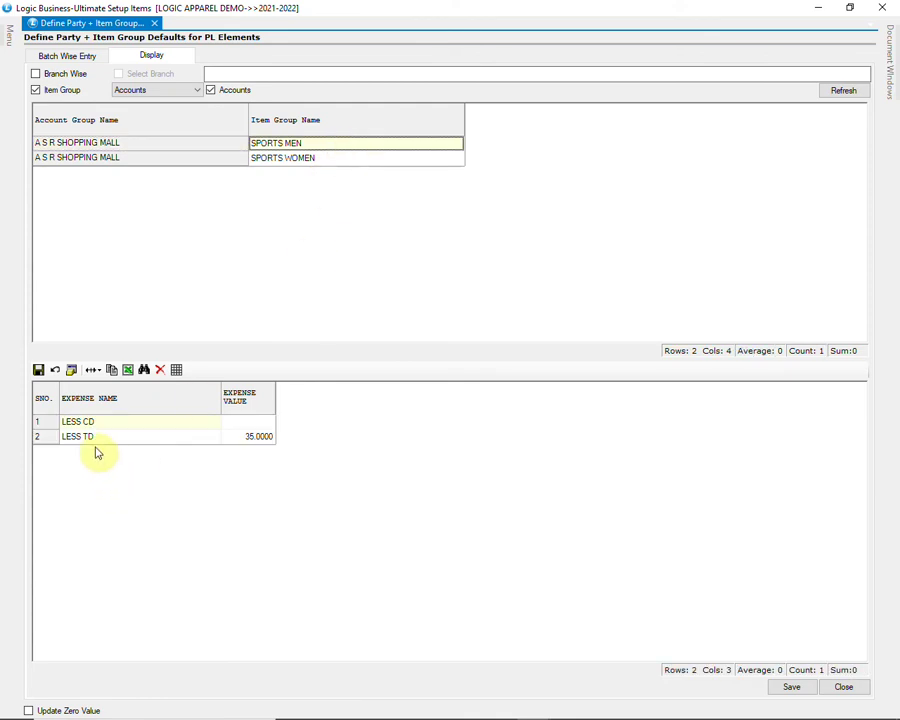
click(308, 167)
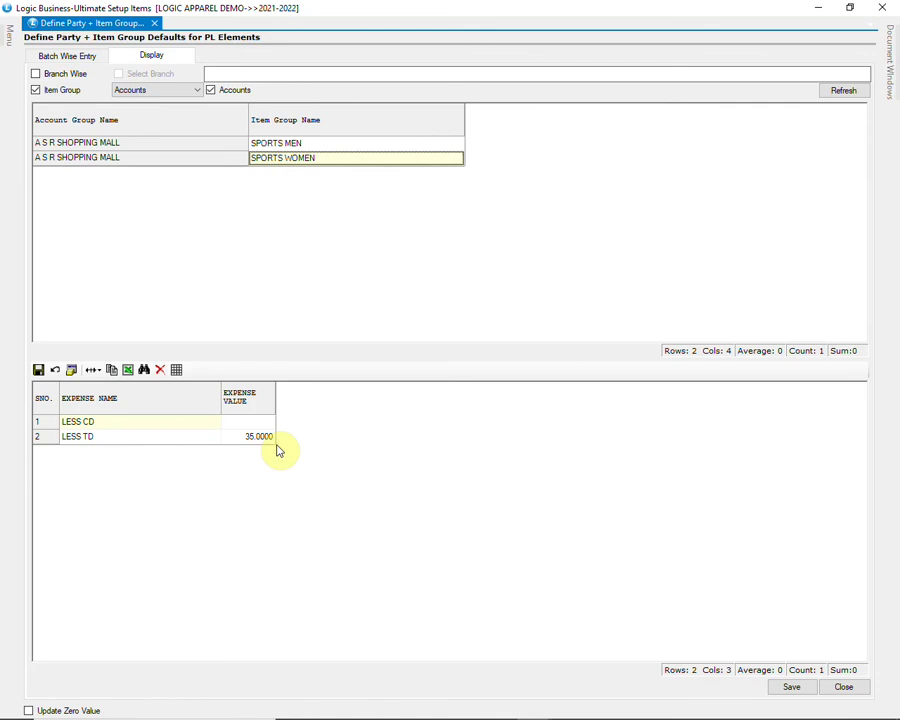
click(789, 688)
click(428, 415)
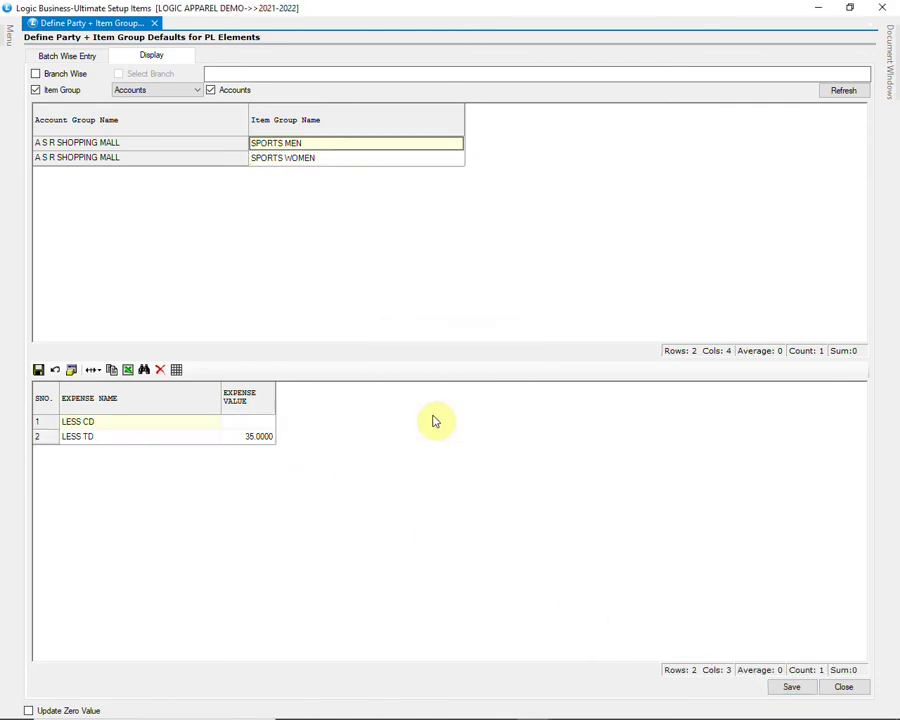
click(846, 688)
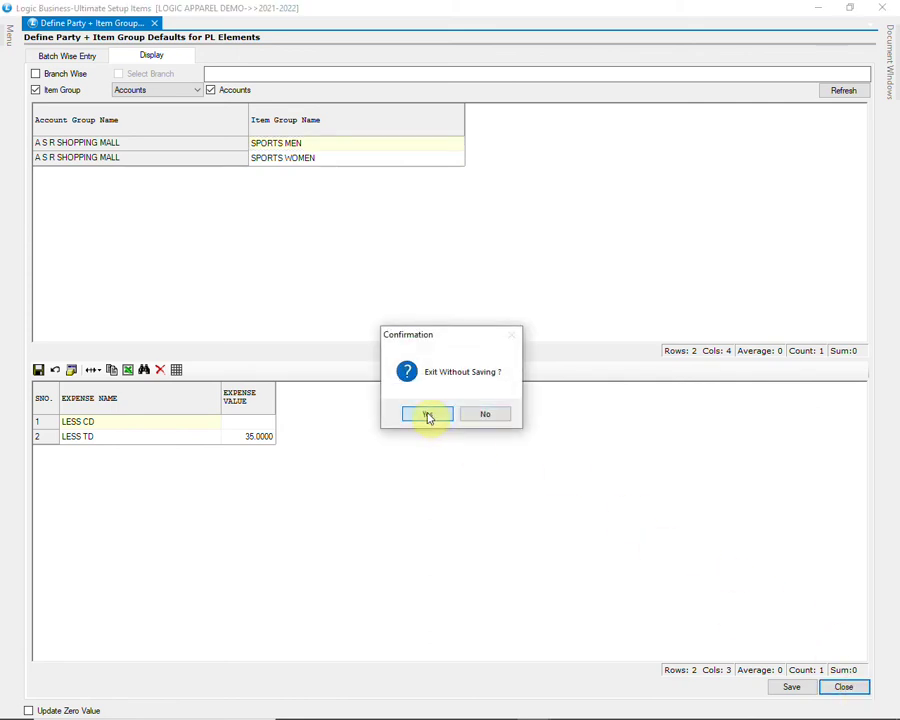
Step: Start a new sale bill for A S R SHOPPING MALL and choose a different agent
click(427, 416)
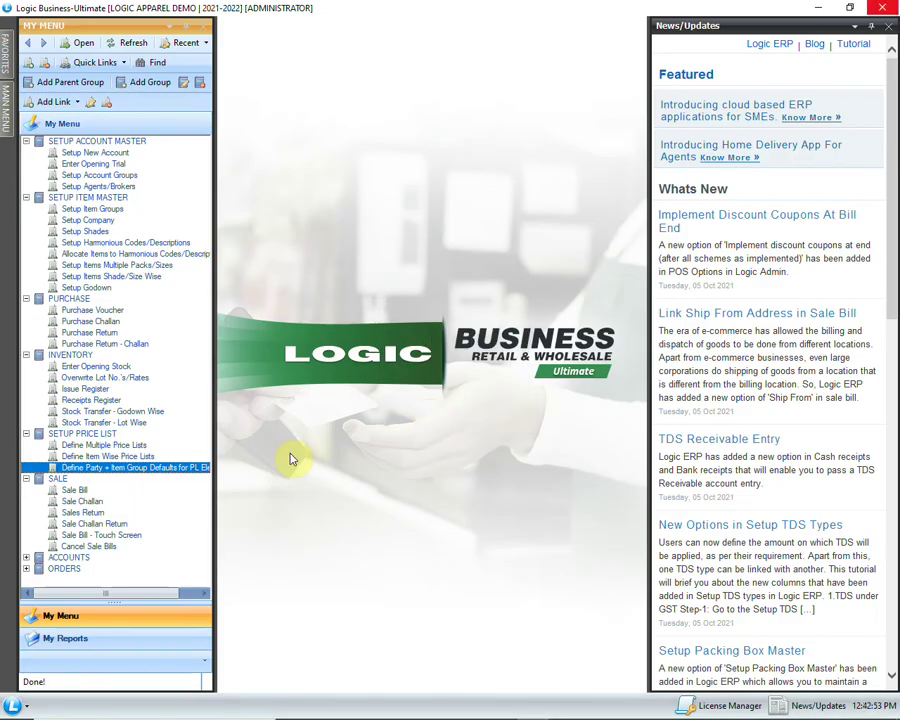
double_click(90, 492)
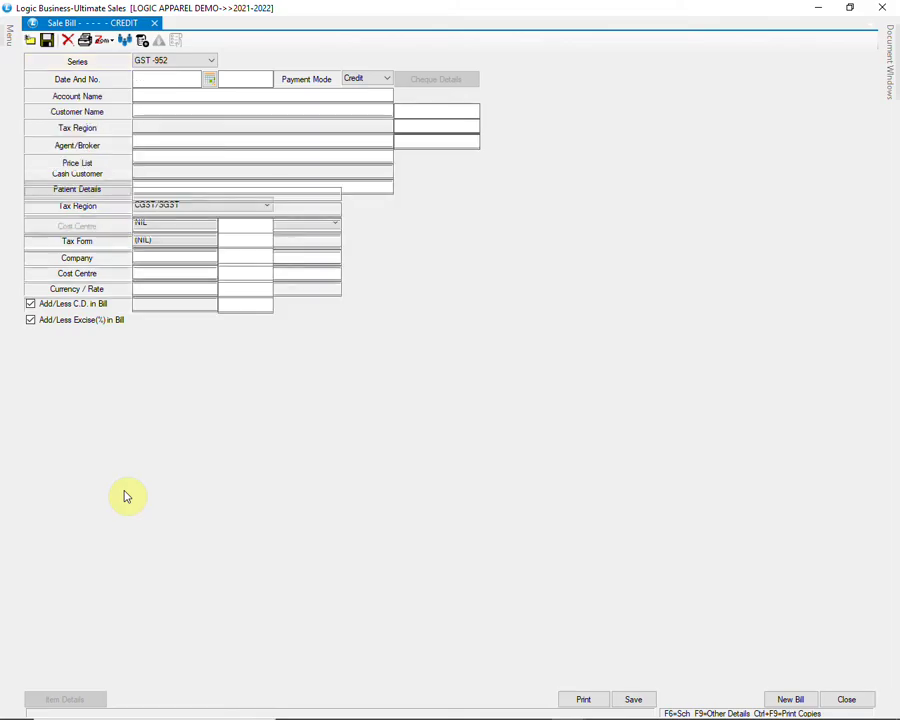
key(Return)
key(Return)
key(Return)
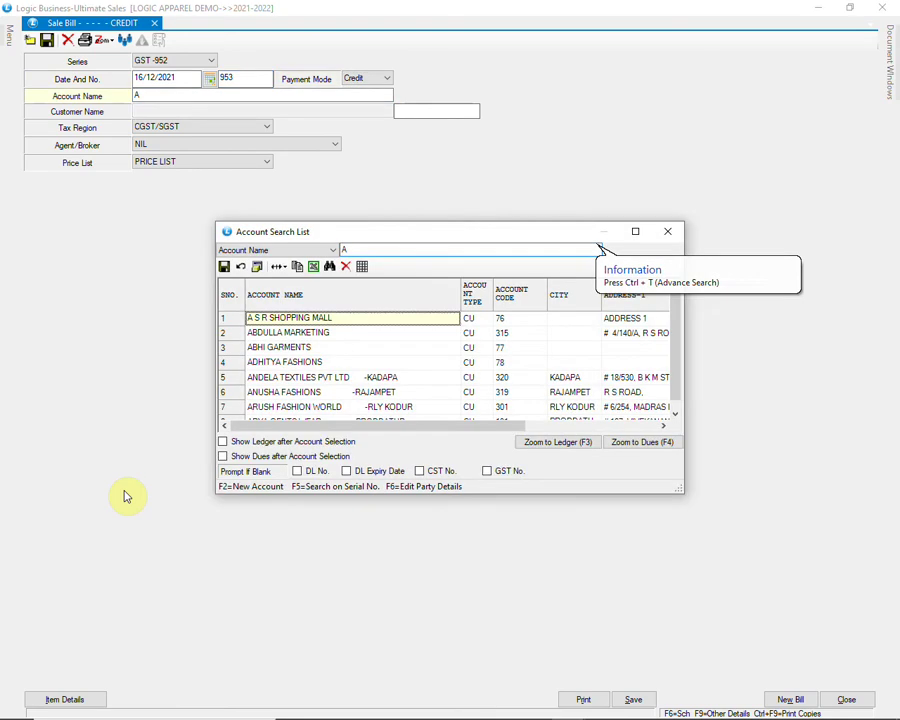
key(Return)
key(Return)
key(alt+Down)
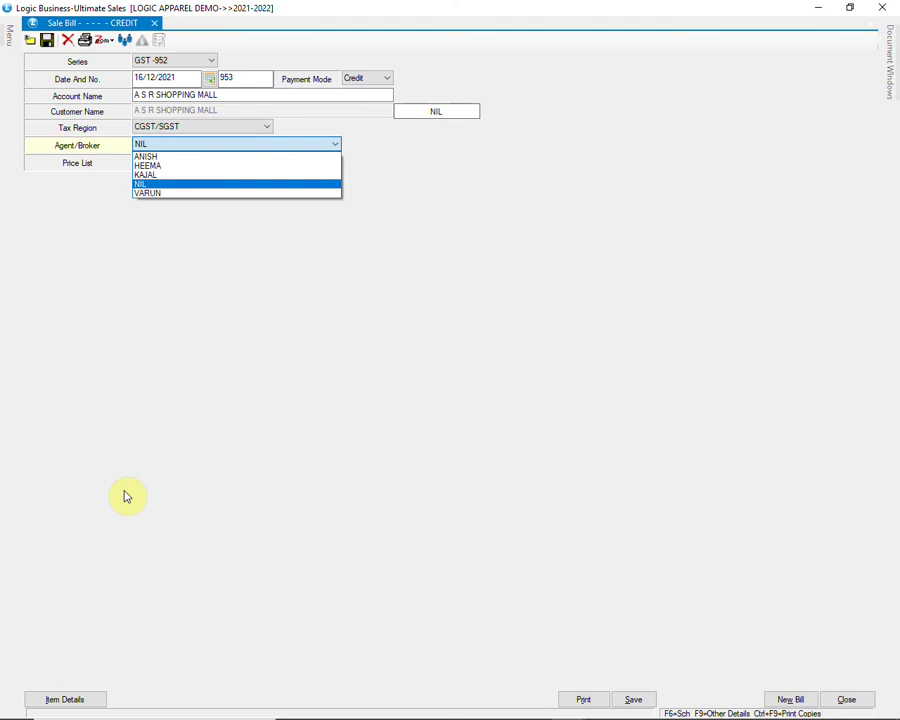
key(Up)
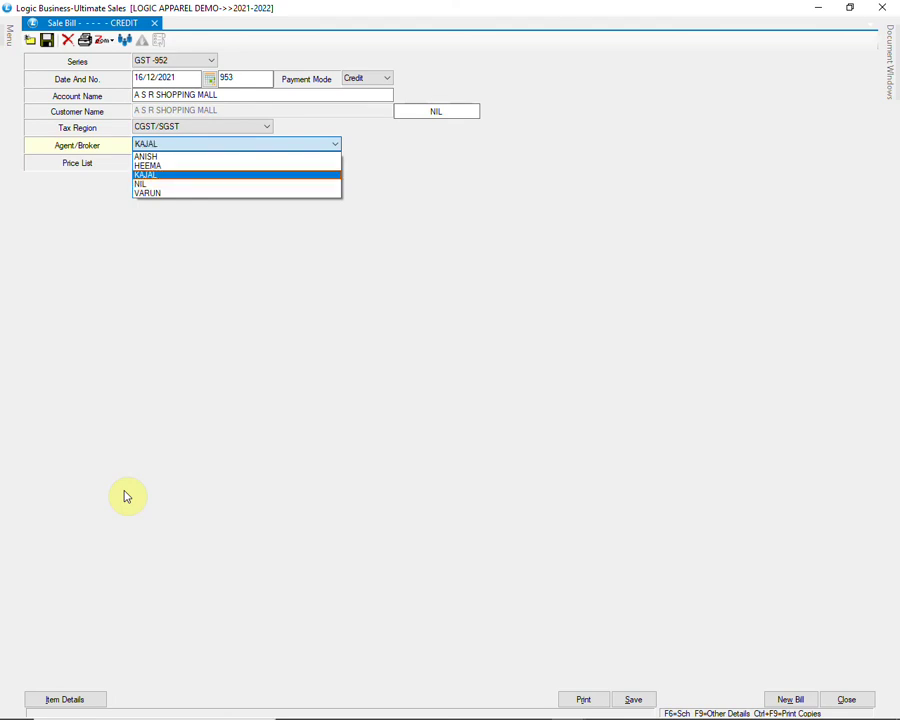
key(Return)
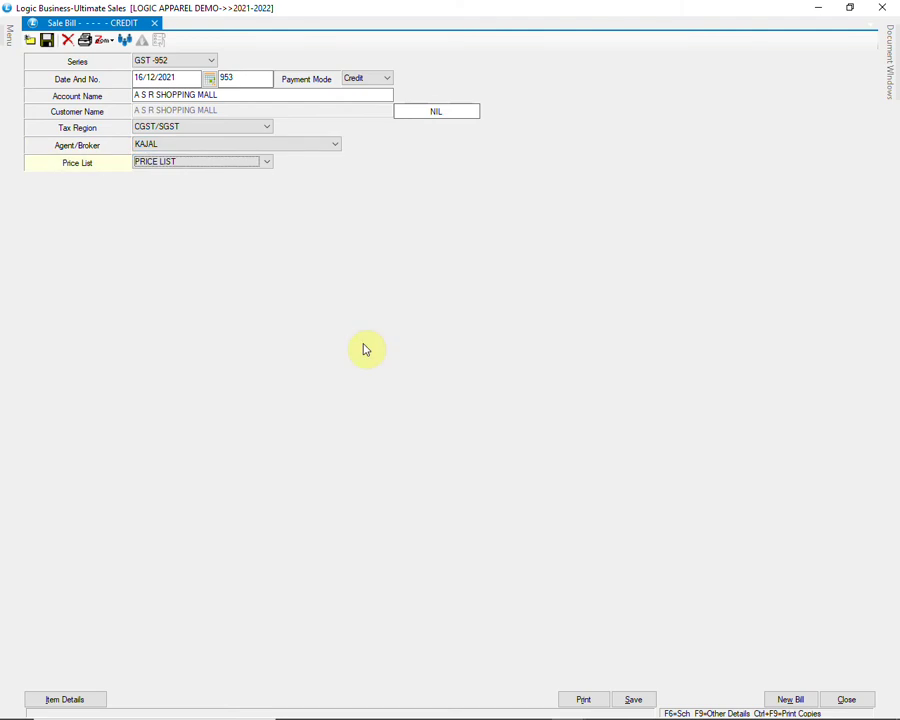
Step: Keep PRICE LIST as the price list and move to the item grid
click(258, 163)
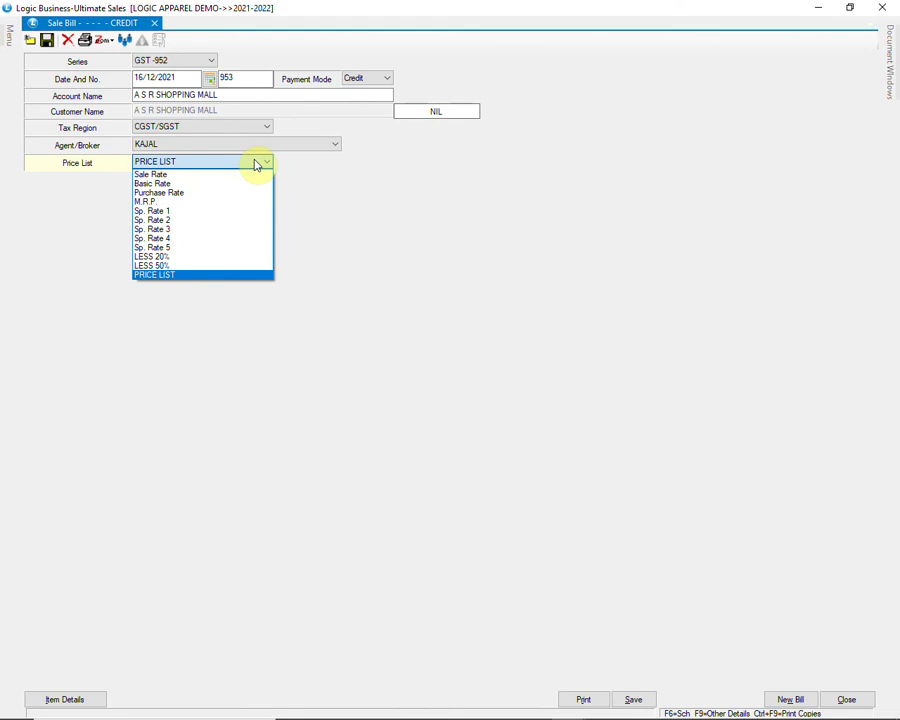
key(Return)
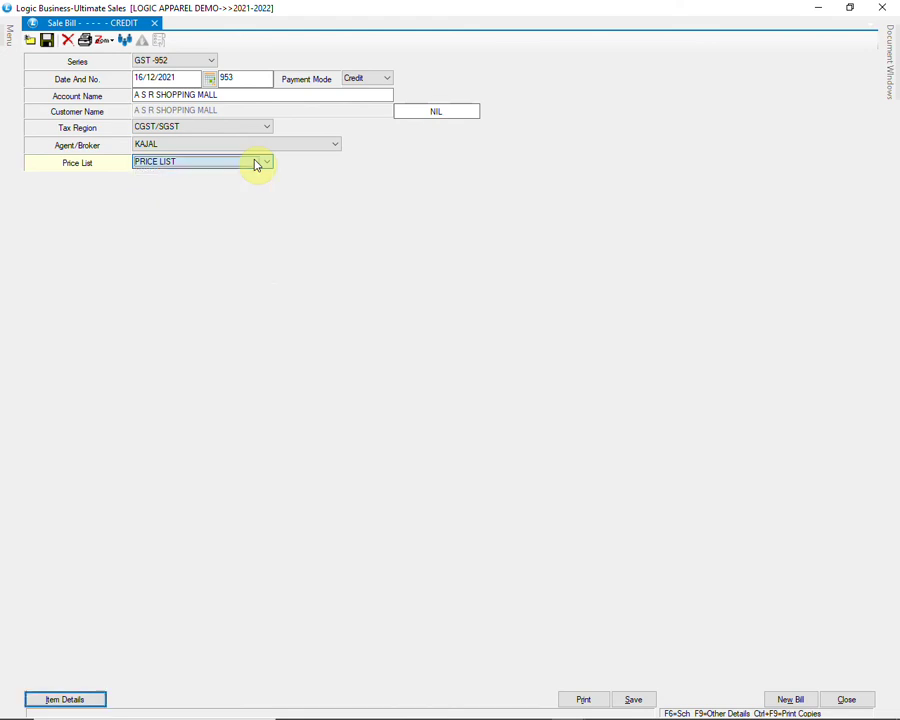
key(Return)
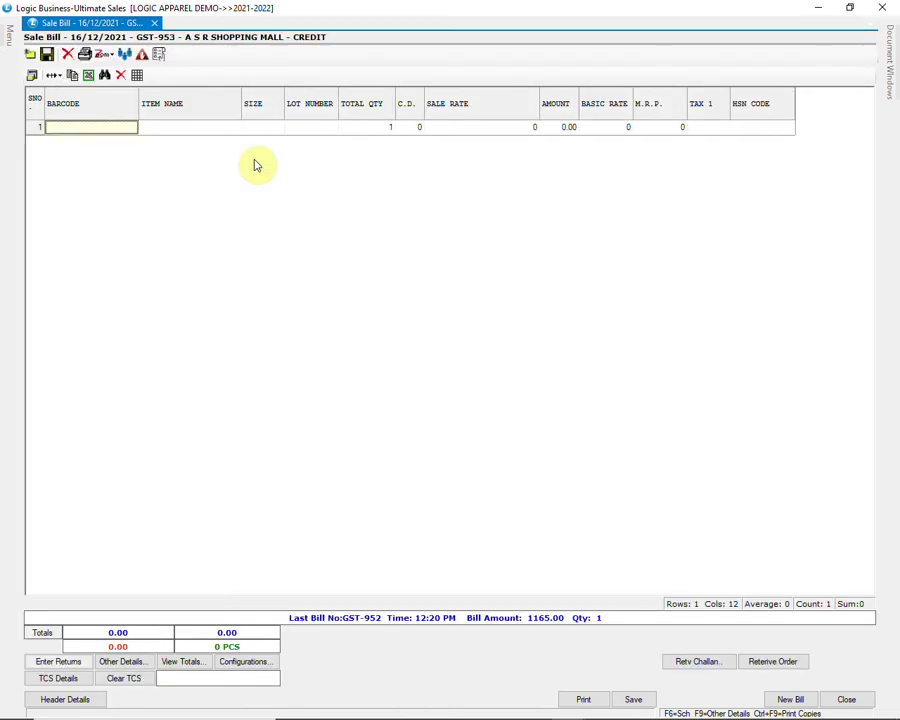
Step: Add 1300-BLACK size S to row 1, checking M.R.P. 699 and sale rate 454.35
key(Return)
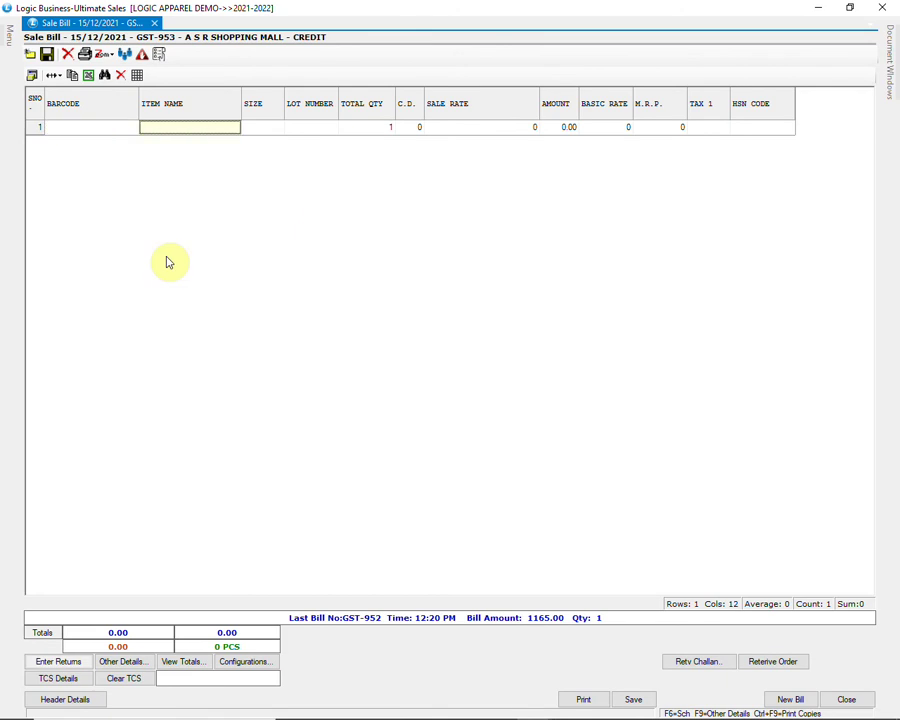
text(1300)
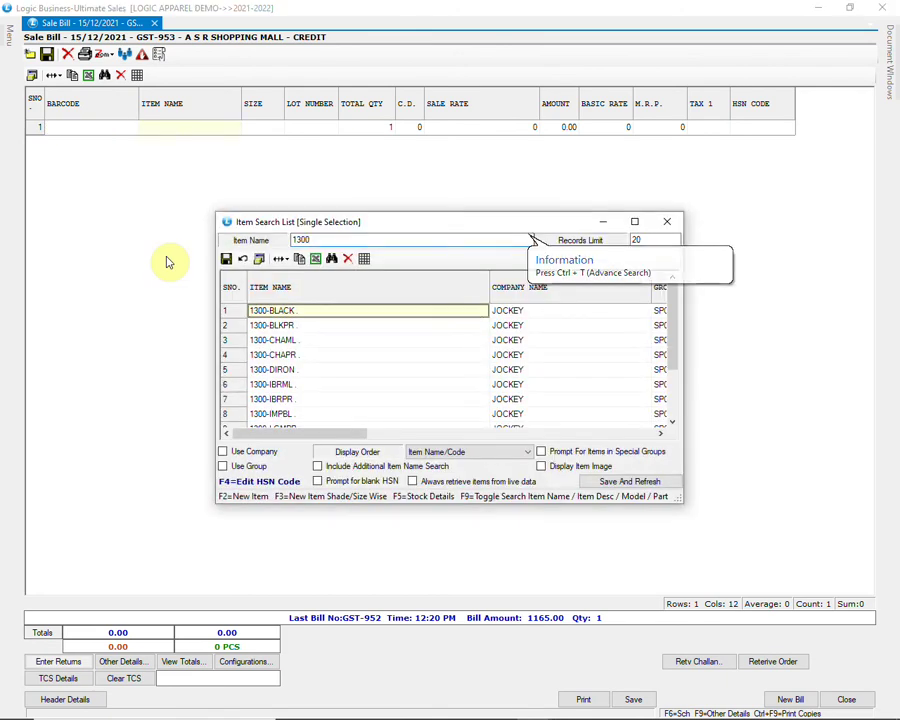
key(Return)
key(Return)
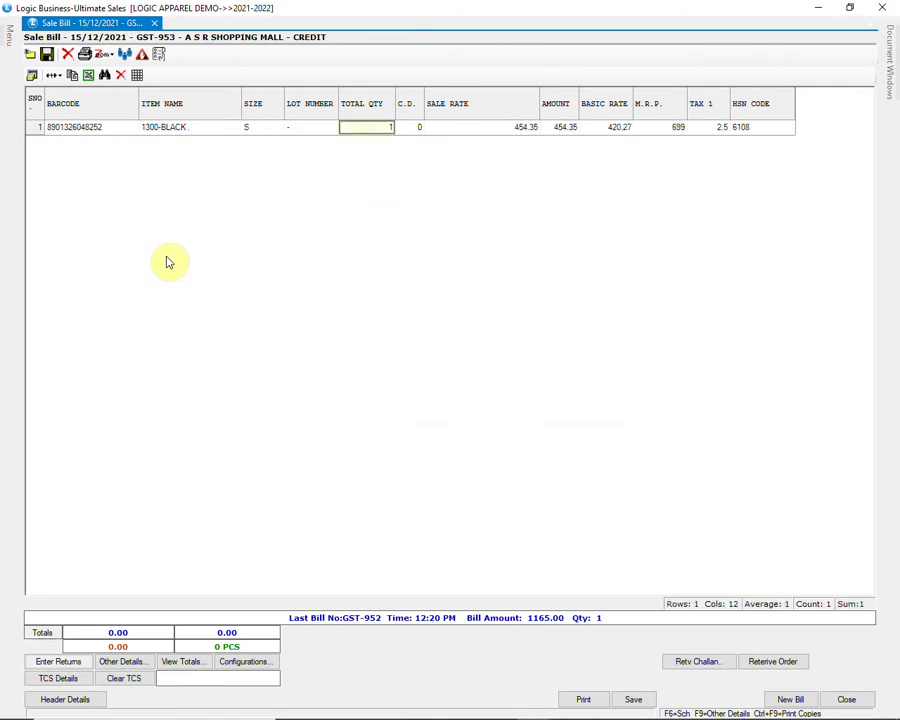
key(Return)
key(Return)
key(Return)
key(Return)
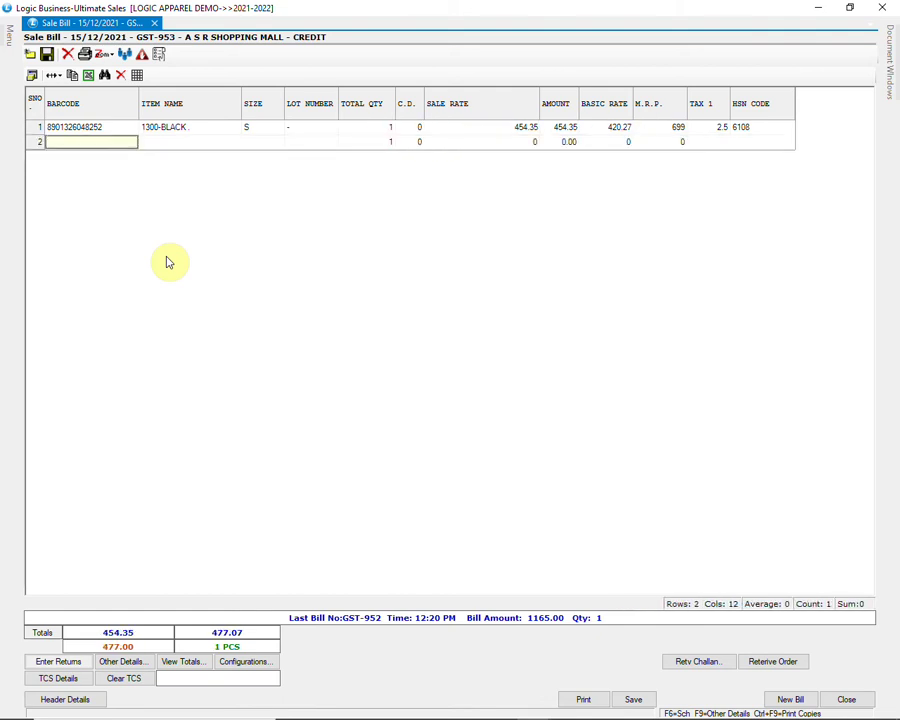
click(658, 131)
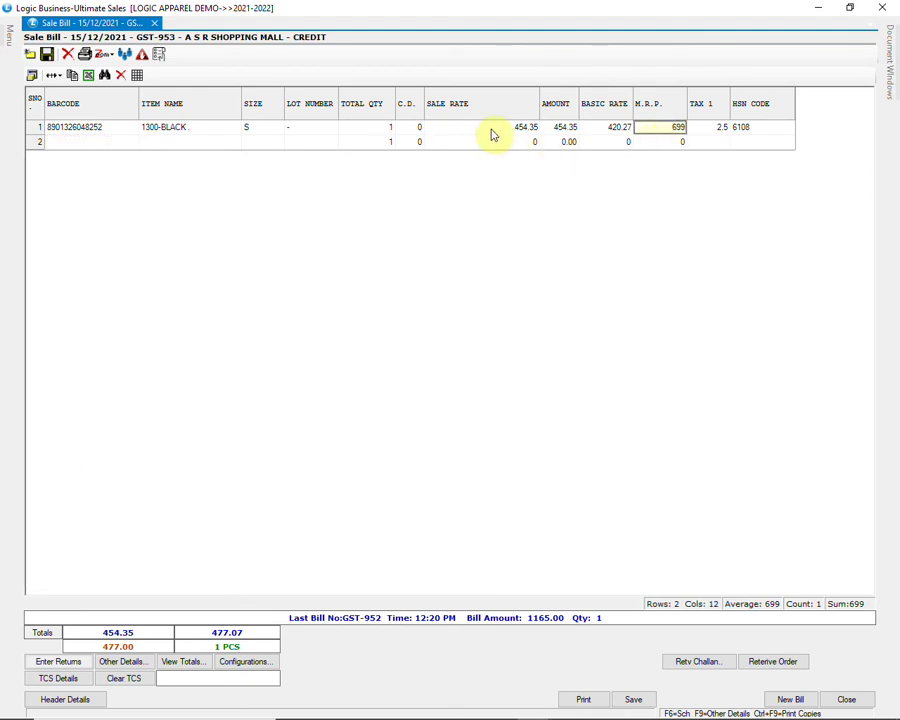
click(536, 128)
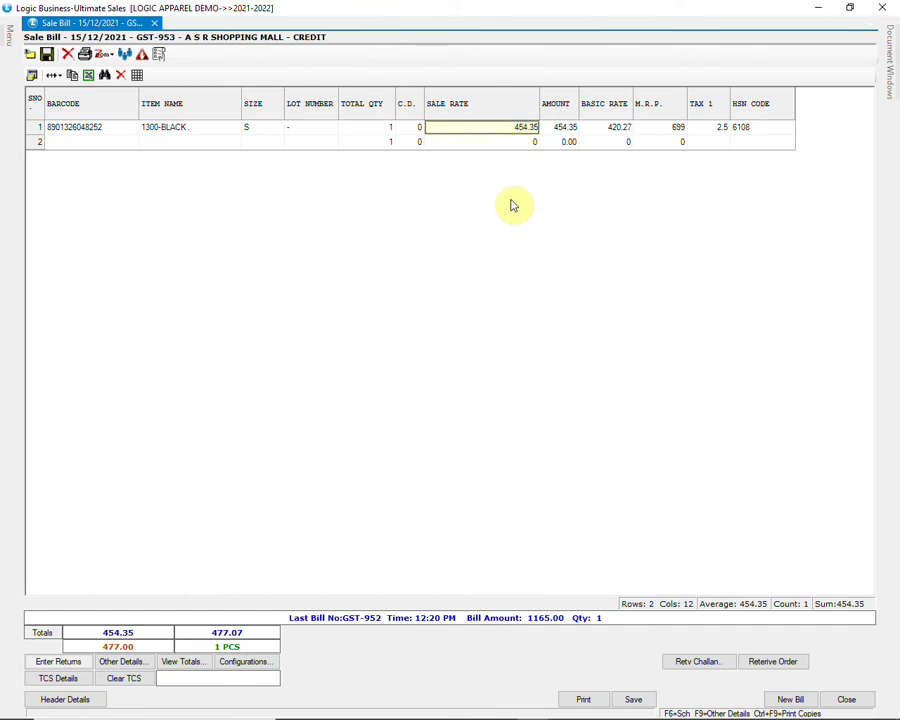
key(F8)
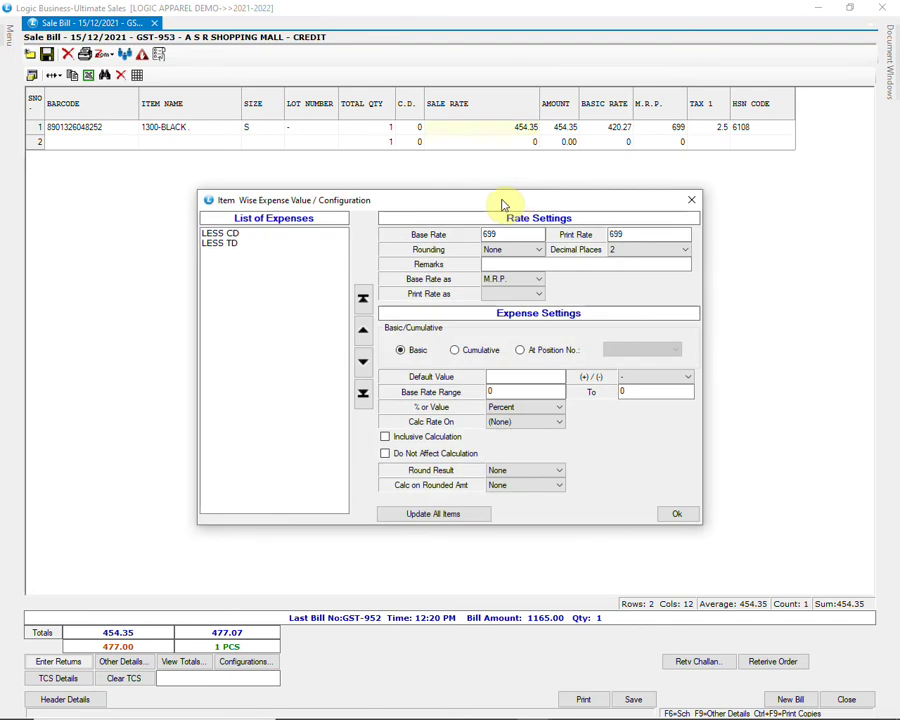
Step: Apply LESS TD at its 35 default, based on M.R.P. with base rate 699
click(253, 242)
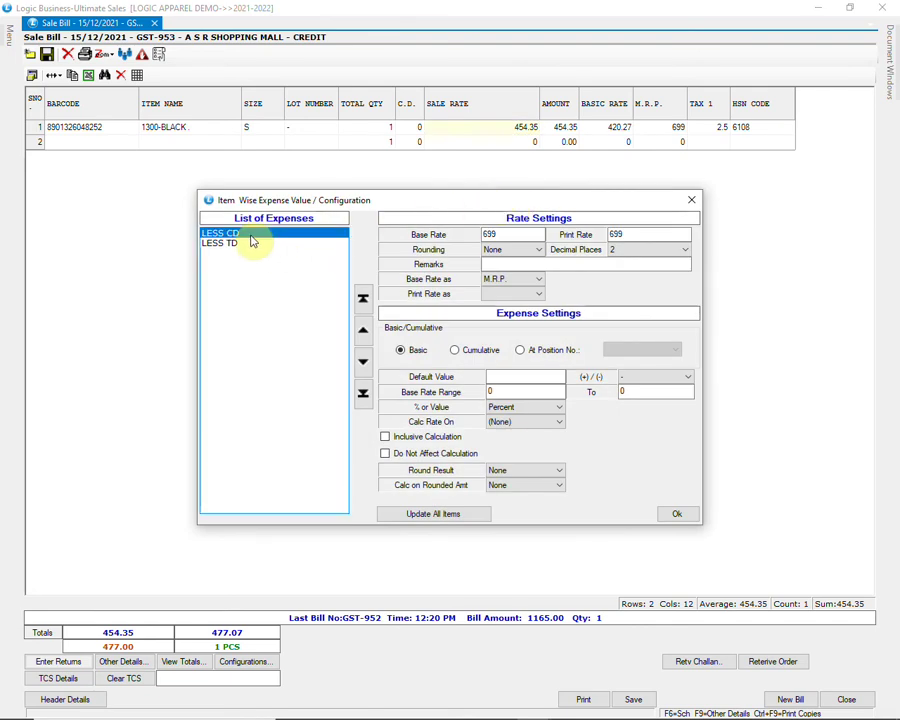
click(236, 245)
click(497, 380)
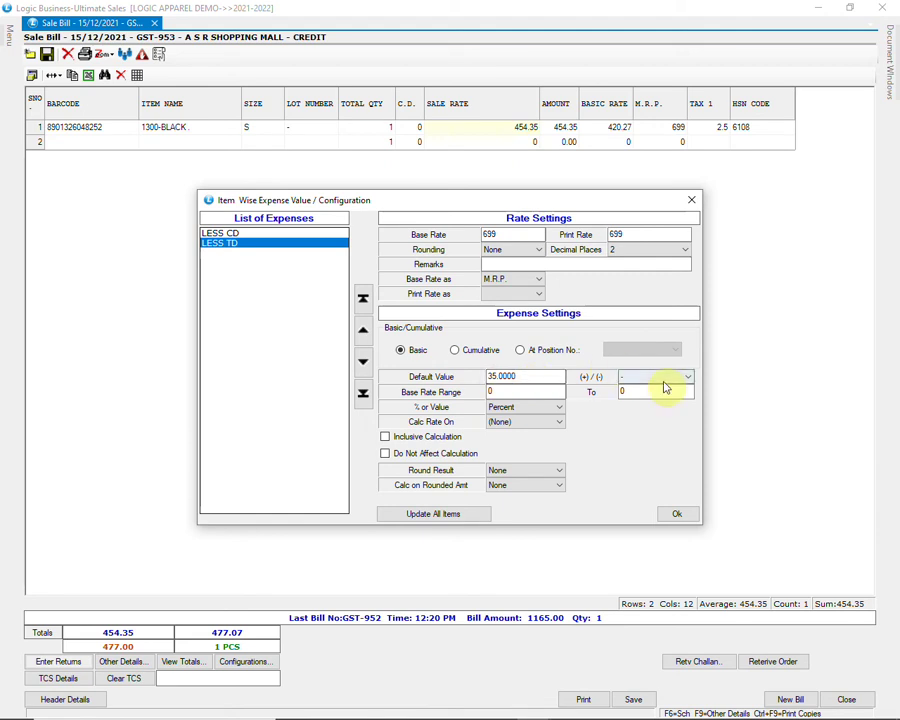
click(536, 280)
click(533, 282)
click(499, 236)
key(Return)
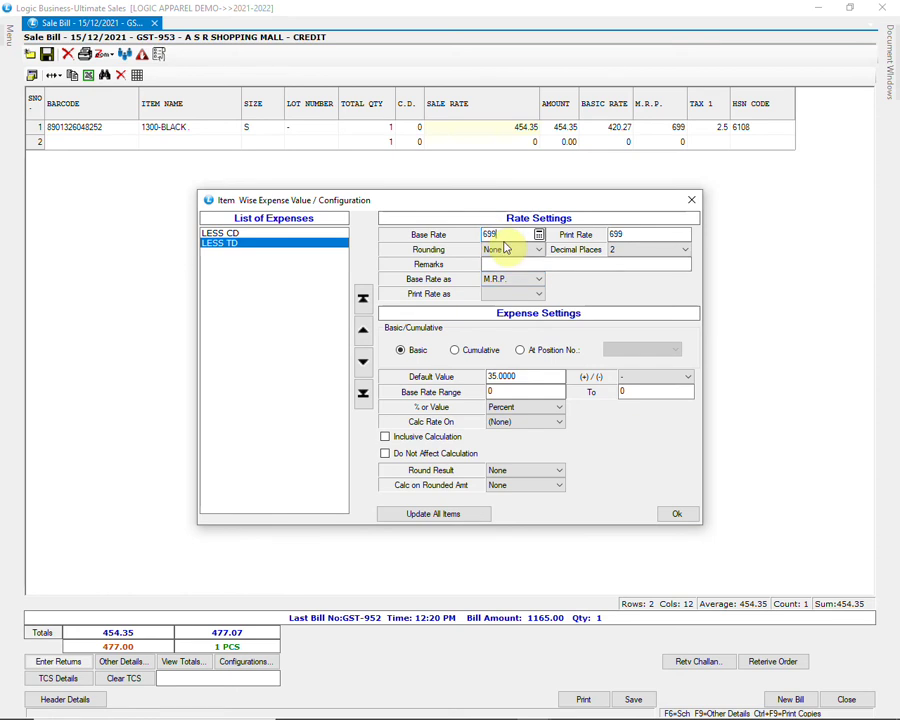
key(shift+Tab)
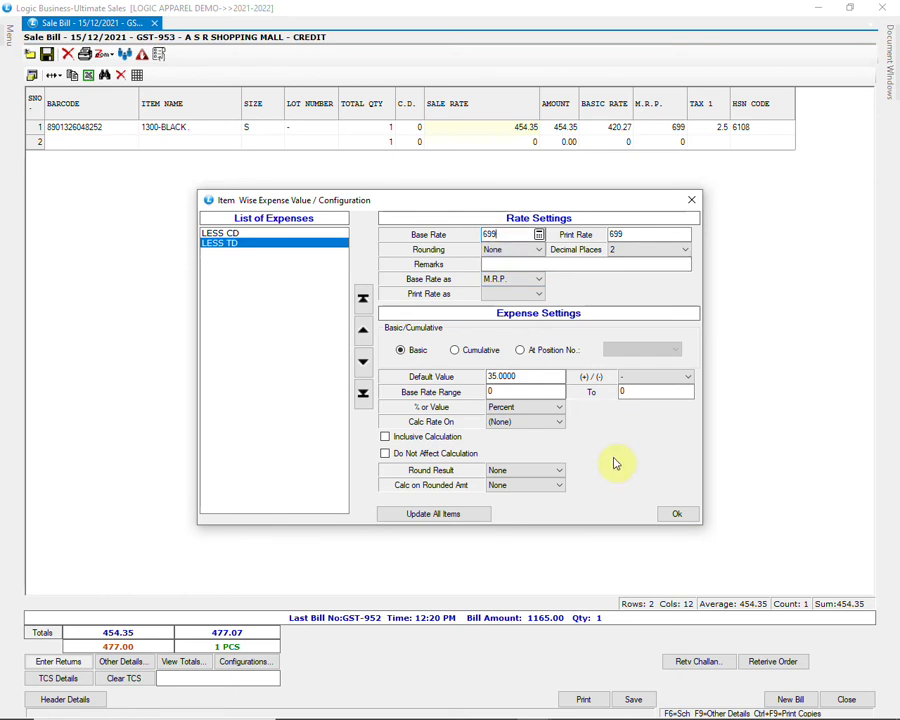
click(675, 515)
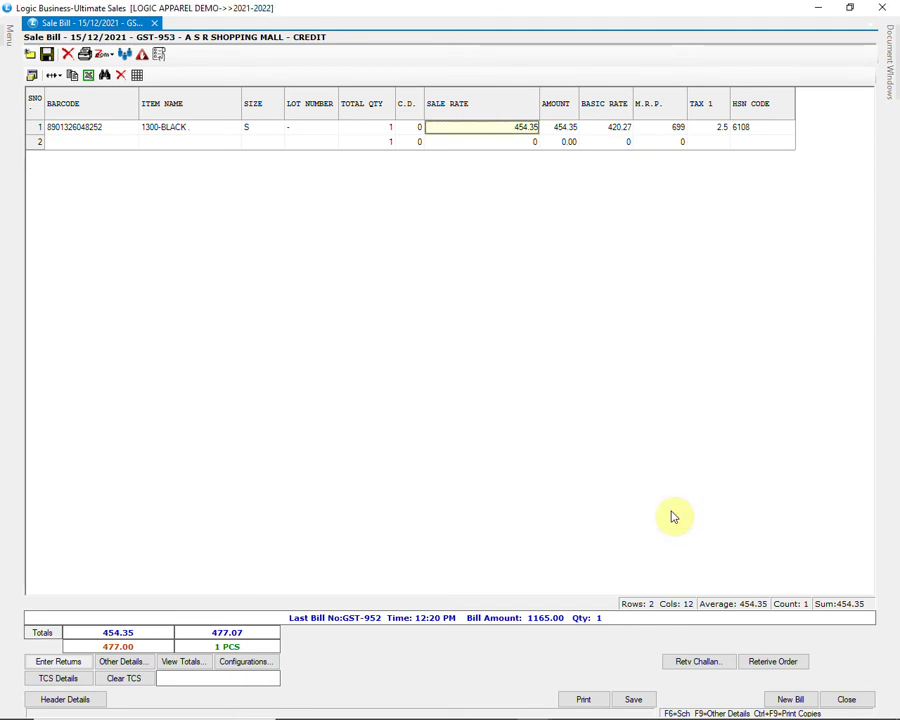
Step: Preview the GST-953 invoice at 125%, review the 477.00 total, and close the preview
click(586, 697)
click(400, 412)
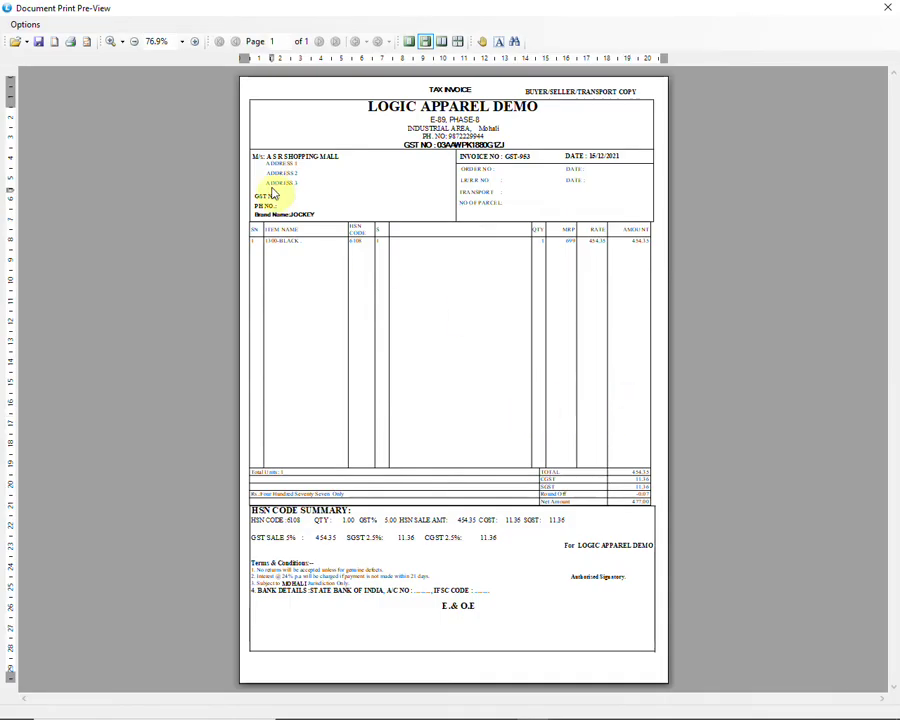
click(196, 42)
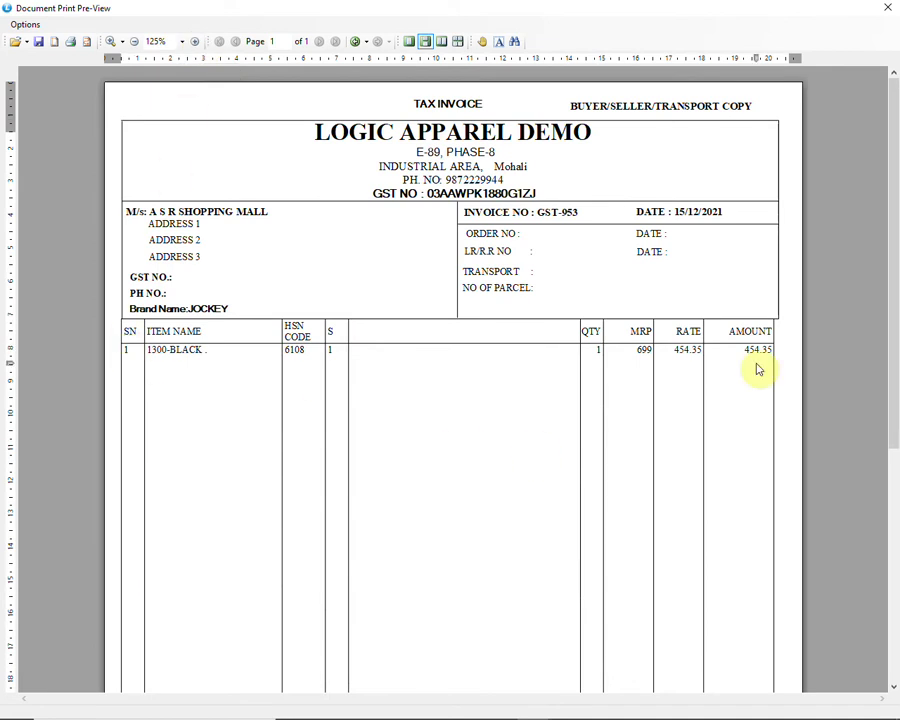
scroll(757, 370, down, 5)
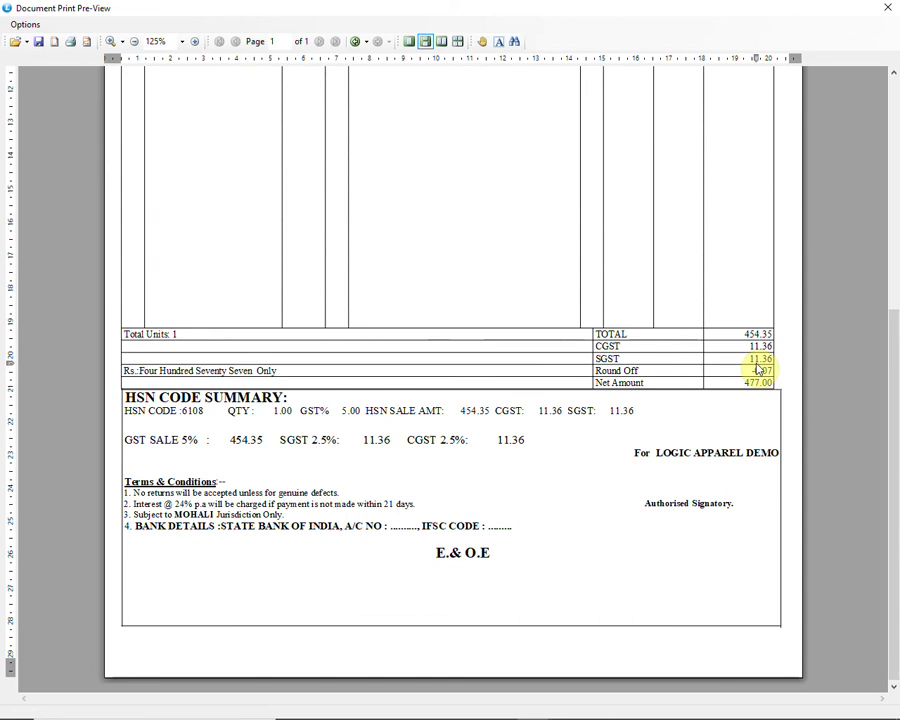
scroll(758, 368, up, 5)
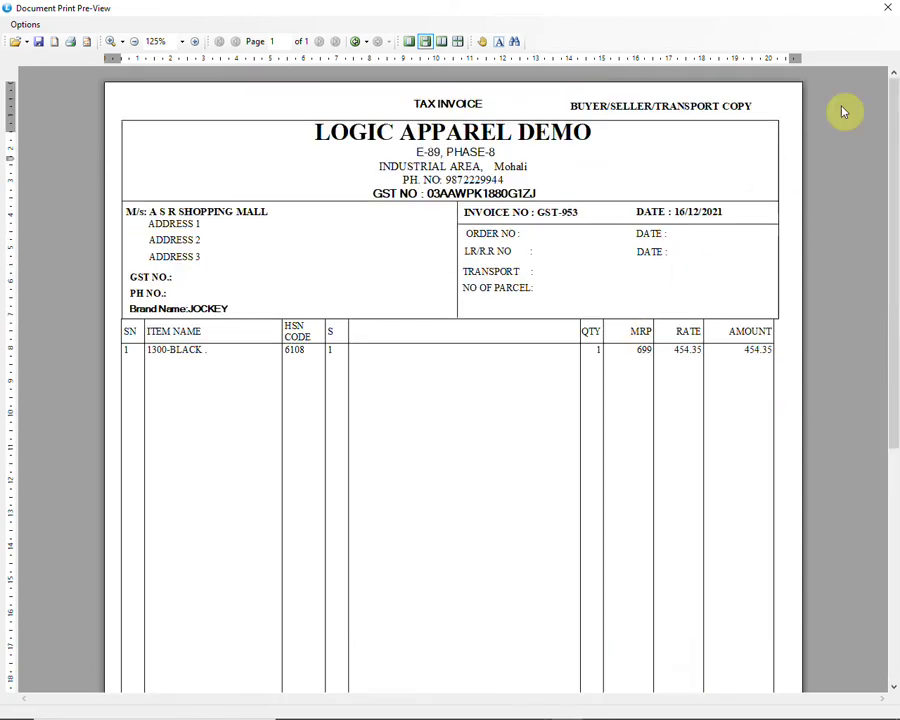
click(887, 7)
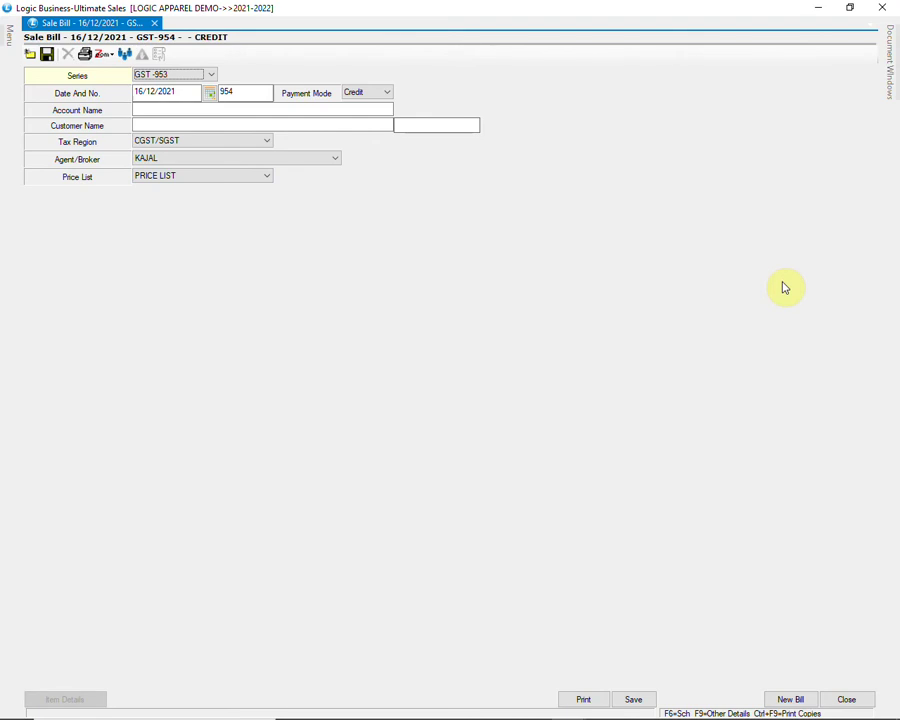
Step: Open a new sale order and pick A S R SHOPPING MALL as the customer
click(846, 701)
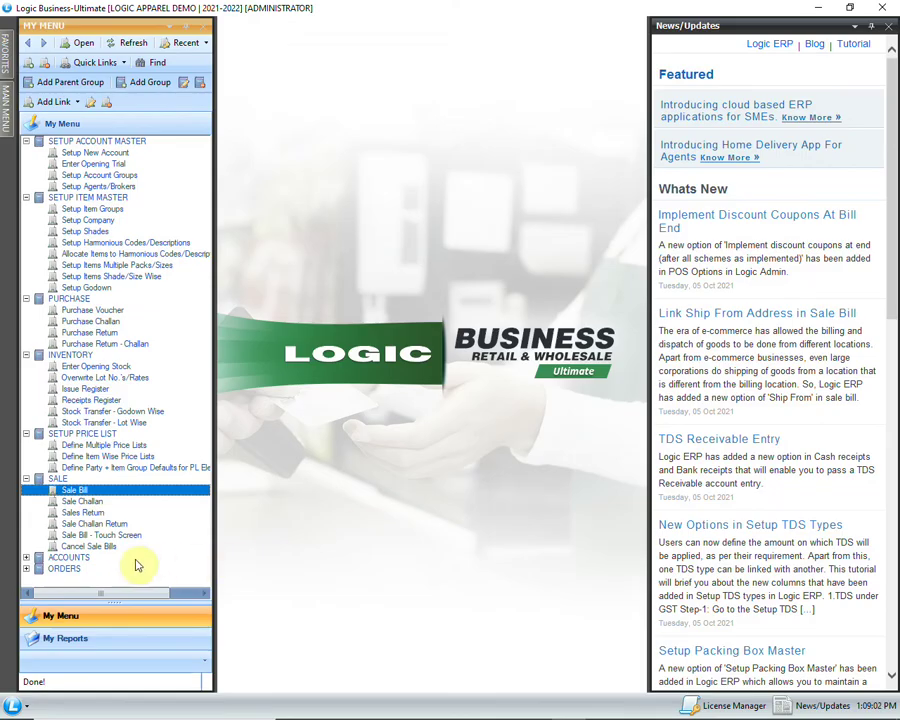
click(26, 562)
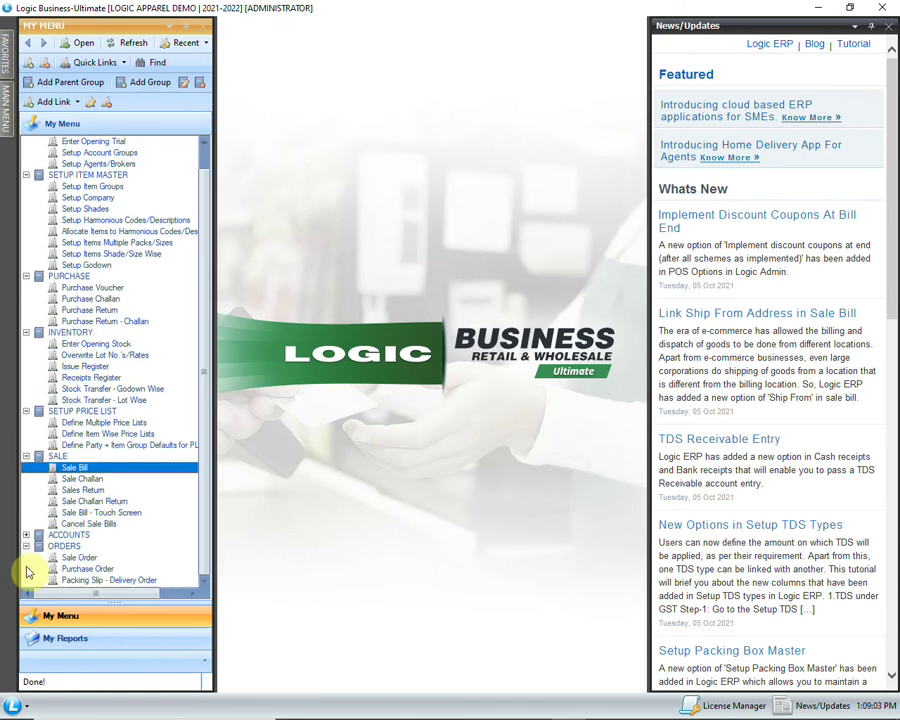
click(112, 558)
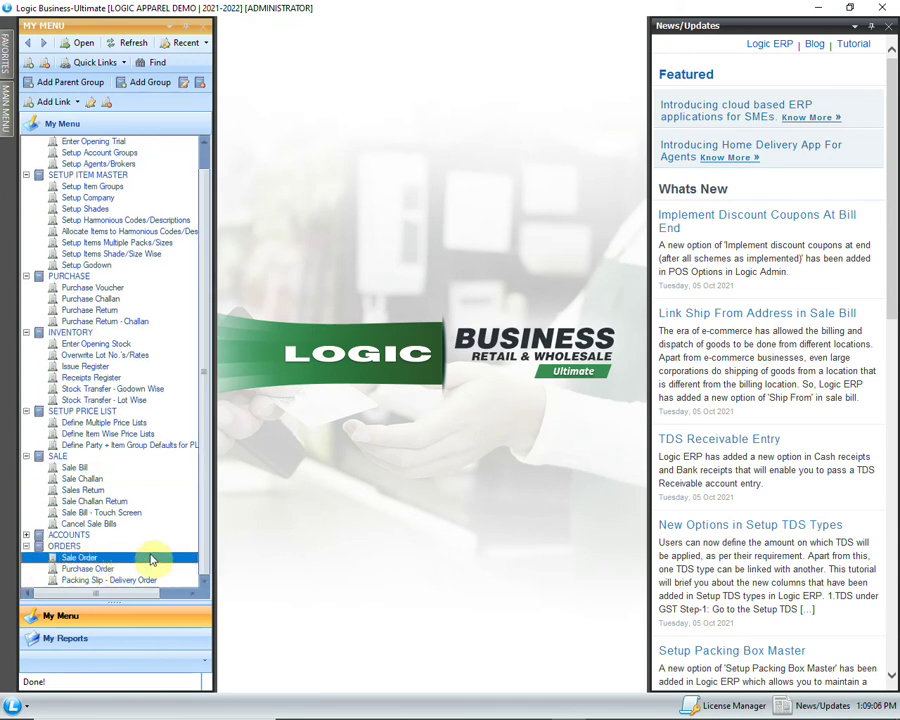
double_click(152, 560)
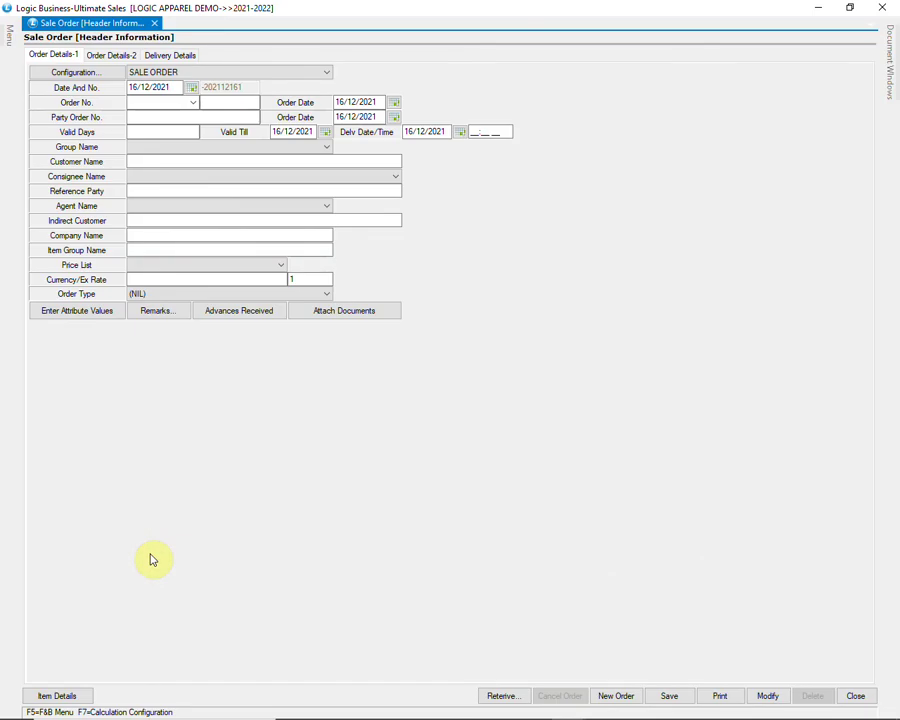
key(Return)
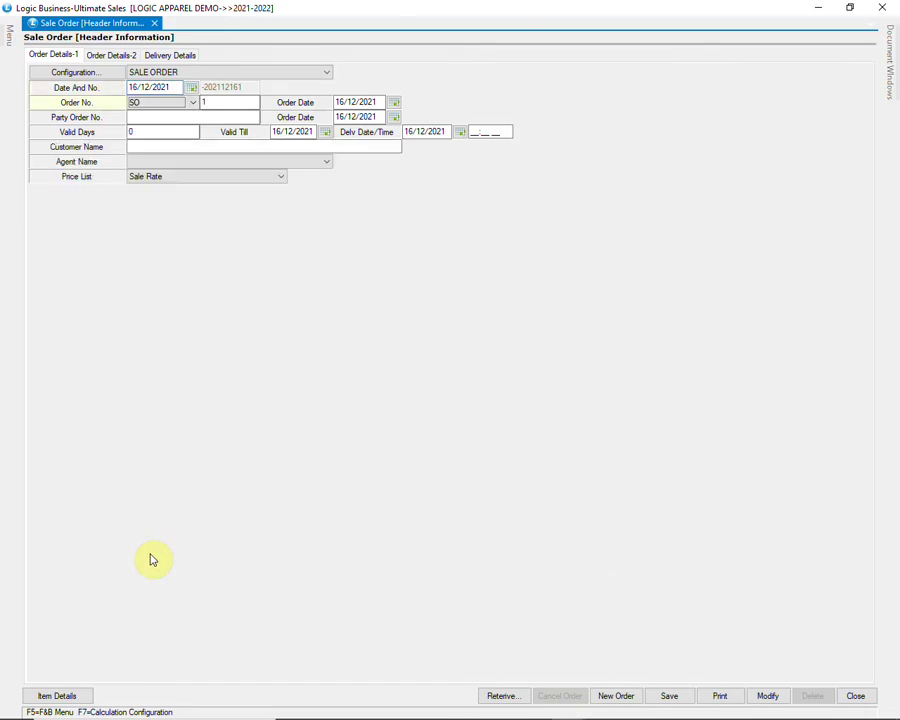
key(Return)
key(Return)
key(Return)
key(Return)
key(Return)
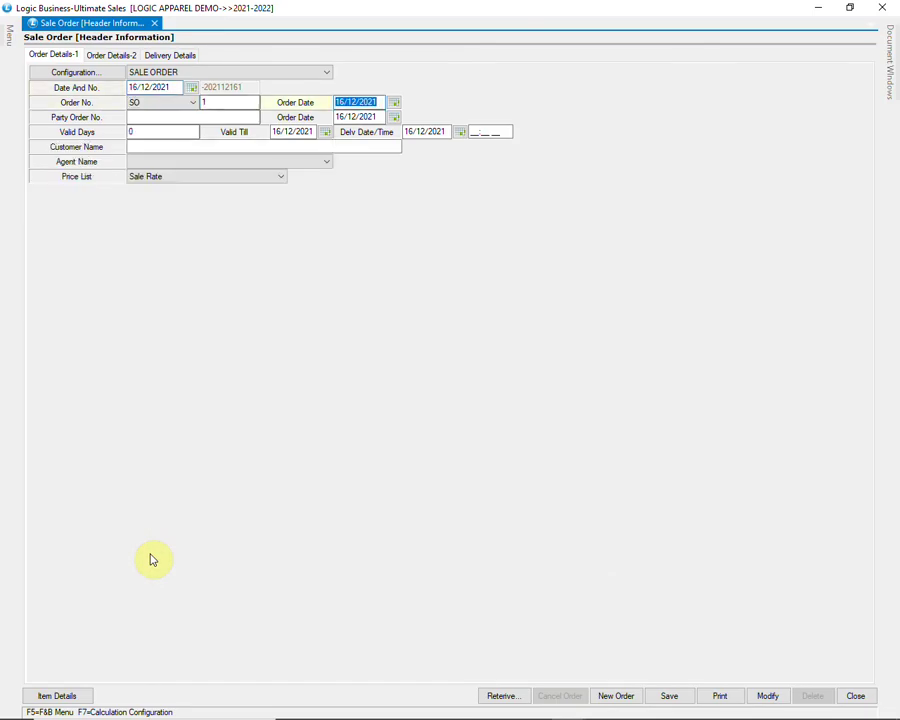
key(Return)
key(Return)
key(Return)
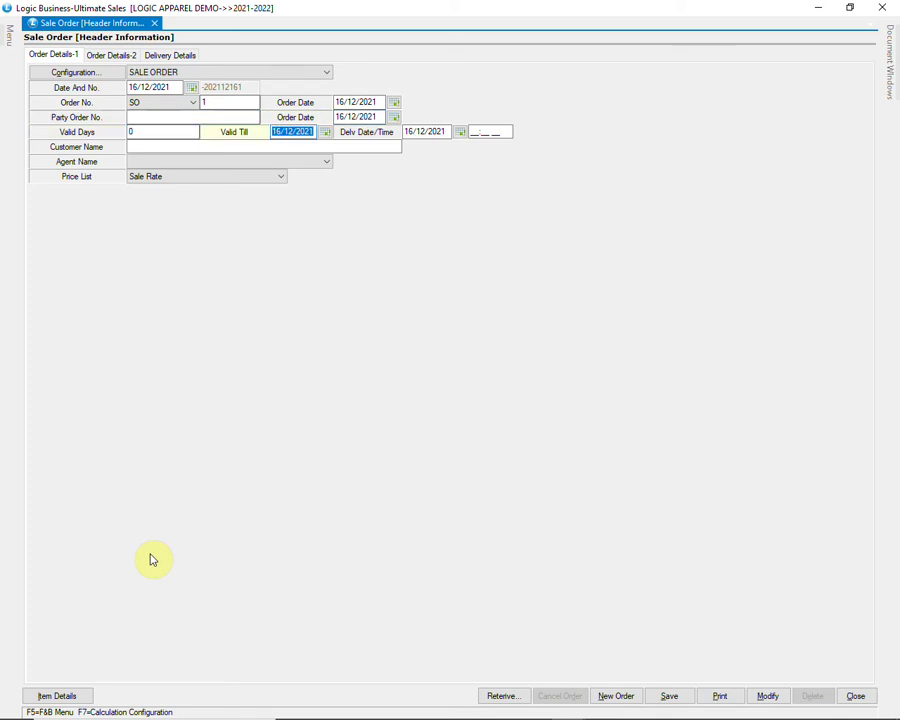
key(Return)
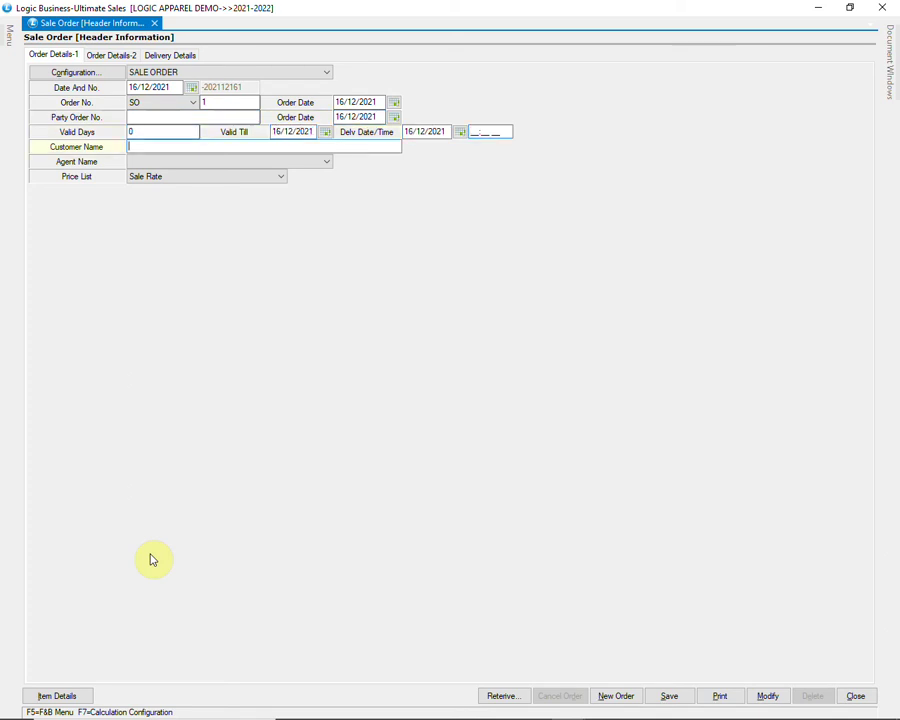
text(A)
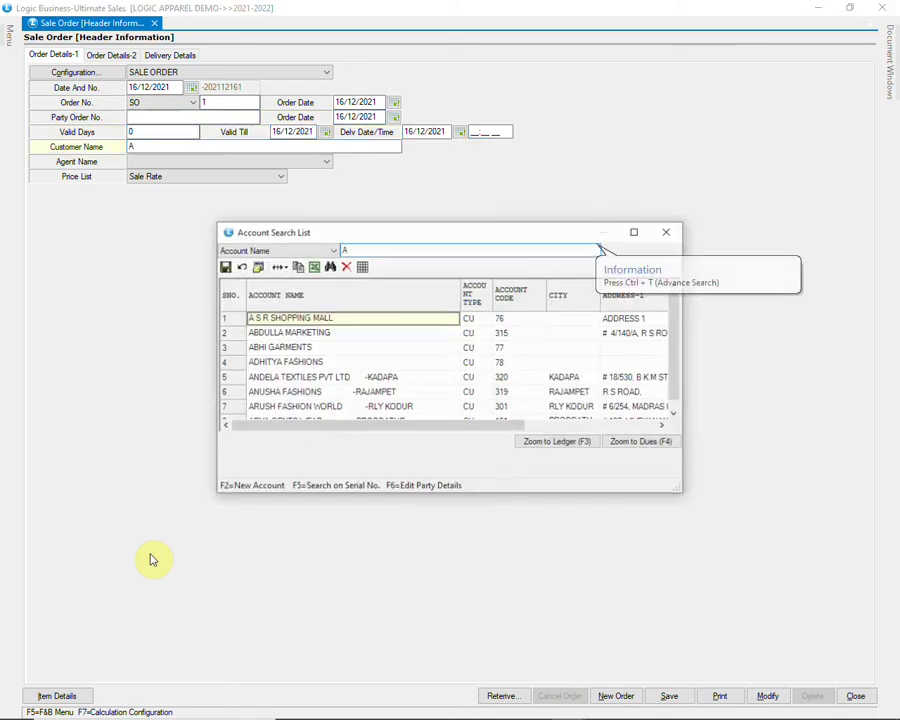
key(Return)
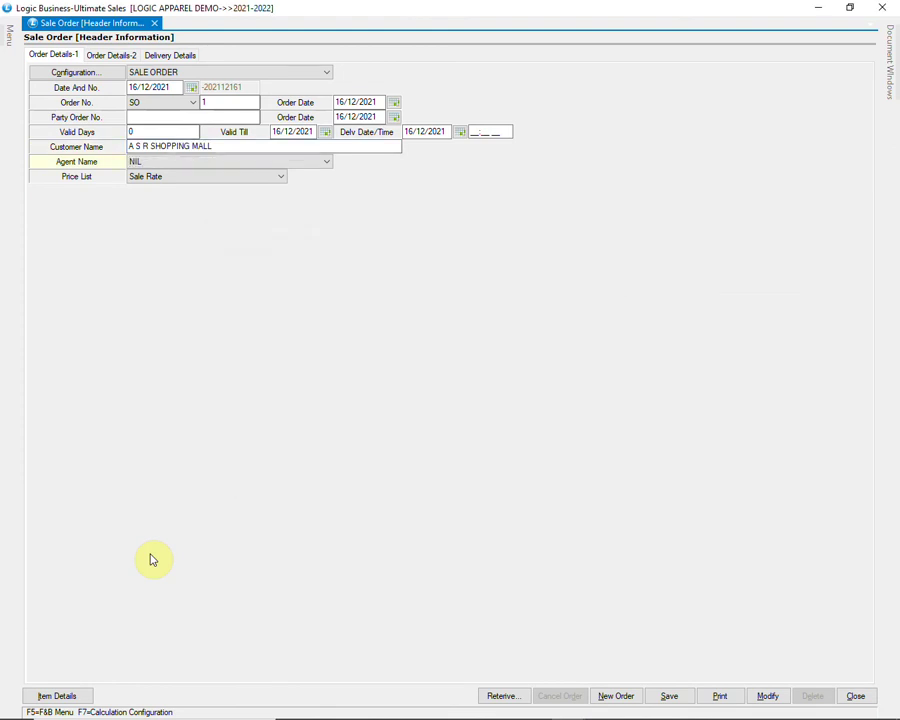
Step: Set agent ANISH and price list PRICE LIST, then proceed to item details
key(F4)
key(Up)
key(Up)
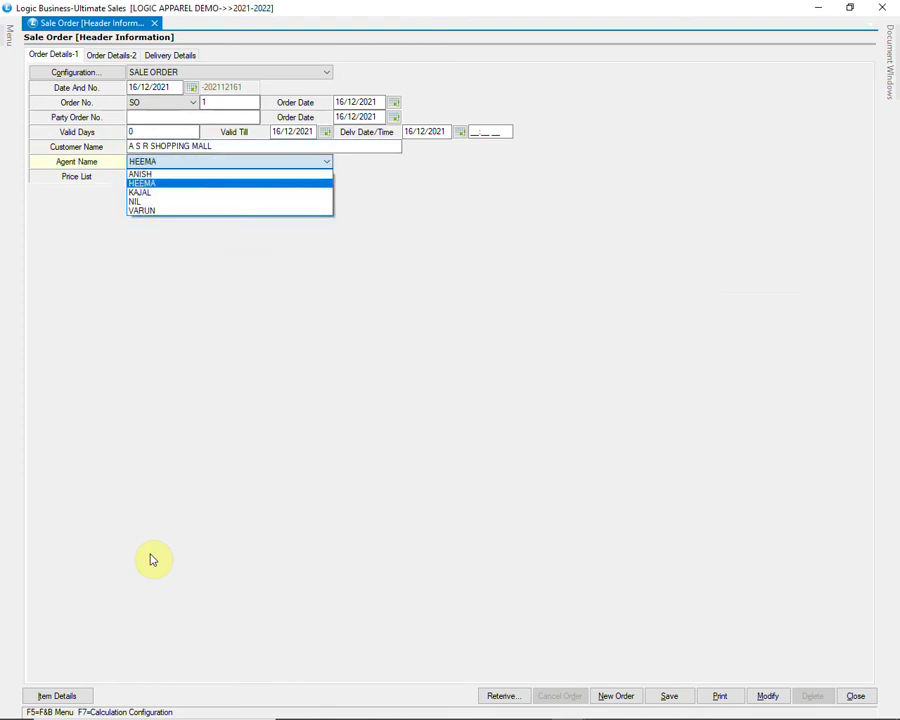
key(Up)
key(alt+Down)
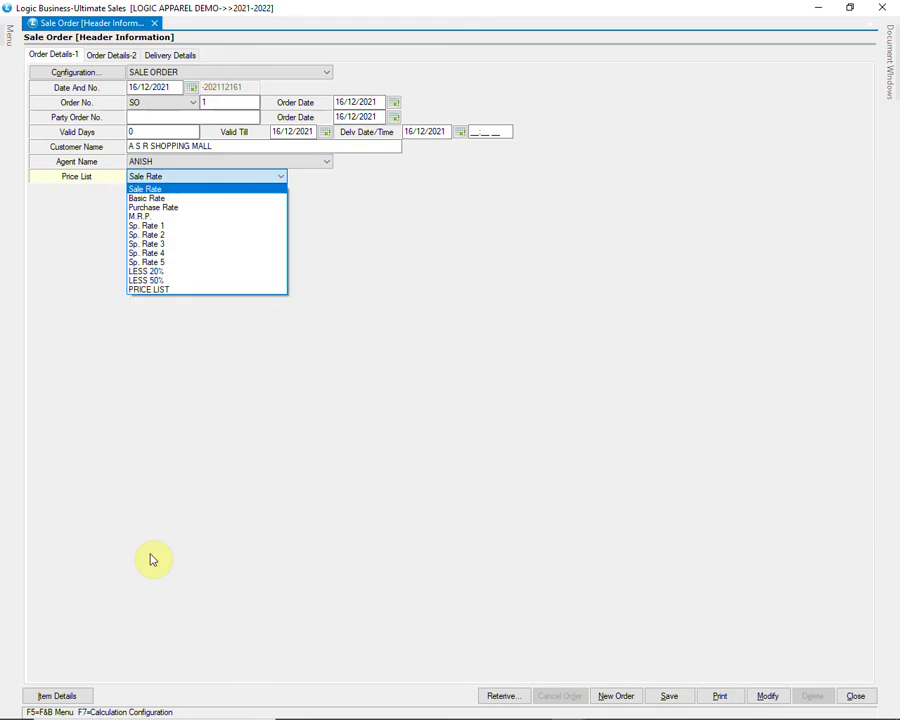
key(Down)
key(Down)
key(Down)
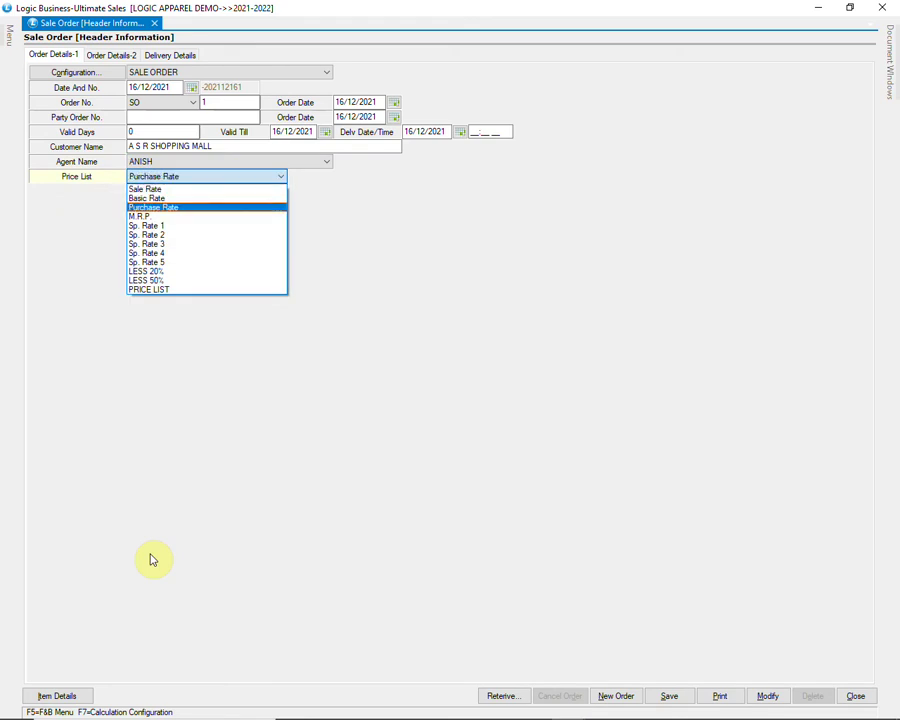
key(End)
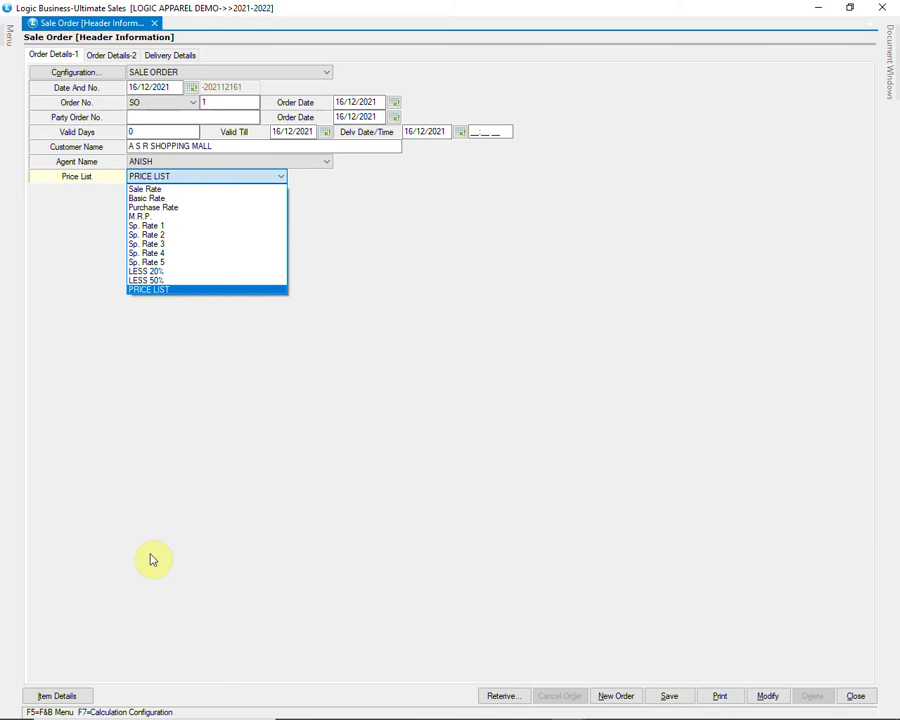
key(Return)
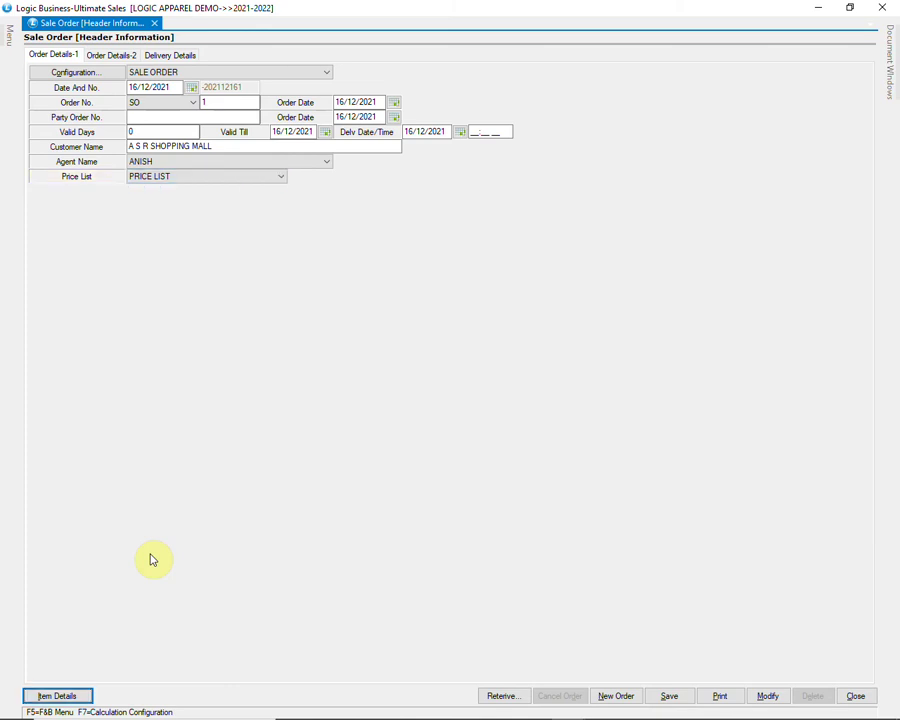
key(Return)
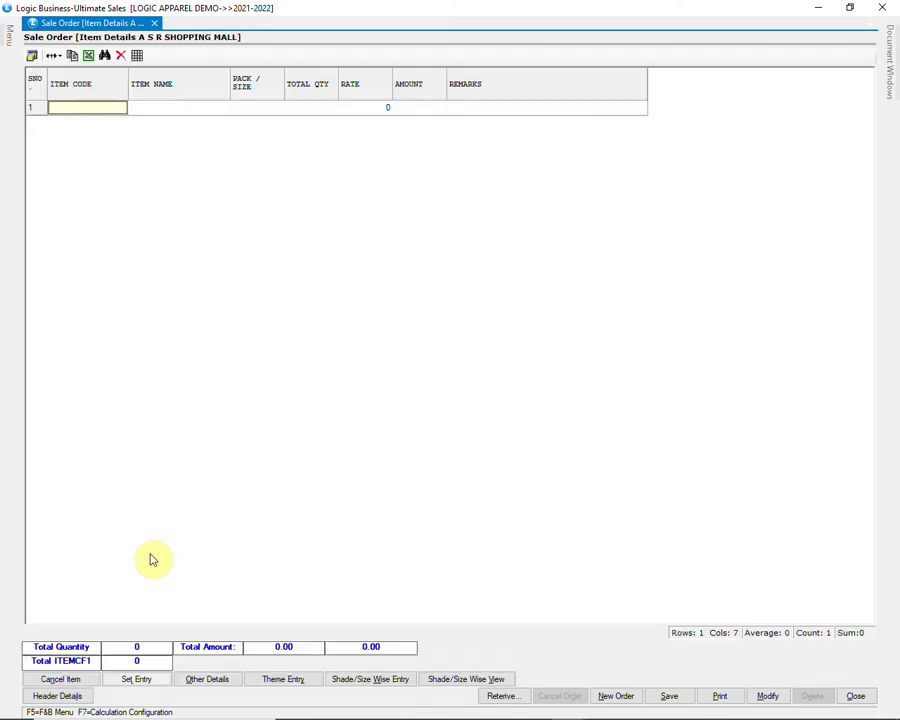
Step: Try retrieving items from an Excel file, then cancel and close the import window
click(502, 699)
click(499, 333)
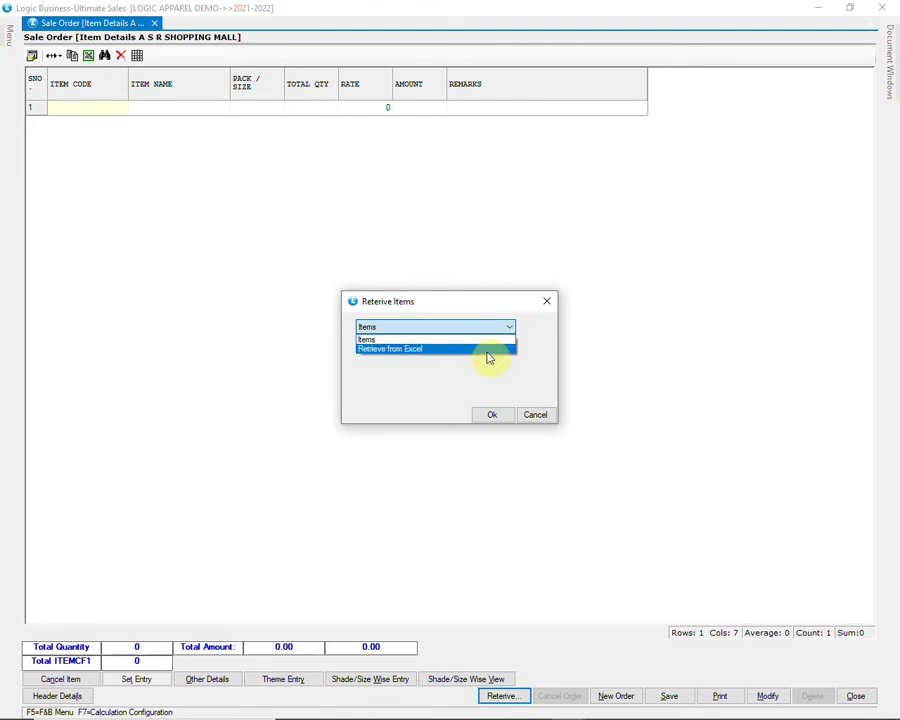
click(488, 352)
click(489, 418)
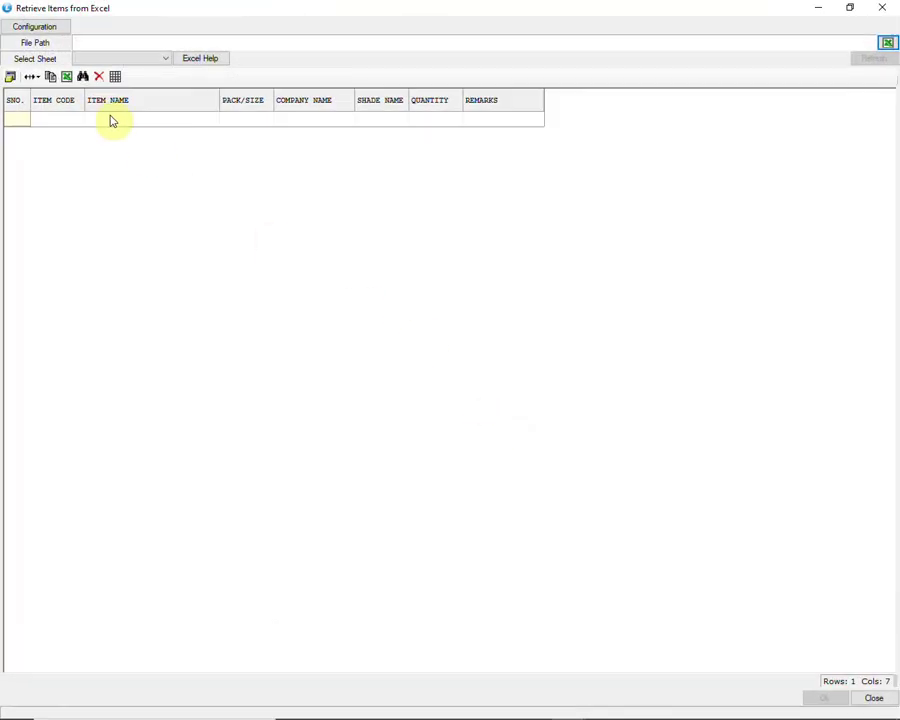
click(887, 45)
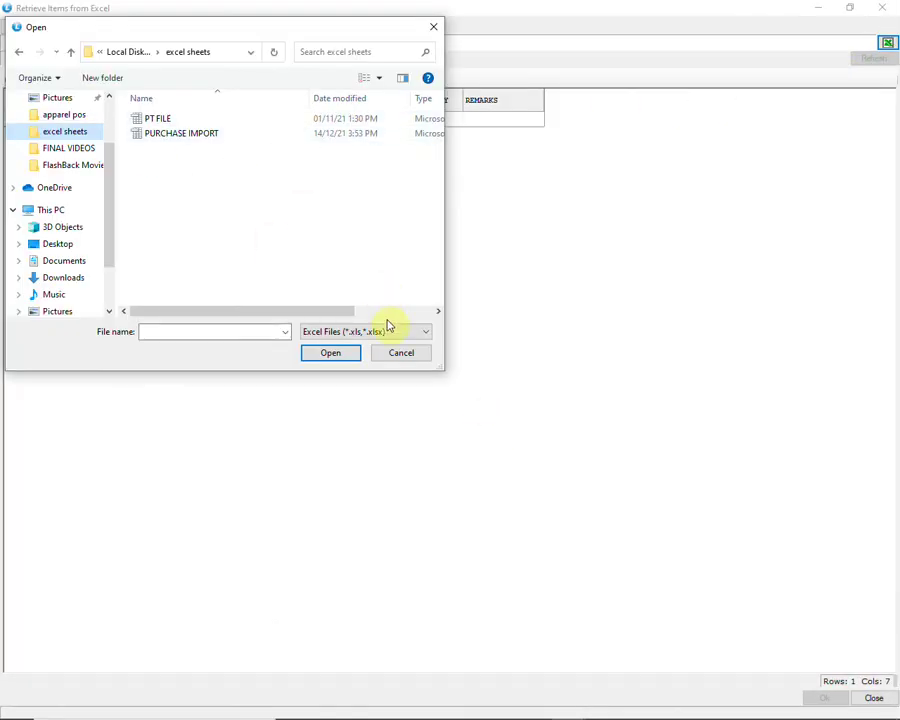
click(400, 353)
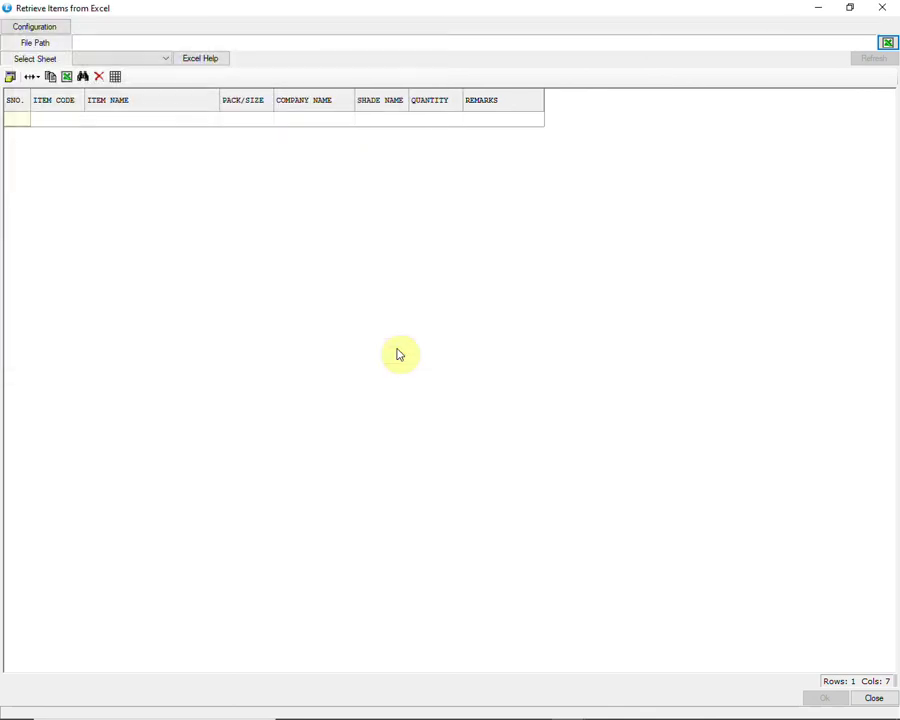
click(874, 698)
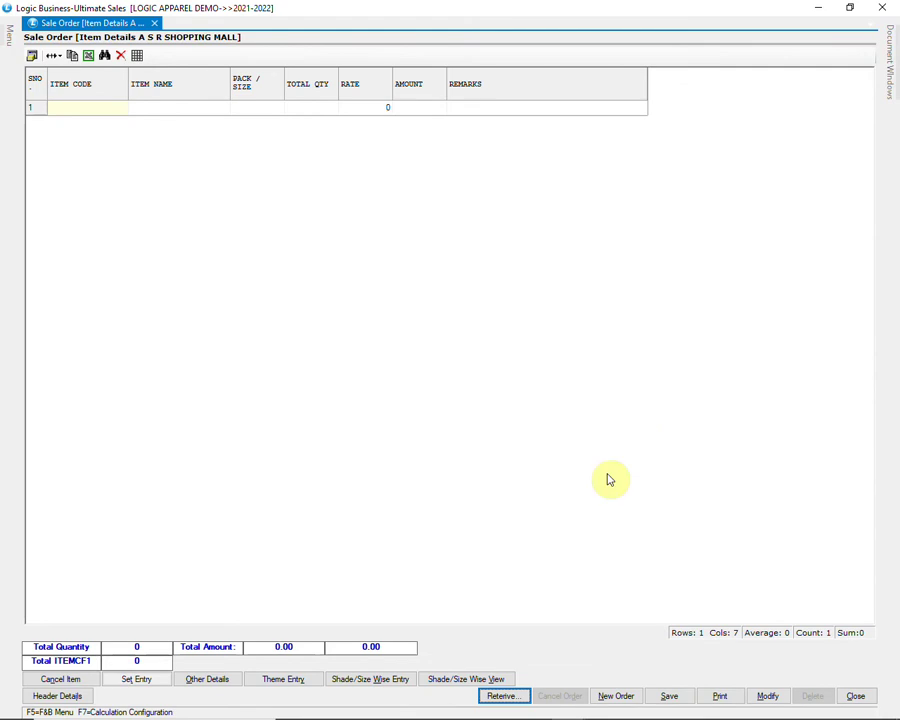
Step: Retrieve again, this time choosing Items as the source
click(517, 692)
click(479, 328)
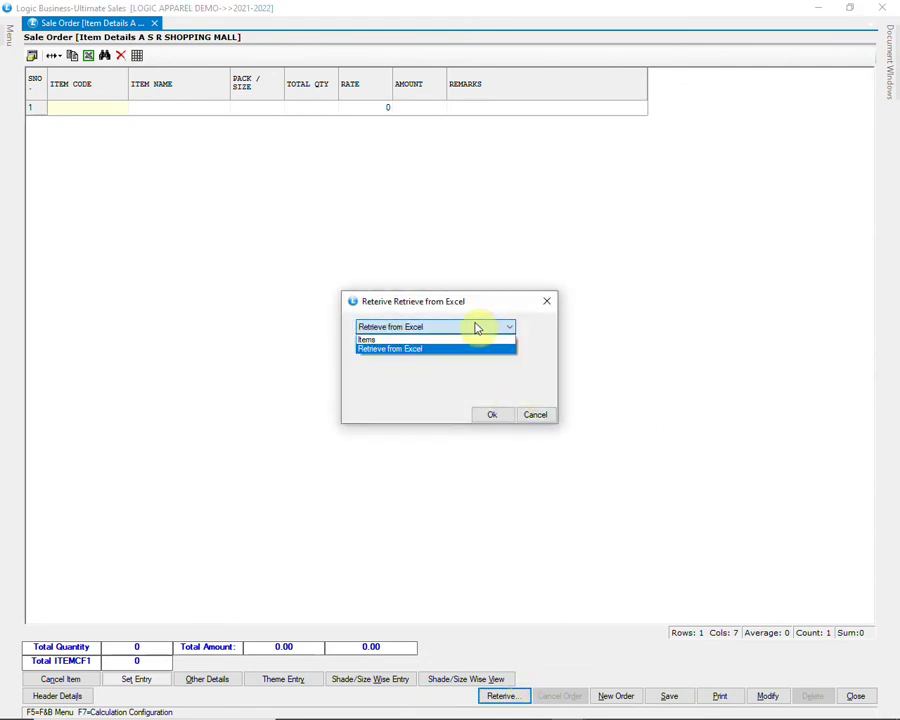
click(420, 339)
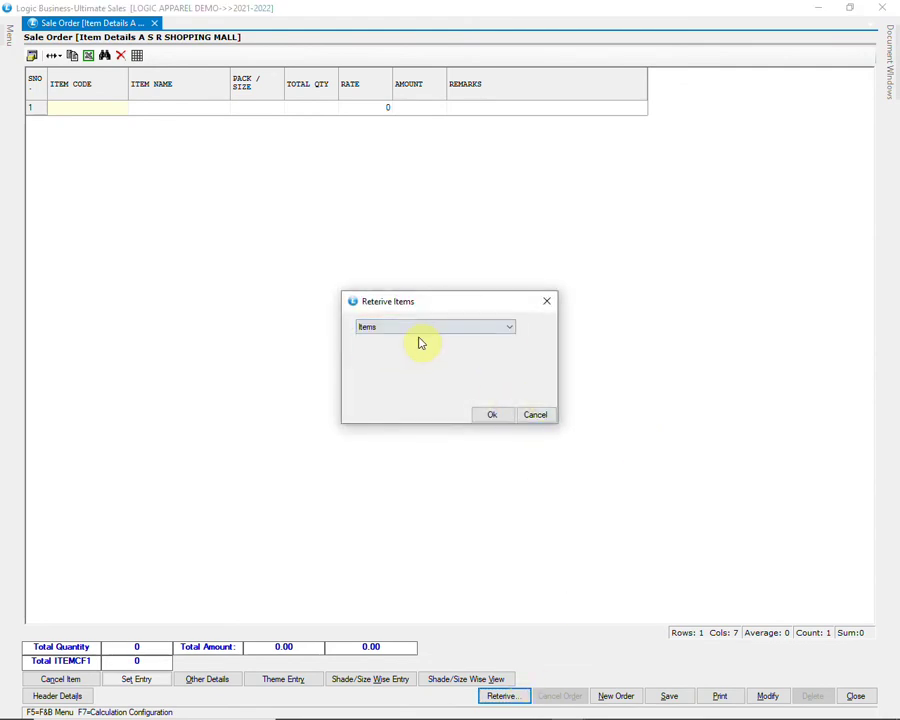
click(491, 416)
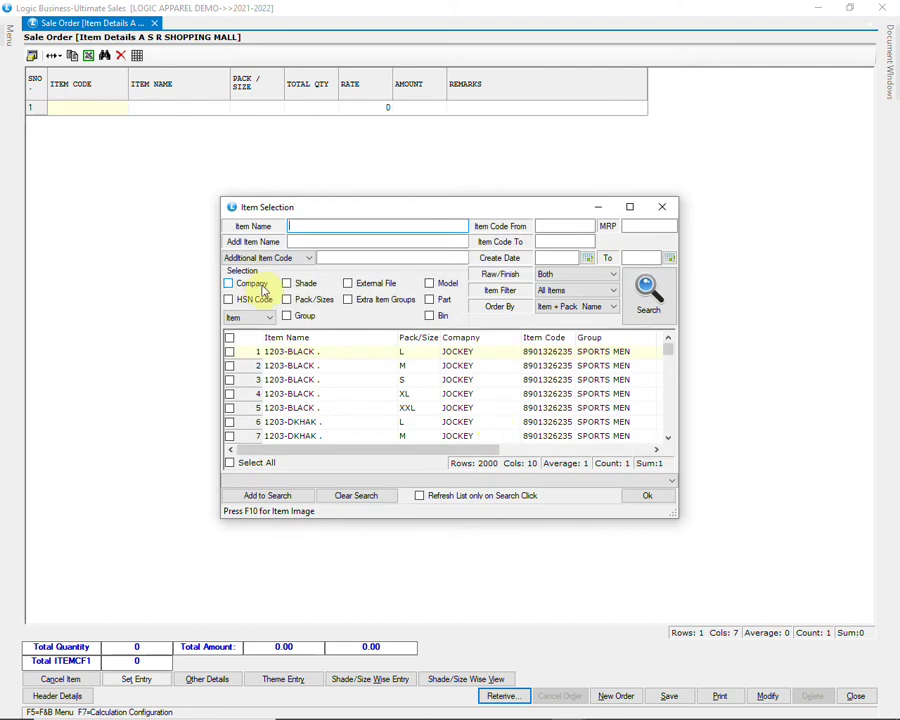
Step: Filter items by company ADIDAS, select all 21, and add them at quantity 15
click(250, 284)
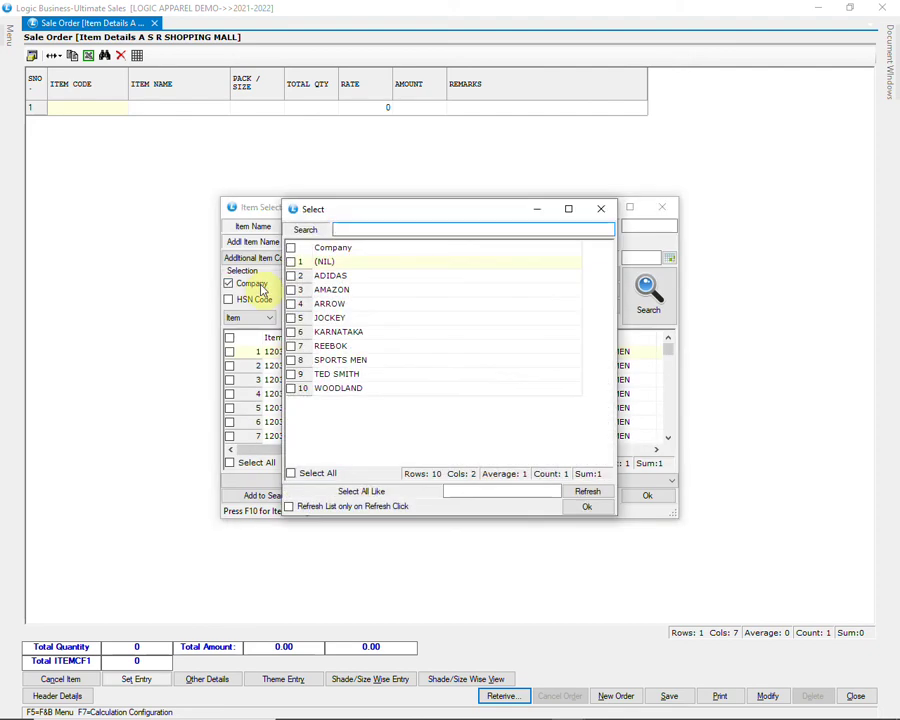
click(291, 276)
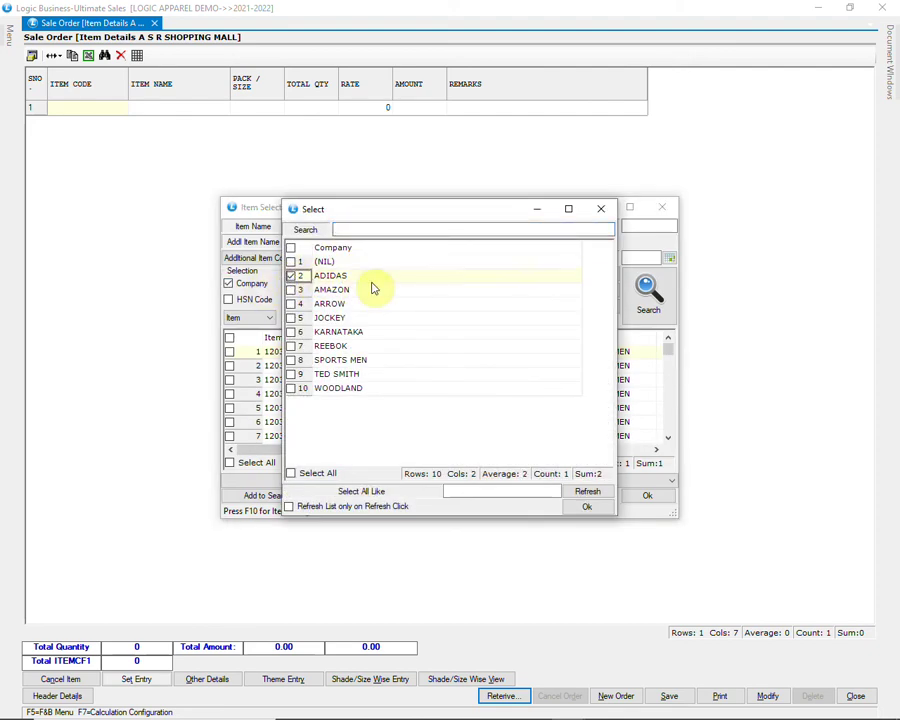
click(584, 507)
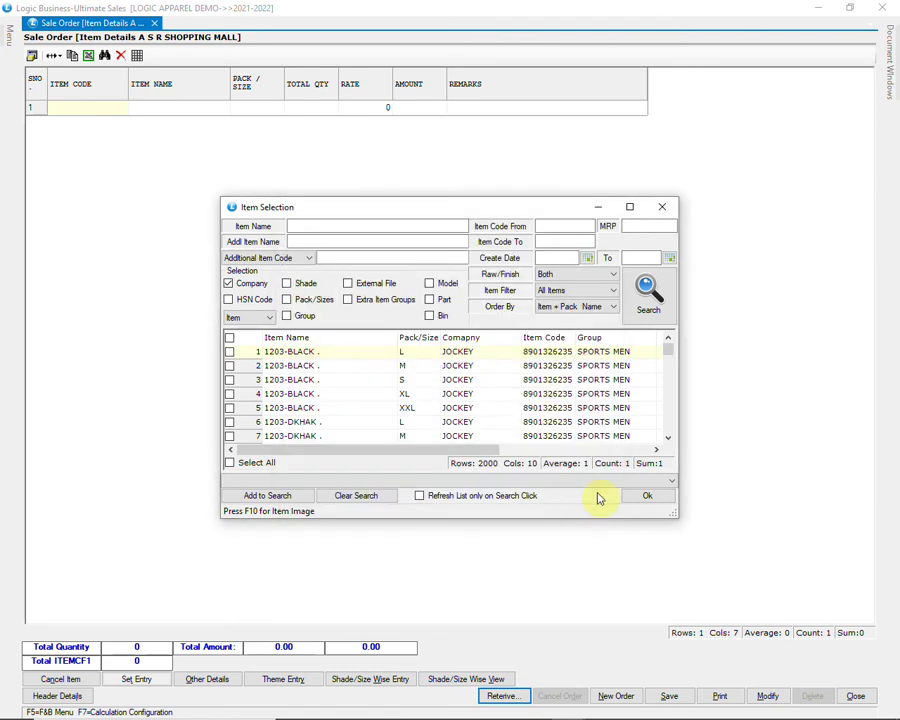
click(646, 298)
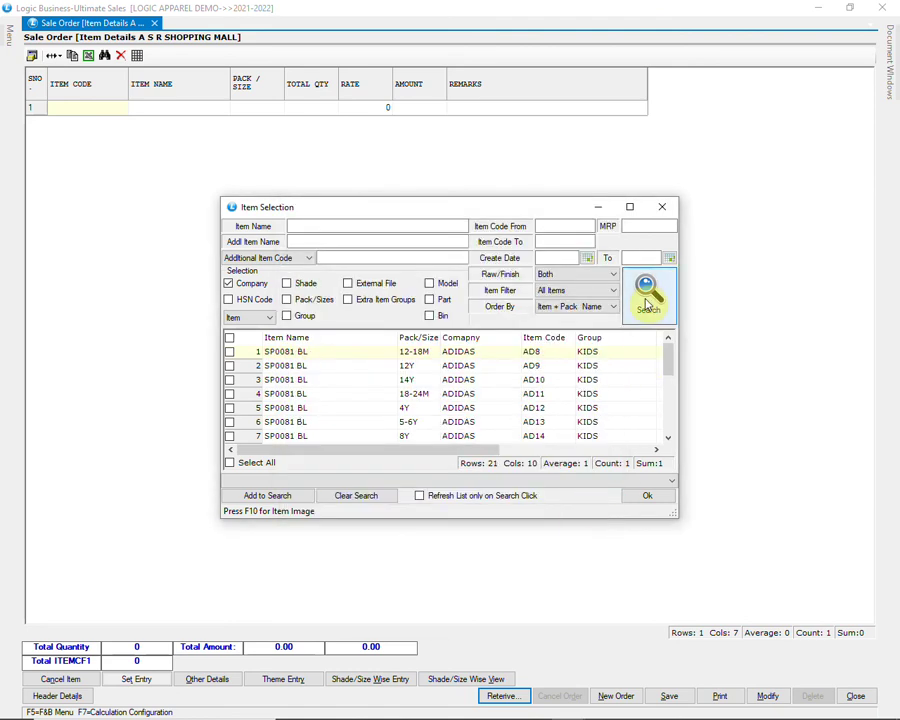
click(266, 464)
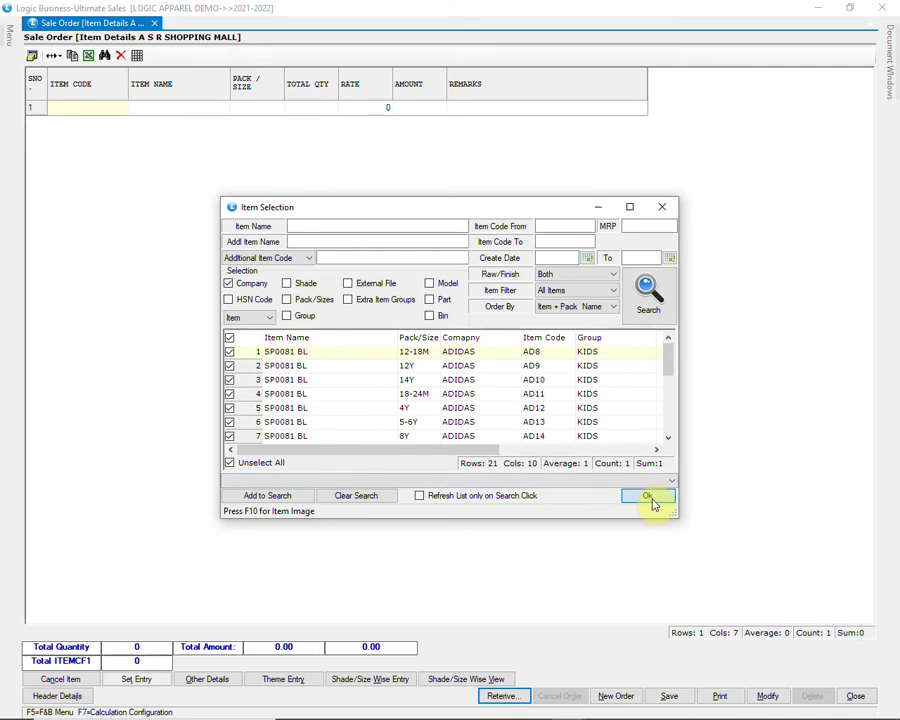
click(650, 497)
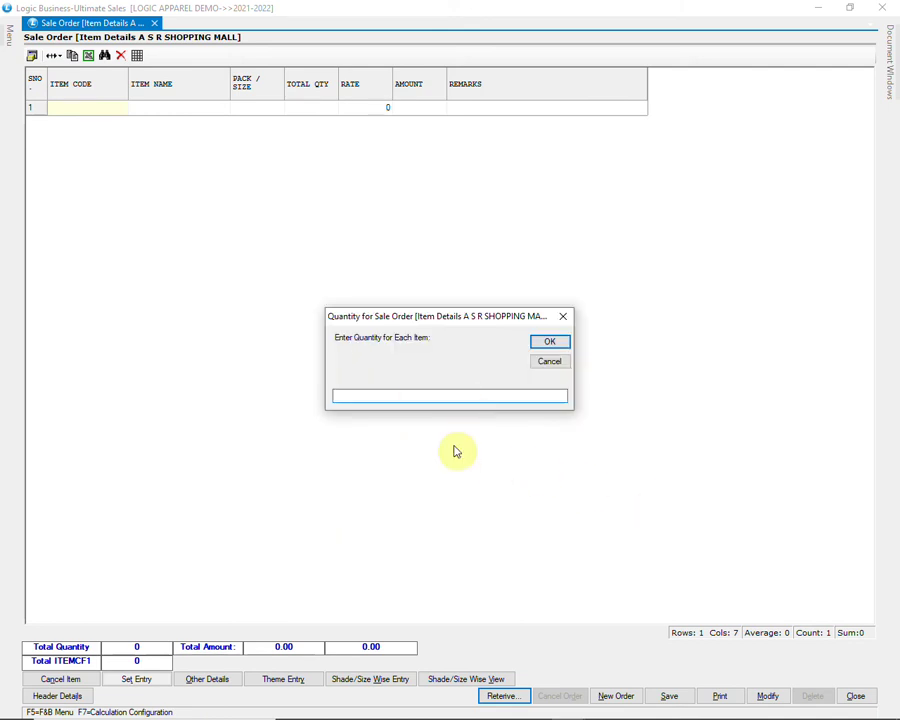
text(15)
key(Return)
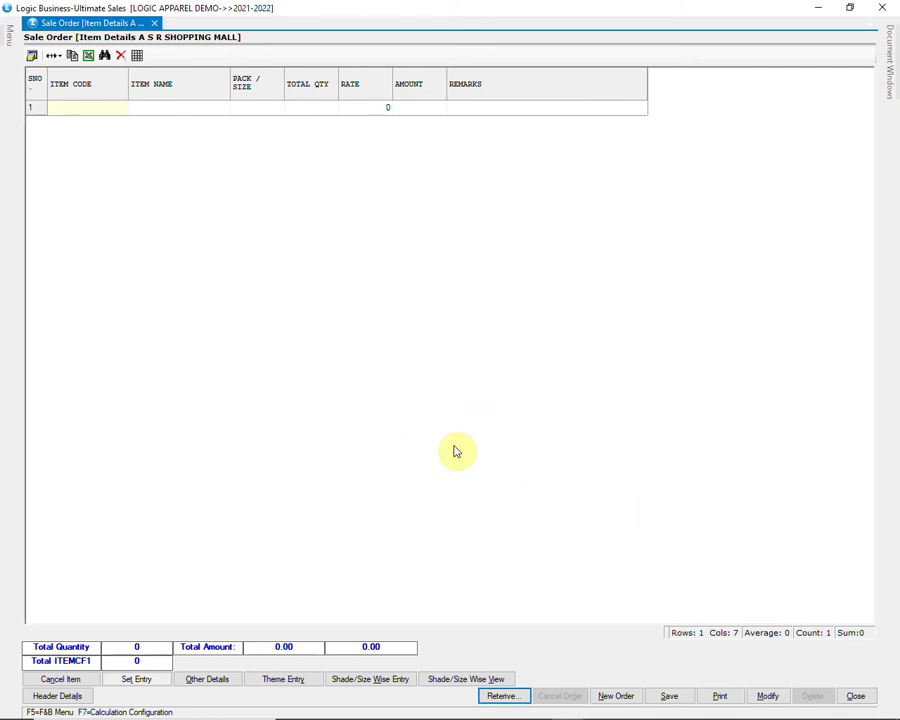
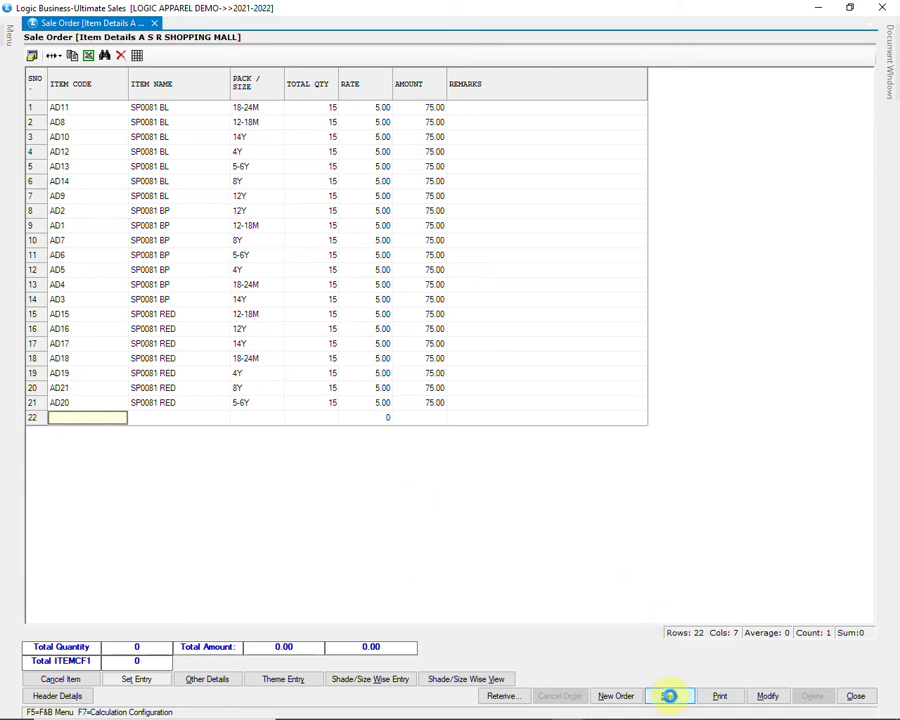
Step: Save the A S R SHOPPING MALL sale order, confirming Yes, and close the Sale Order window
click(669, 694)
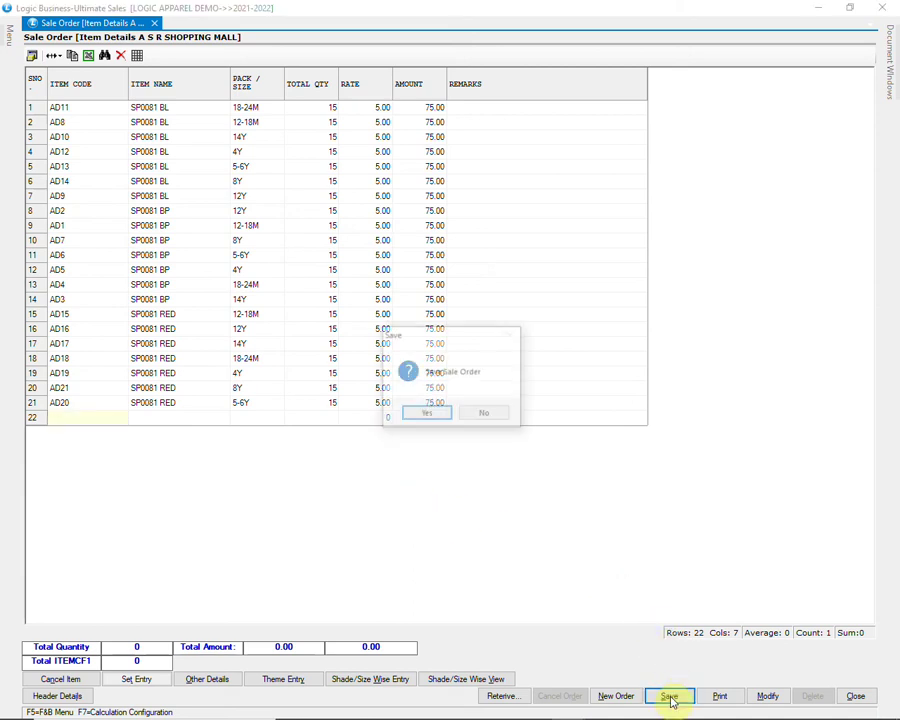
click(445, 421)
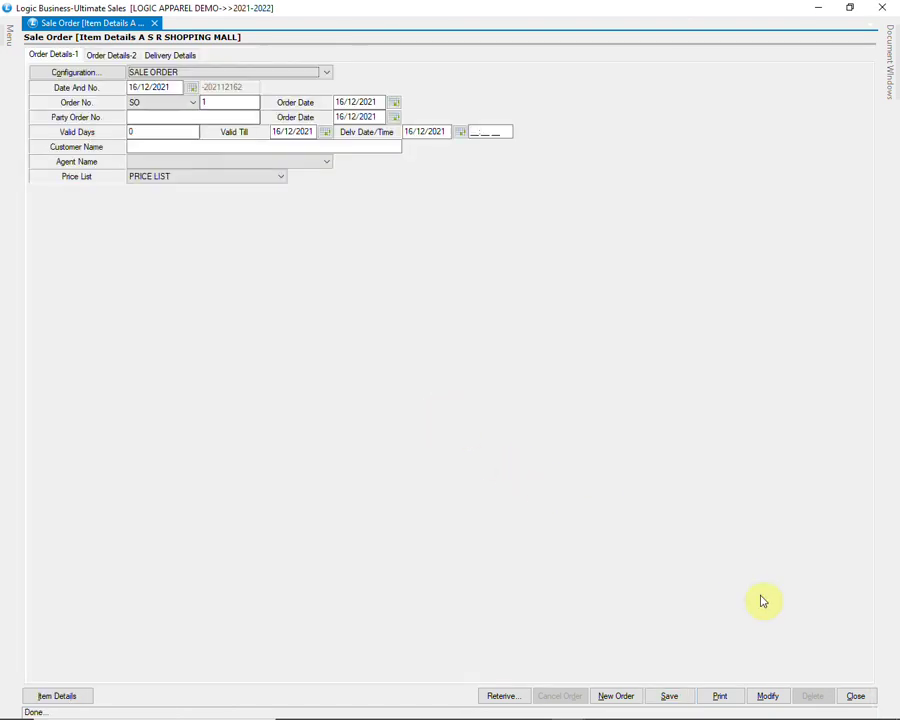
click(860, 696)
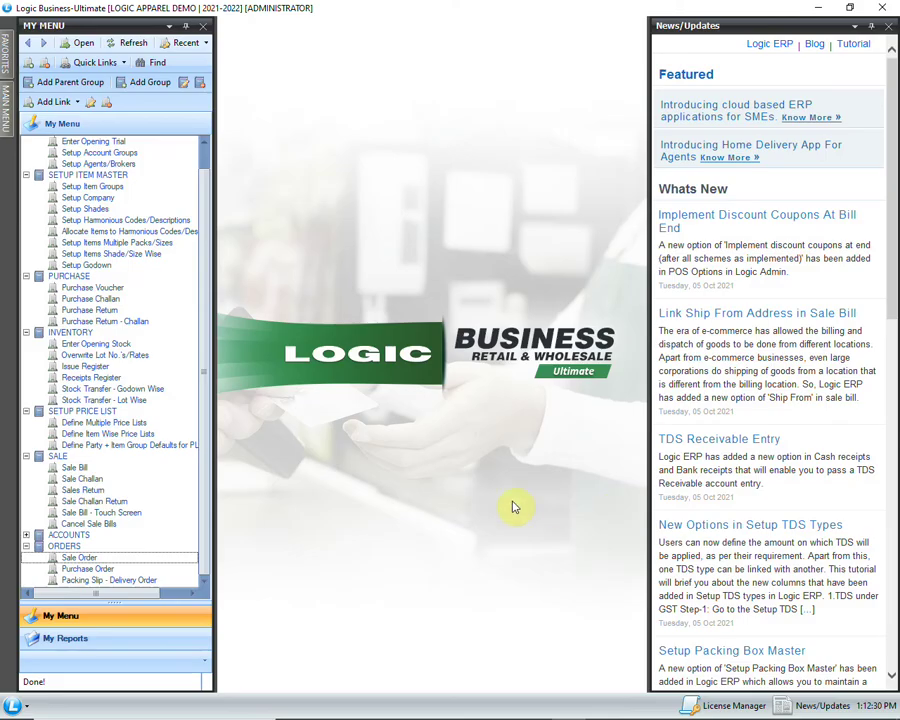
Step: Start a packing slip for A S R SHOPPING MALL with the godown set to WAREHOUSE
click(156, 582)
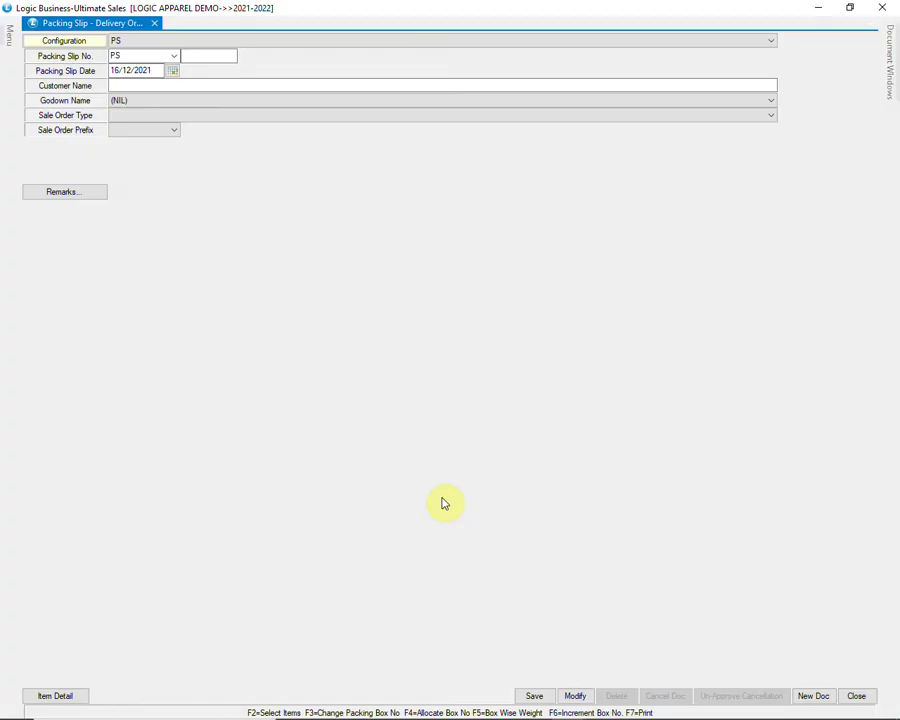
key(Return)
key(Return)
key(Return)
key(Return)
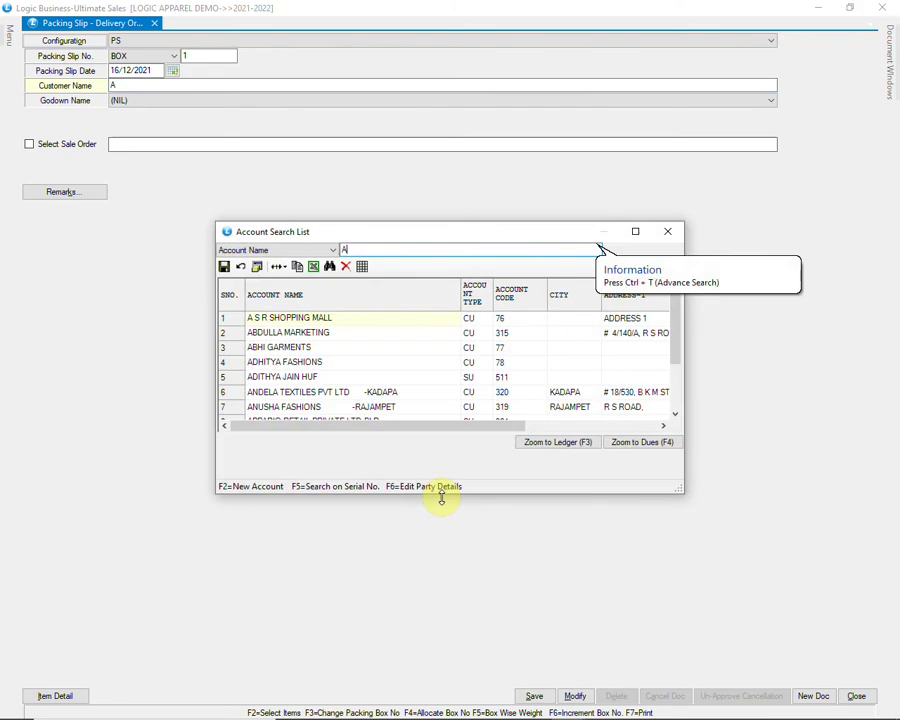
key(Return)
key(alt+Down)
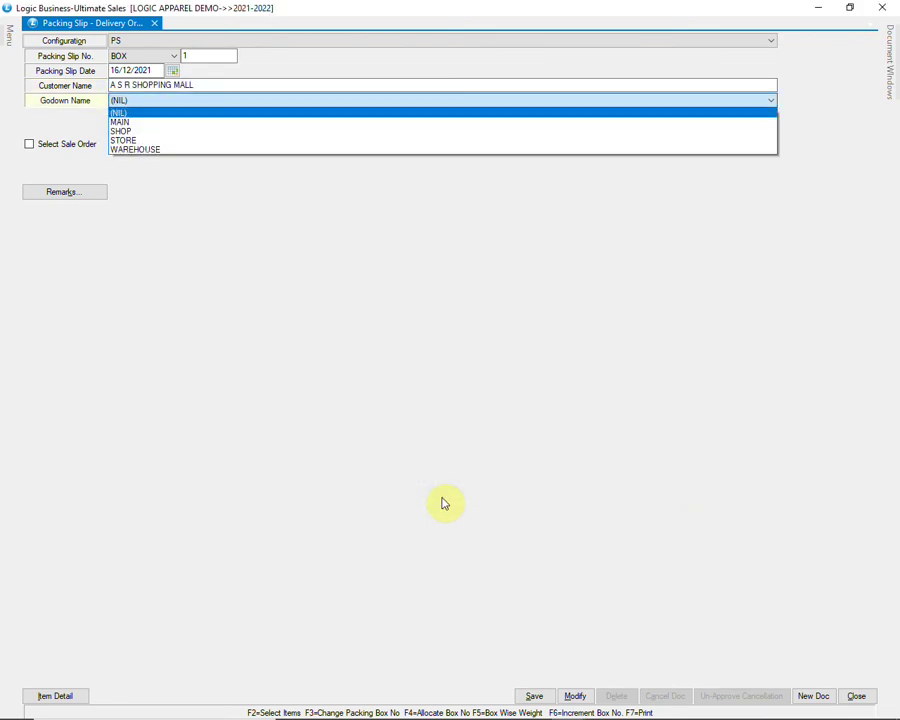
key(Down)
key(Down)
key(Down)
key(Down)
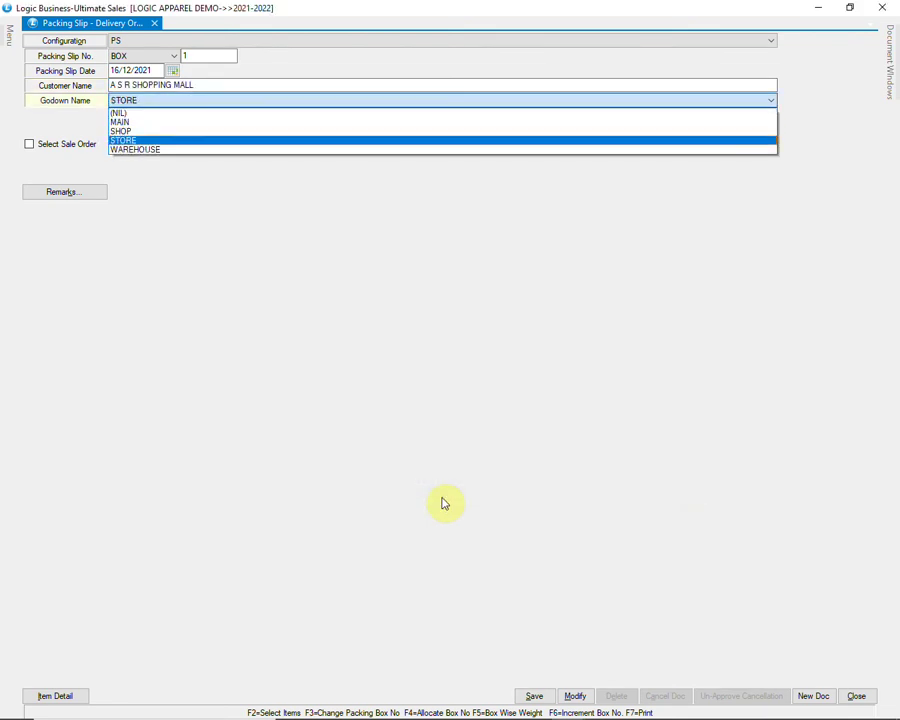
key(Return)
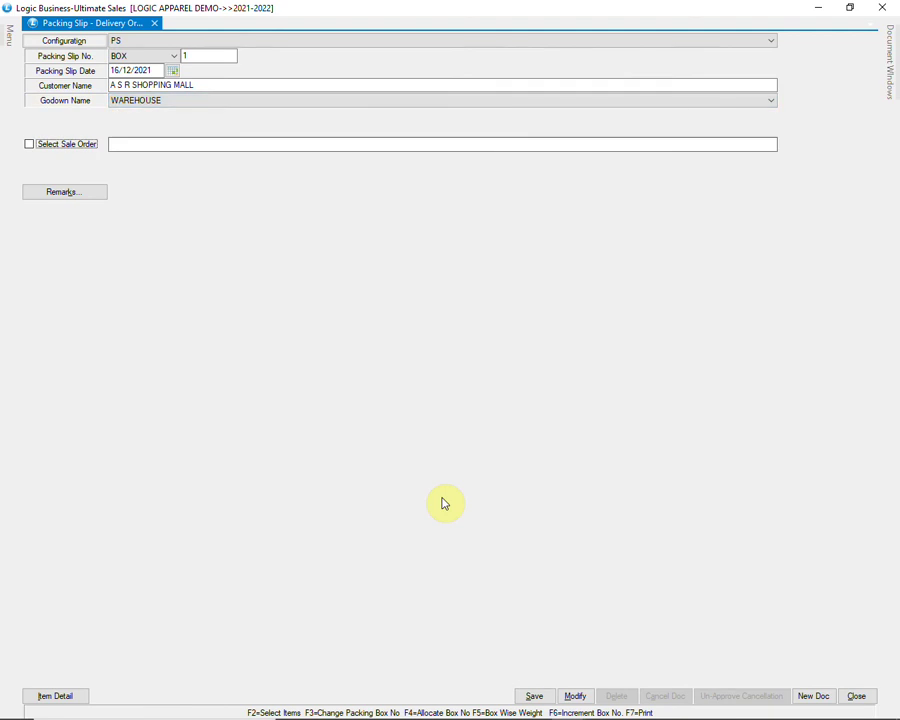
Step: Link sale order SO 1 to the slip, skip remarks, and show its item details
click(75, 144)
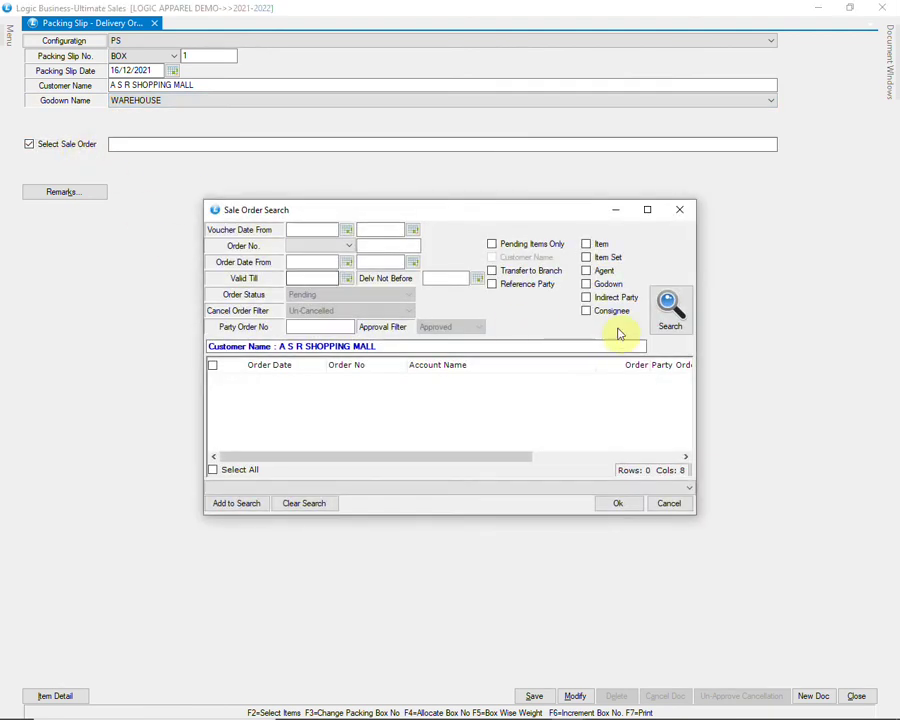
click(670, 307)
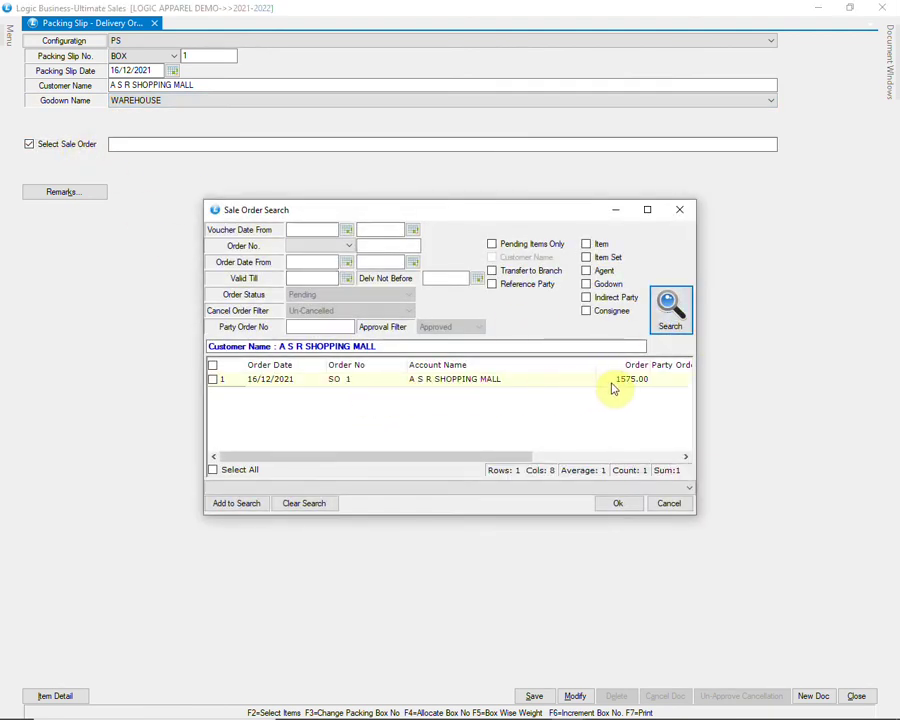
click(213, 380)
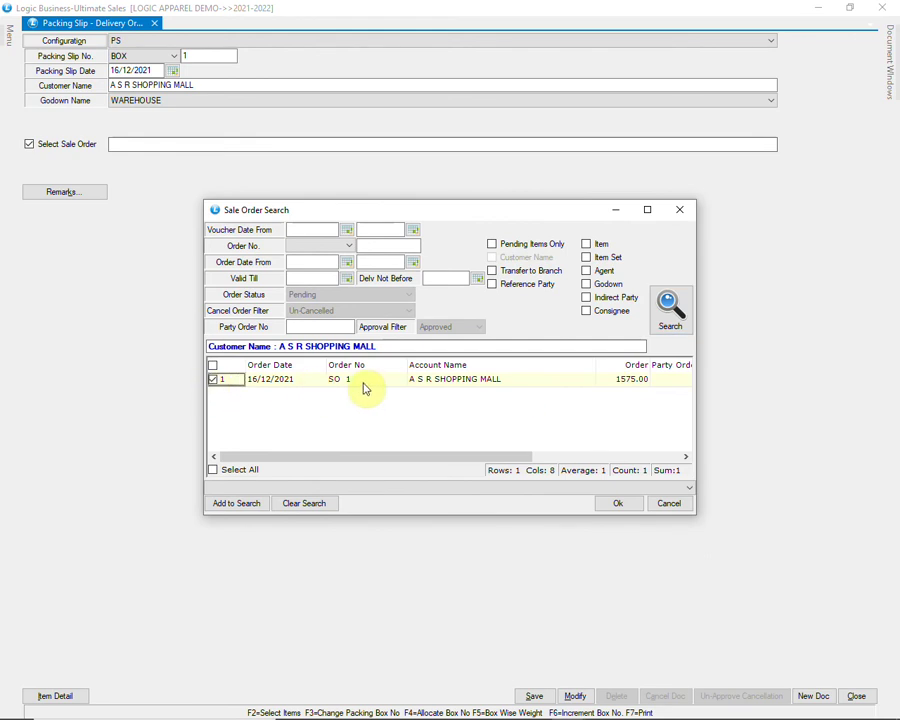
click(603, 504)
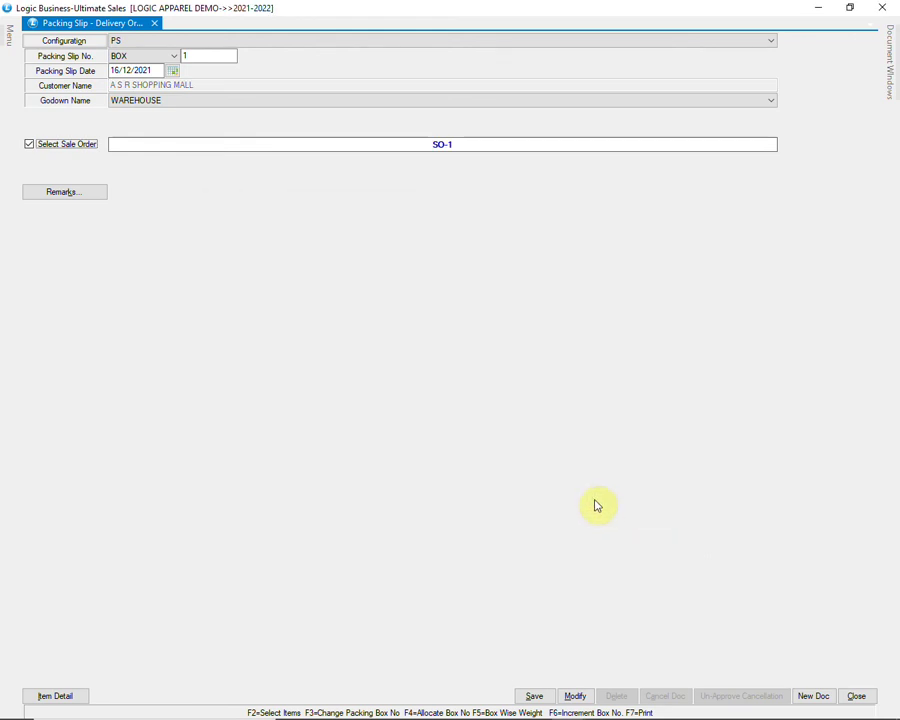
click(78, 194)
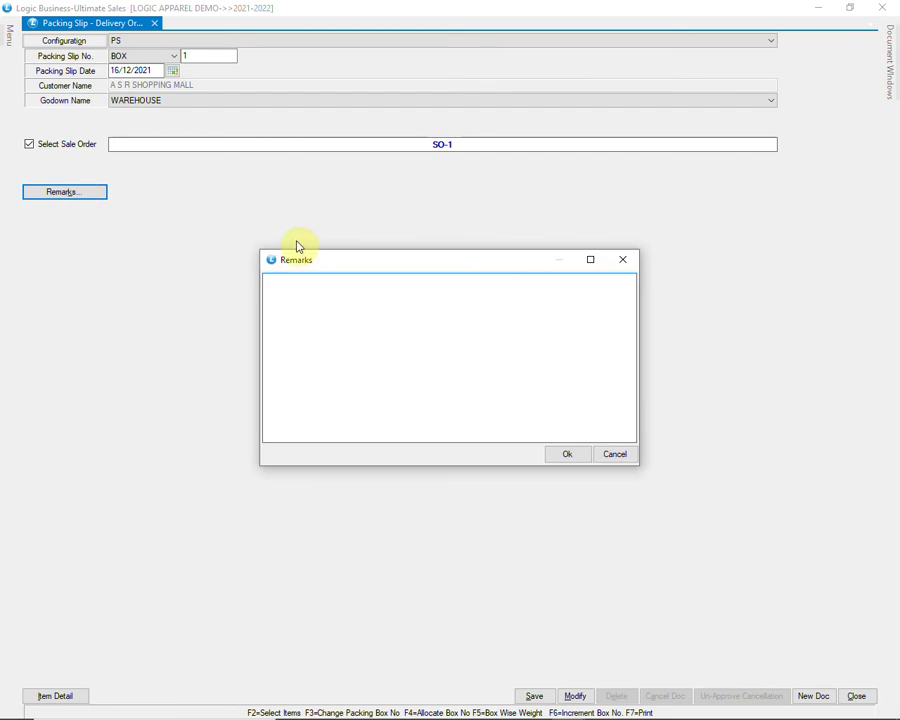
click(566, 455)
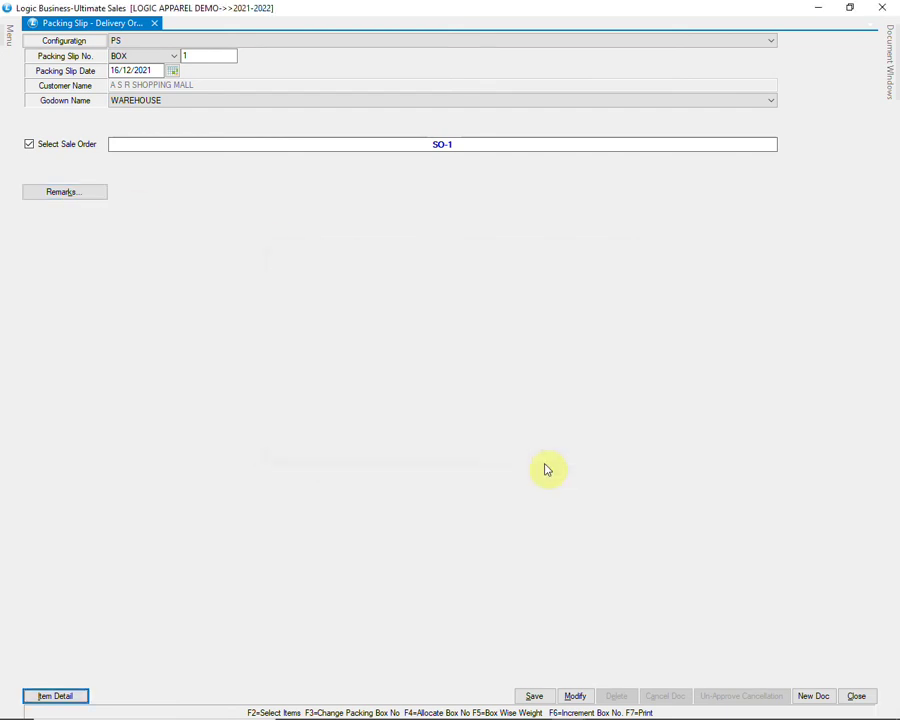
key(alt+i)
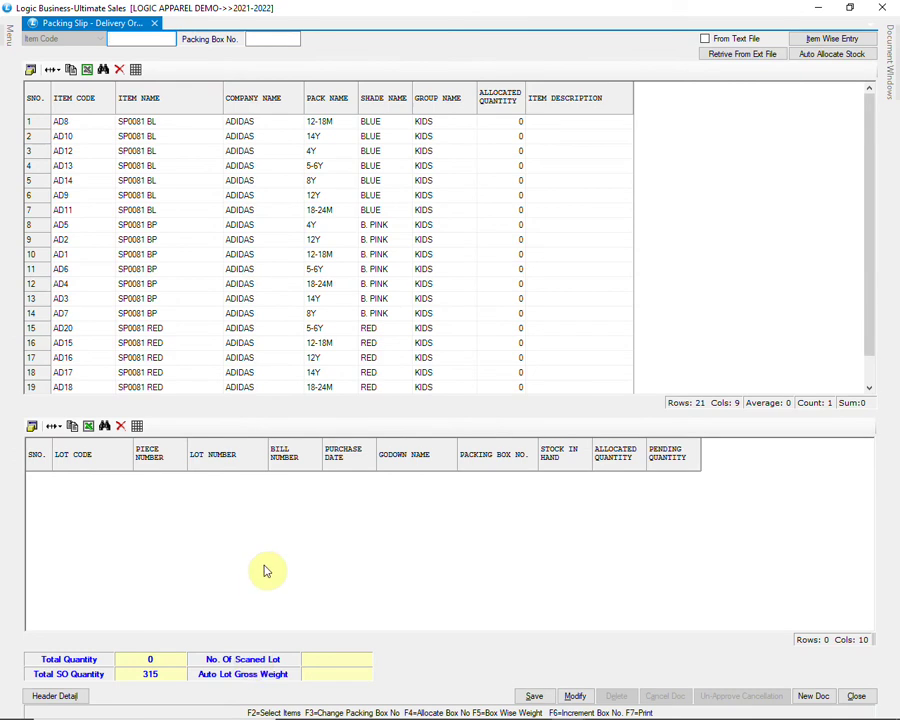
Step: Set packing box number 1 and auto-allocate all 315 ordered units
click(260, 40)
text(1)
key(Return)
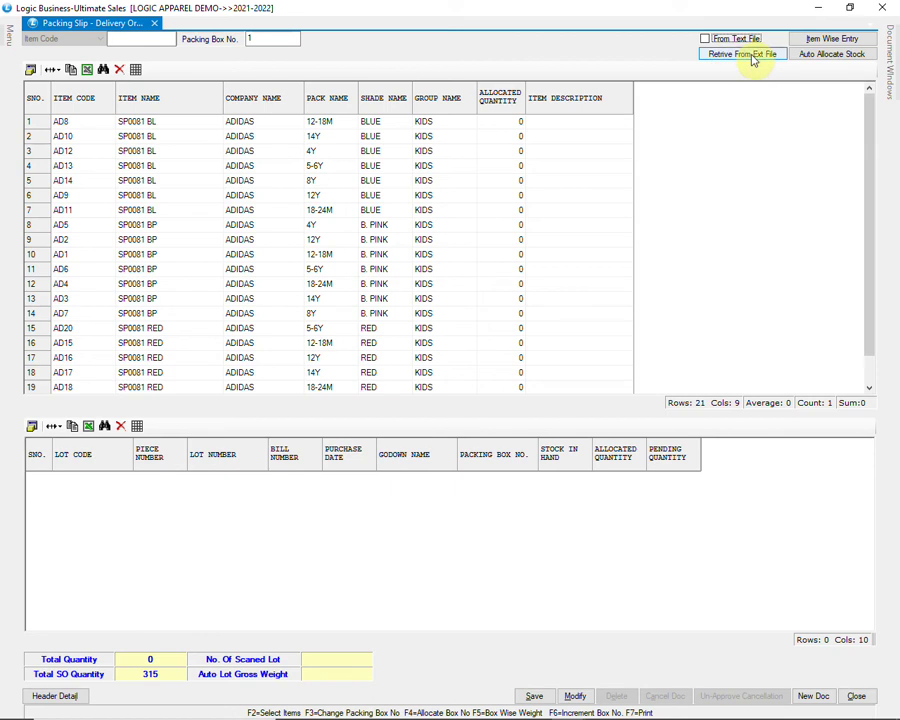
click(828, 54)
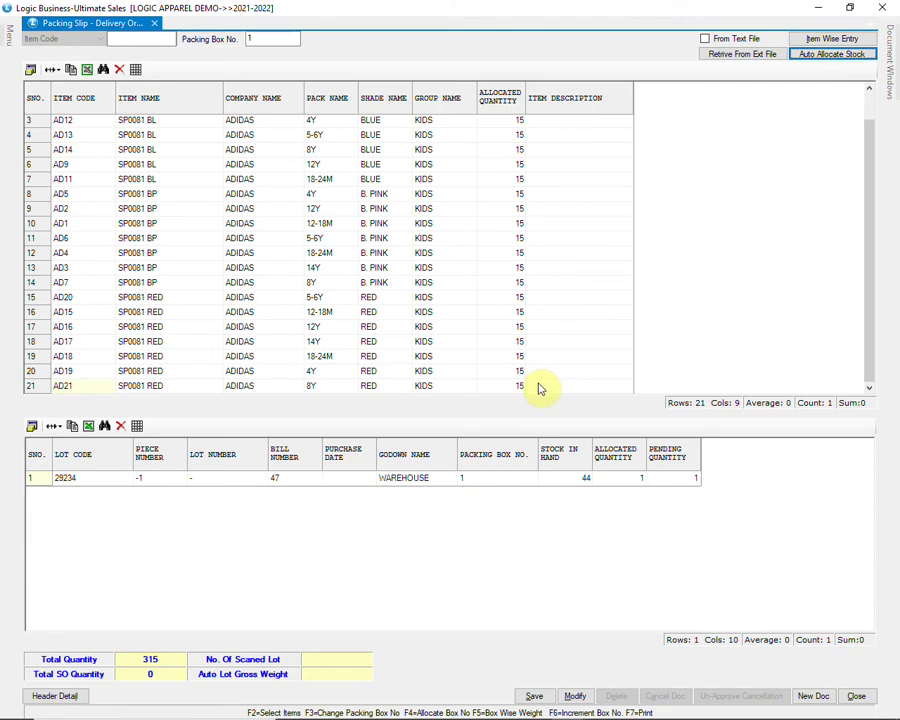
Step: Save the packing slip, confirming Yes, and close its window
click(532, 696)
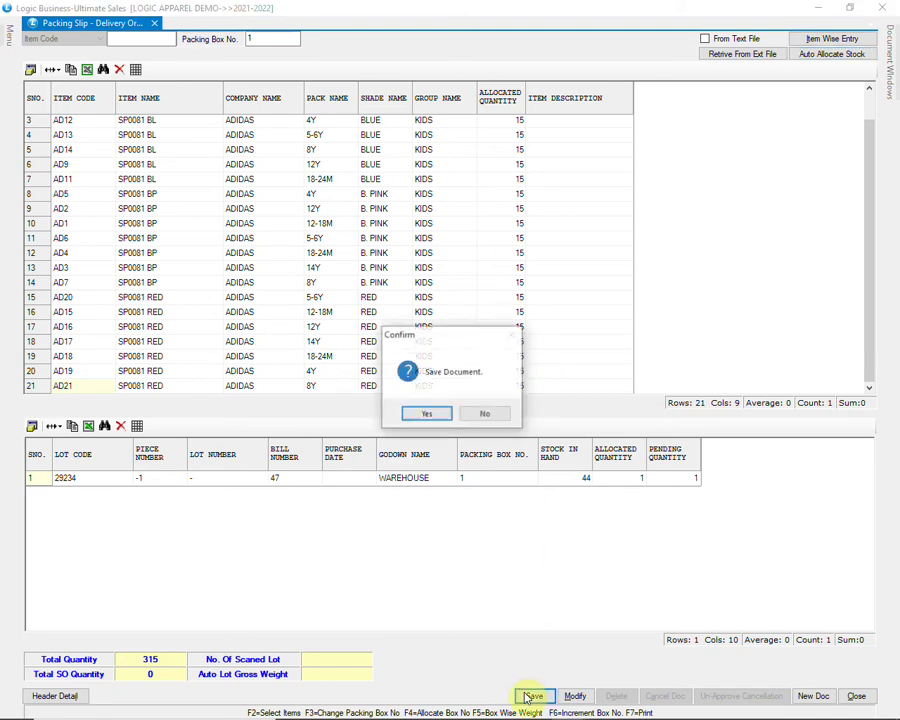
click(425, 413)
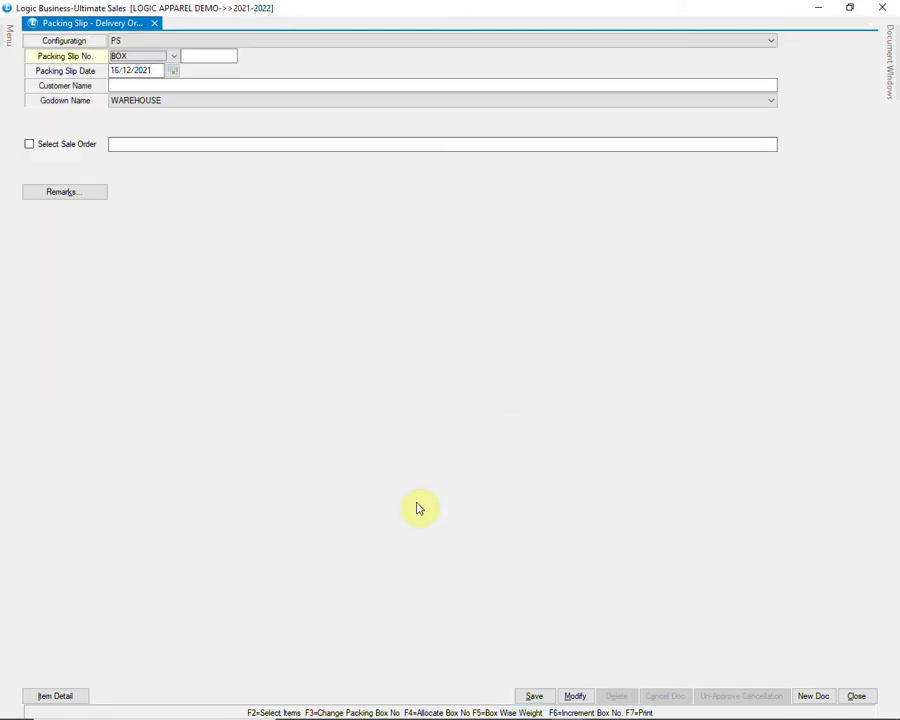
click(858, 696)
Step: Open a new sale bill with A S R SHOPPING MALL as the account
click(432, 415)
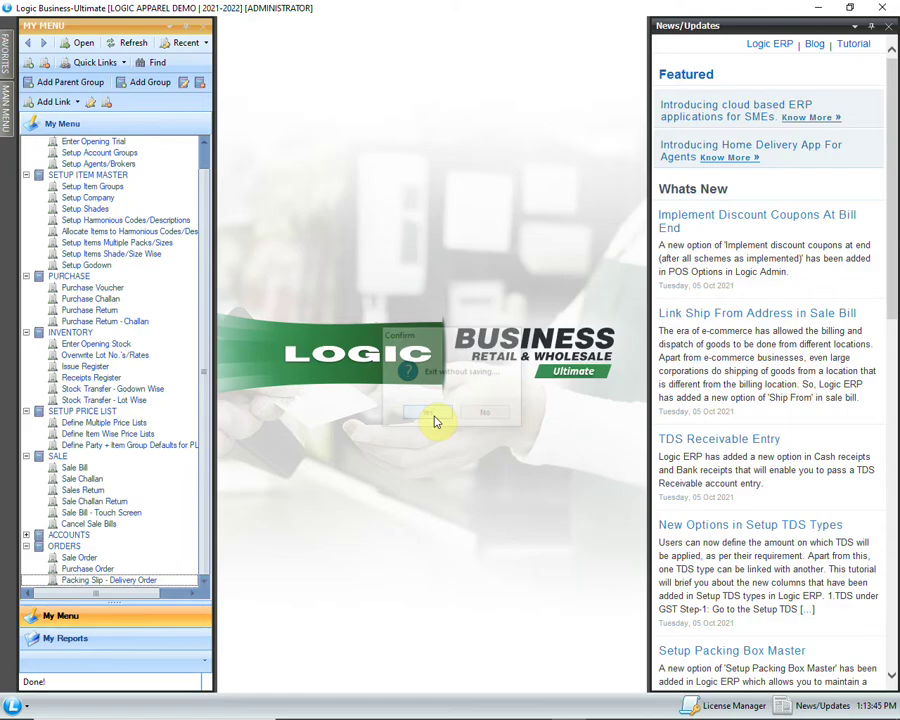
click(113, 469)
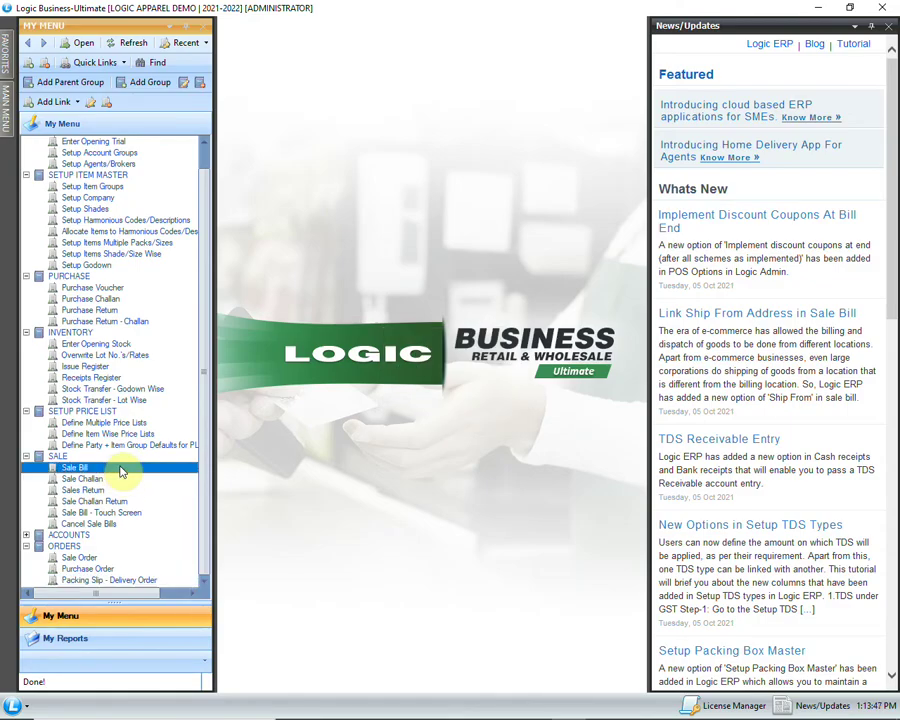
double_click(120, 469)
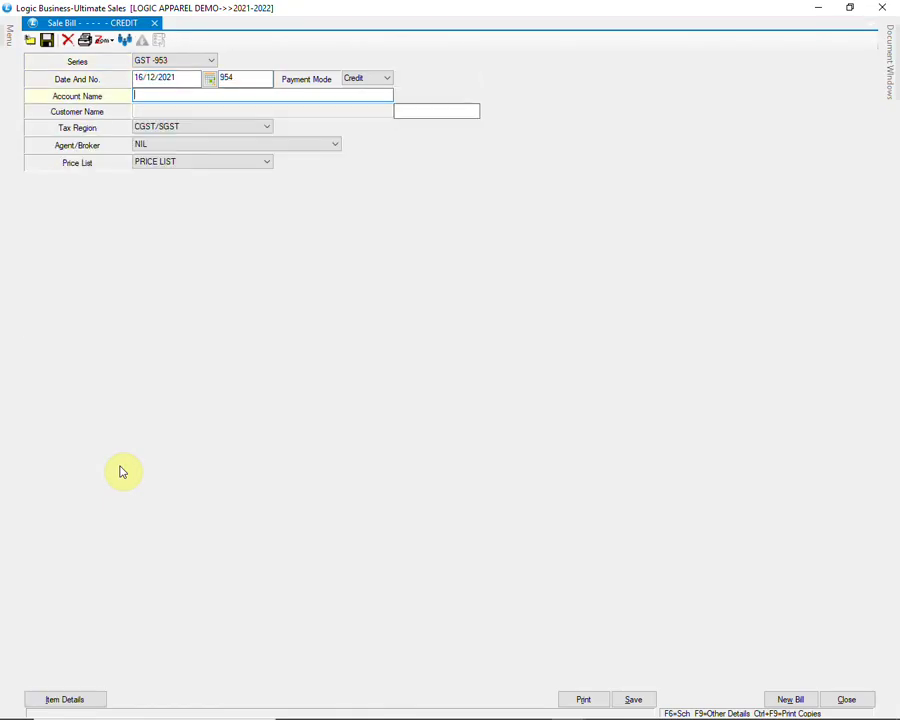
text(A)
key(Return)
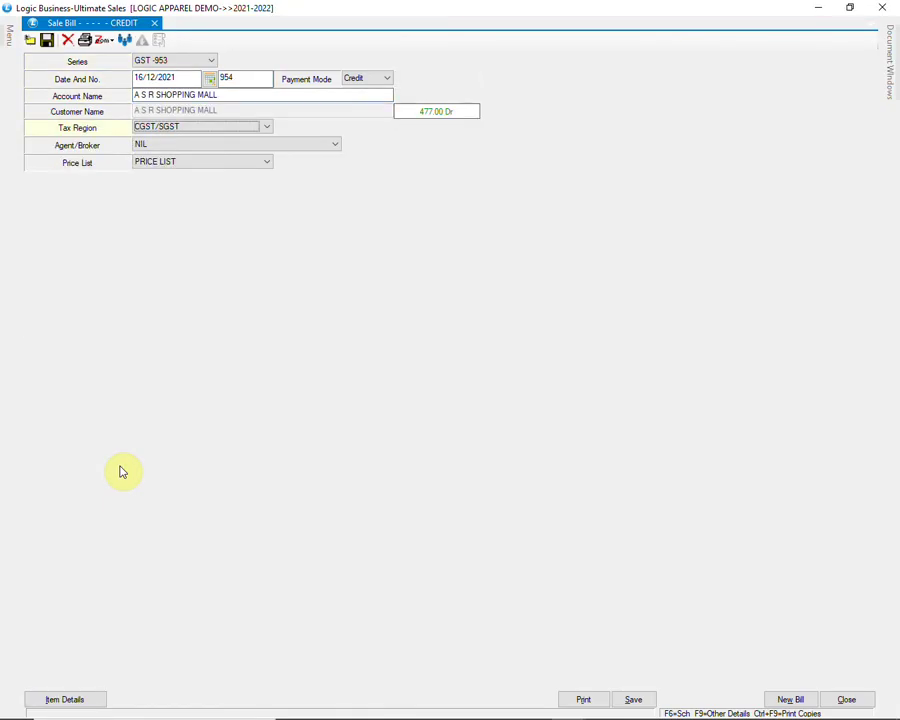
Step: Keep agent NIL and price list PRICE LIST, then go to the bill's item details
key(Return)
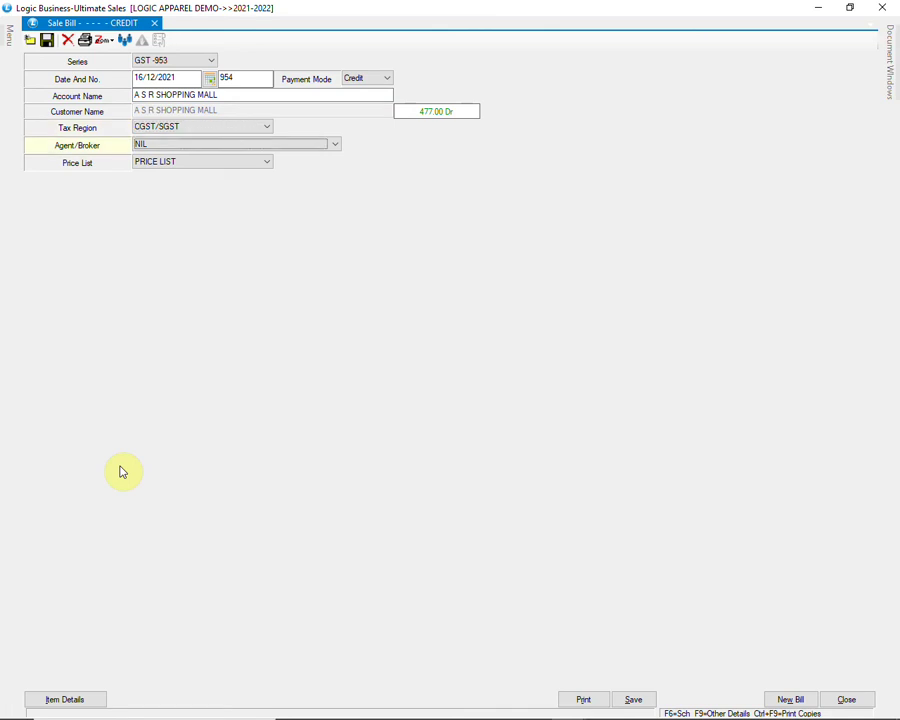
key(alt+Down)
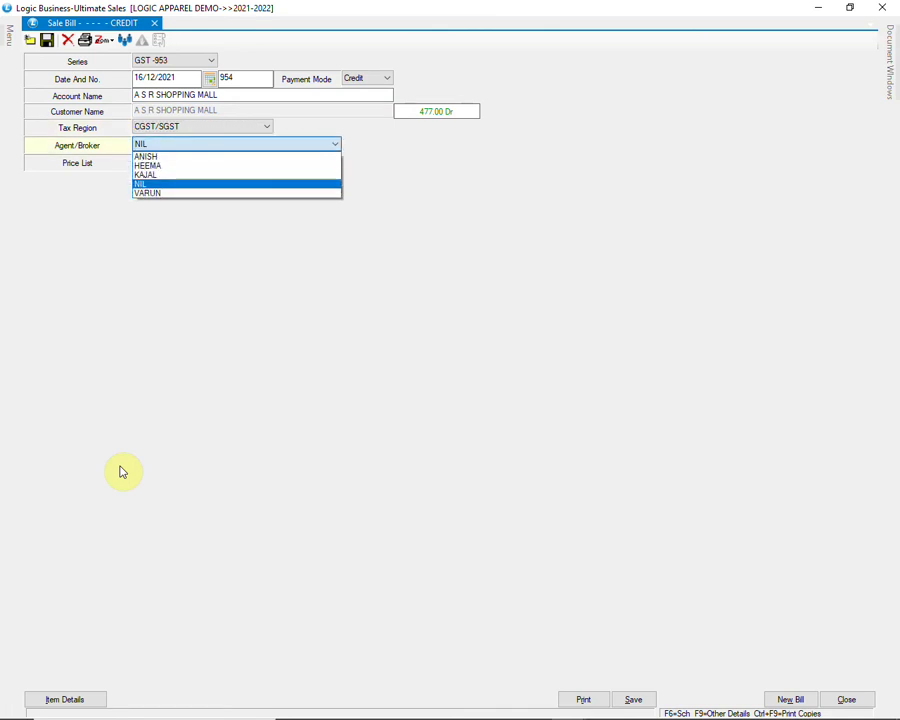
key(Return)
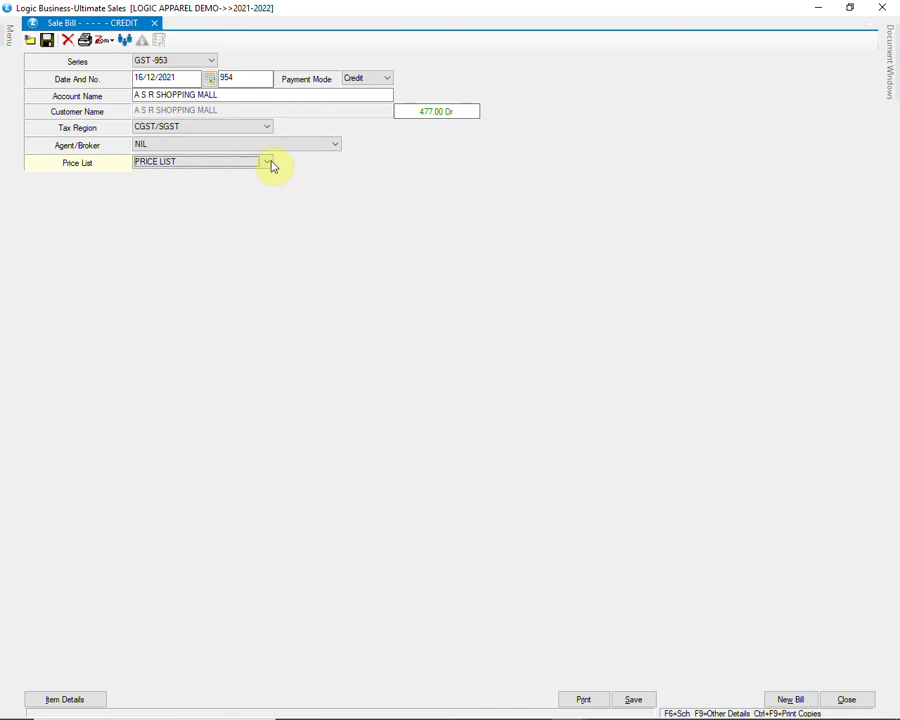
click(268, 163)
key(Return)
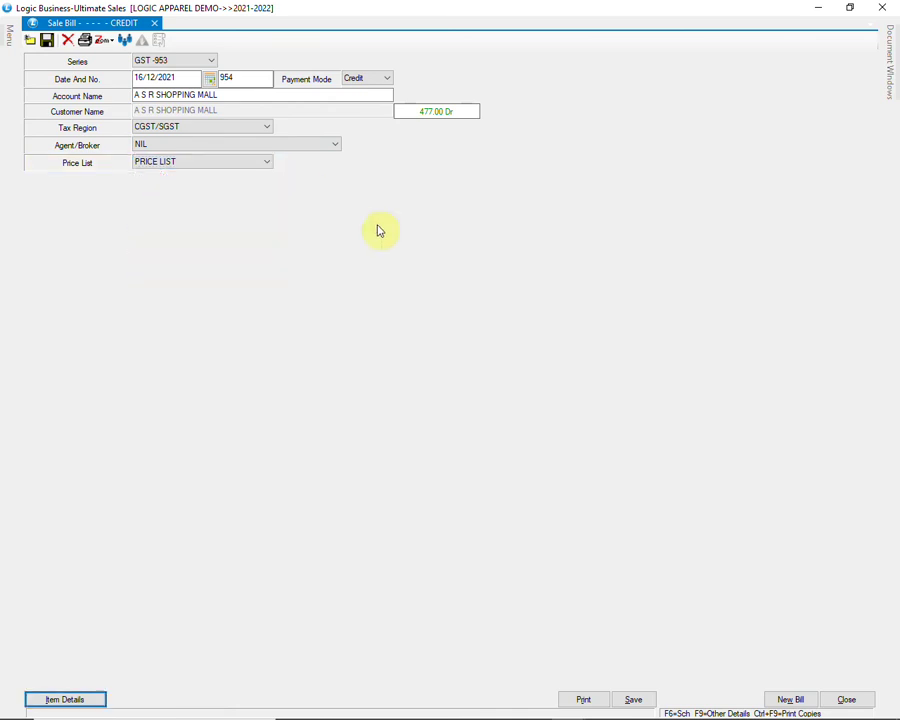
key(Return)
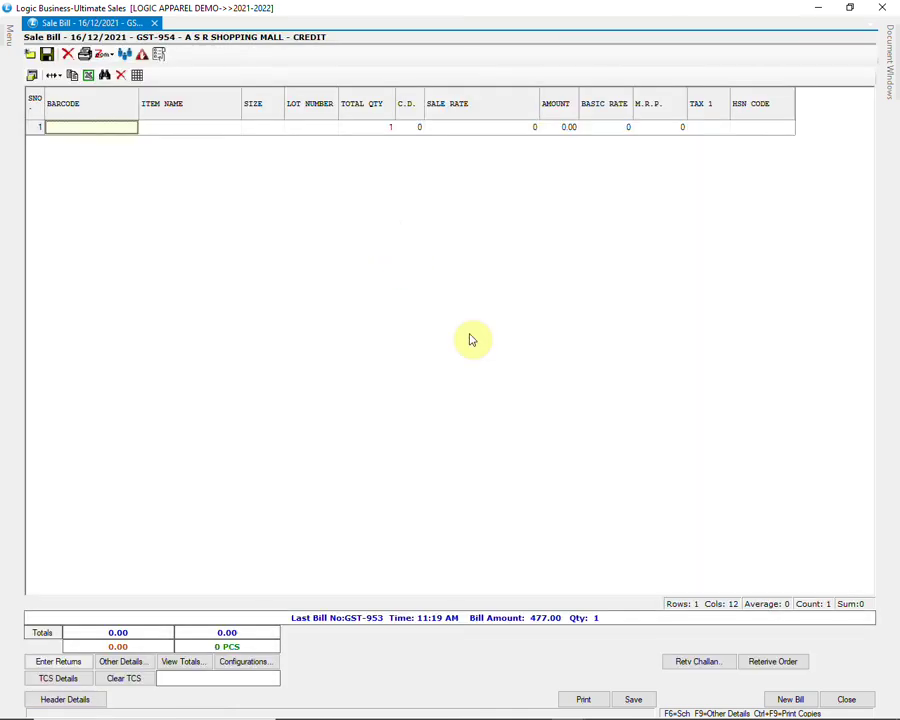
Step: Retrieve all 21 items from delivery order BOX1 into the sale bill
click(774, 661)
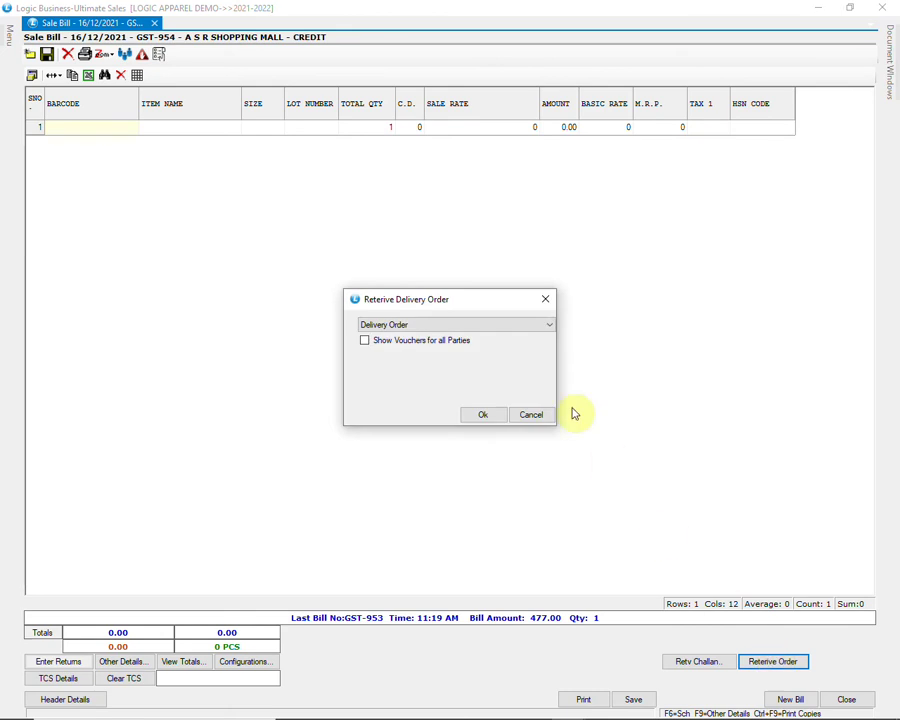
click(517, 327)
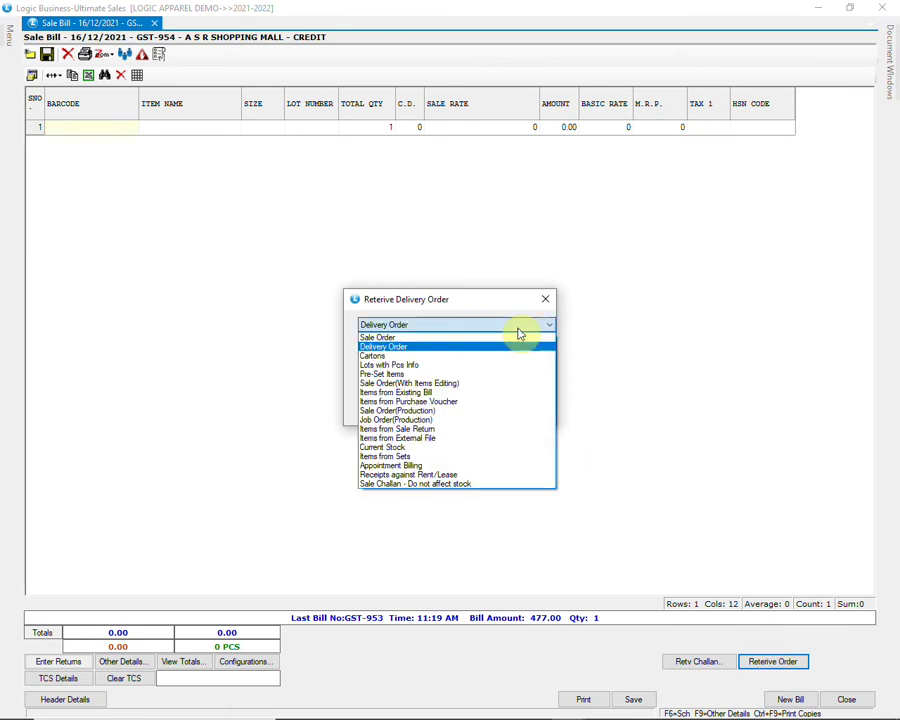
click(519, 330)
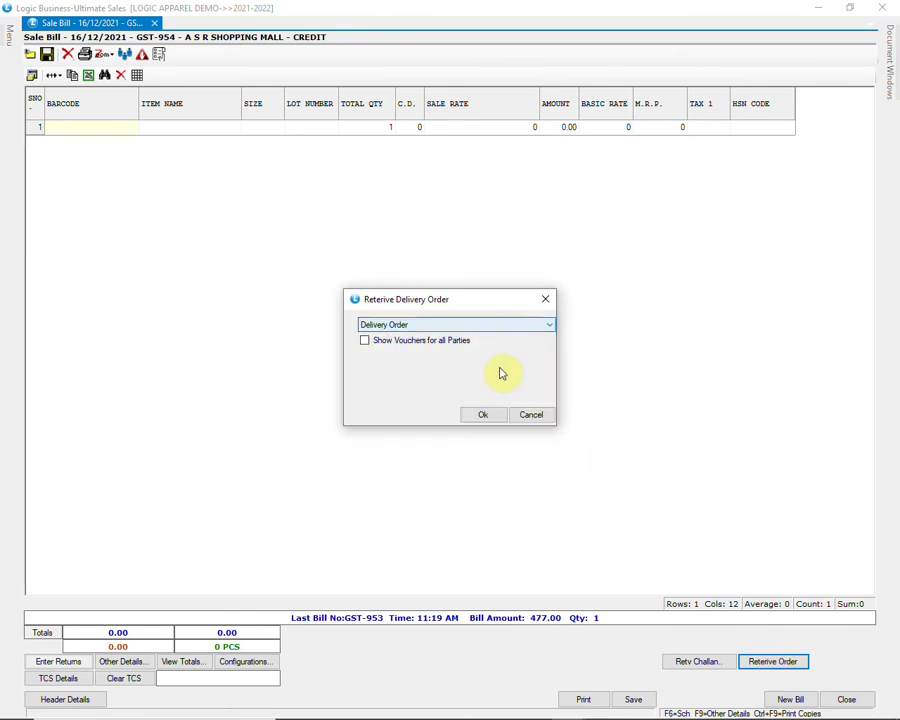
click(486, 419)
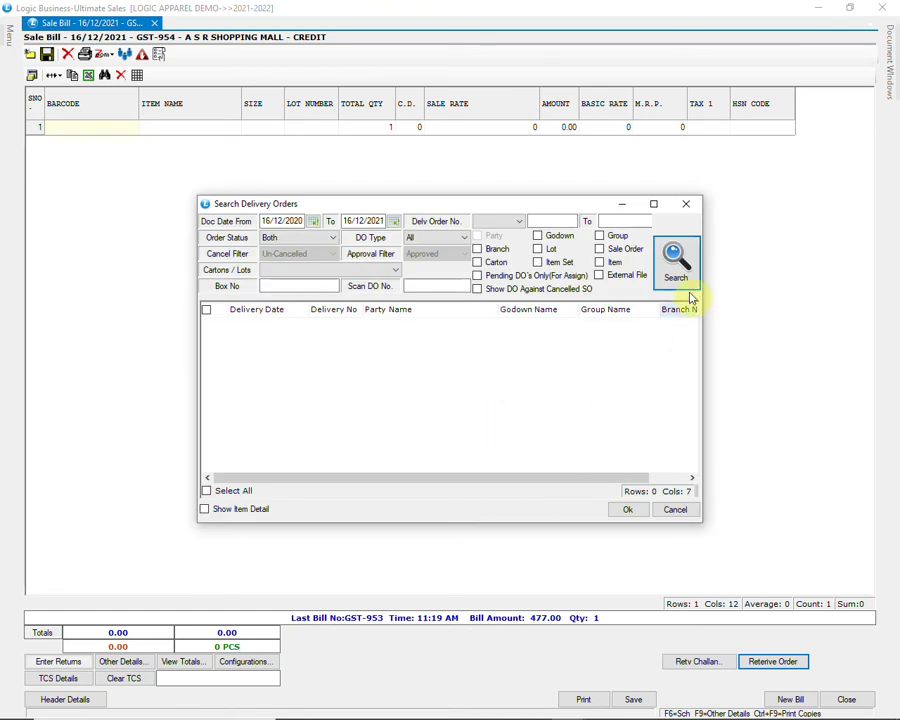
click(686, 278)
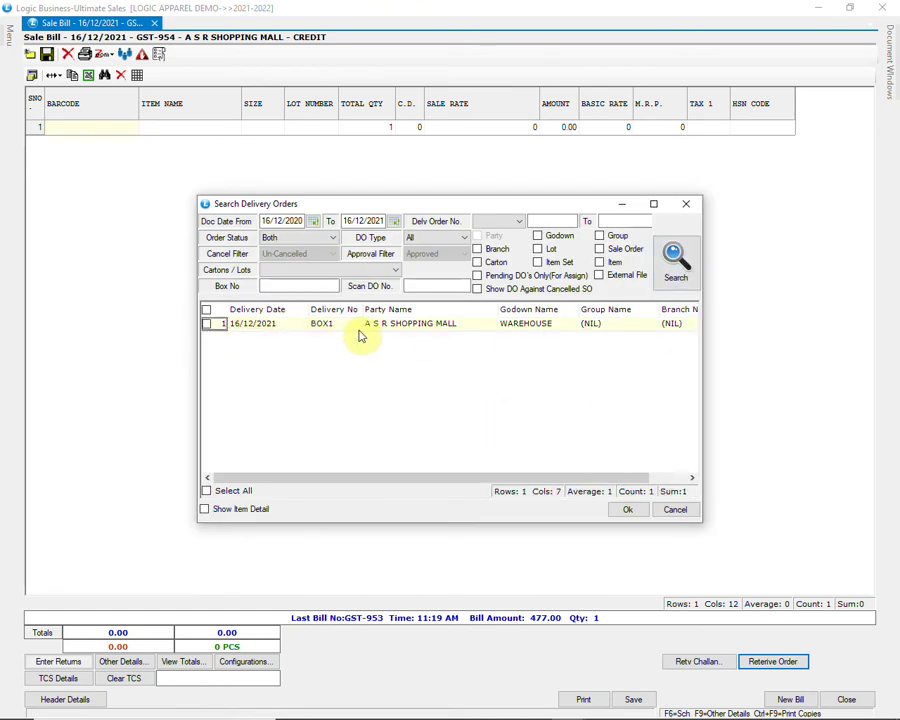
click(206, 325)
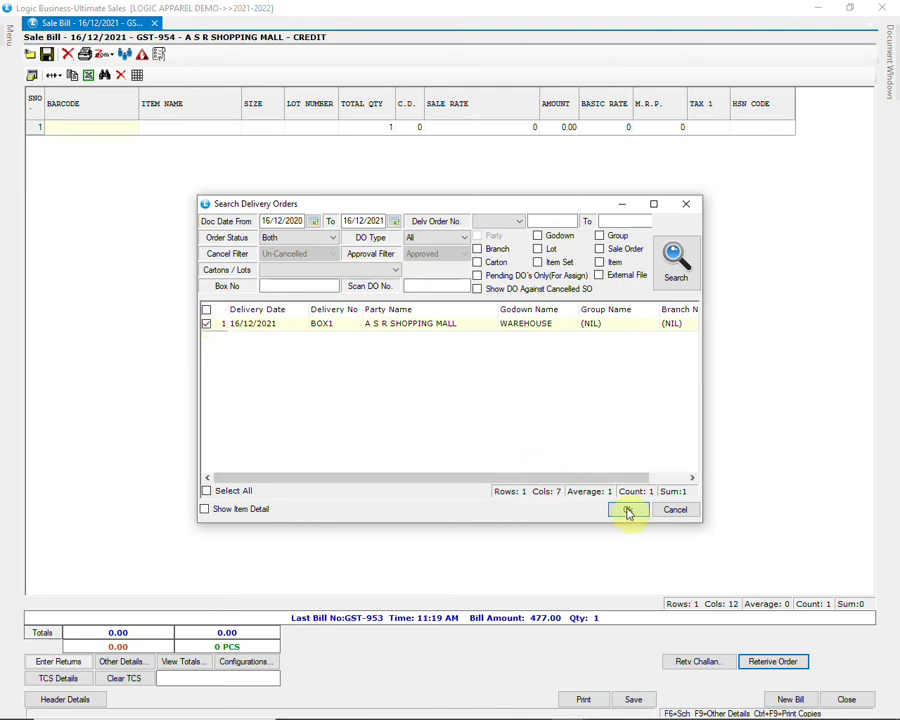
click(627, 510)
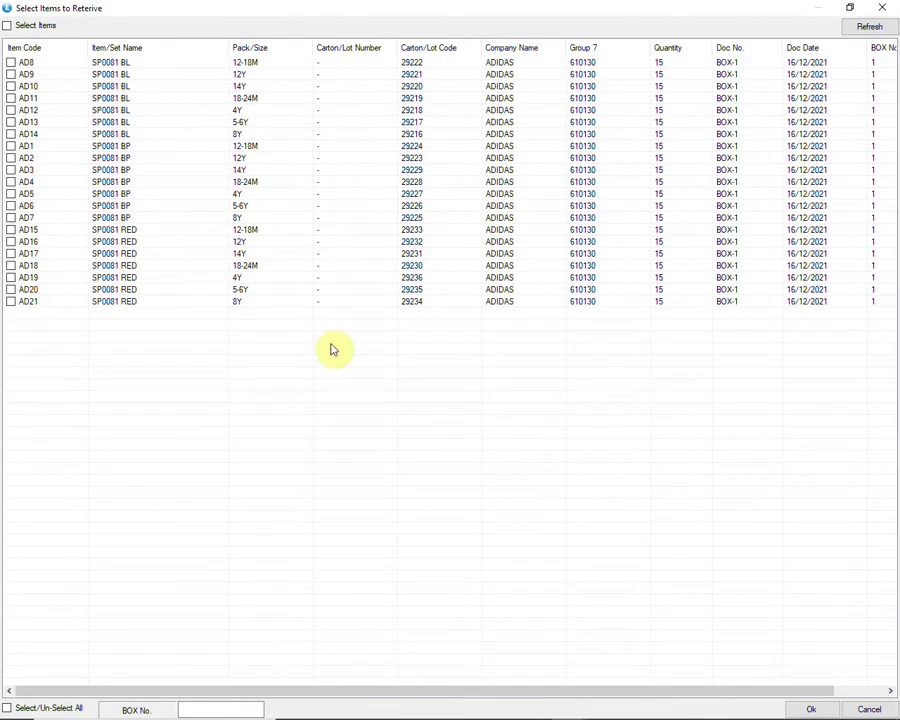
click(10, 62)
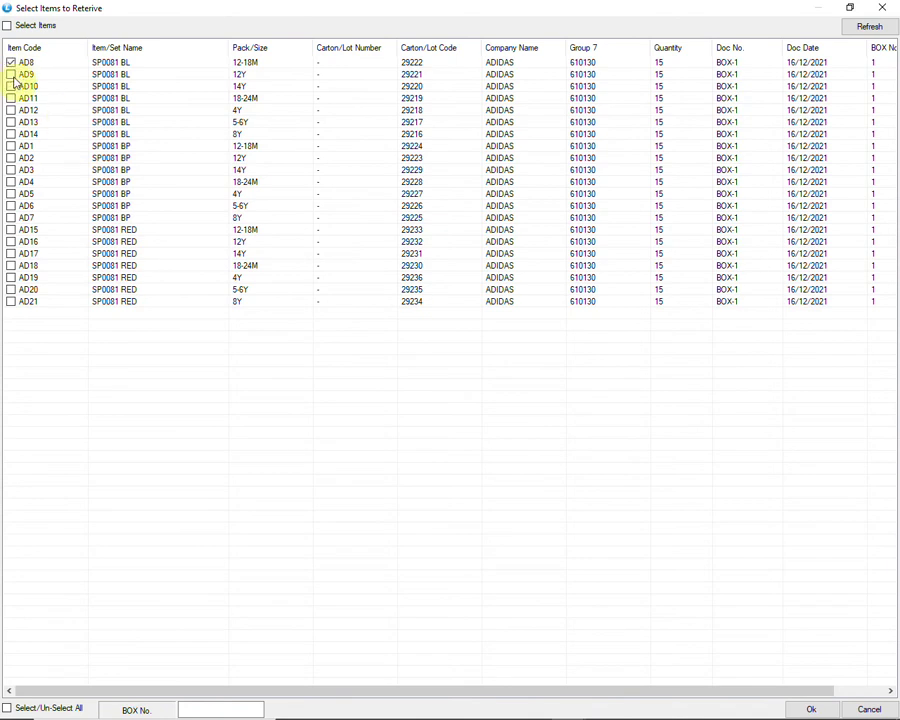
click(49, 710)
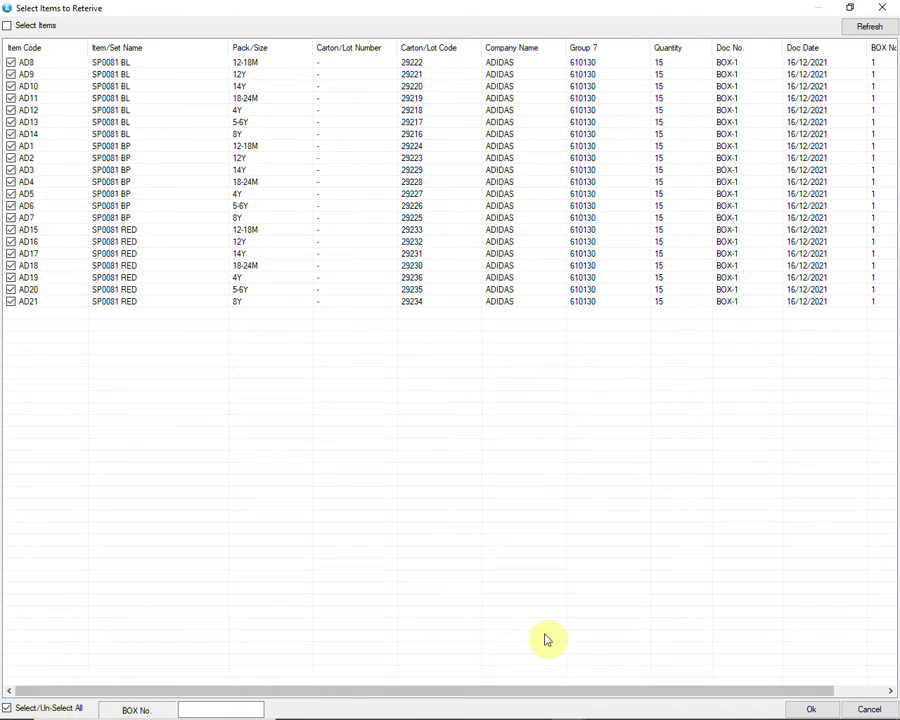
click(800, 707)
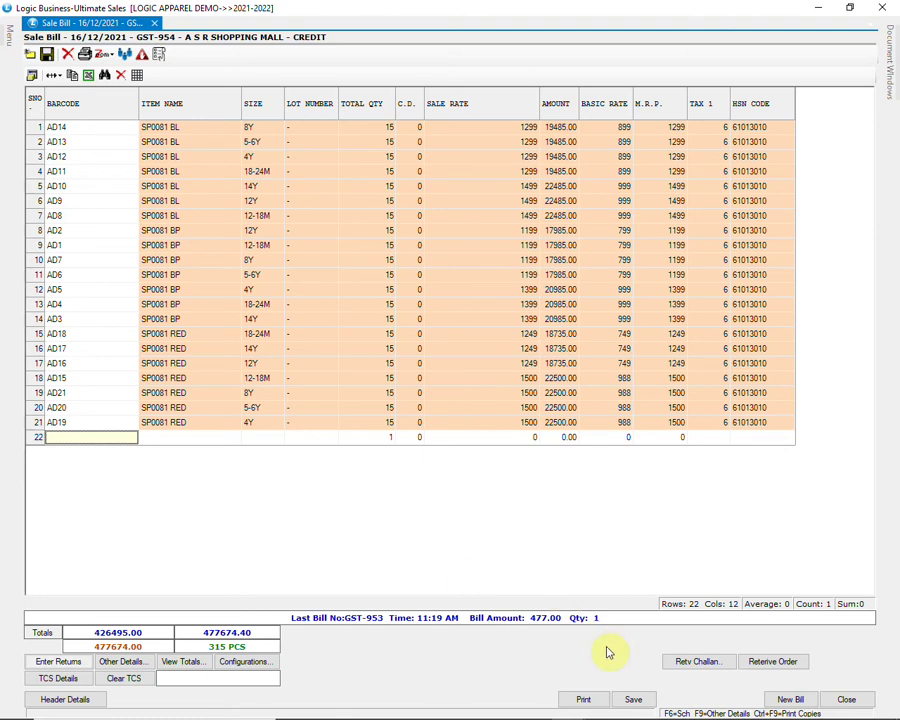
Step: Save the sale bill, confirming Yes, and close its window
click(641, 698)
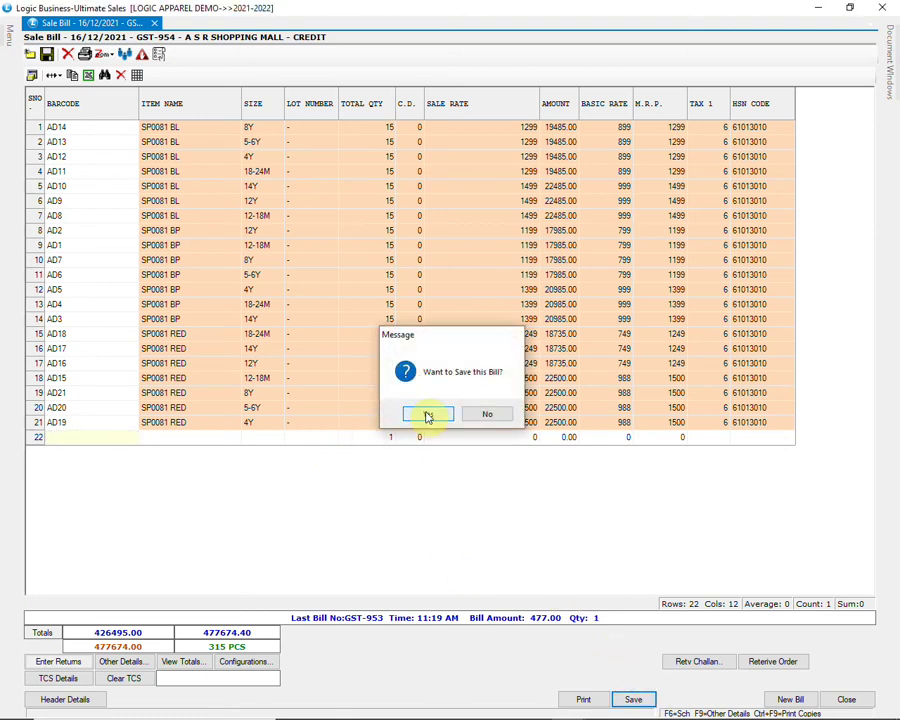
click(427, 416)
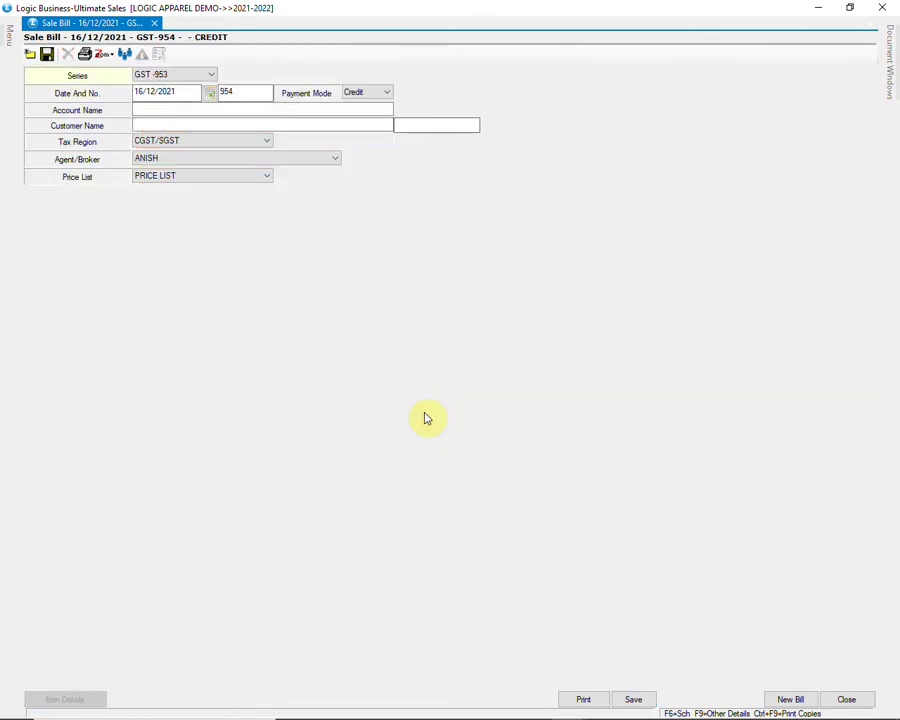
click(845, 699)
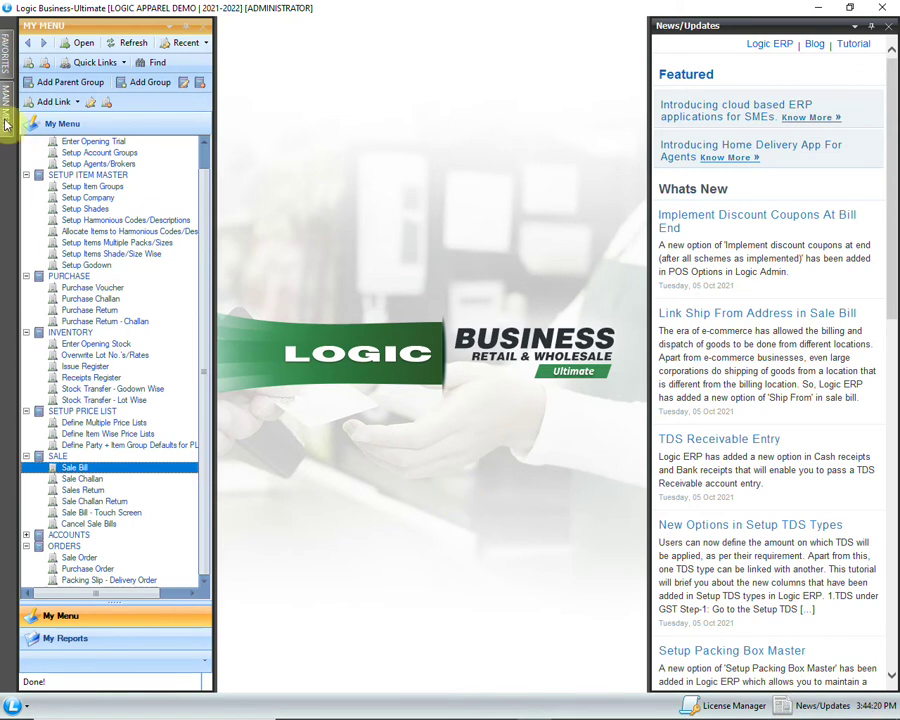
click(10, 118)
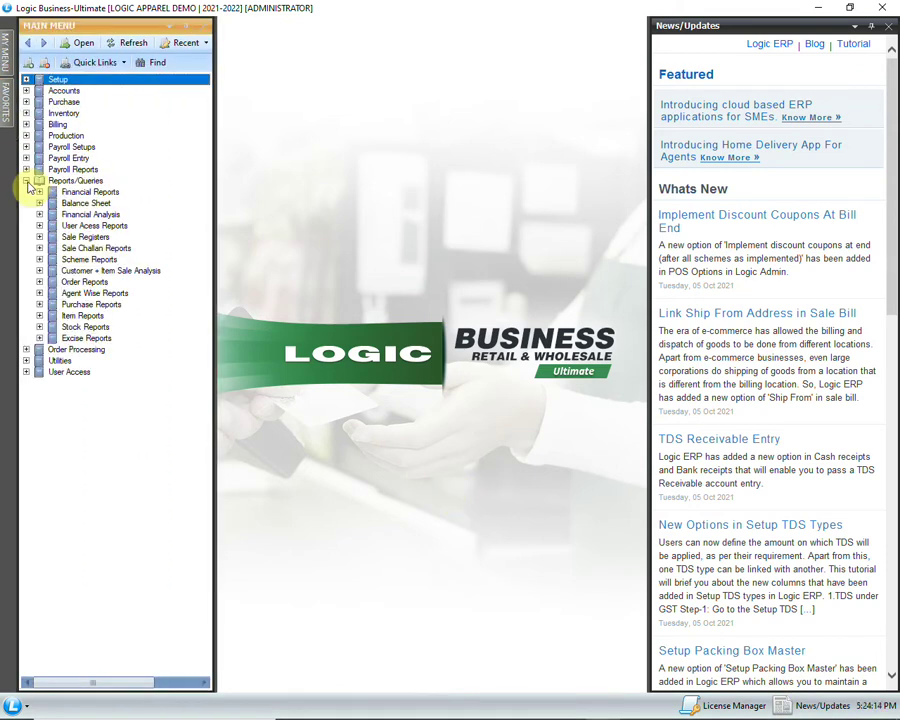
click(39, 281)
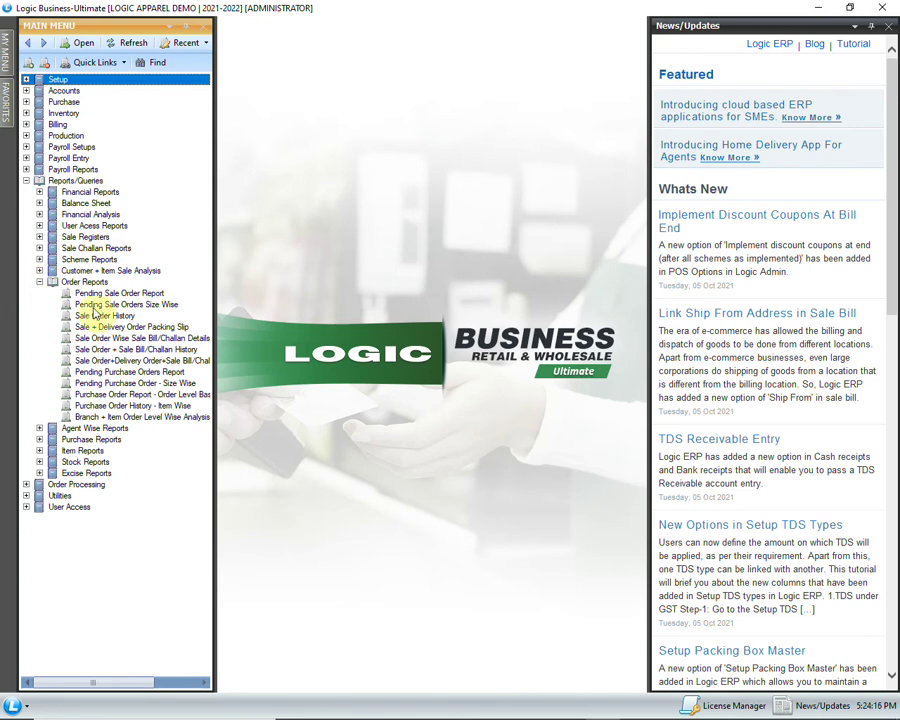
click(130, 327)
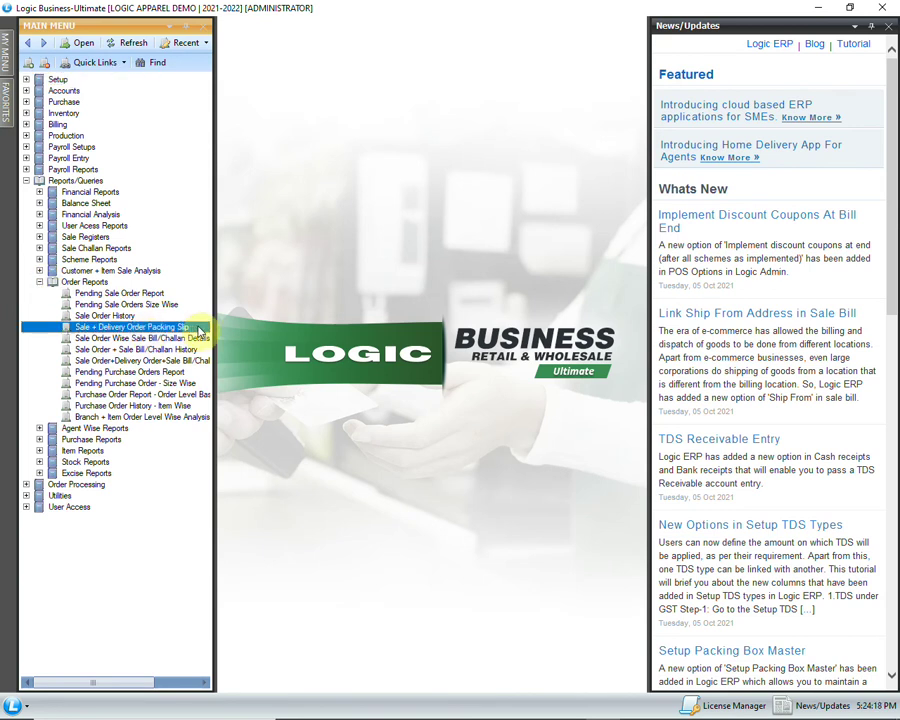
double_click(199, 331)
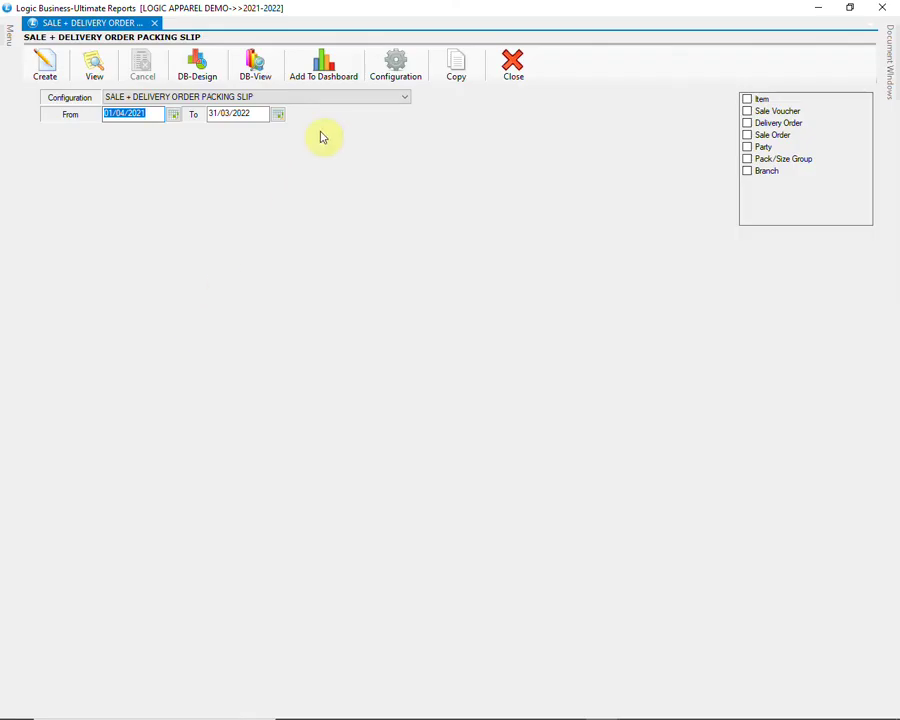
click(333, 102)
click(333, 102)
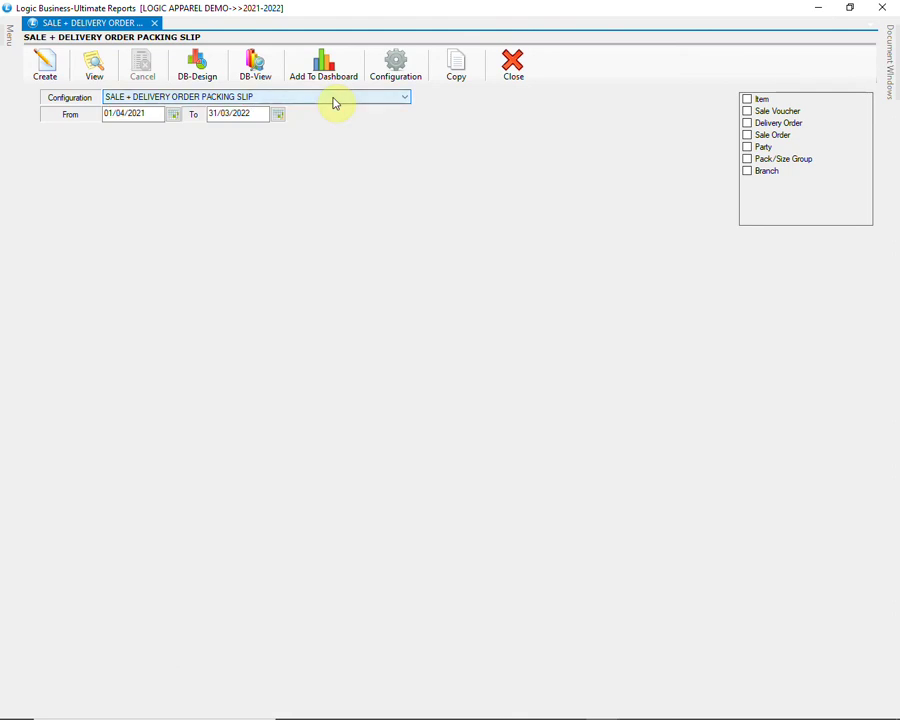
click(45, 68)
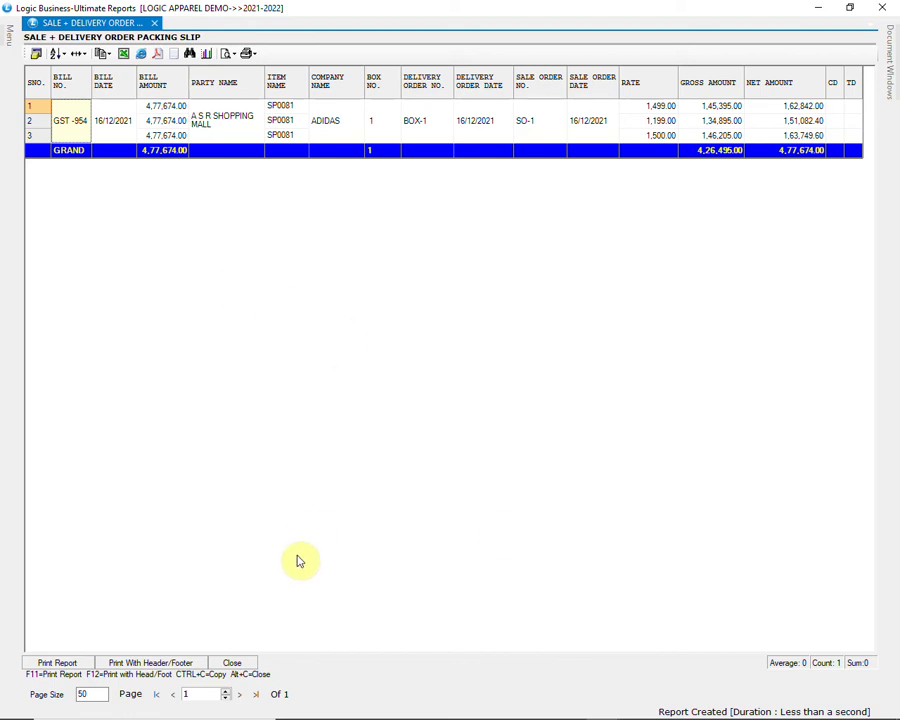
click(247, 663)
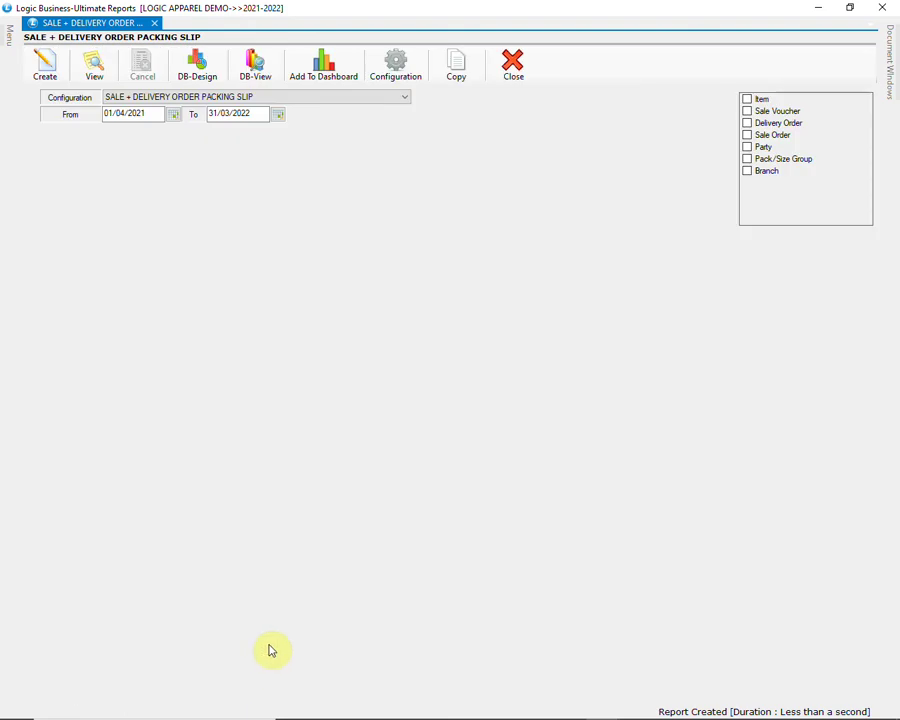
click(512, 66)
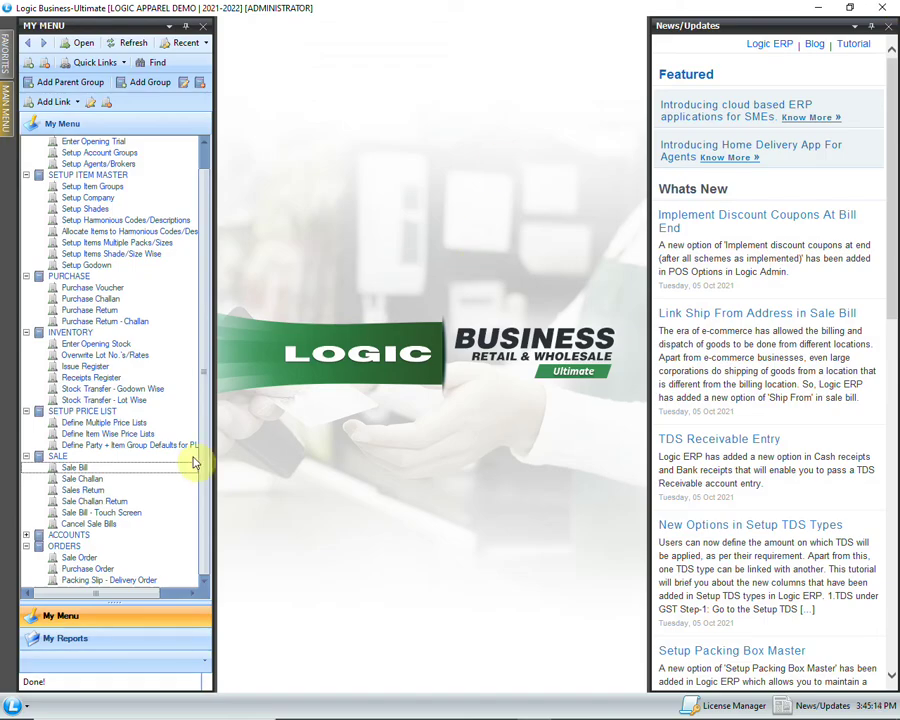
Step: Open sales return SR-1 for A S R SHOPPING MALL and accept the header fields
click(155, 490)
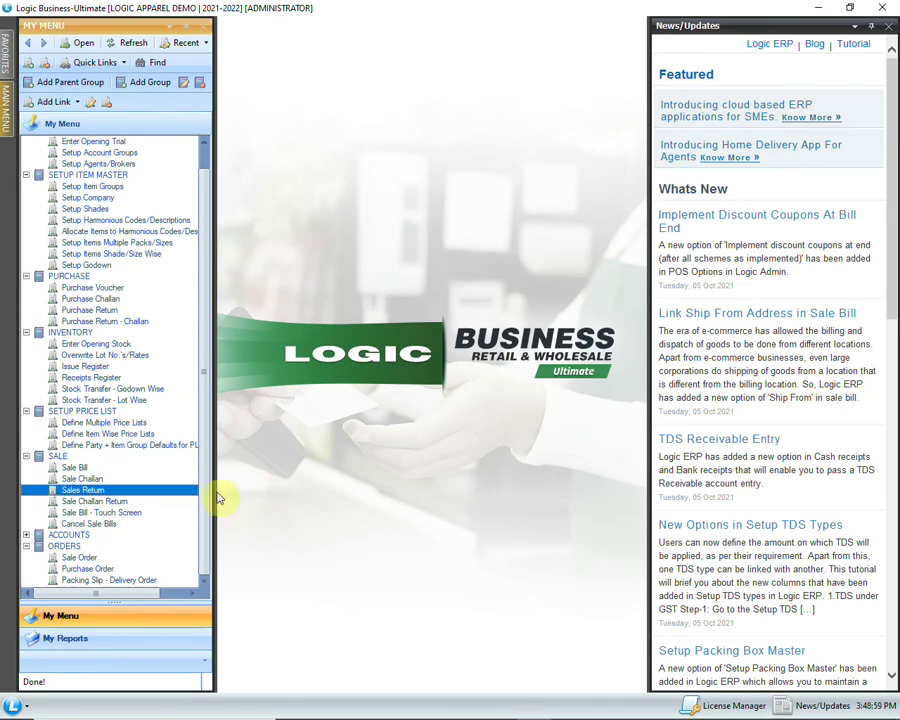
double_click(175, 490)
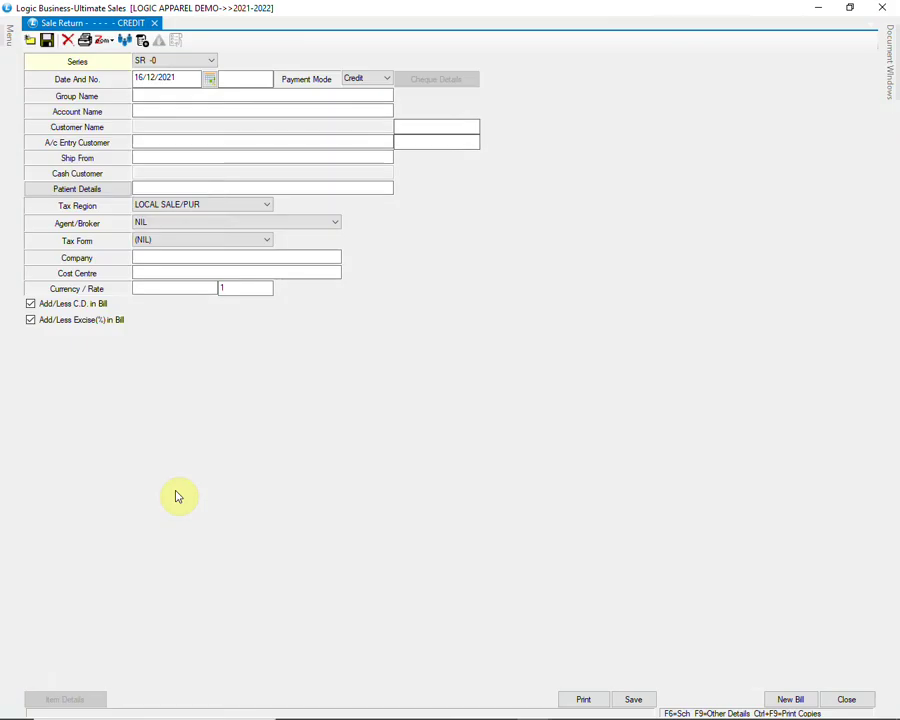
key(Return)
key(Return)
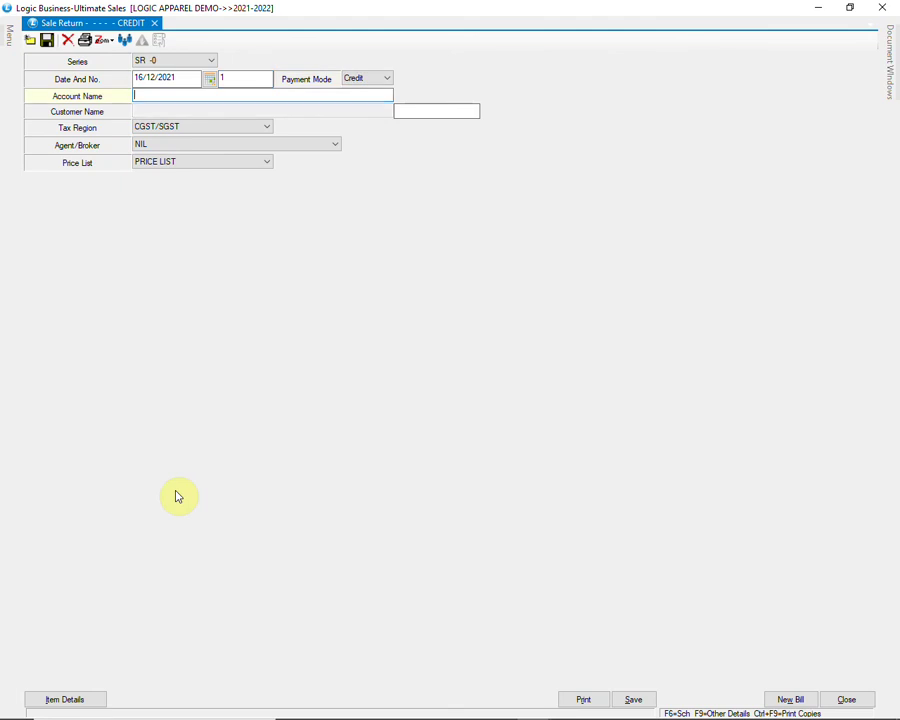
text(A)
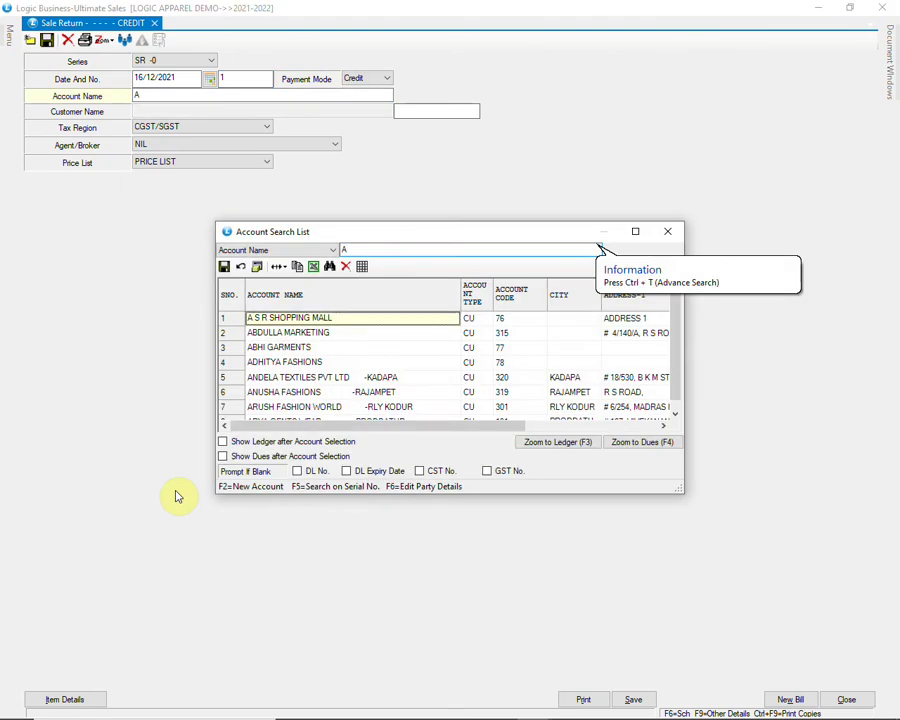
key(Return)
key(Return)
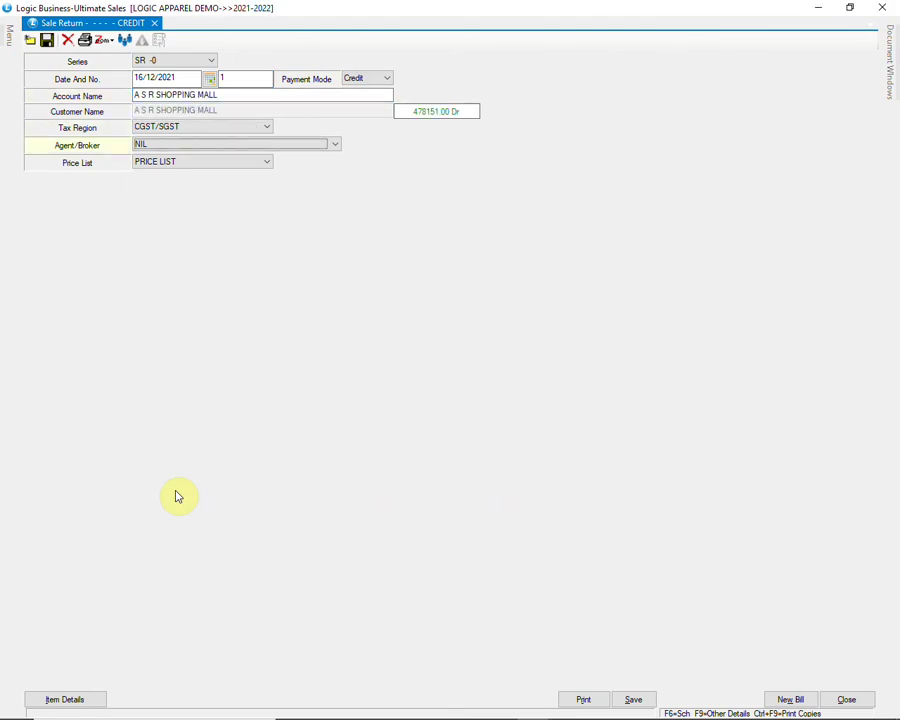
key(F4)
key(Return)
key(Return)
key(Return)
key(Return)
text(SP)
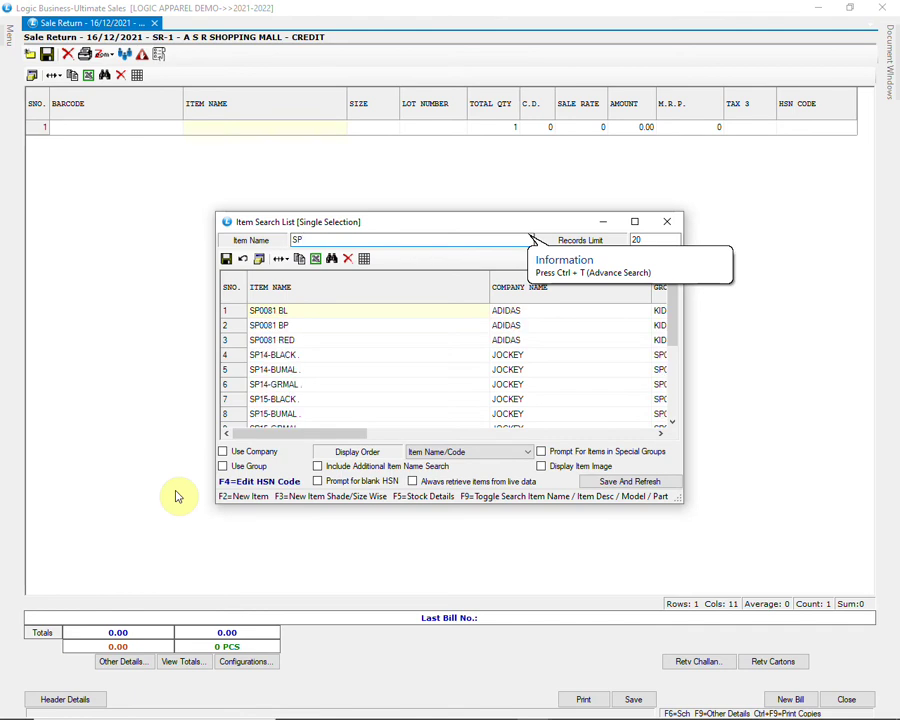
Step: Add one AD14 to the return, taken from earlier sale bill GST-954
key(Down)
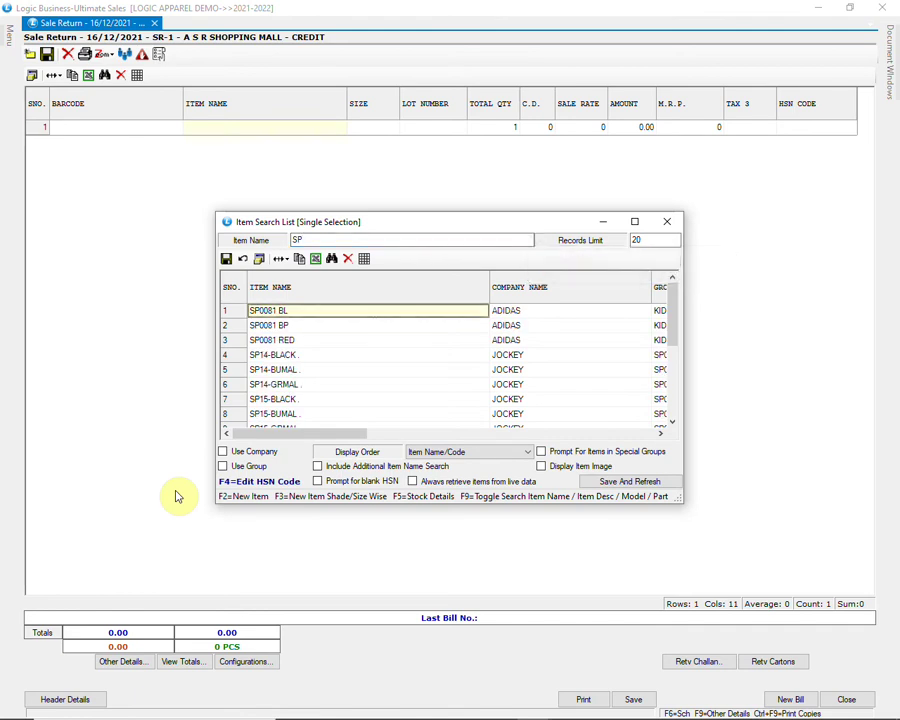
key(Return)
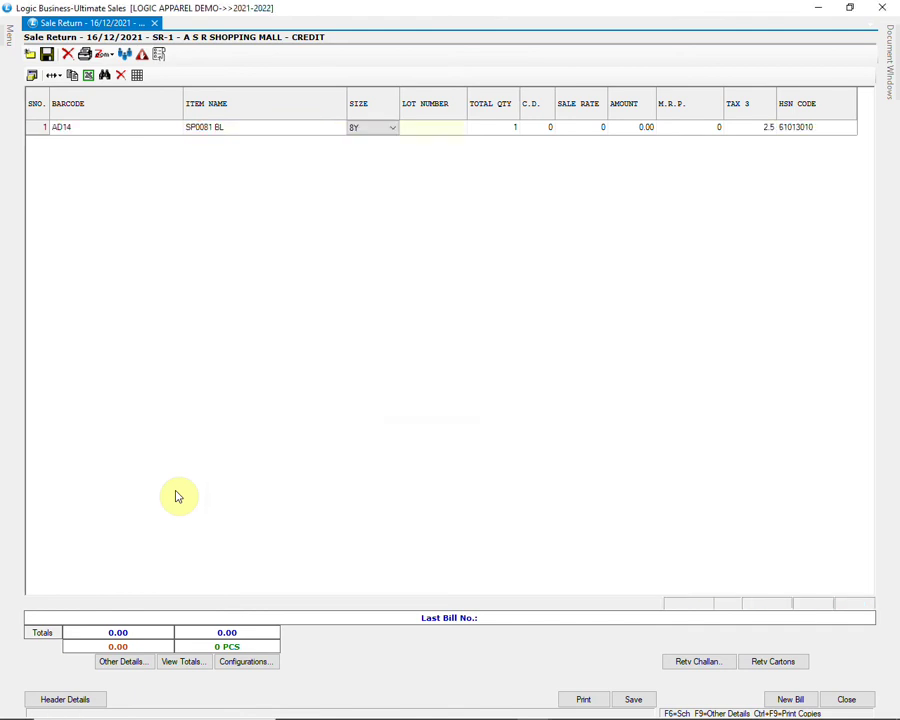
key(Down)
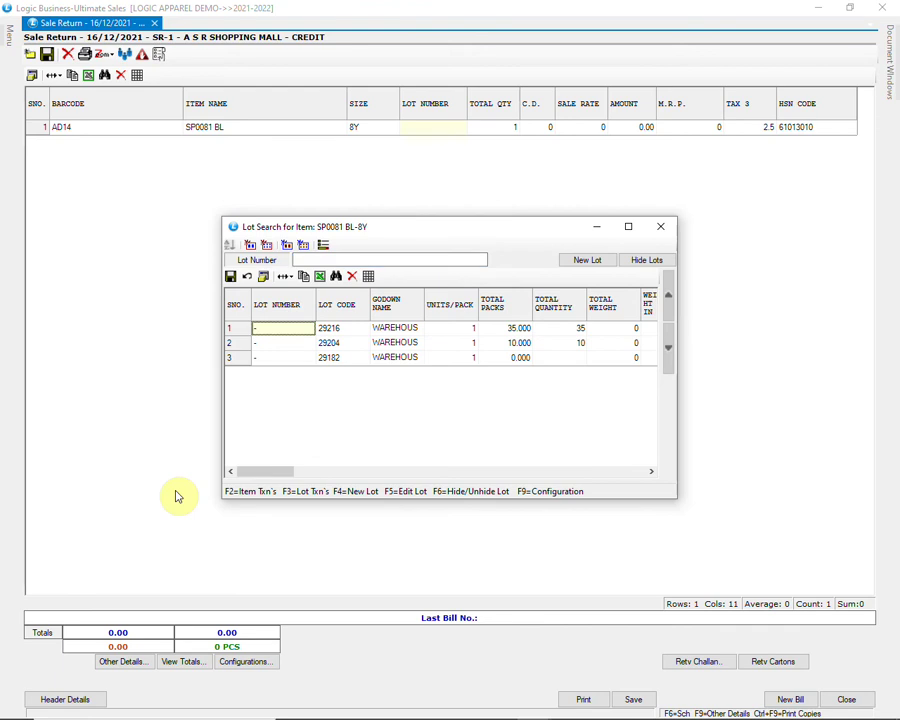
key(Escape)
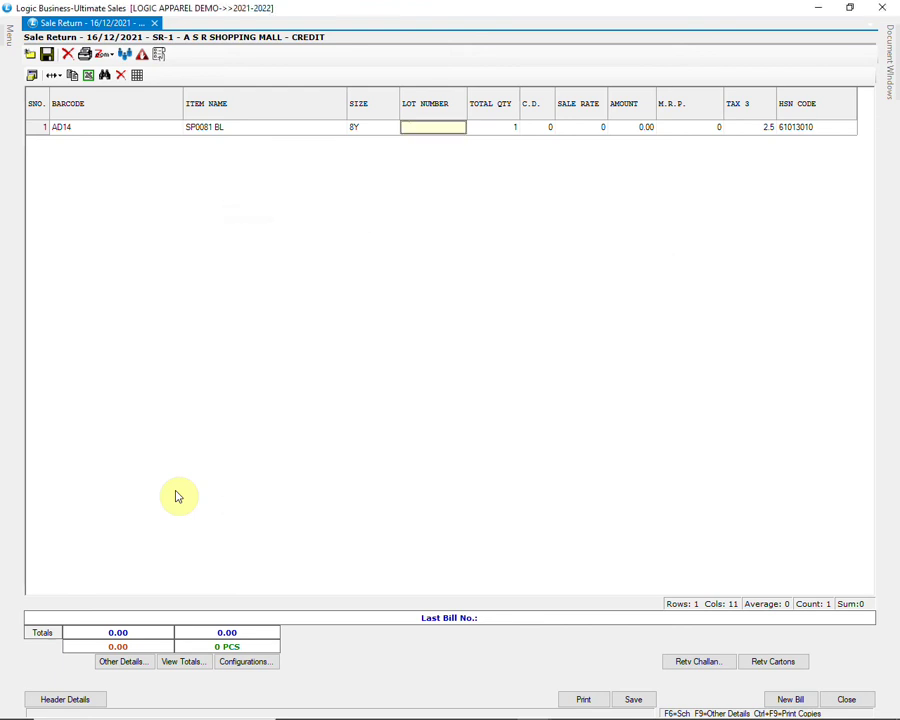
key(Return)
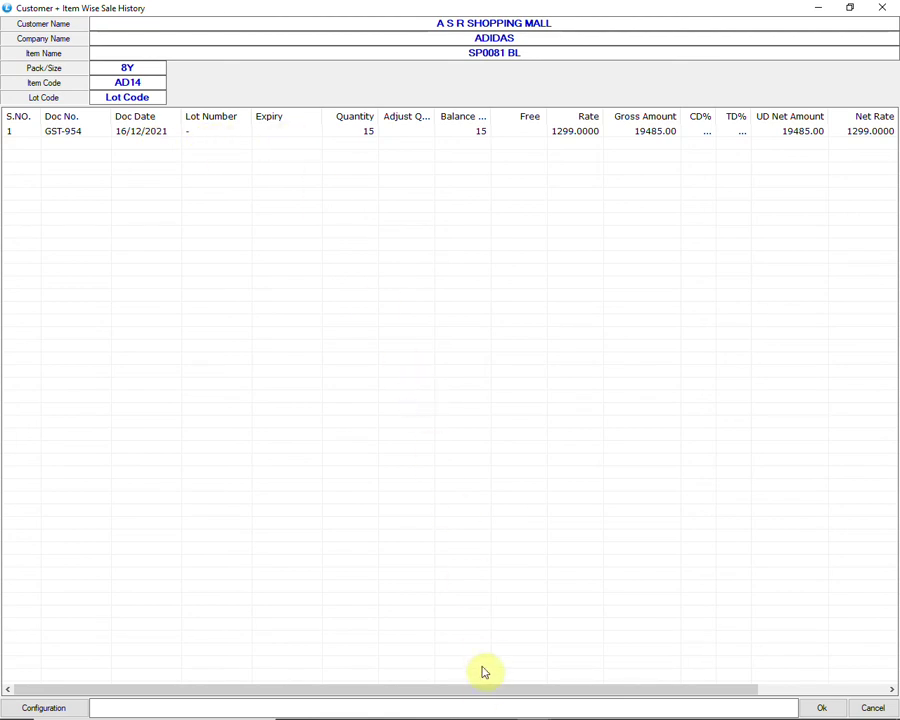
drag(481, 692, 428, 699)
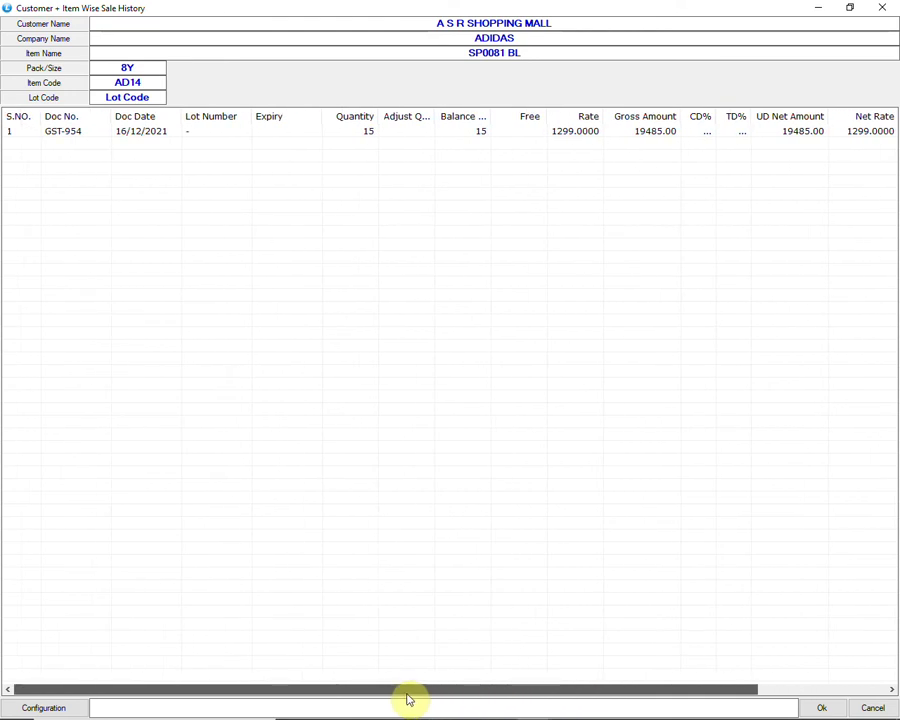
click(263, 134)
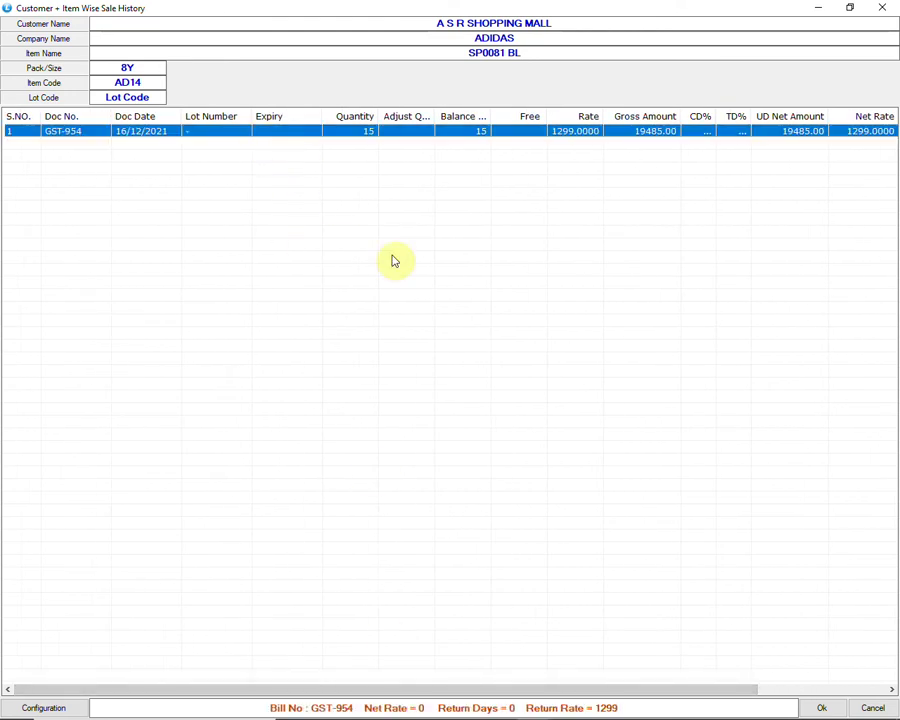
click(816, 706)
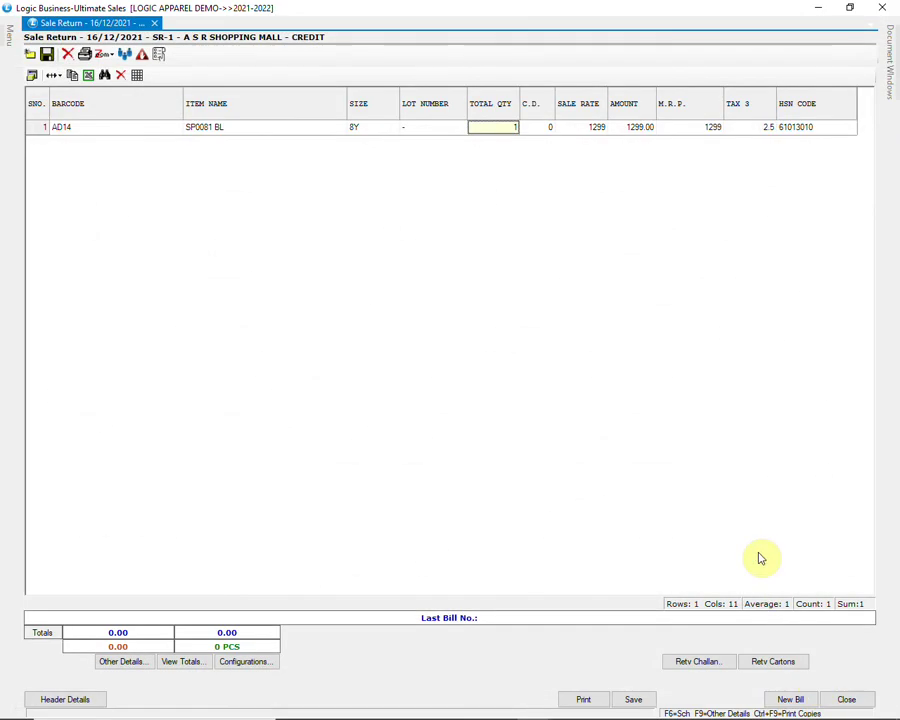
key(Return)
Step: Add one AD13 from its first lot, also against bill GST-954
key(Return)
key(Return)
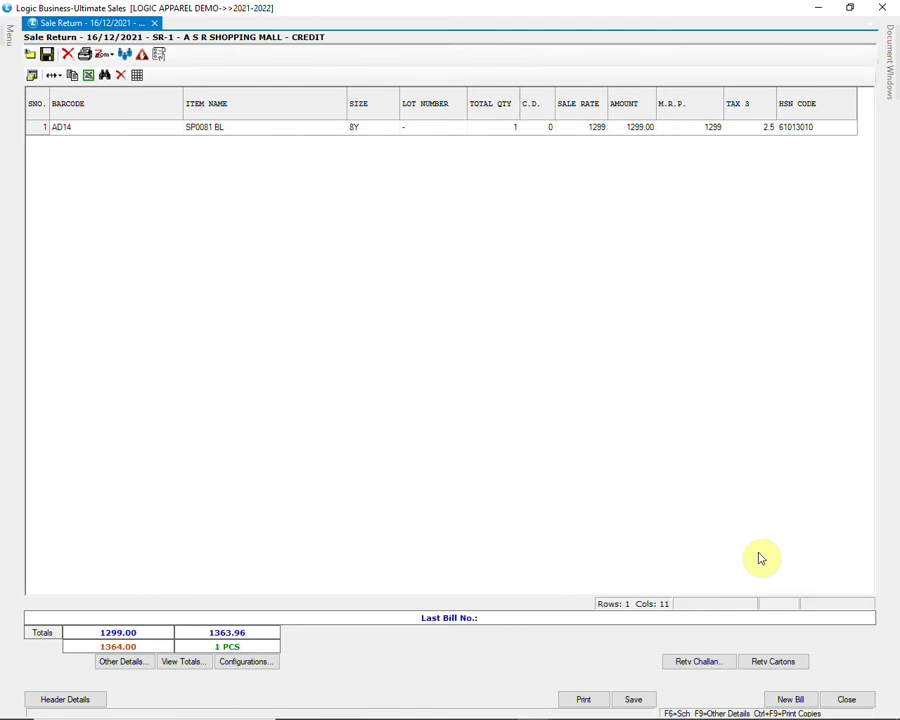
text(AD13)
key(Return)
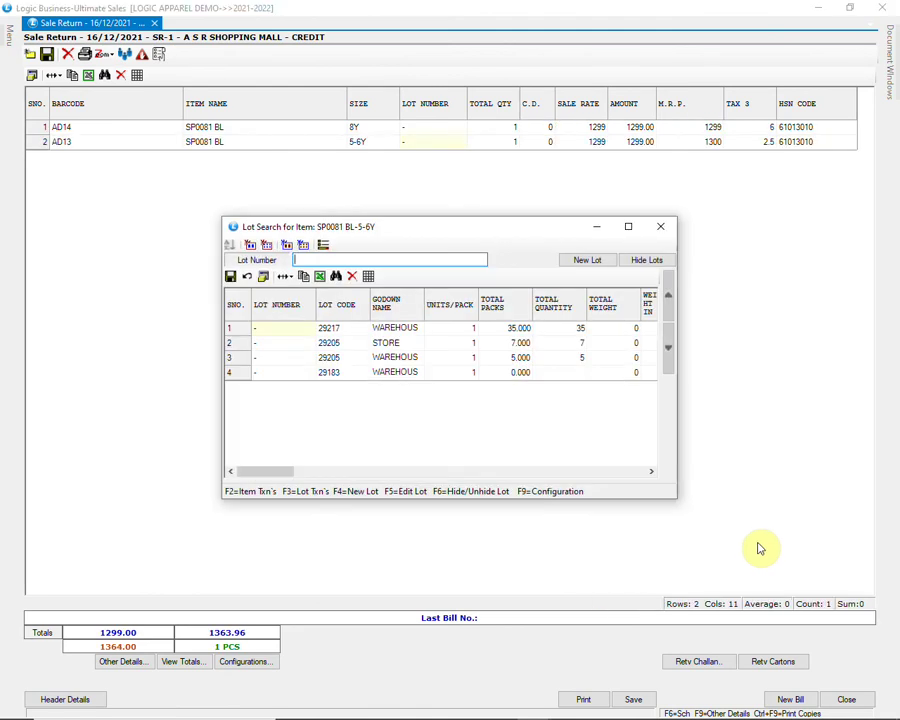
click(294, 330)
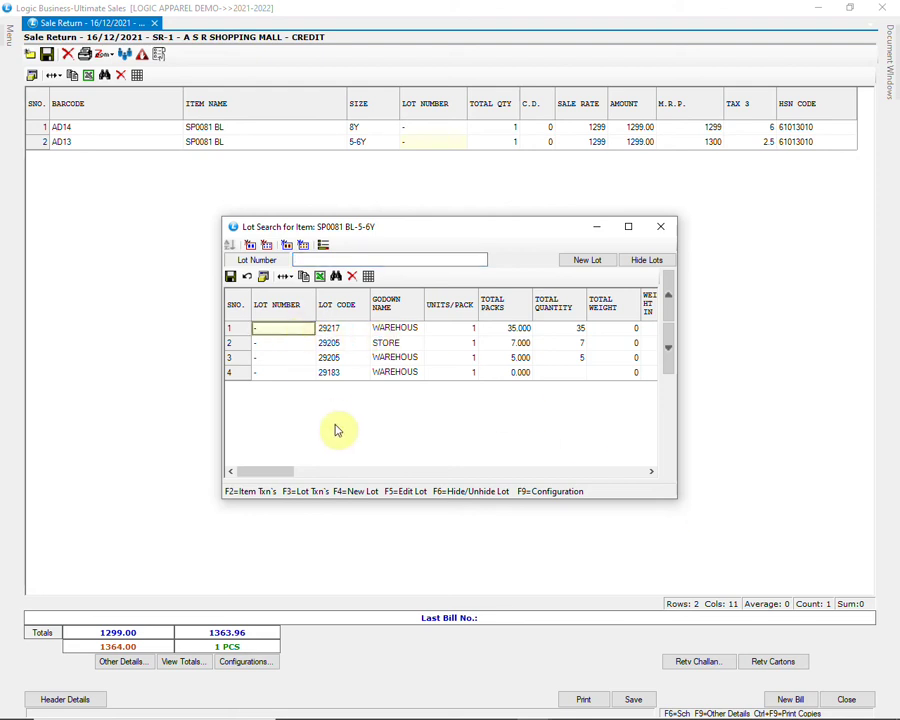
key(Return)
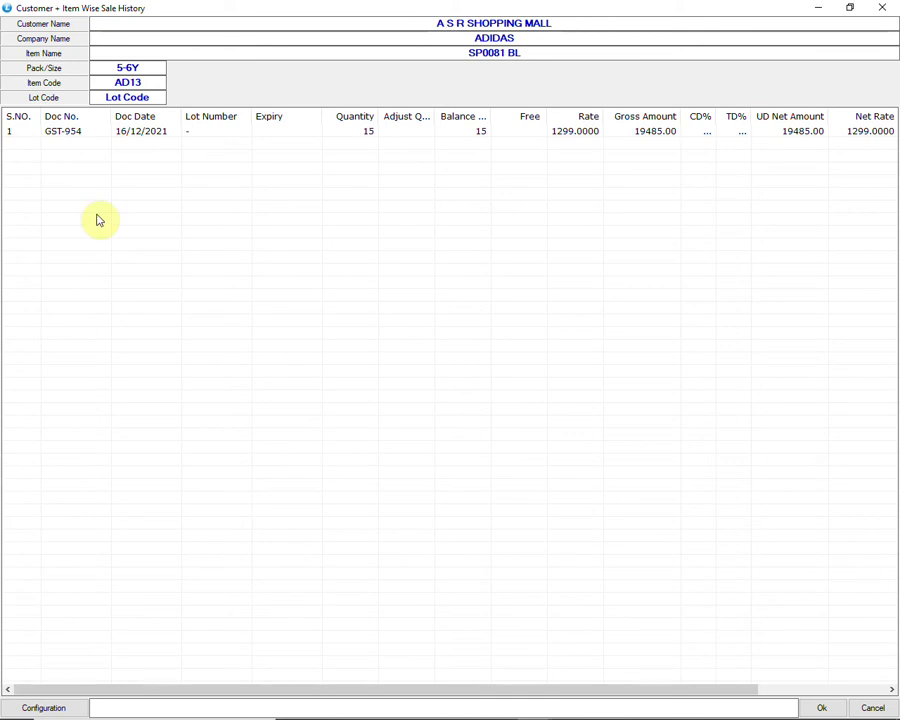
click(66, 134)
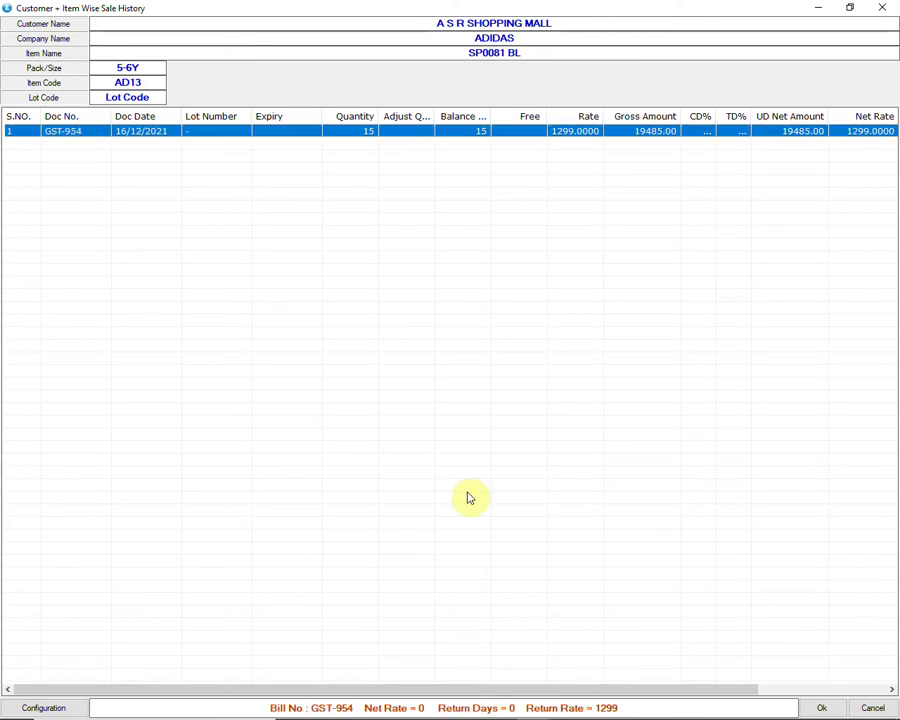
click(822, 708)
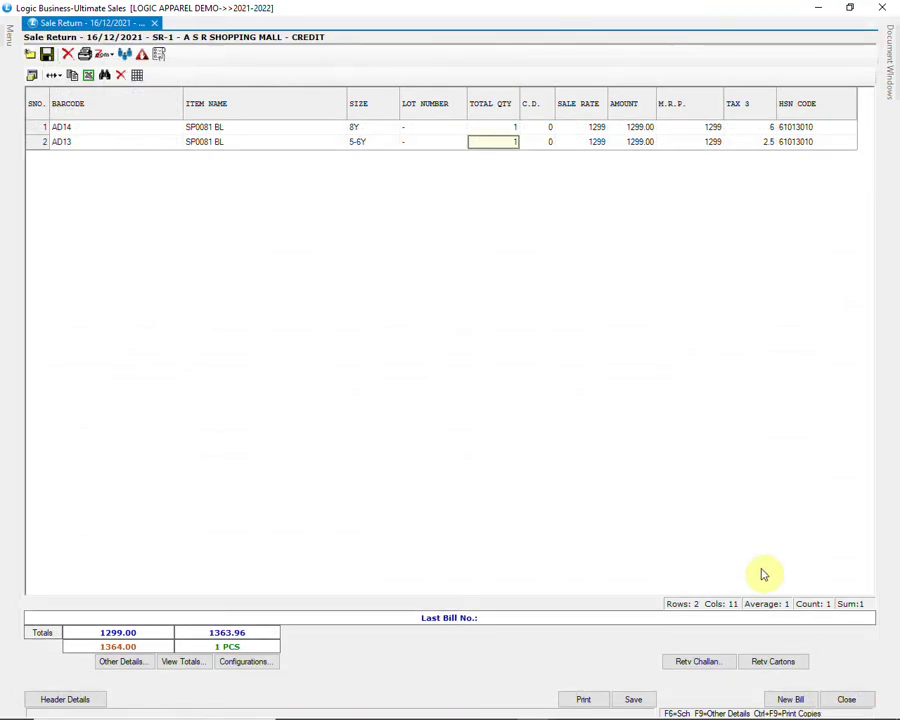
key(Return)
key(Return)
key(Return)
Step: Drop the unwanted AD12 line and save the sale return, confirming Yes
key(Return)
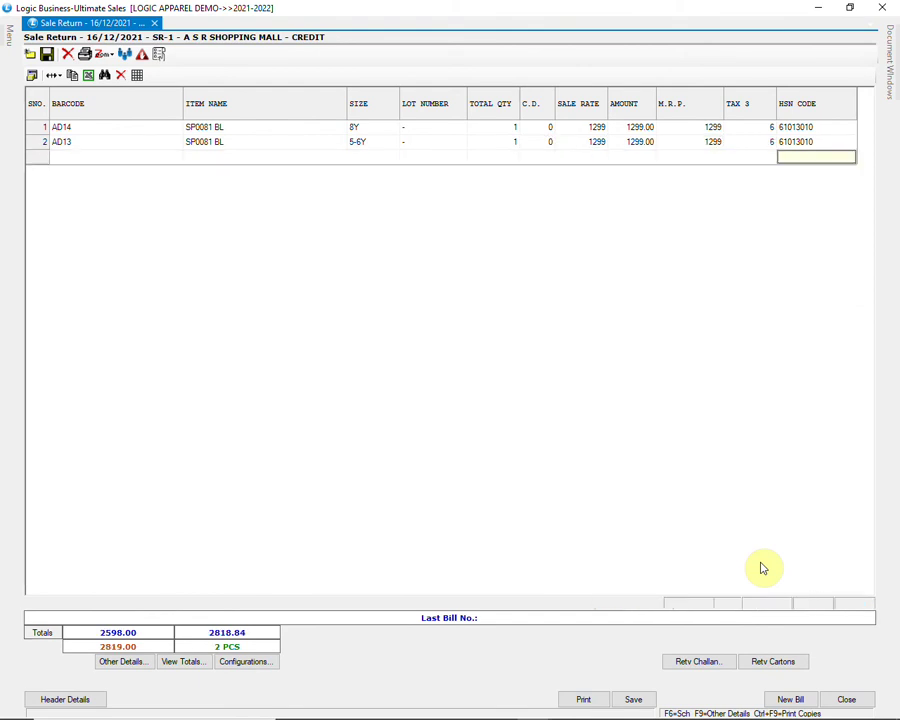
text(AD12)
key(Return)
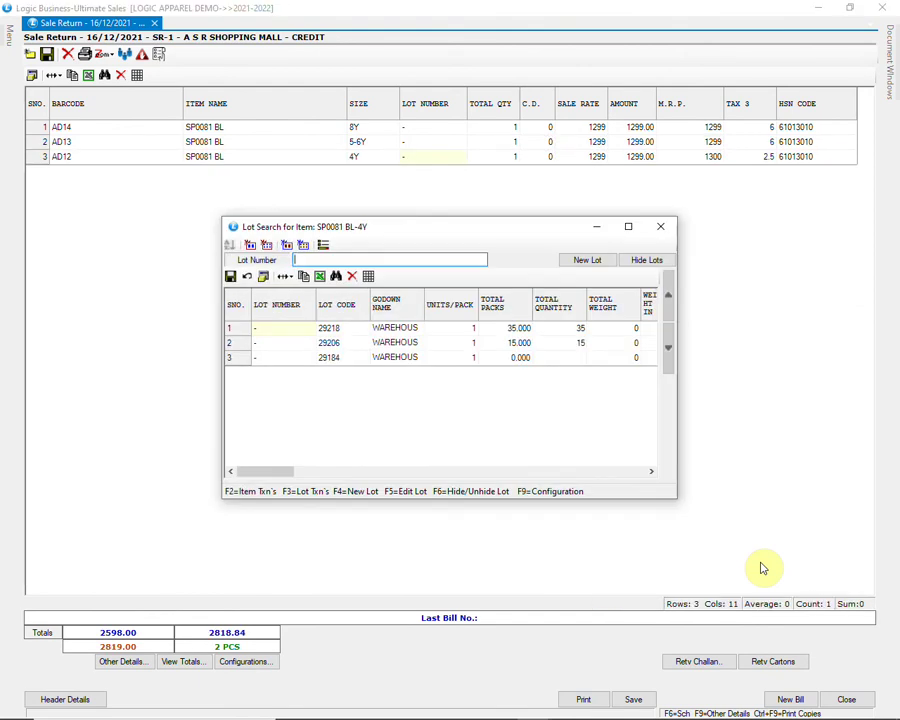
click(661, 226)
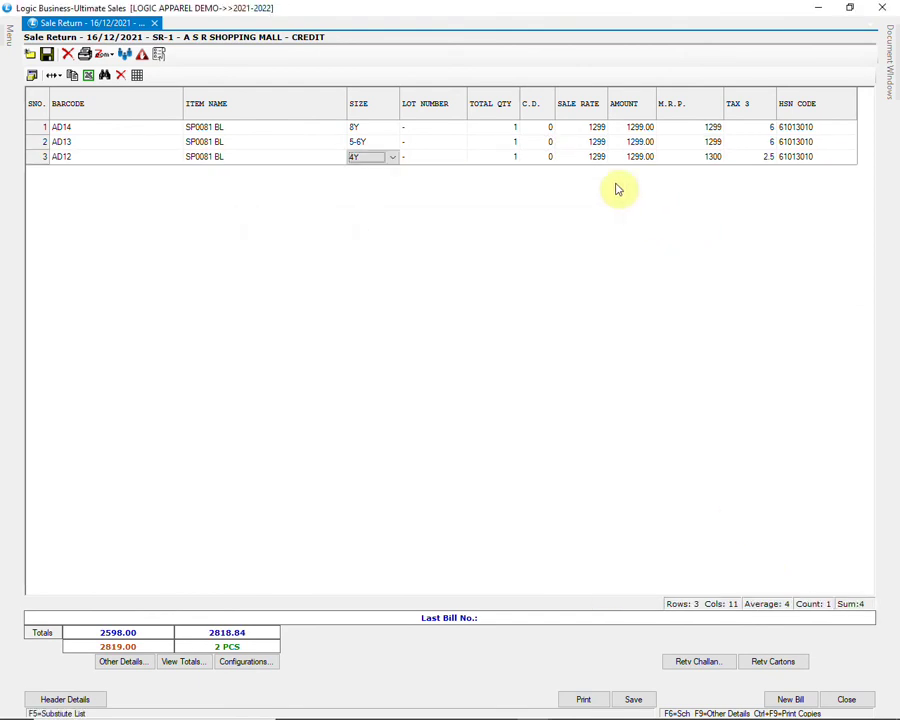
click(372, 142)
click(367, 157)
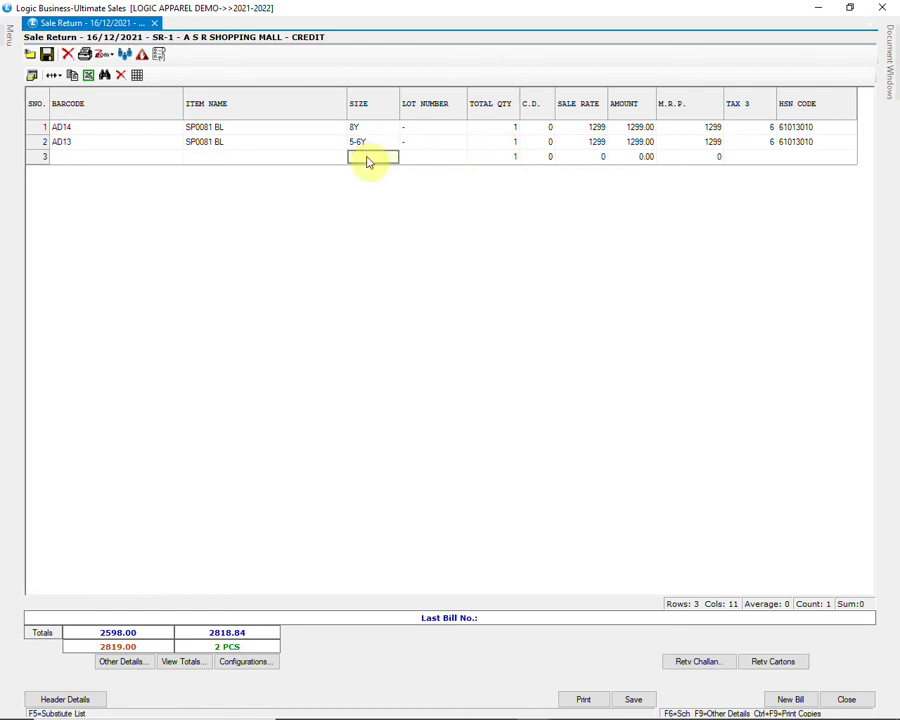
click(633, 699)
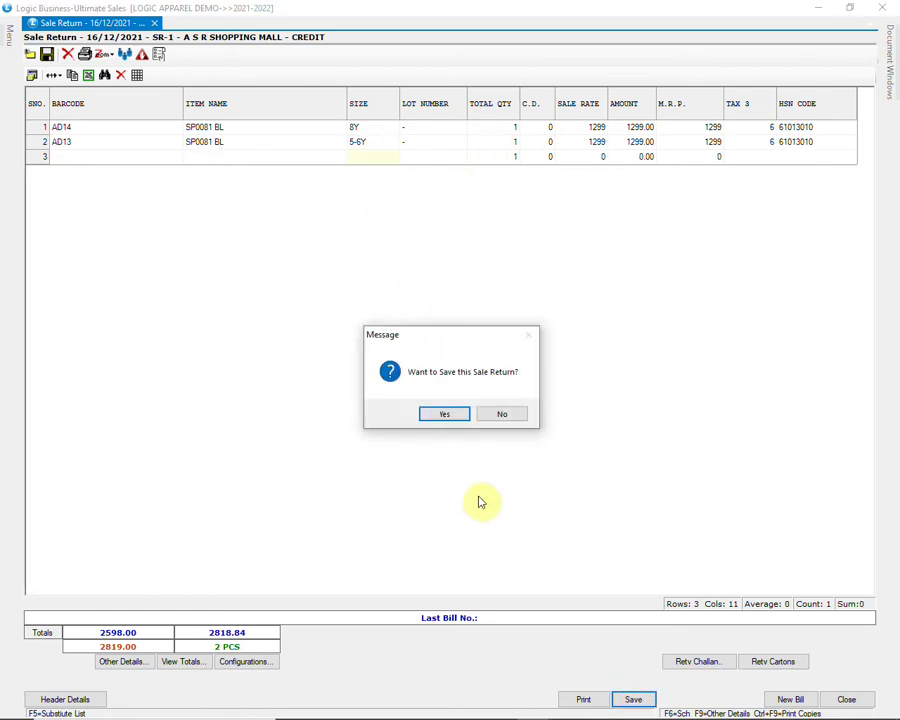
click(447, 416)
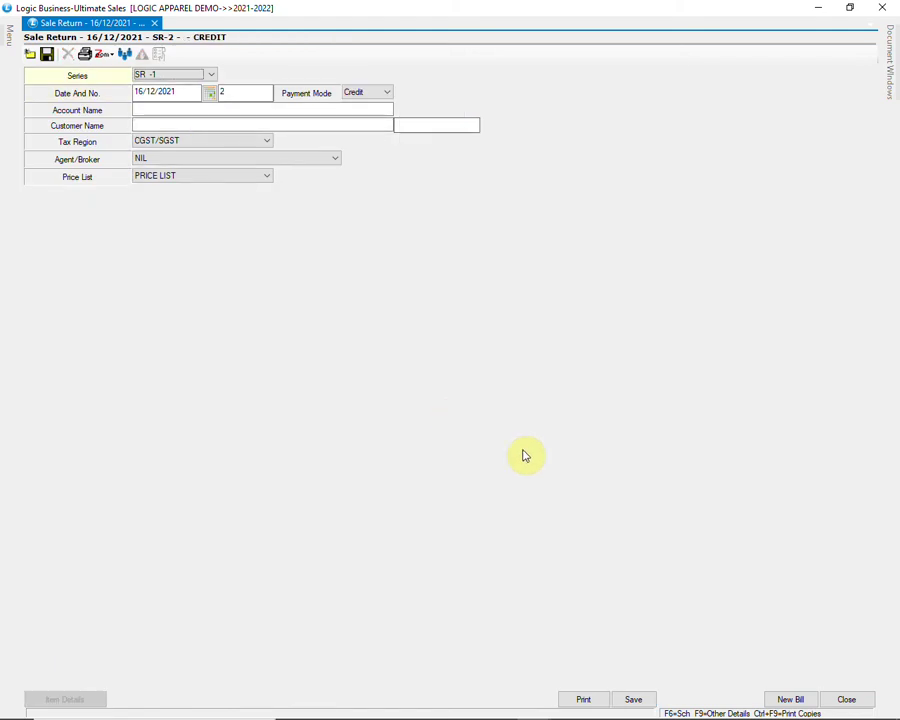
Step: Close the sale return and open a Bank Receipts voucher from the ACCOUNTS menu
click(848, 700)
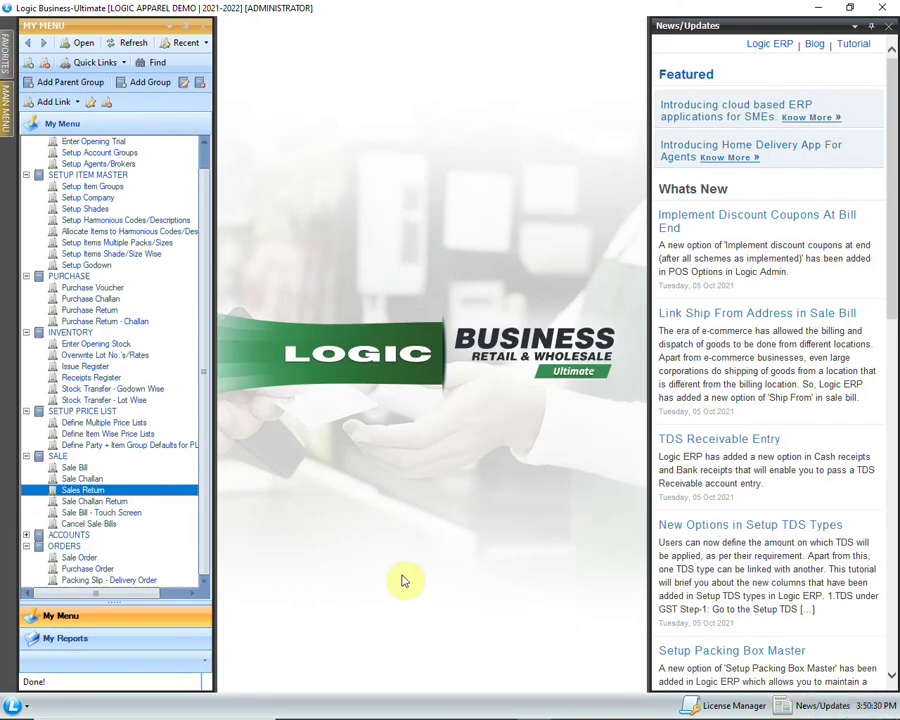
click(26, 535)
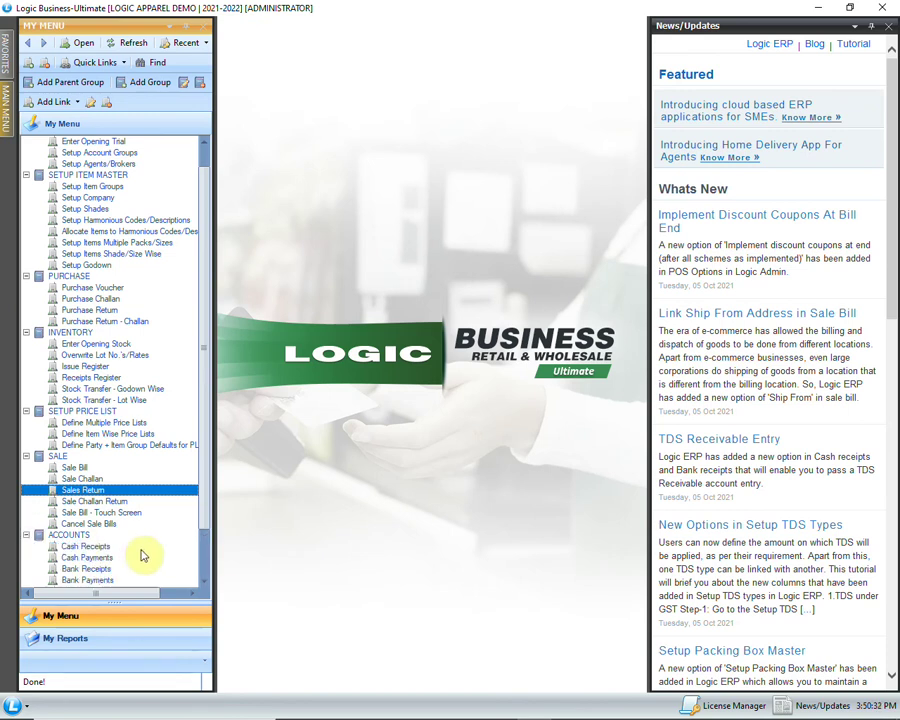
scroll(140, 552, down, 2)
click(139, 514)
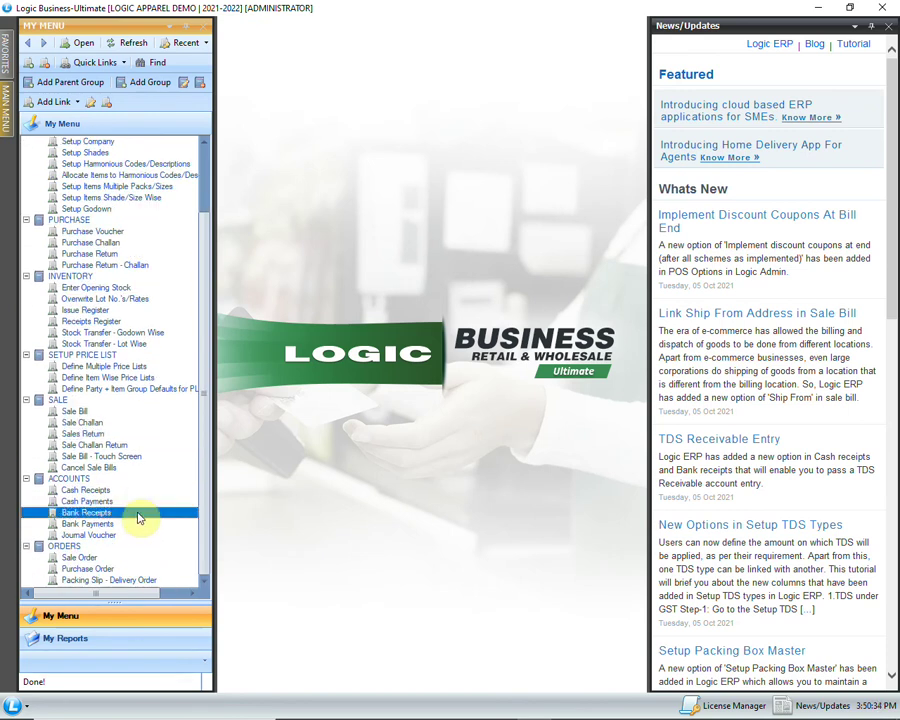
double_click(168, 517)
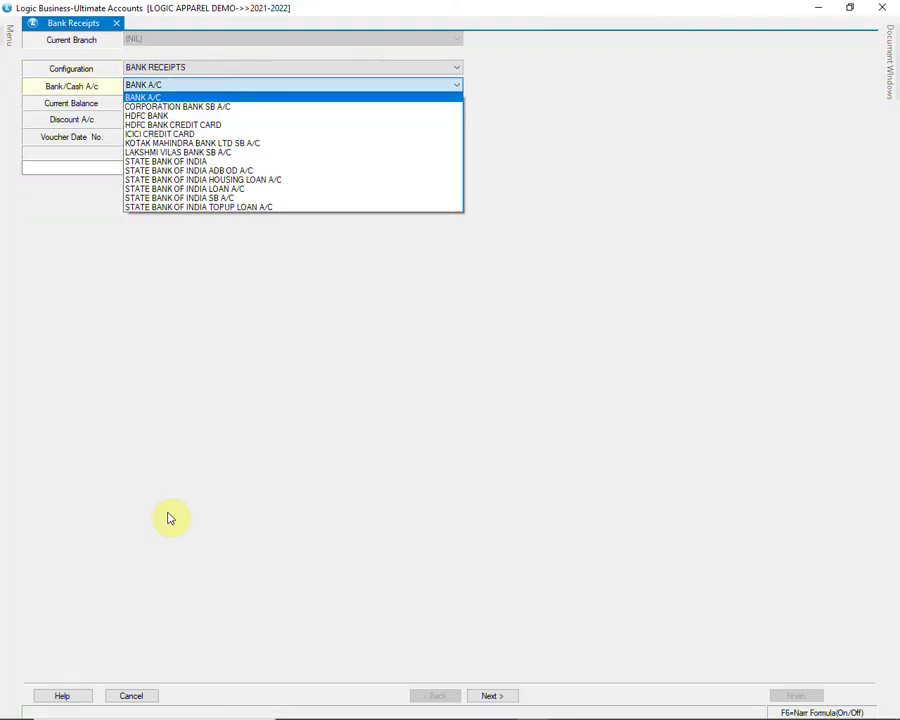
Step: Set the receiving bank to HDFC BANK with narration CHEQUE RECEIVED
key(Down)
key(Down)
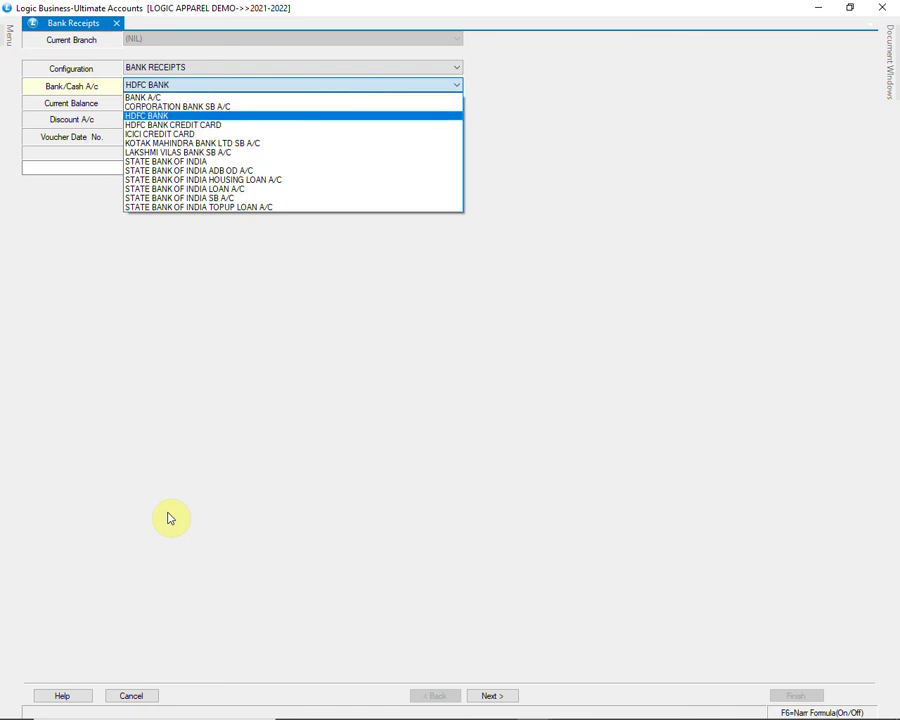
key(Return)
key(Return)
key(Return)
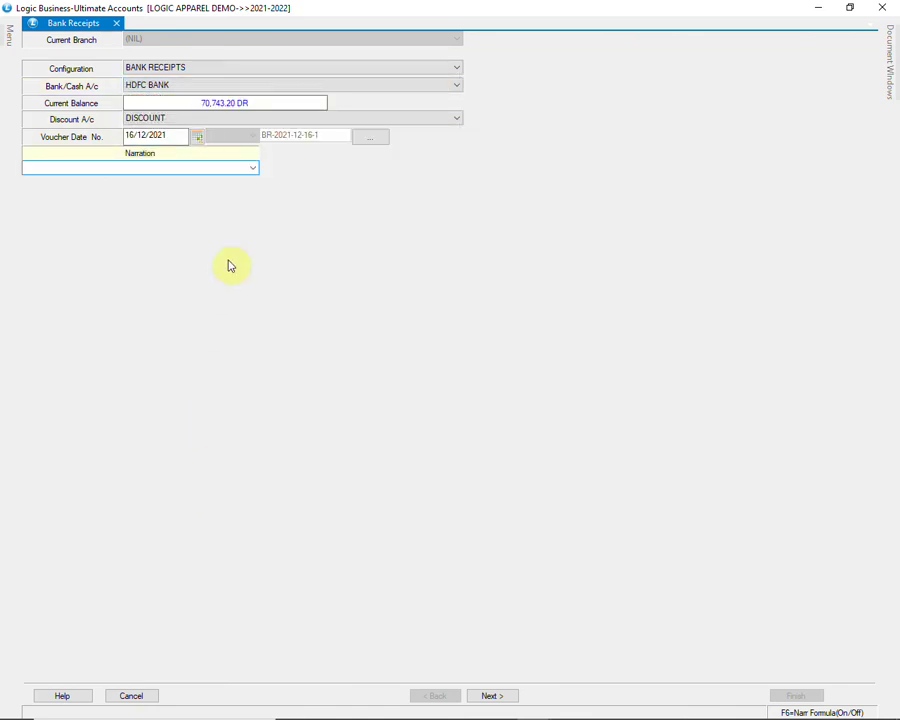
click(254, 169)
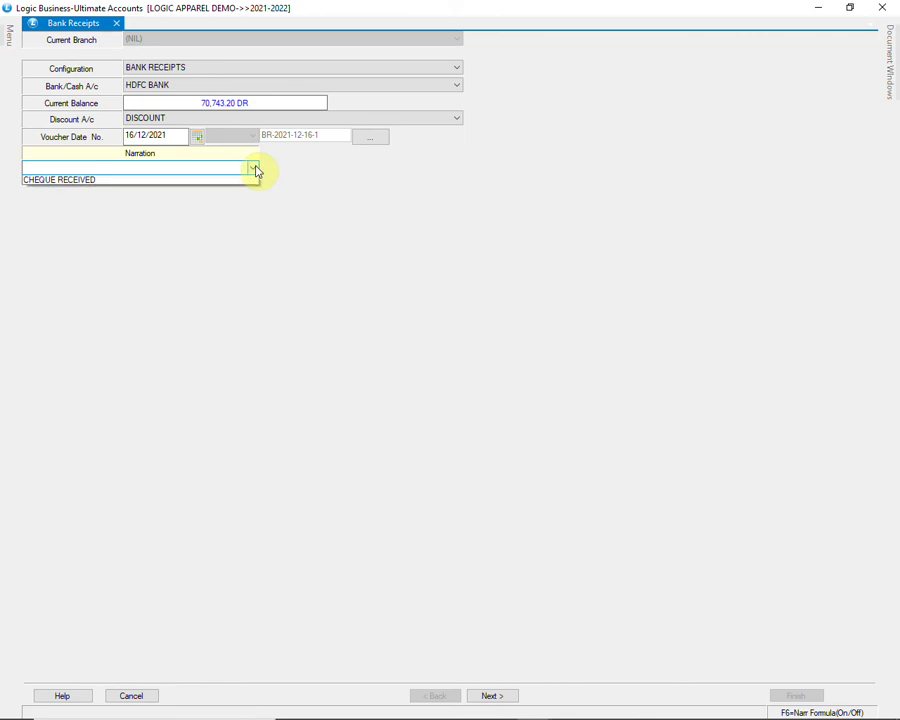
click(188, 183)
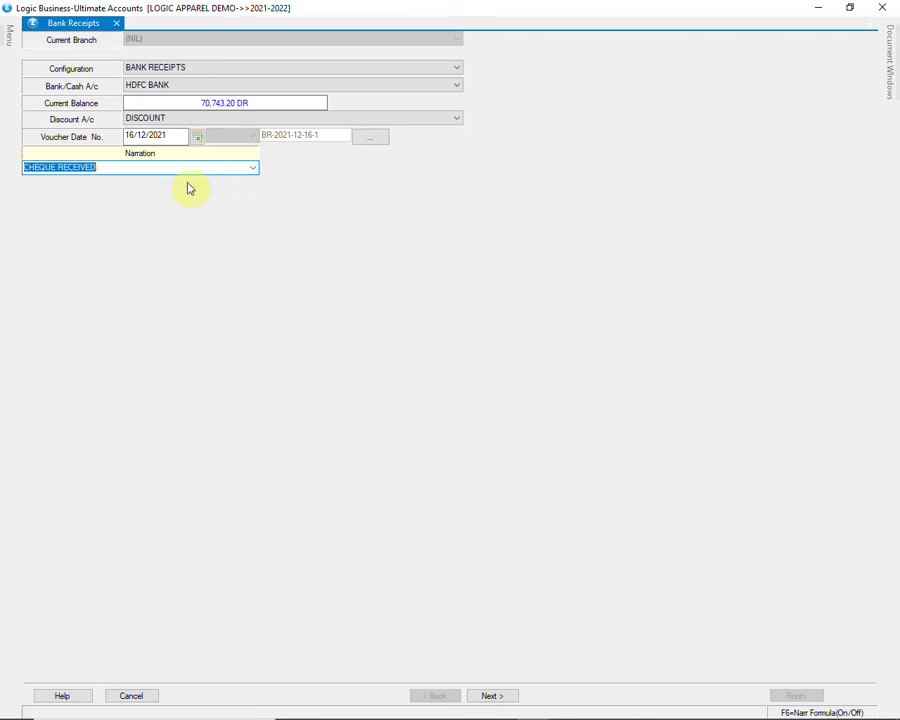
key(Tab)
key(Return)
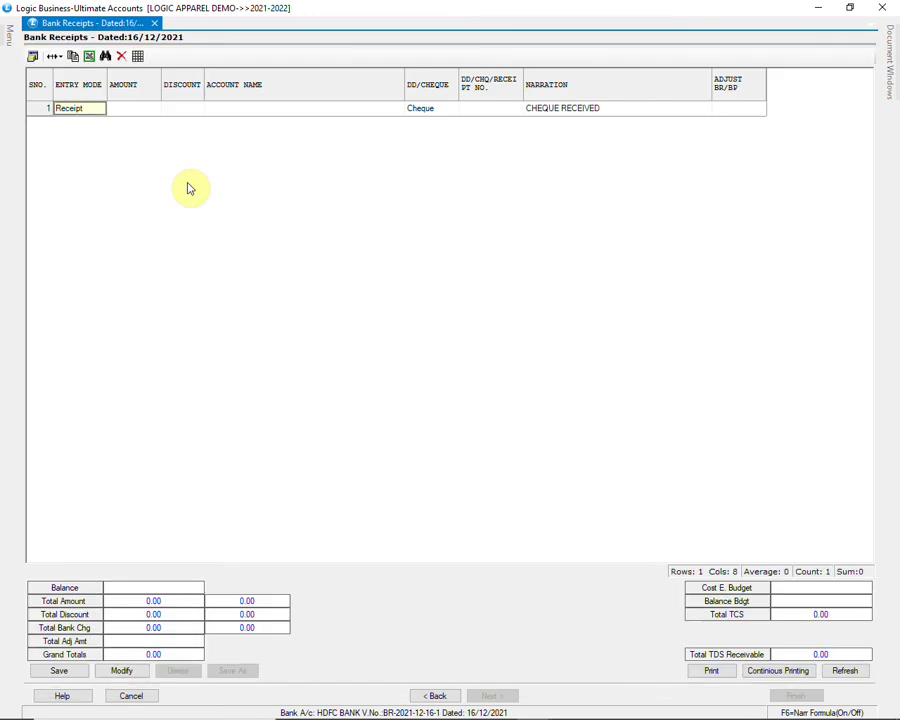
Step: Enter a 1000 receipt line from A S R SHOPPING MALL with its cheque number
key(Return)
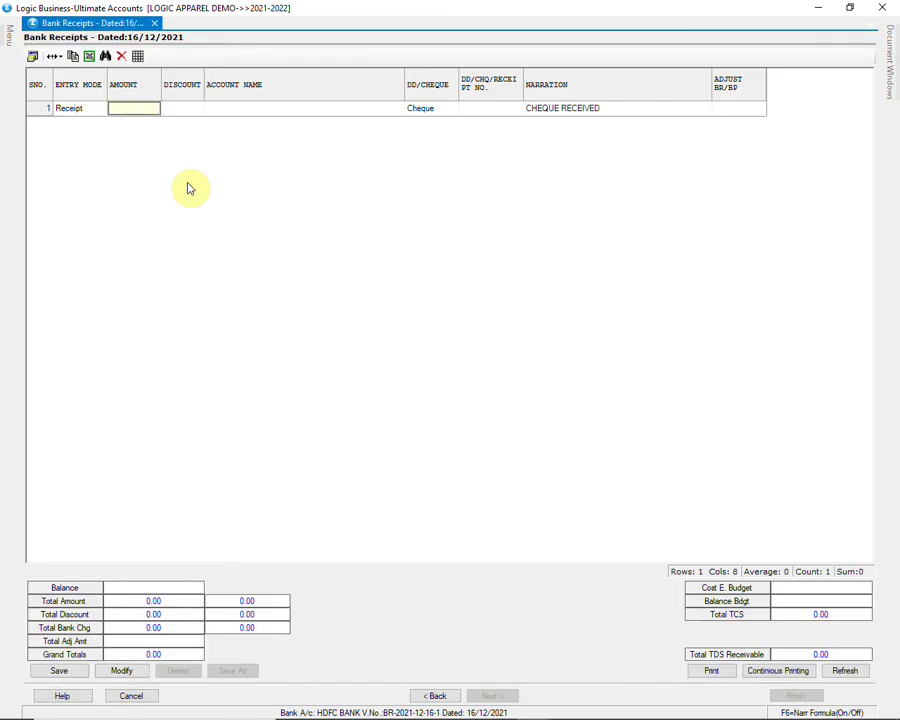
text(1000)
key(Return)
key(Return)
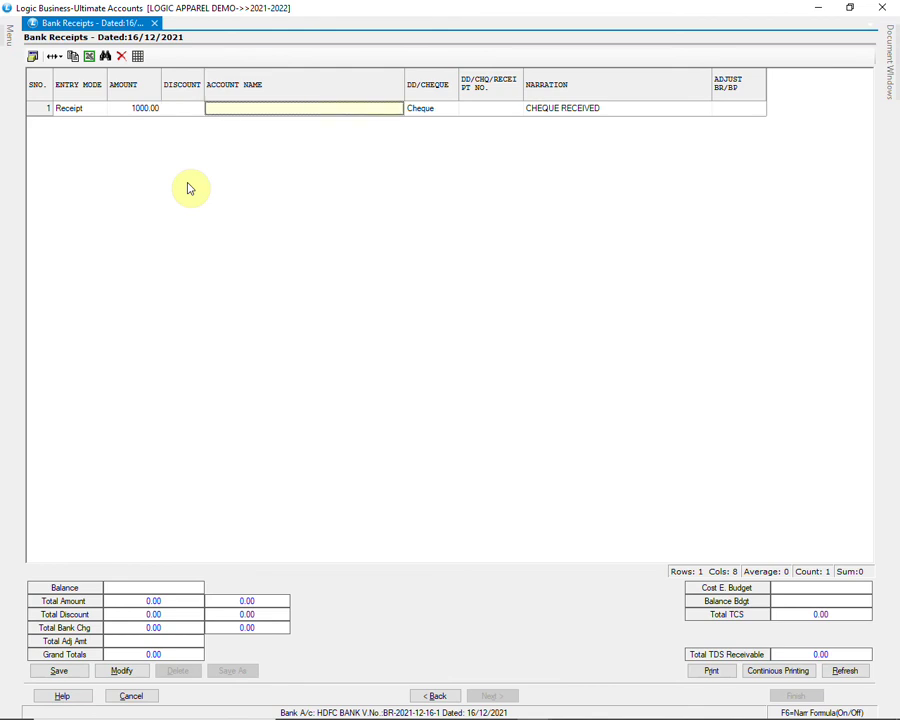
text(A)
key(Down)
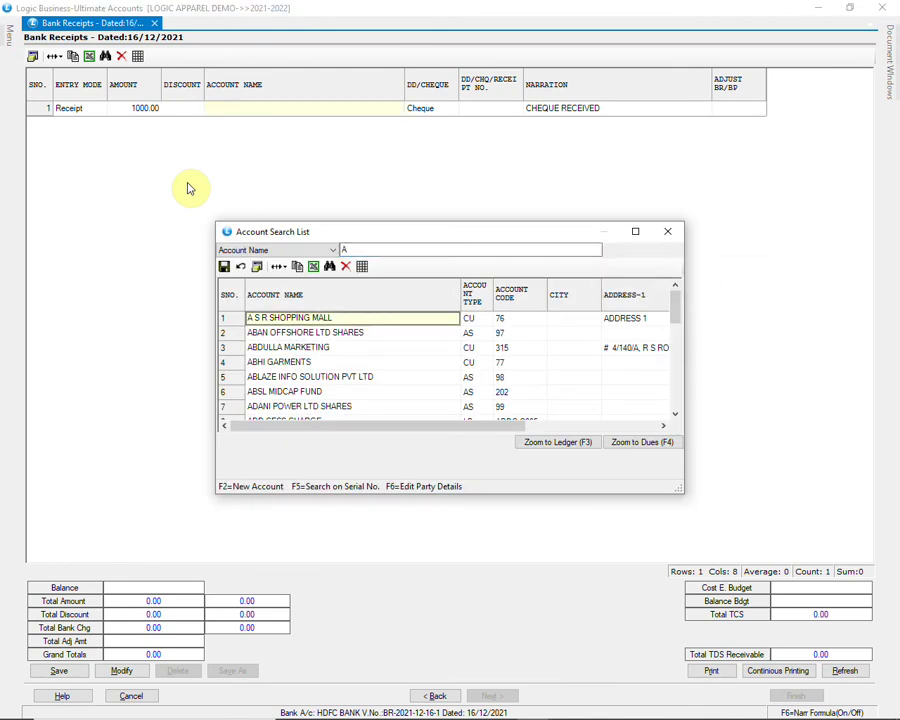
key(Return)
key(Return)
text(123456)
key(Return)
key(Return)
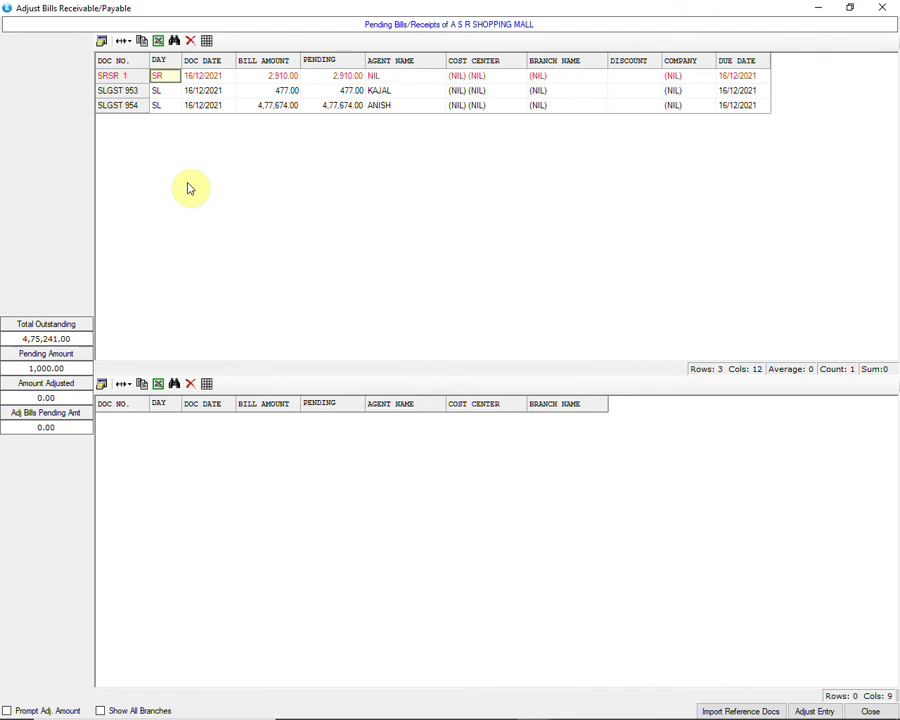
Step: Adjust the 1,000.00 against pending bill SLGST 954
key(Down)
key(Down)
key(Return)
key(Return)
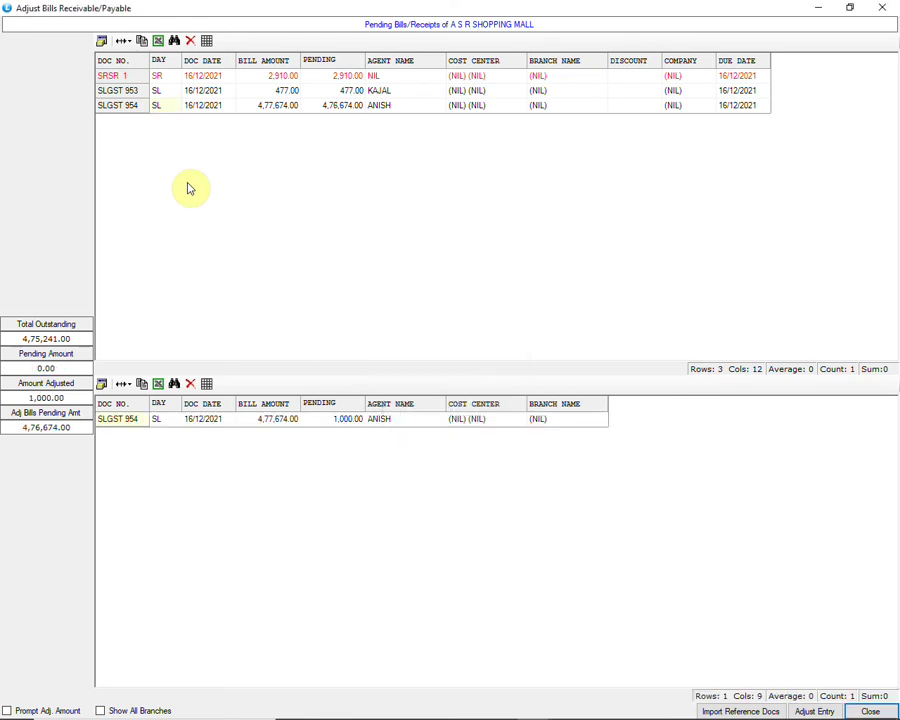
key(Escape)
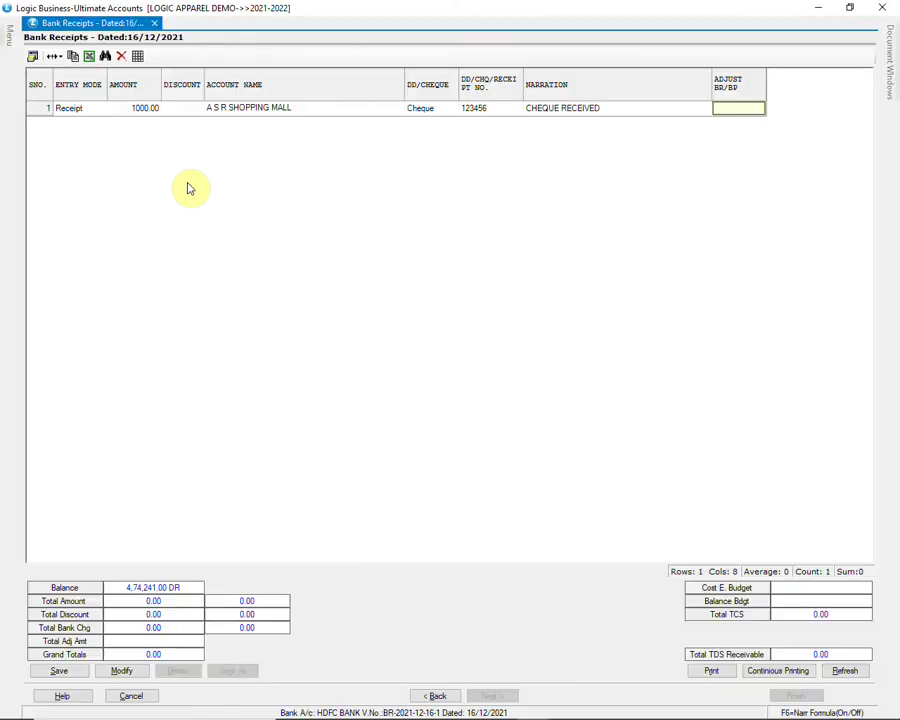
Step: Save the 1000.00 HDFC BANK receipt and expand the A/C Vouchers folder in the Menu panel
key(Return)
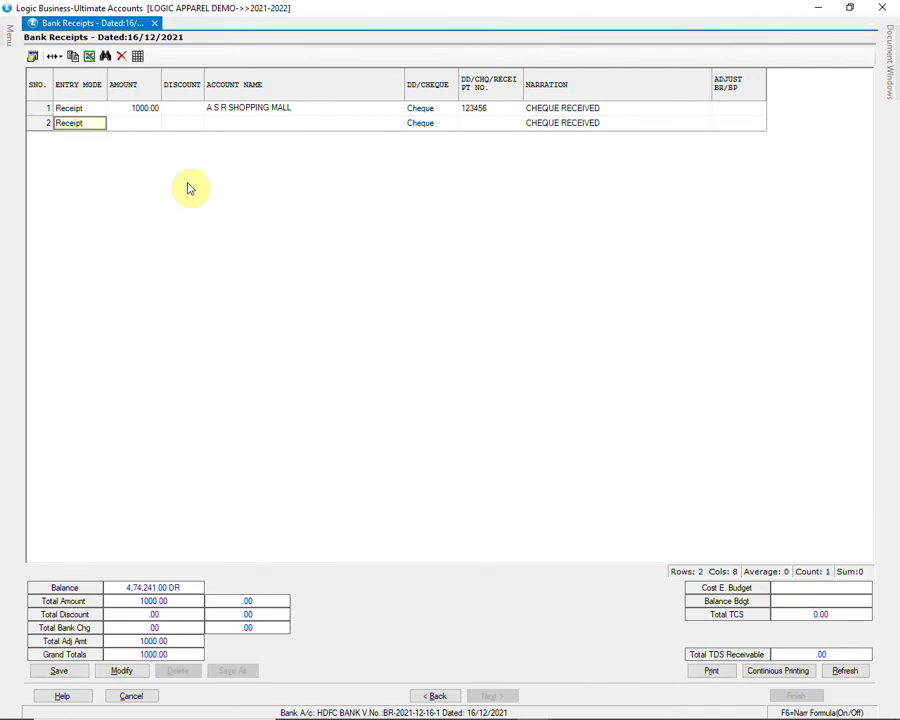
click(84, 671)
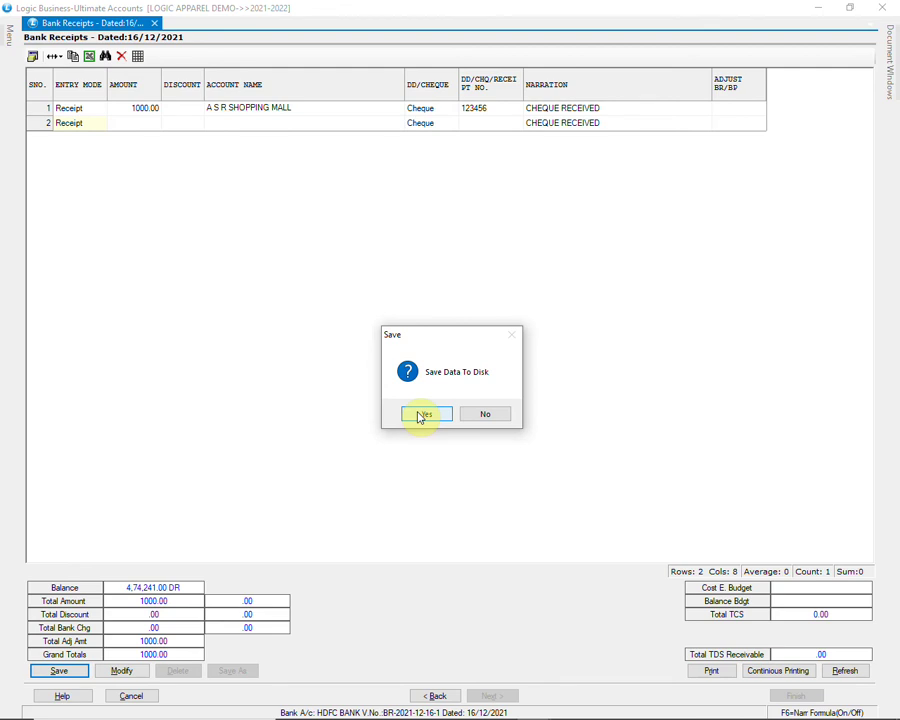
click(420, 415)
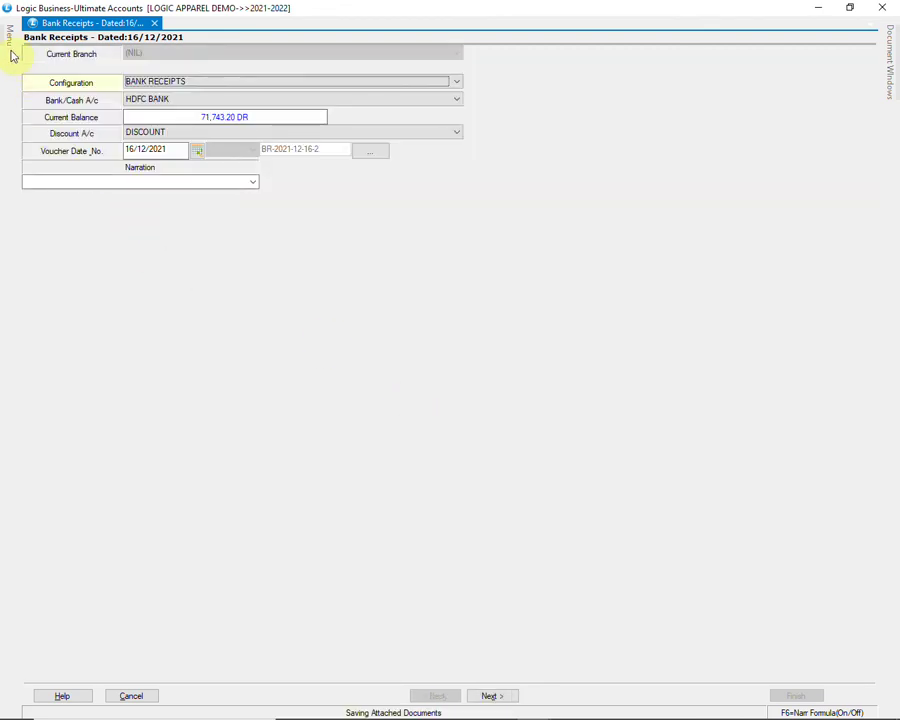
mouse_move(9, 40)
click(30, 67)
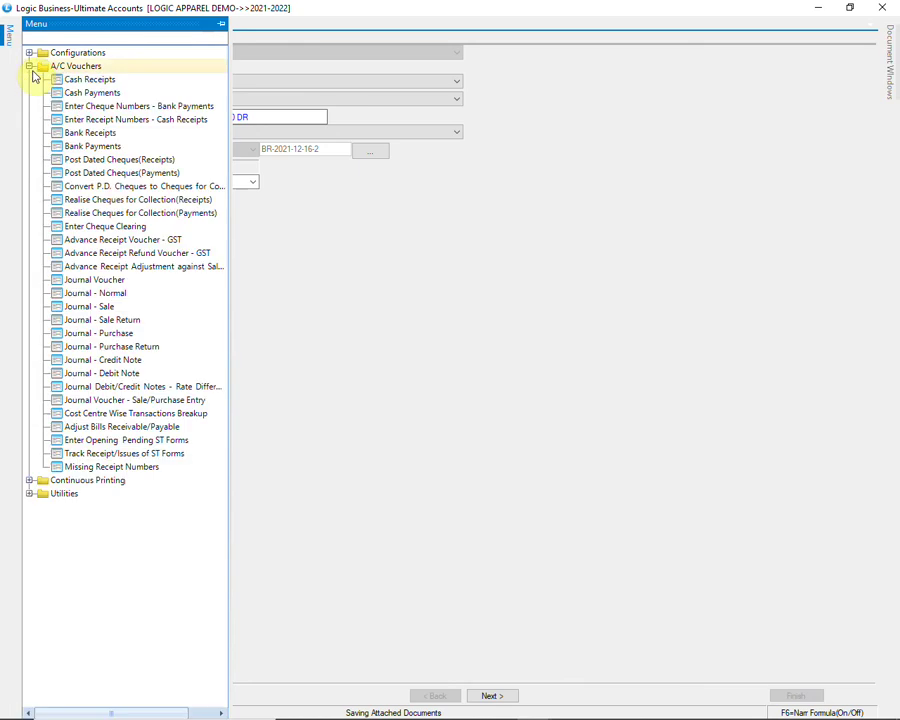
Step: Create bank payment BP-2021-12-16-1 on LAKSHMI VILAS BANK SB A/C with the CHEQUE PAYMENT narration
click(181, 149)
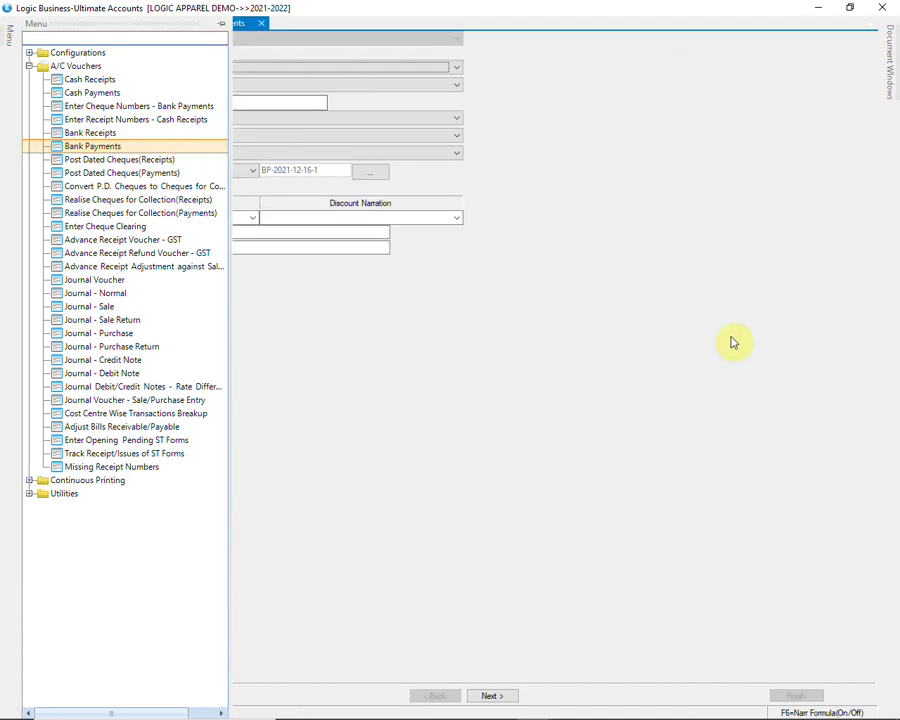
key(Return)
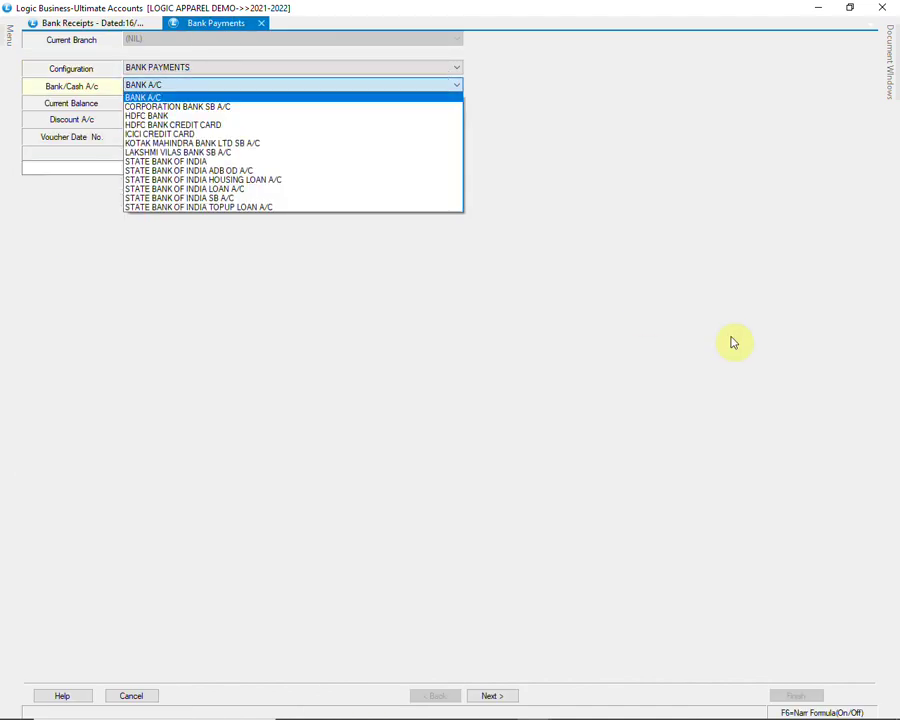
key(Down)
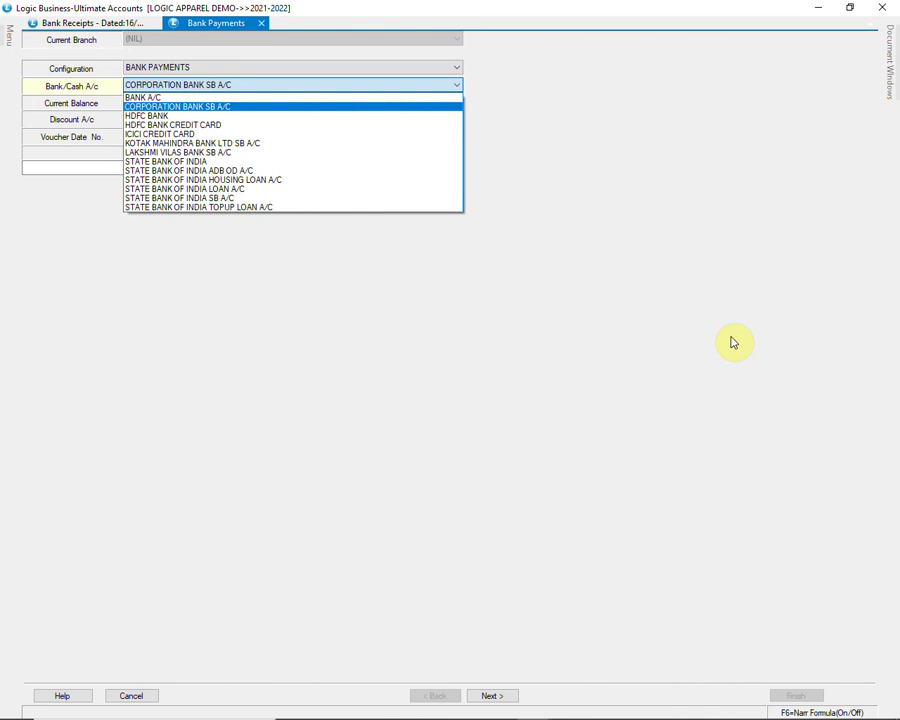
key(Down)
key(Down)
key(Down)
key(Down)
key(Down)
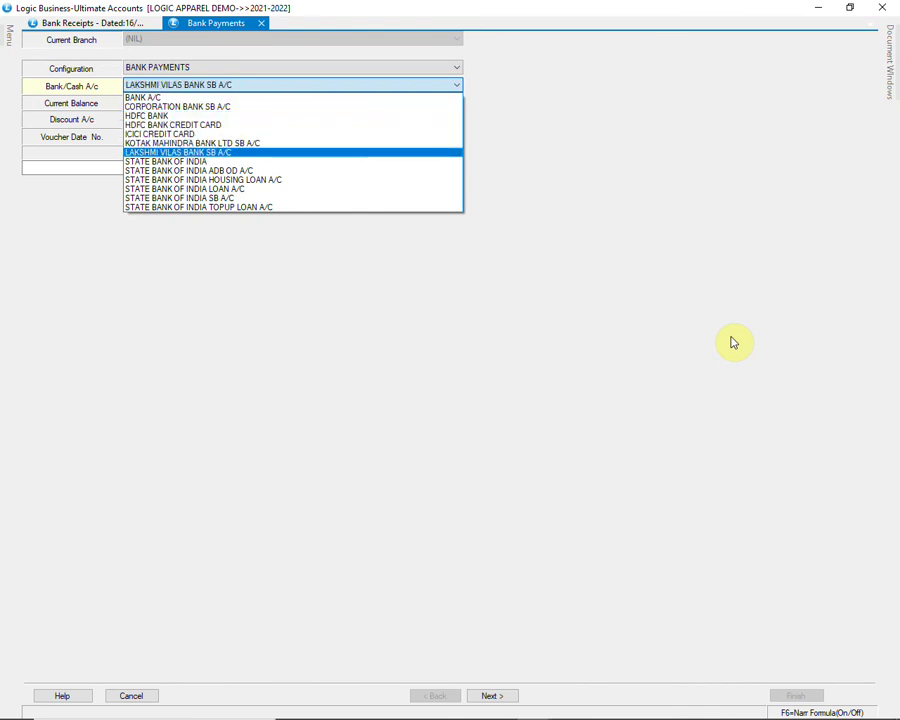
key(Return)
key(Return)
key(Return)
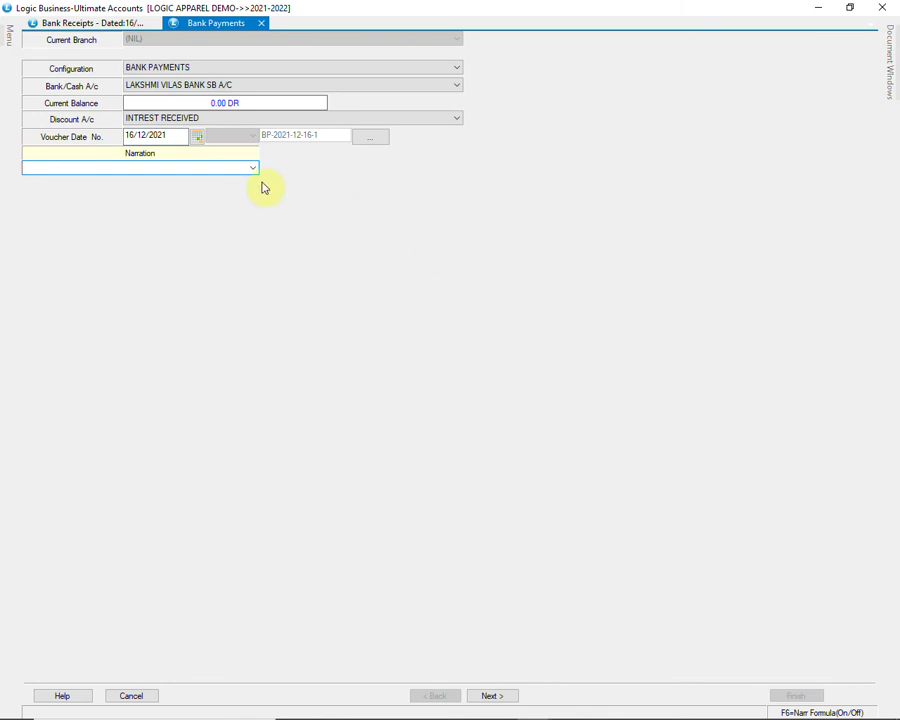
click(252, 169)
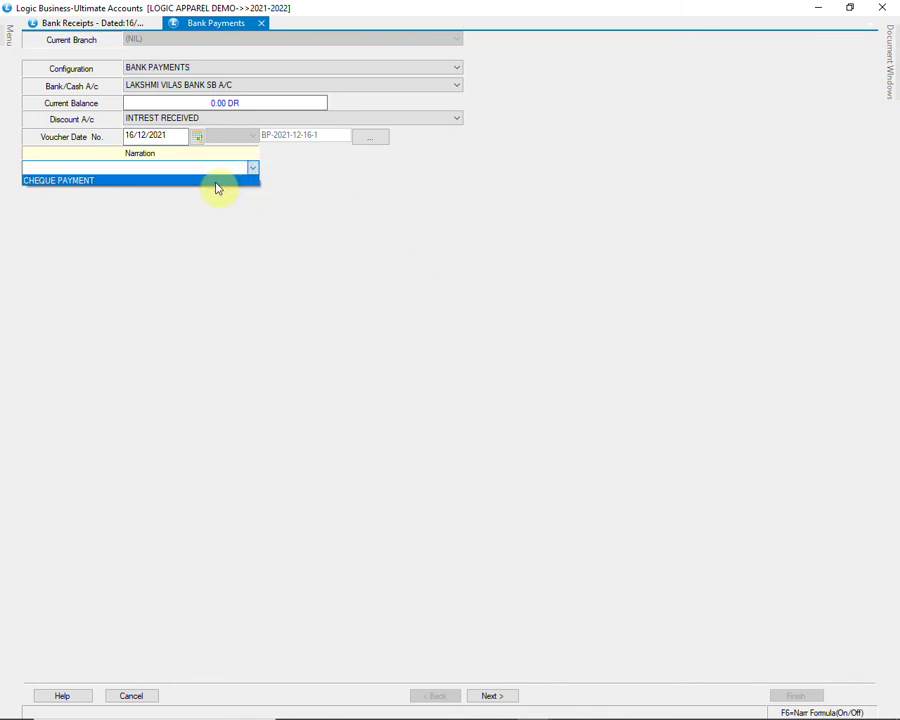
click(216, 181)
key(Return)
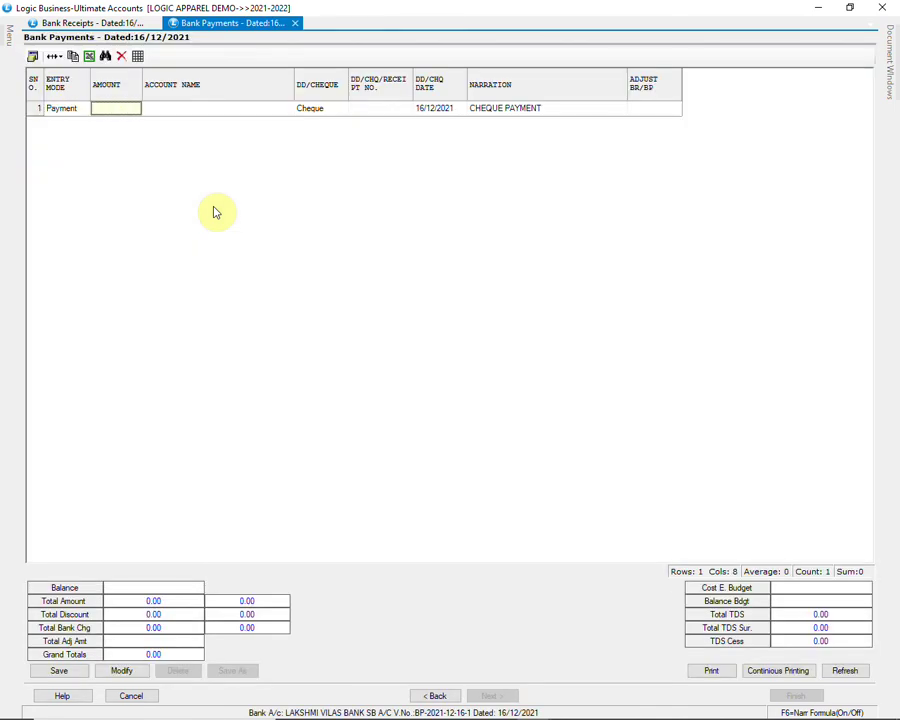
Step: Enter a 1200 payment line to AR ENTERPRISES with its cheque number
text(1200)
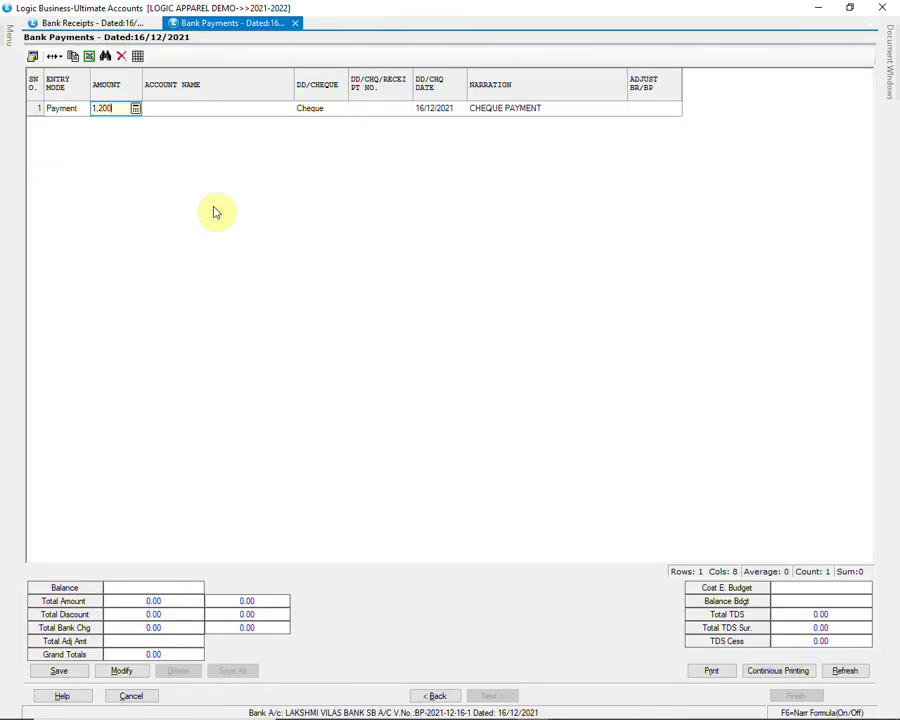
key(Return)
text(AR)
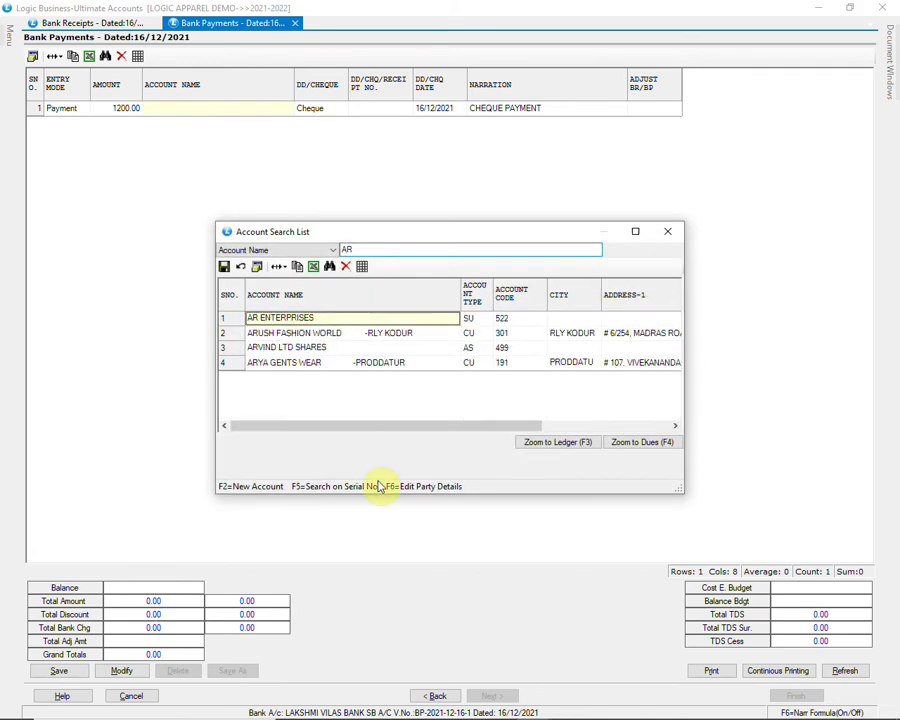
key(Down)
key(Return)
key(Return)
text(456789)
key(Return)
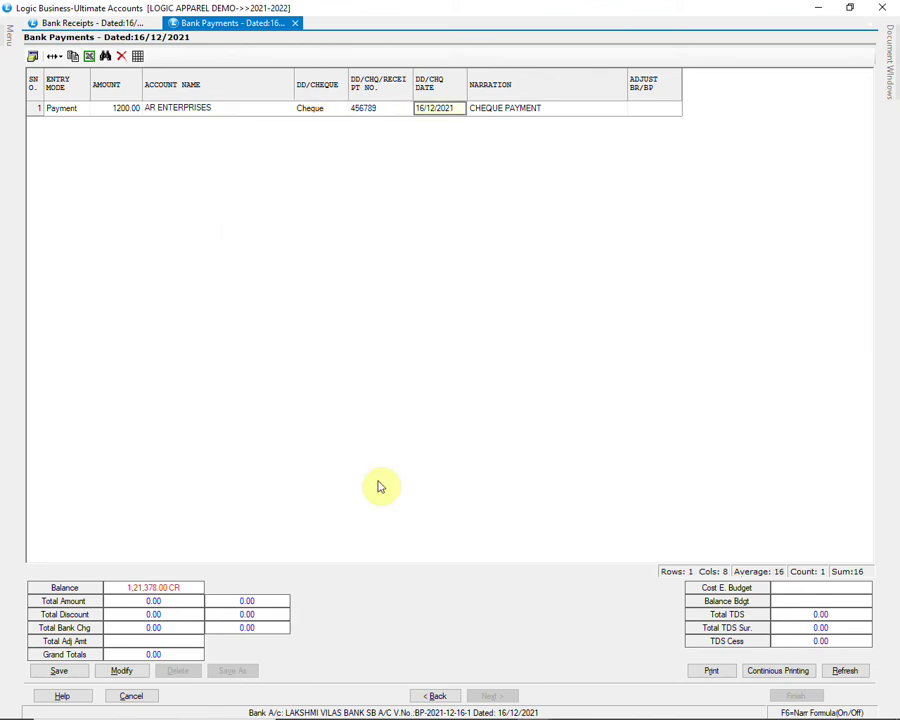
Step: Accept the cheque date, adjust the payment against the pending purchase bill, and save
key(Return)
key(Return)
key(Down)
key(Return)
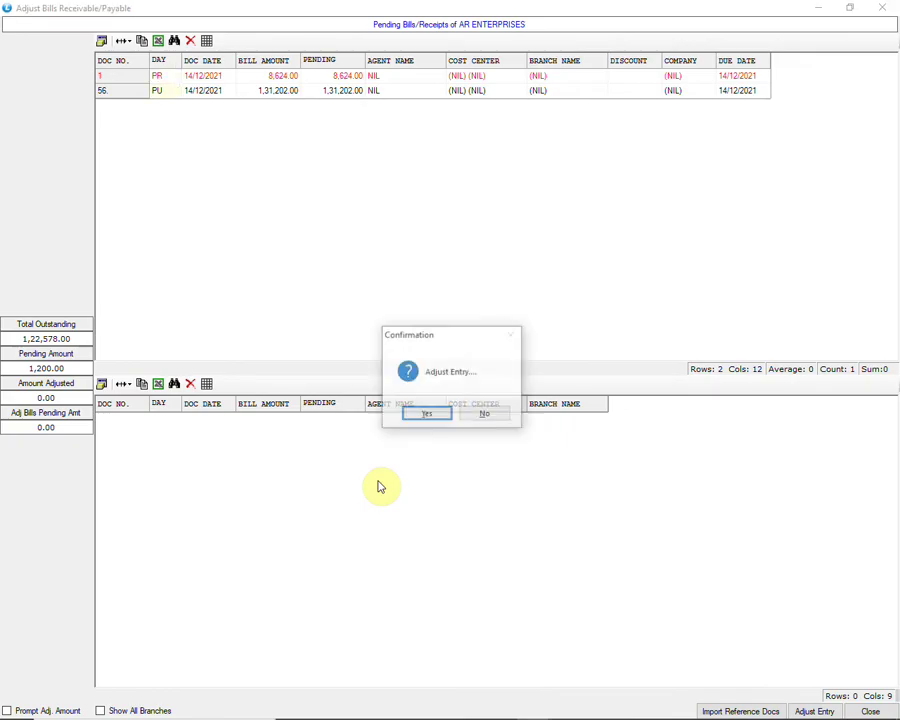
key(Return)
key(Return)
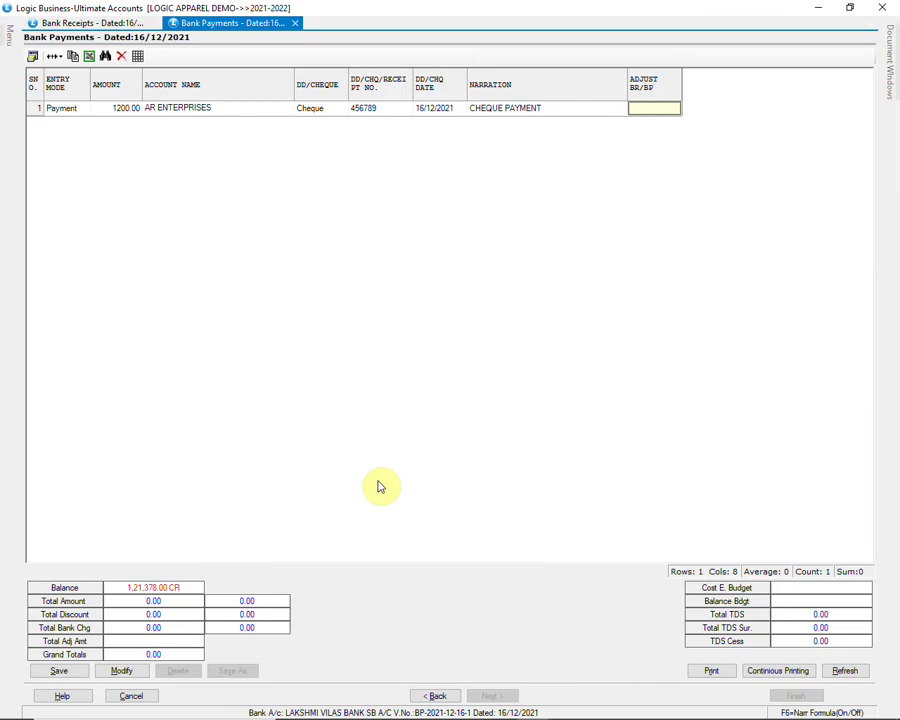
key(Return)
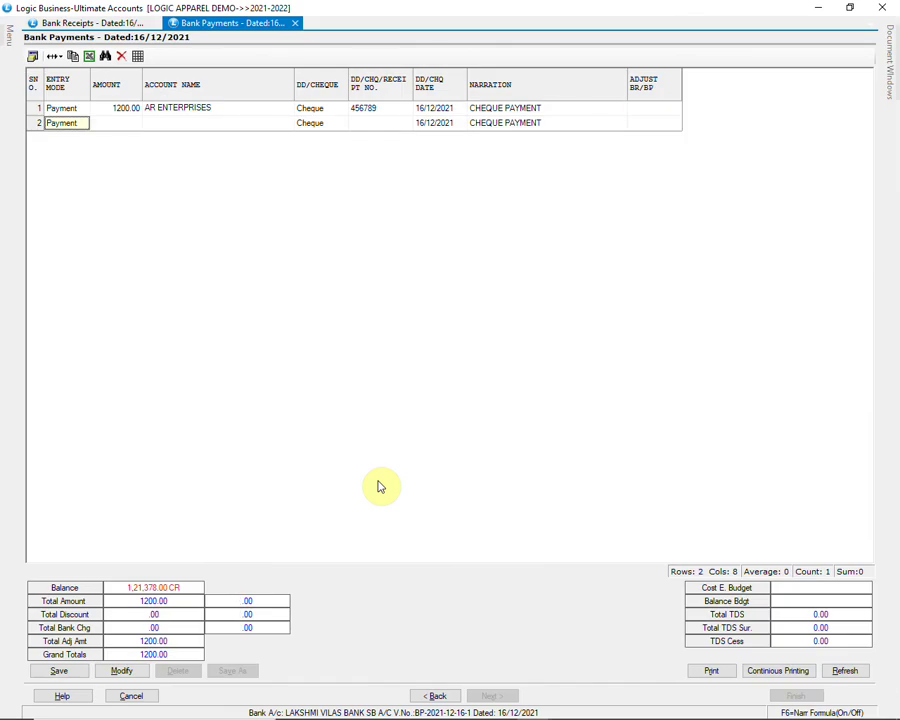
click(62, 670)
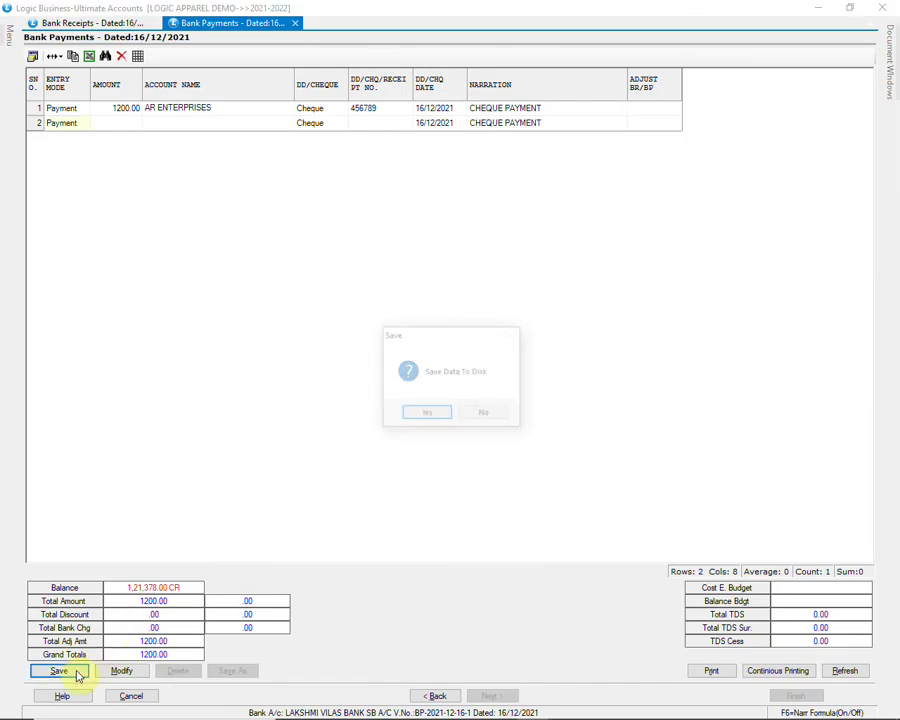
Step: Confirm saving the 1200.00 payment, close it, and open Inventory's Physical Vs Actual Stock Doc Wise Entry
click(427, 414)
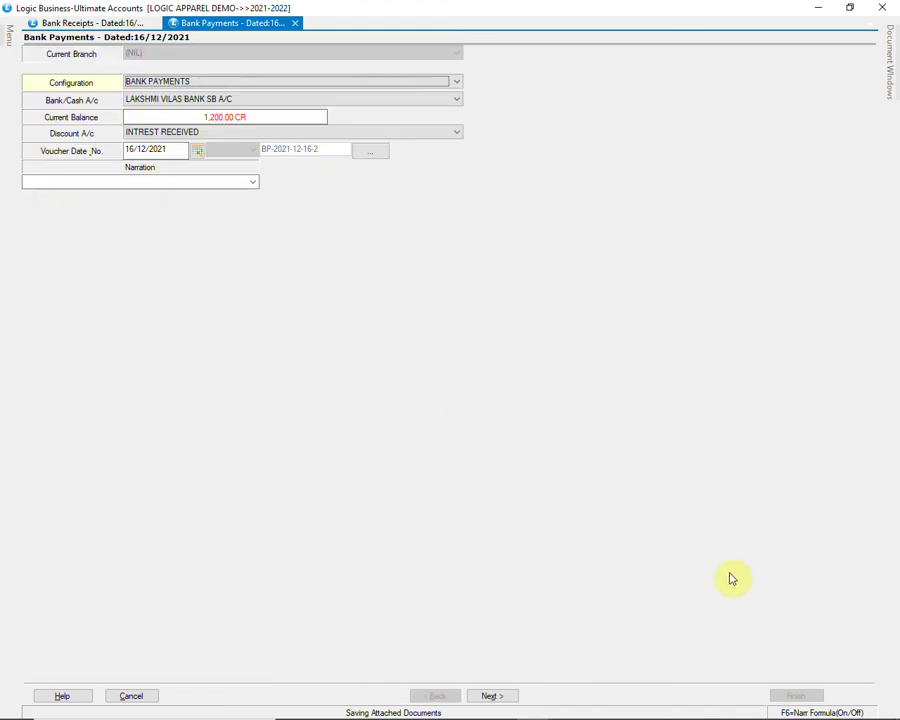
click(882, 7)
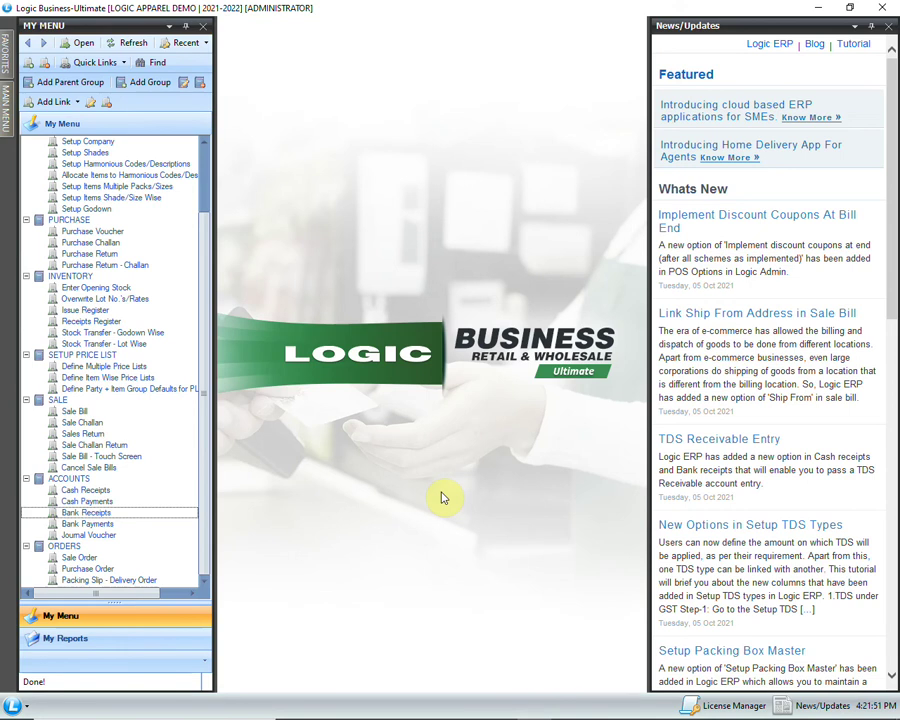
click(4, 88)
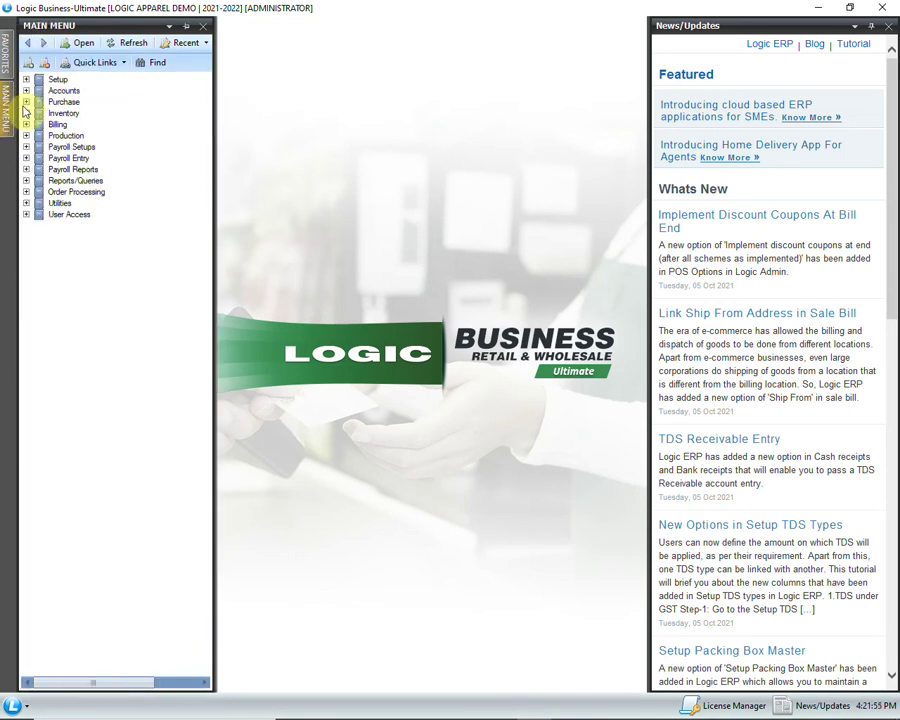
click(27, 114)
click(120, 169)
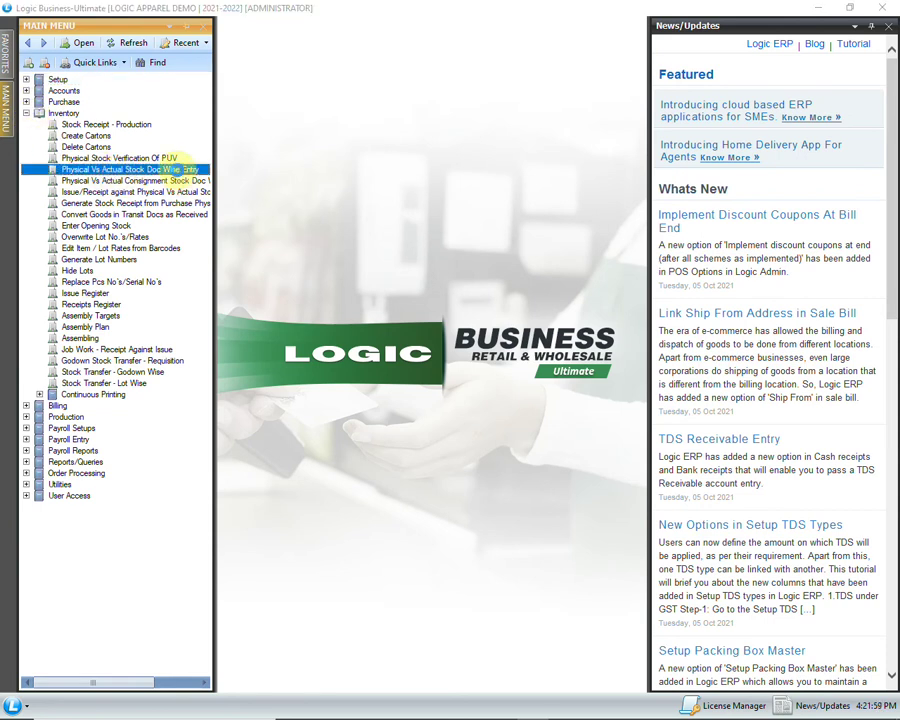
double_click(120, 169)
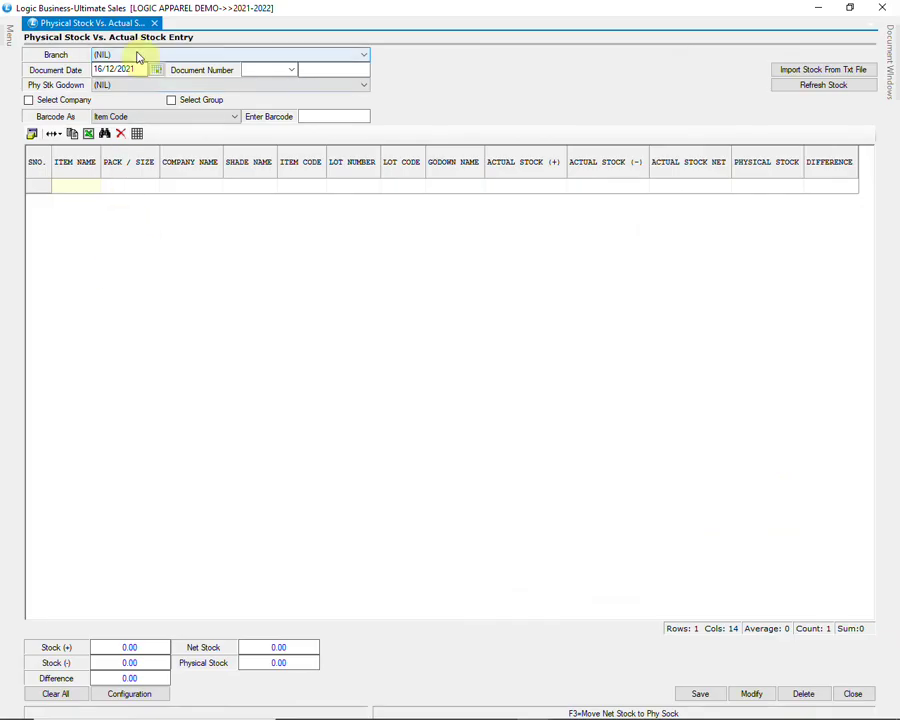
Step: Number the stock entry PH 1 and set the godown to WAREHOUSE, leaving the branch unchanged
click(170, 57)
click(200, 56)
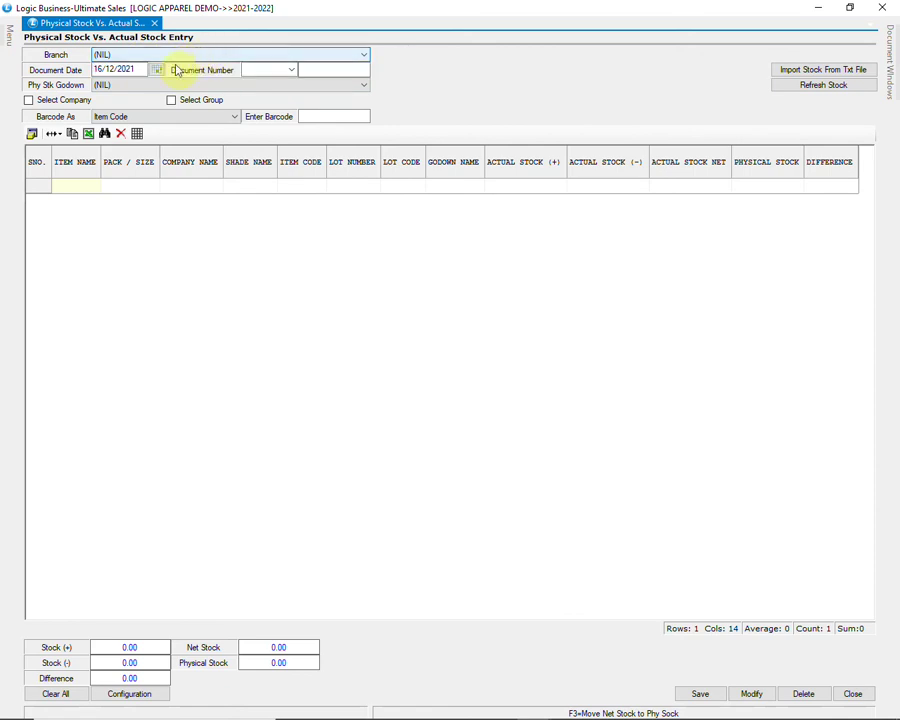
click(166, 85)
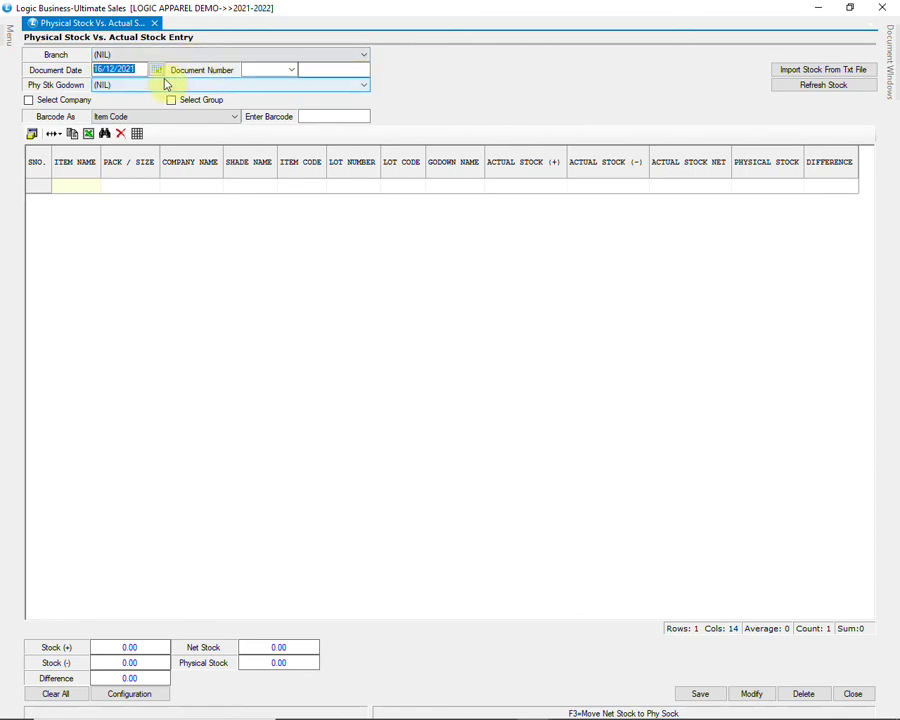
key(Tab)
text(PH)
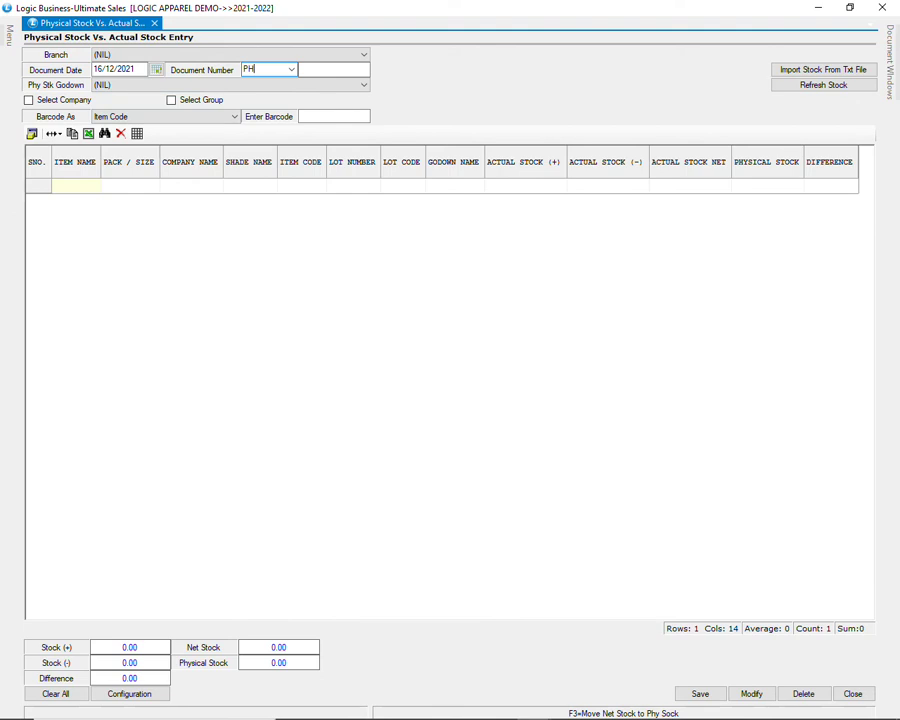
key(Tab)
text(1)
key(Return)
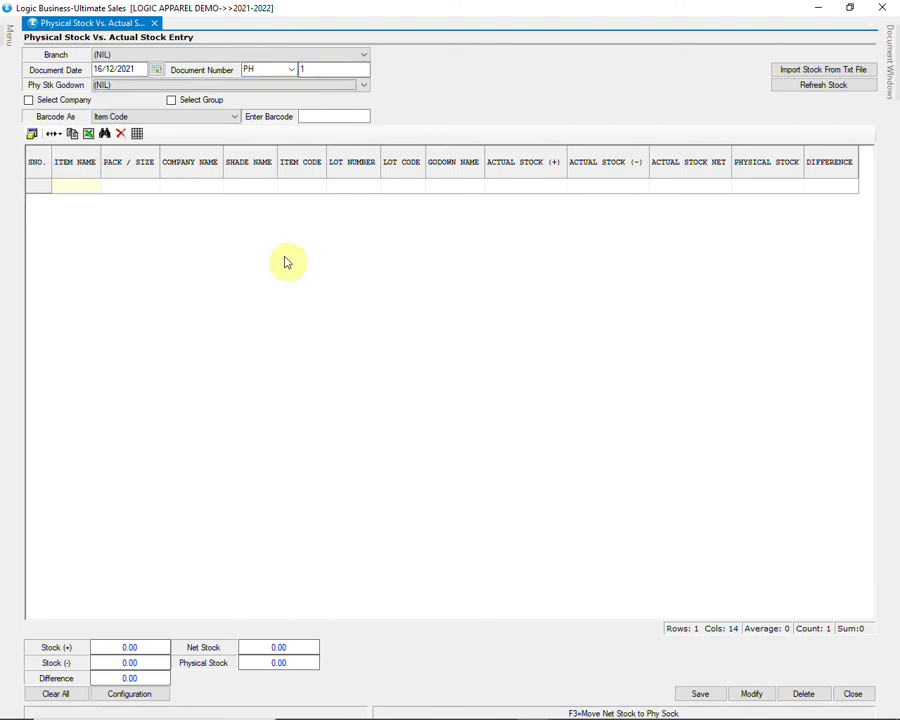
click(261, 85)
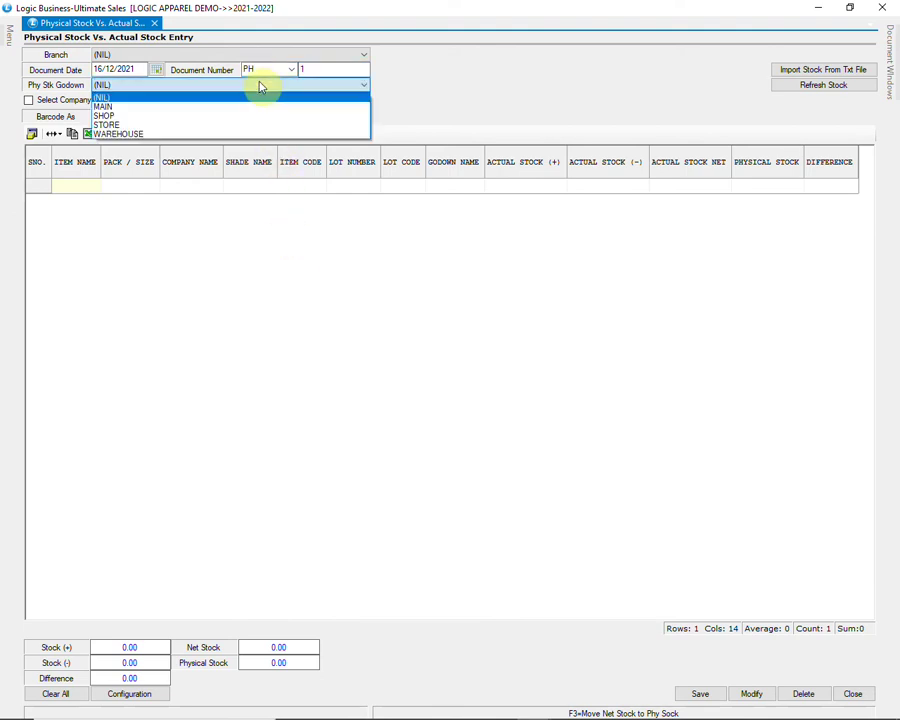
click(245, 134)
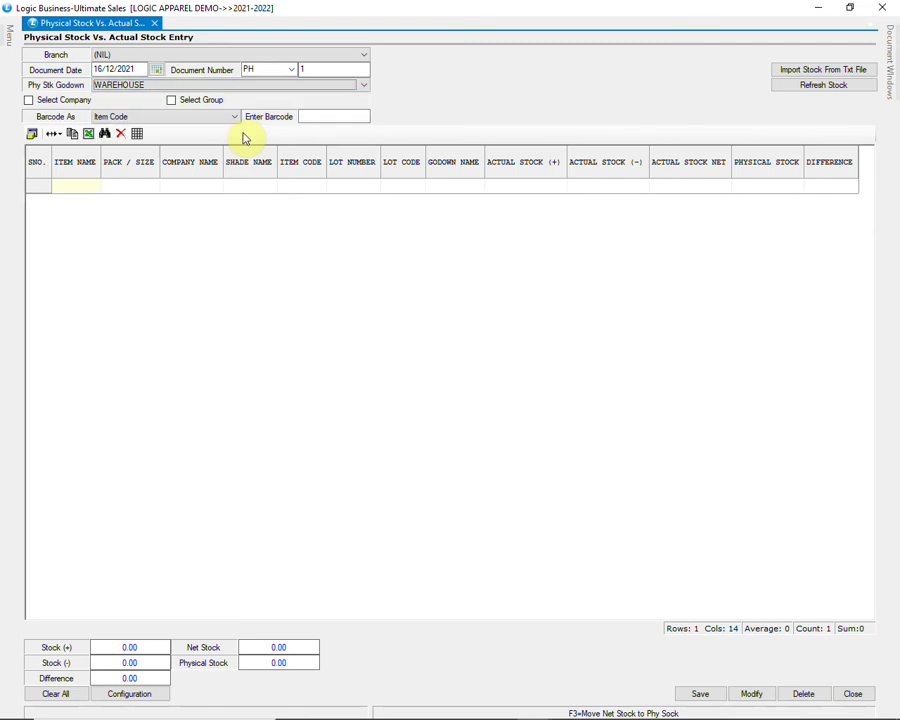
Step: Restrict the stock entry to the ARROW and JOCKEY companies
click(81, 104)
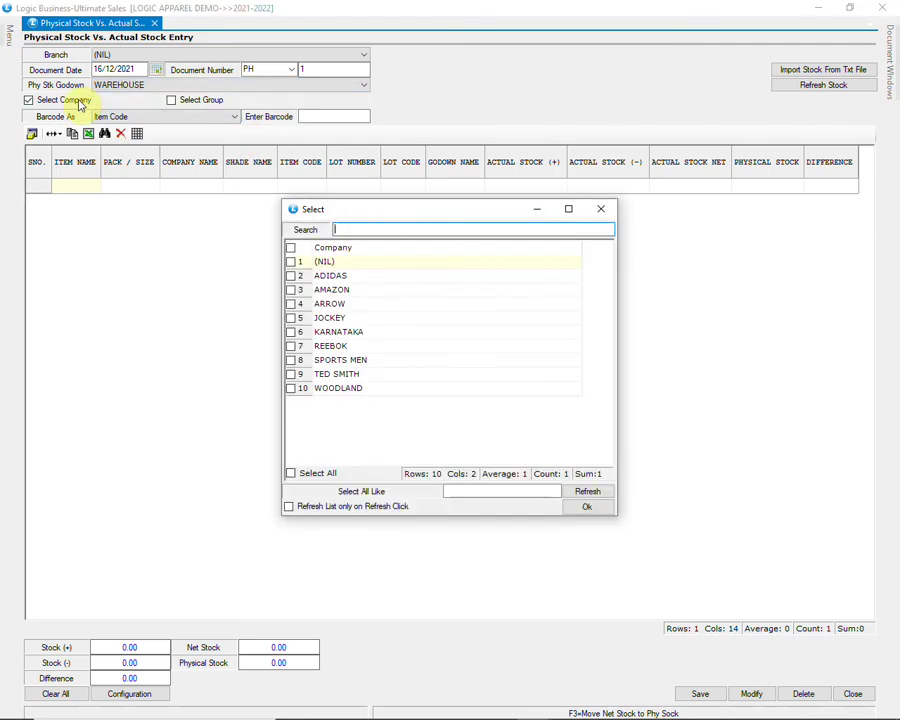
click(294, 305)
click(292, 317)
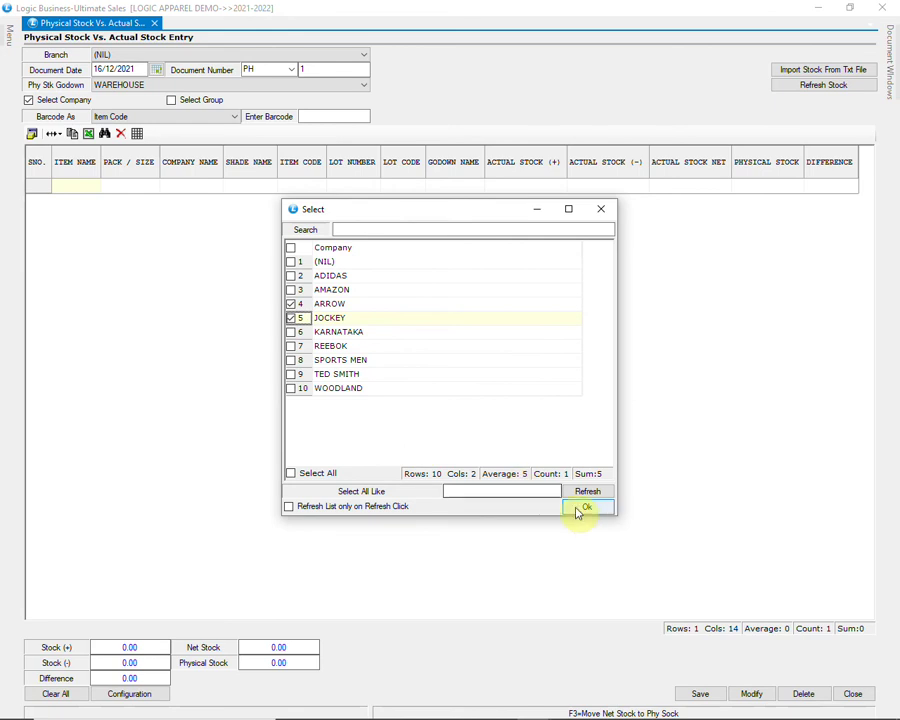
click(586, 510)
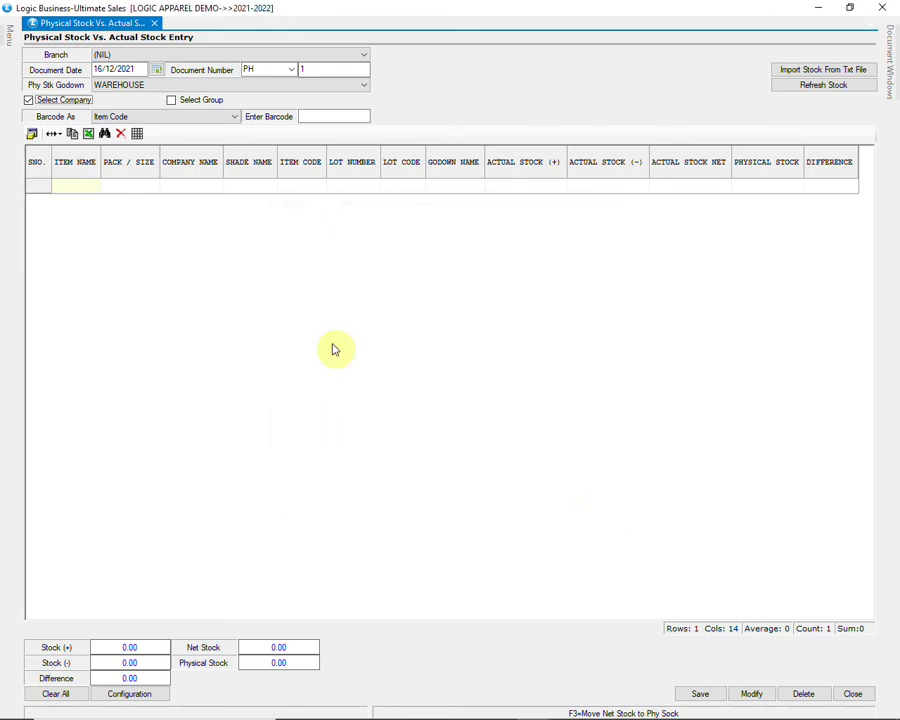
Step: Drop the extra item group filter and keep barcodes read as Item Code
click(180, 104)
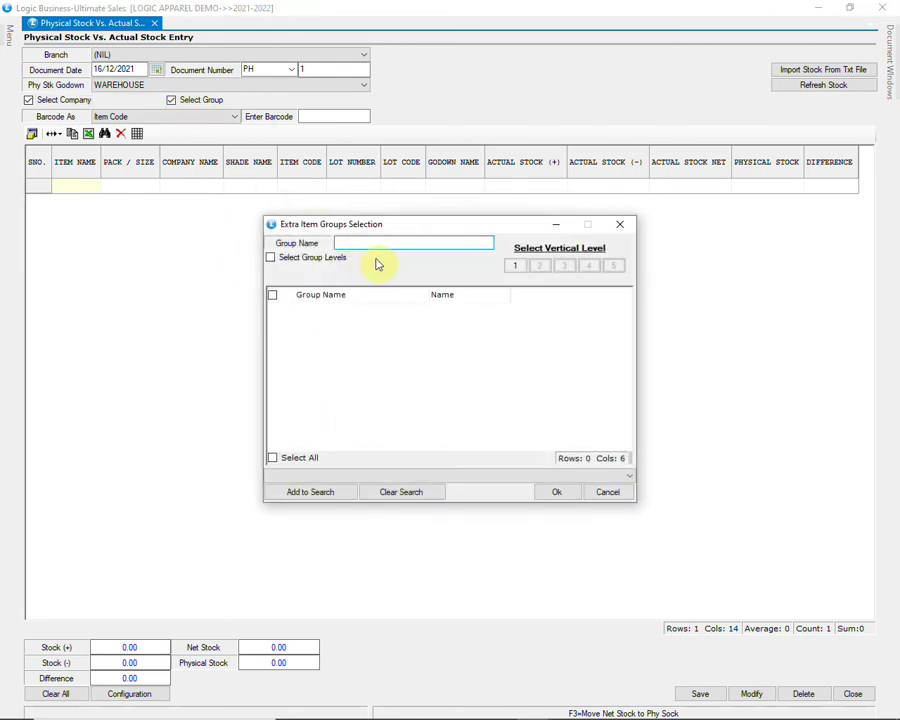
click(512, 266)
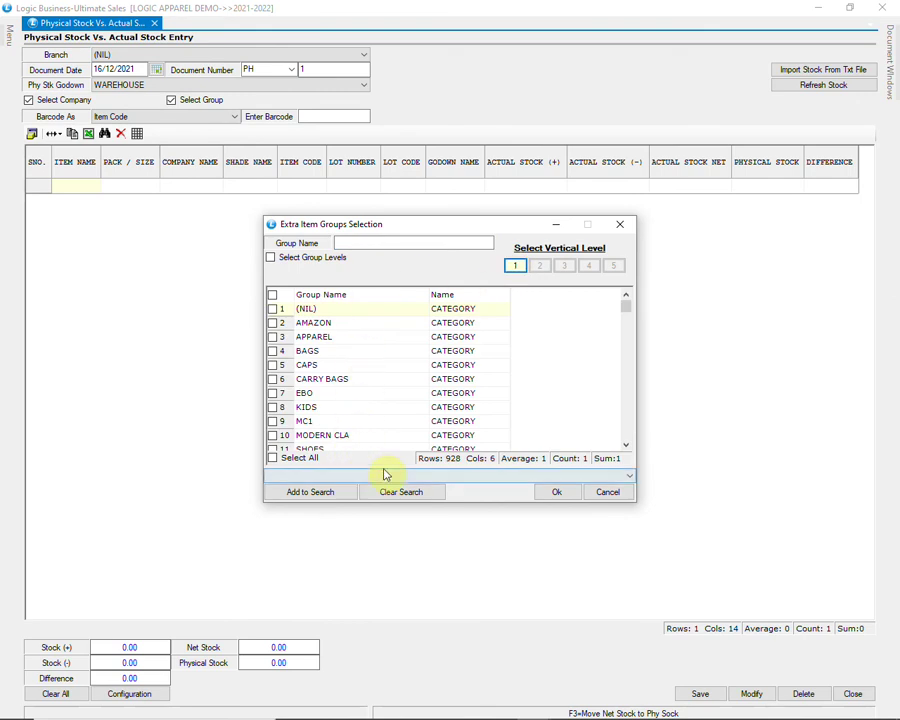
drag(629, 307, 628, 352)
click(607, 491)
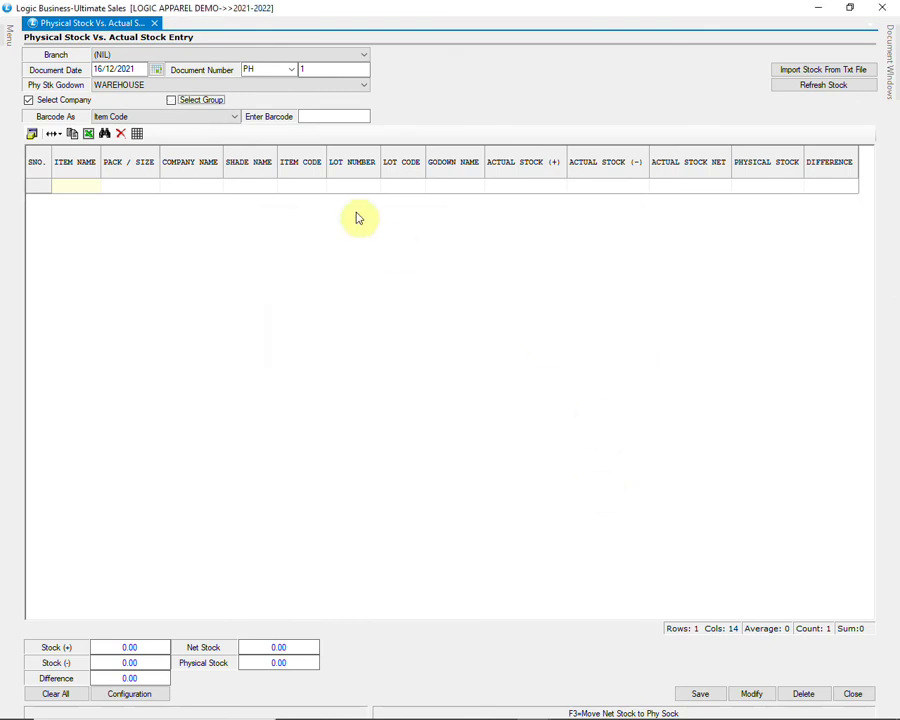
click(198, 119)
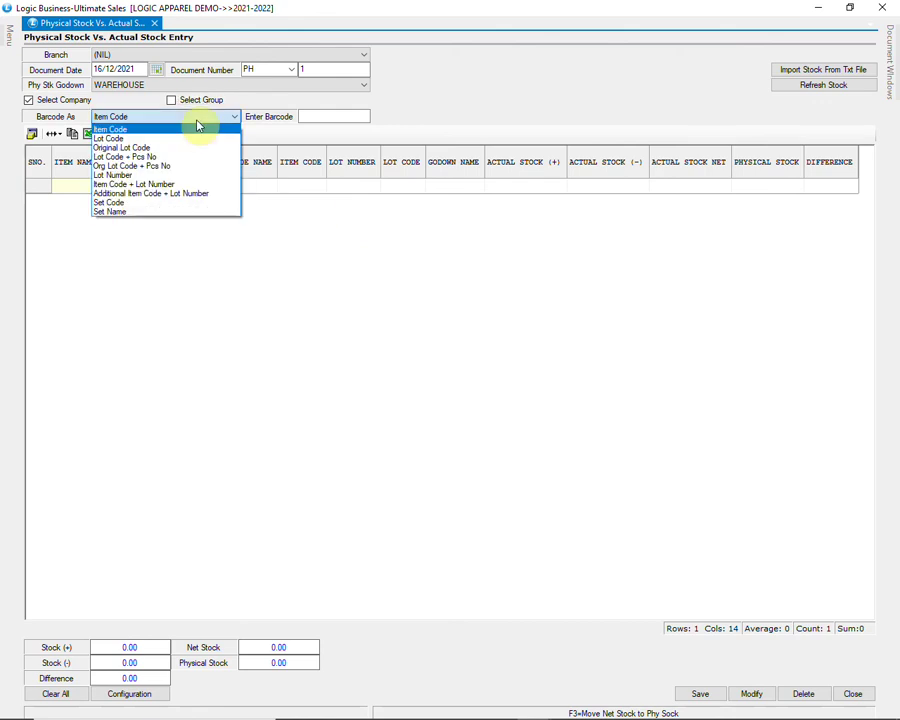
click(198, 125)
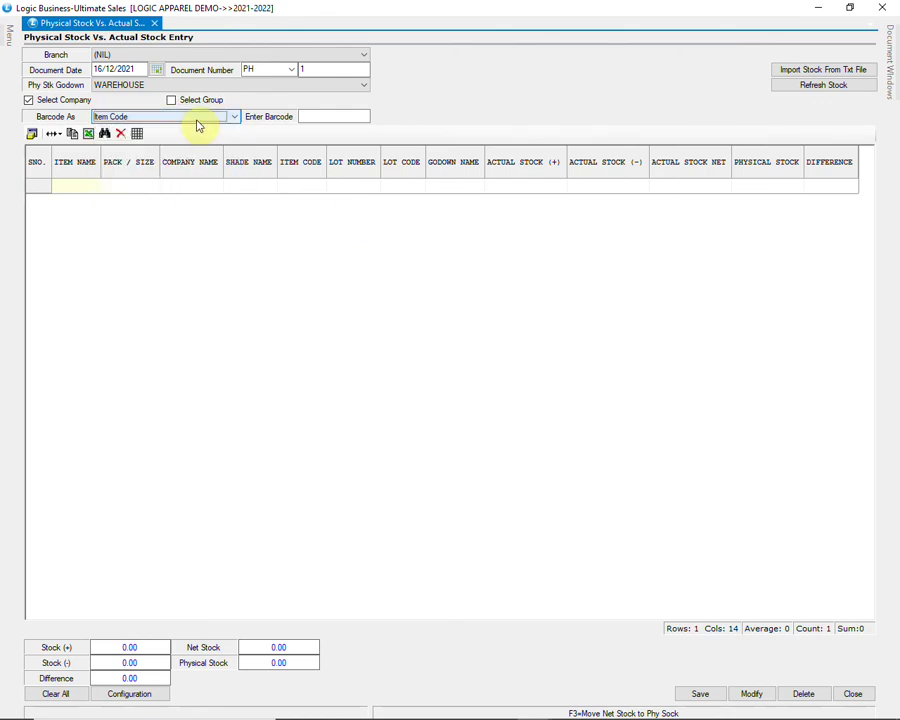
Step: Refresh stock to list WAREHOUSE's ten items with 112.00 actual stock, then check the first item code
click(802, 85)
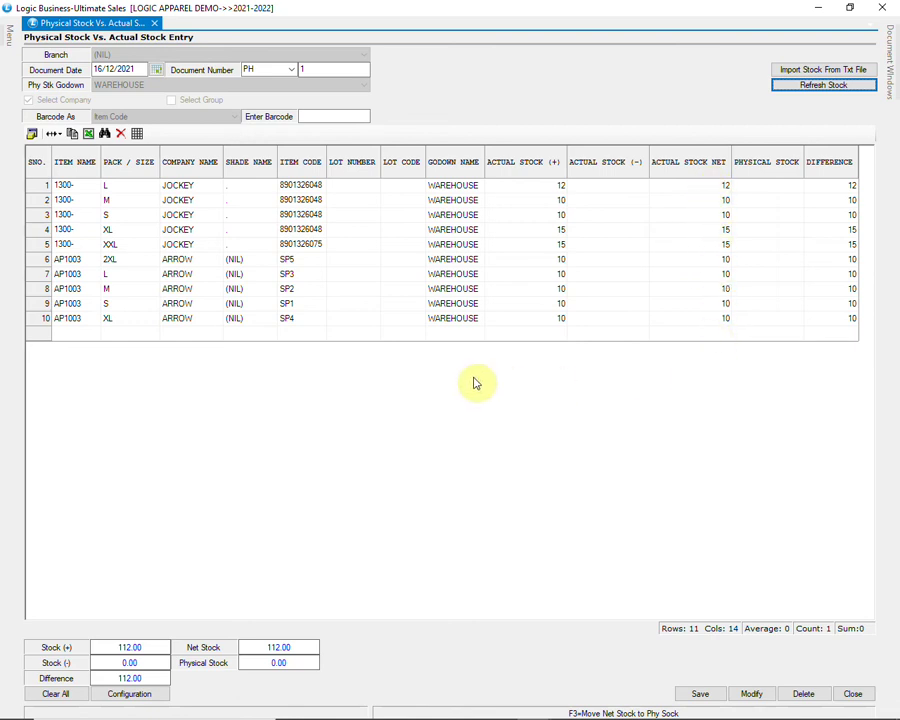
click(318, 185)
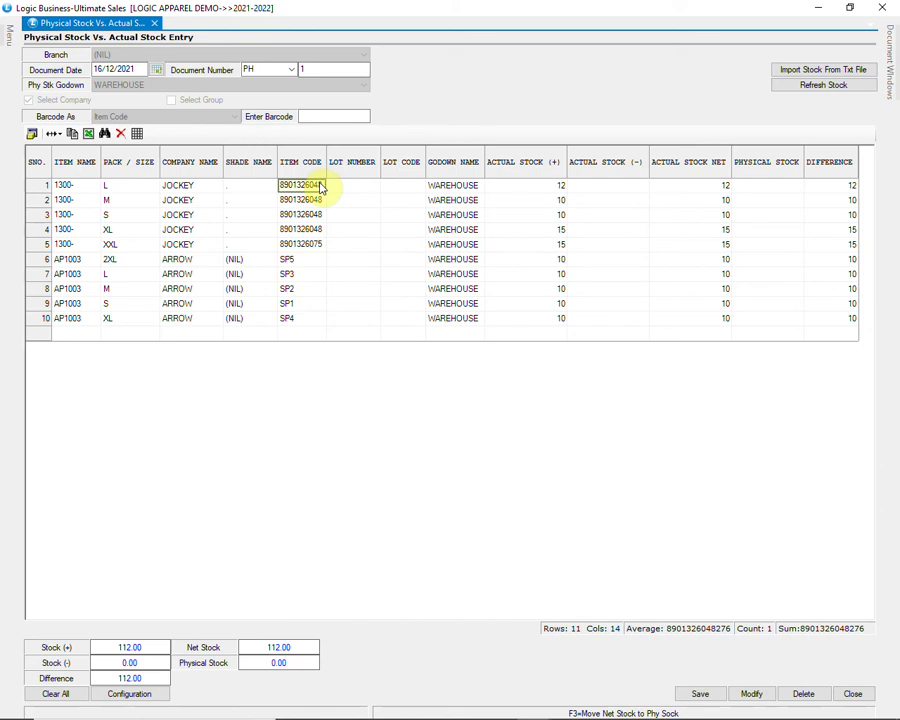
Step: Scan the 1300- L item's barcode 17 times to record its physical count
click(306, 117)
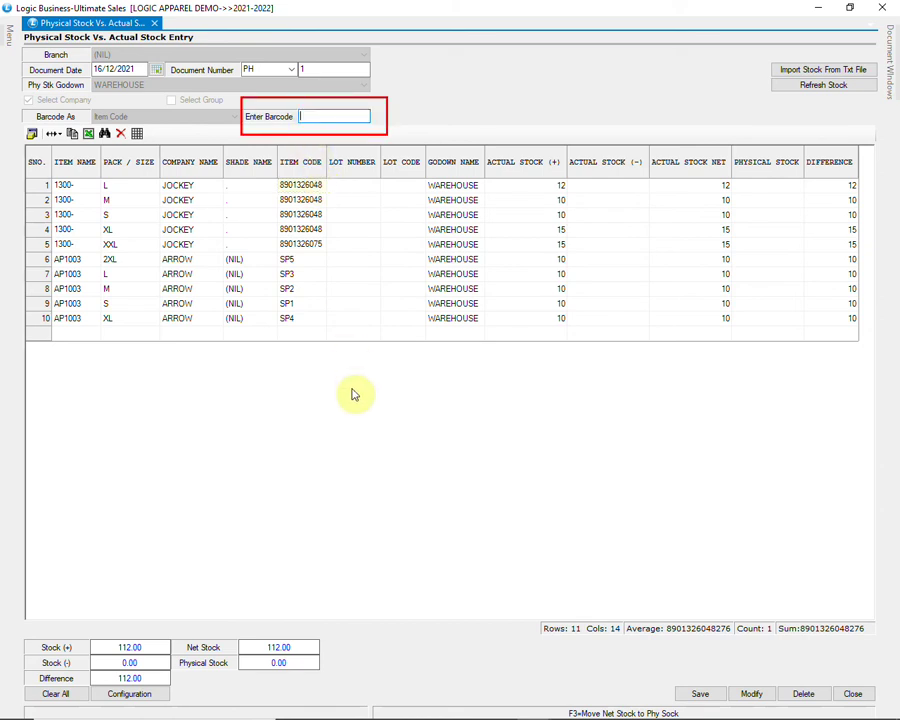
key(ctrl+v)
key(Return)
key(ctrl+v)
key(Return)
key(ctrl+v)
key(Return)
key(ctrl+v)
key(Return)
key(ctrl+v)
key(Return)
key(ctrl+v)
key(Return)
key(ctrl+v)
key(Return)
key(ctrl+v)
key(Return)
key(ctrl+v)
key(Return)
key(ctrl+v)
key(Return)
key(ctrl+v)
key(Return)
key(ctrl+v)
key(Return)
key(ctrl+v)
key(Return)
key(ctrl+v)
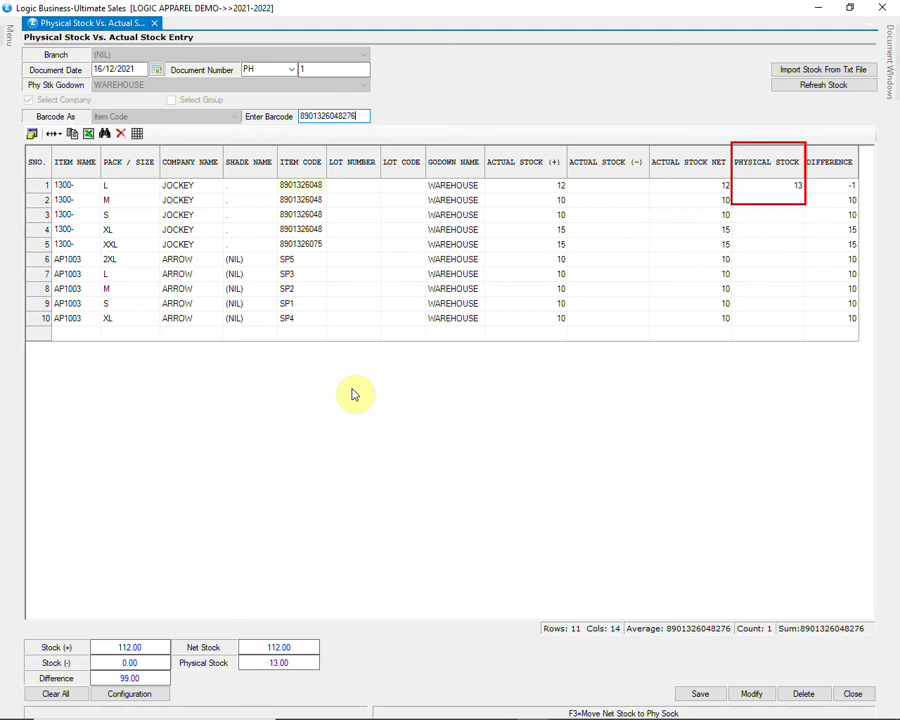
key(Return)
key(ctrl+v)
key(Return)
key(ctrl+v)
key(Return)
key(ctrl+v)
key(Return)
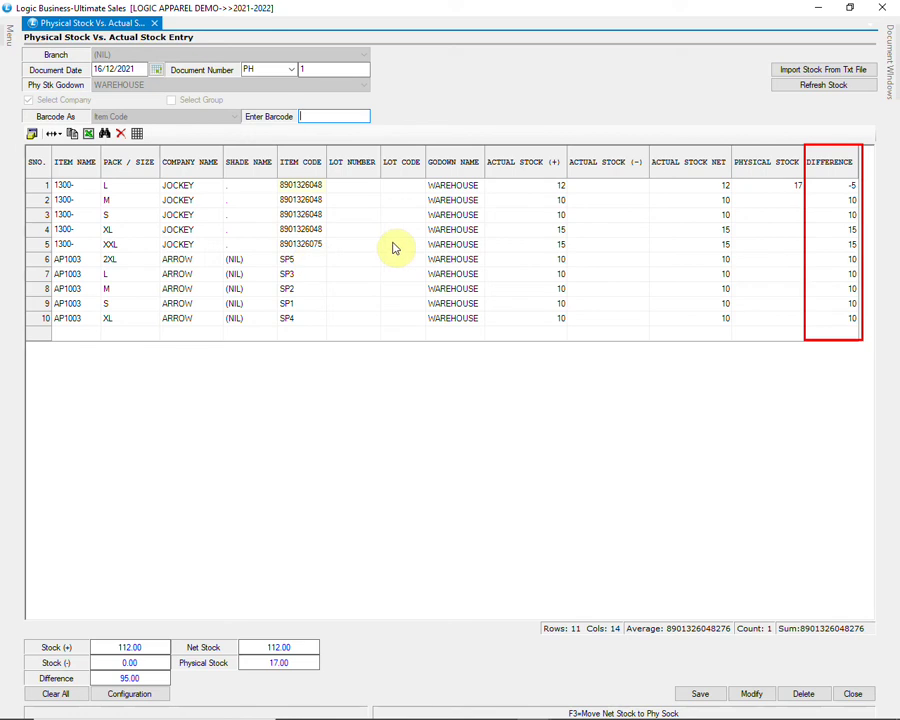
click(316, 216)
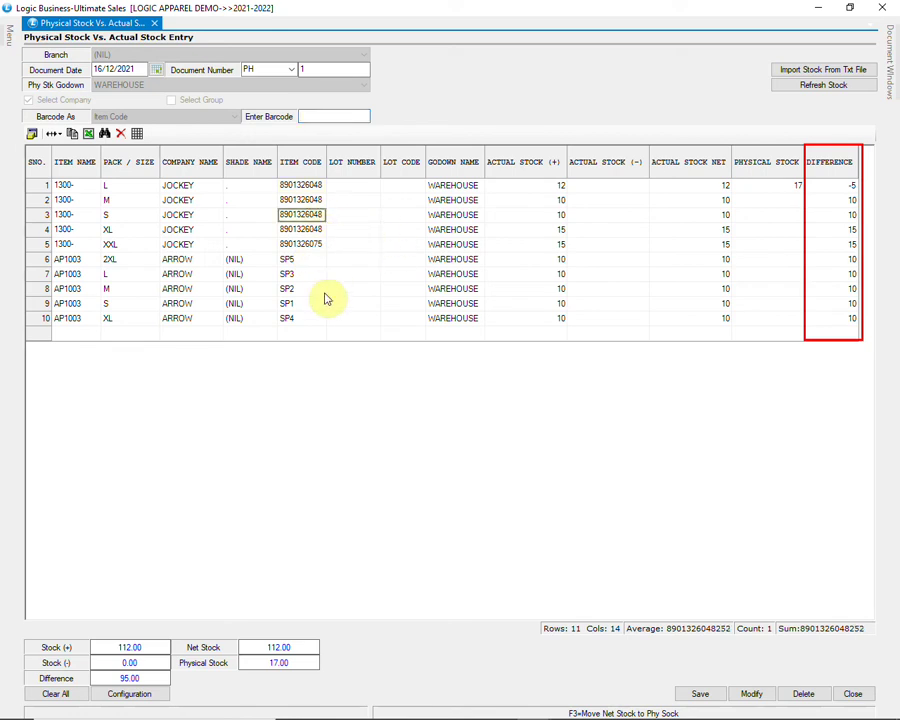
click(333, 116)
text(8901326048252)
key(Return)
text(8901326048252)
key(Return)
text(8901326048252)
key(Return)
text(8901326048252)
key(Return)
text(8901326048252)
key(Return)
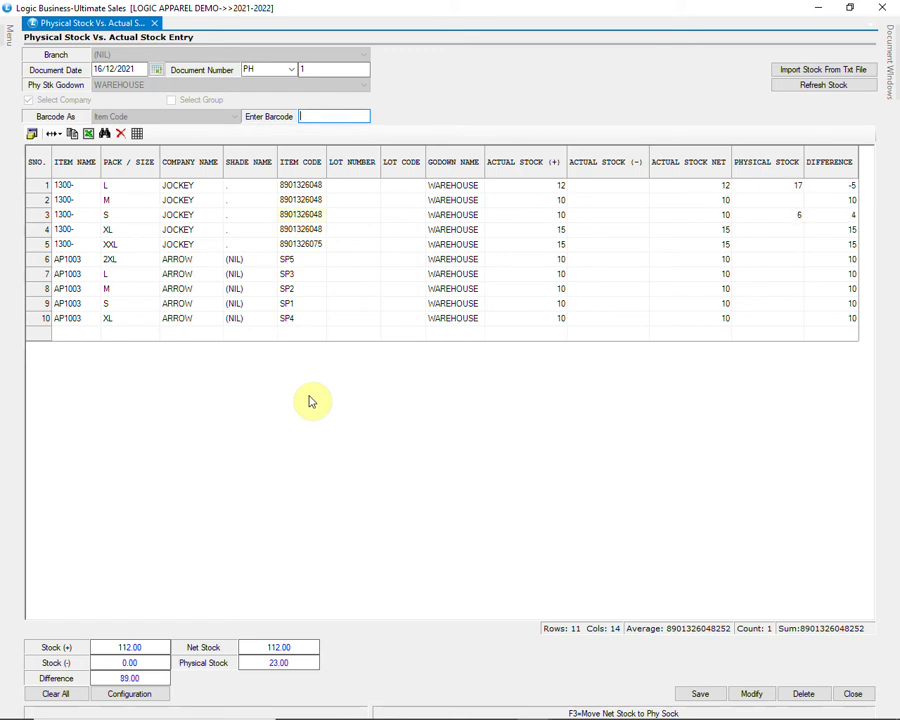
text(8901326048252)
key(Return)
text(8901326048252)
key(Return)
text(8901326048252)
key(Return)
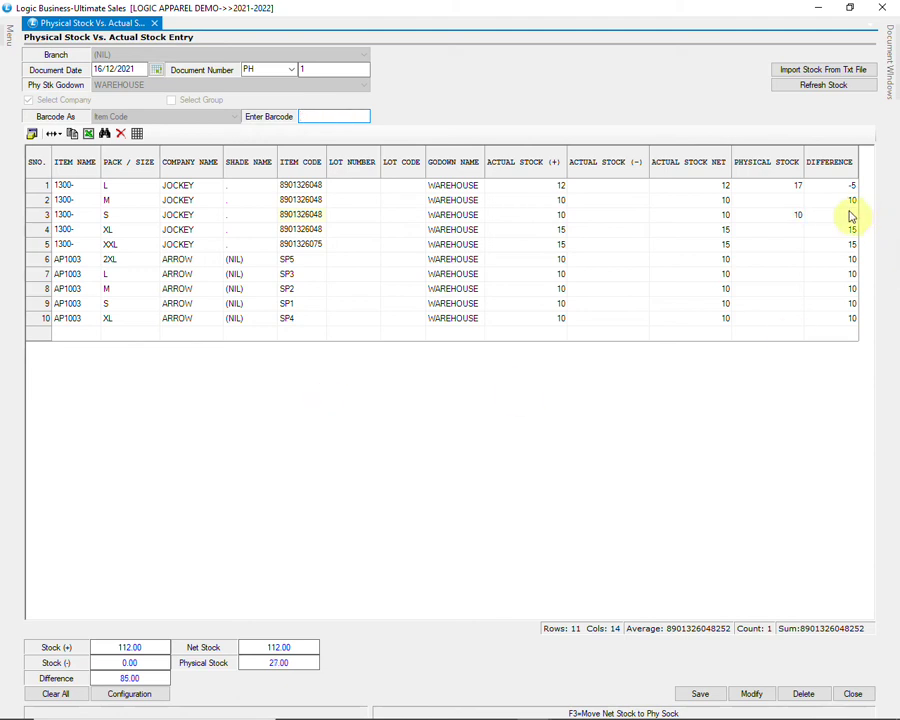
click(826, 215)
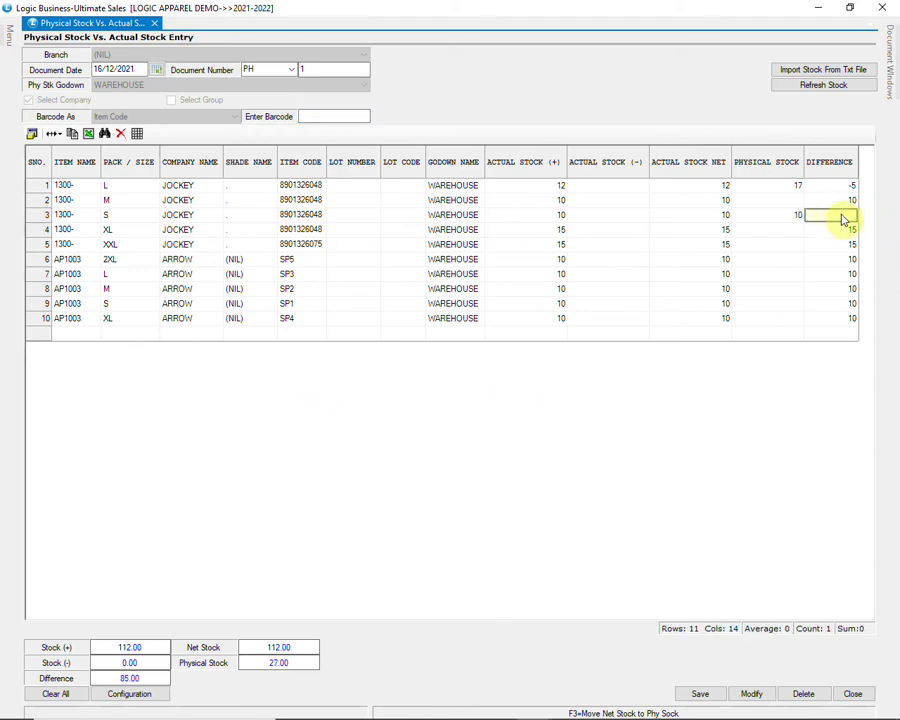
click(848, 188)
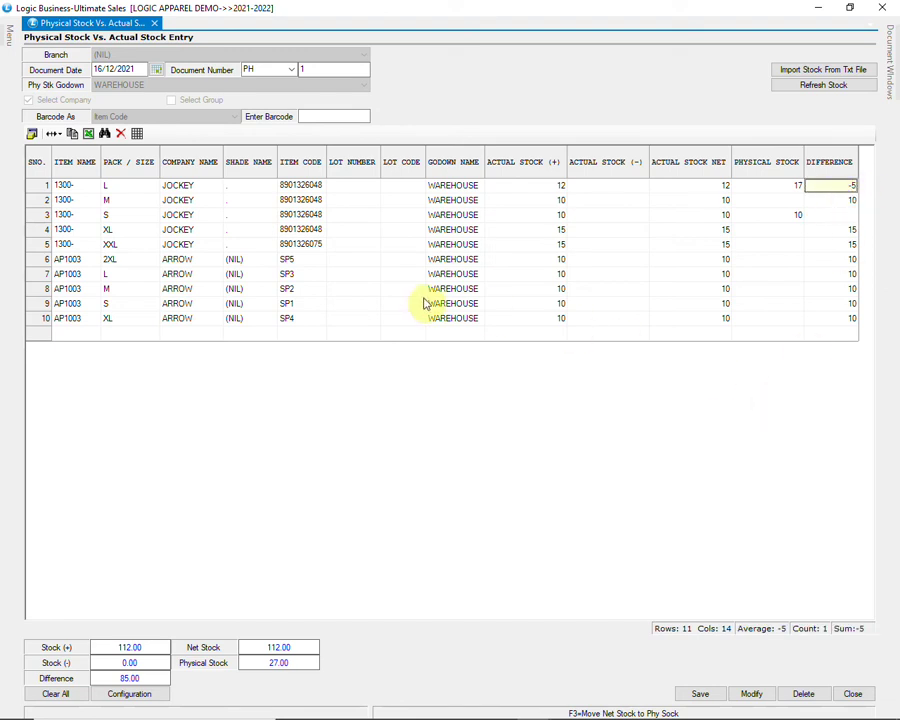
Step: Enter item code SP2 repeatedly to count the row 8 item
click(304, 289)
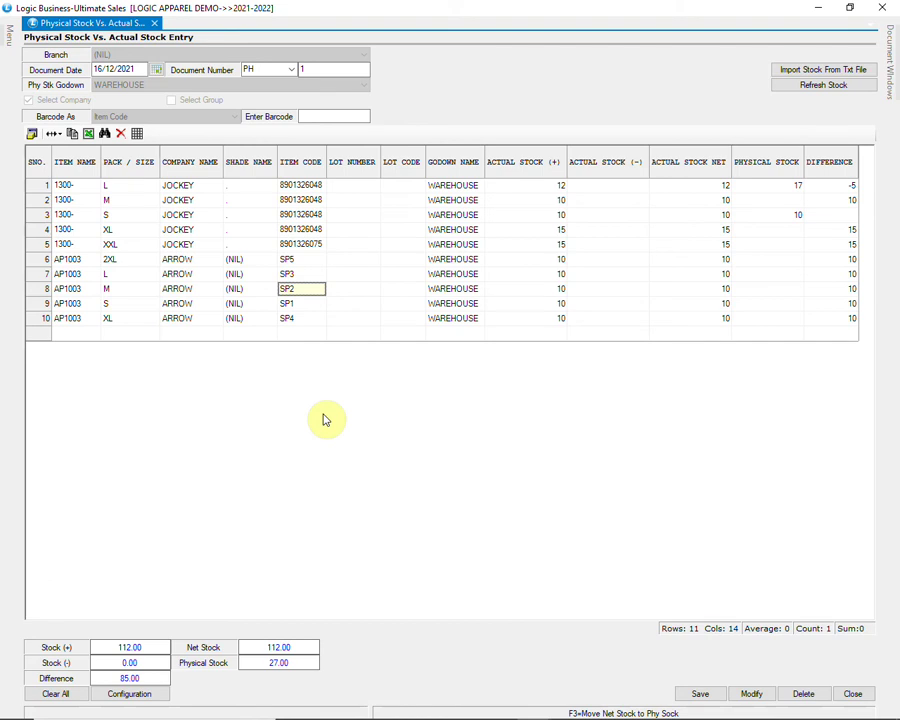
click(323, 116)
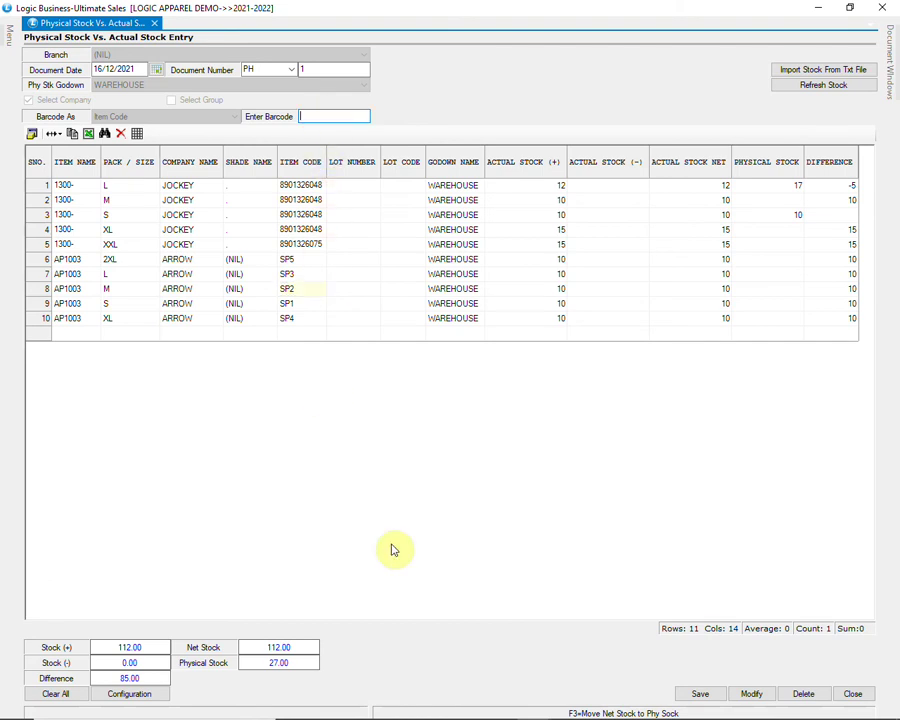
text(SP2)
key(Return)
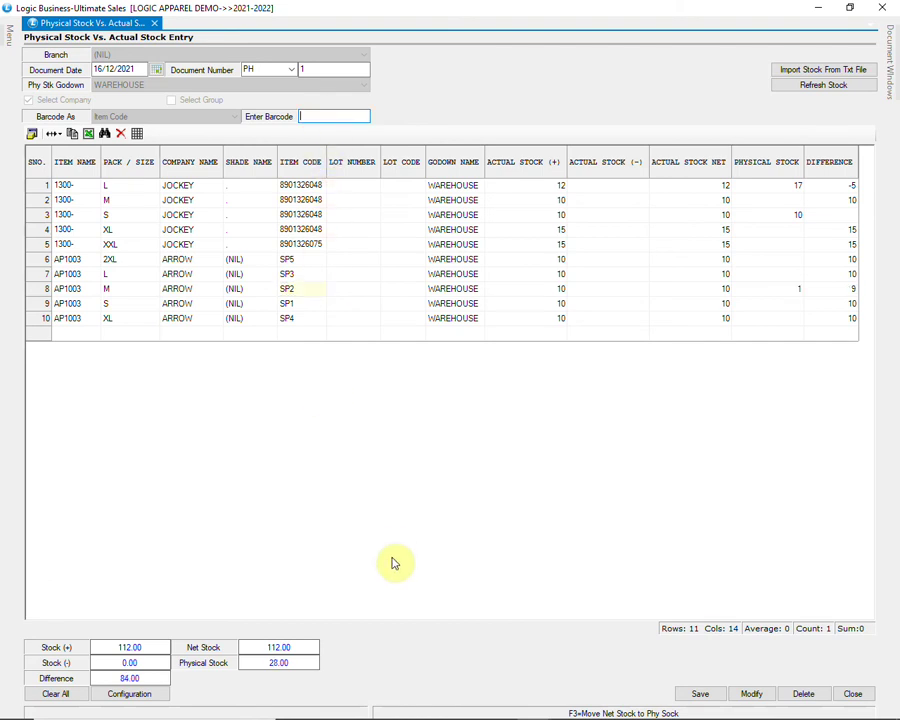
key(Return)
text(SP2)
key(Return)
text(SP2)
key(Return)
text(SP2)
key(Return)
text(SP2)
key(Return)
text(SP2)
key(Return)
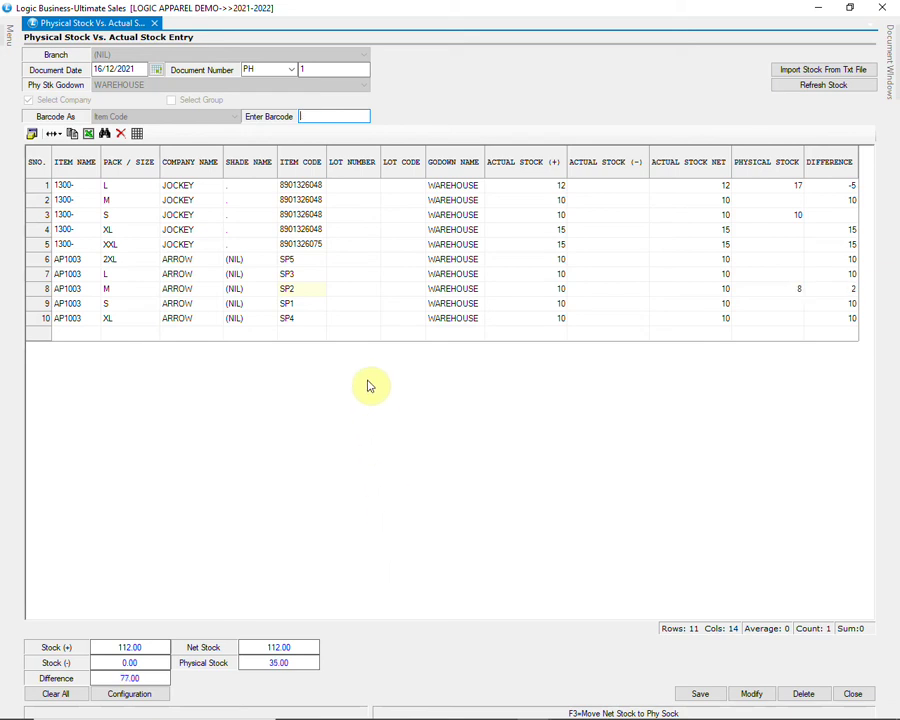
key(Return)
text(SP2)
key(Return)
text(SP2)
key(Return)
text(SP2)
key(Return)
text(SP2)
key(Return)
text(SP2)
key(Return)
click(836, 289)
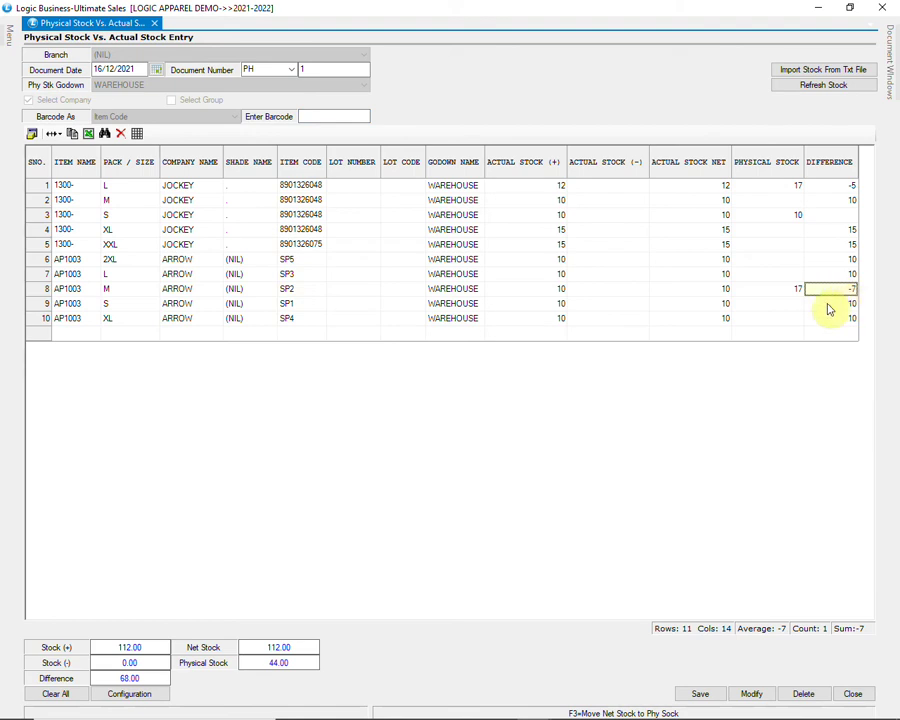
Step: Save the stock verification entry with 50.00 physical against 112.00 actual stock
click(283, 320)
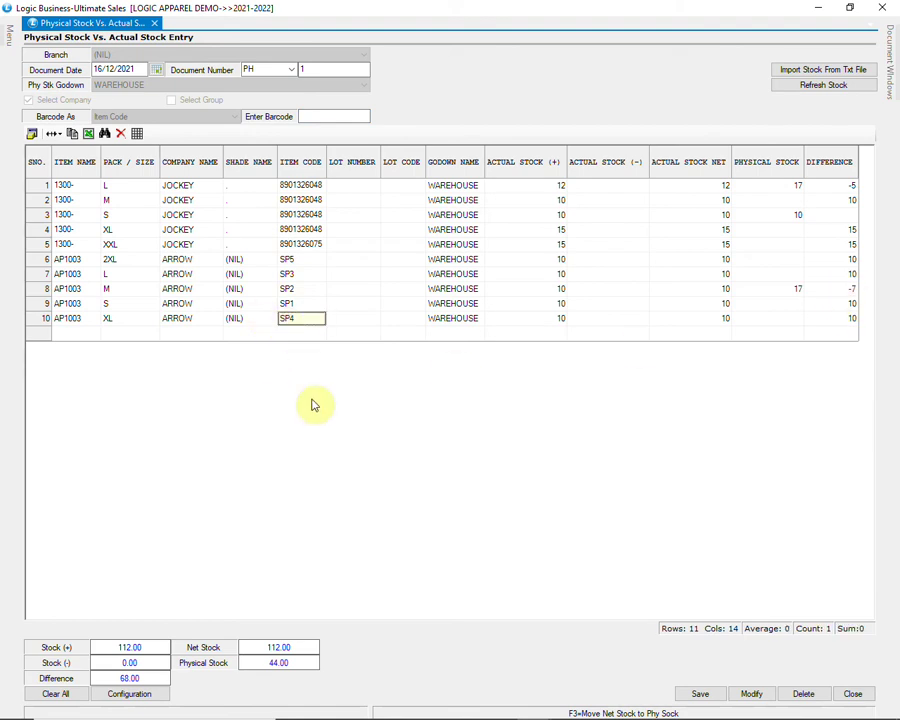
click(336, 116)
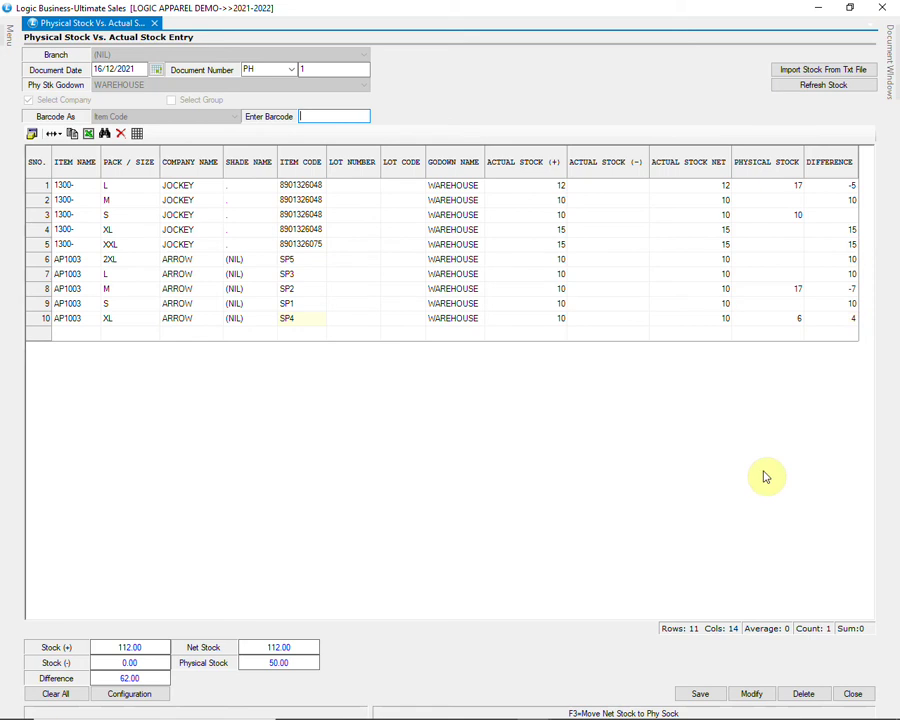
click(700, 694)
click(423, 414)
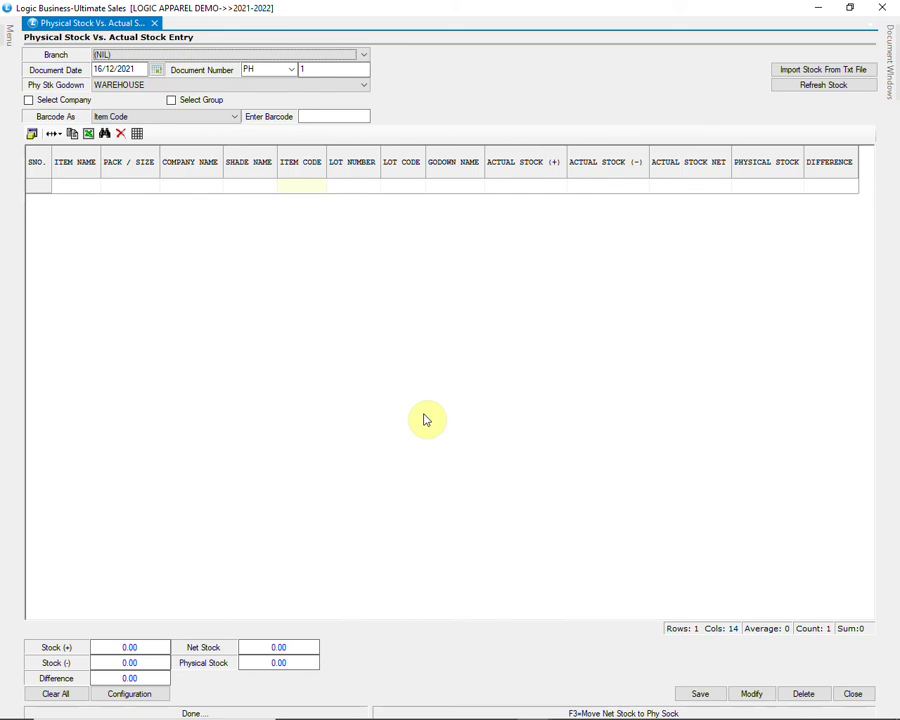
Step: Close the physical stock entry form and open the doc-wise Physical vs Actual Stock report
click(852, 694)
mouse_move(5, 122)
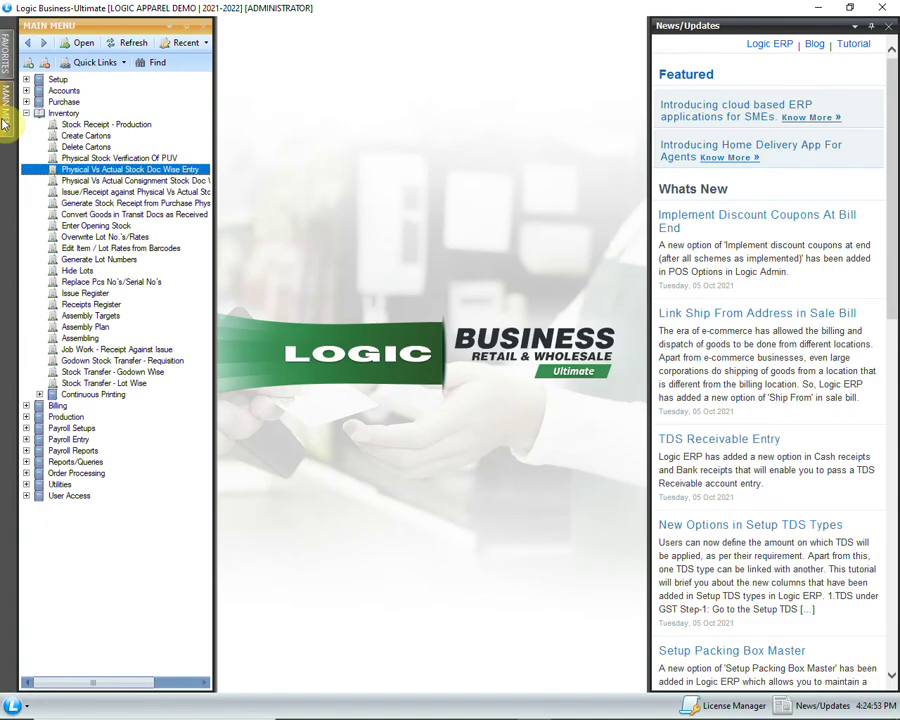
click(27, 462)
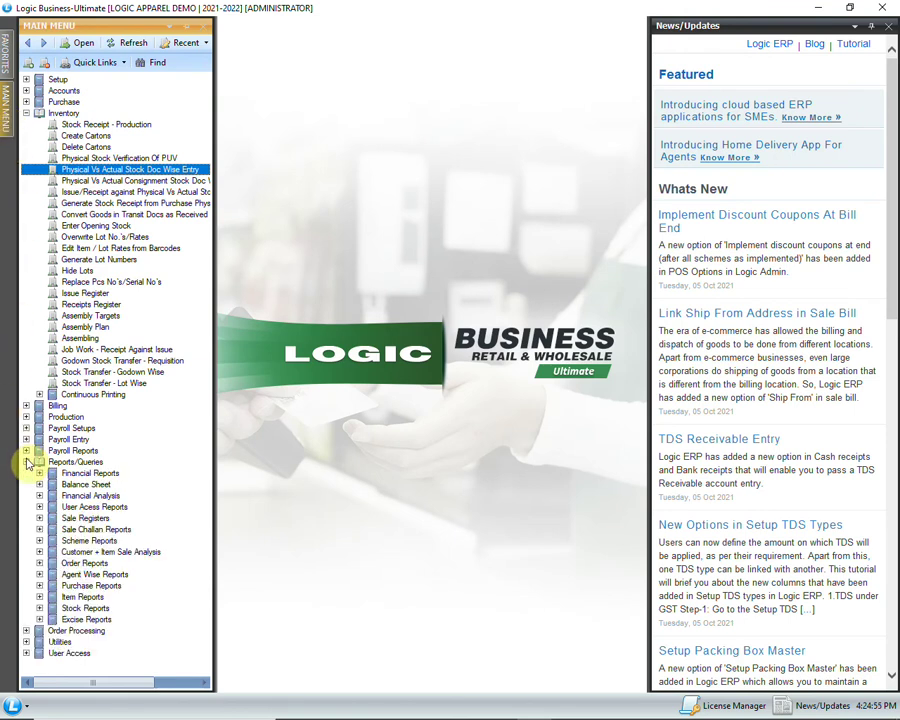
click(39, 608)
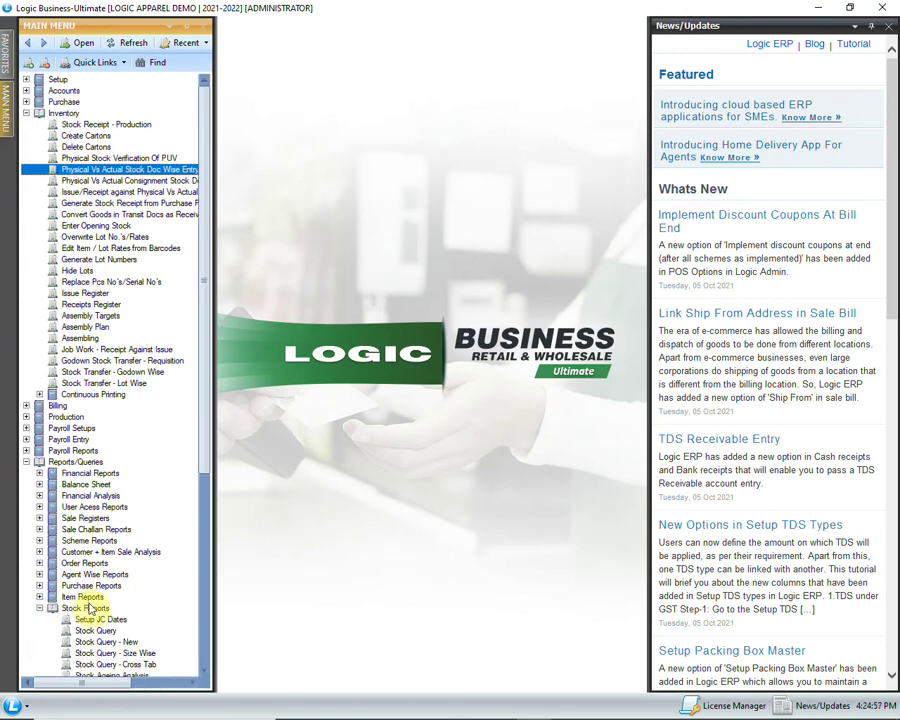
scroll(88, 606, down, 9)
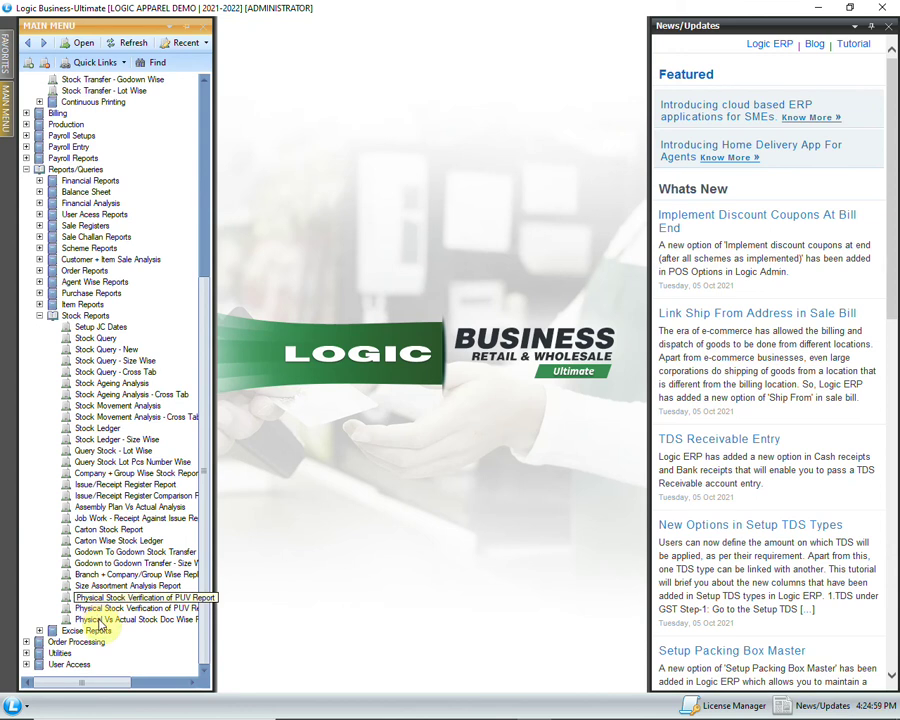
click(115, 620)
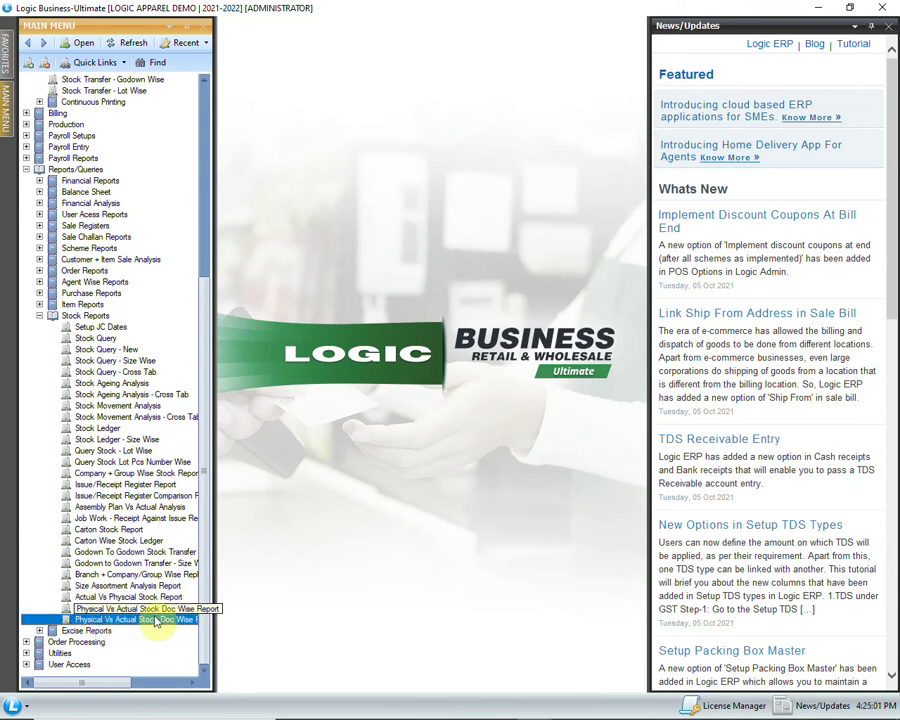
double_click(157, 621)
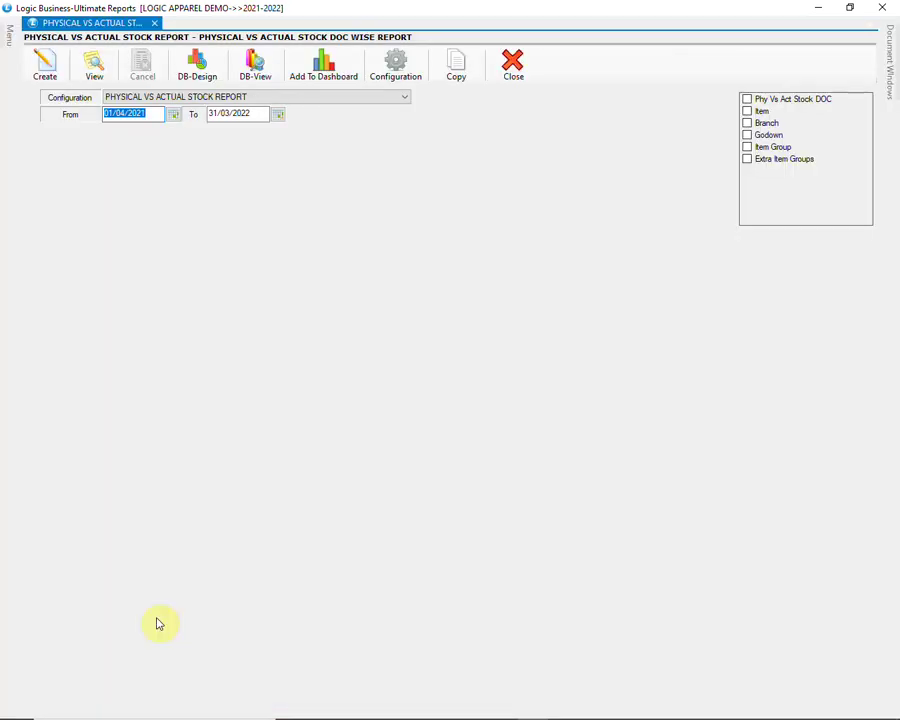
Step: Filter the report to document PH1, generate it, and close the preview
click(746, 99)
click(621, 266)
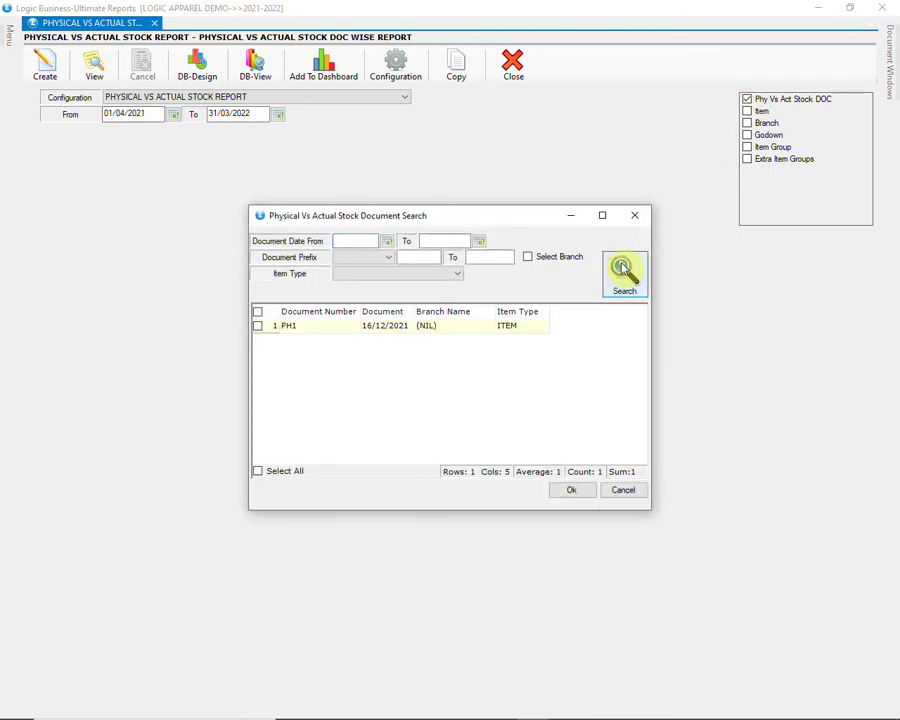
click(259, 328)
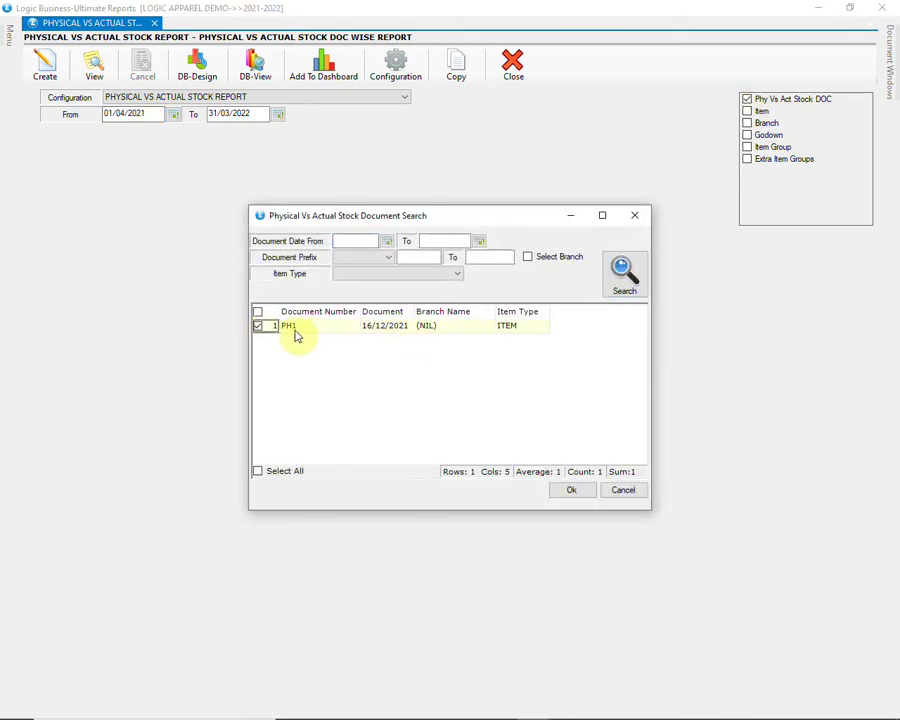
click(571, 490)
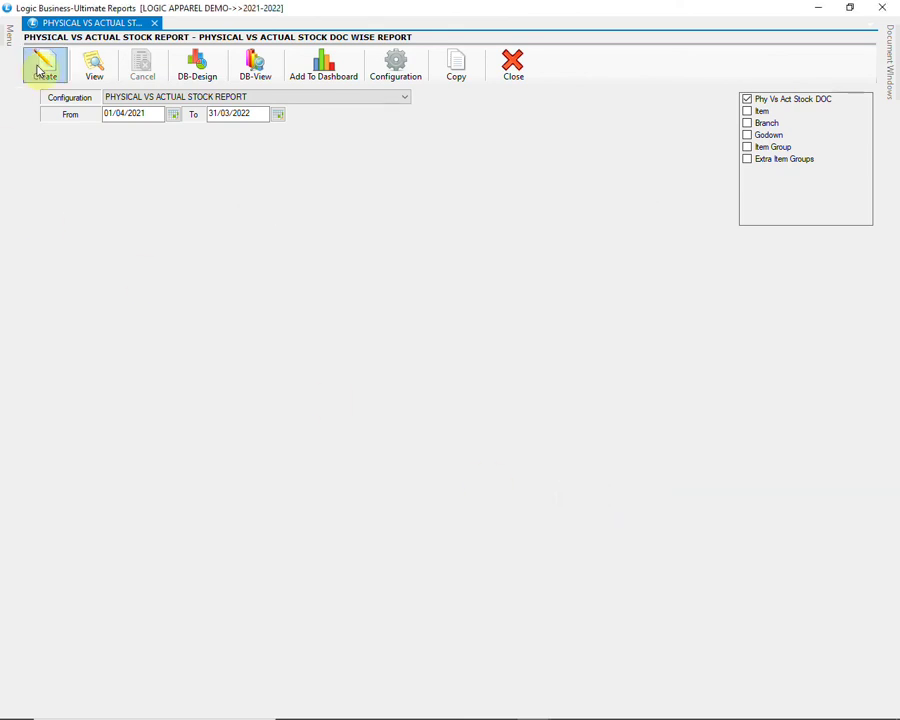
click(44, 64)
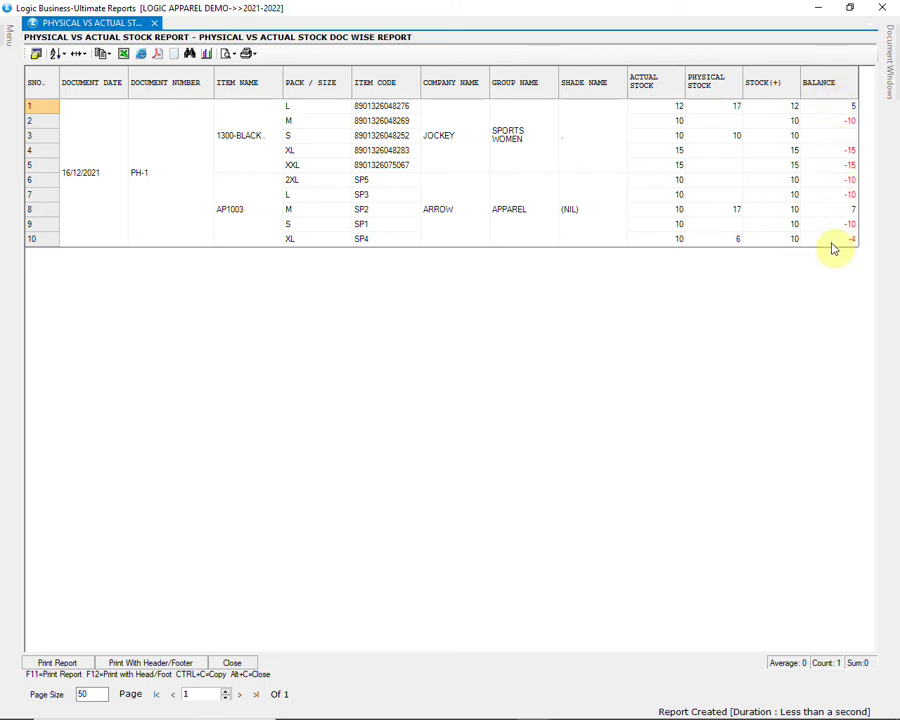
click(882, 8)
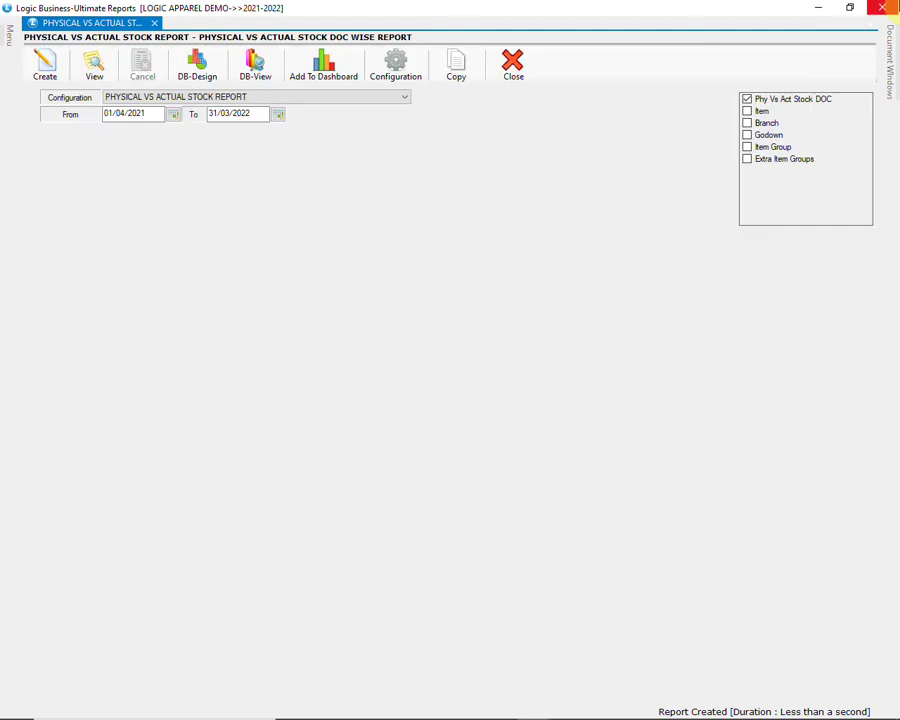
Step: Open the Stock Query and filter it to the WAREHOUSE godown
click(882, 8)
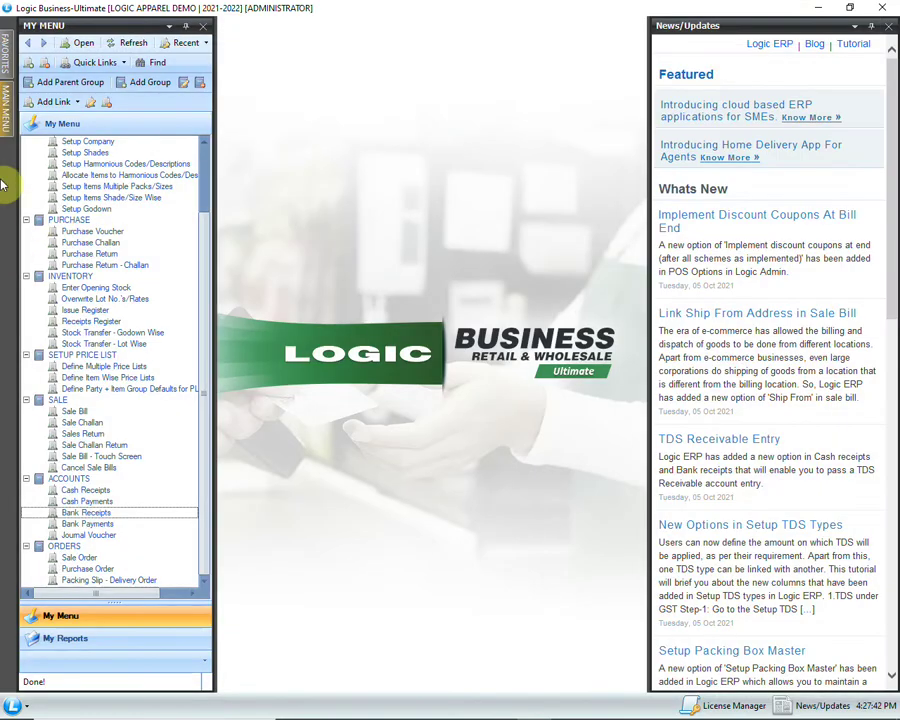
mouse_move(5, 122)
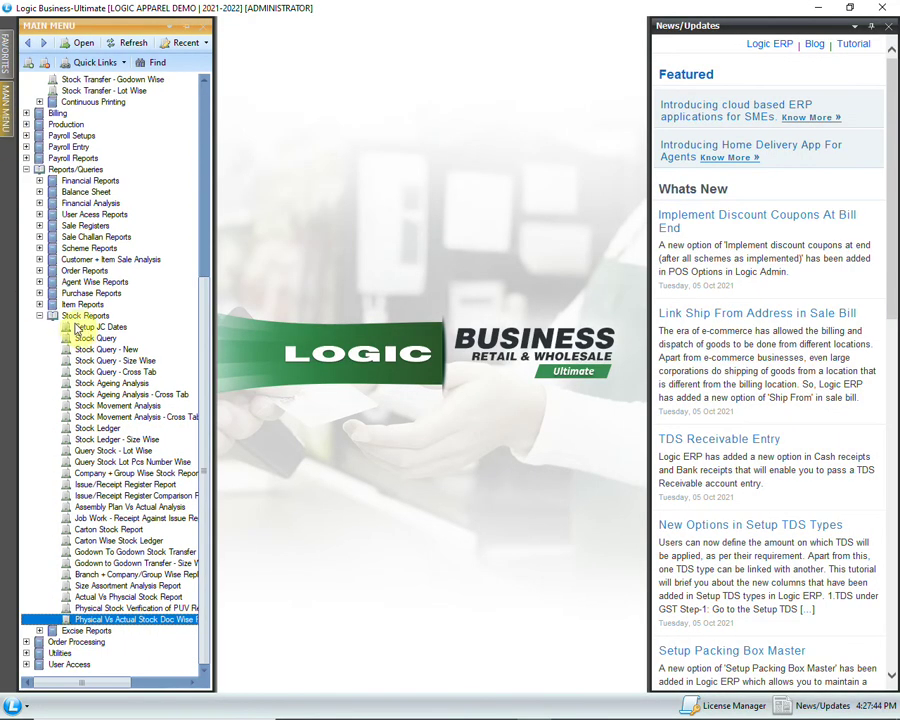
double_click(100, 338)
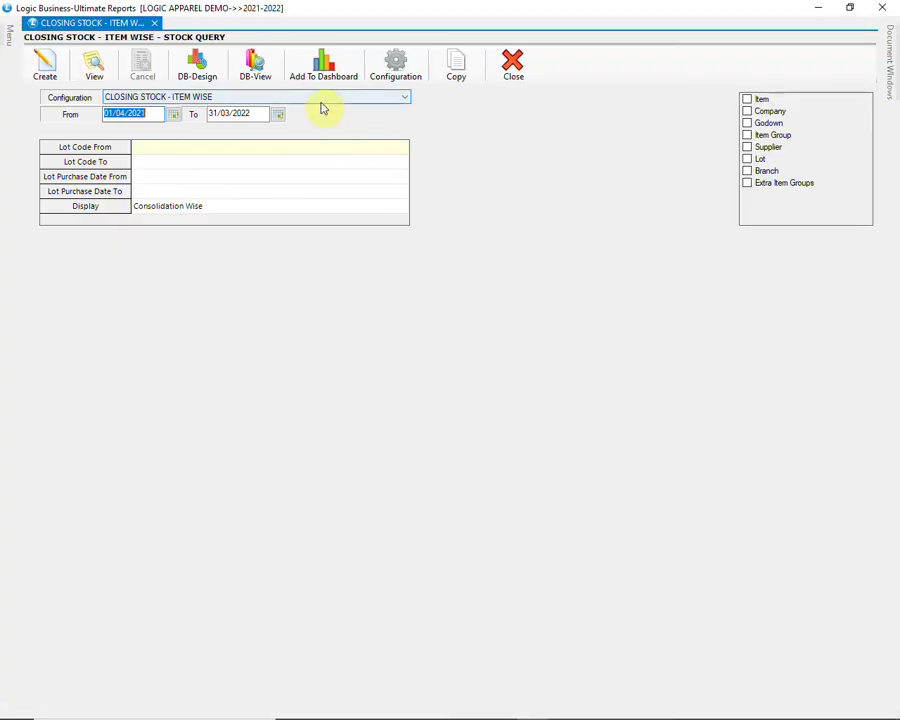
click(748, 125)
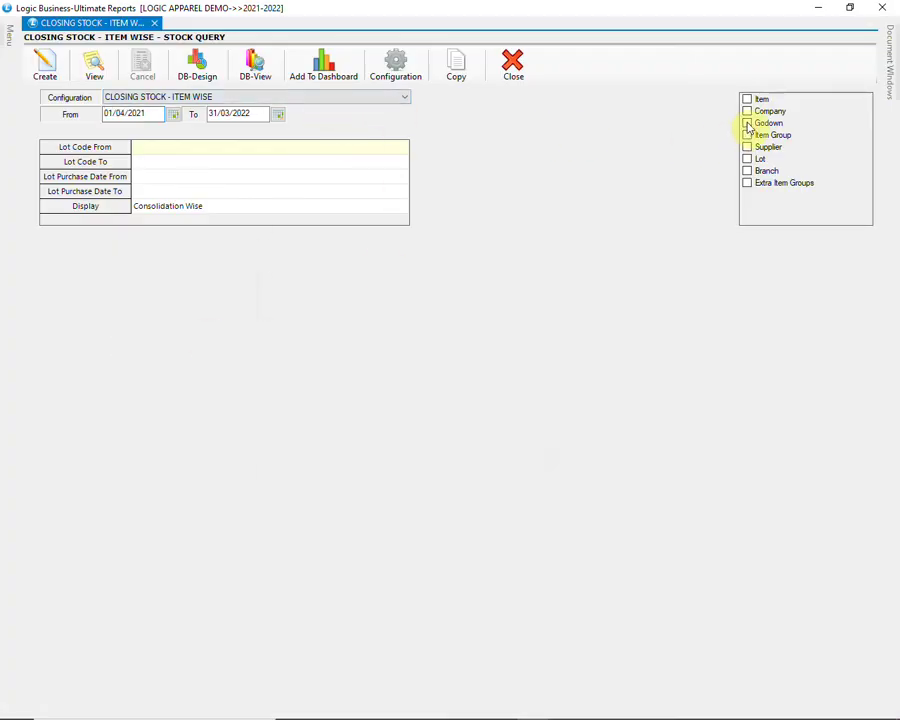
click(261, 397)
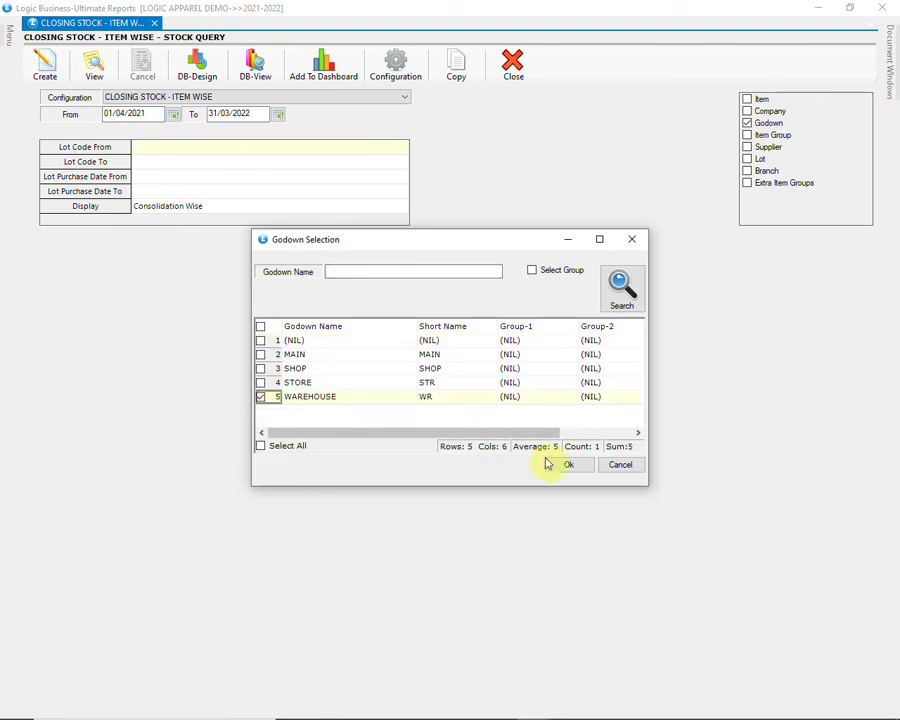
click(568, 464)
Step: Add companies ARROW and JOCKEY, generate the closing stock totalling 112, then close it
click(747, 112)
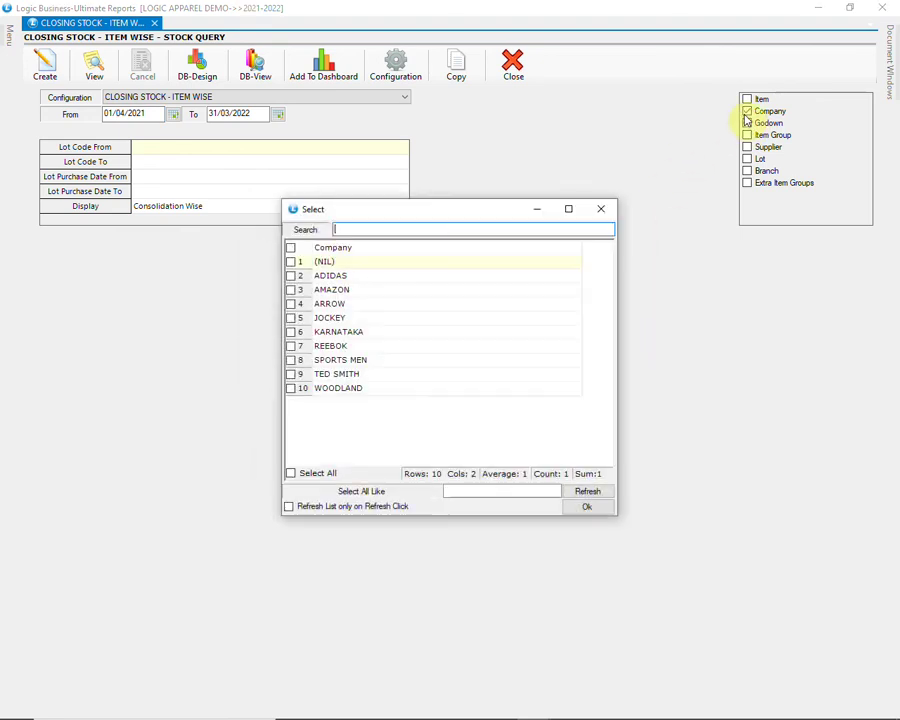
click(291, 304)
click(291, 318)
click(572, 509)
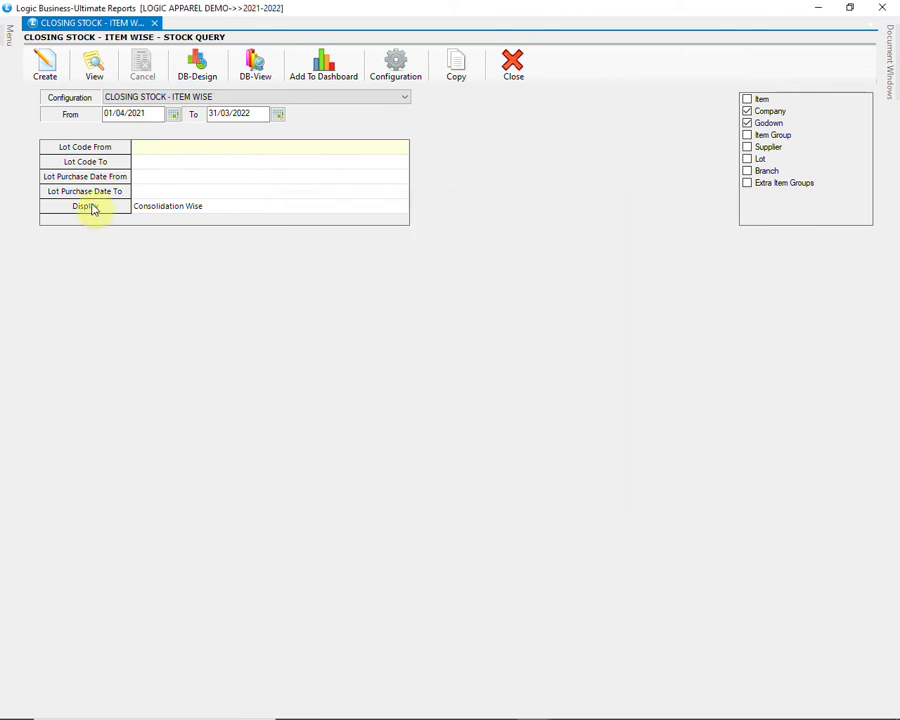
click(44, 66)
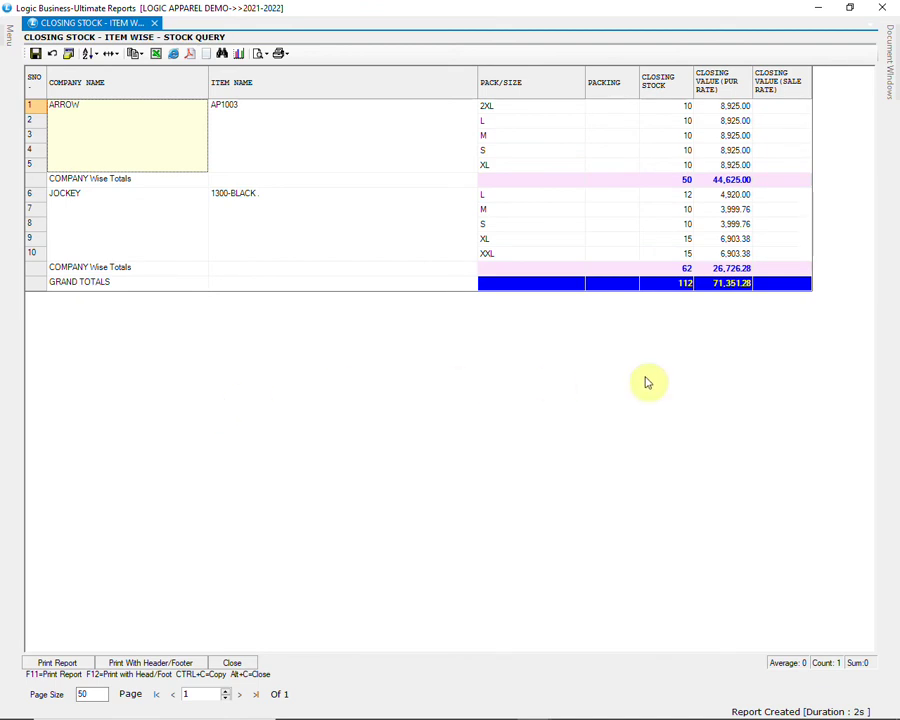
click(657, 285)
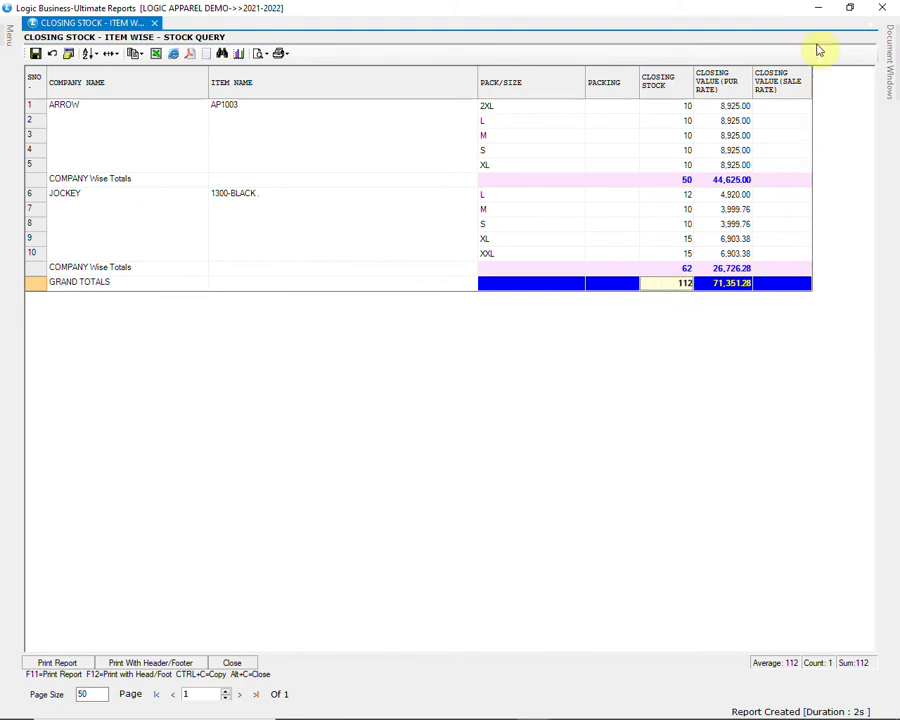
click(818, 7)
click(7, 105)
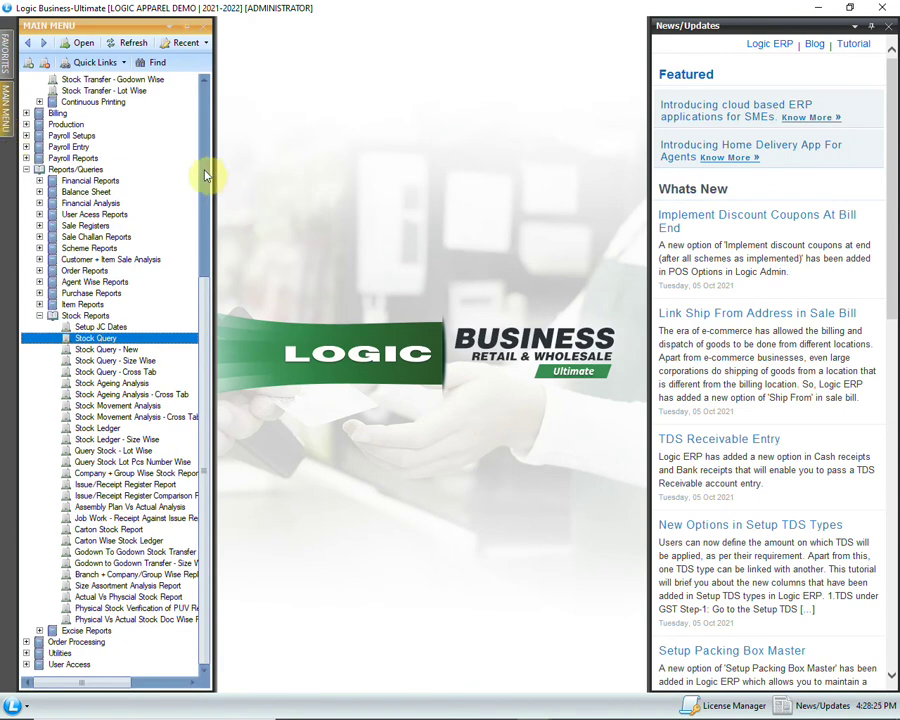
Step: Open the Issue/Receipt against Physical Vs Actual form and load document PH1
scroll(203, 155, up, 8)
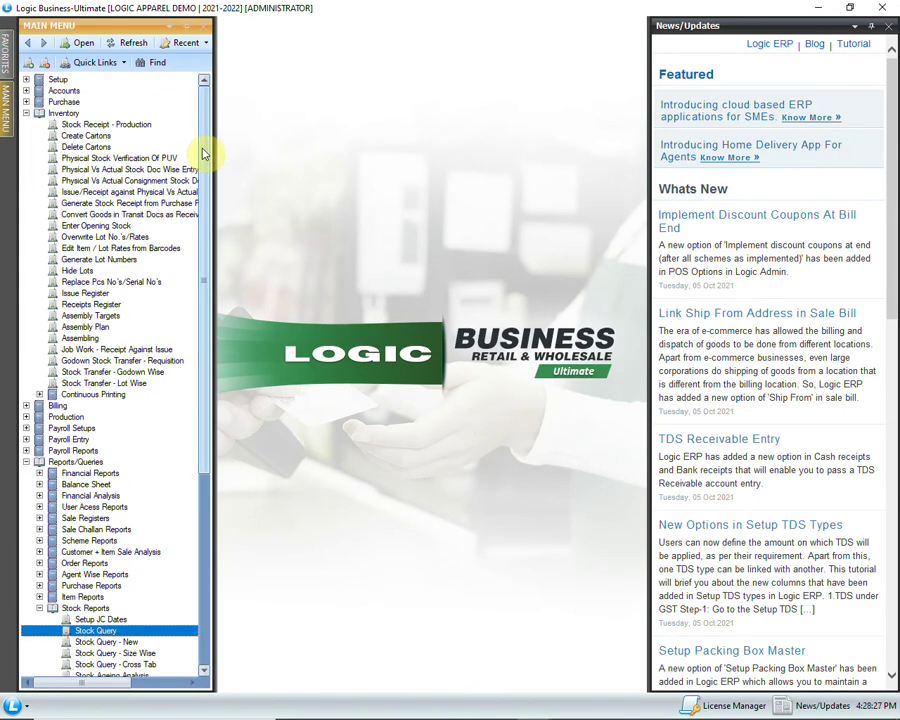
click(128, 192)
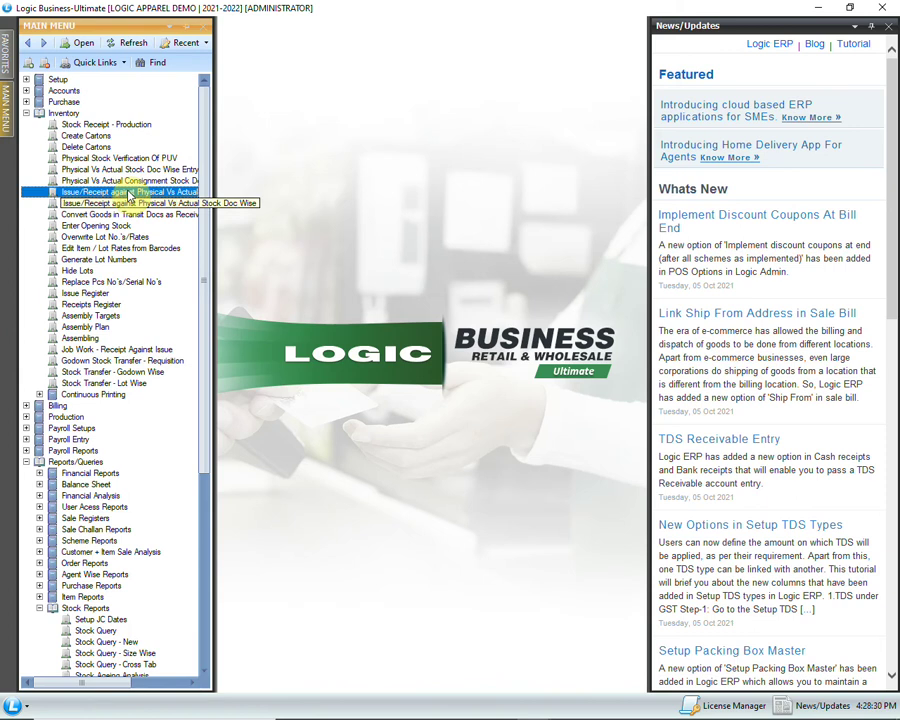
double_click(128, 192)
key(Tab)
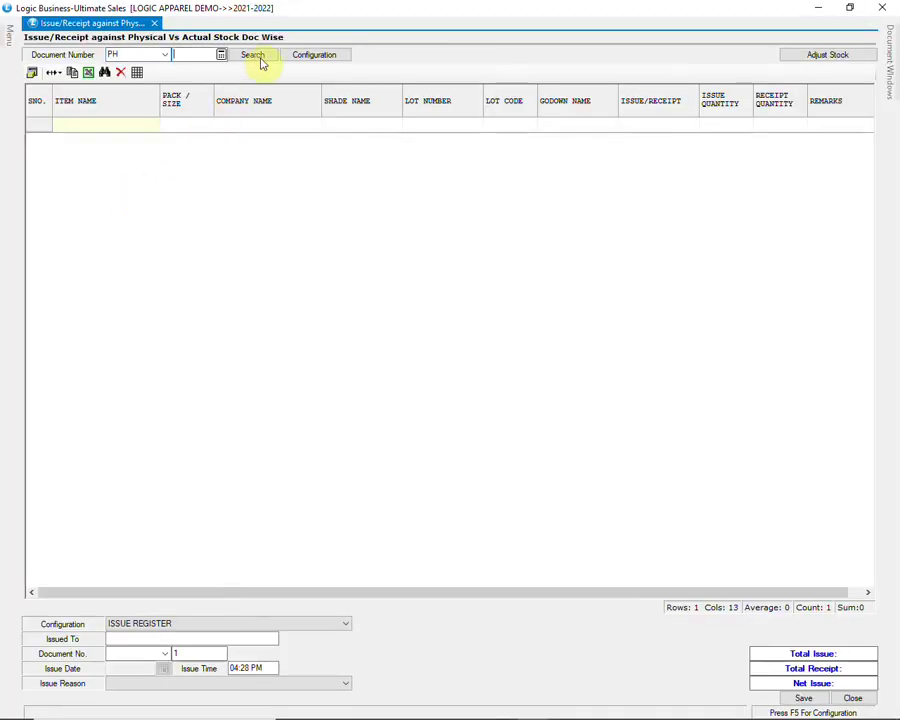
click(256, 56)
click(624, 274)
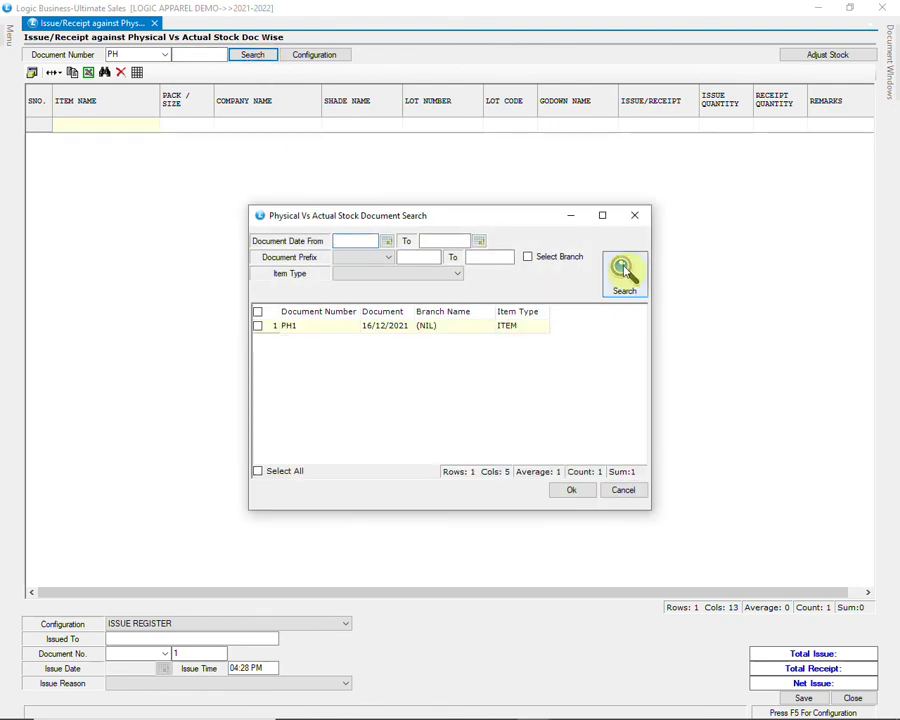
click(258, 326)
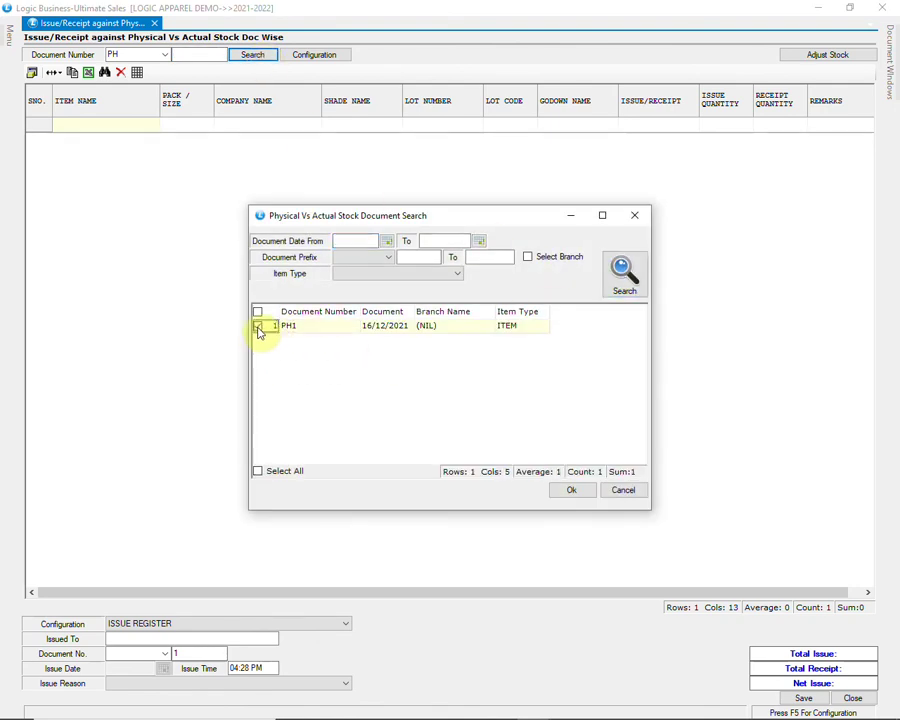
click(568, 489)
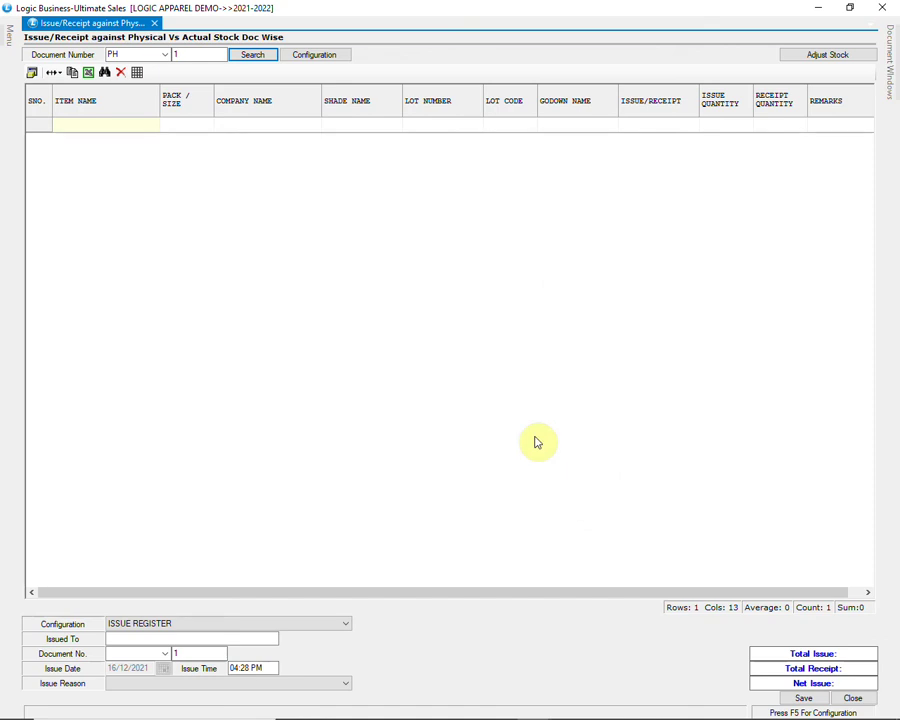
Step: Generate the adjustment lines, set Issued To STOCK, save the issue and close the form
click(800, 57)
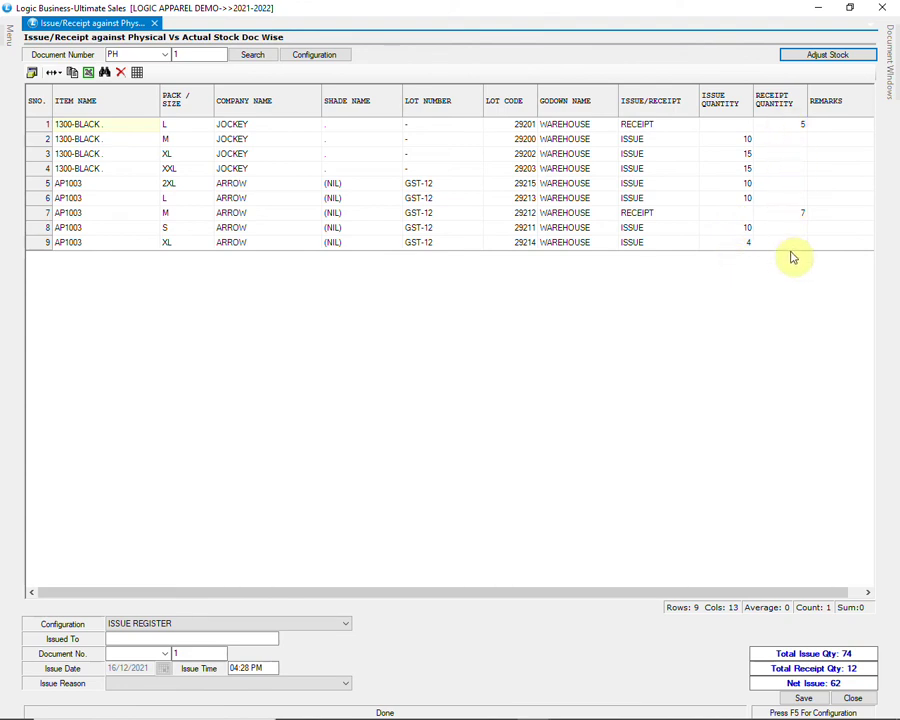
click(200, 638)
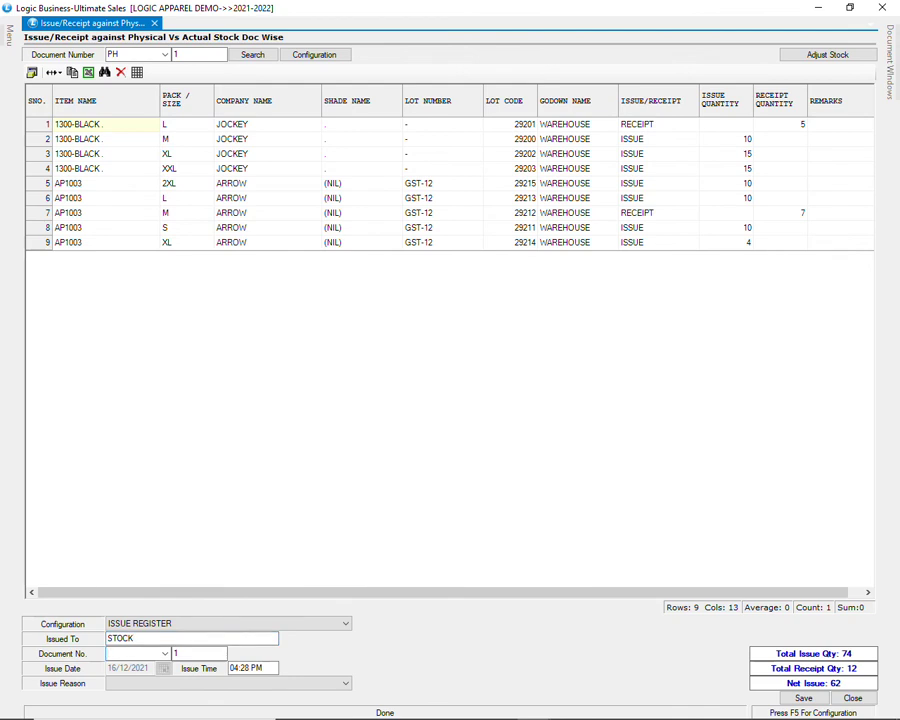
text(st)
key(Tab)
click(801, 697)
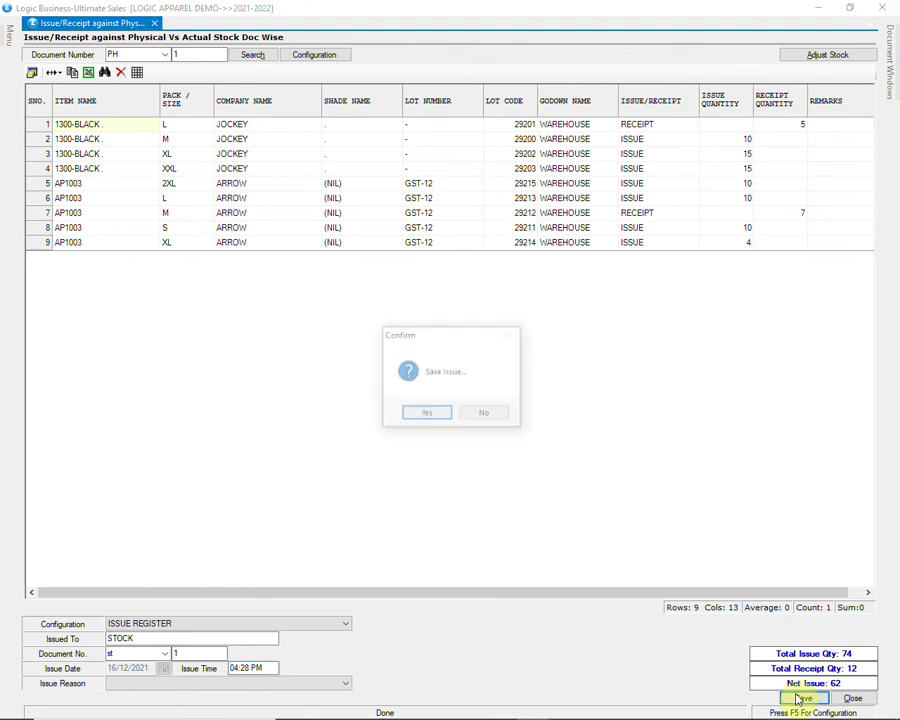
click(420, 418)
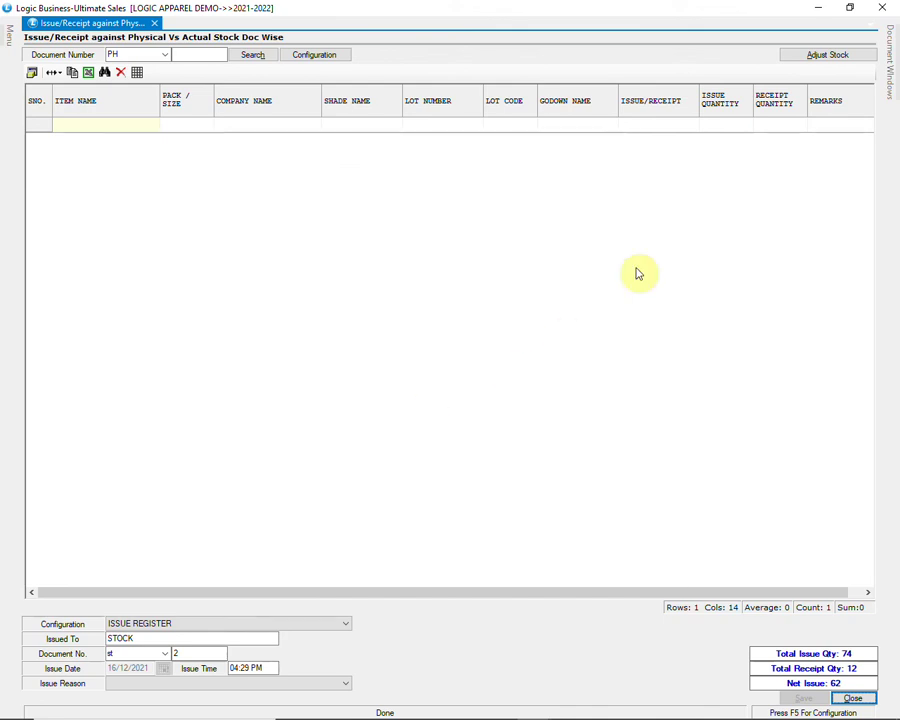
click(877, 7)
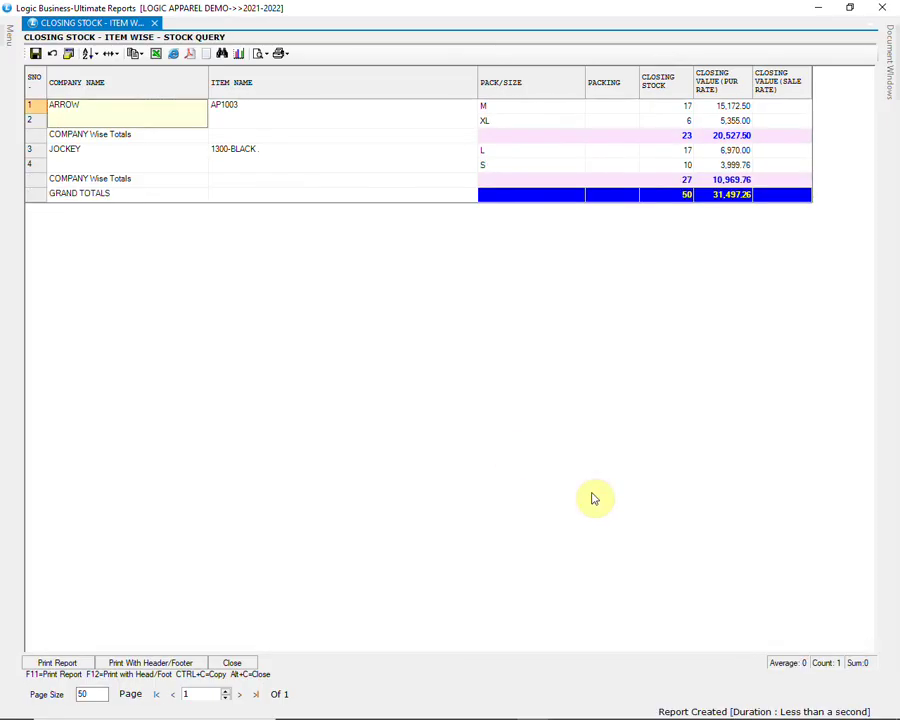
click(683, 195)
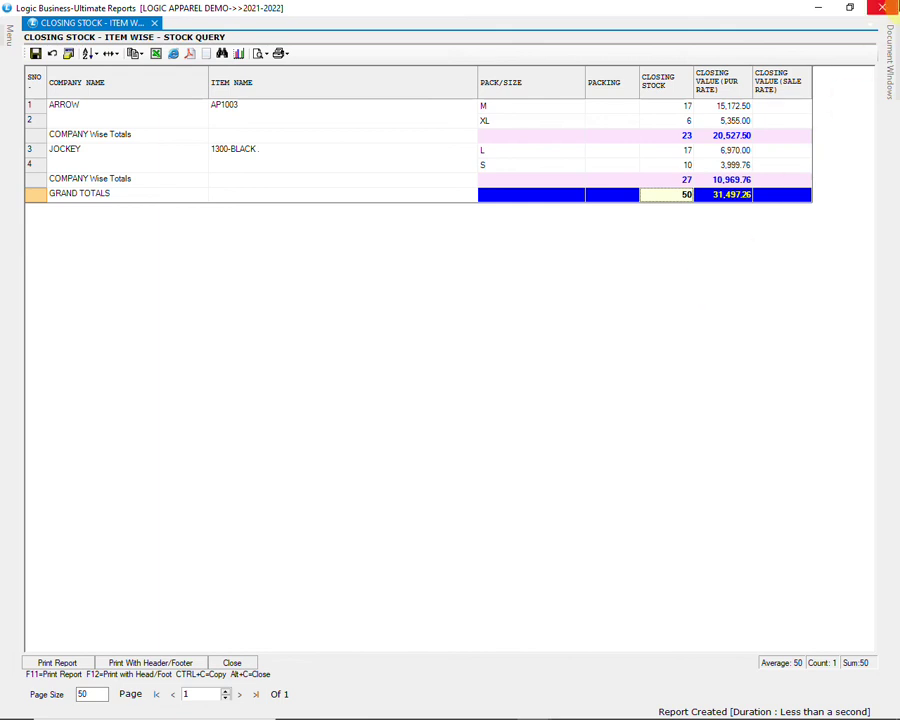
click(882, 8)
click(882, 8)
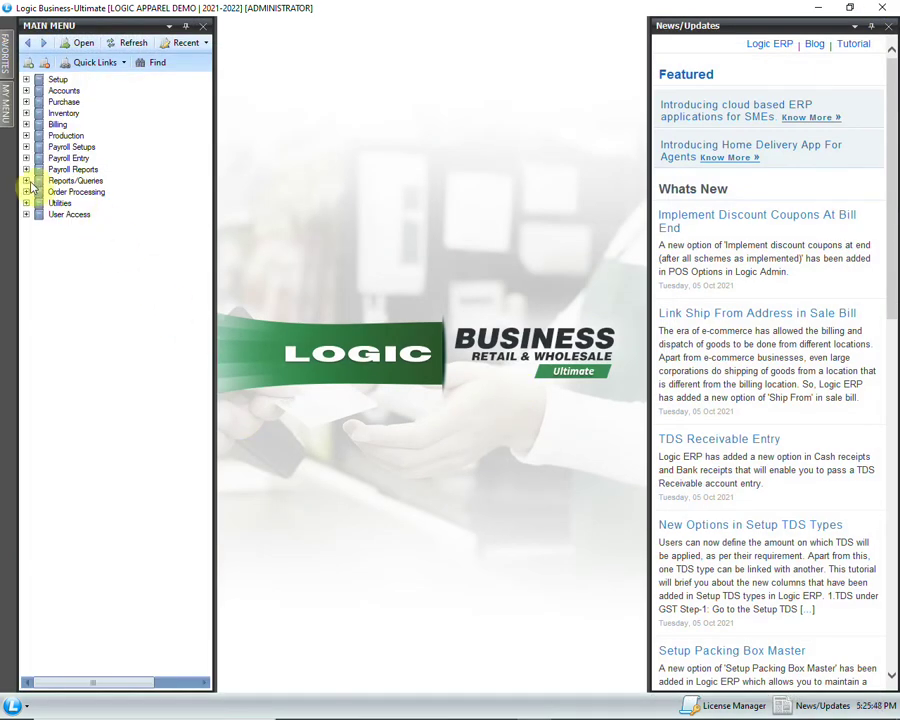
Step: Open the Ledger report from Financial Reports
click(27, 181)
click(39, 192)
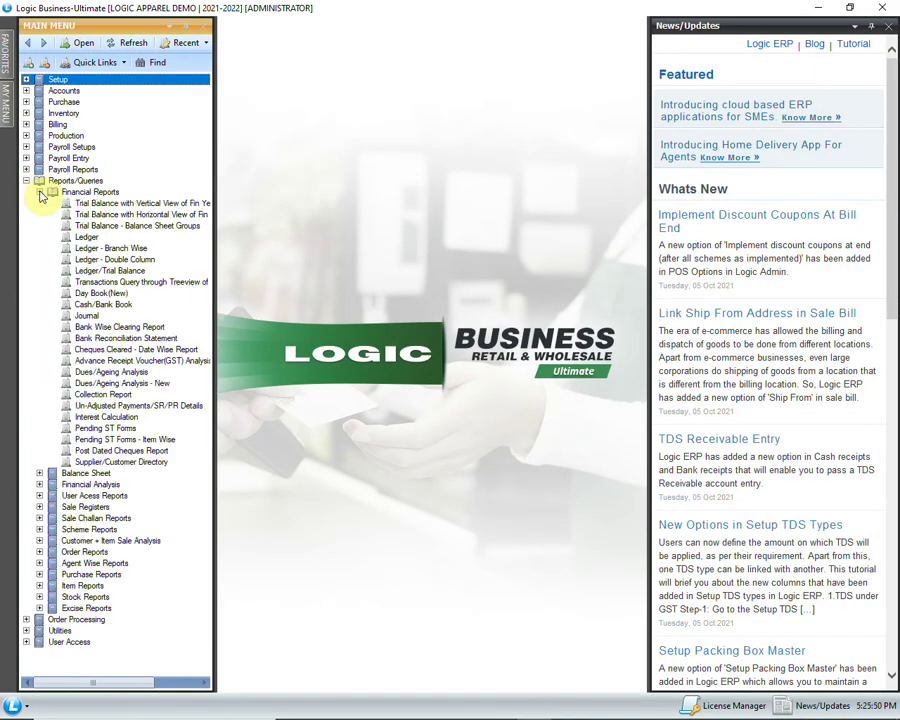
click(130, 237)
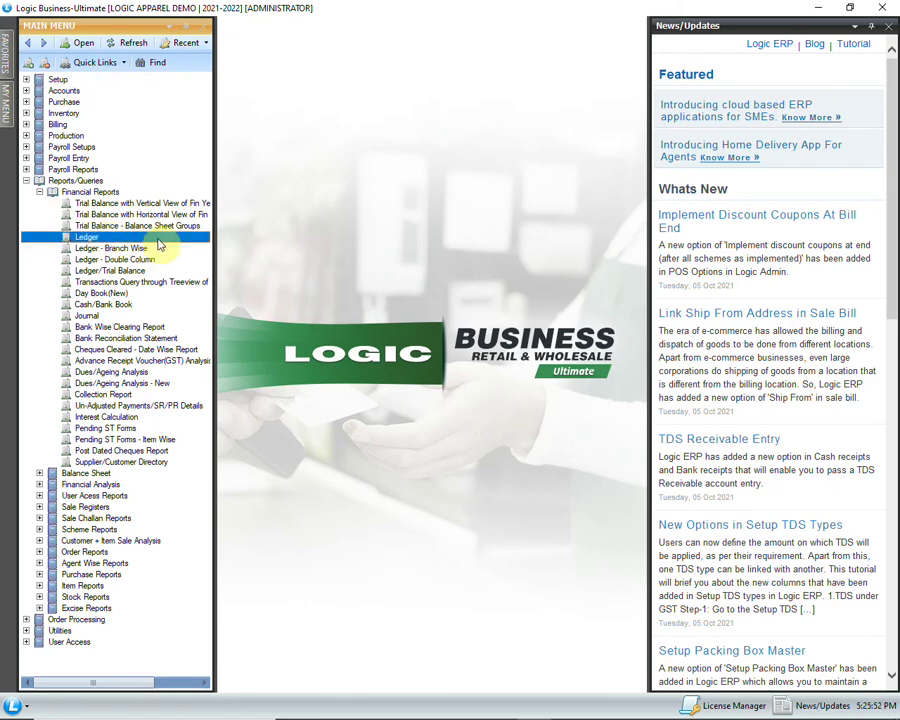
double_click(158, 241)
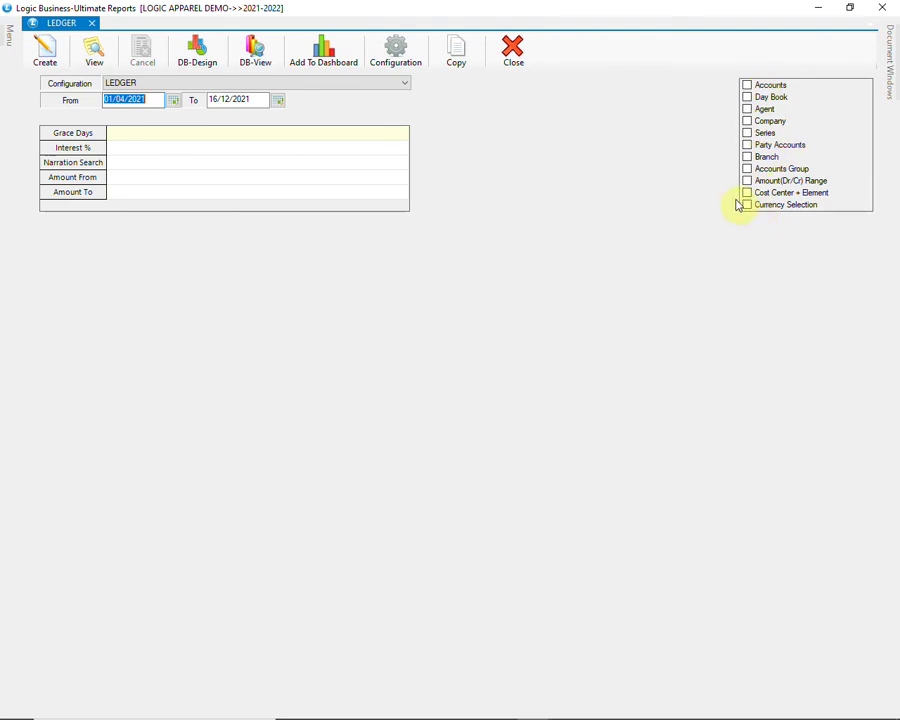
Step: Turn on the Accounts Group filter with BEATS grouping and browse its level-1 and level-2 groups
click(747, 170)
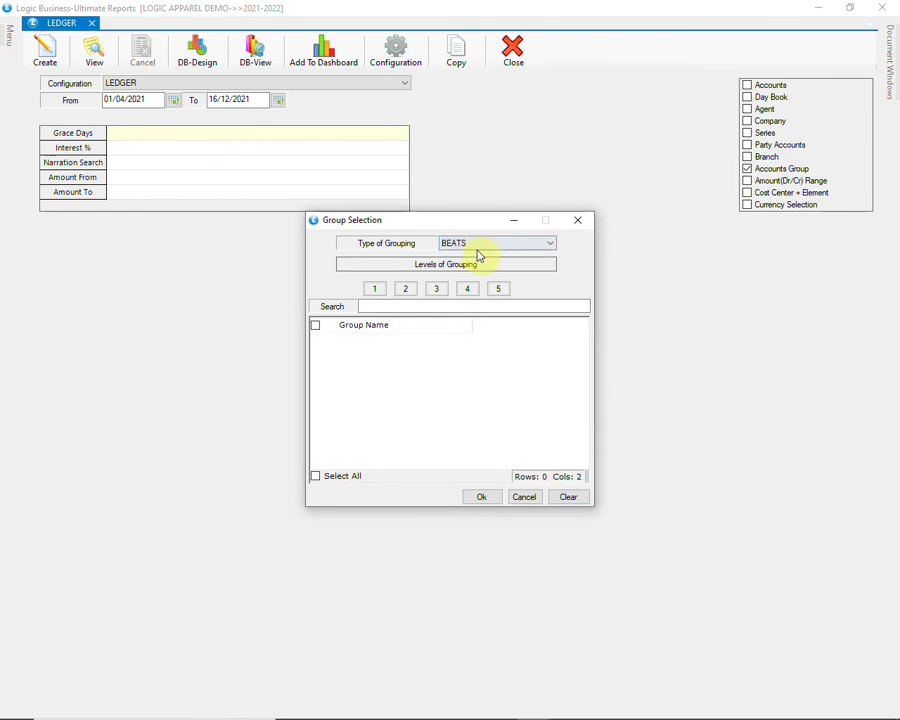
click(479, 248)
click(480, 252)
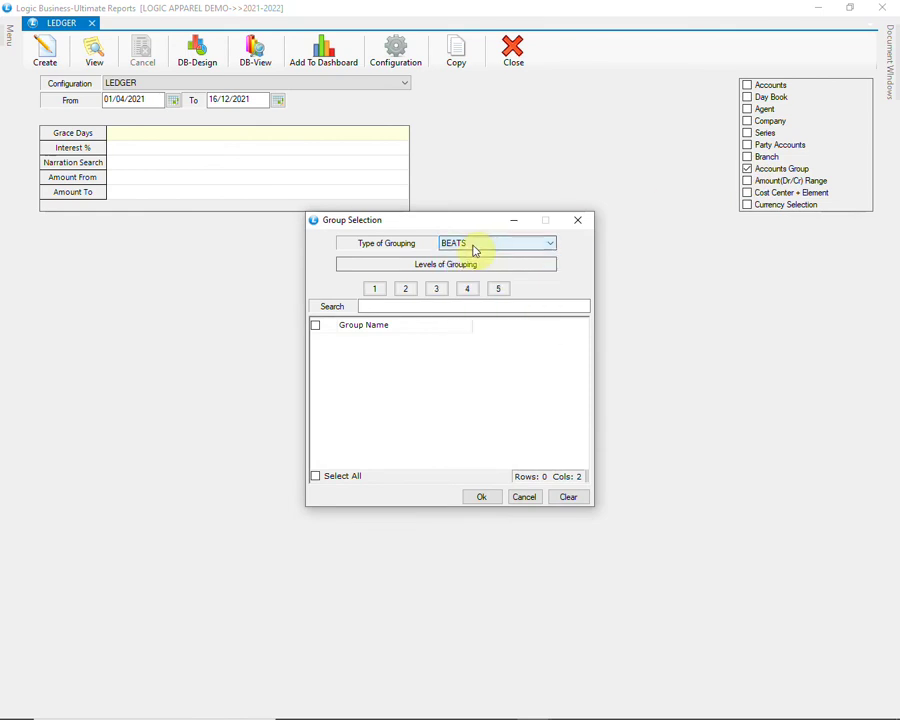
click(384, 288)
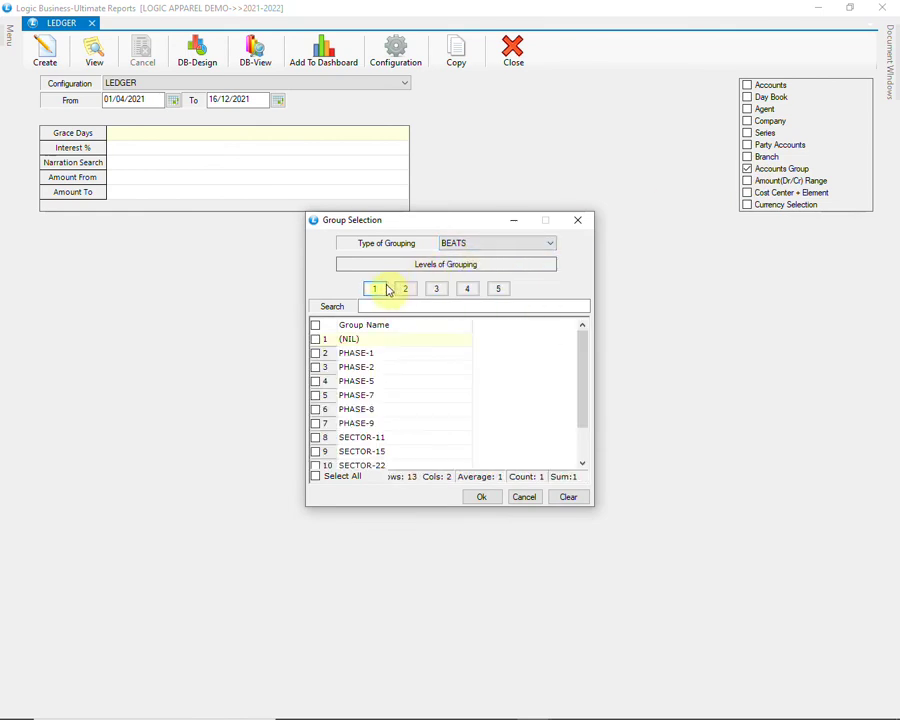
click(403, 289)
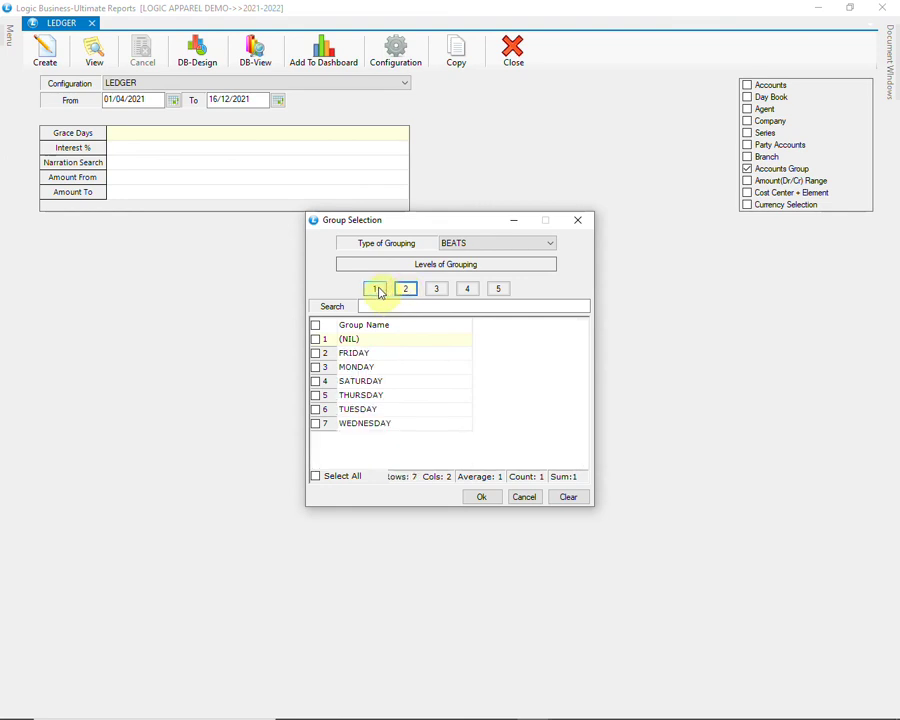
click(376, 289)
Step: Pick PHASE-1, generate the five-account ledger (7,39,264.00 debit, 1,55,871.00 credit), then close it
click(316, 354)
click(480, 497)
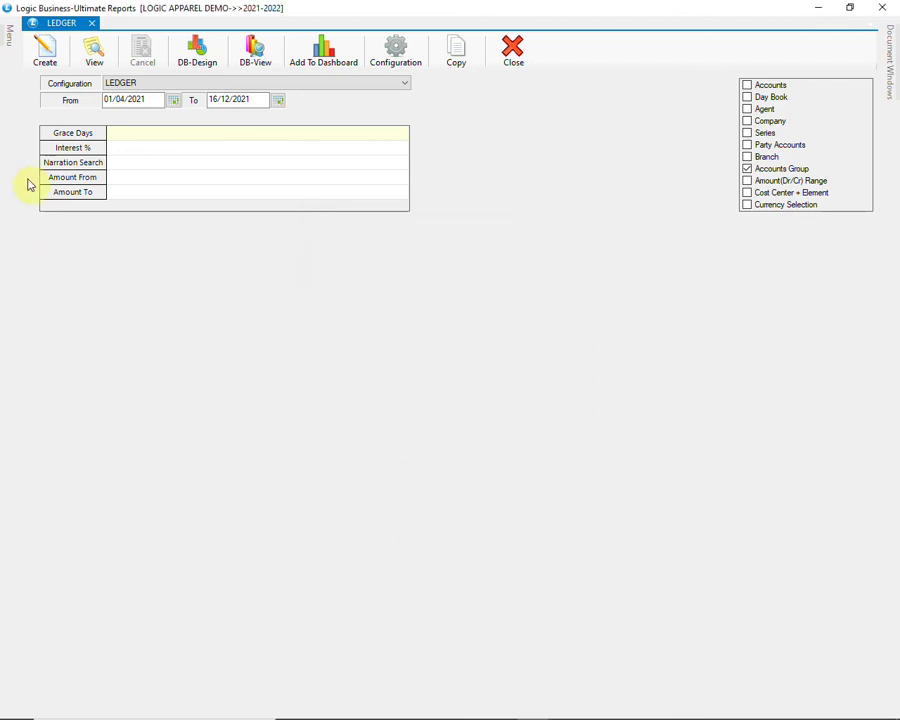
click(44, 54)
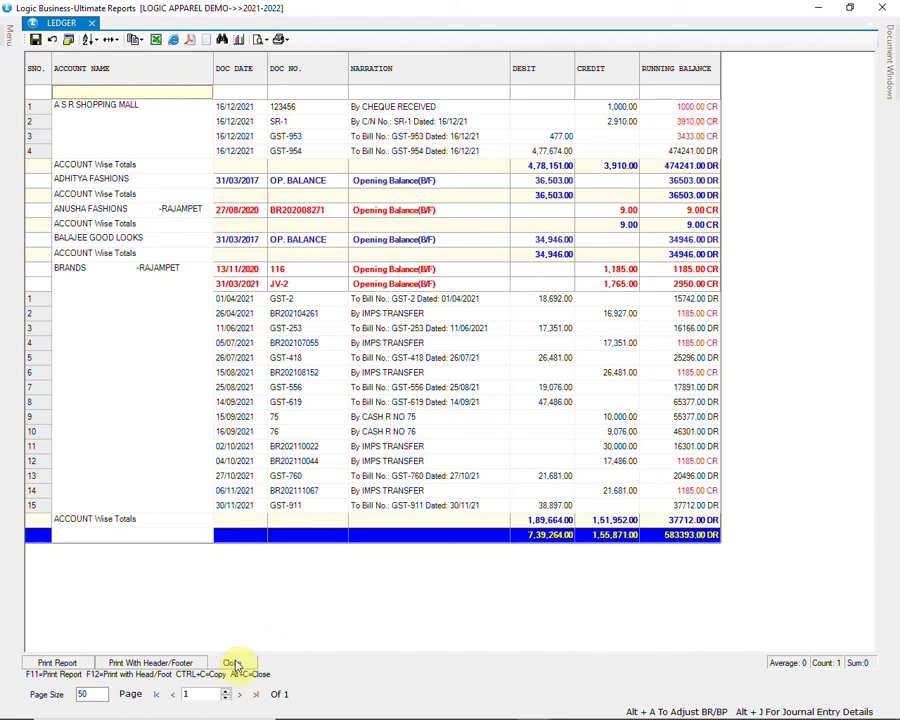
click(233, 663)
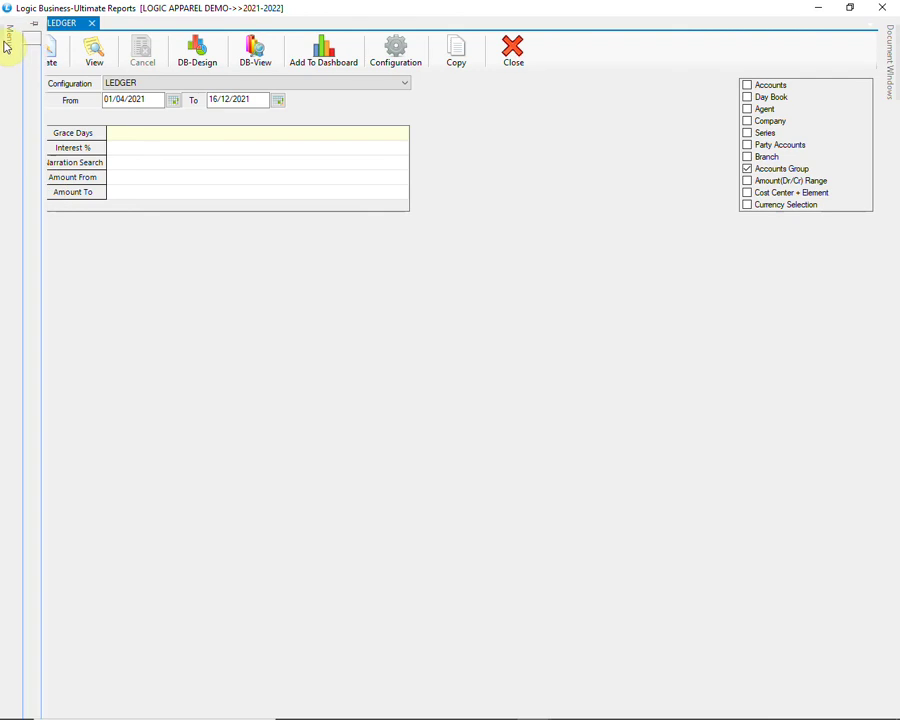
Step: Open the Dues/Ageing Analysis report with the CURRENT DUES configuration
mouse_move(6, 40)
click(29, 52)
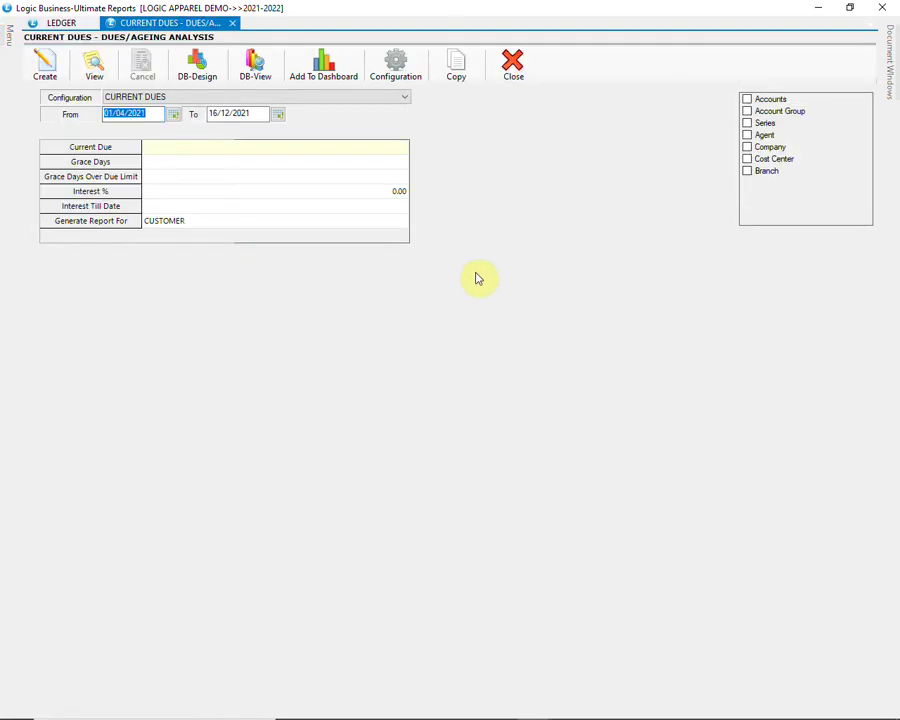
click(374, 98)
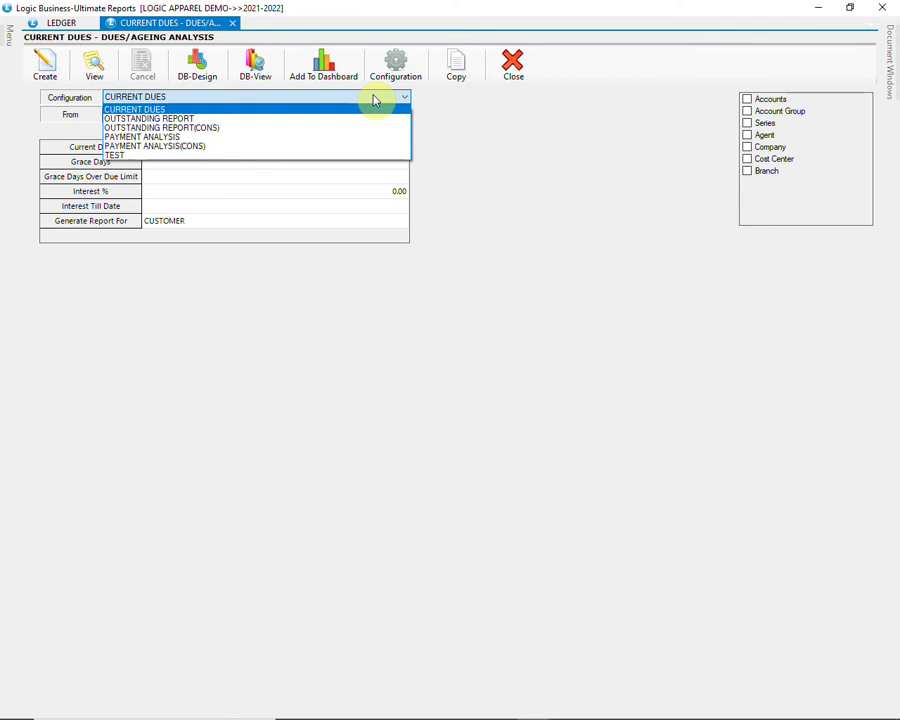
click(373, 97)
Step: Filter to the PHASE-1 account group, generate dues totalling 5,96,497.00, then close it
click(747, 111)
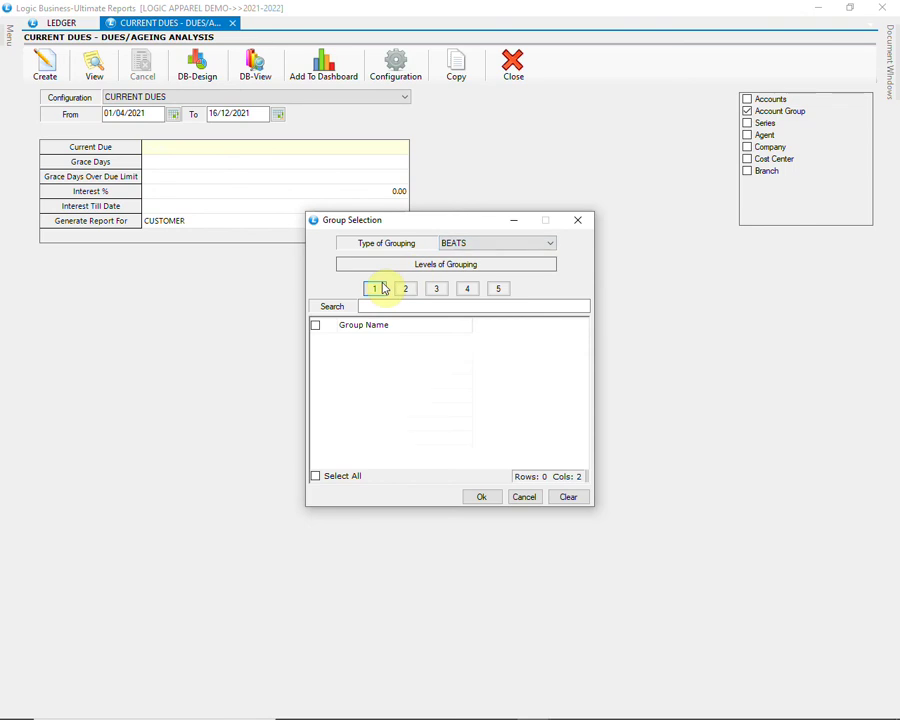
click(376, 288)
click(316, 353)
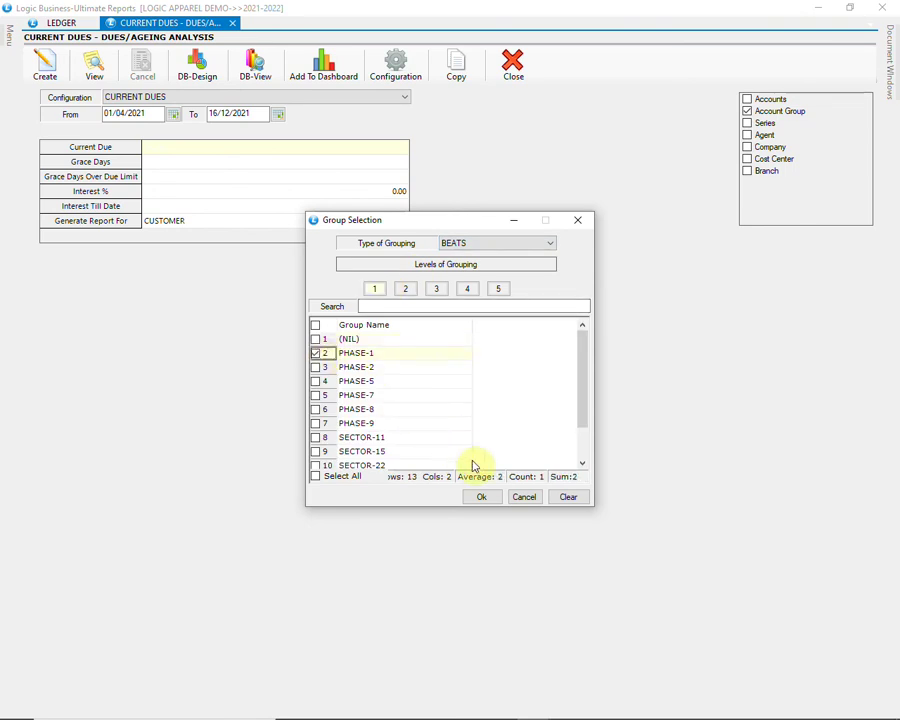
click(480, 497)
click(45, 63)
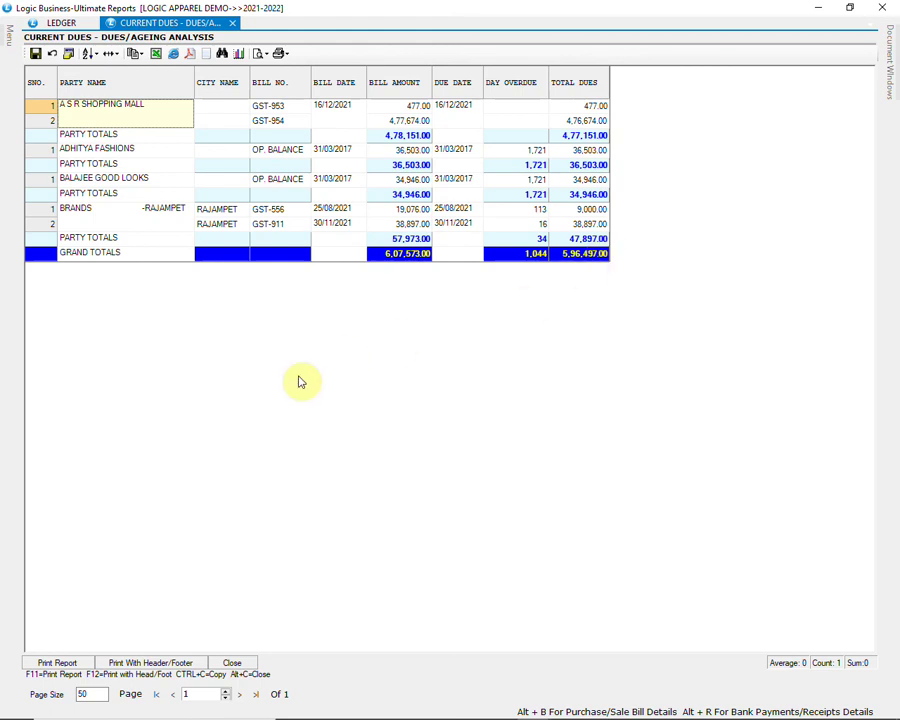
click(231, 663)
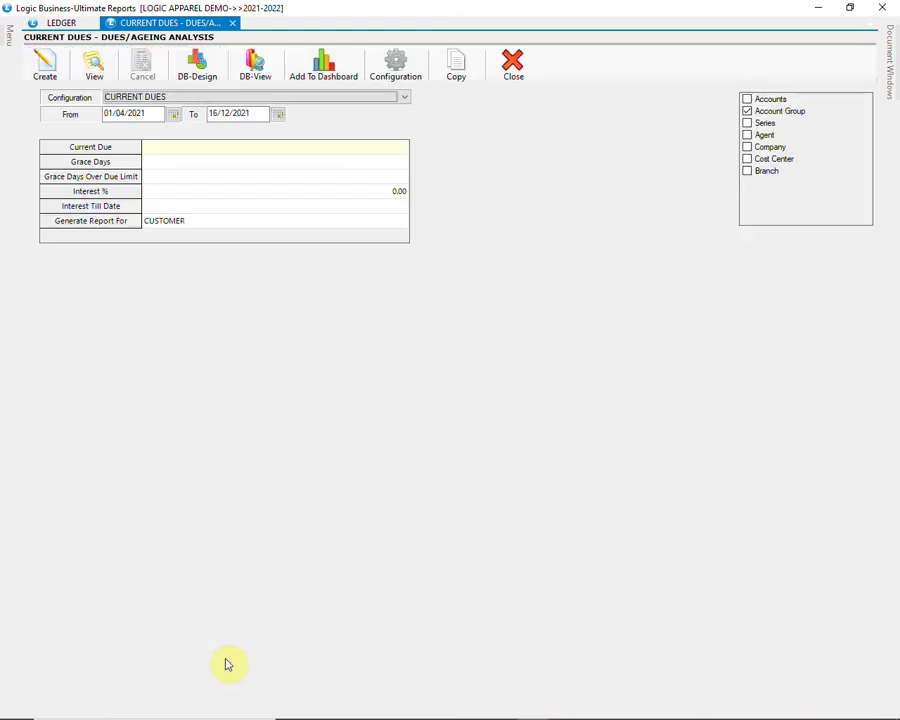
Step: Open the Cash/Bank Book report with the BANK BOOK configuration
mouse_move(3, 40)
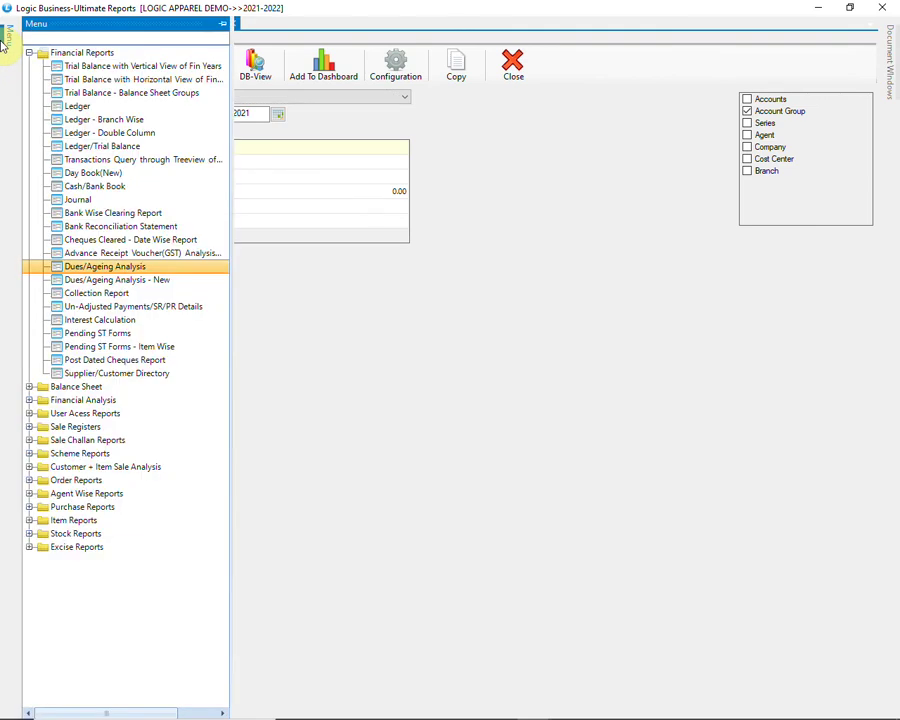
click(136, 189)
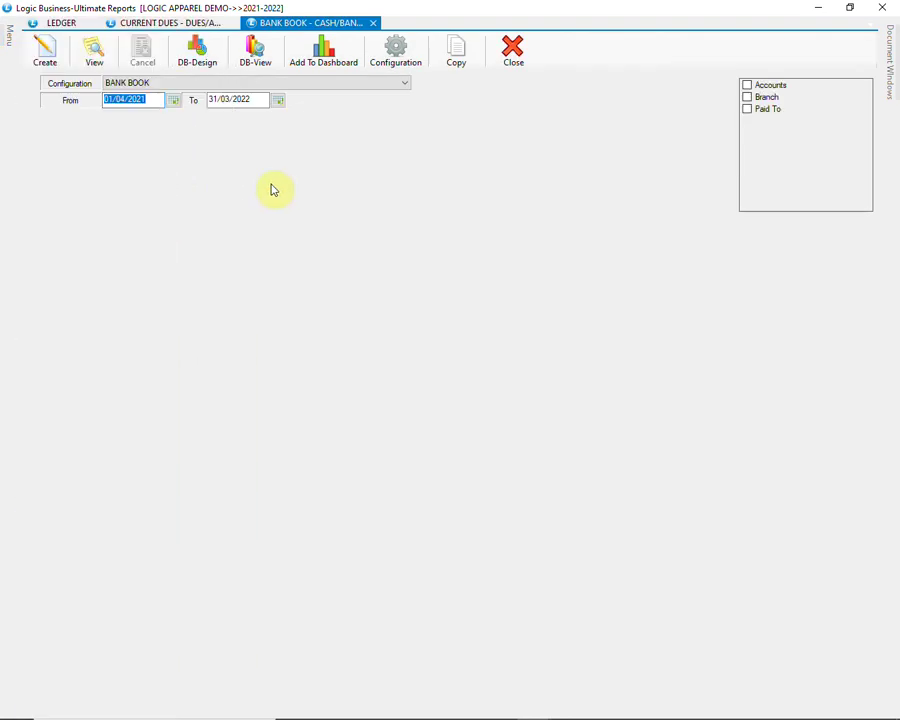
click(359, 85)
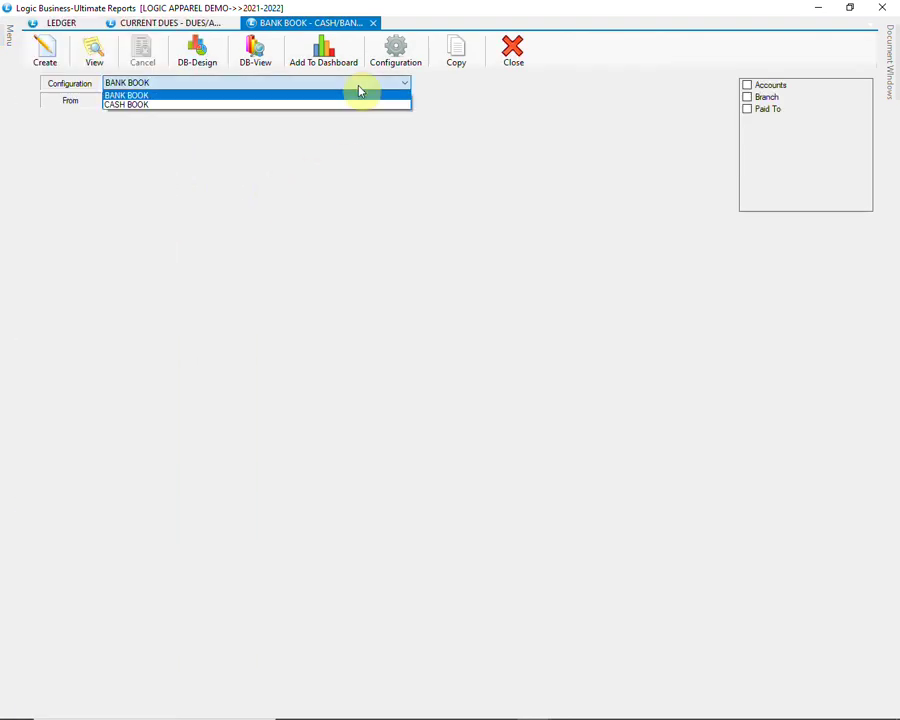
click(359, 94)
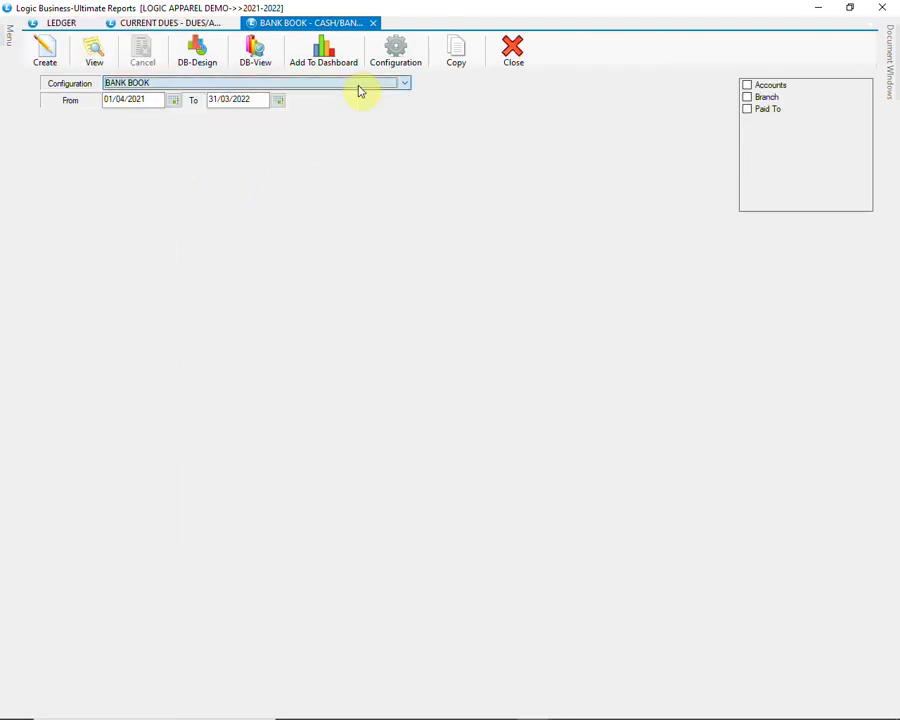
Step: Select all accounts except CASH IN HAND and generate the Bank Book
click(747, 86)
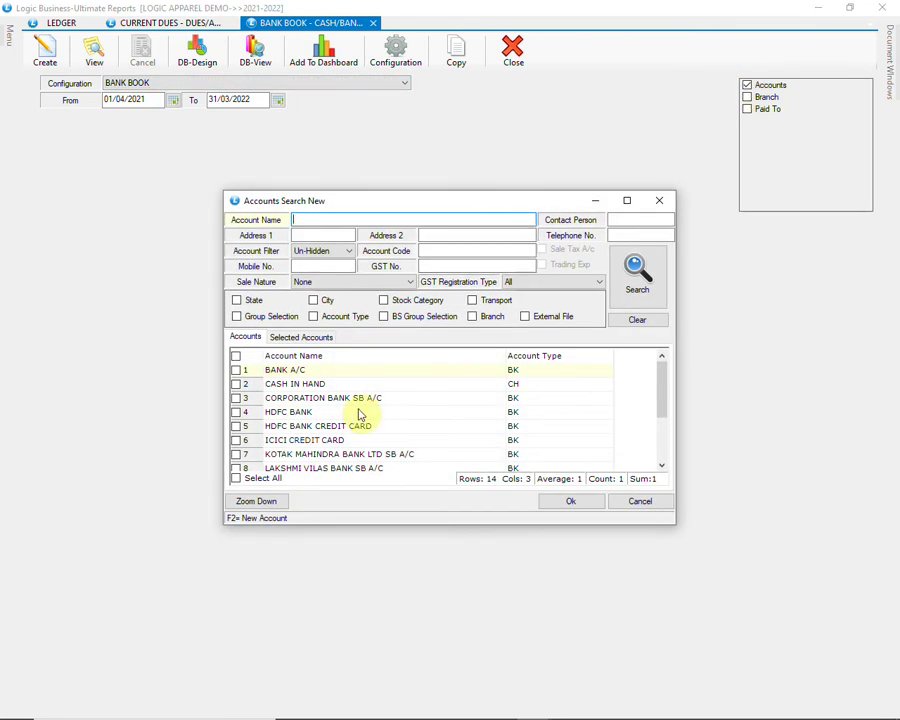
click(253, 479)
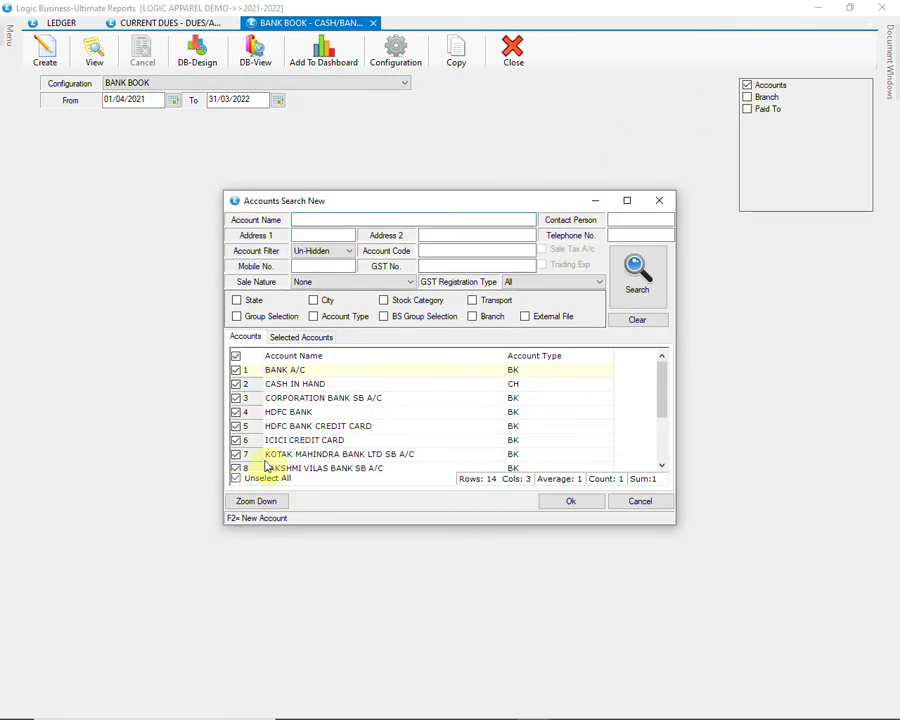
click(236, 384)
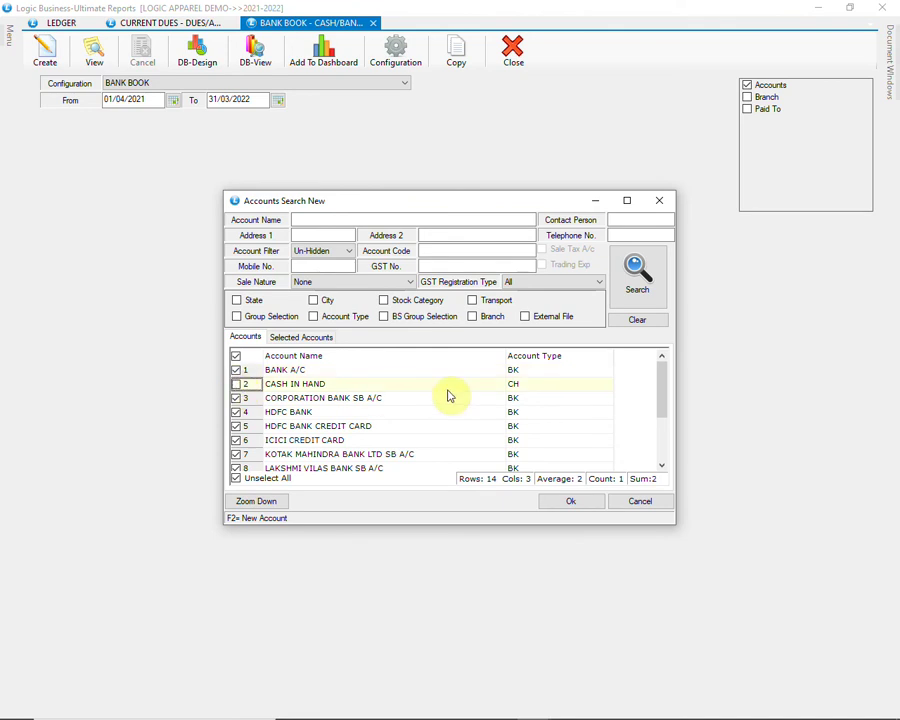
click(556, 503)
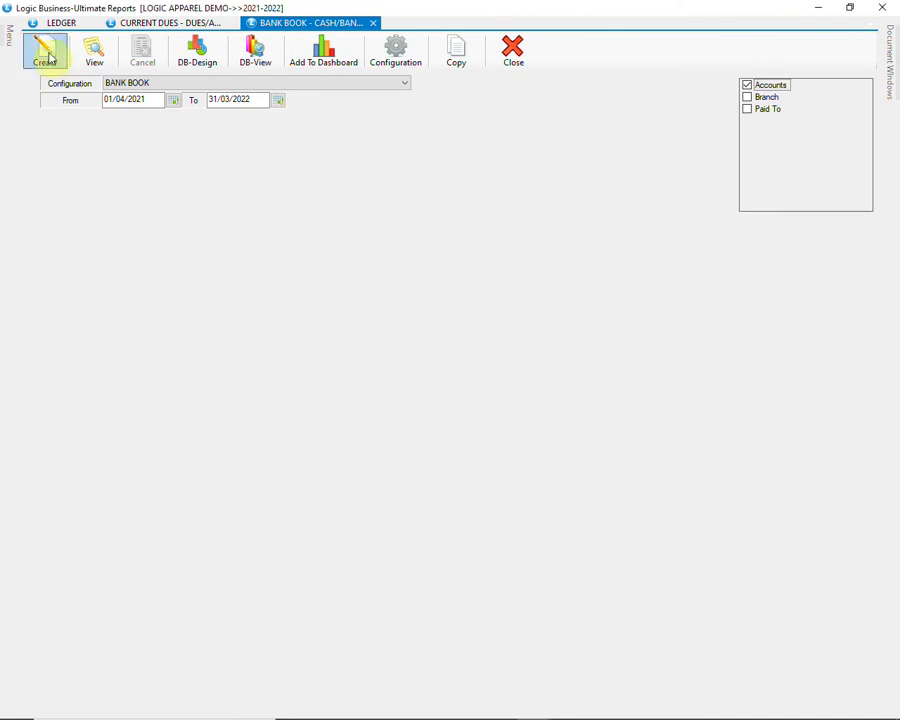
click(46, 55)
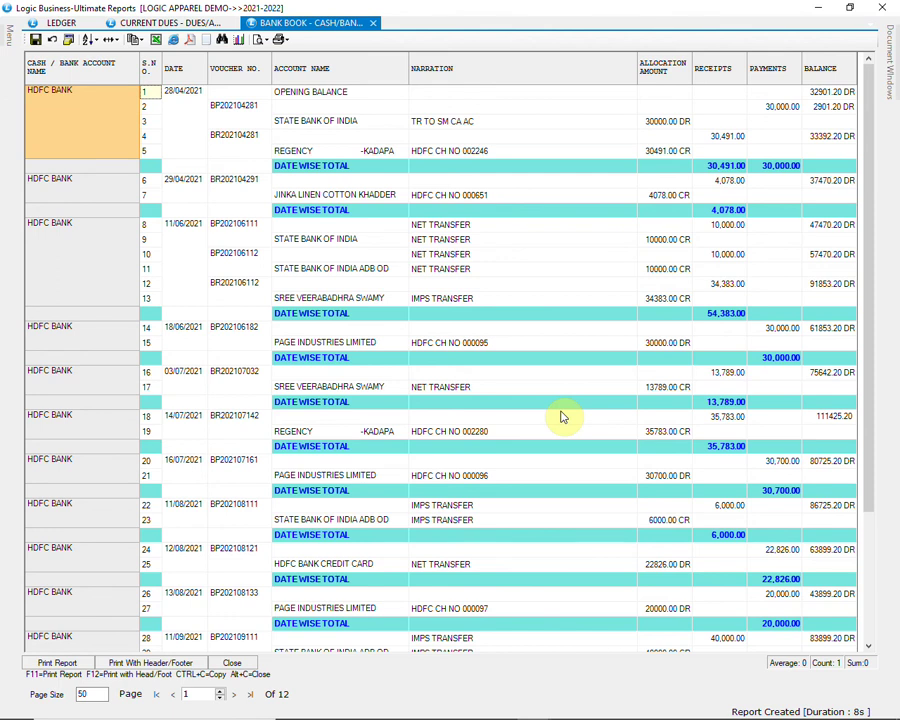
Step: Scroll through the 12-page Bank Book report and close it
scroll(562, 417, down, 4)
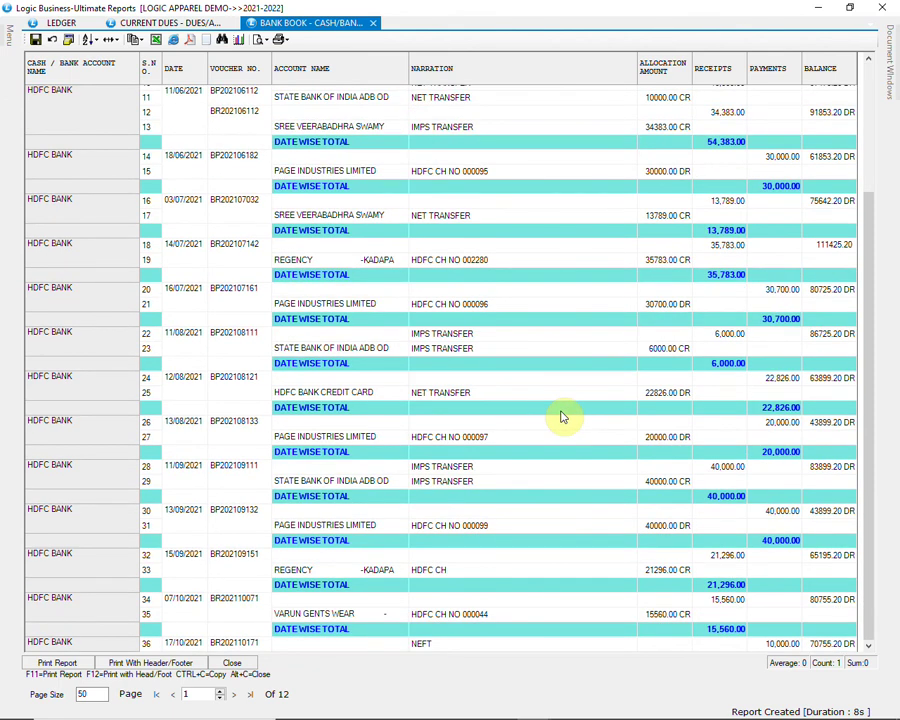
scroll(562, 417, down, 15)
scroll(562, 417, down, 3)
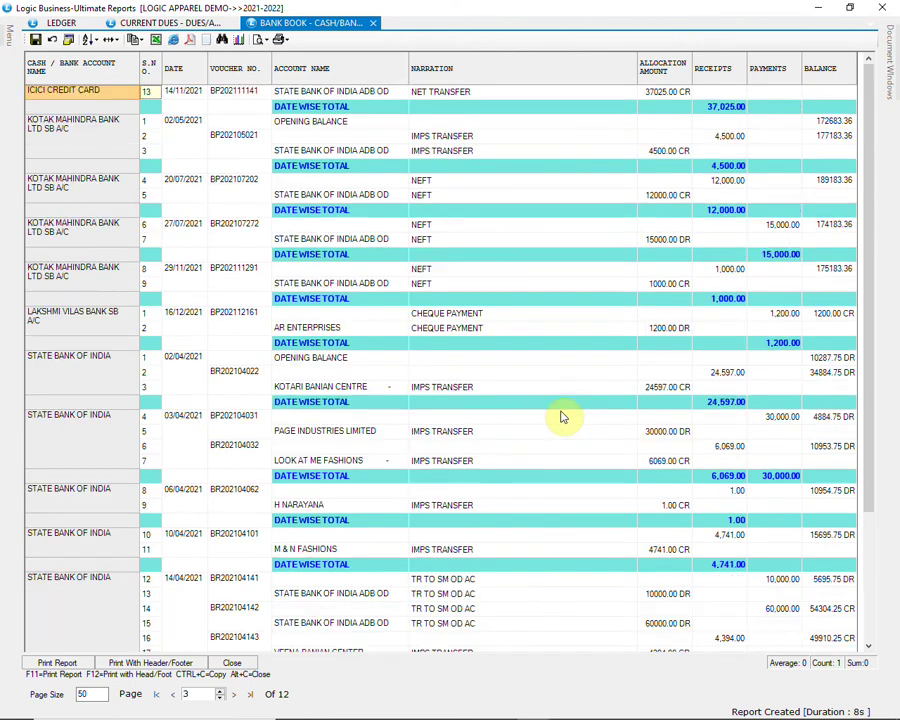
scroll(562, 417, down, 4)
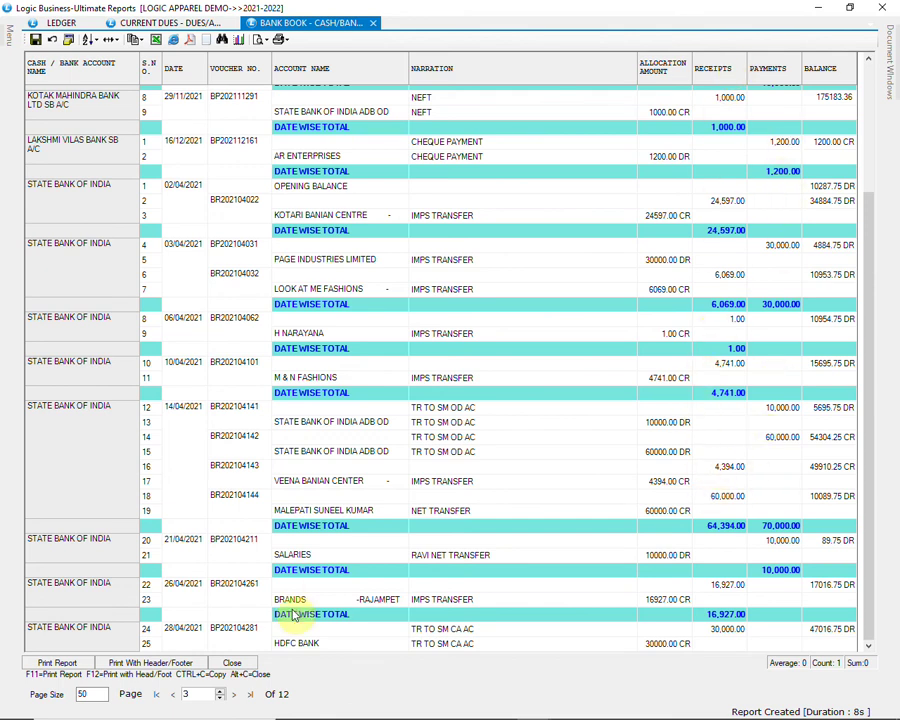
click(235, 663)
mouse_move(4, 44)
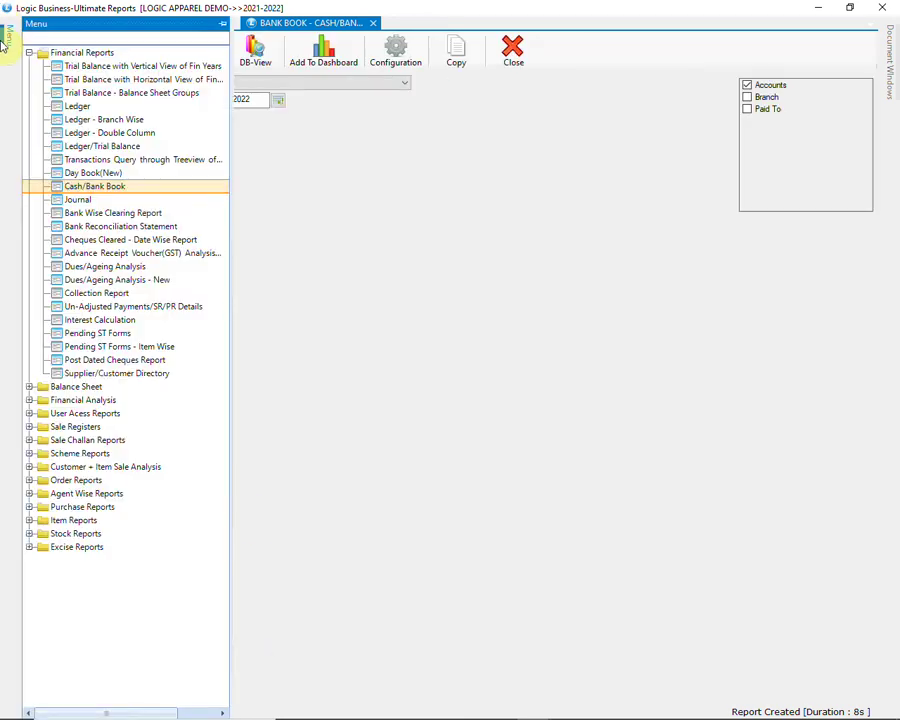
Step: Generate the Collection Report and scroll through its 9 pages
click(165, 294)
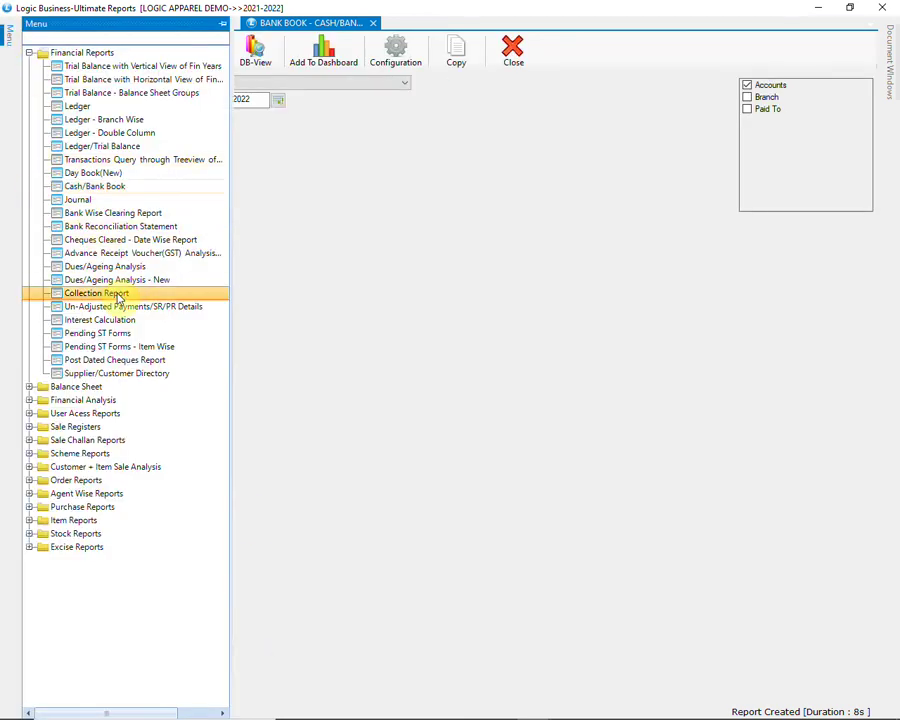
double_click(166, 295)
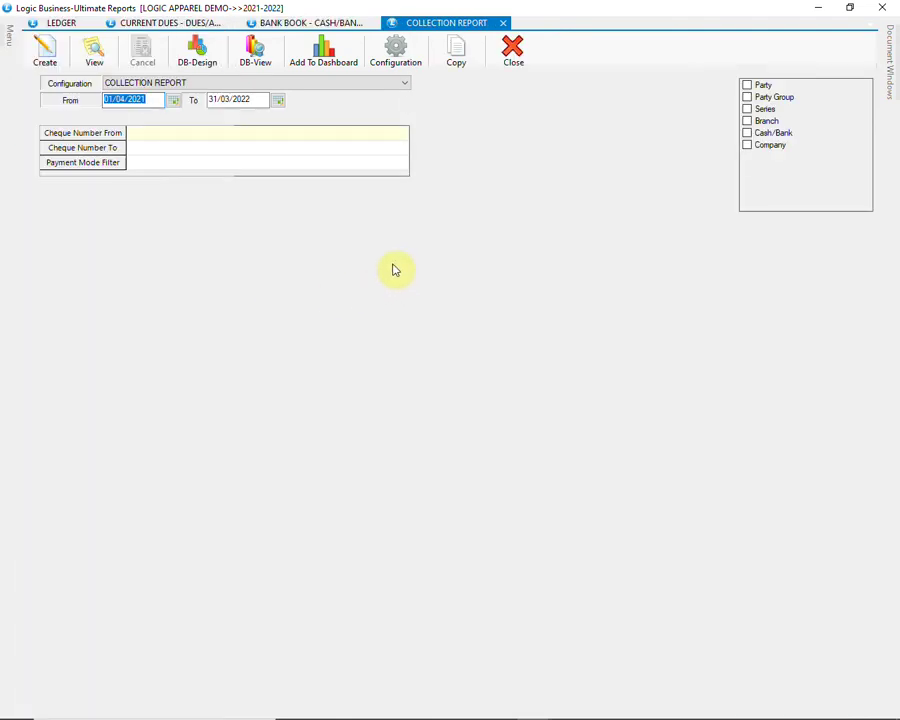
click(52, 56)
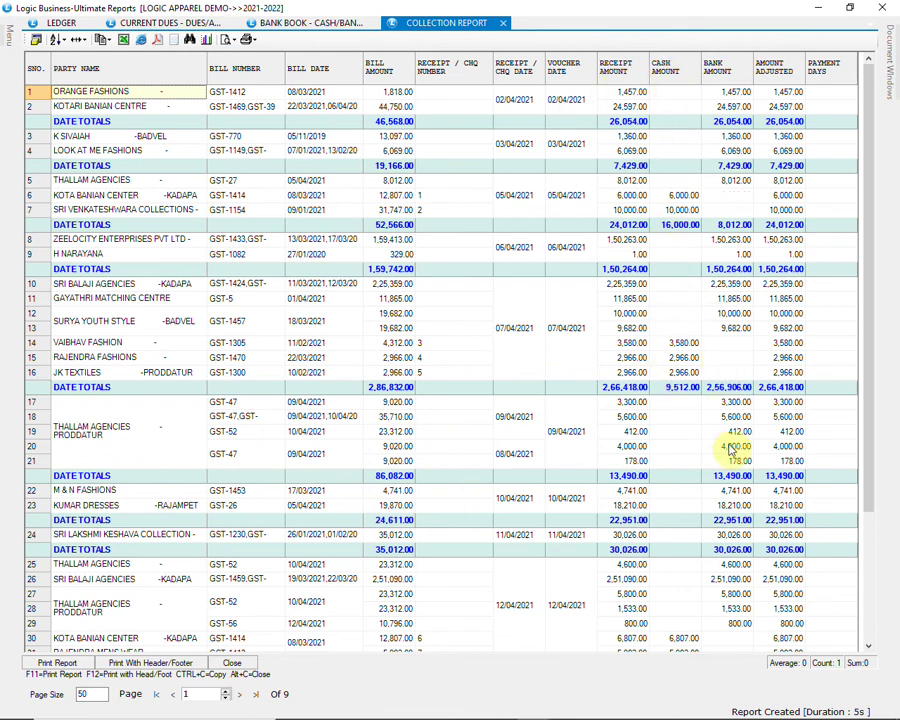
scroll(740, 478, down, 15)
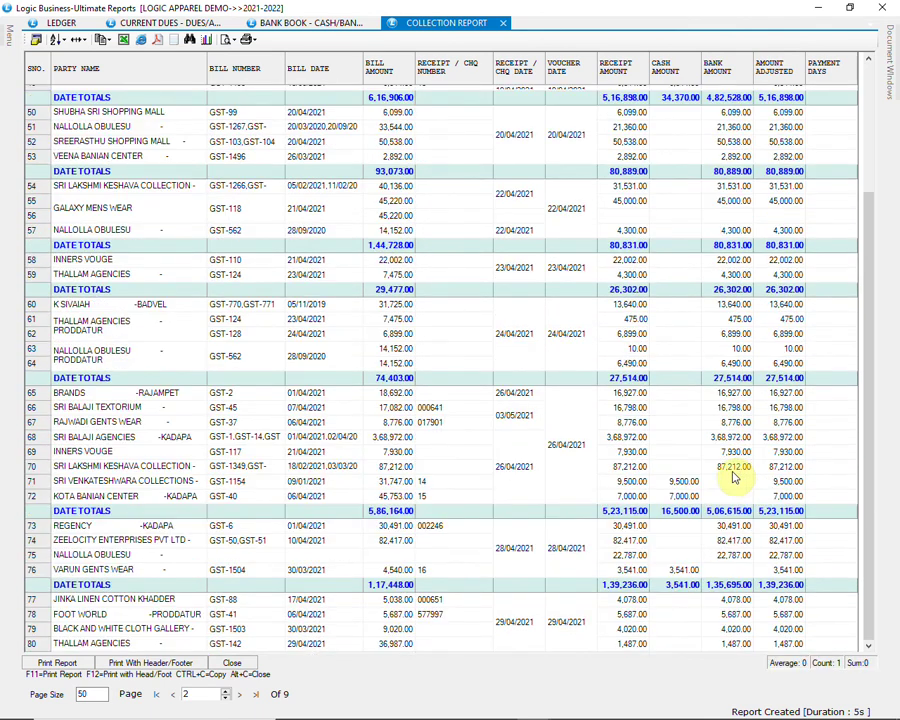
Step: Close the Collection results, then the Collection Report, Bank Book and Current Dues windows
click(242, 664)
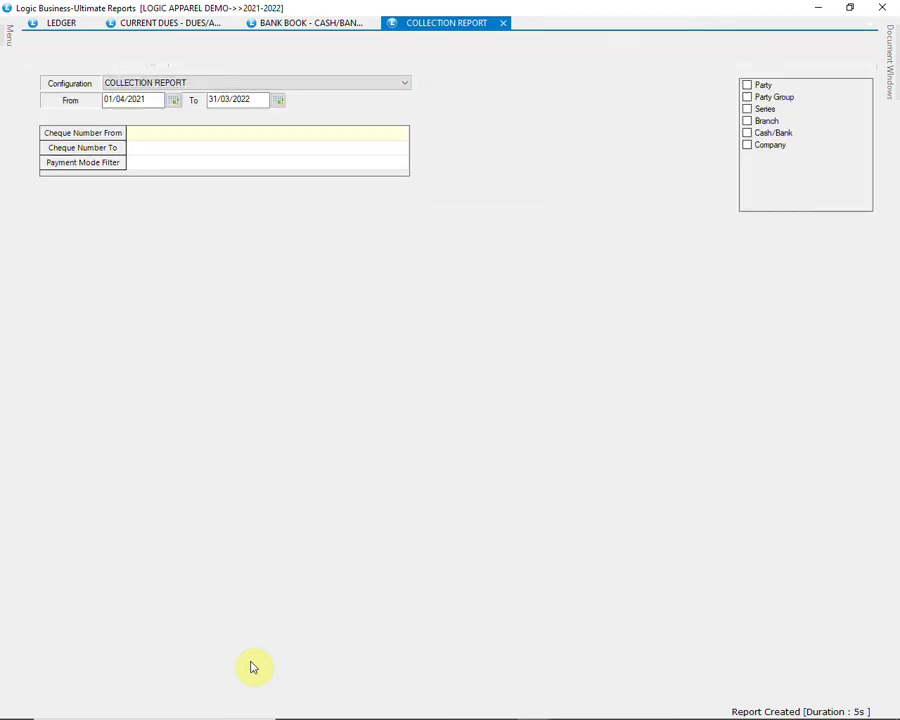
click(513, 62)
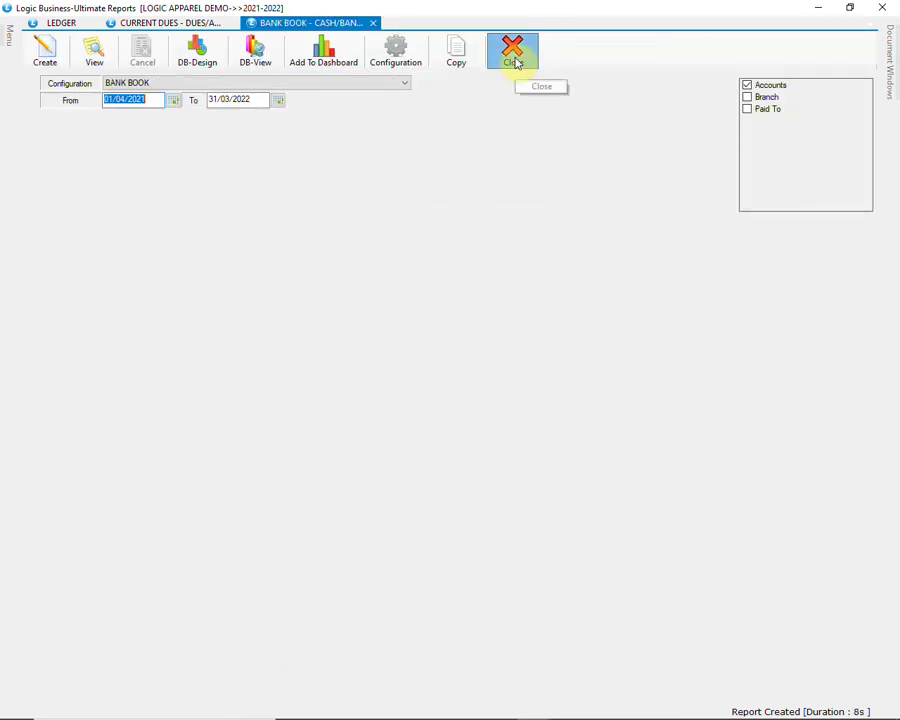
click(516, 62)
click(516, 65)
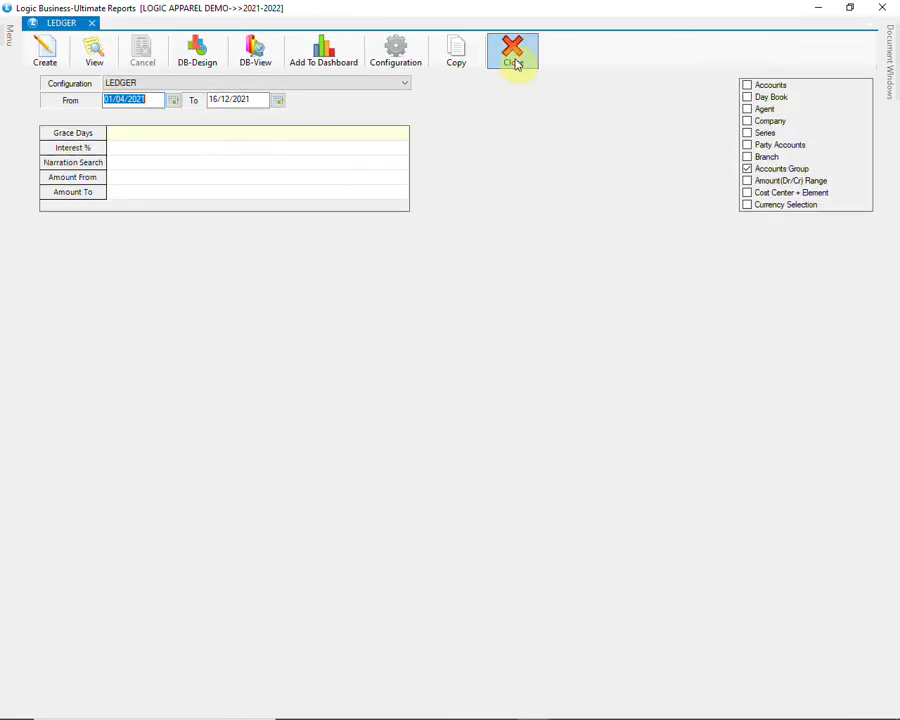
Step: Open the Sale Register (Summary) report from the Sale Registers group
click(882, 8)
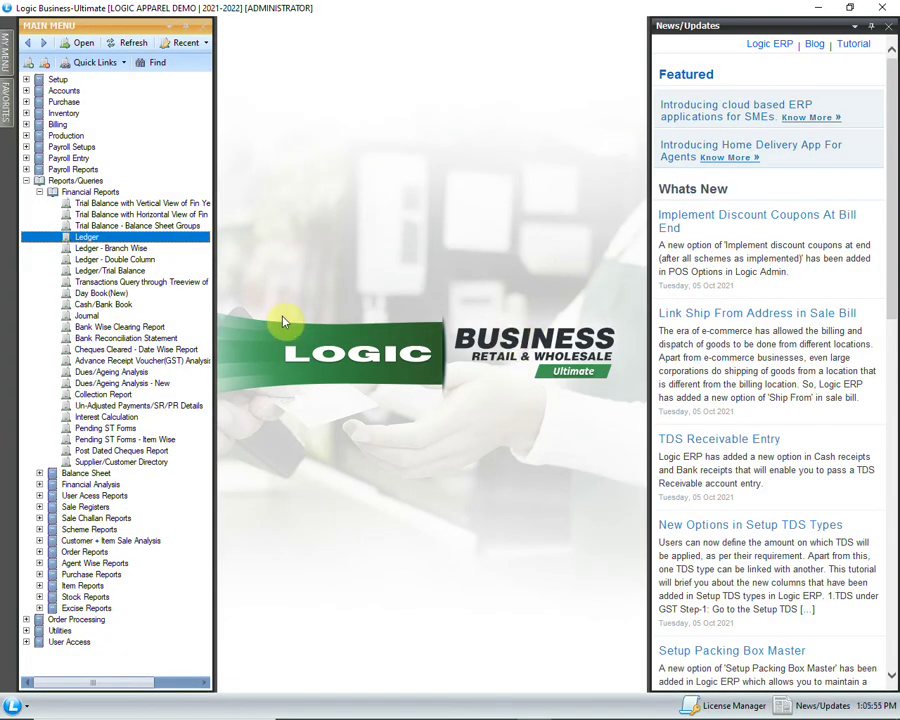
click(39, 191)
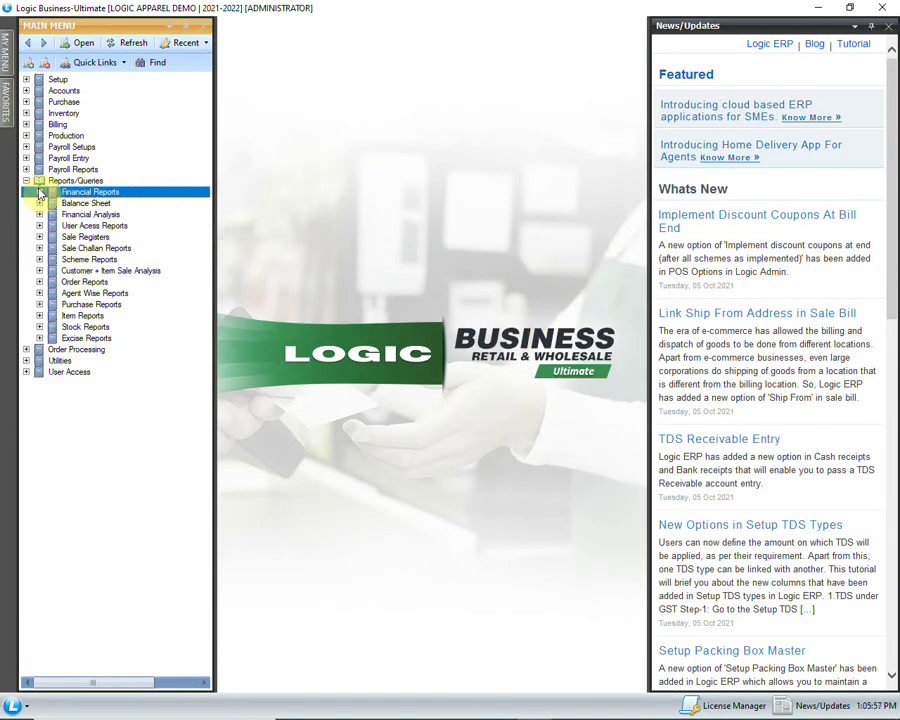
click(40, 237)
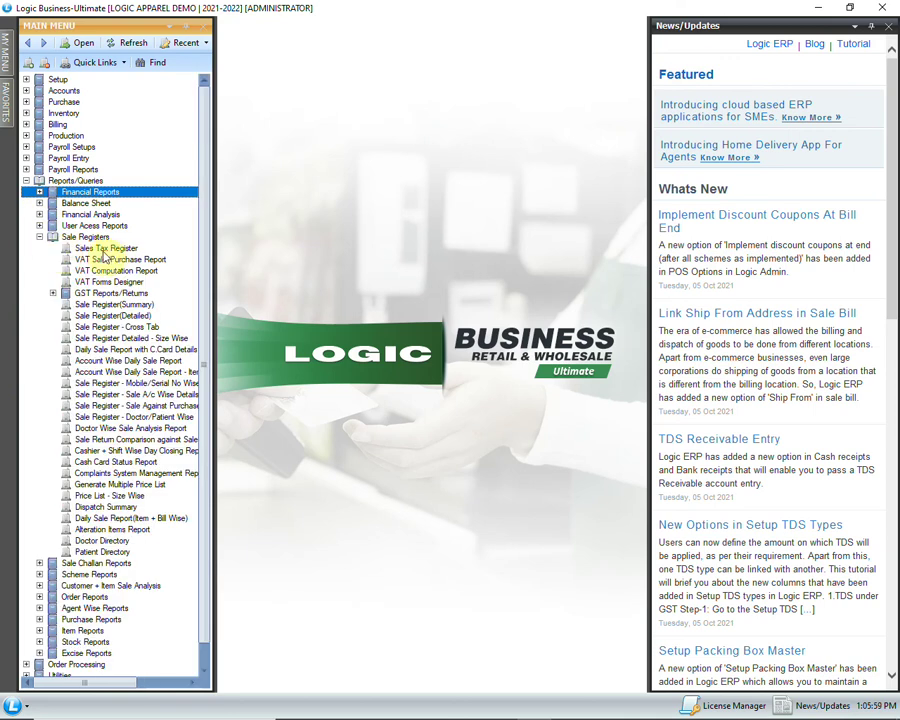
click(160, 305)
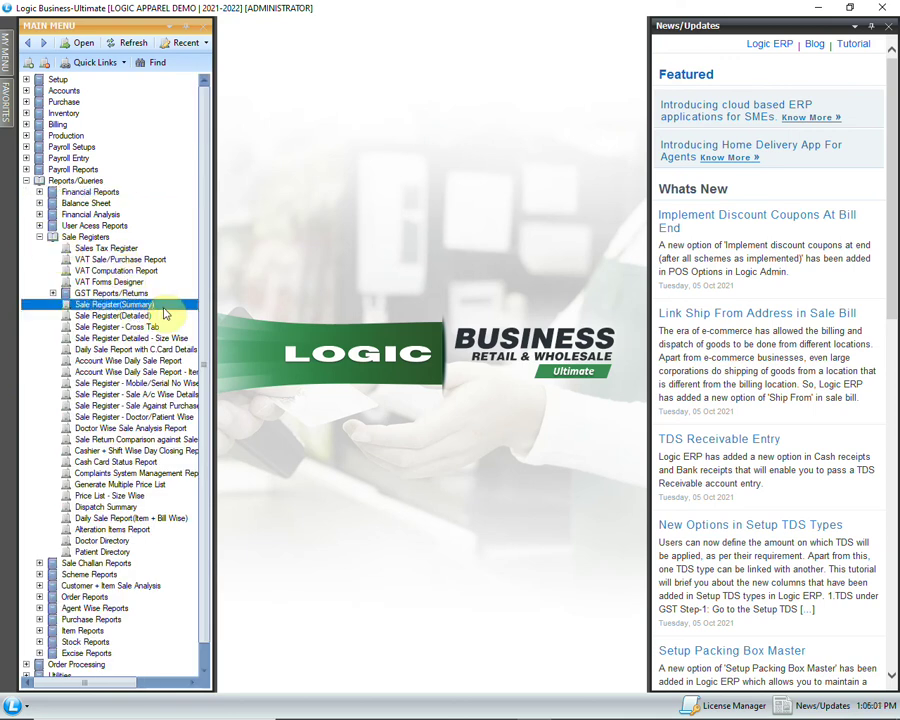
double_click(168, 304)
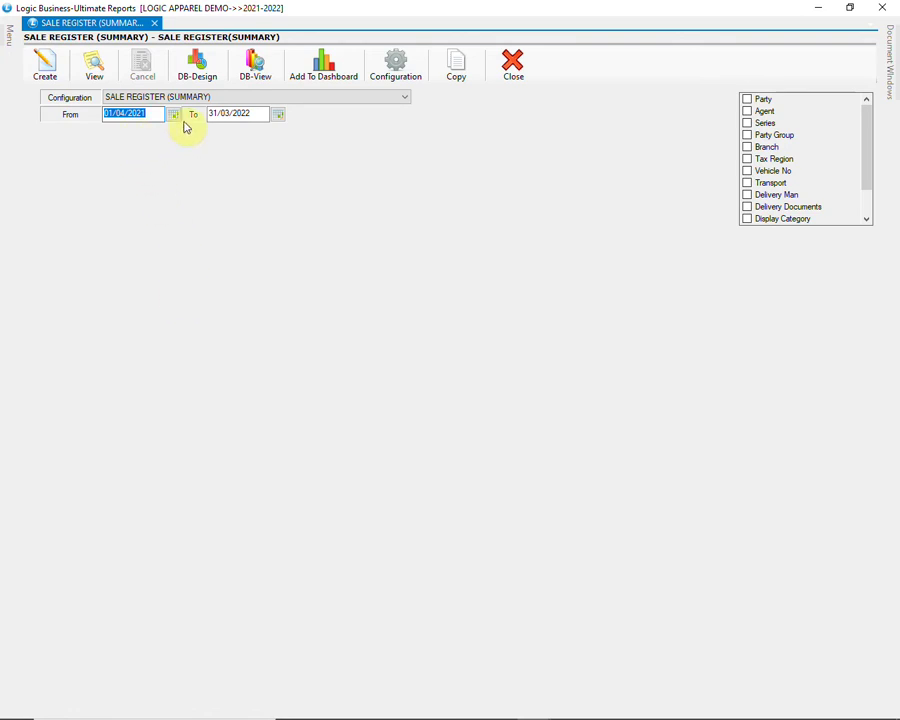
Step: Change the start date to 01/11/2021 and generate the summary register
click(252, 114)
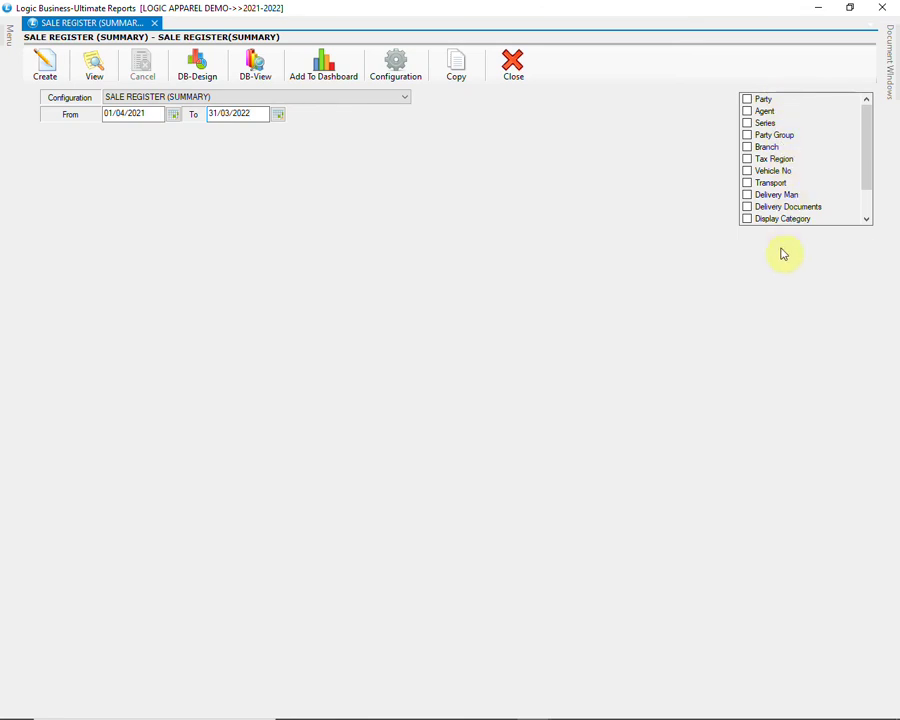
key(shift+Tab)
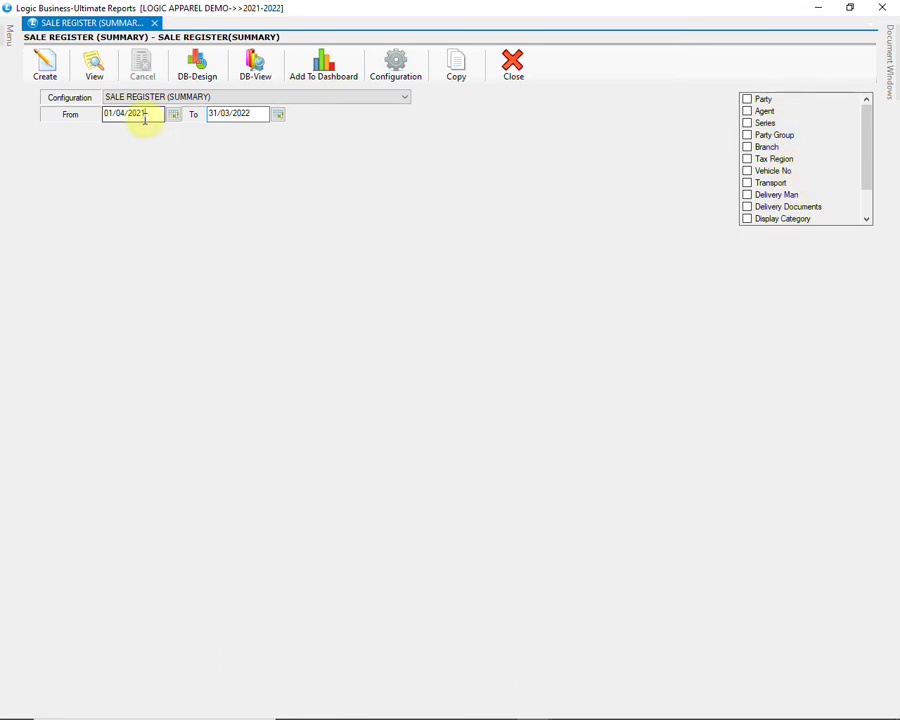
text(01)
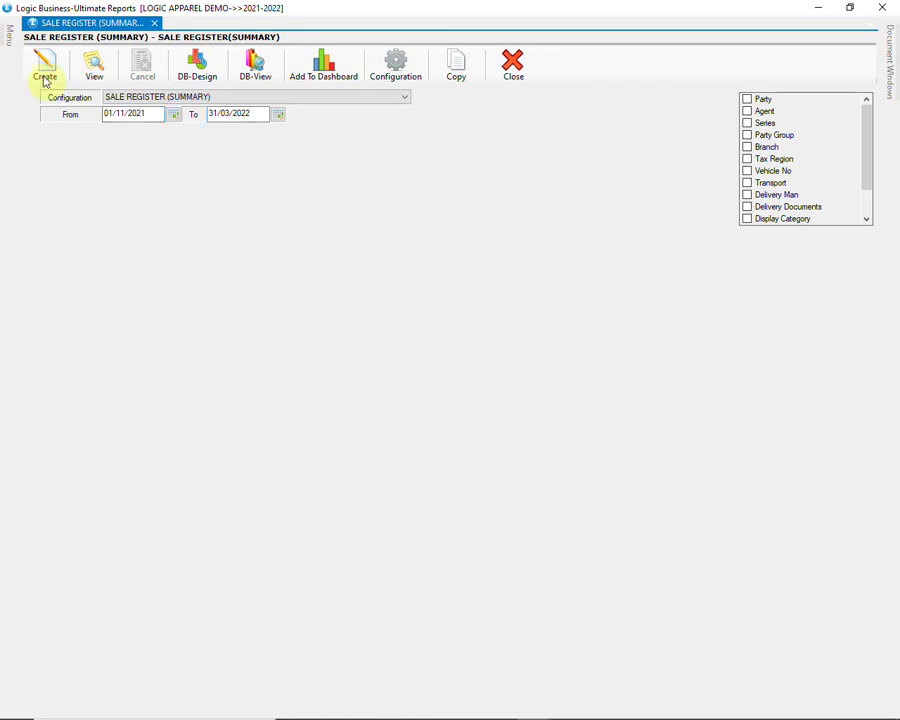
key(Return)
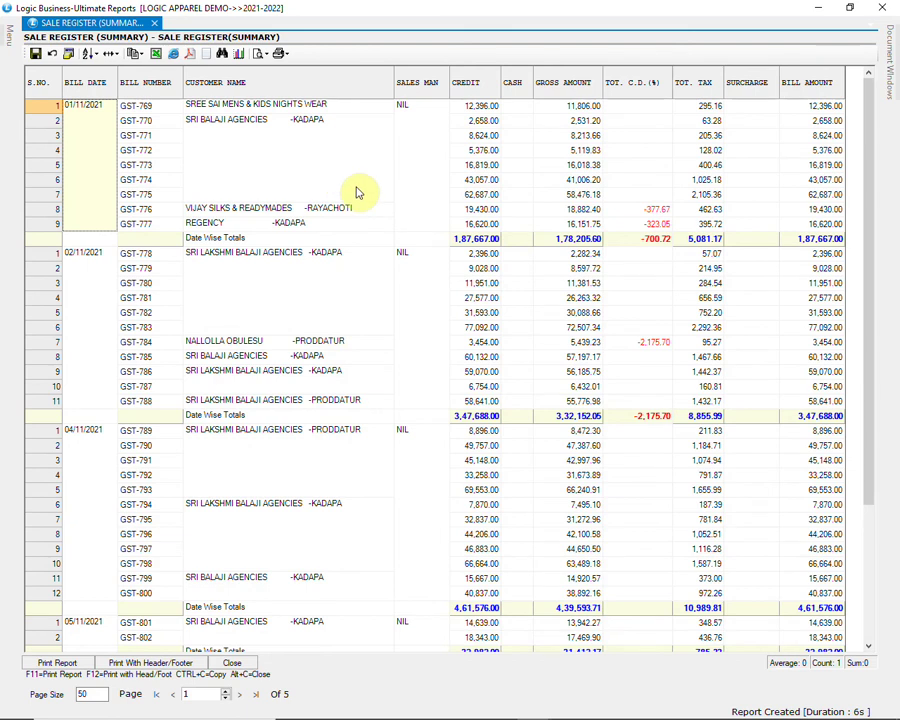
Step: Page through the bills to the 48,11,916.00 grand total on the last page, then close the results
click(426, 276)
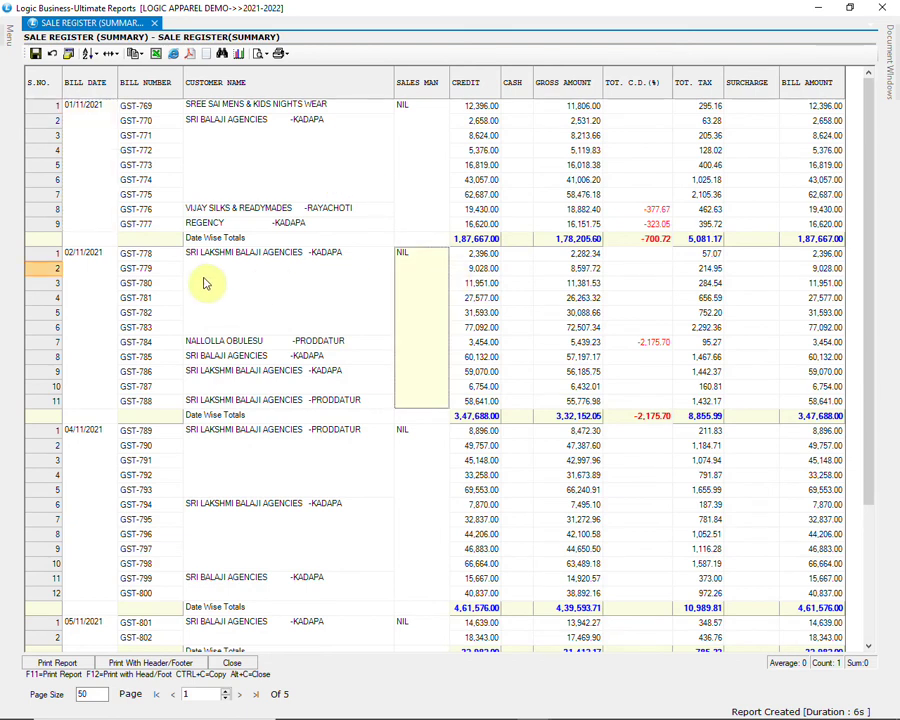
click(96, 270)
scroll(679, 373, down, 4)
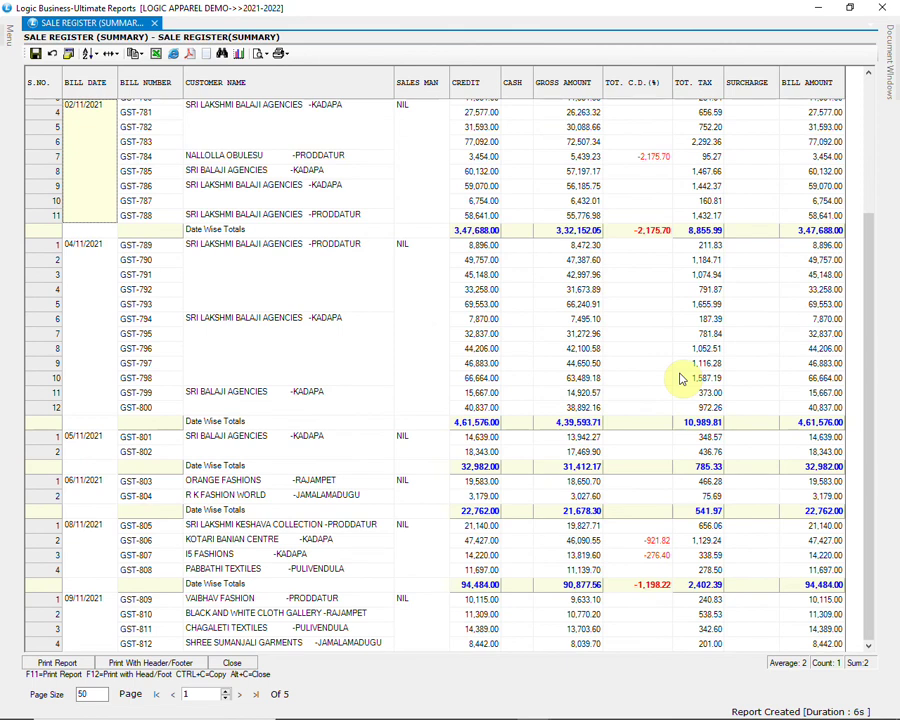
scroll(679, 378, down, 5)
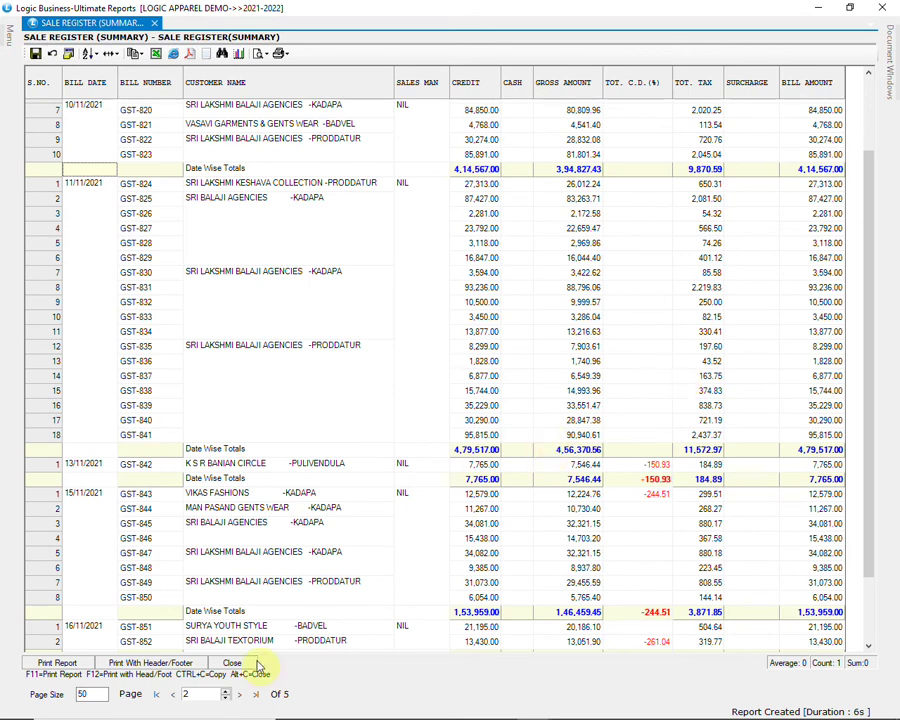
click(256, 693)
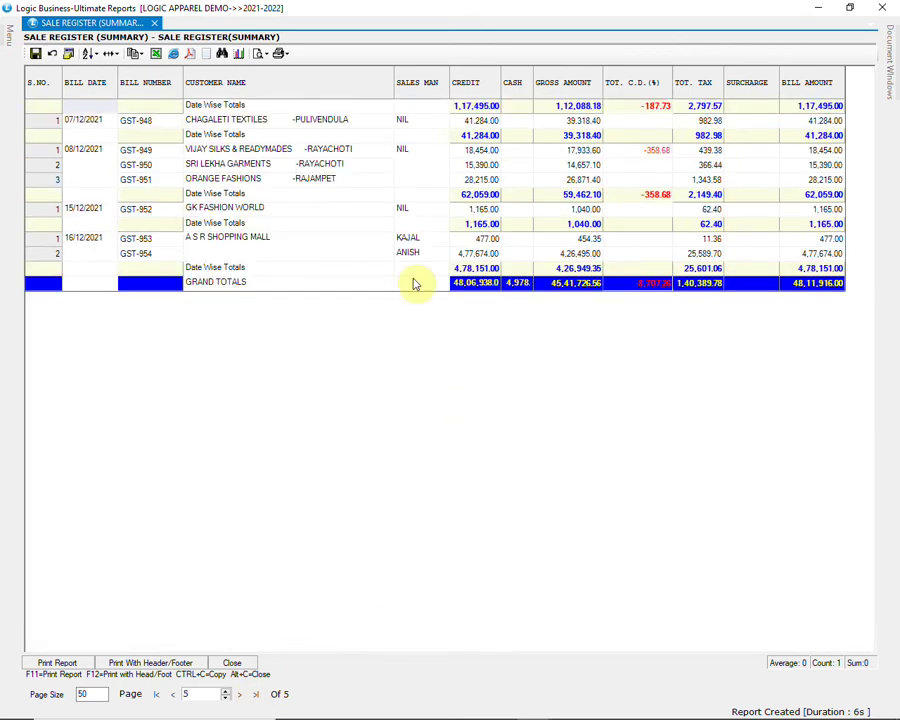
click(97, 176)
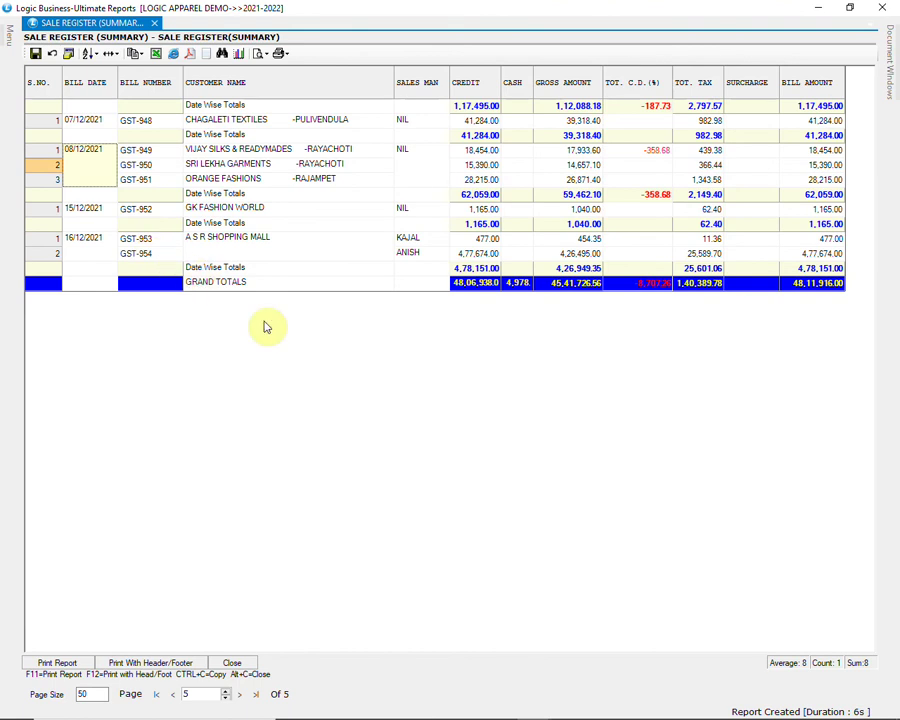
click(230, 664)
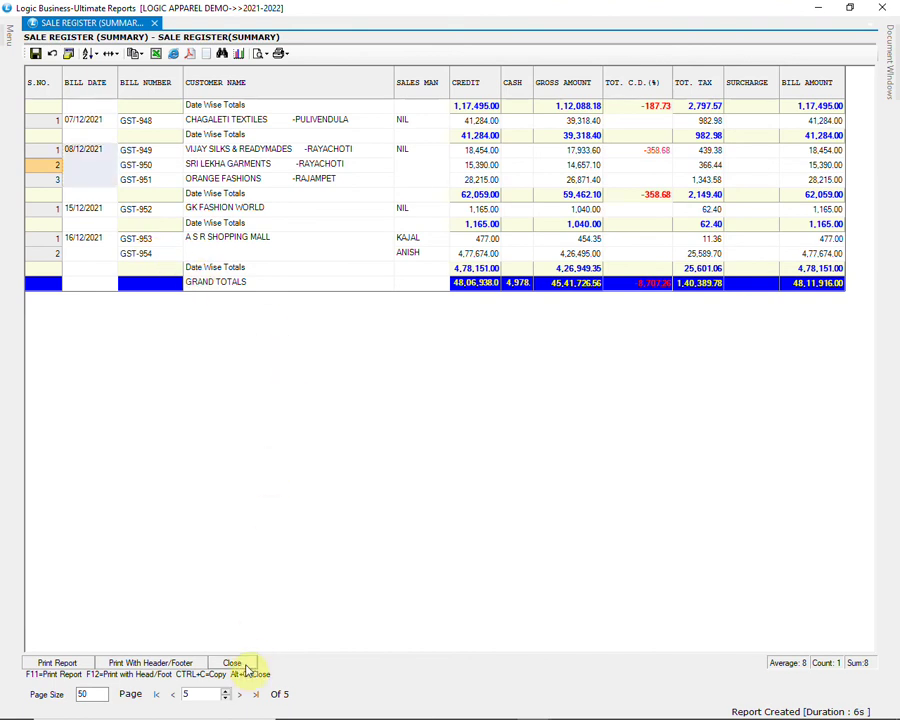
Step: Open Sale Register (Detailed) with the SALE REGISTER DETAILED configuration
mouse_move(8, 33)
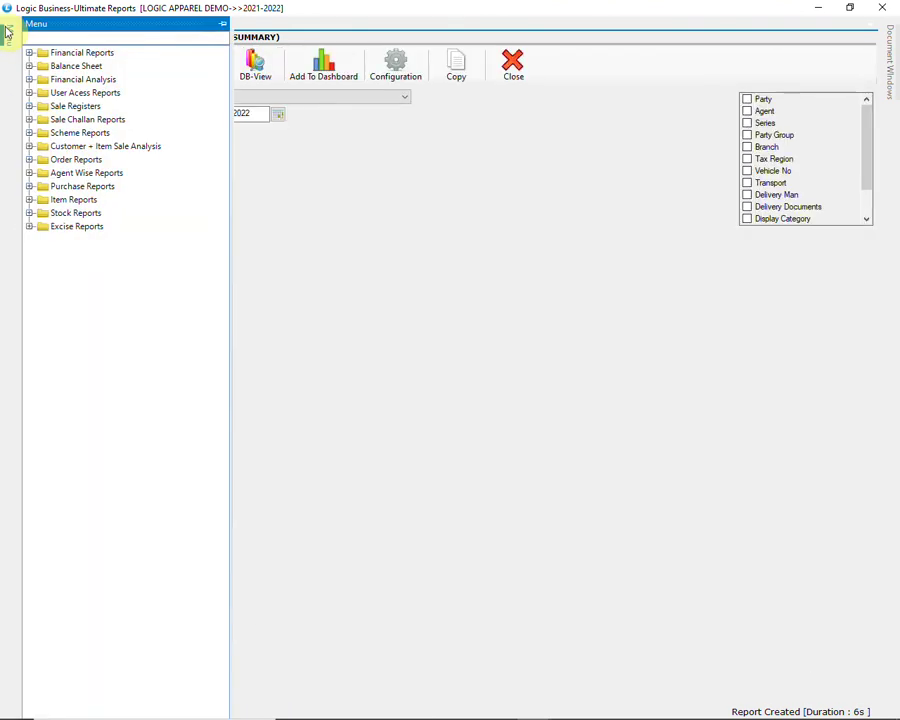
click(31, 107)
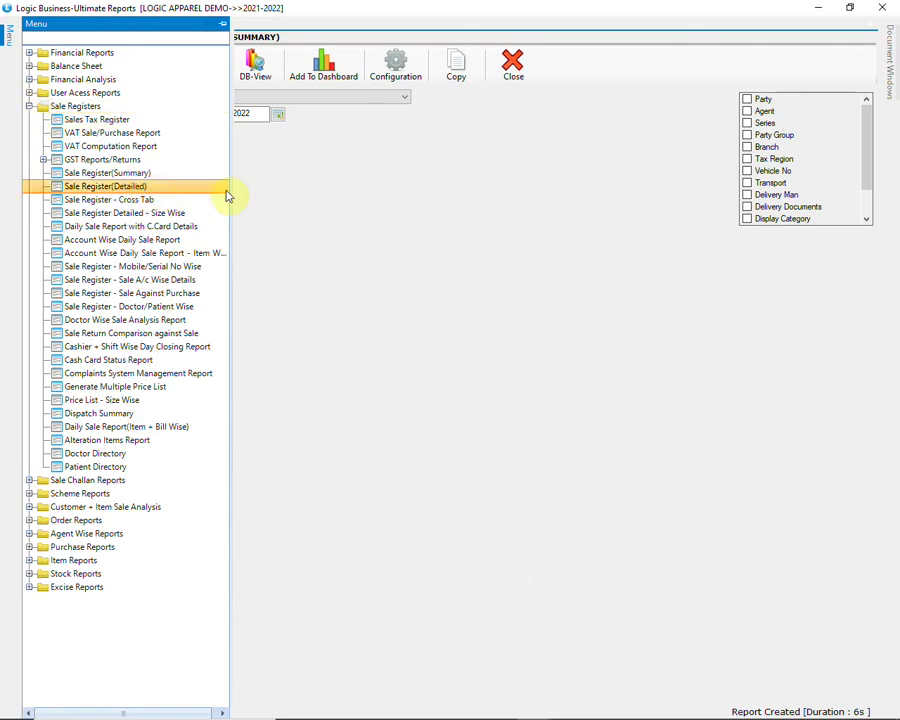
click(185, 193)
click(381, 97)
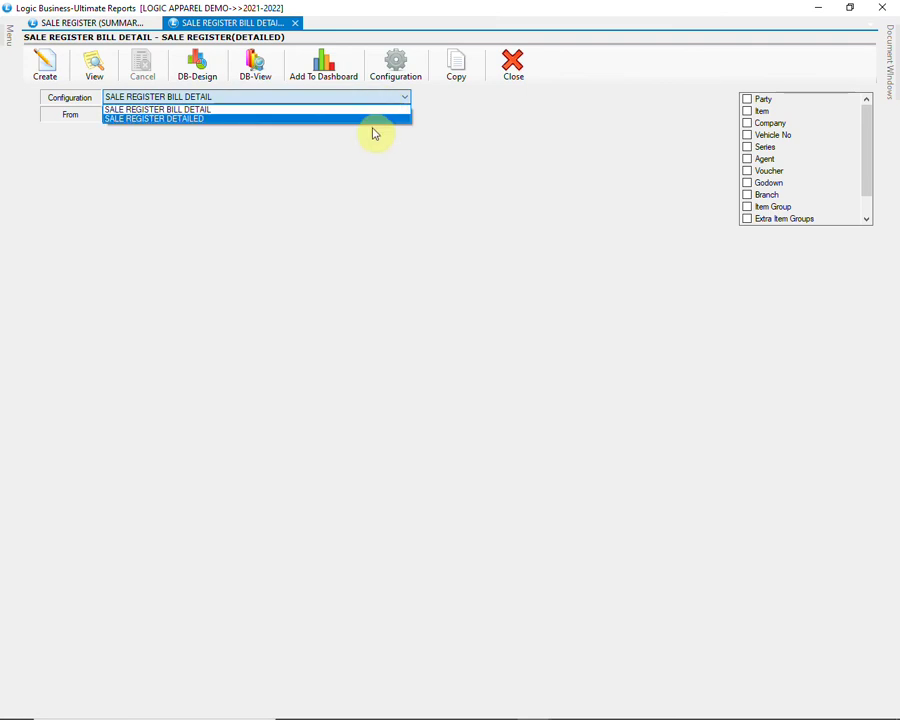
click(370, 120)
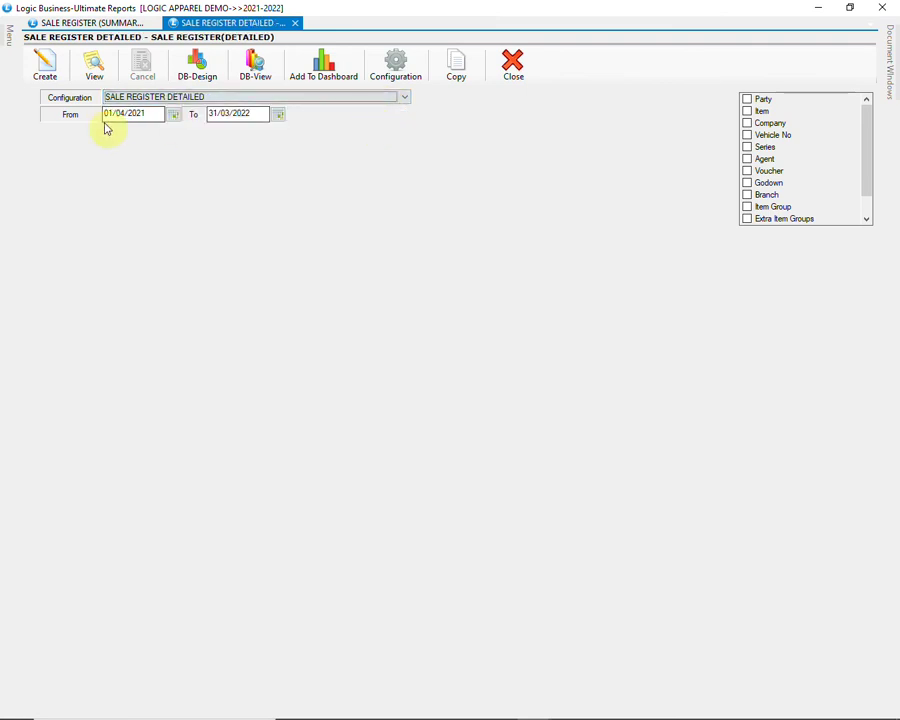
Step: Set the start date to 01/11/2021 and generate the detailed register
drag(145, 113, 95, 113)
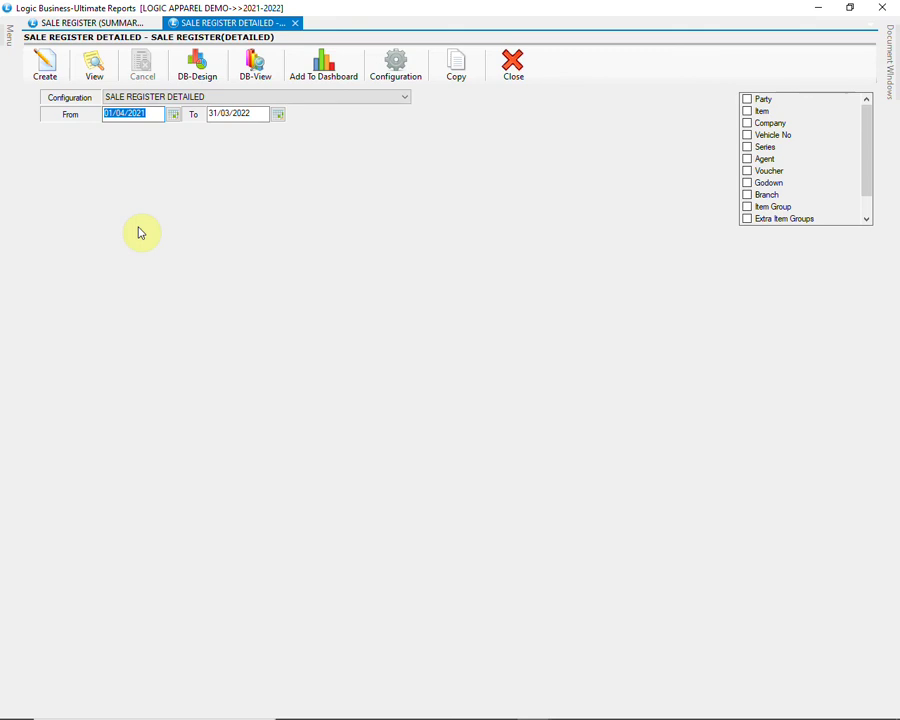
text(01/11/2021)
key(Tab)
click(44, 66)
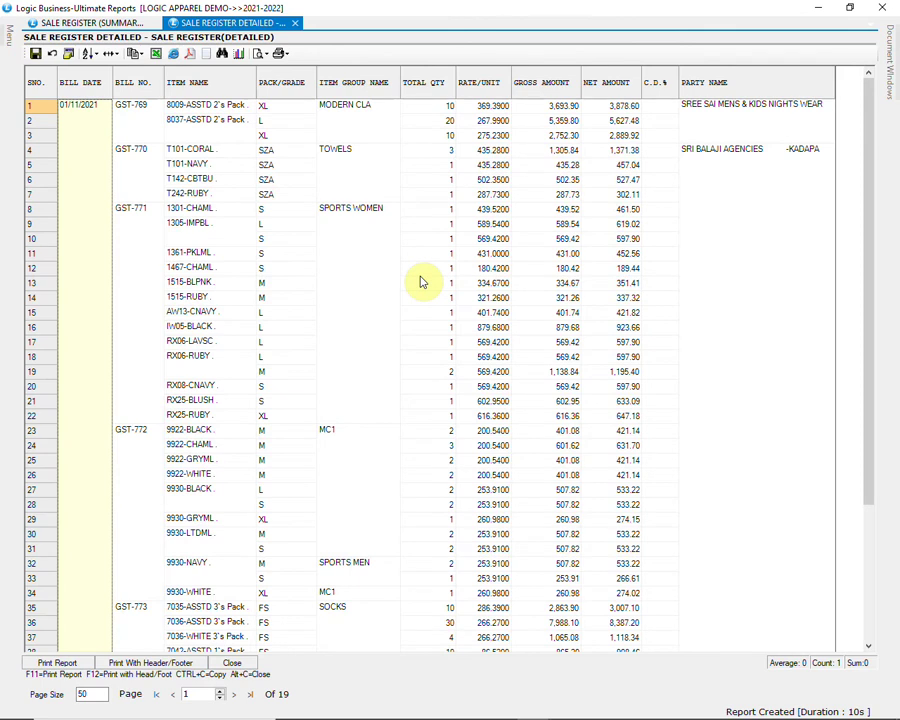
Step: Browse item lines from bill GST-771 to GST-776, then start an Excel export
click(149, 309)
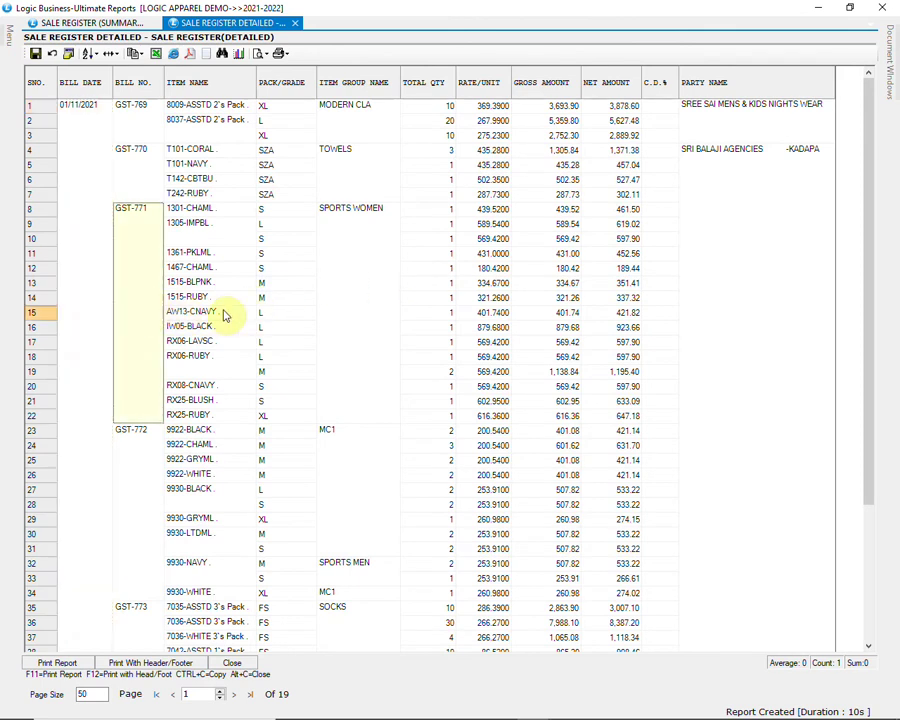
scroll(546, 350, down, 4)
scroll(548, 352, down, 10)
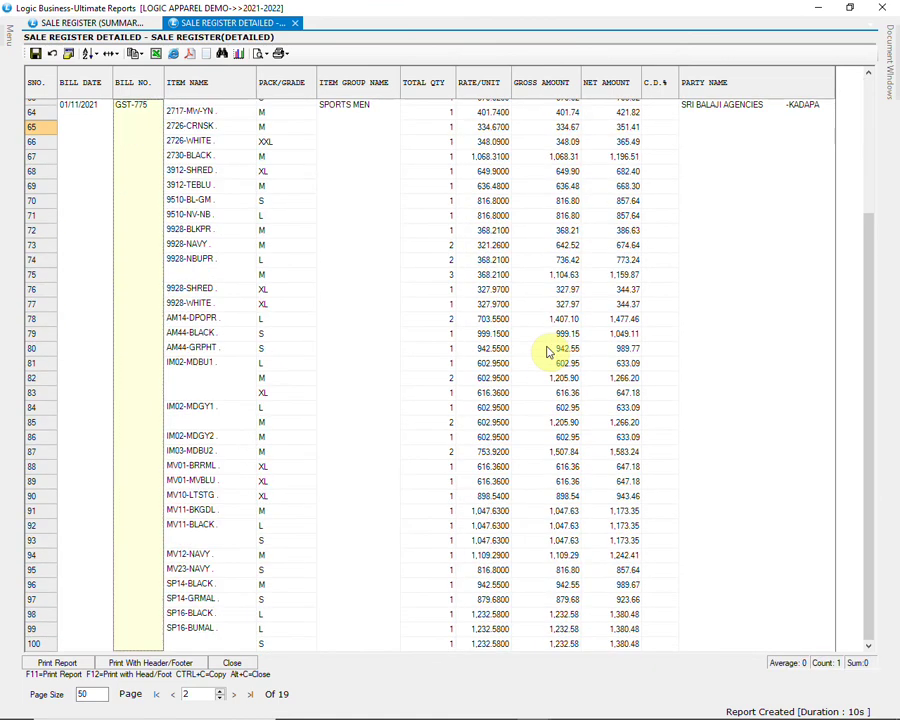
scroll(548, 352, down, 10)
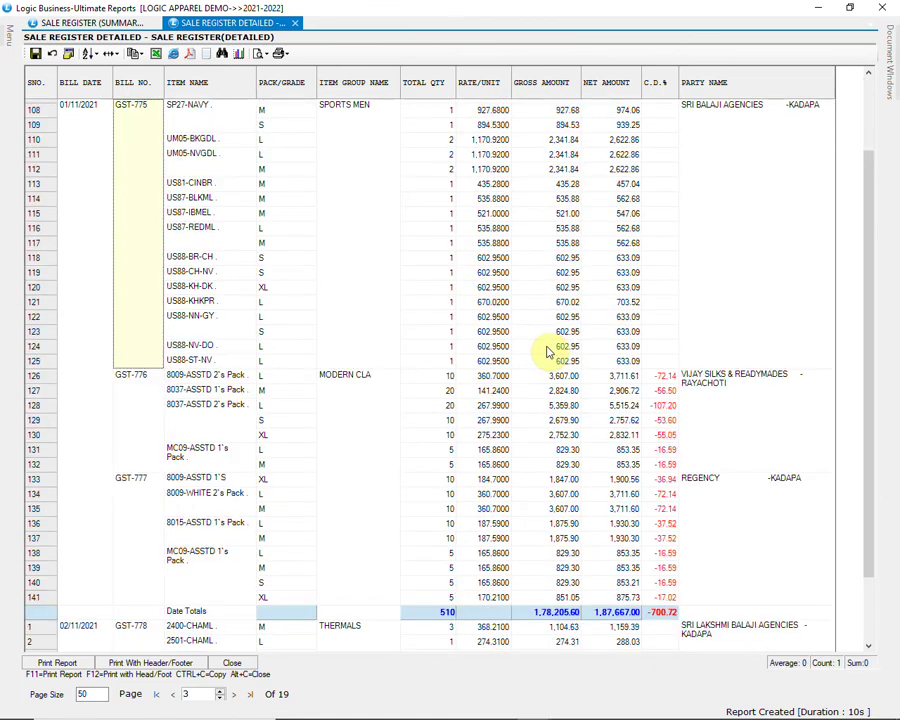
scroll(547, 352, down, 2)
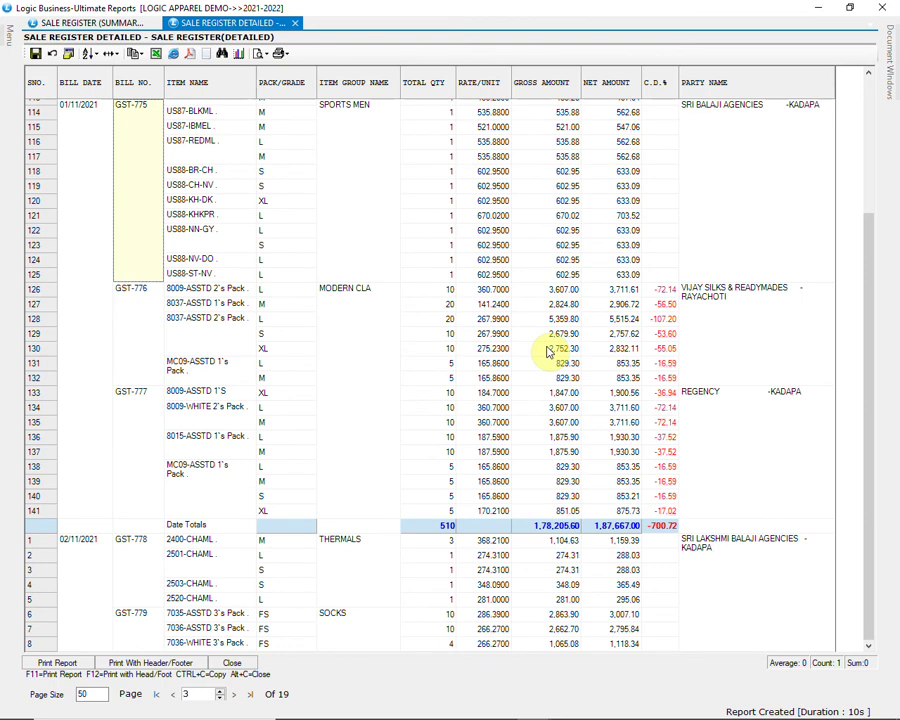
click(150, 336)
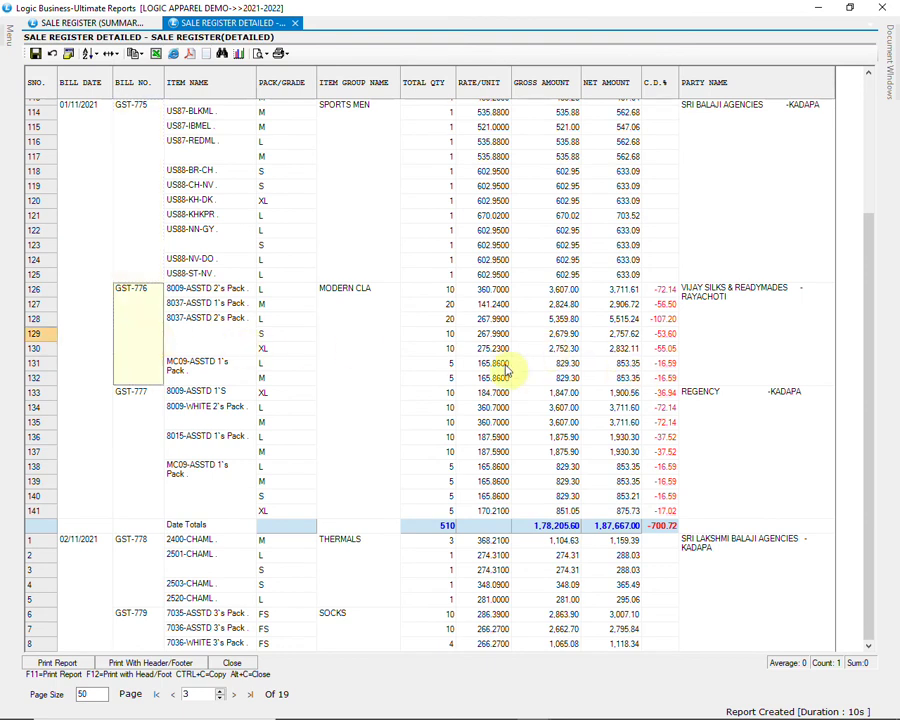
click(155, 55)
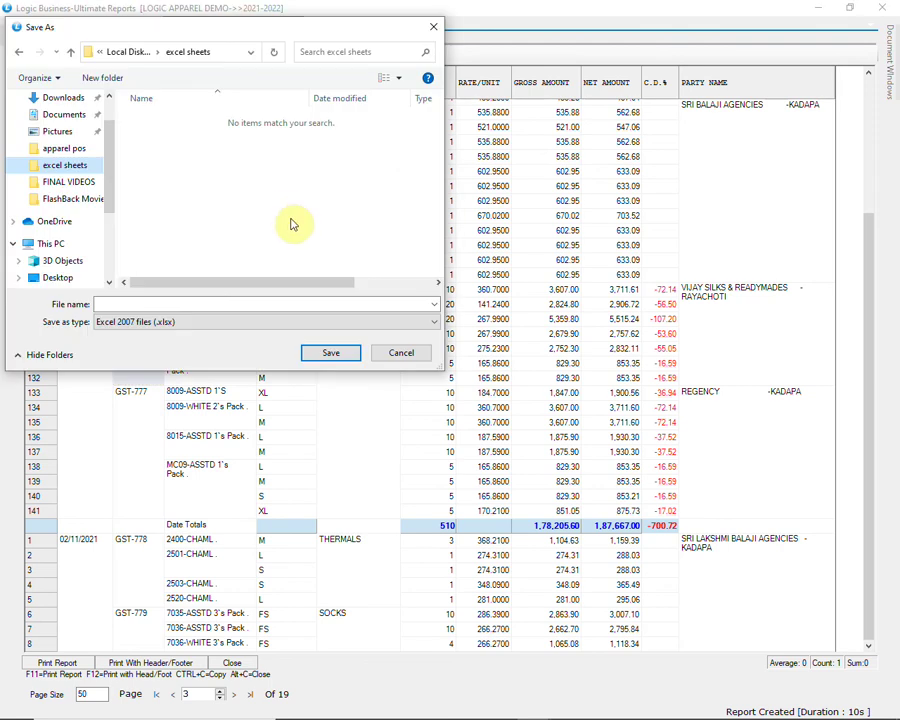
Step: Cancel the Excel export and close the 19-page detailed Sale Register without saving
click(400, 357)
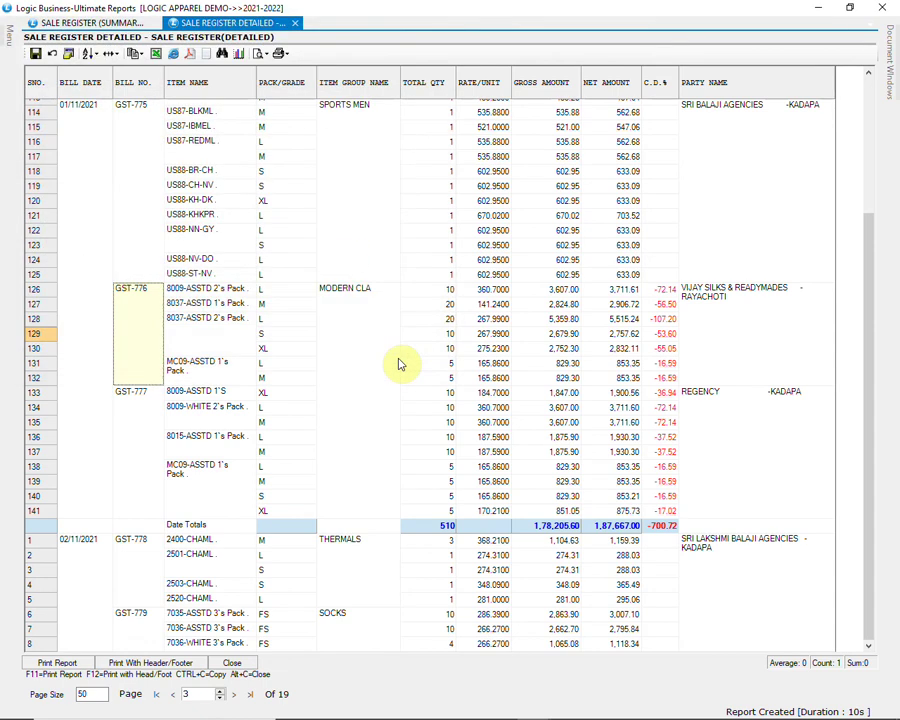
click(233, 663)
Step: Open the cross-tab sale register report with the CATEGORY WISE SALE configuration
mouse_move(6, 42)
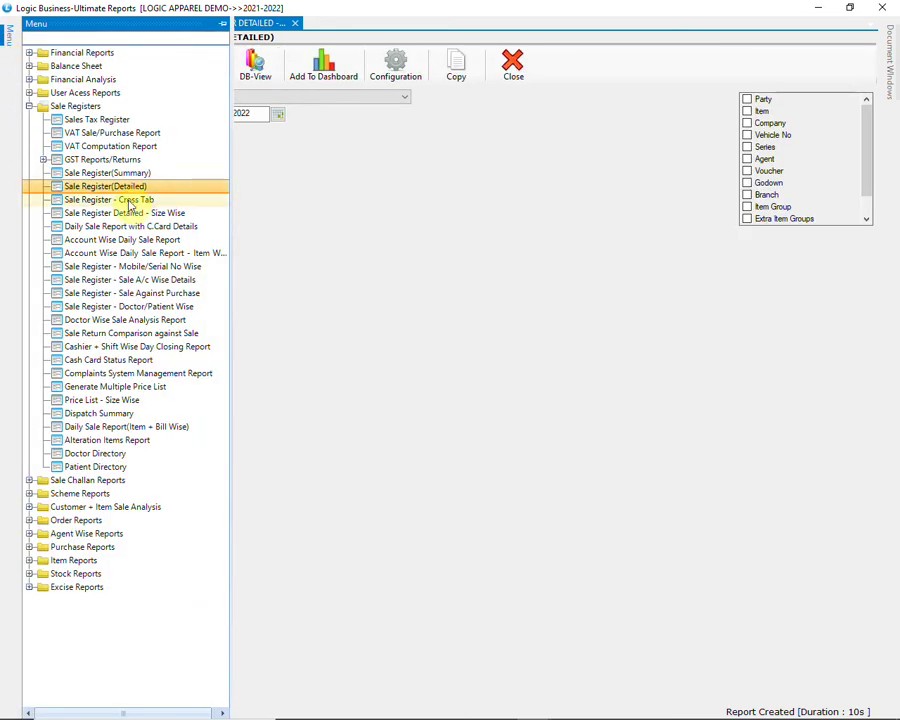
click(199, 203)
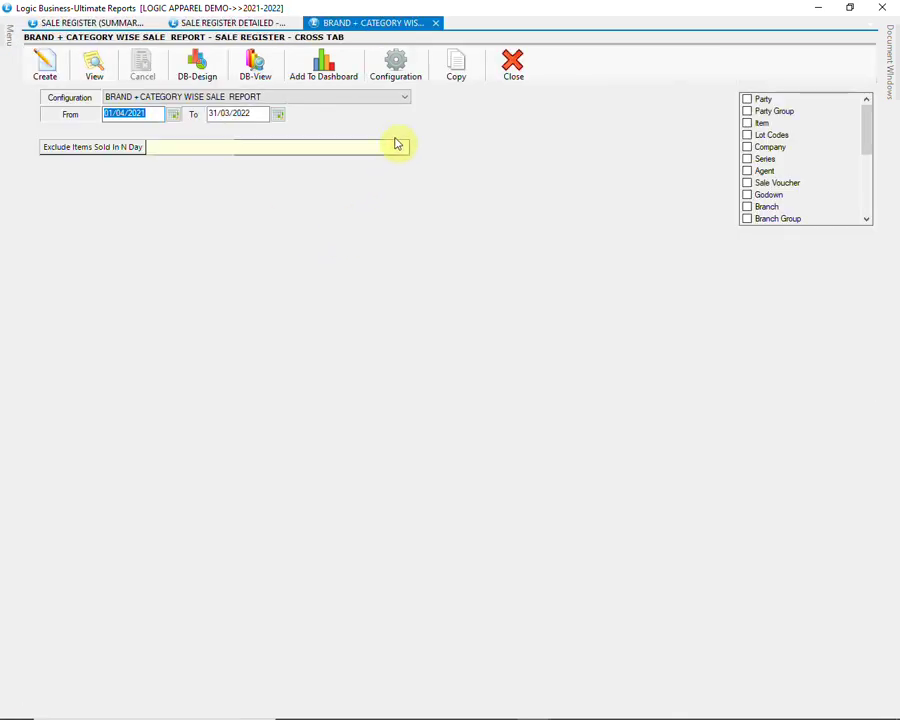
click(384, 99)
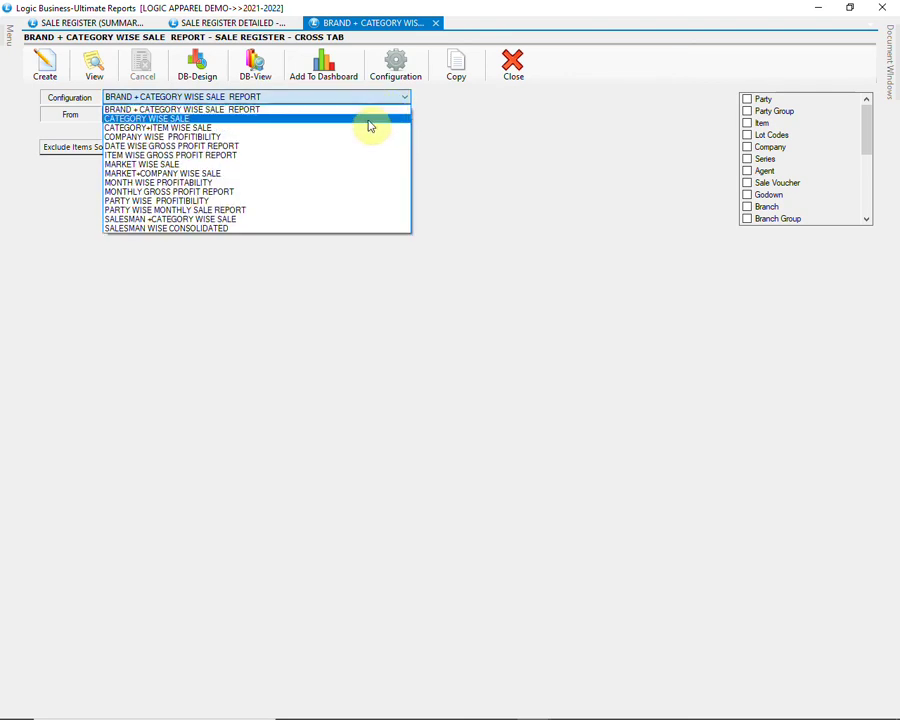
click(370, 122)
Step: Generate the category-wise sale cross-tab, select the (NIL) category row, then close it
click(52, 74)
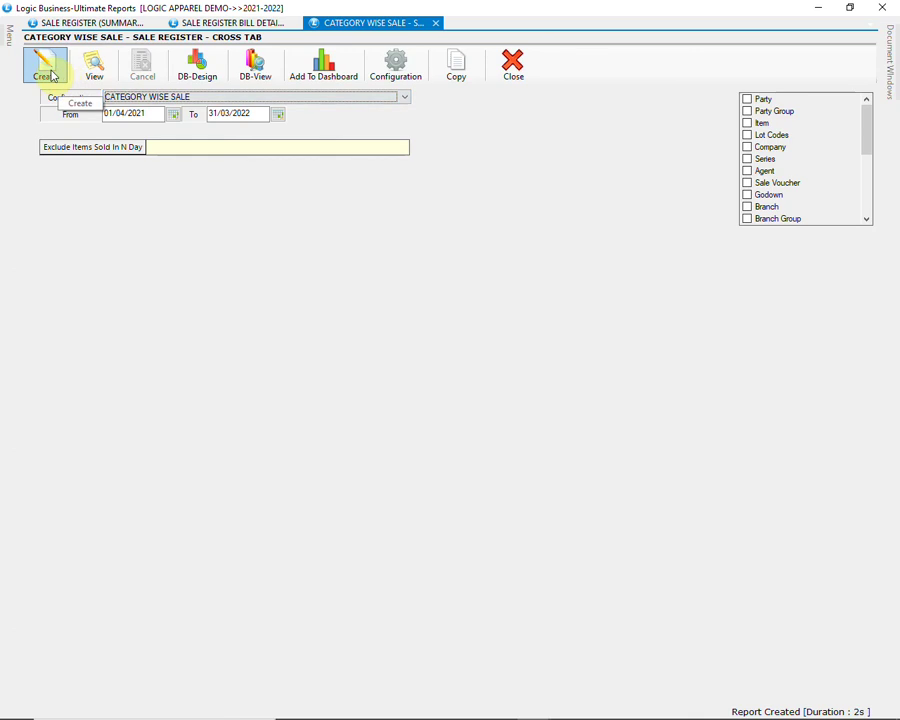
click(52, 74)
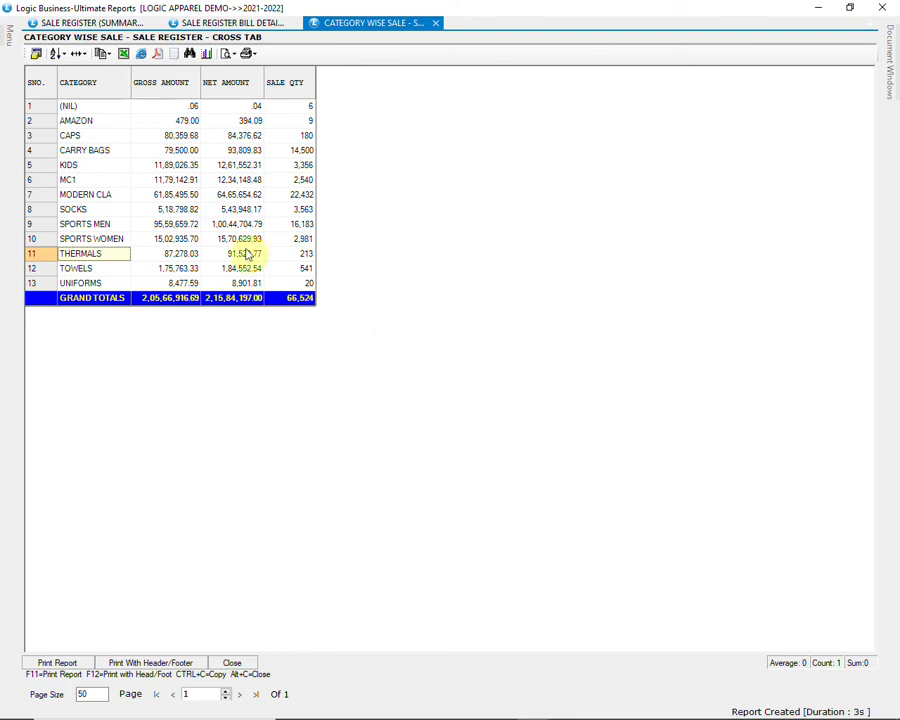
click(119, 109)
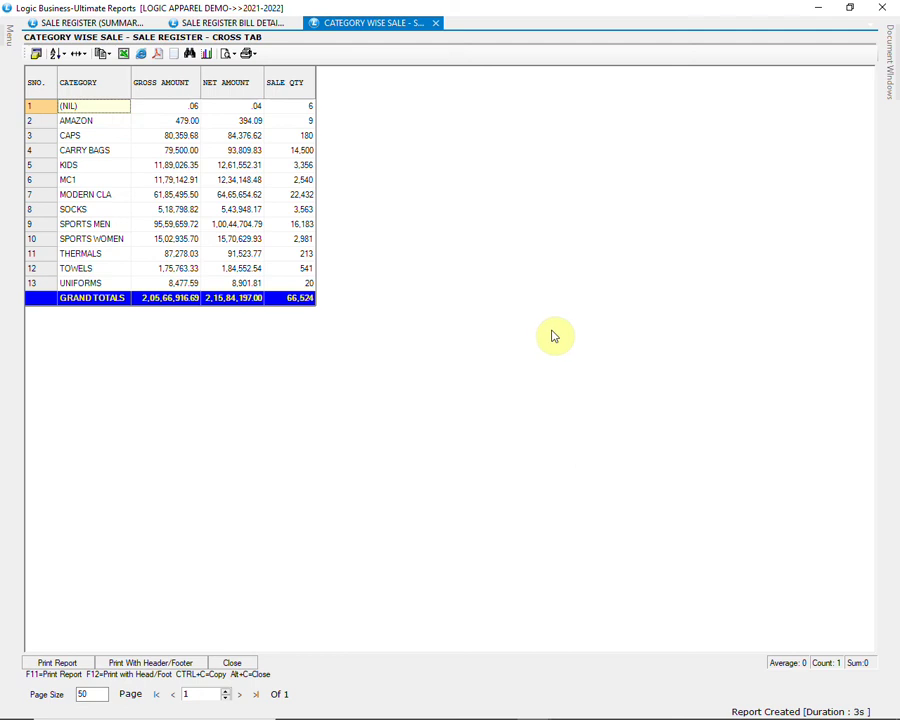
click(234, 663)
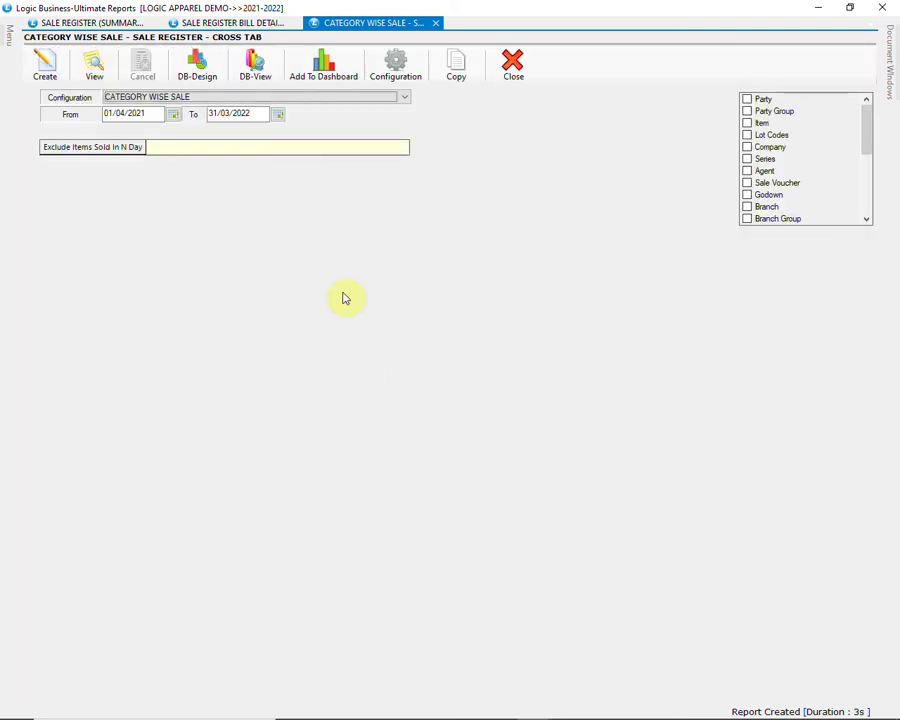
Step: Generate the PARTY WISE MONTHLY SALE REPORT cross-tab
click(334, 98)
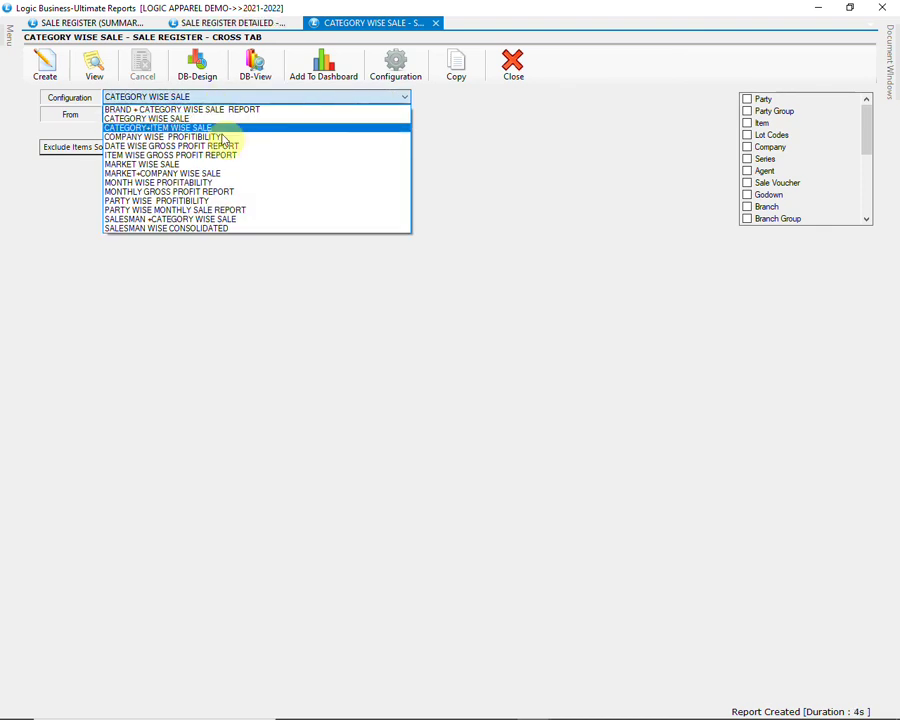
click(265, 212)
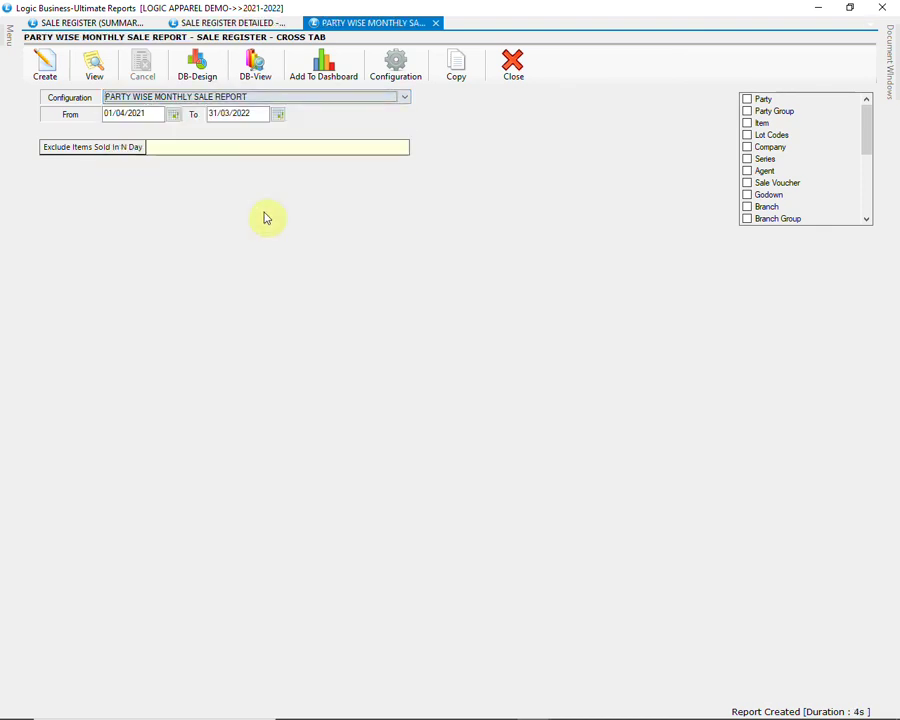
click(46, 72)
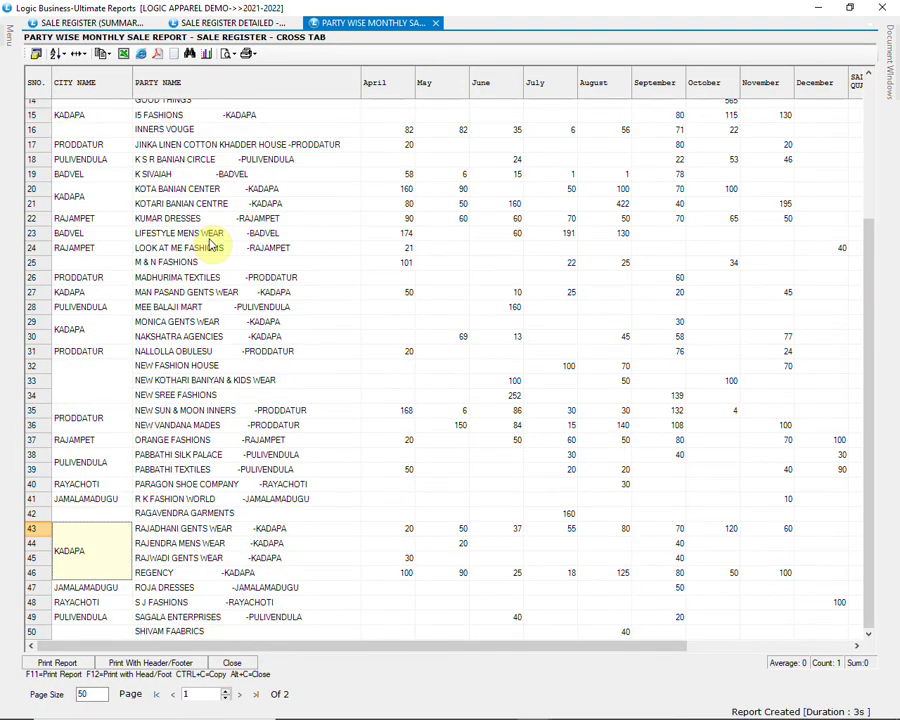
Step: Inspect row 31's April, September and November quantities, then bring up the cross-tab configuration
drag(371, 651, 549, 663)
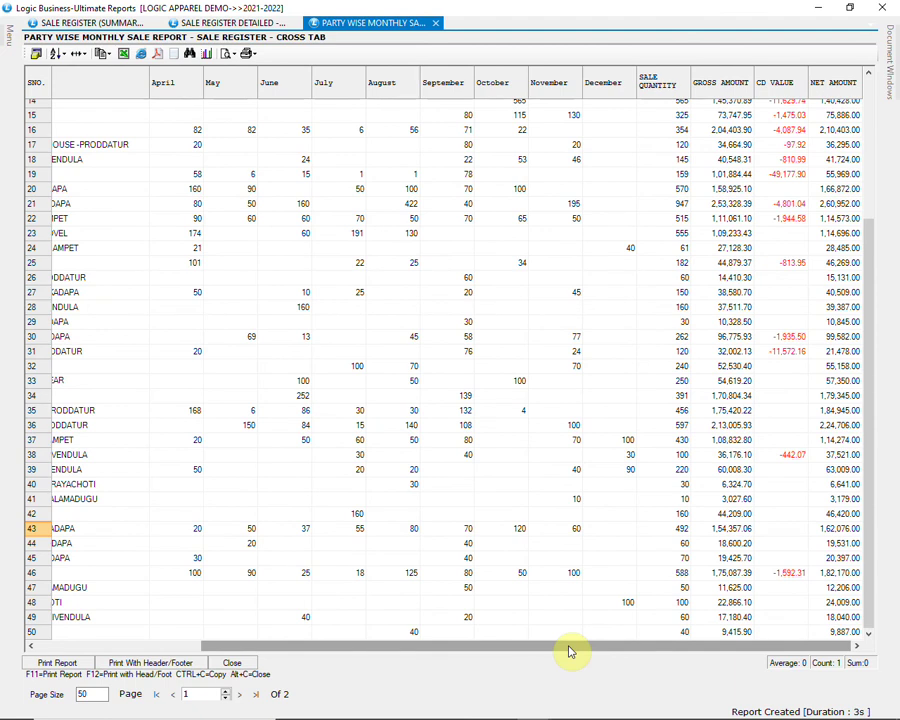
drag(569, 652, 388, 669)
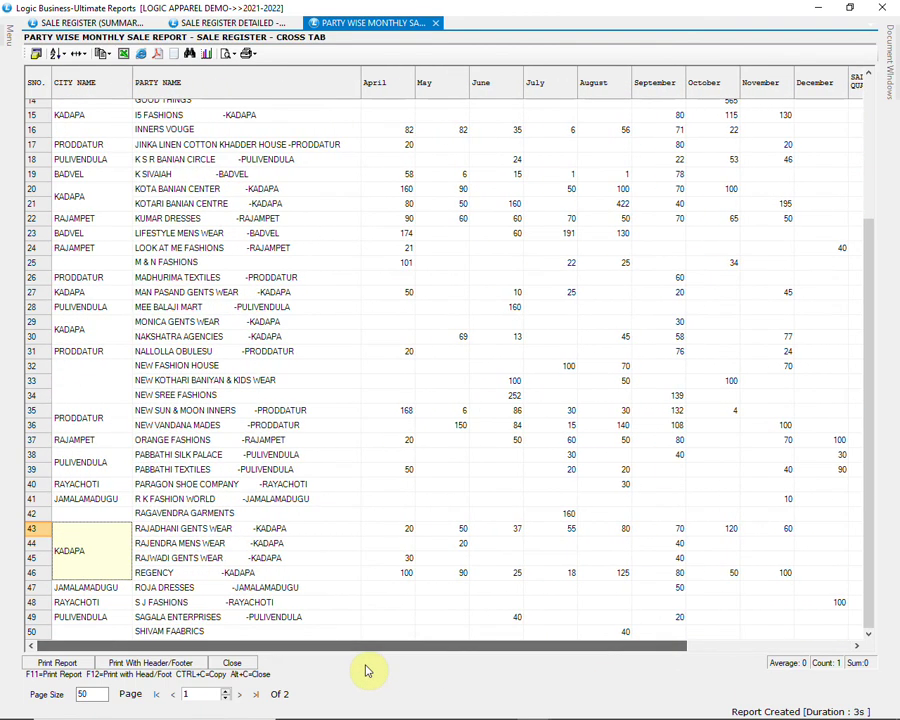
click(404, 353)
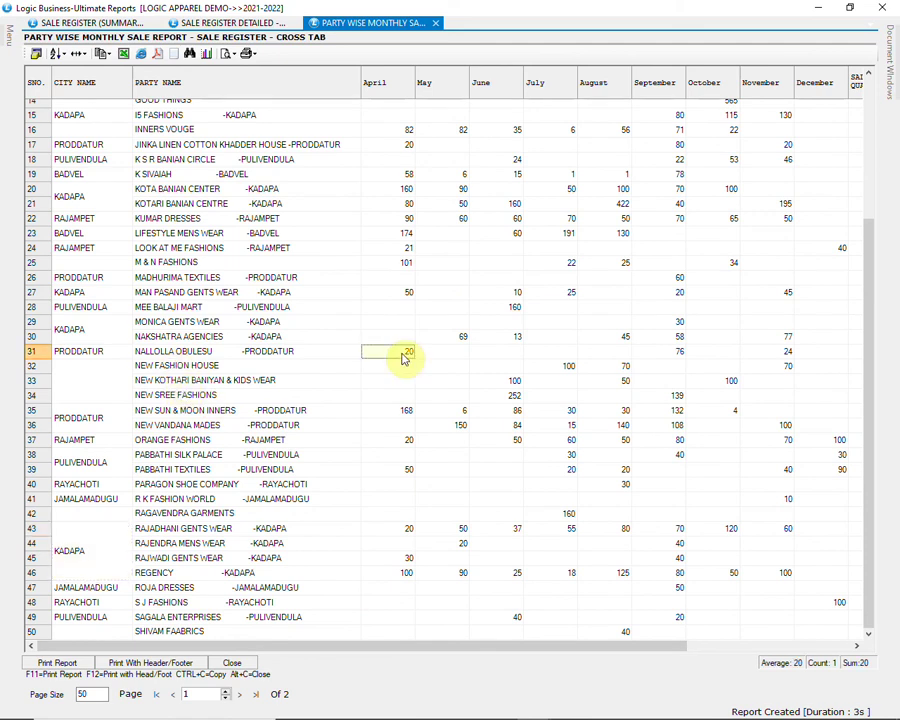
click(683, 353)
click(787, 354)
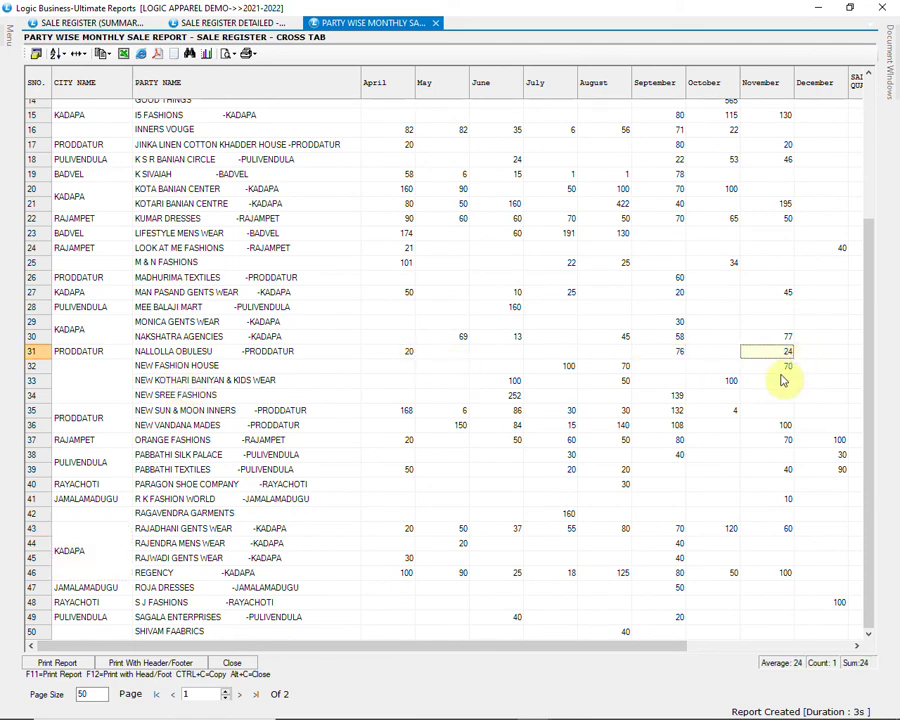
key(F9)
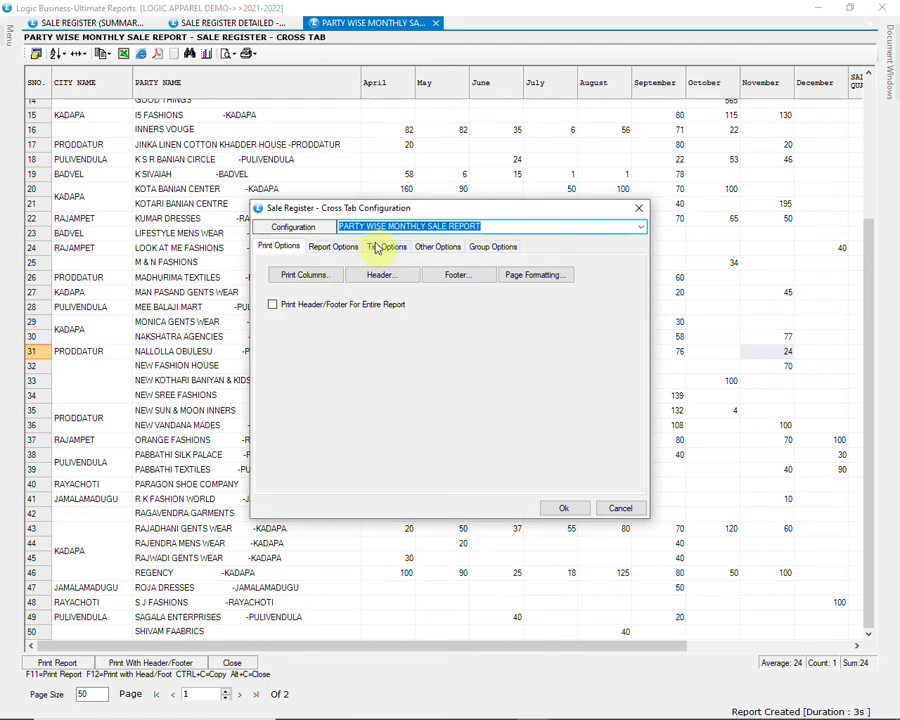
Step: Review the Txn Options tab, cancel the configuration unchanged, and close the party-wise report
click(386, 246)
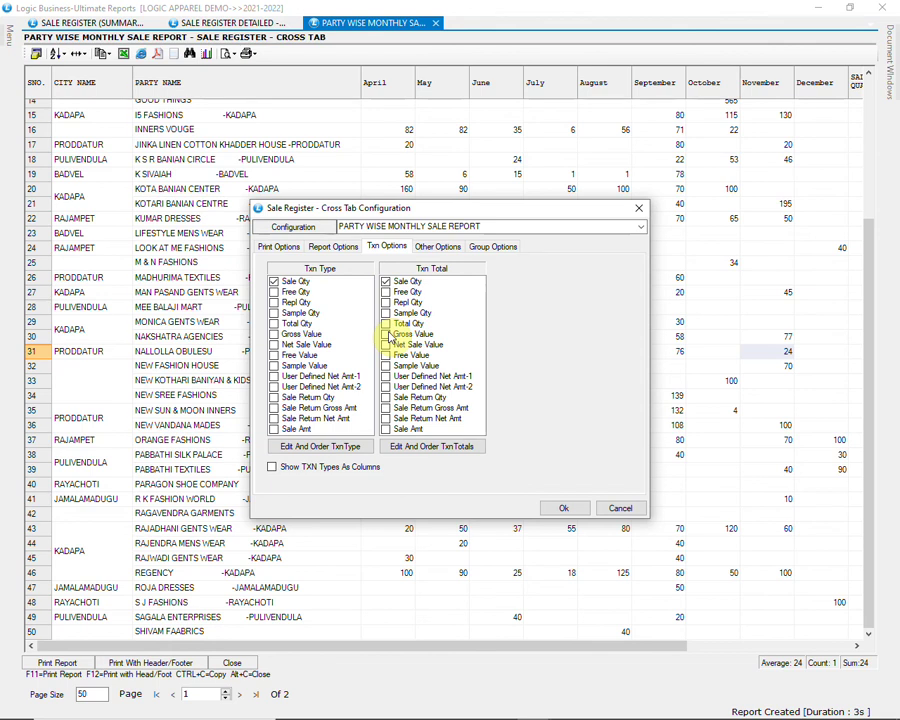
click(621, 509)
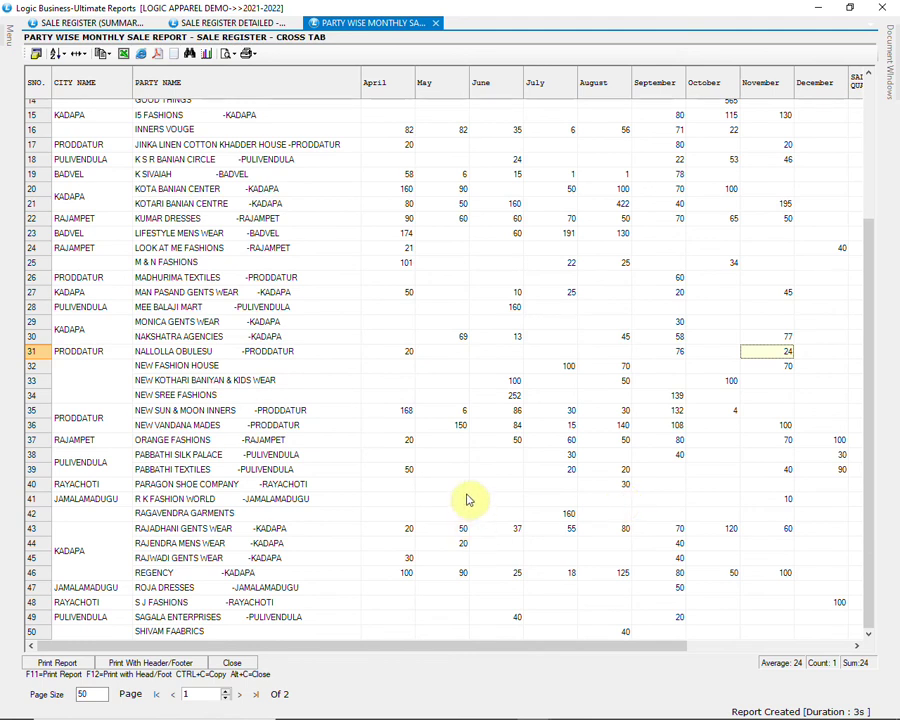
click(250, 667)
Step: Select MARKET WISE SALE and start a Party Group filter using BEATS grouping
click(342, 97)
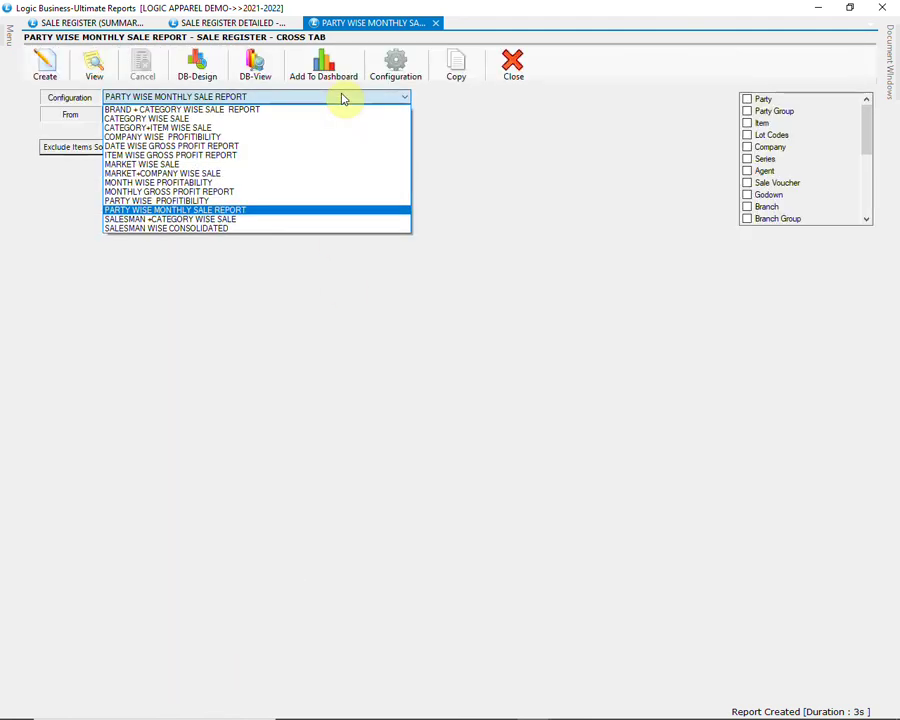
click(183, 164)
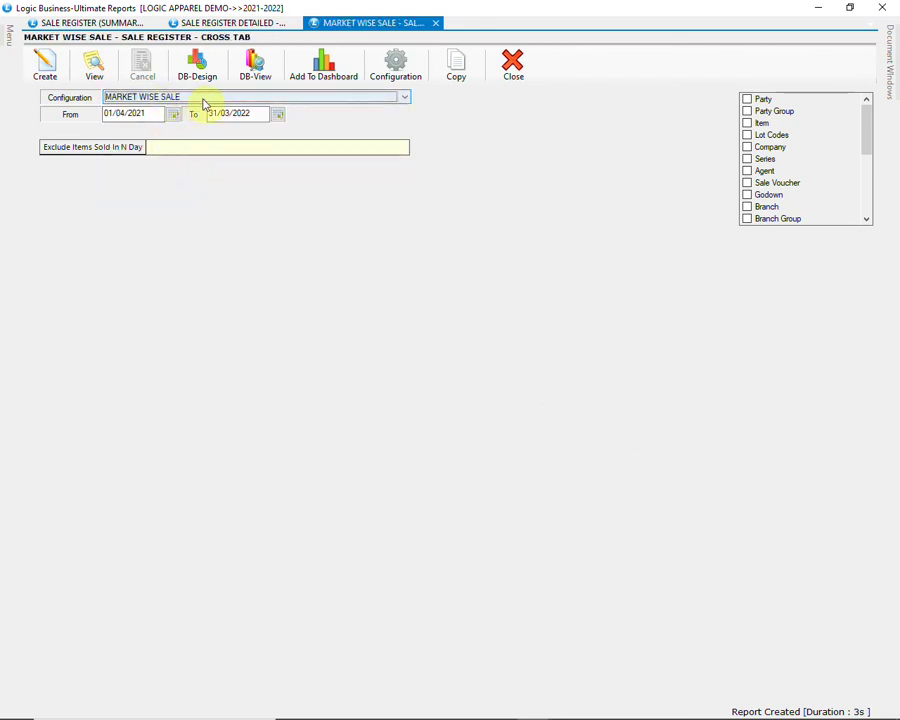
click(747, 111)
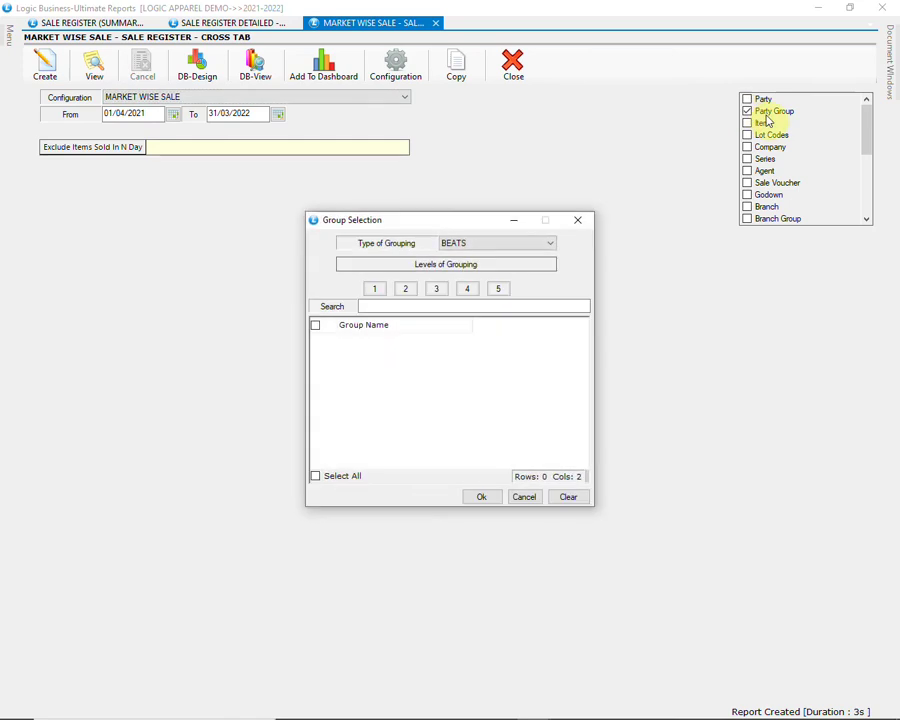
click(529, 248)
click(518, 245)
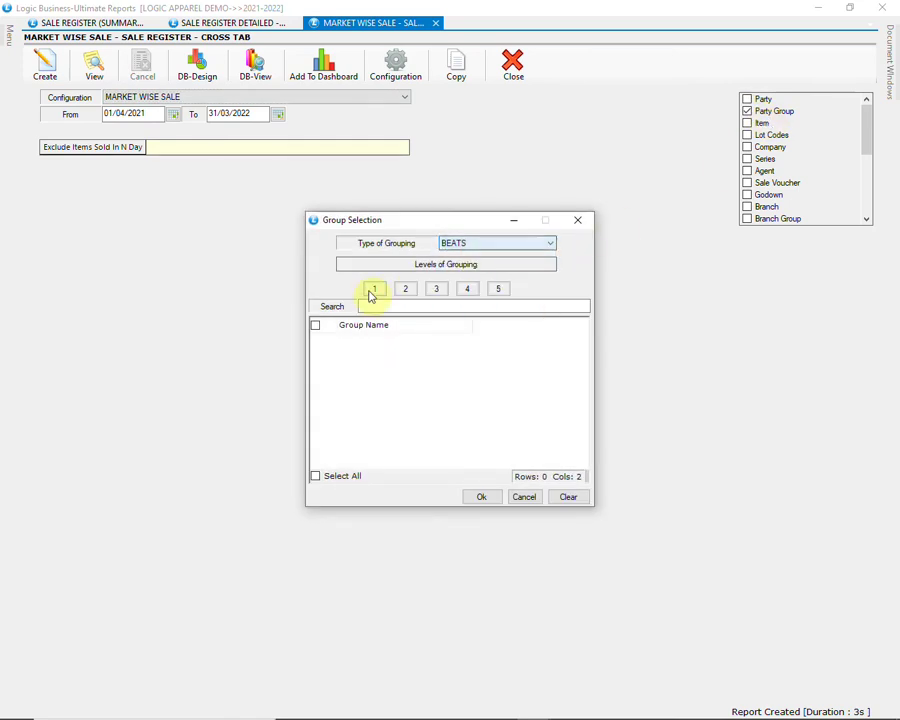
Step: Browse the first-level beats, drop the group filter, then generate and close the market-wise report
click(372, 291)
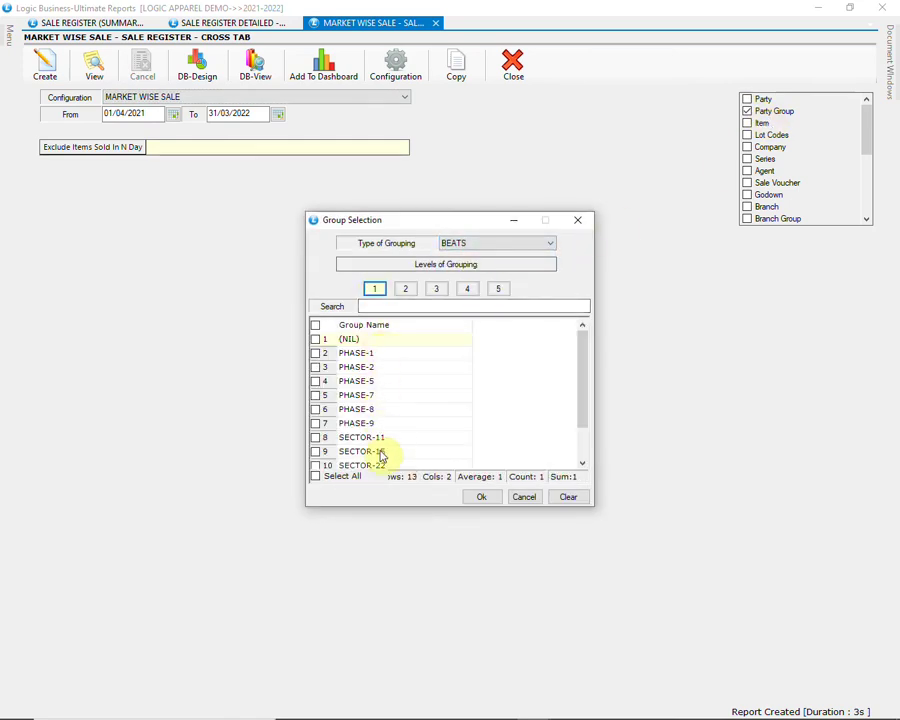
drag(578, 362, 585, 392)
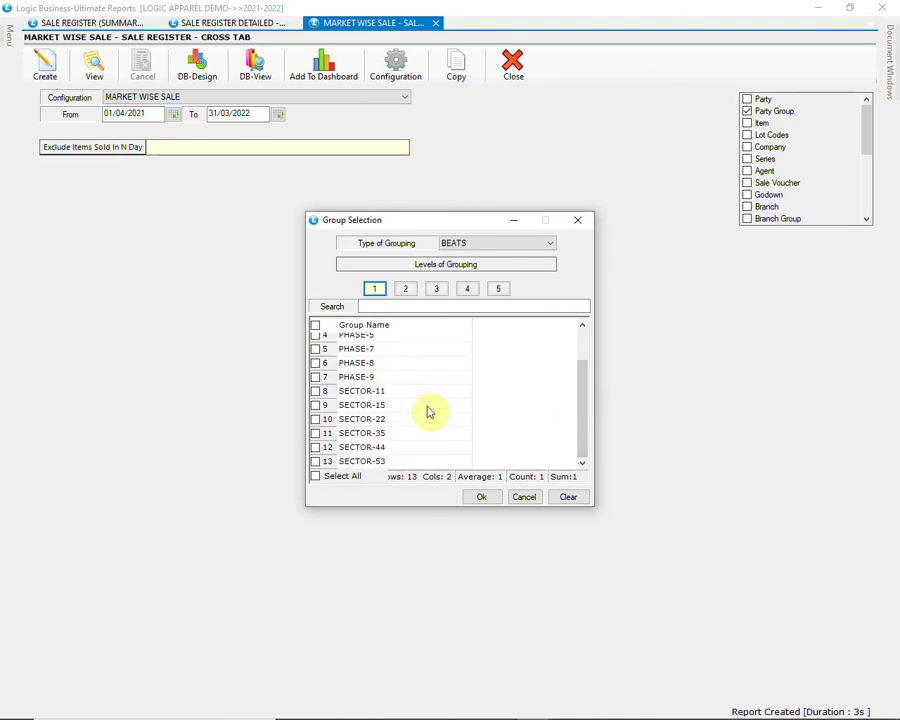
click(532, 500)
click(45, 72)
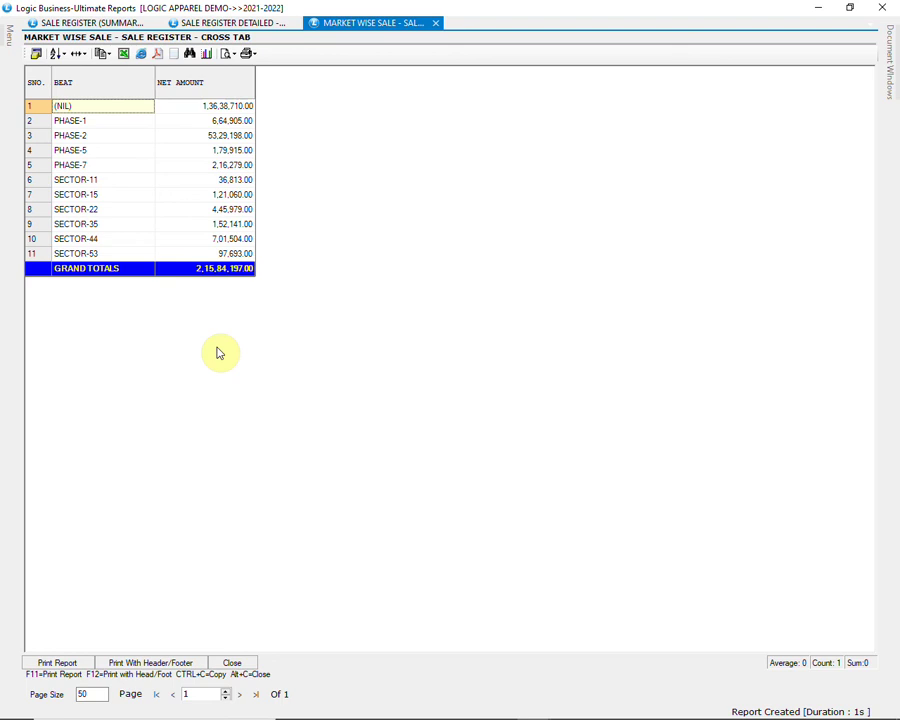
click(233, 663)
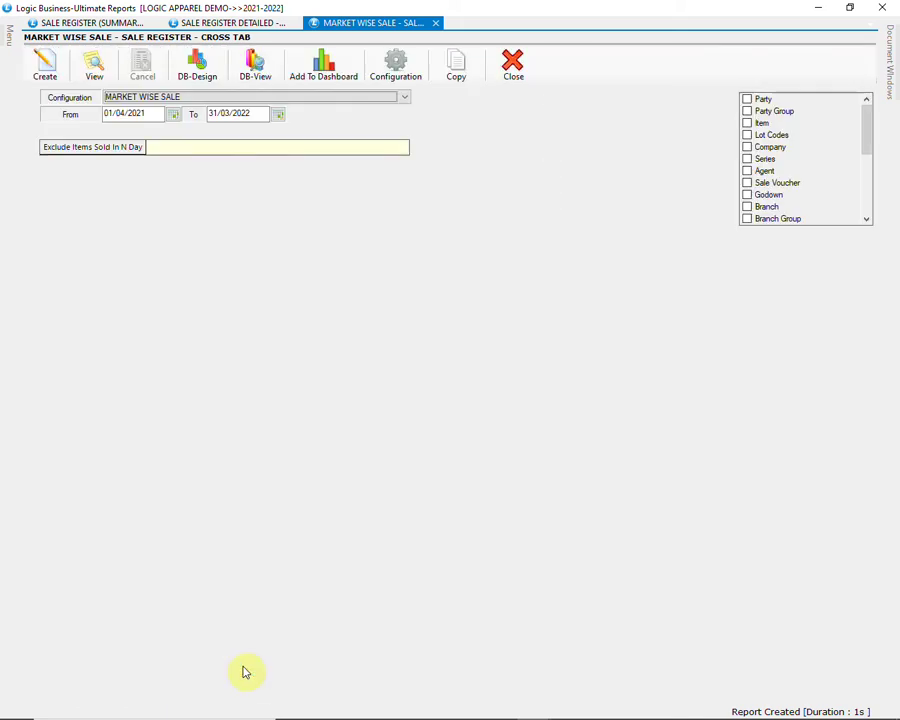
Step: Generate the SALESMAN WISE CONSOLIDATED cross-tab of three salesmen totalling 2,15,84,197.0, then close it
click(370, 98)
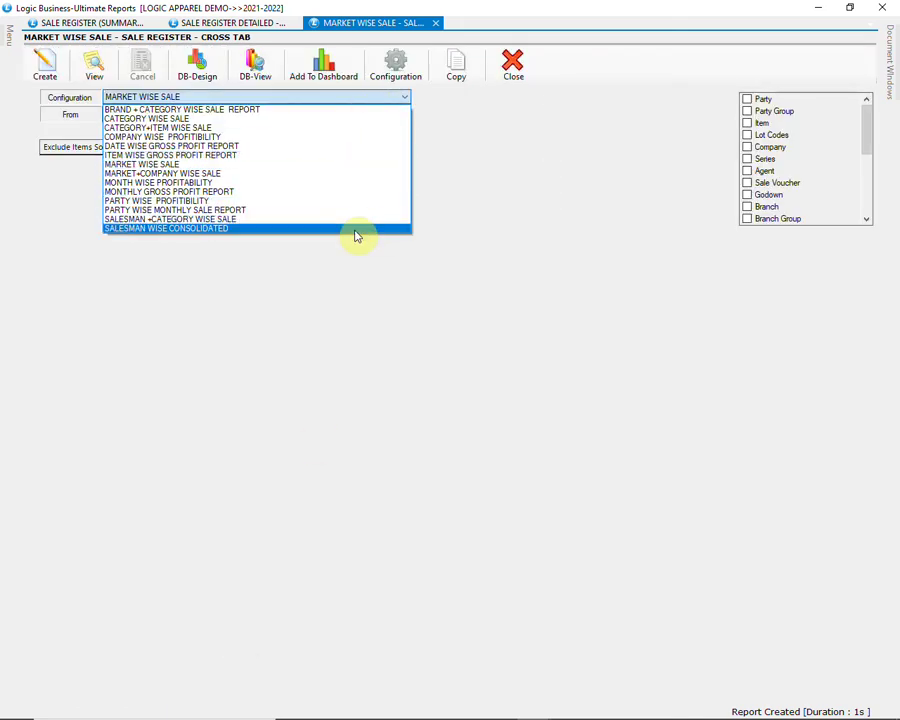
click(356, 229)
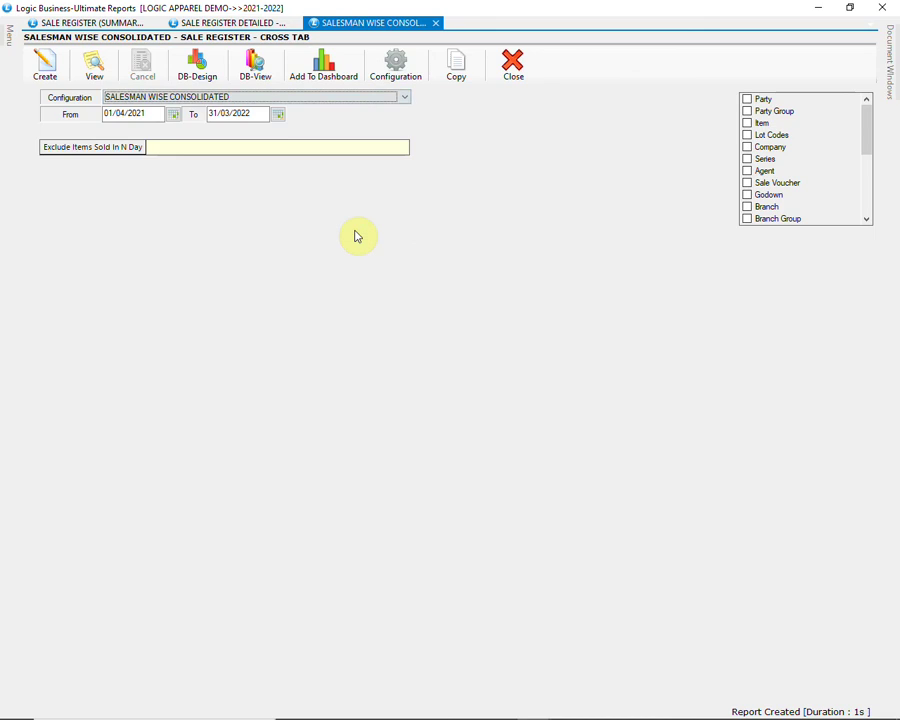
click(44, 68)
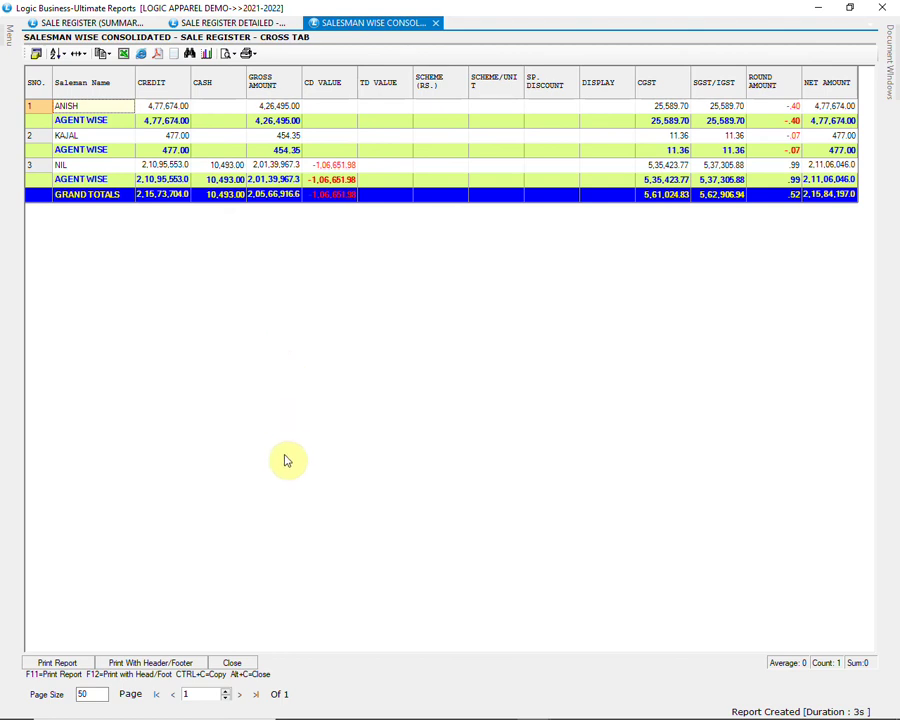
click(230, 664)
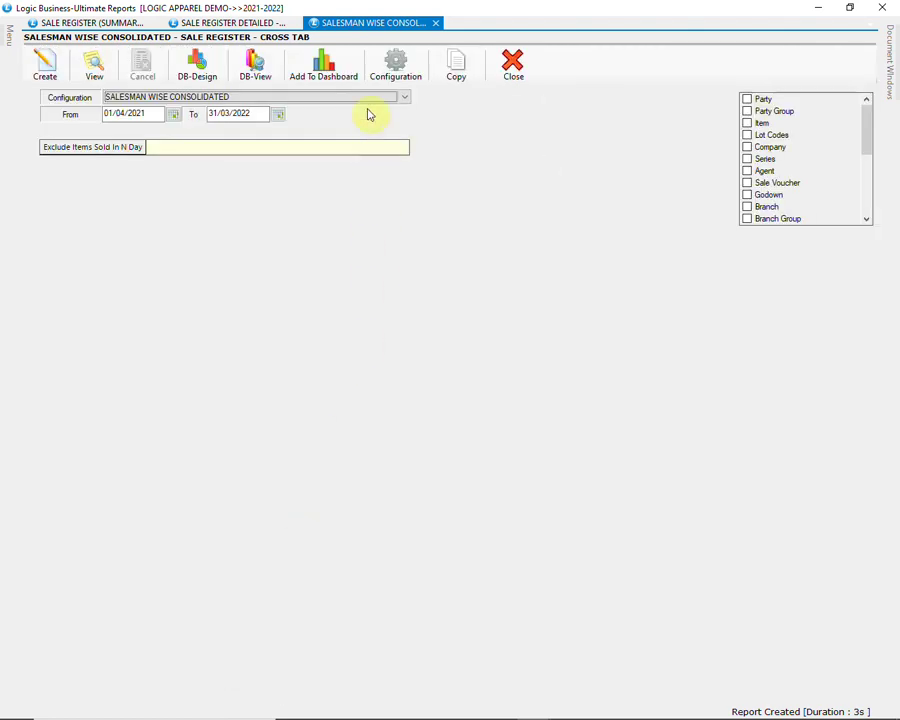
click(367, 98)
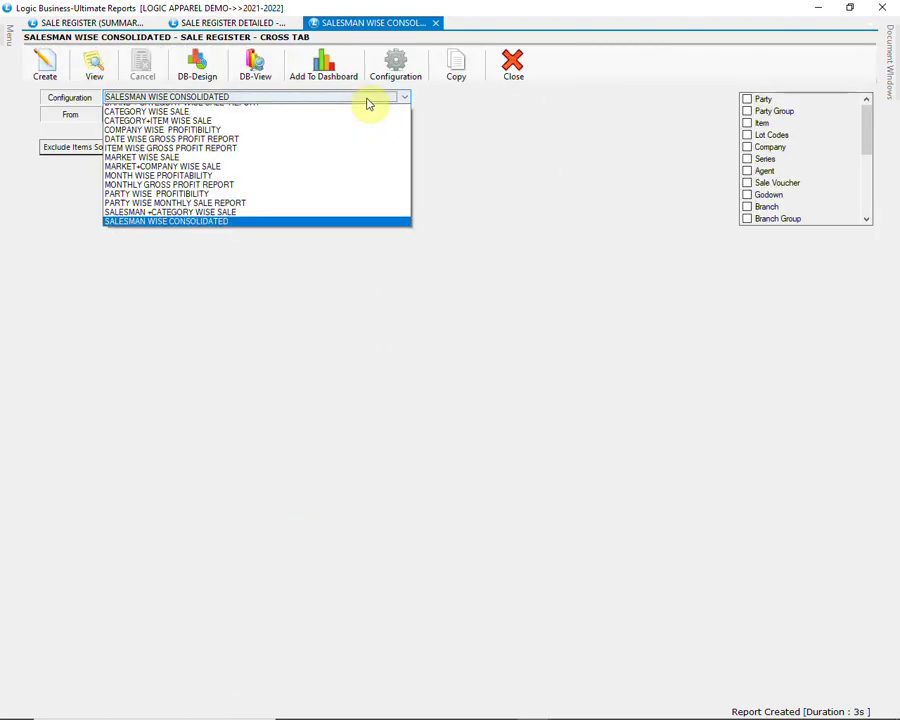
Step: Create the MONTH WISE PROFITABILITY report for 01/04/2021 to 31/03/2022
click(346, 183)
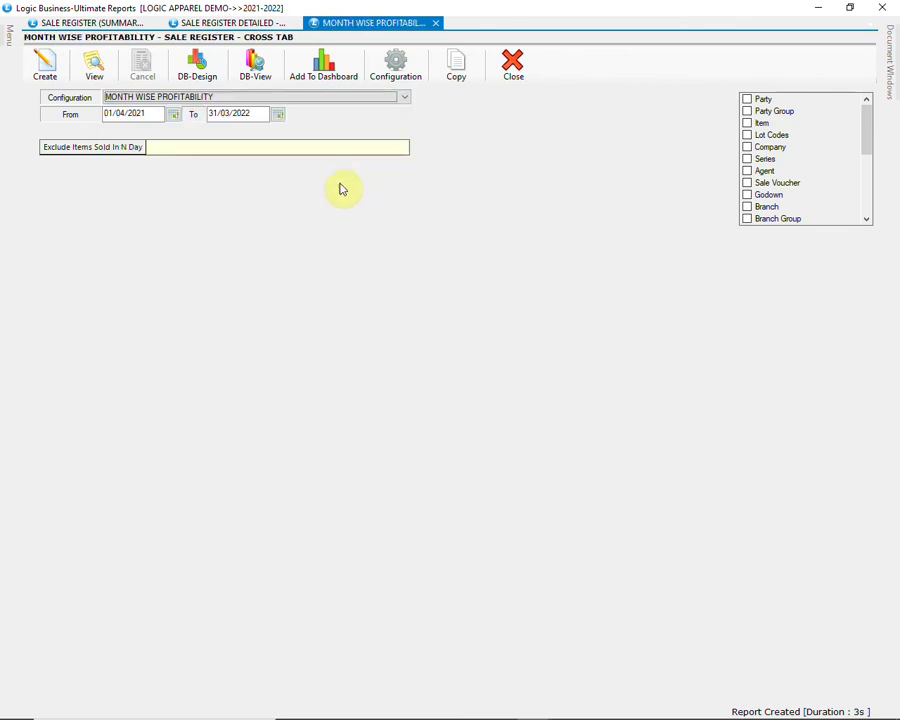
click(45, 66)
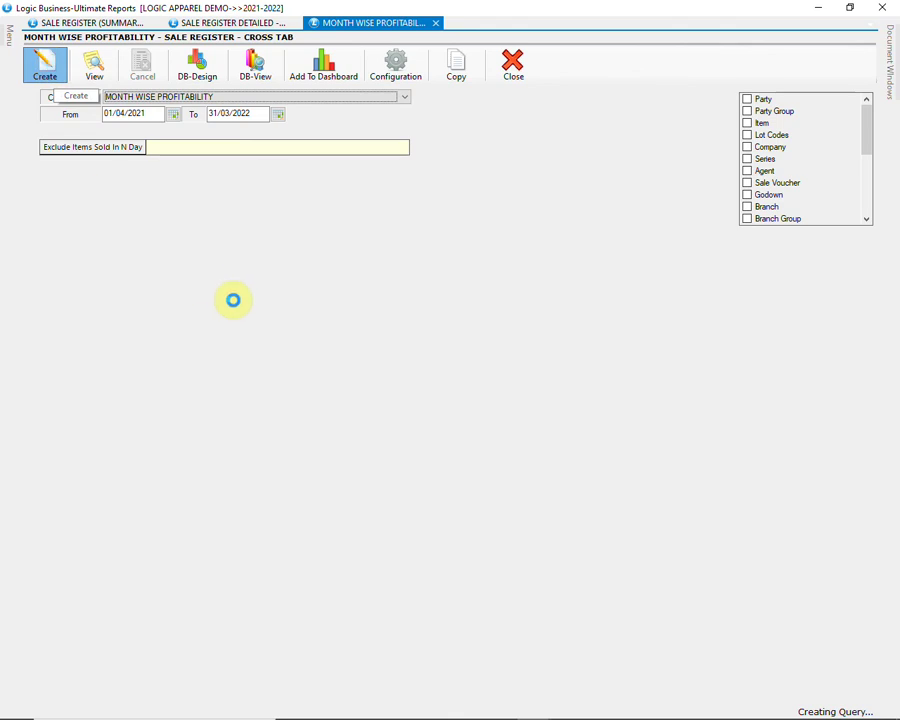
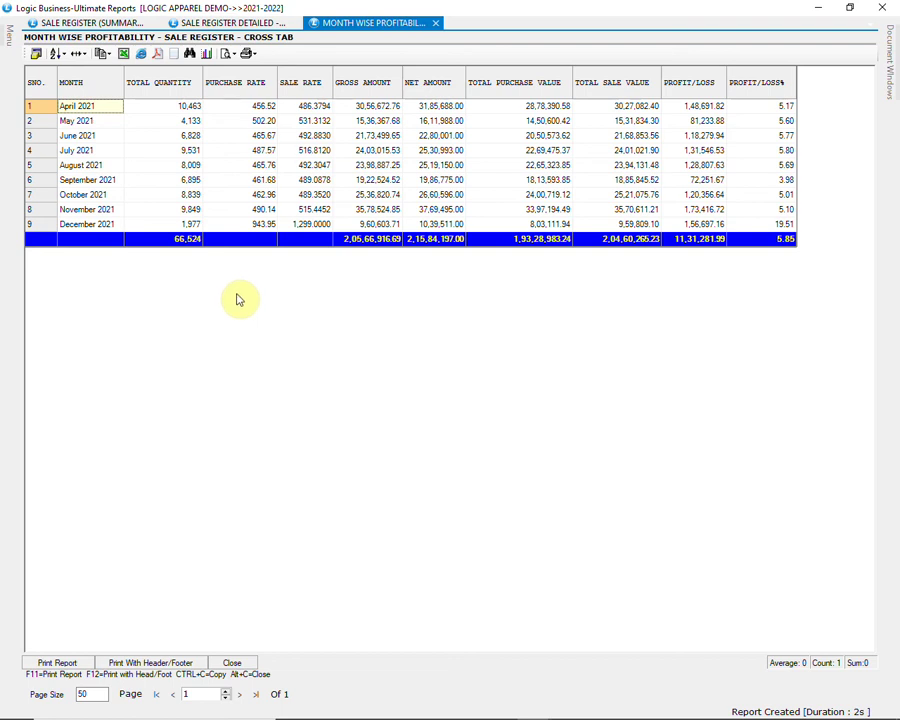
Step: Close the profitability grid and open Sale Register Detailed - Size Wise with the ITEM WISE SALE configuration
click(244, 666)
mouse_move(10, 36)
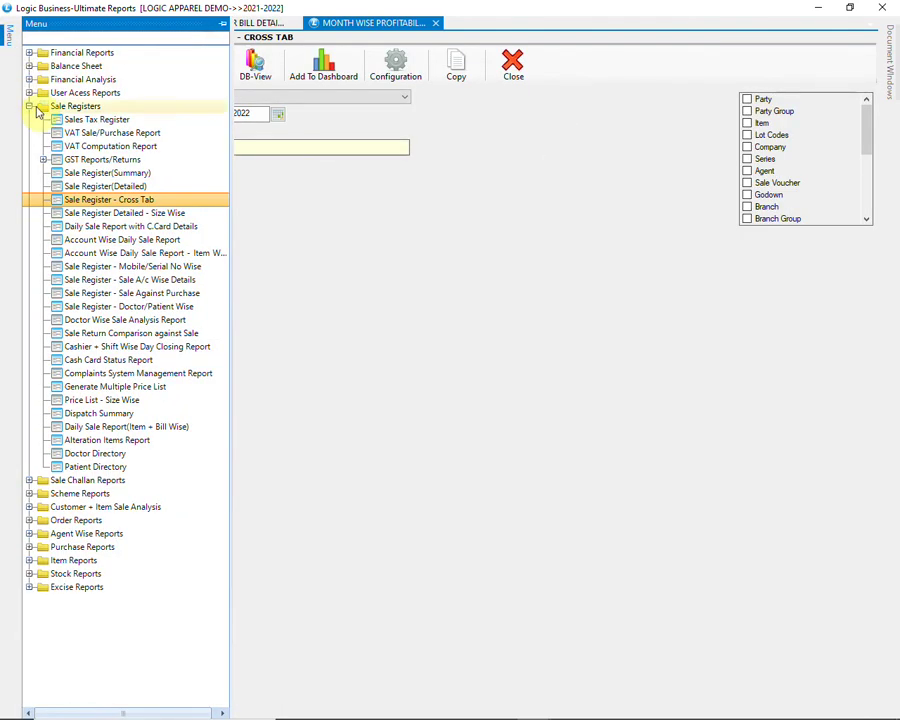
click(176, 218)
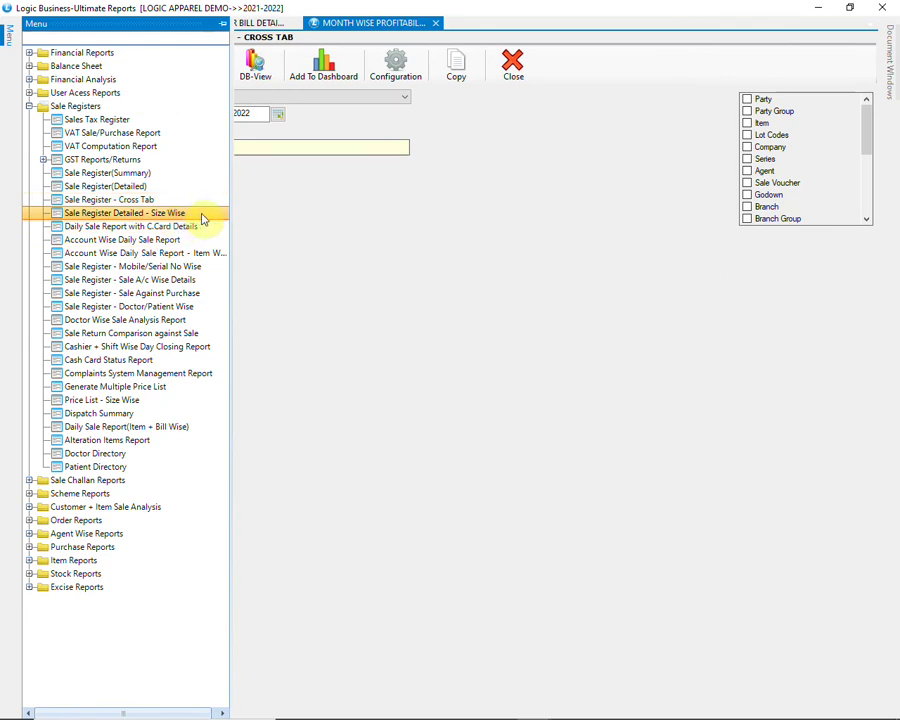
double_click(203, 218)
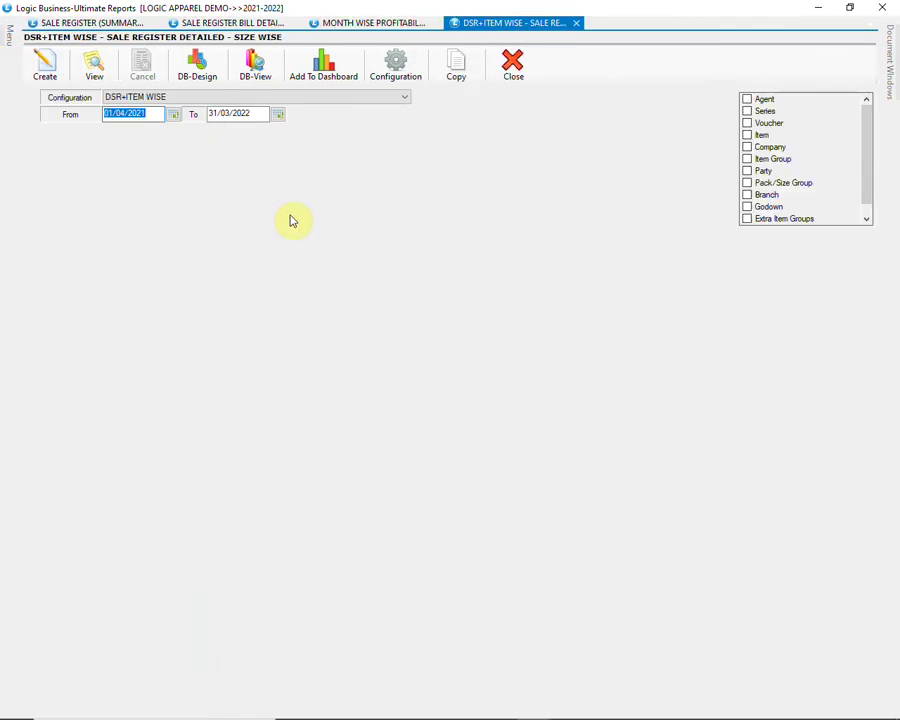
click(361, 97)
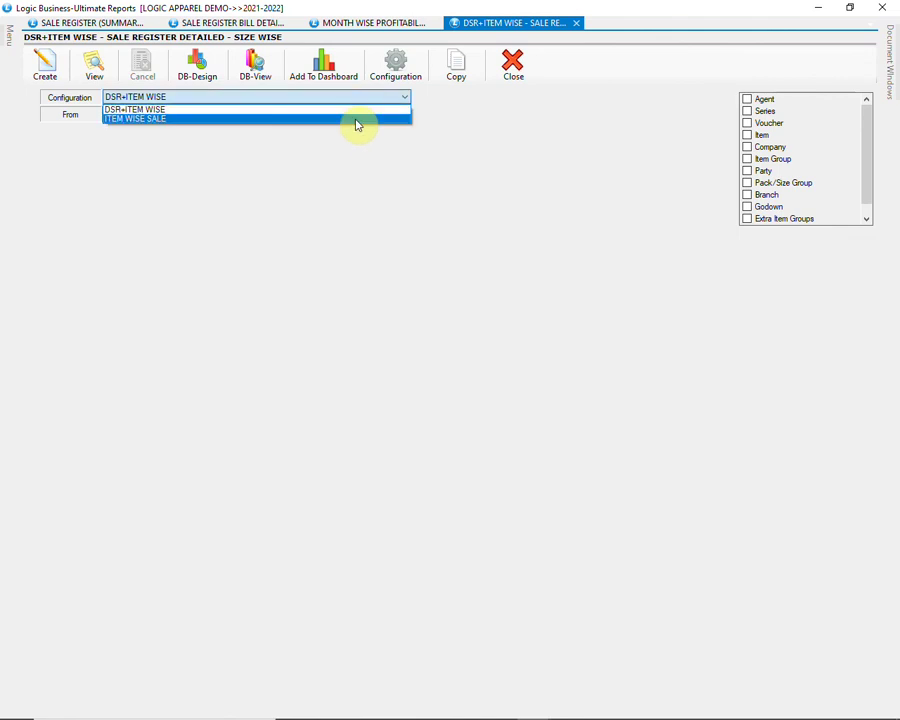
click(357, 119)
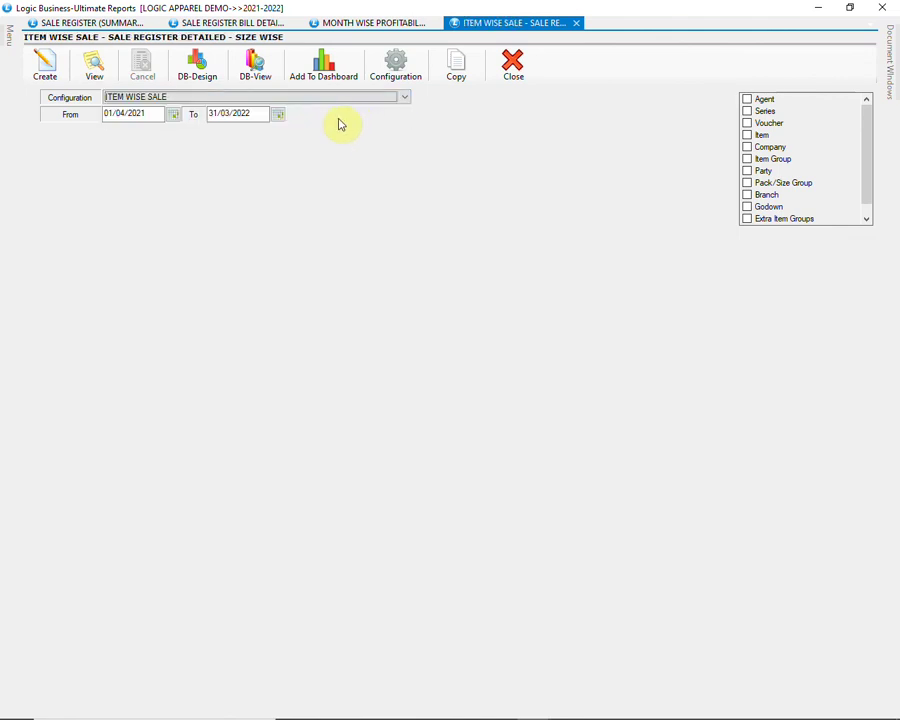
Step: Filter by CATEGORY item group to SPORTS MEN and SPORTS WOMEN, then generate the report
click(746, 160)
click(480, 245)
click(468, 258)
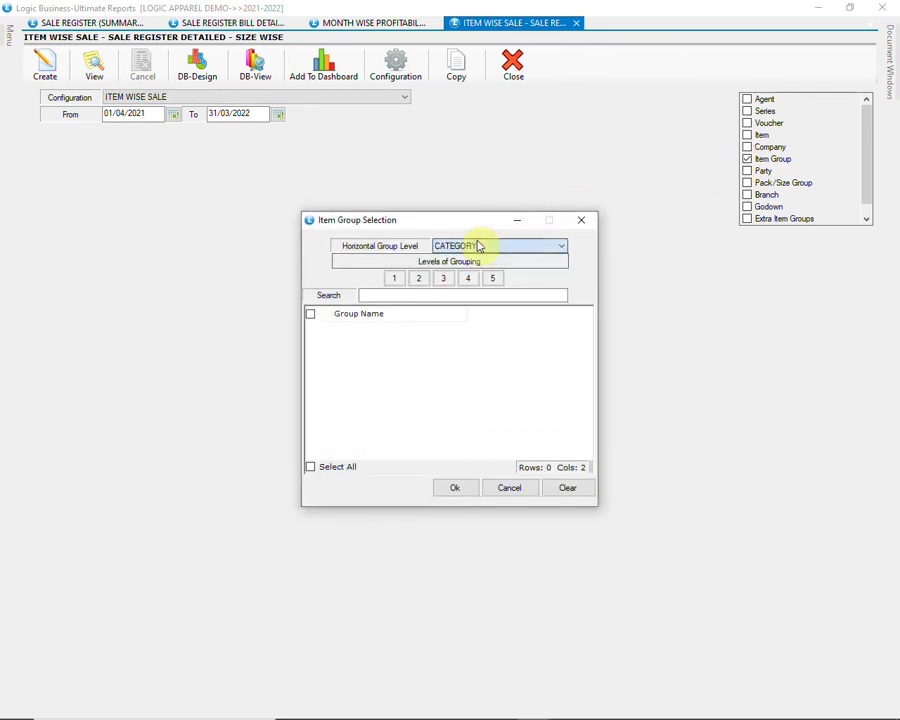
click(396, 278)
drag(587, 347, 582, 410)
click(311, 396)
click(312, 410)
click(454, 487)
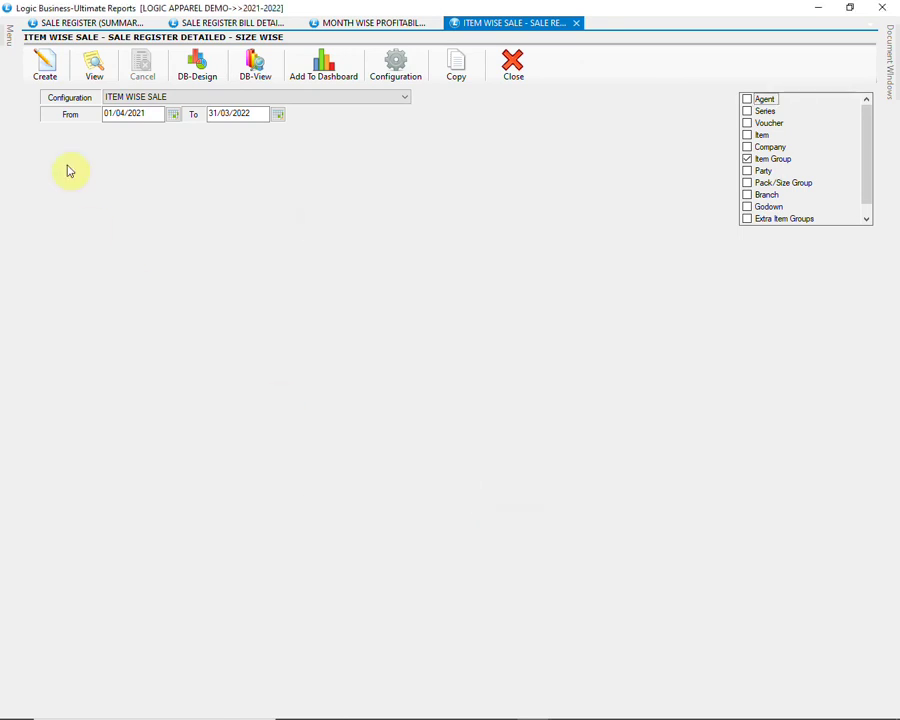
click(44, 66)
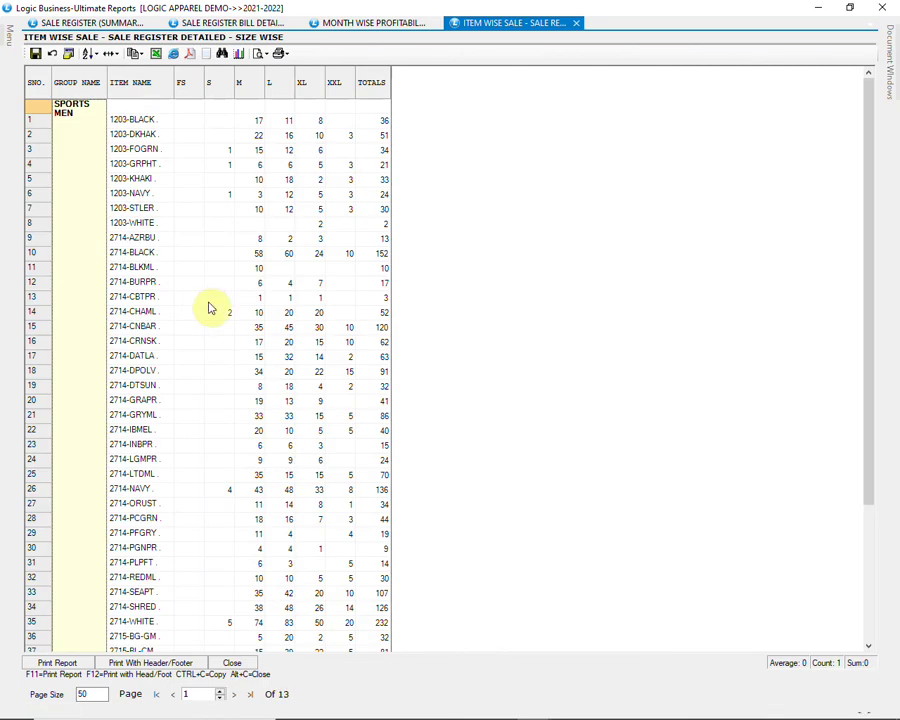
Step: Browse the size-wise report to its last page (grand total 19,164), fit columns to contents, then close it
scroll(210, 308, down, 4)
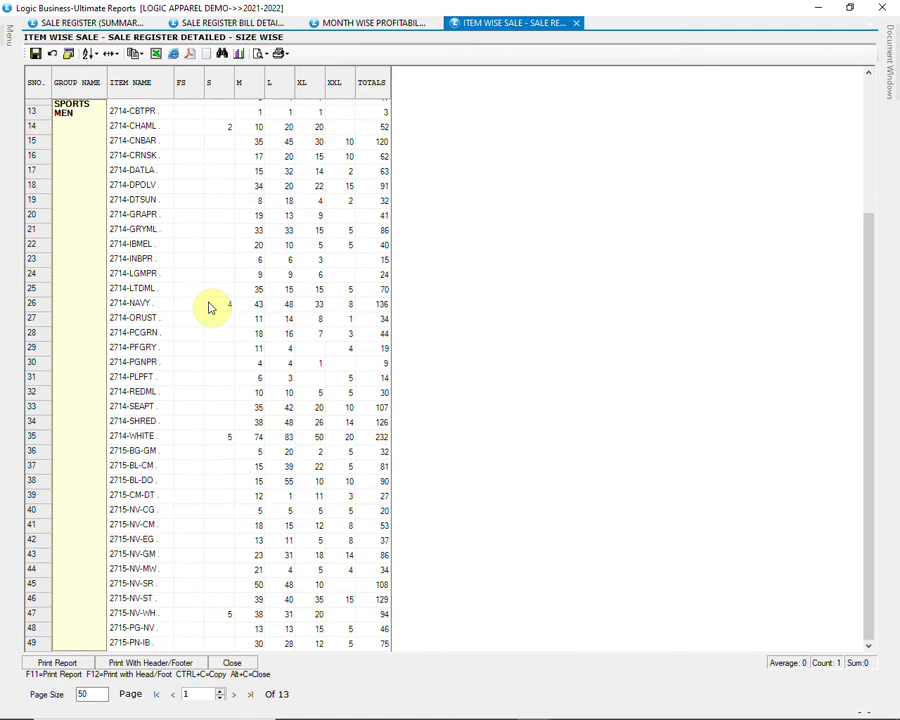
scroll(199, 317, down, 2)
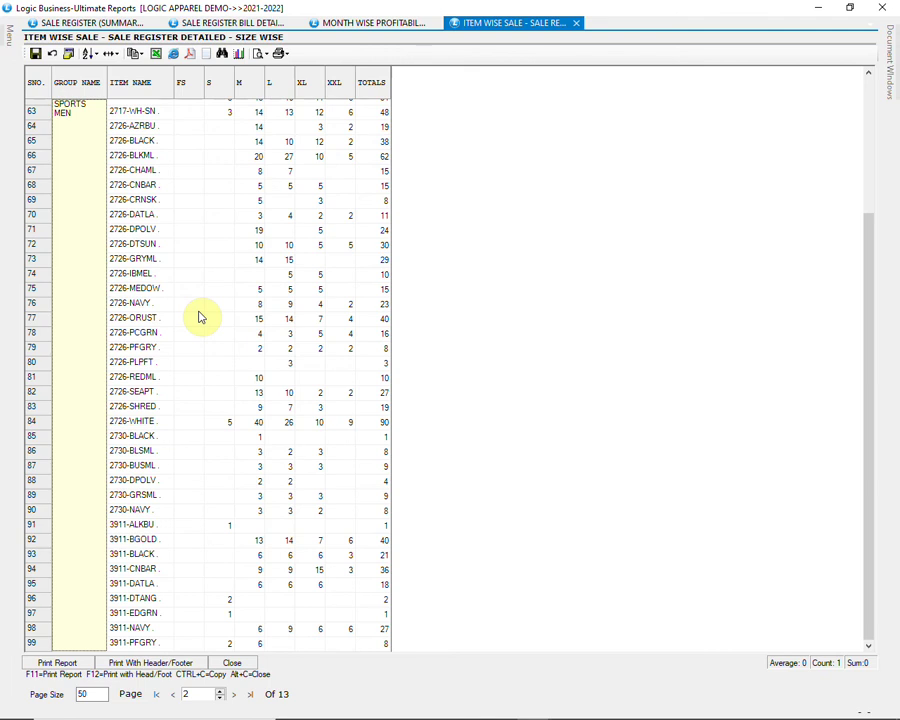
click(250, 693)
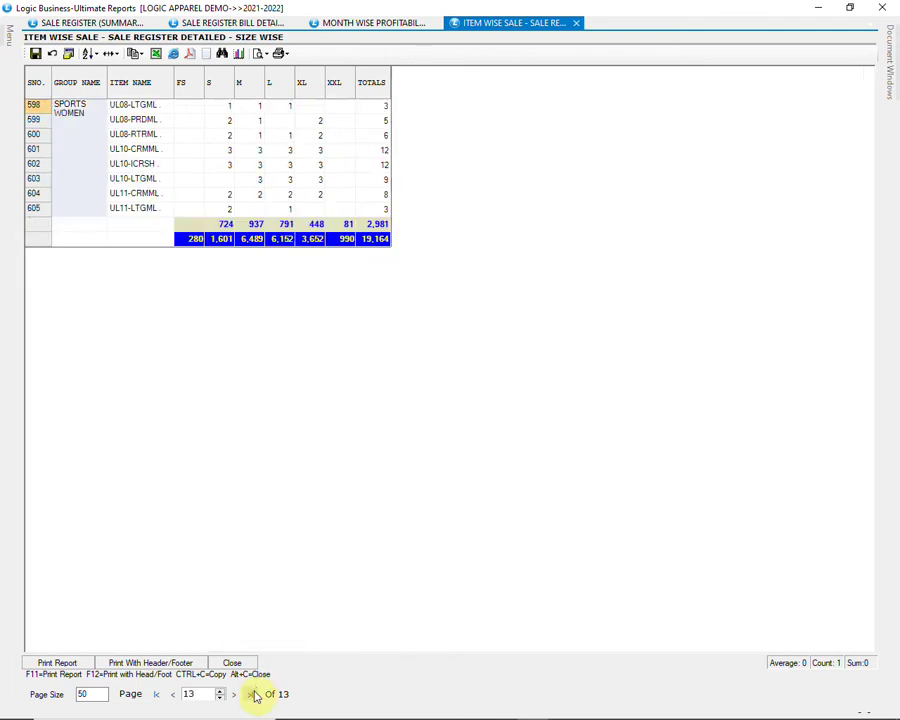
click(118, 56)
click(122, 84)
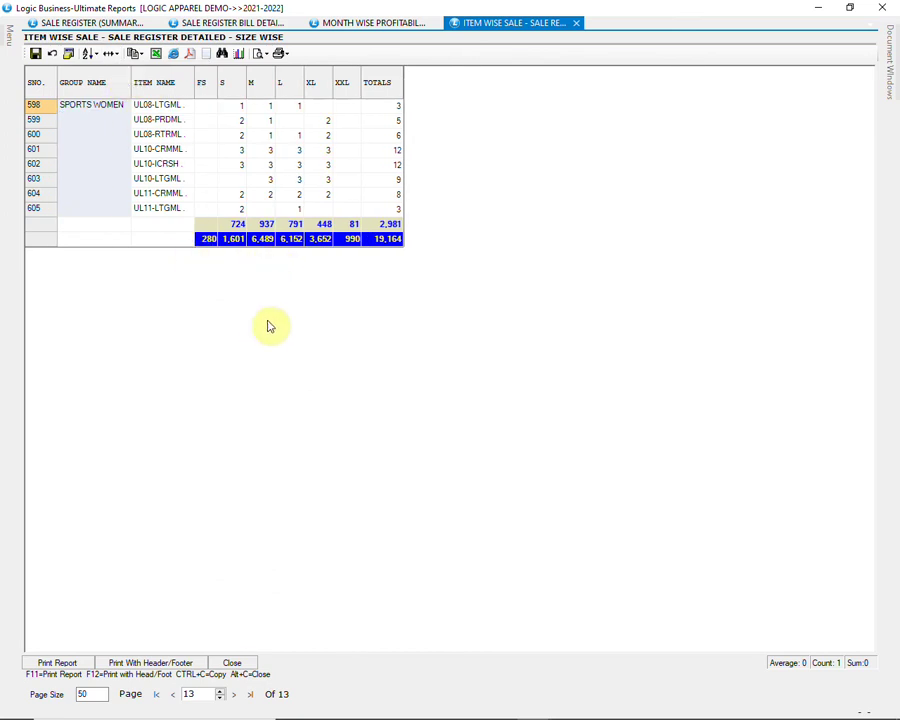
scroll(275, 372, up, 2)
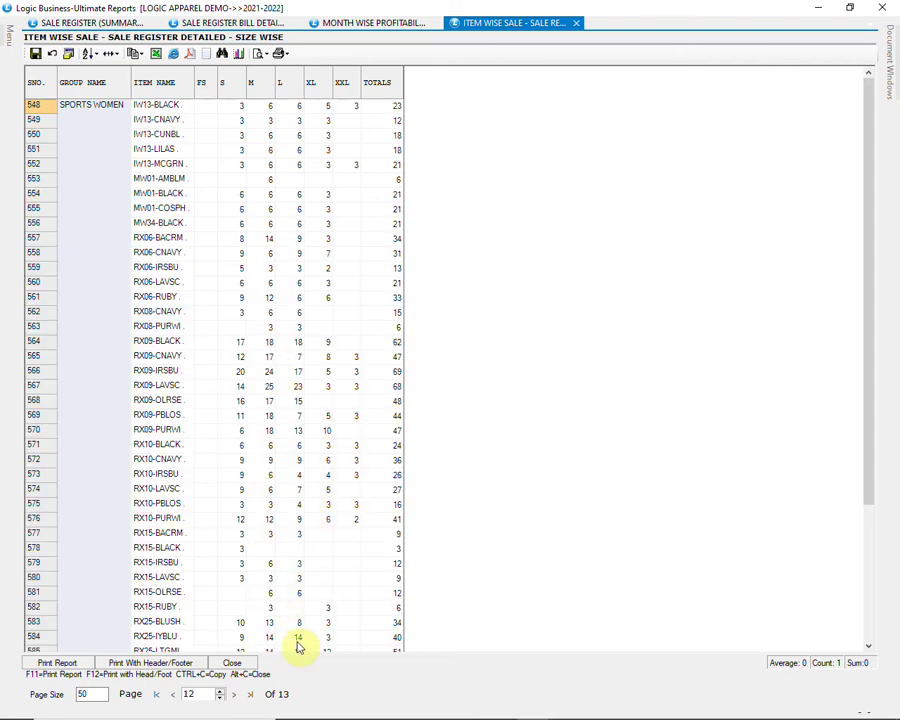
click(236, 662)
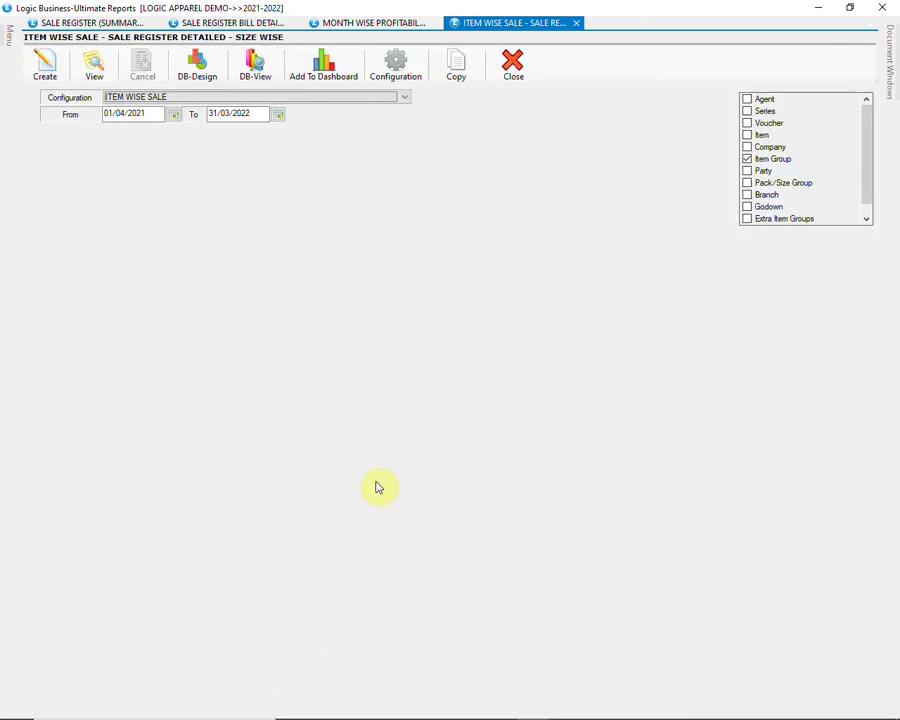
Step: Close the four open sale report tabs and open Purchase Register (Summary) under Purchase Reports
click(510, 78)
click(510, 75)
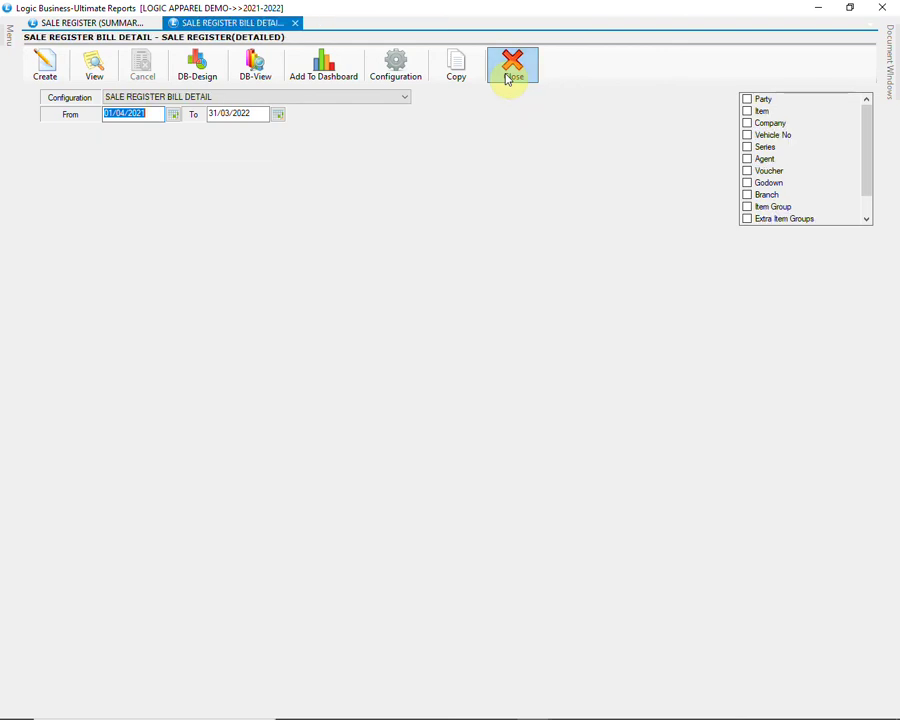
click(508, 78)
click(508, 78)
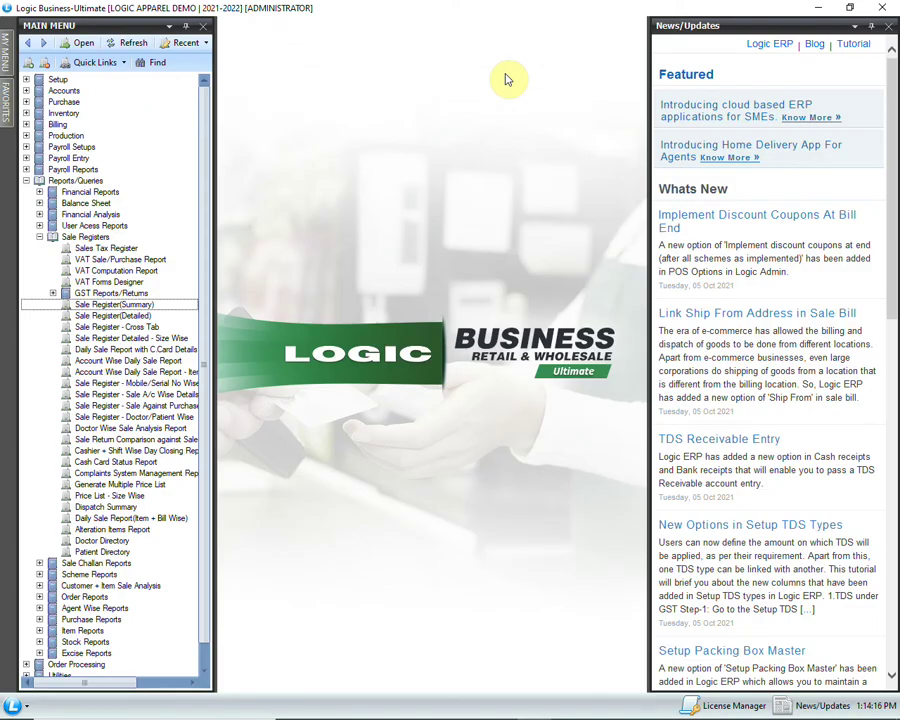
click(194, 302)
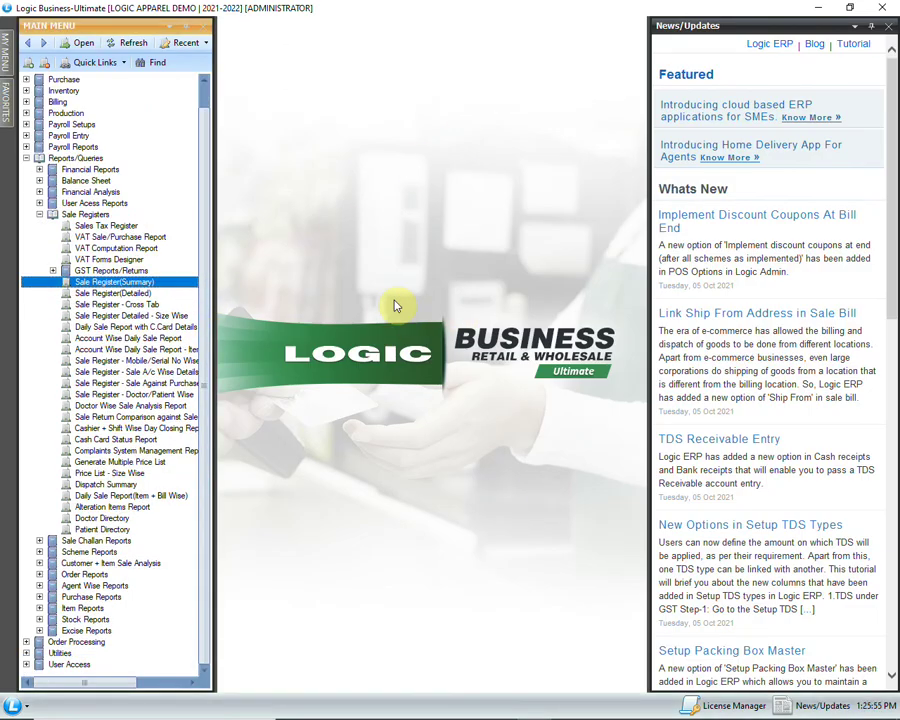
click(39, 215)
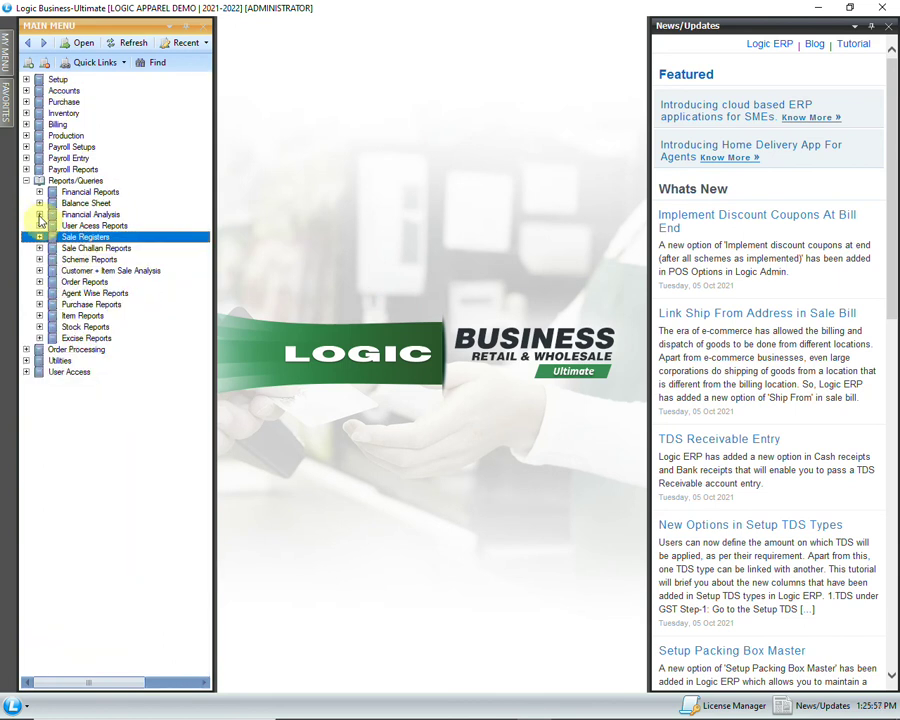
click(40, 304)
double_click(184, 316)
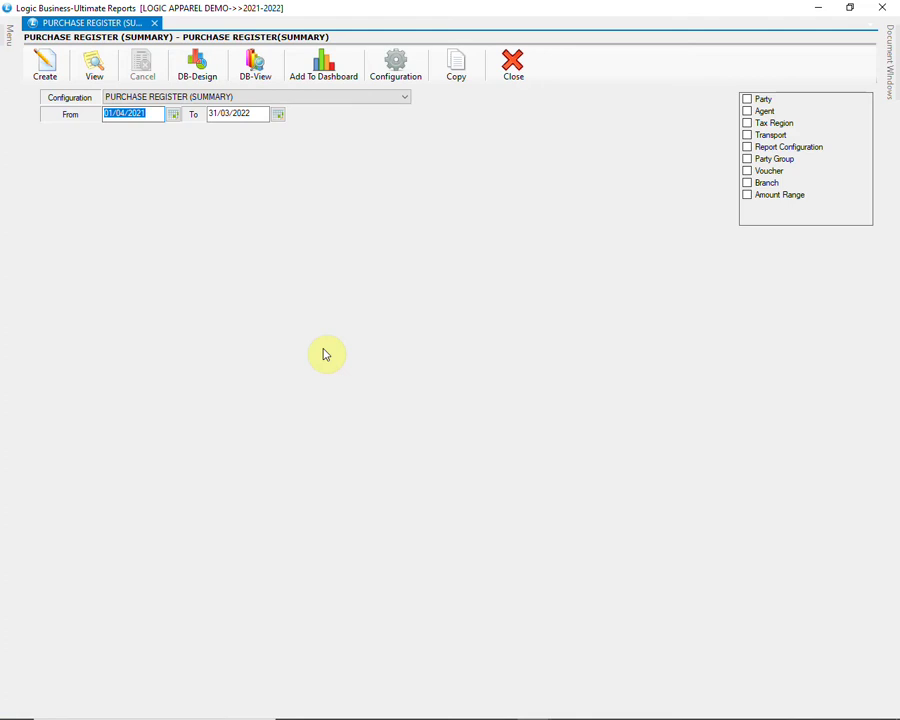
Step: Generate the purchase register summary for 01/11/2021–31/03/2022, browse it, and close the grid
key(Tab)
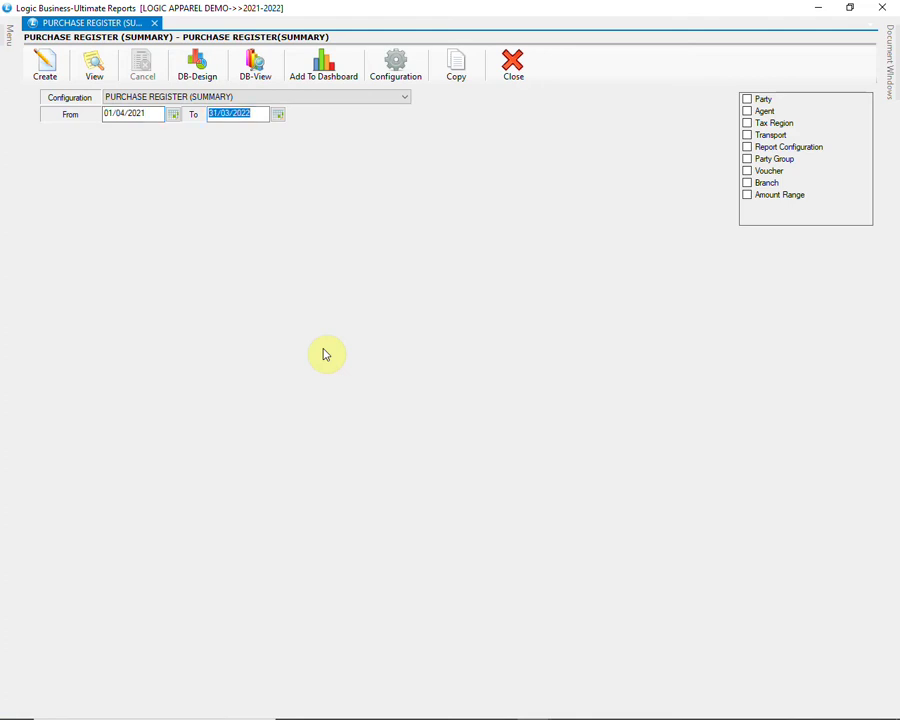
click(151, 114)
text(01/11/2021)
key(Tab)
key(Return)
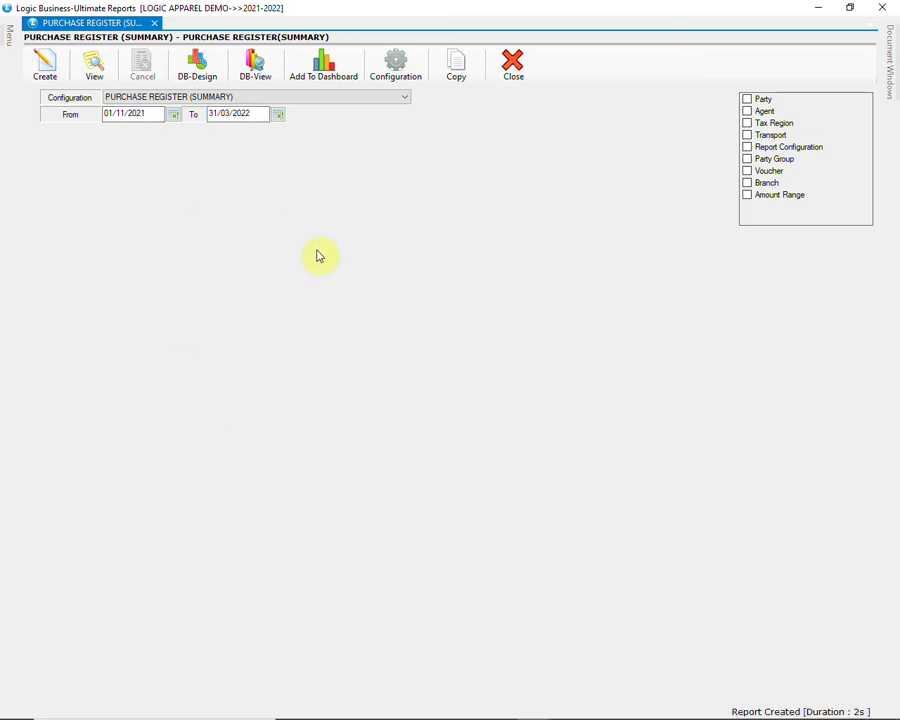
click(44, 66)
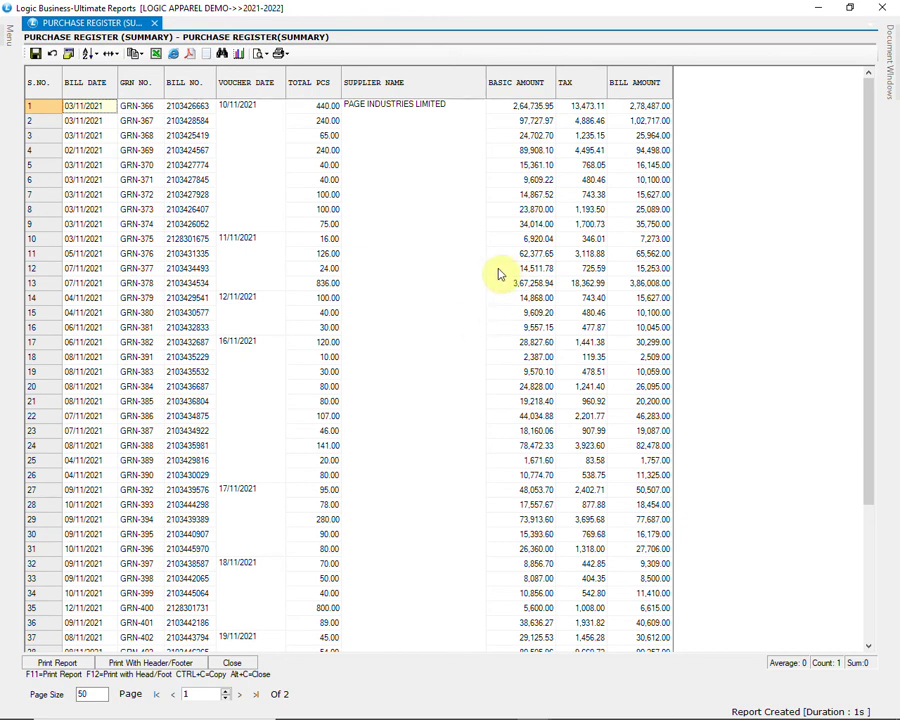
scroll(500, 274, down, 4)
scroll(500, 274, down, 3)
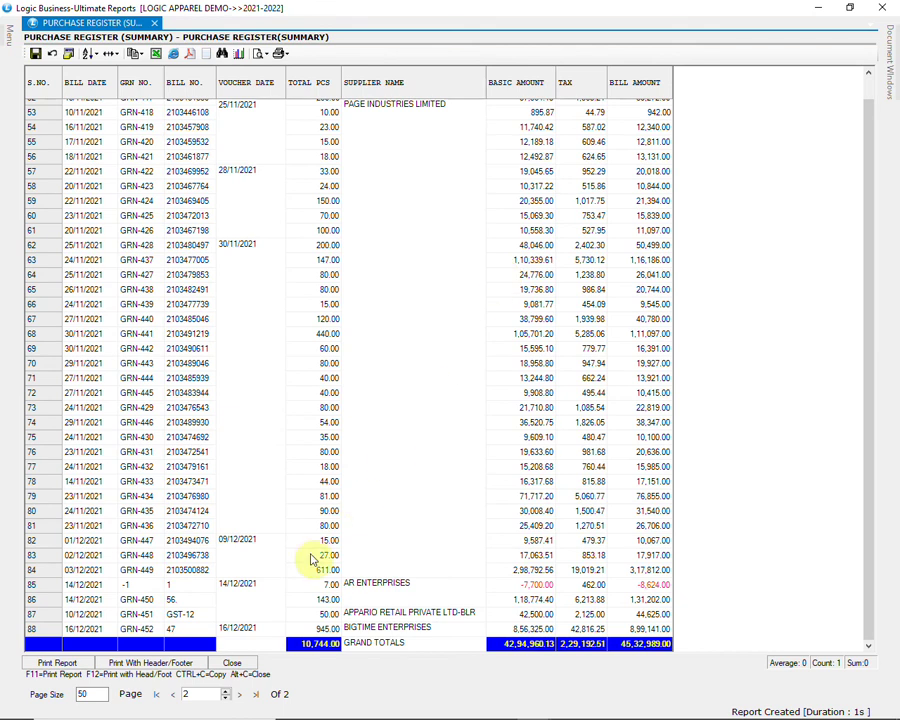
click(233, 663)
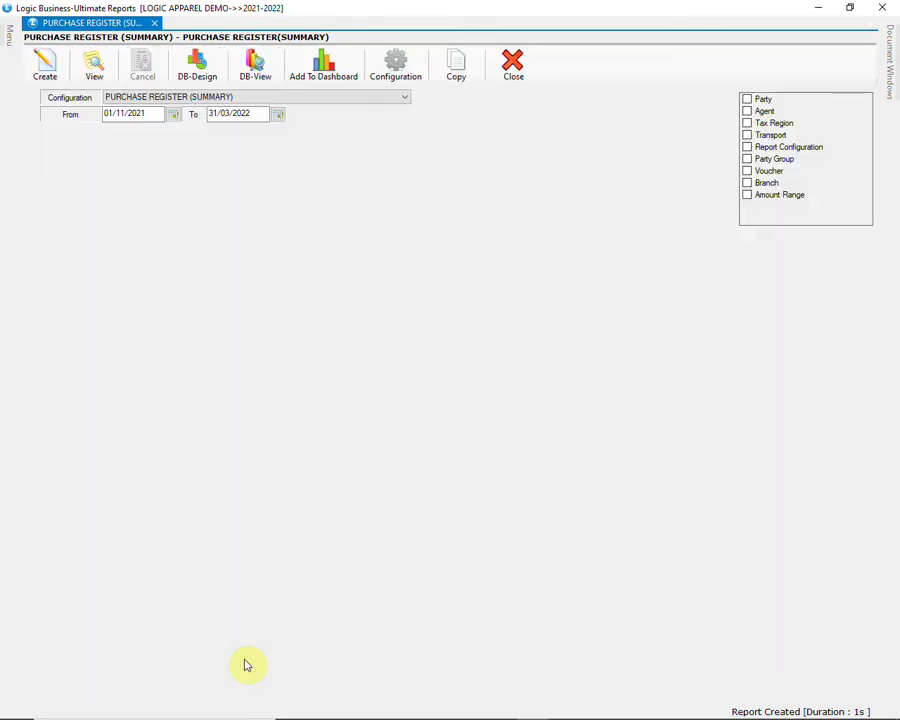
Step: Generate the Purchase Register (Detailed) starting from 01/11/2021
mouse_move(5, 33)
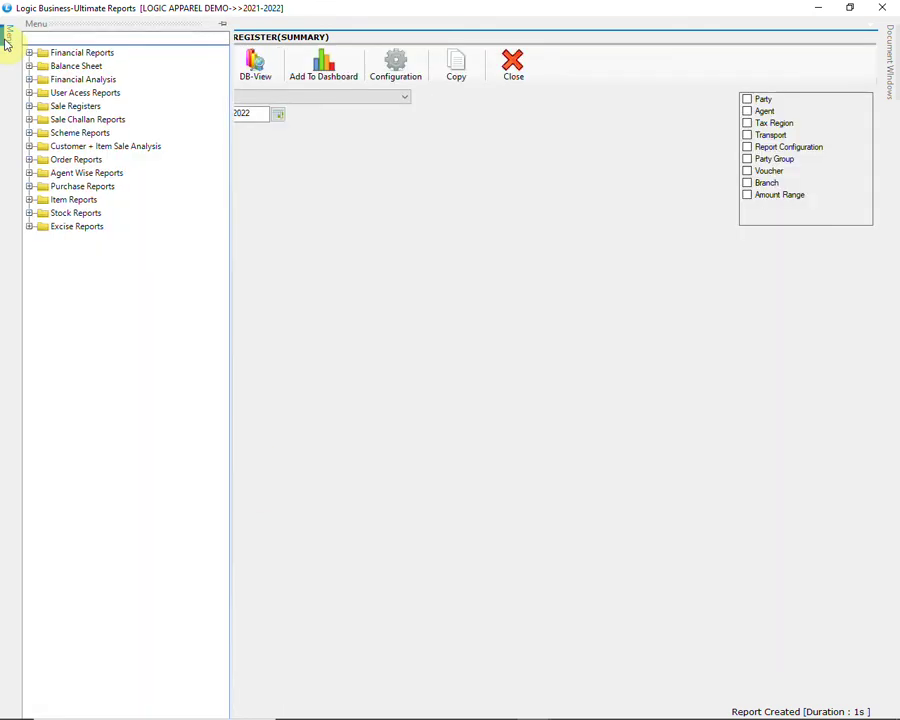
click(29, 186)
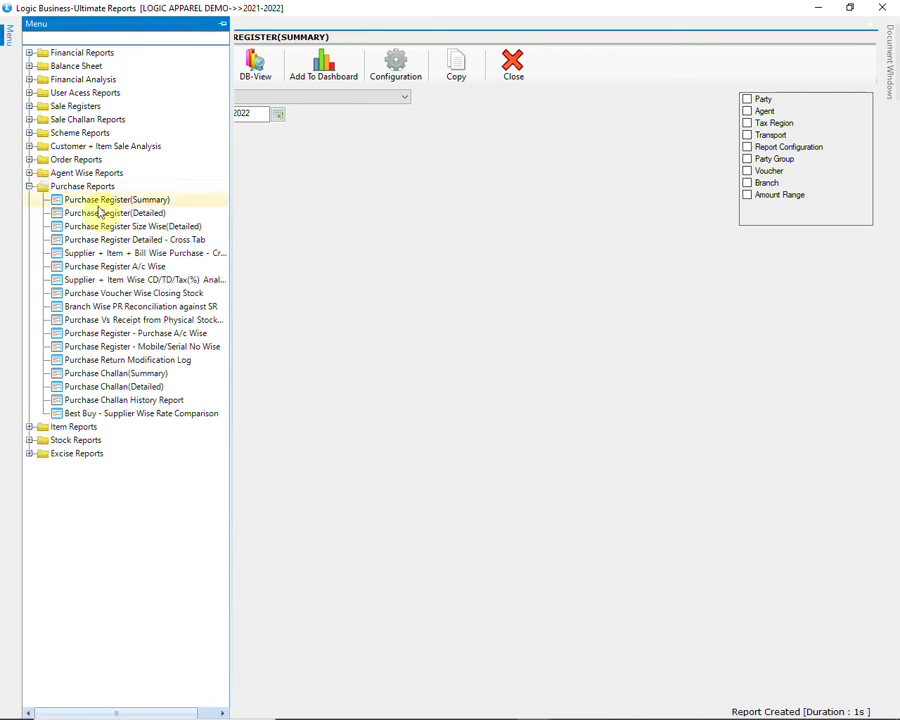
click(152, 213)
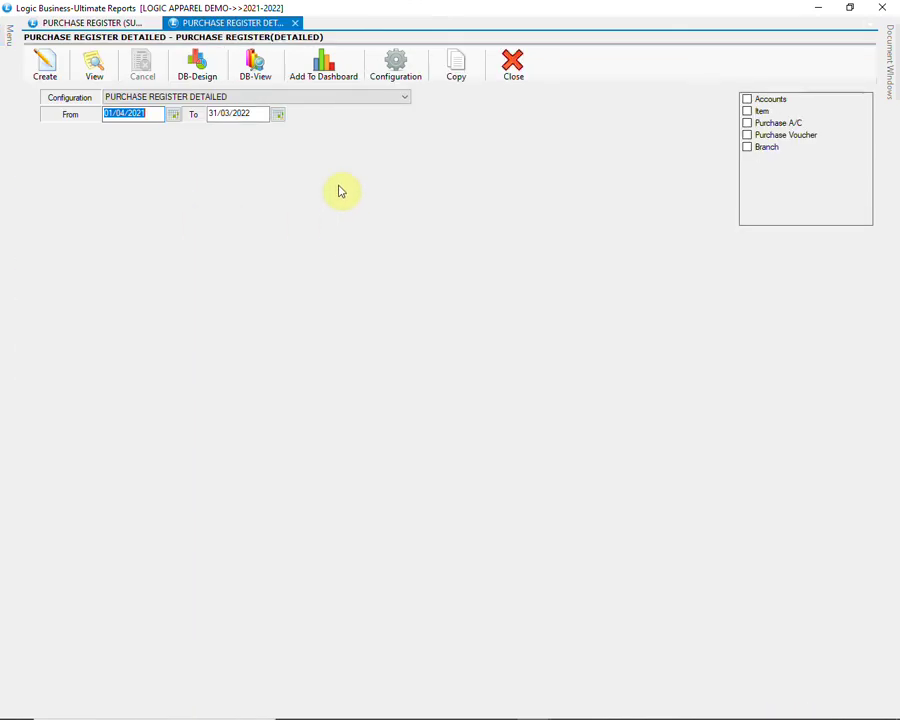
text(01/11/2021)
key(Tab)
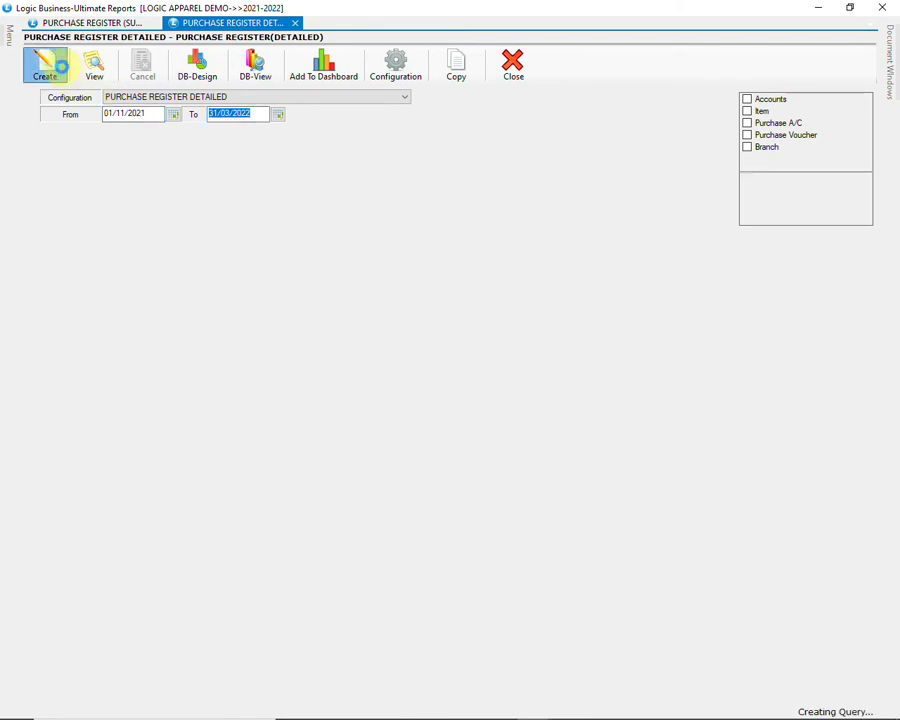
click(44, 64)
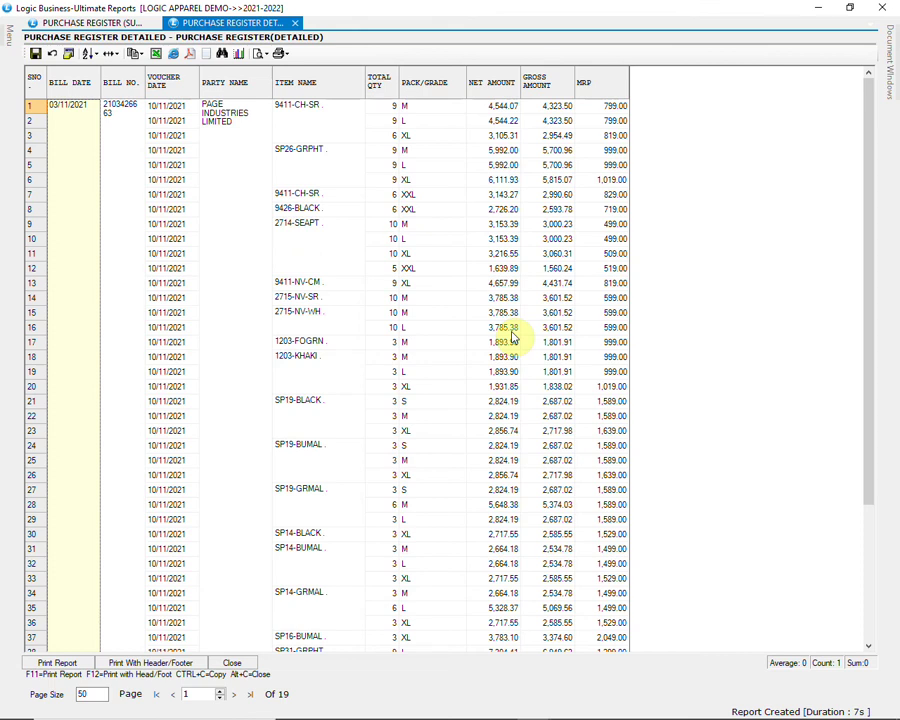
Step: Drill into the second bill's number to open the Page Industries Limited bill dated 03/11/2021
scroll(512, 338, down, 6)
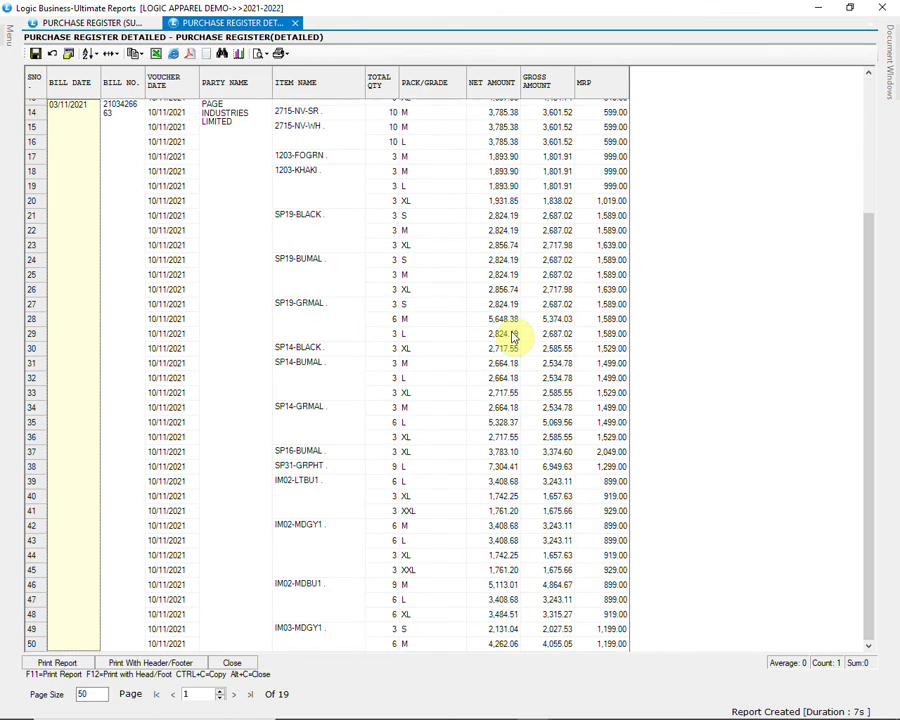
scroll(512, 338, down, 4)
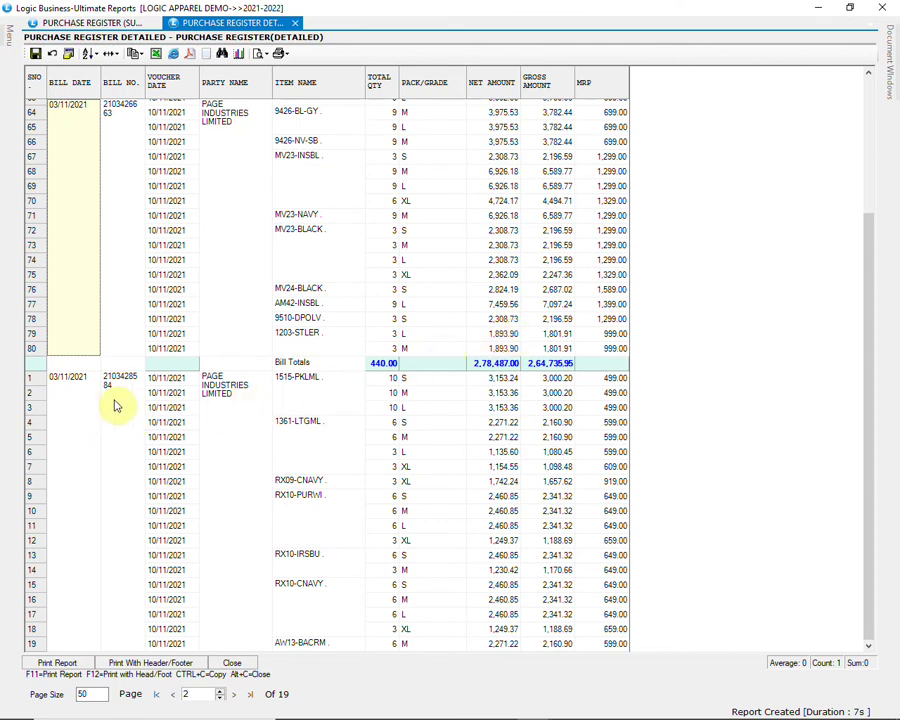
click(118, 400)
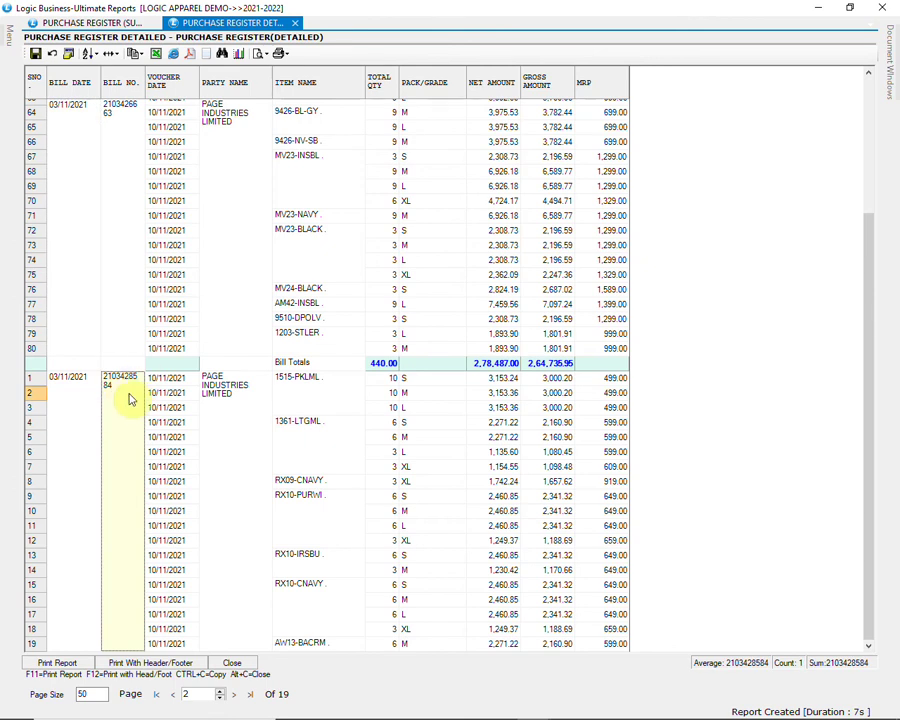
double_click(133, 389)
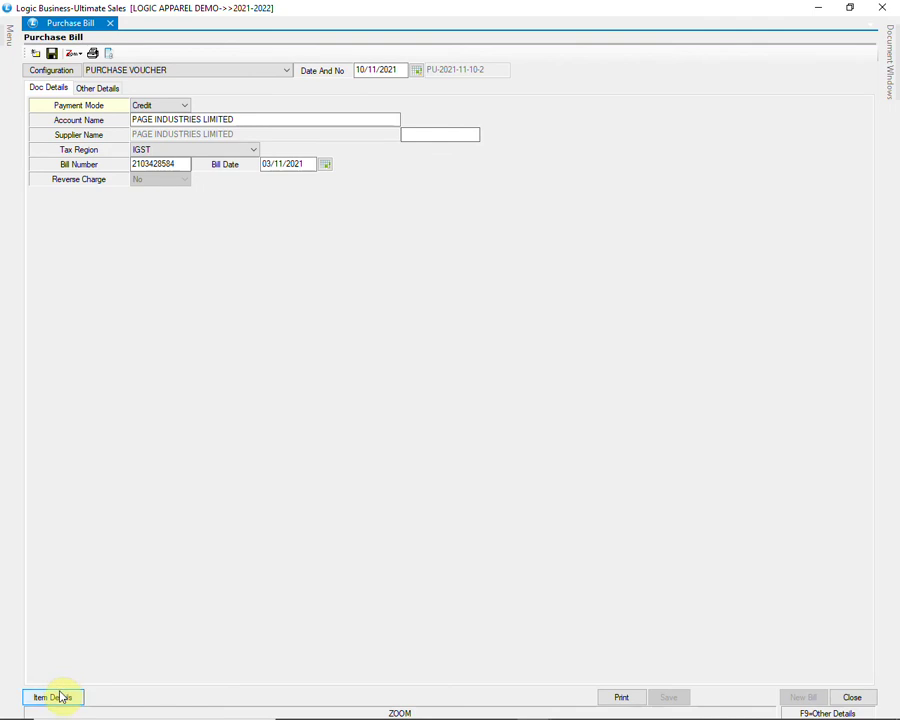
Step: Check quantities, MRP and amounts on item lines 43–47, then close the bill without saving
click(58, 696)
scroll(418, 523, down, 4)
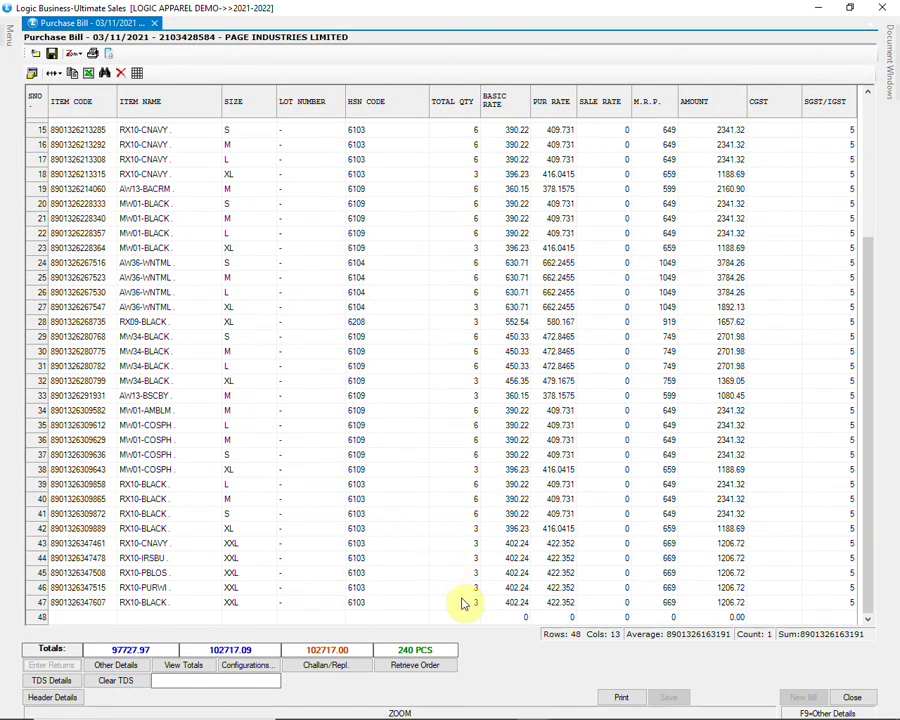
click(462, 603)
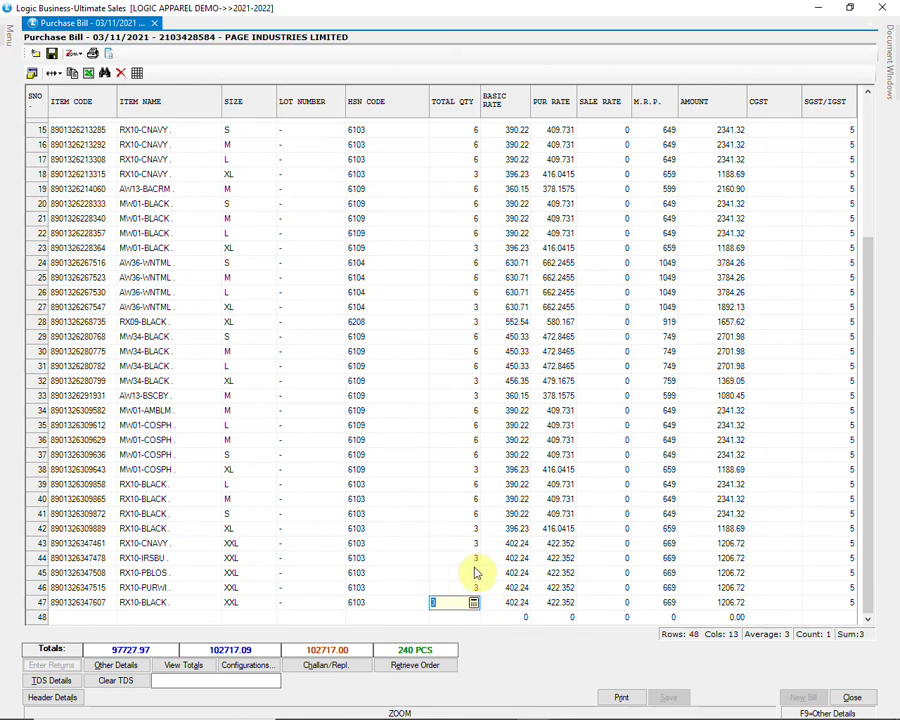
click(476, 573)
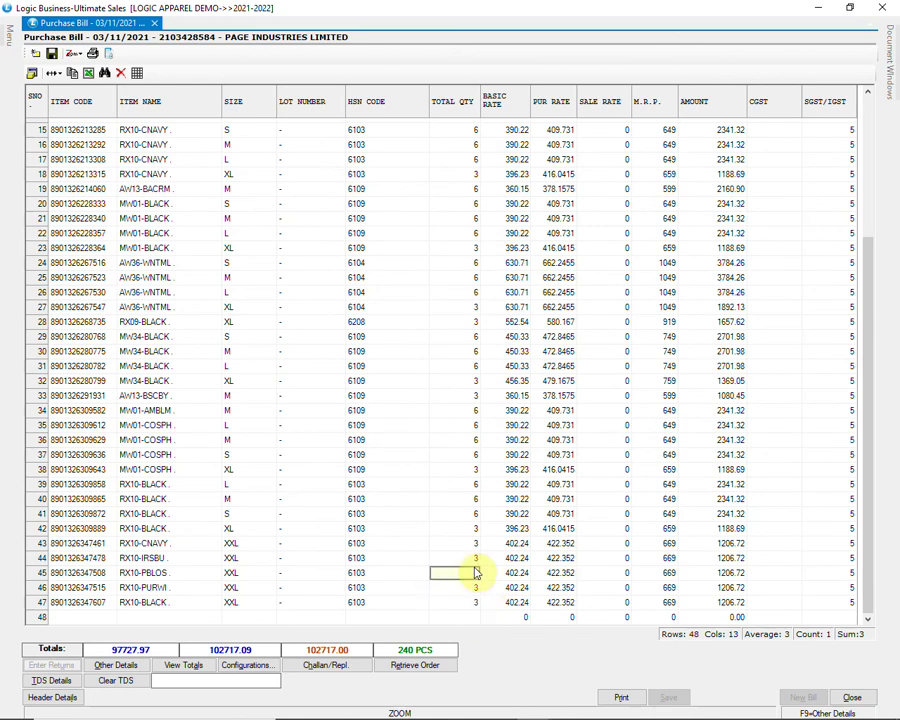
click(674, 589)
click(705, 545)
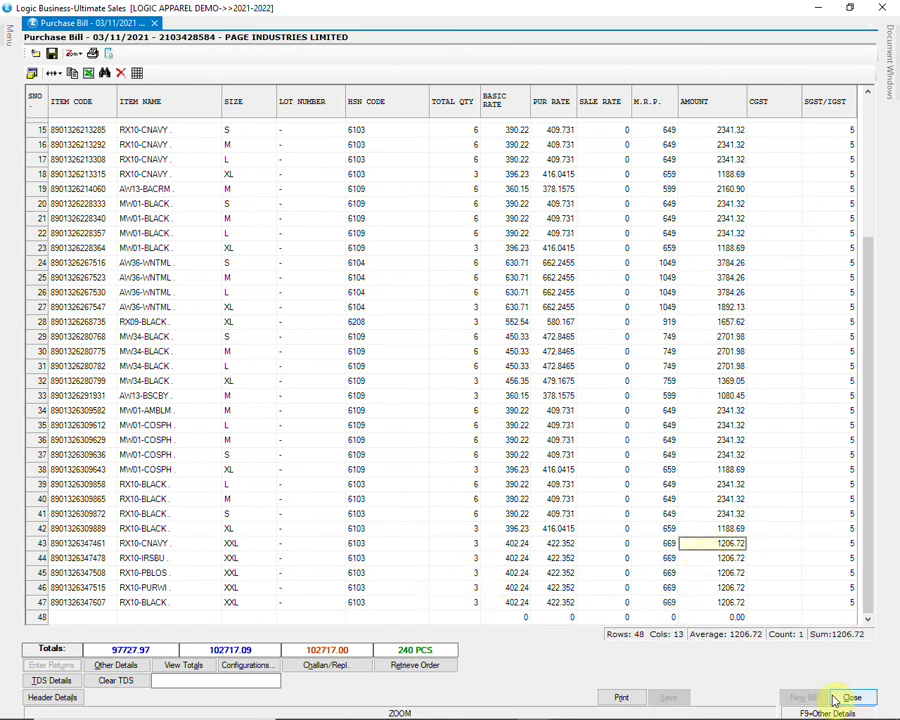
click(852, 697)
click(444, 416)
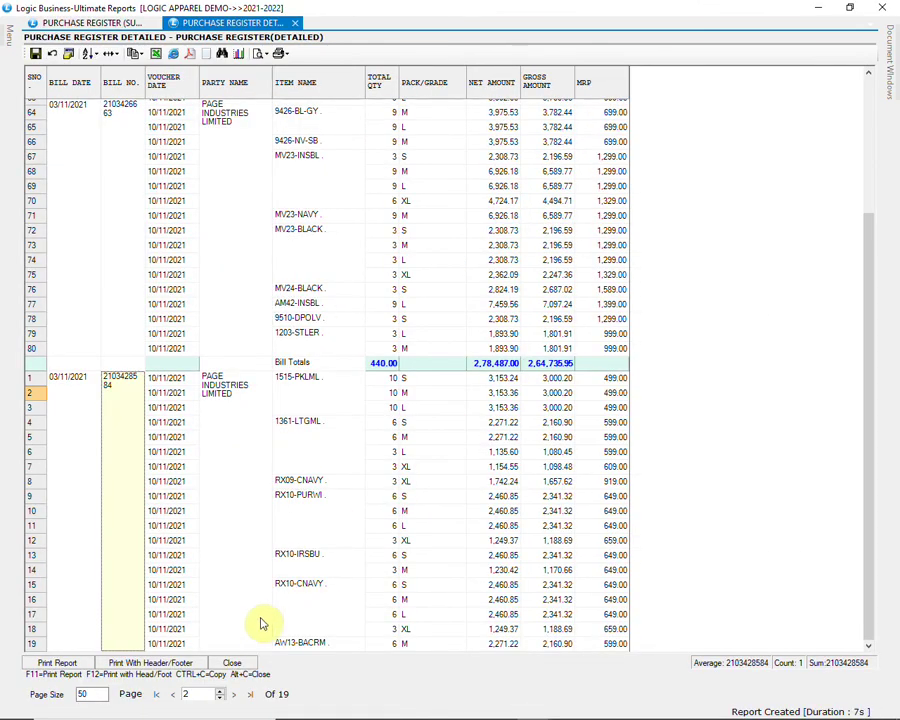
Step: Close the detailed register results and open Purchase Register Size Wise (Detailed)
click(249, 661)
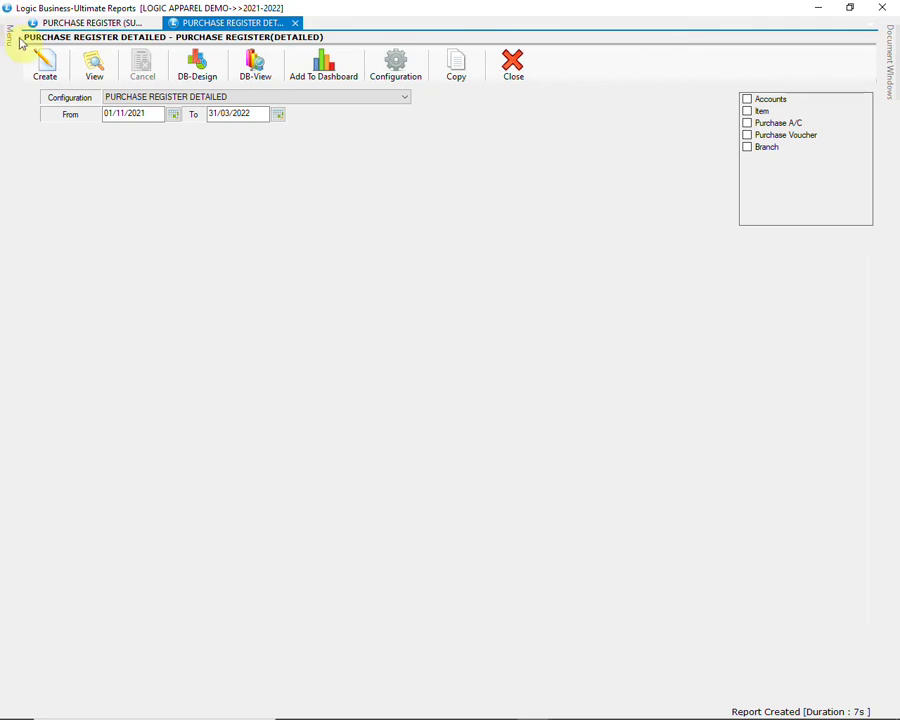
mouse_move(8, 40)
click(150, 226)
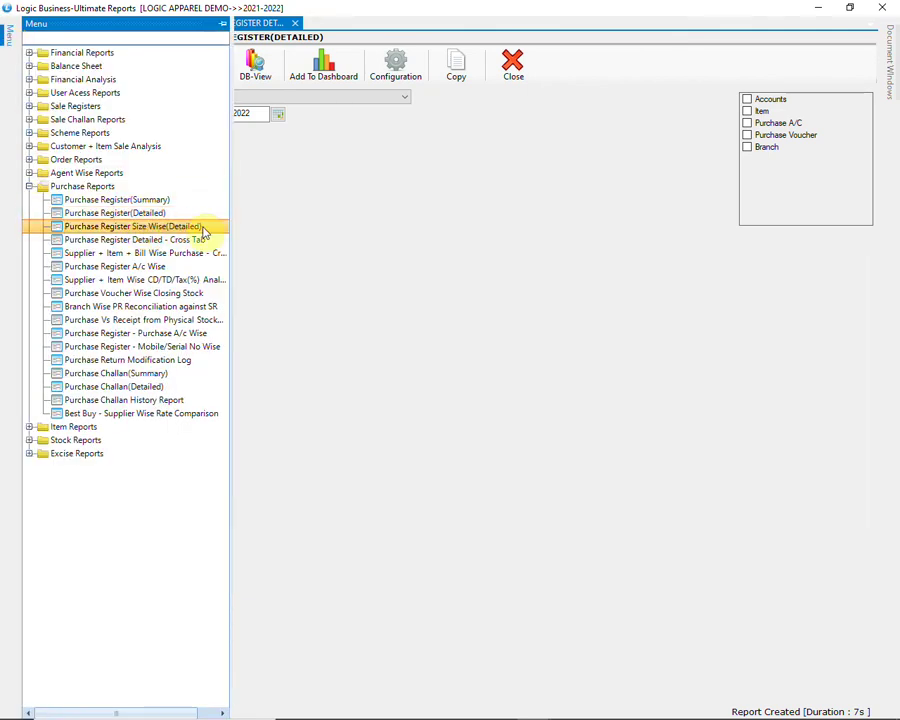
double_click(203, 229)
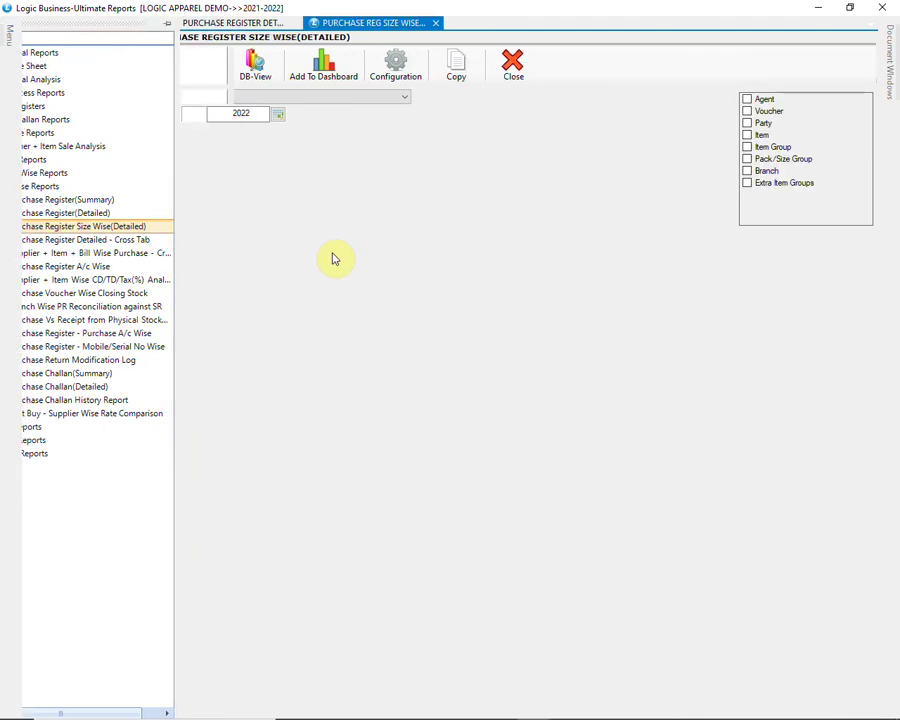
Step: Restrict the item group filter to the SPORTS MEN and SPORTS WOMEN categories
click(748, 147)
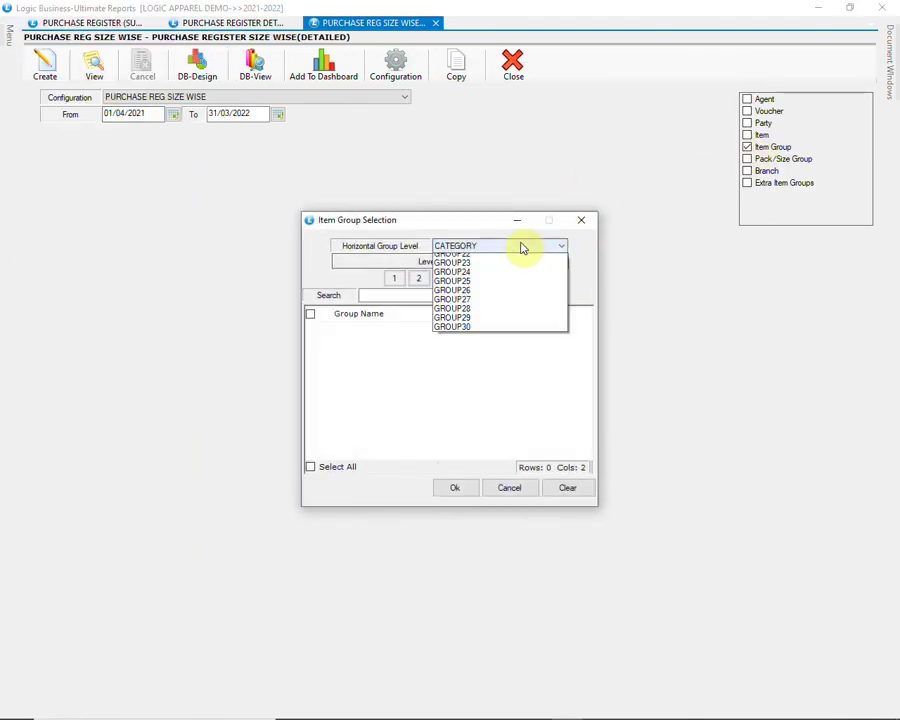
click(395, 279)
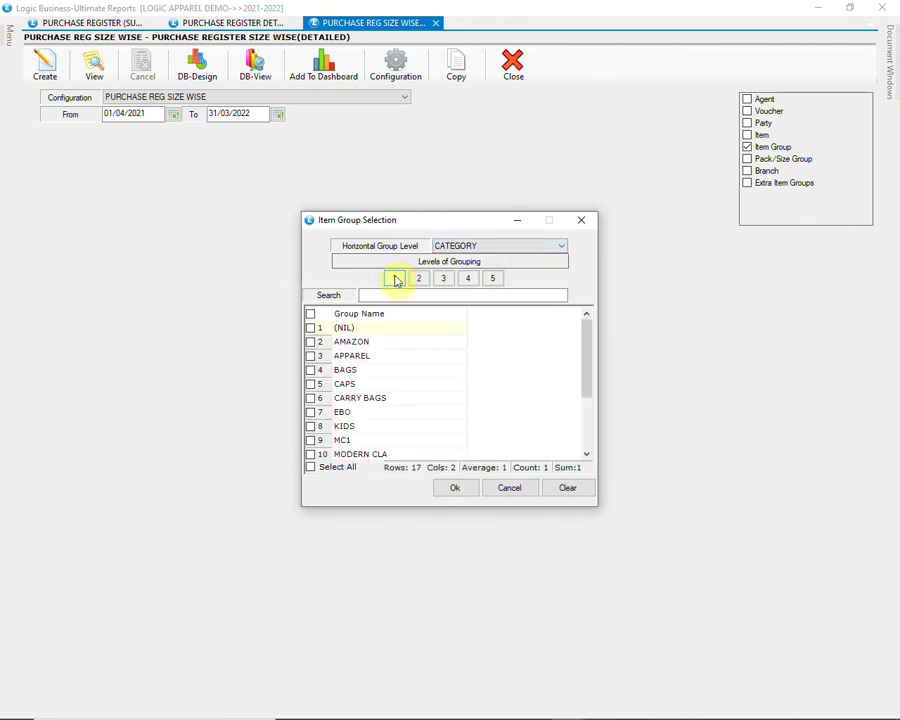
click(588, 430)
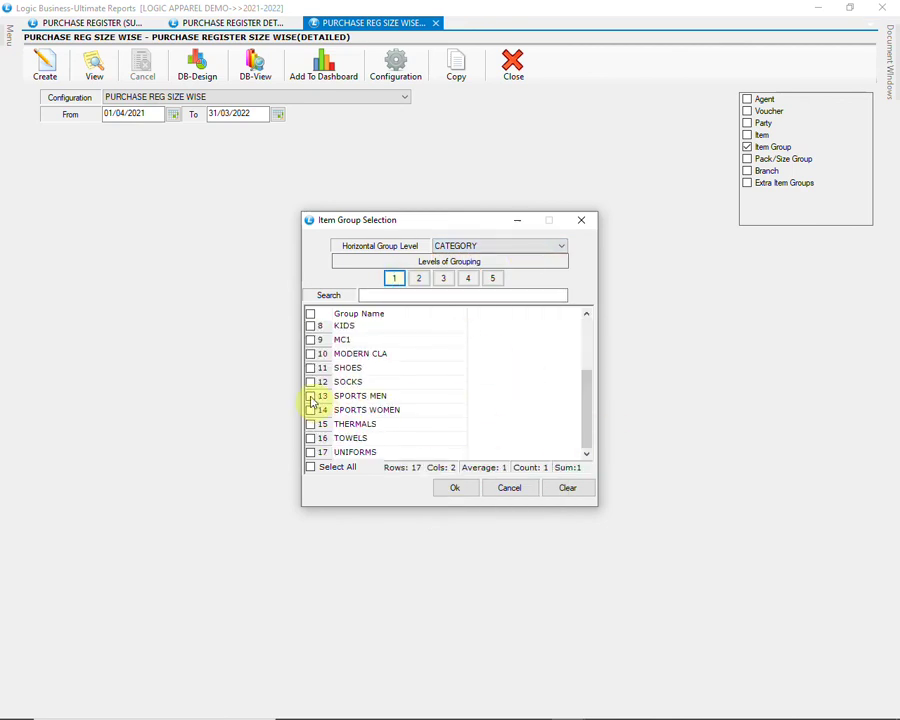
click(311, 397)
click(311, 410)
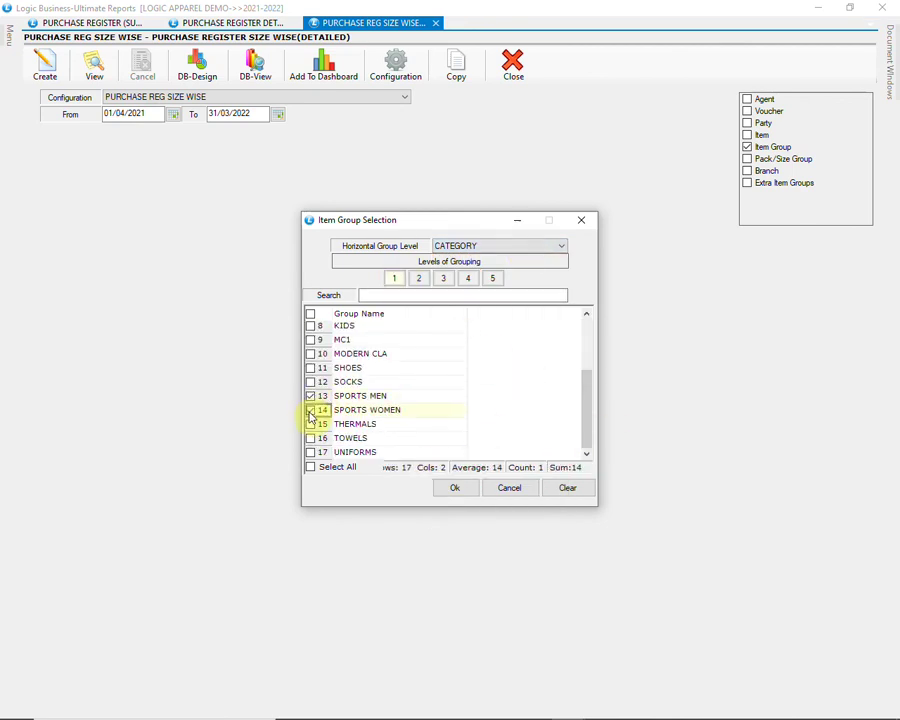
click(455, 489)
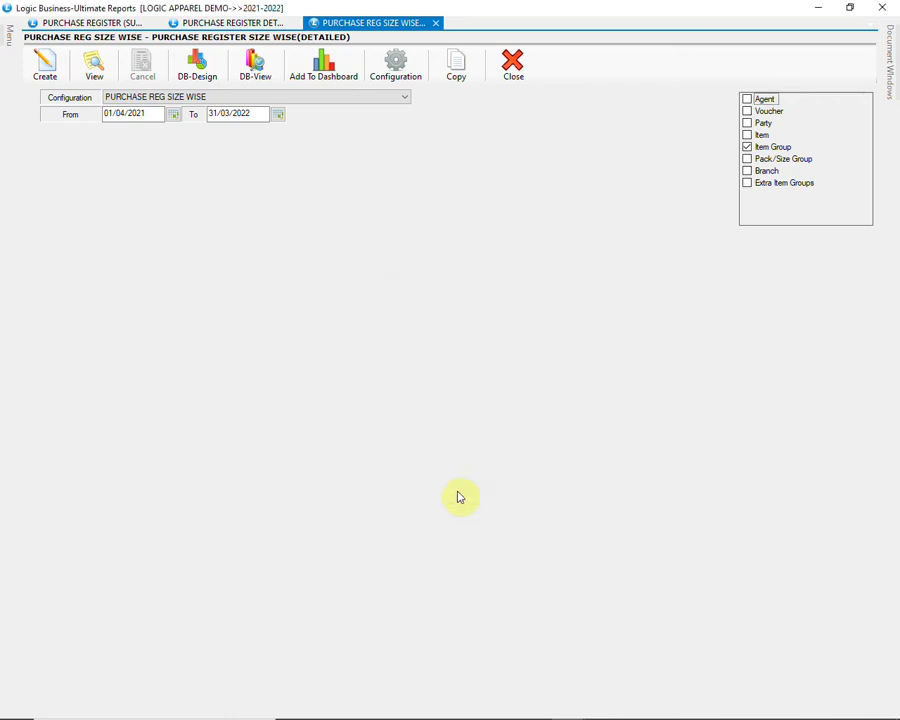
Step: Generate the filtered size-wise purchase register and scroll through its per-bill size quantities
click(44, 63)
scroll(666, 503, down, 4)
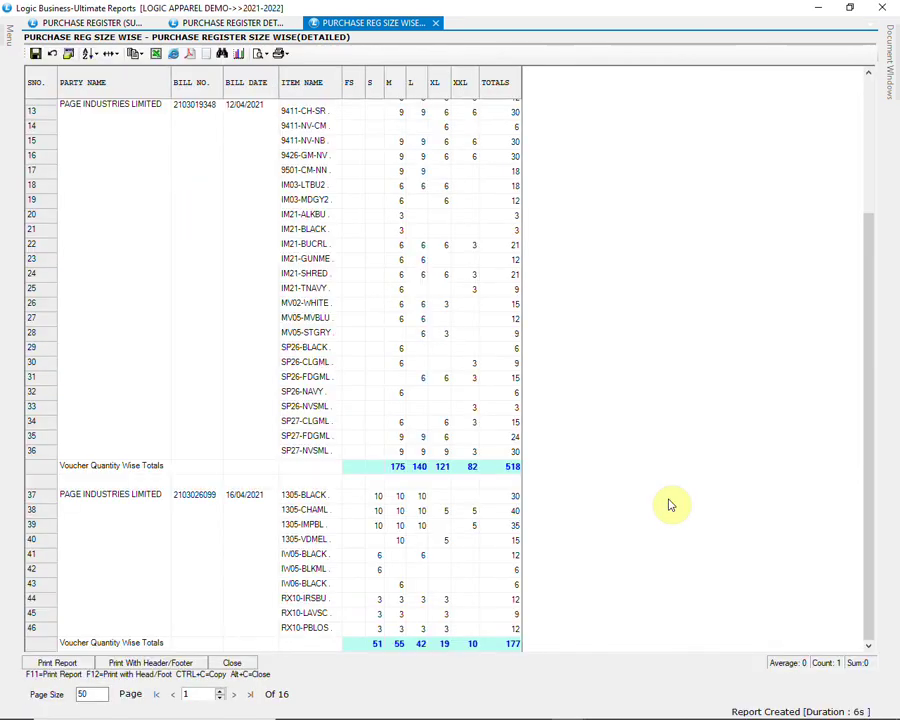
scroll(670, 505, down, 5)
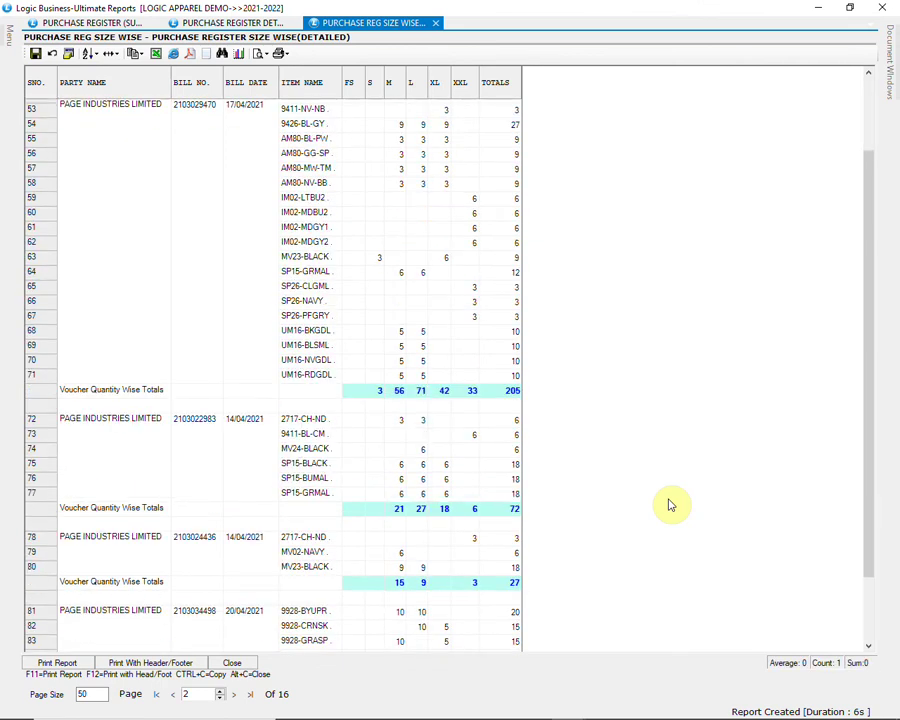
scroll(670, 505, down, 2)
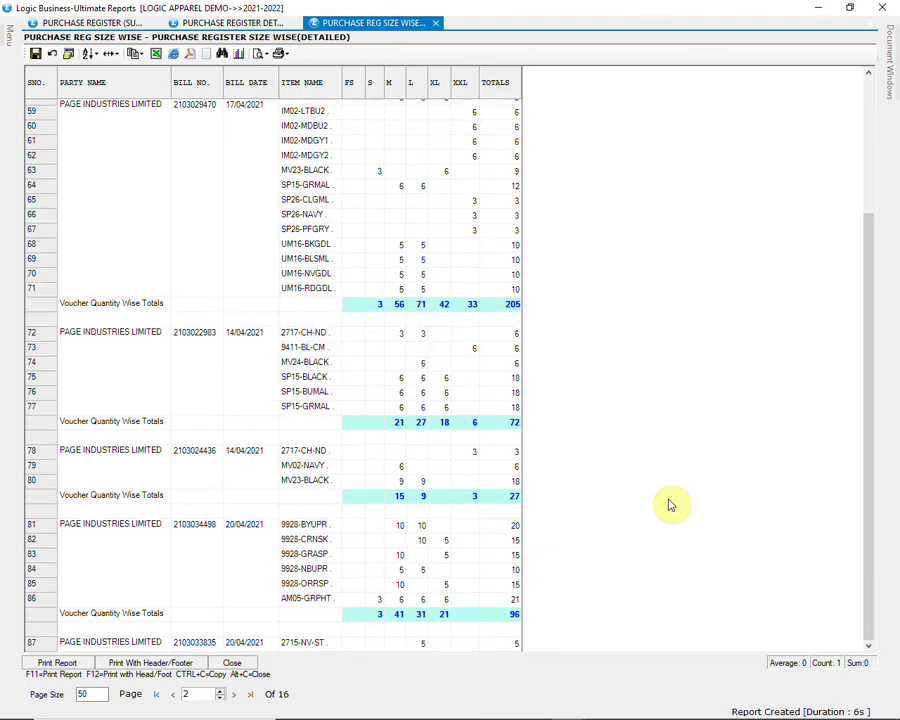
scroll(670, 505, down, 5)
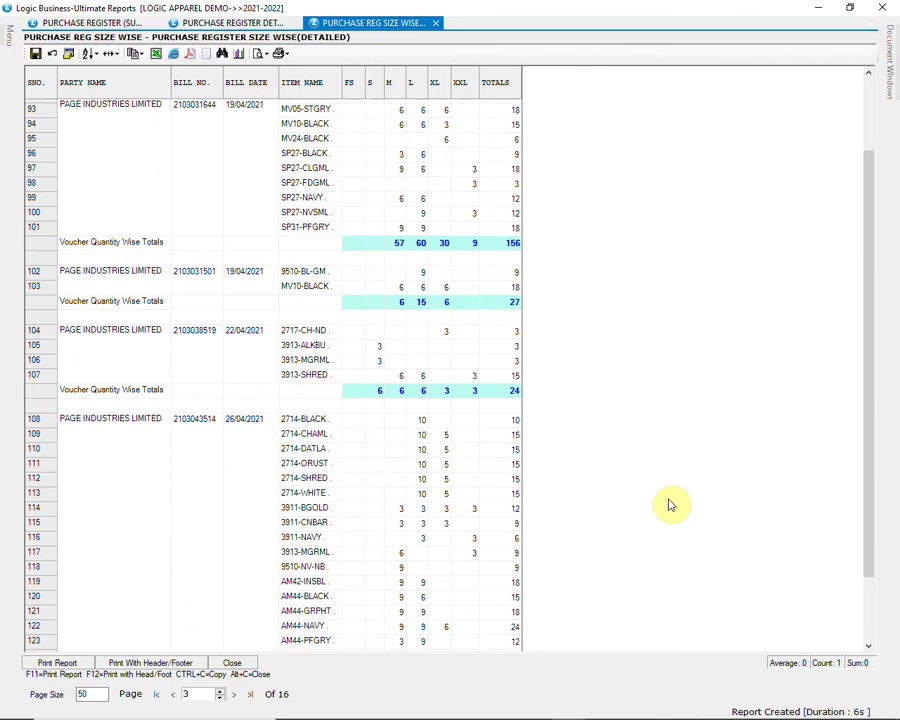
scroll(670, 505, down, 2)
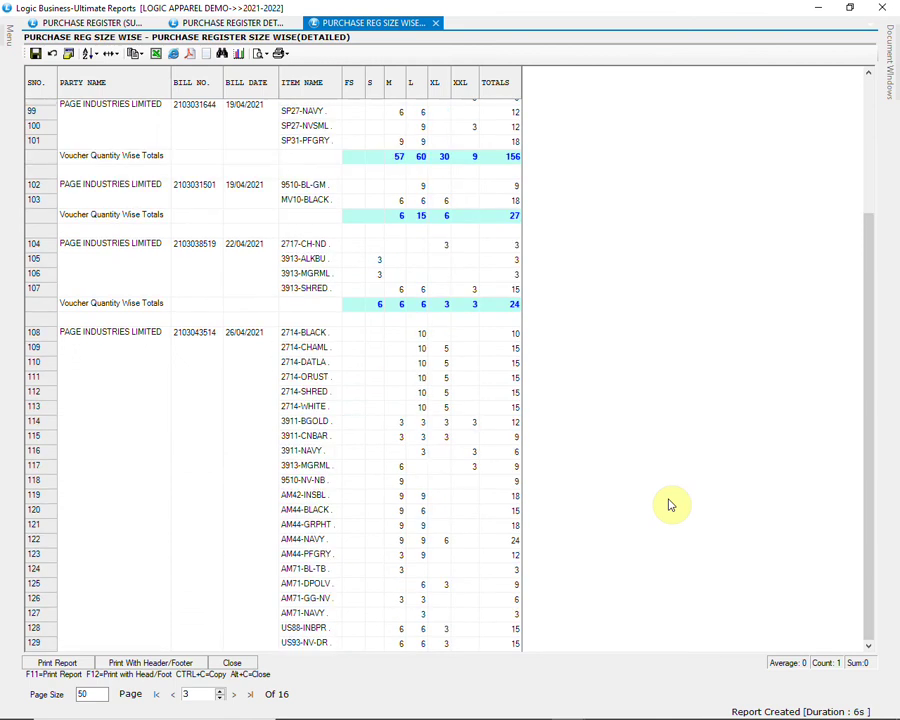
scroll(670, 505, down, 6)
scroll(670, 505, down, 2)
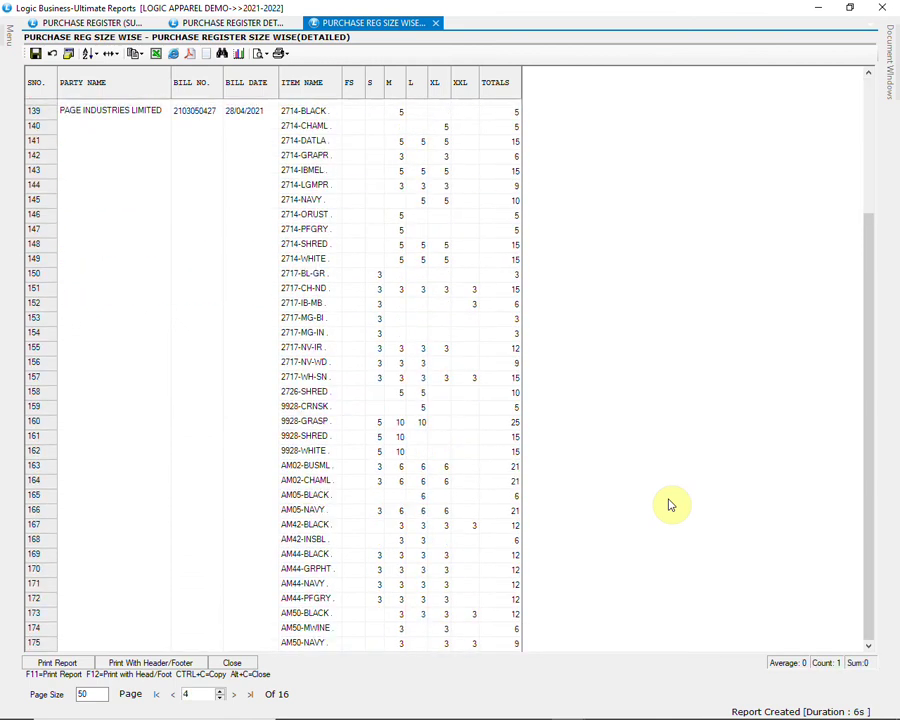
scroll(670, 505, down, 6)
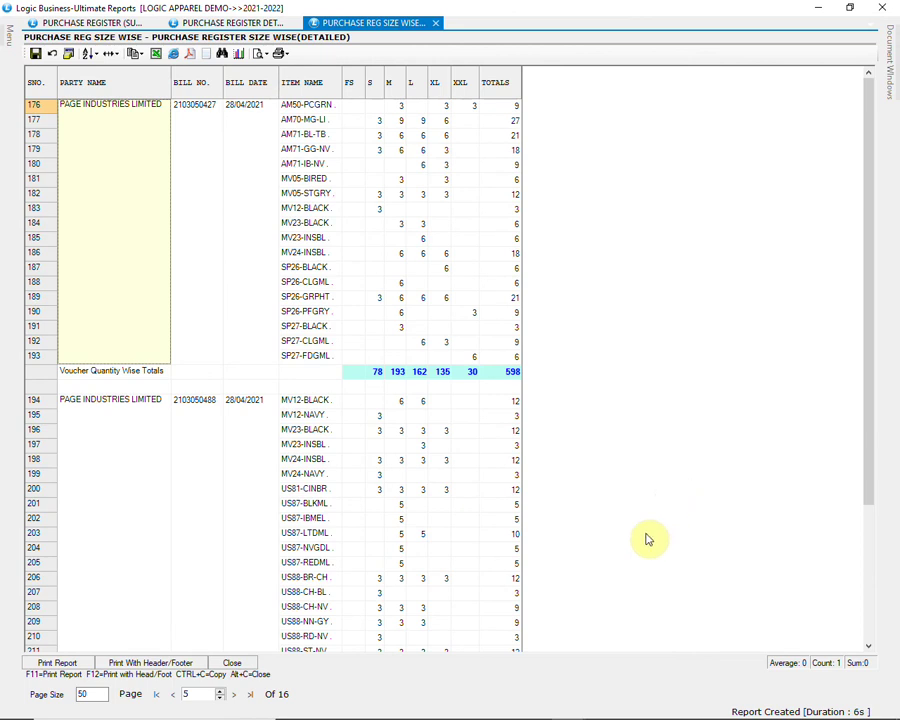
Step: Close the size-wise results and open the cross-tab purchase register with the MARGIN REPORT configuration
click(237, 664)
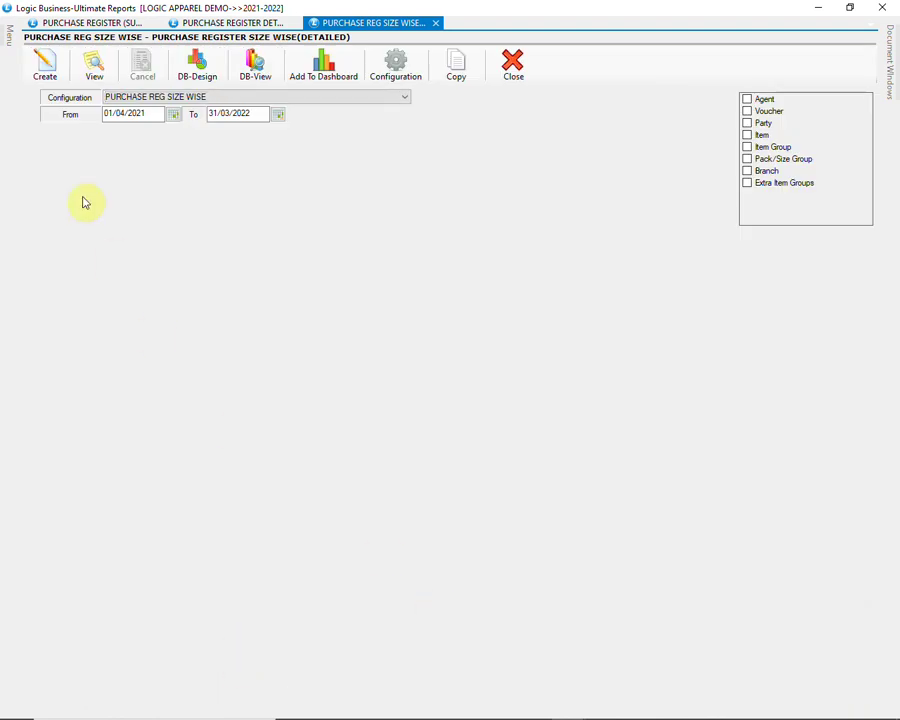
mouse_move(10, 44)
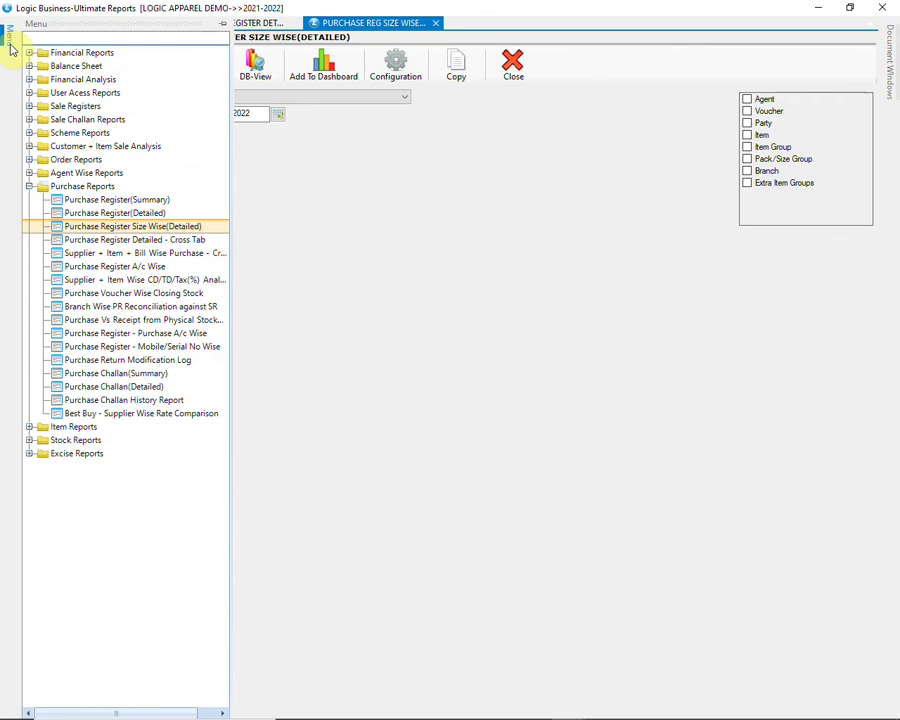
click(192, 240)
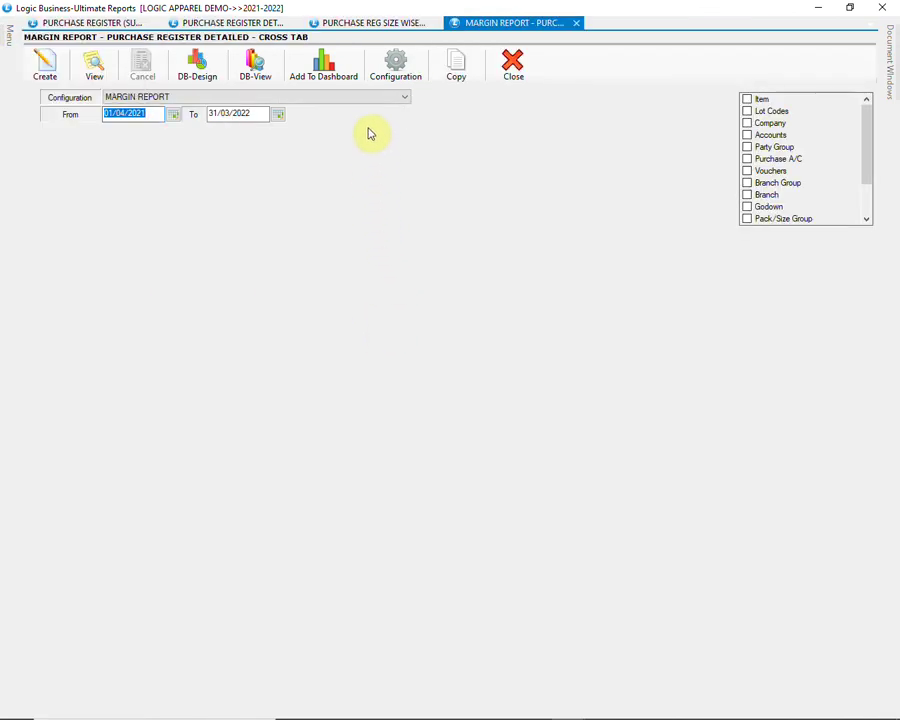
click(363, 97)
click(363, 106)
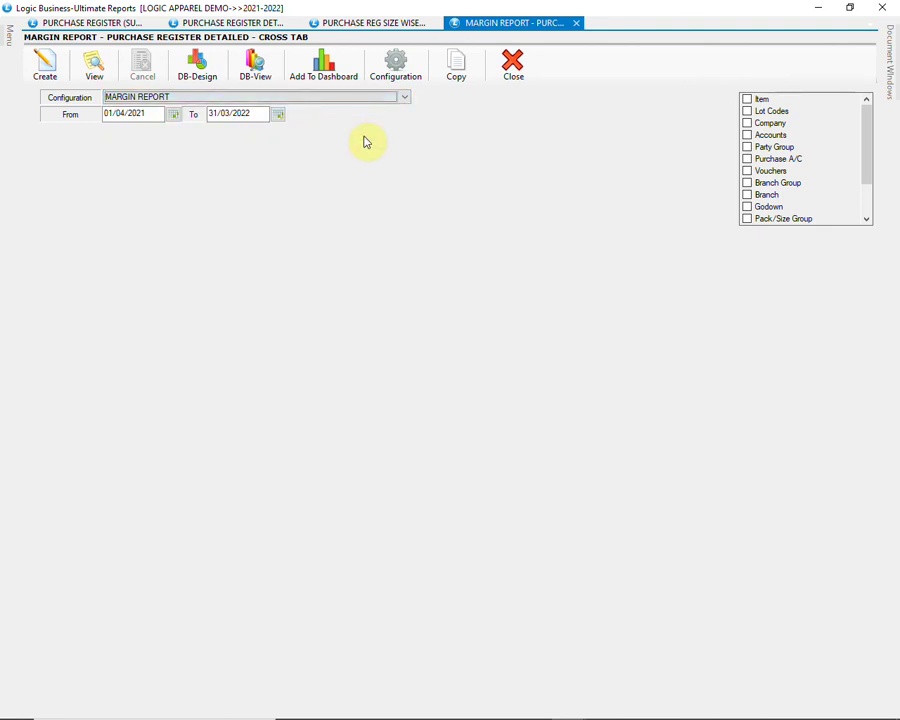
Step: Set the period to 01/11/2021–30/11/2021 and generate the margin report
click(153, 114)
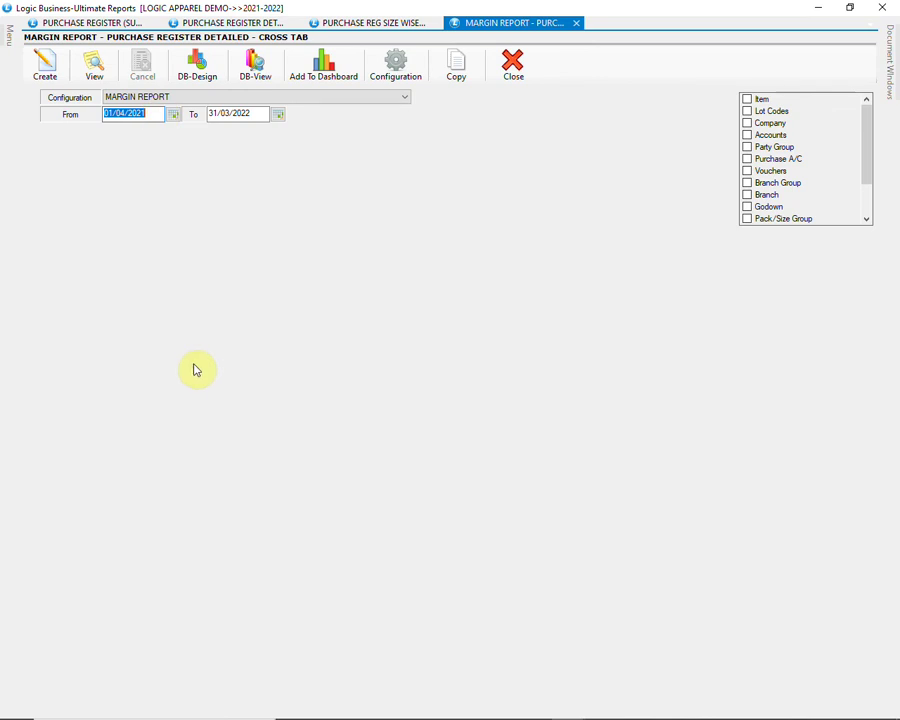
text(01112021)
key(Return)
text(3)
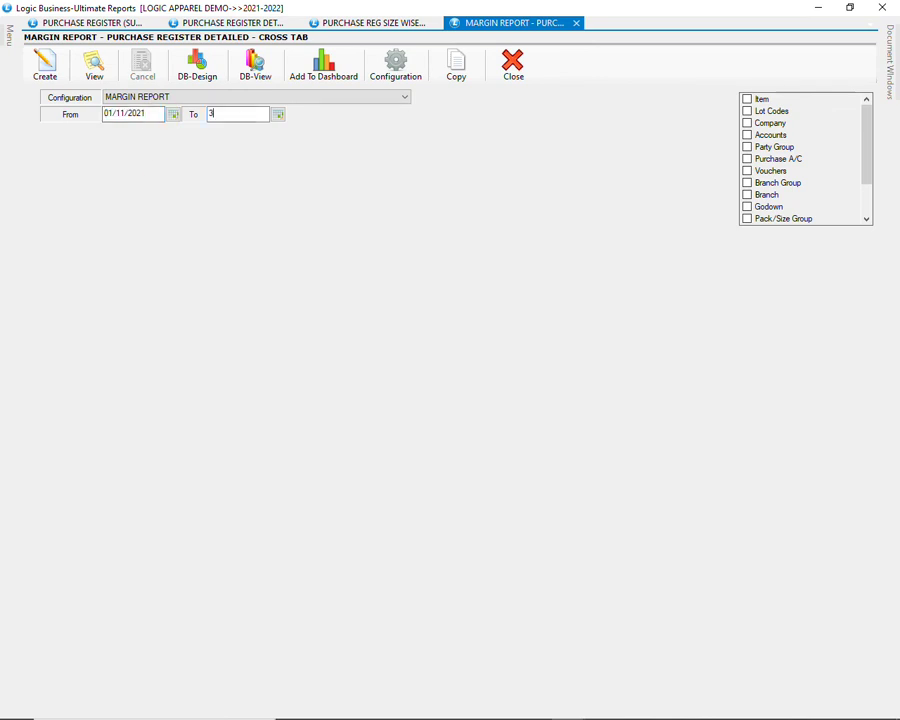
text(0/11/2021)
click(44, 62)
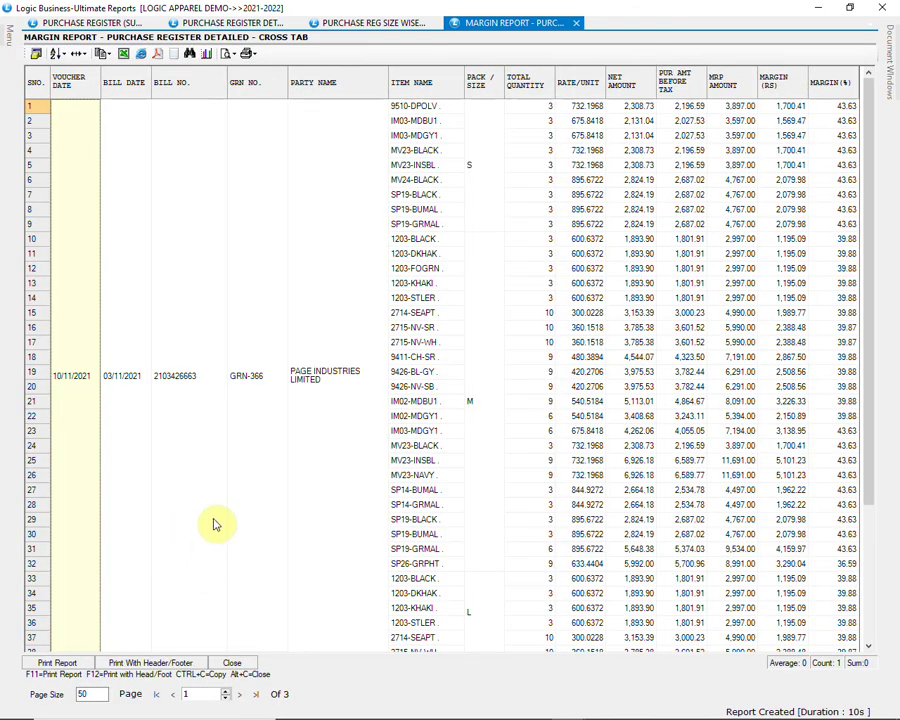
Step: Scroll the margin report, select the GRN-367 entry, and close the results grid
scroll(213, 522, down, 6)
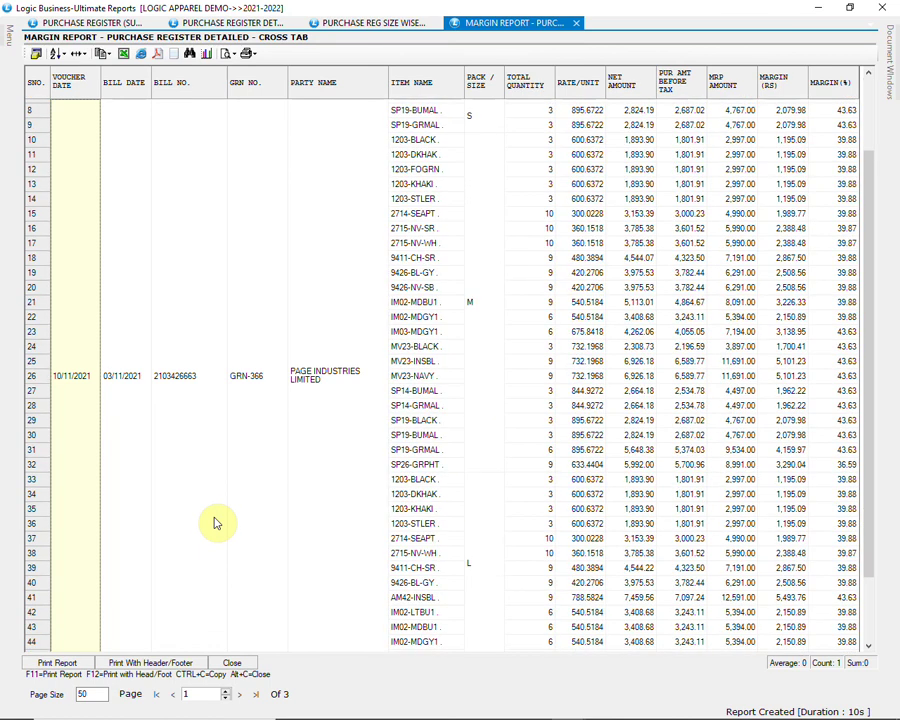
scroll(213, 522, down, 2)
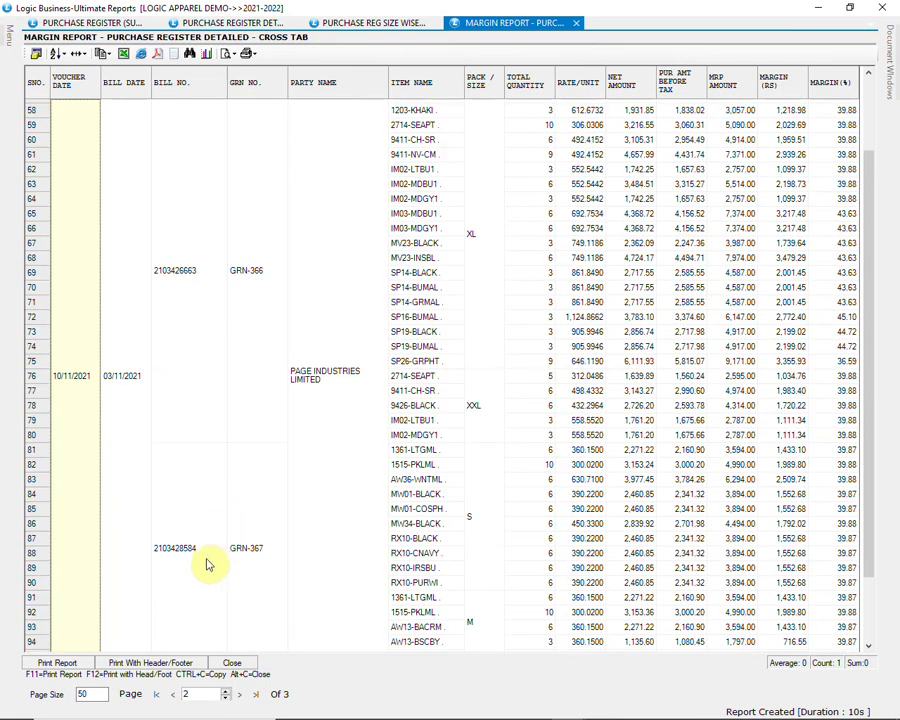
click(242, 560)
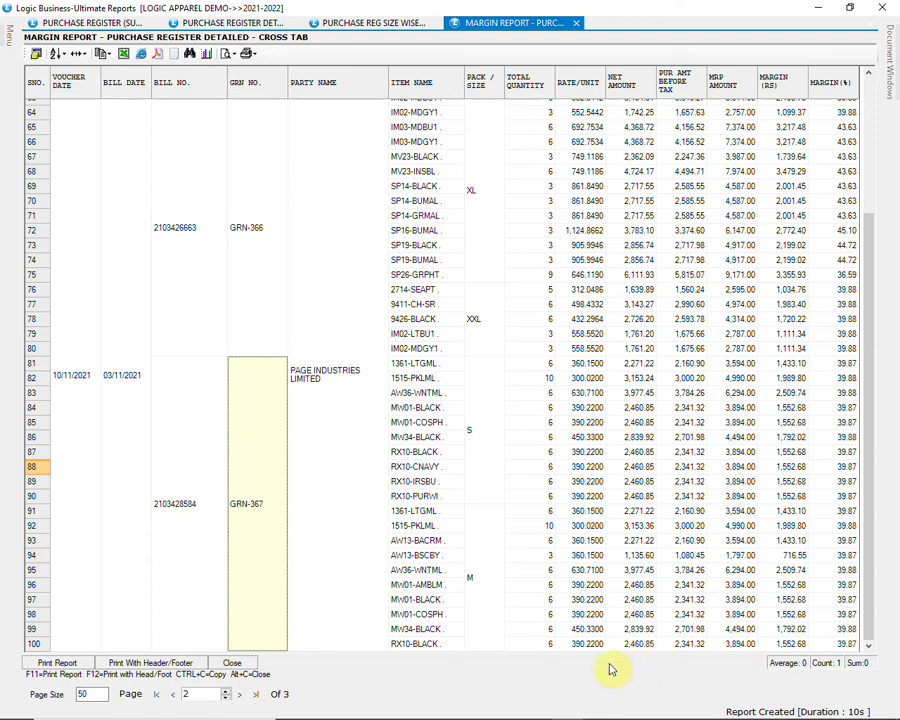
click(251, 665)
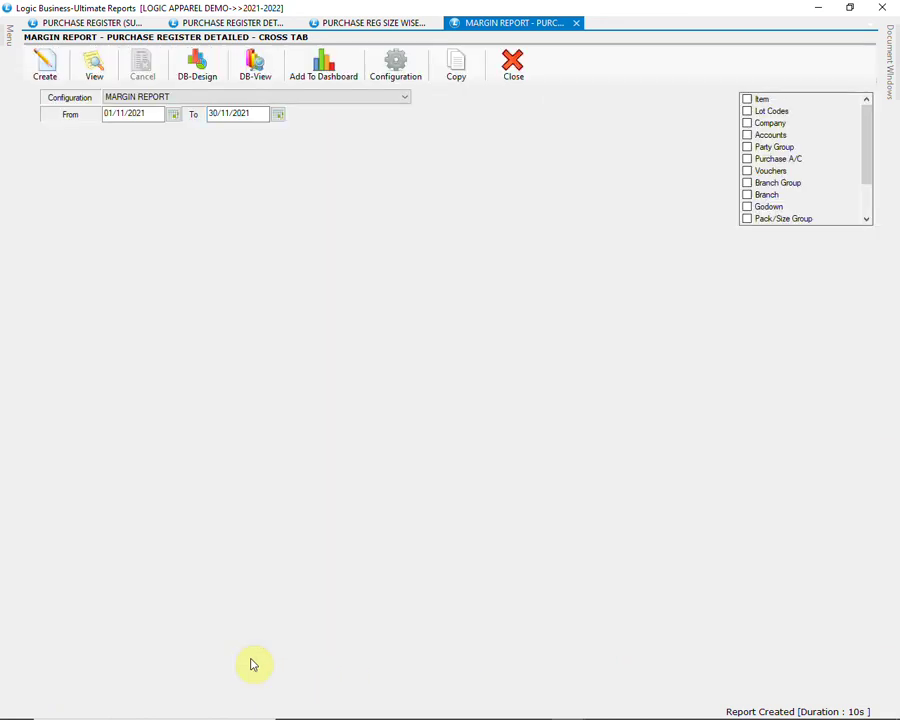
Step: Close the margin, size-wise purchase and detailed purchase register reports
click(526, 68)
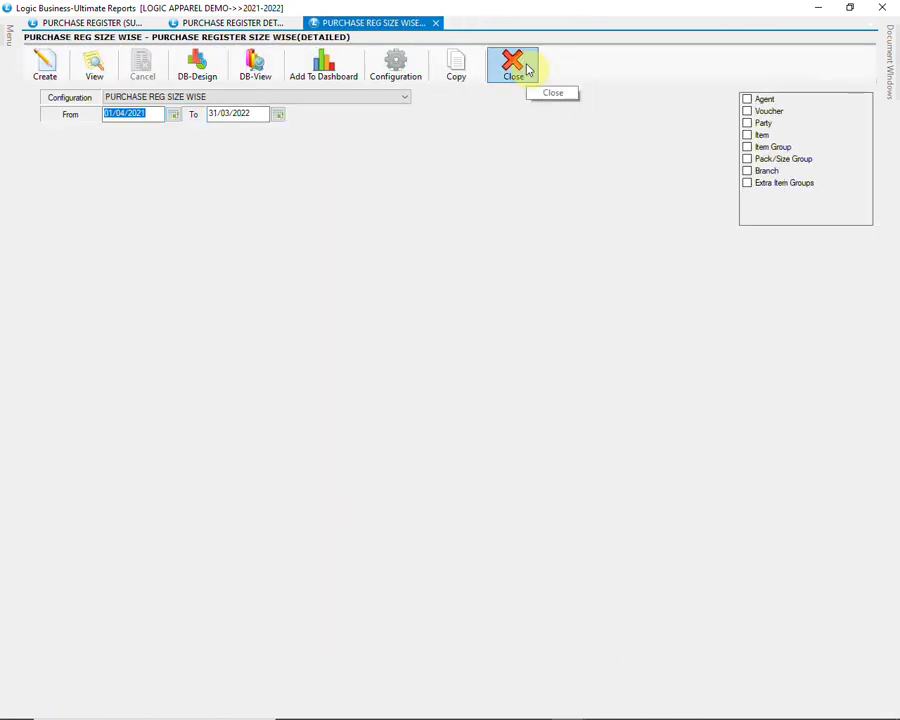
click(511, 74)
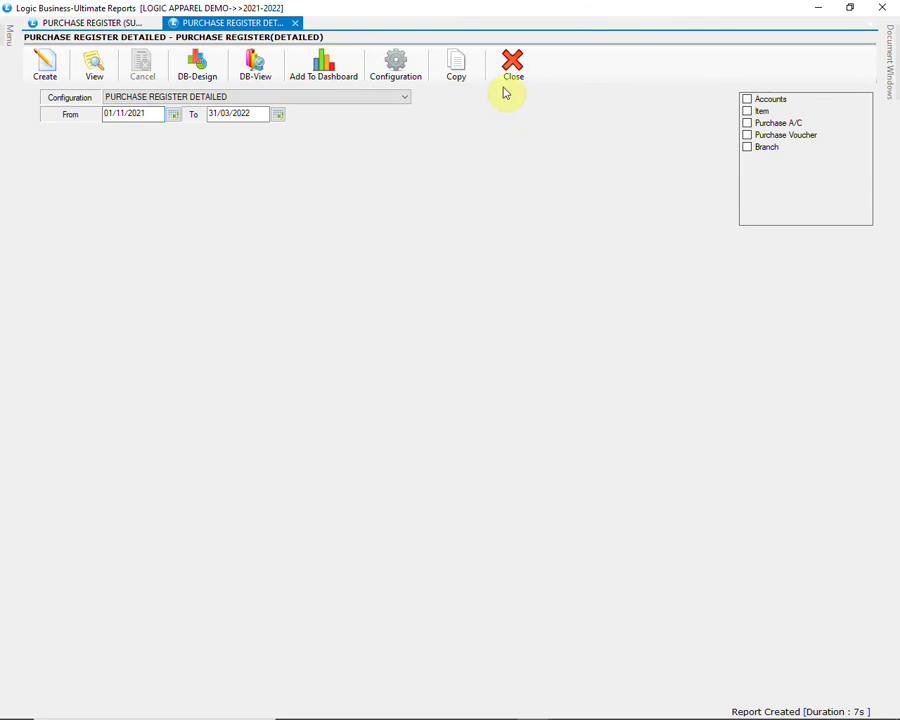
click(512, 66)
Step: Open Stock Query under Stock Reports and choose the Current Stock Category Wise configuration
mouse_move(7, 36)
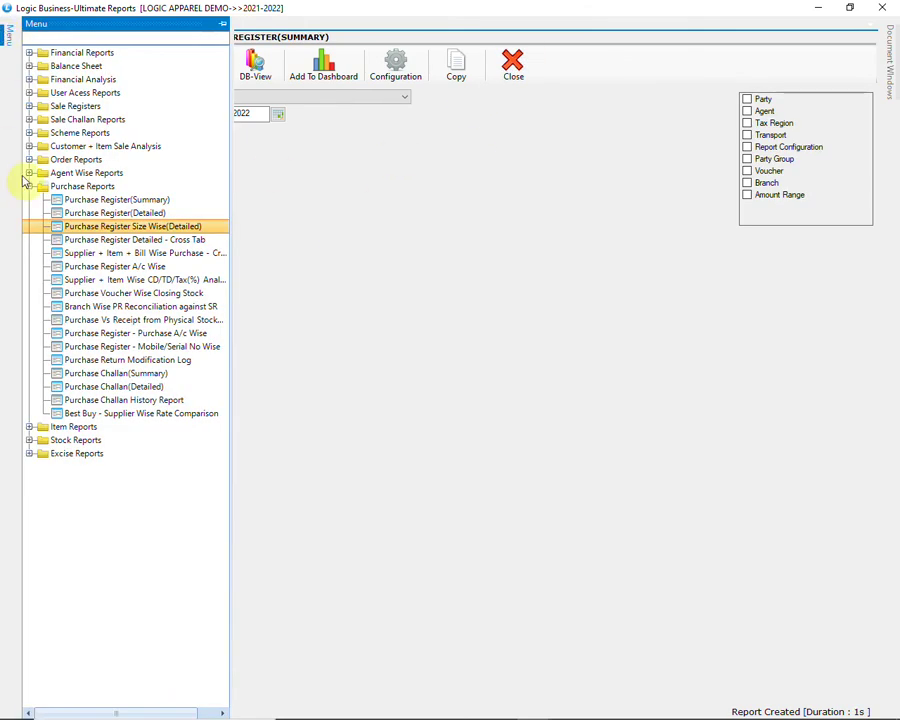
click(28, 186)
click(29, 213)
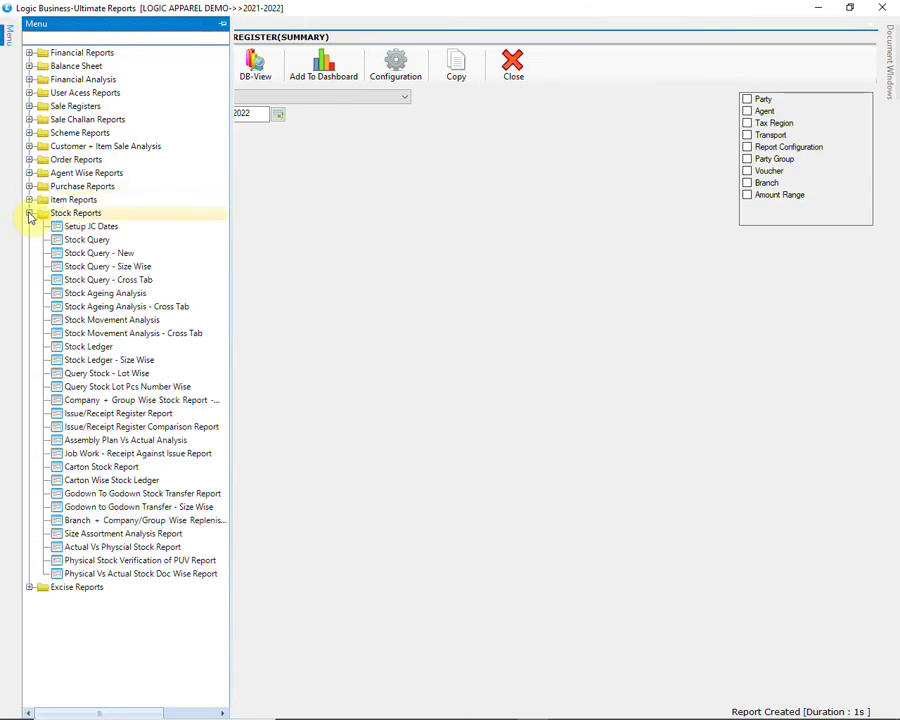
click(90, 240)
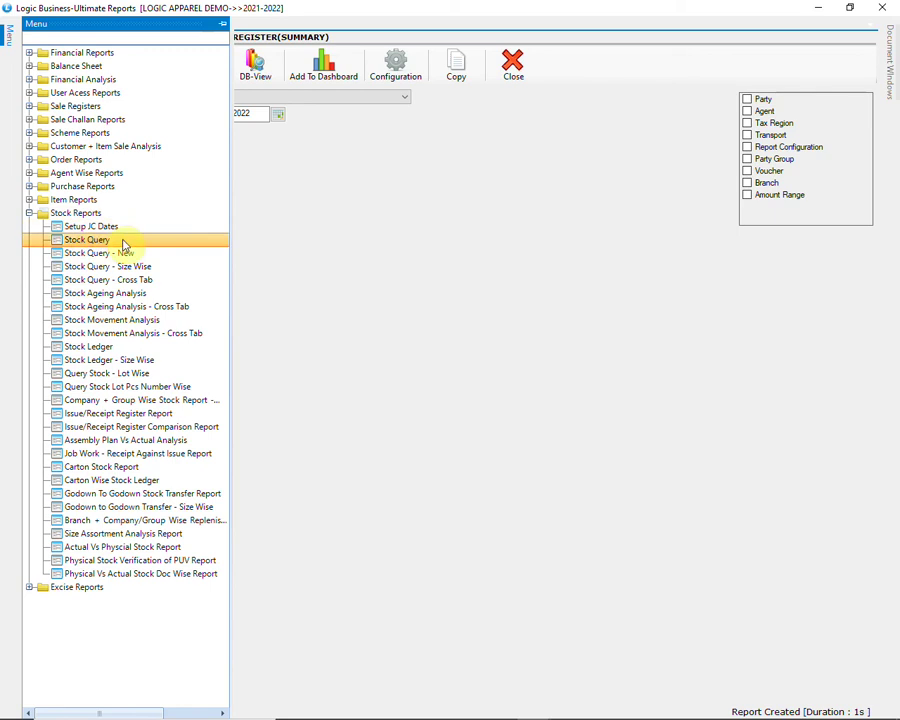
double_click(124, 244)
click(404, 98)
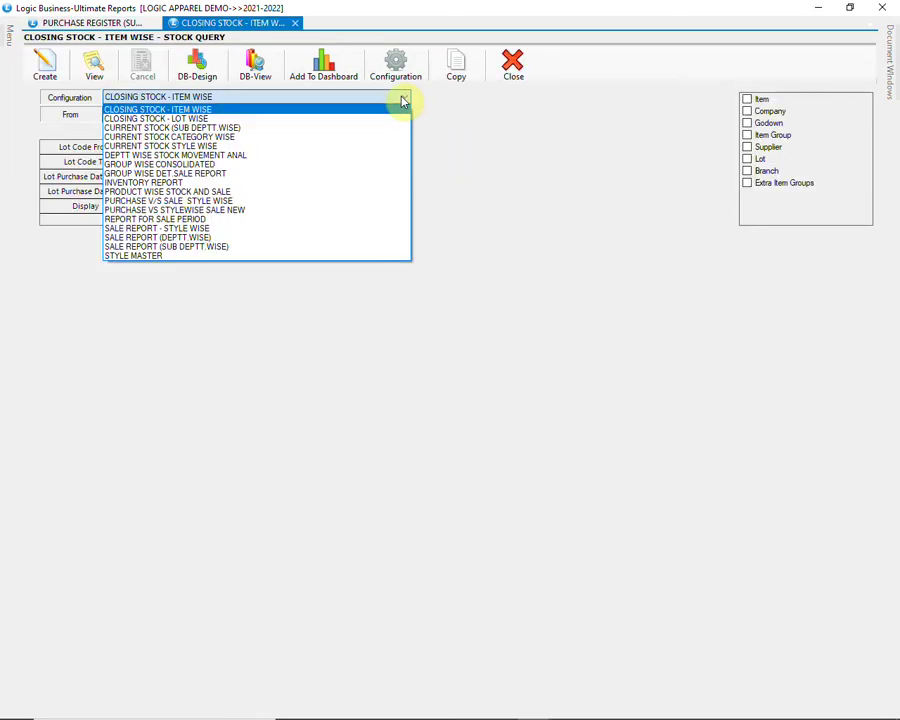
click(370, 137)
Step: Generate the category-wise current stock report, then close its results grid
click(343, 101)
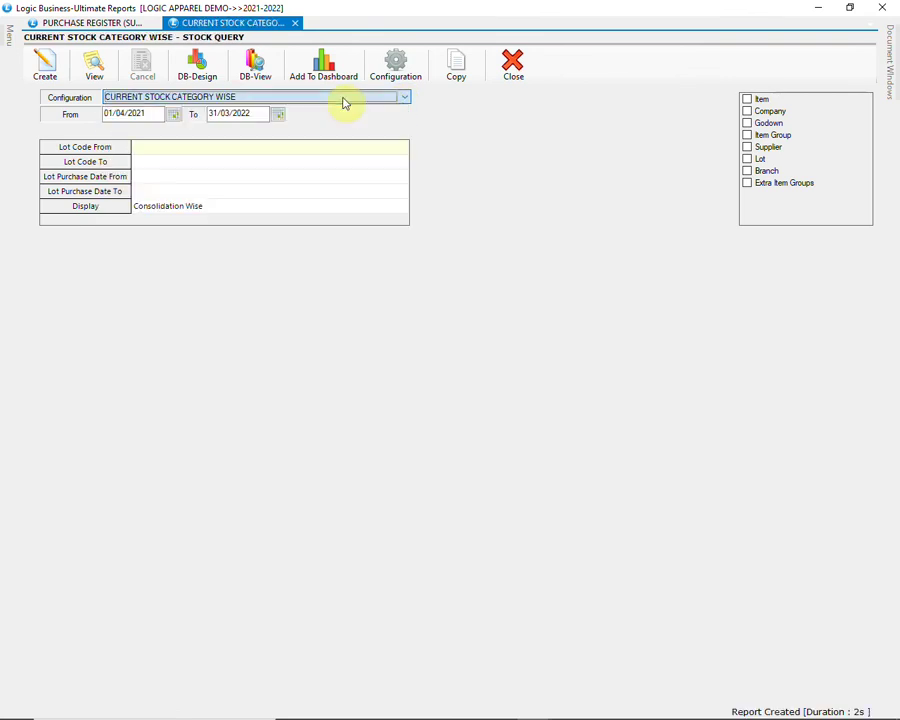
click(38, 64)
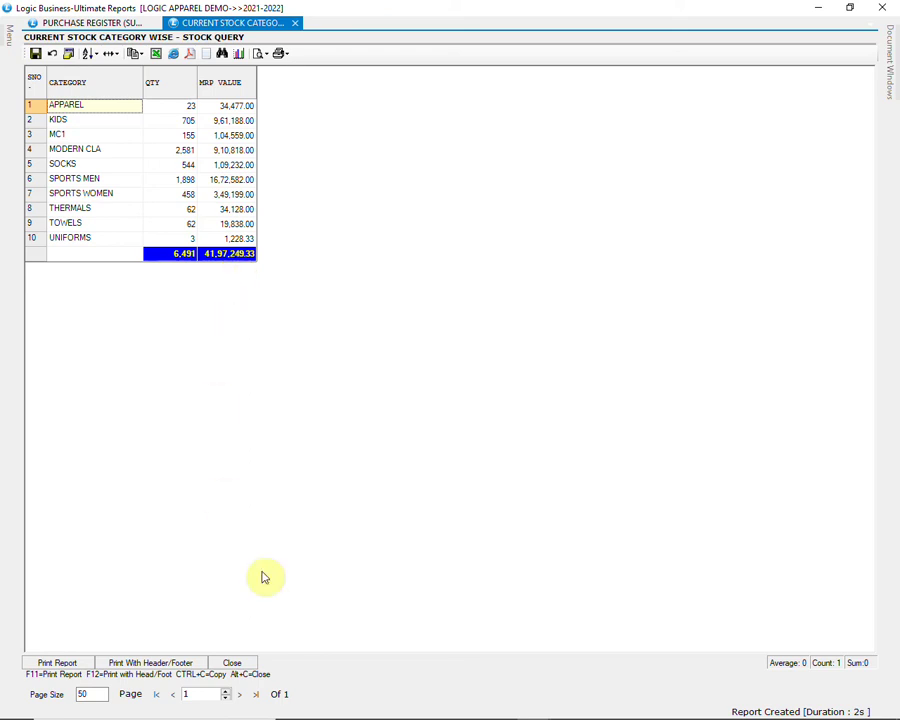
click(248, 664)
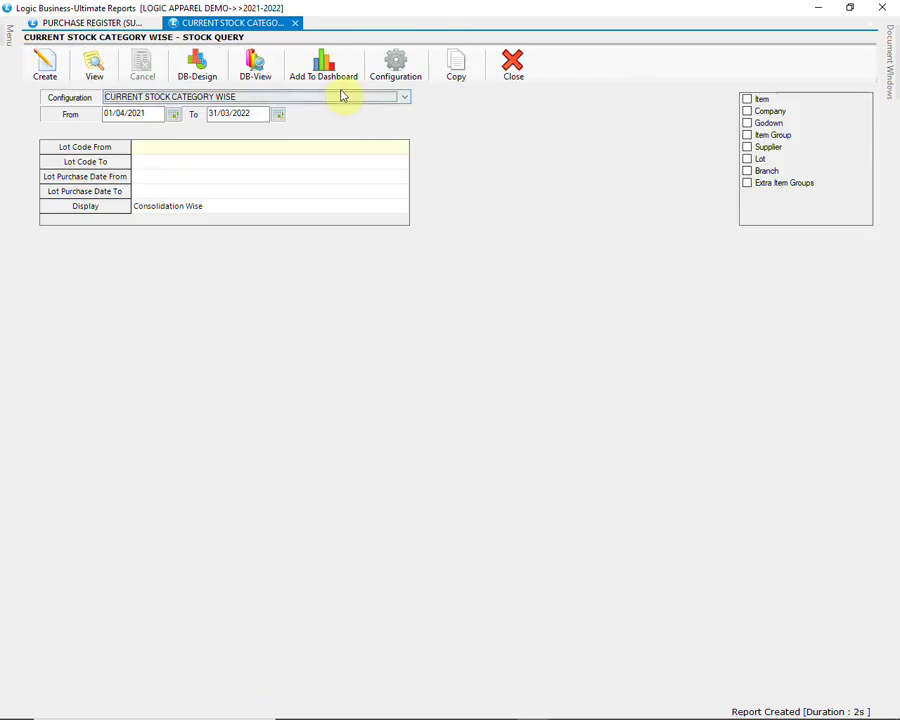
Step: Generate the CURRENT STOCK STYLE WISE report and inspect 7035-OLIVE 1's Pack quantity and value
click(340, 98)
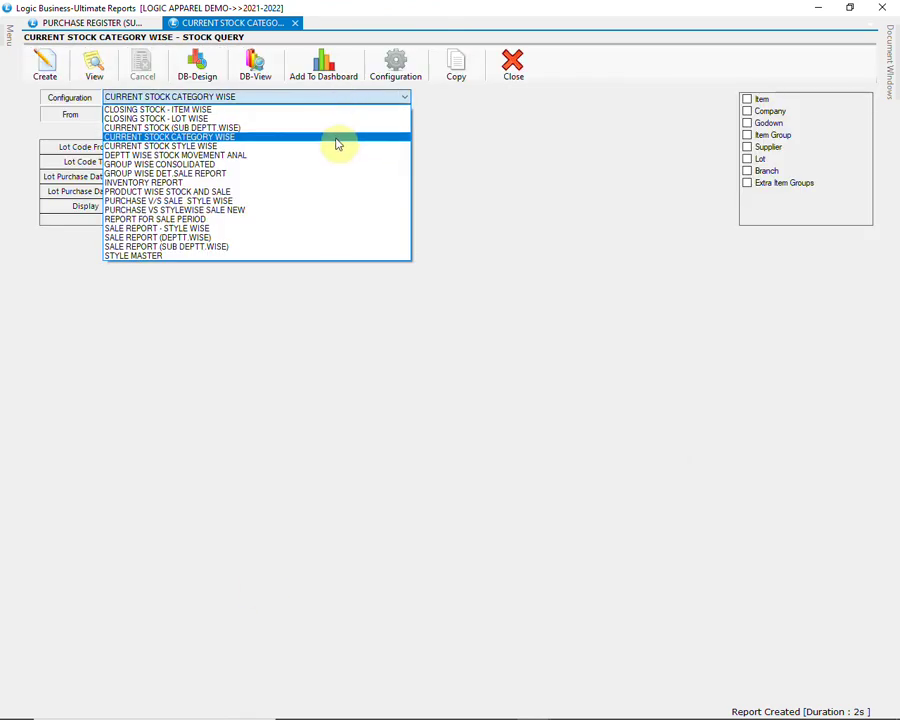
click(338, 147)
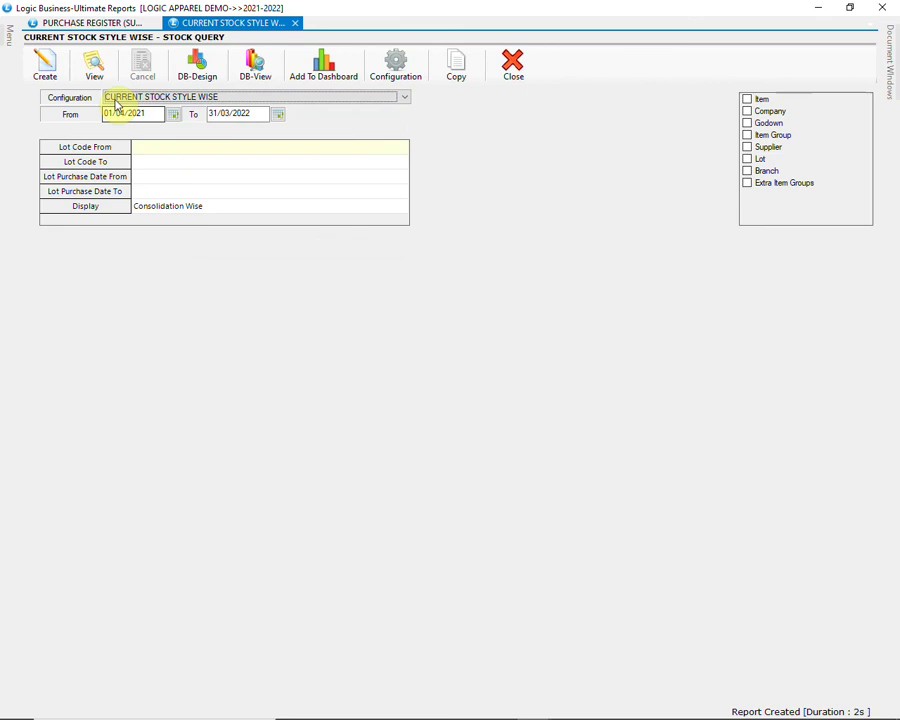
click(46, 72)
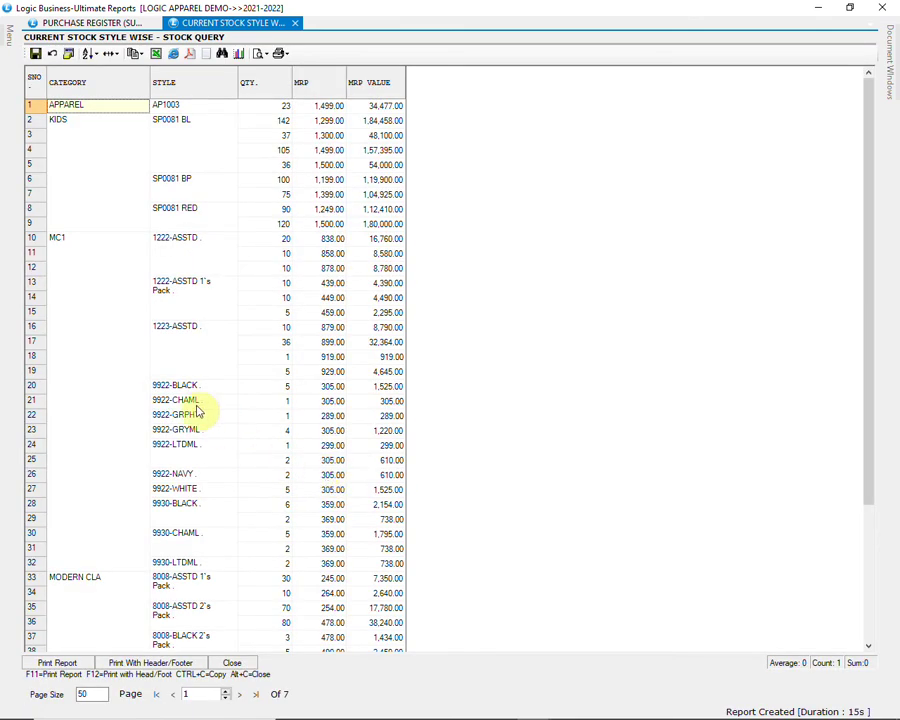
scroll(160, 390, down, 4)
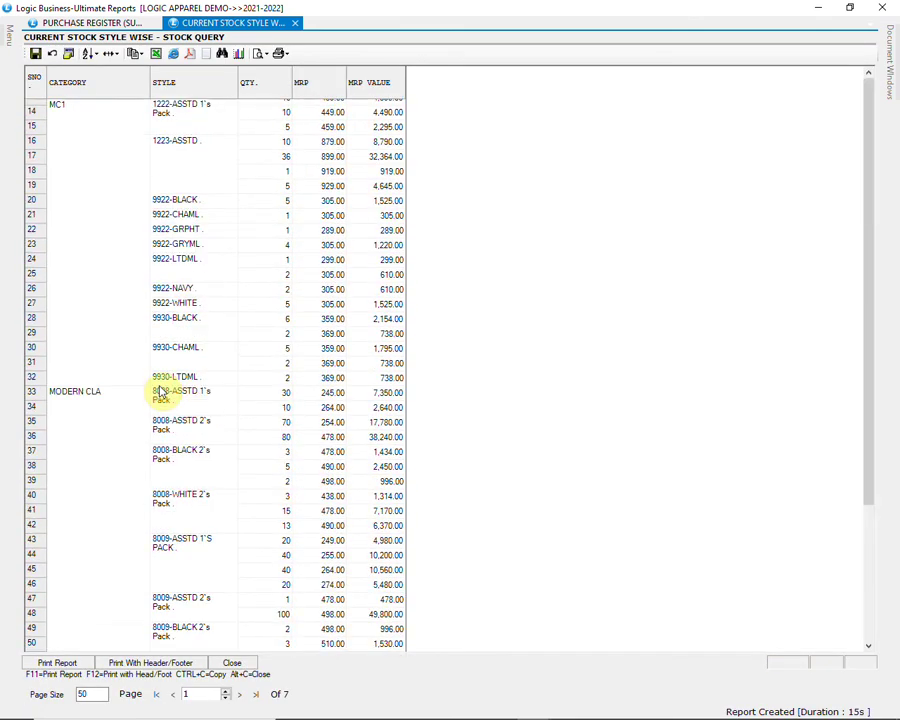
scroll(160, 392, down, 15)
scroll(160, 392, down, 13)
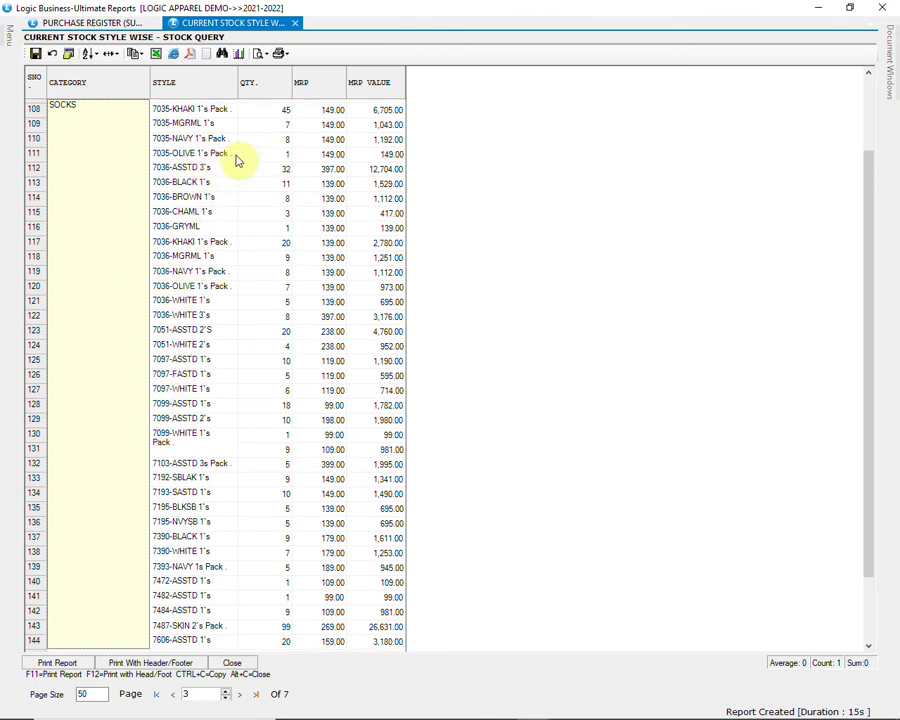
click(280, 156)
click(364, 157)
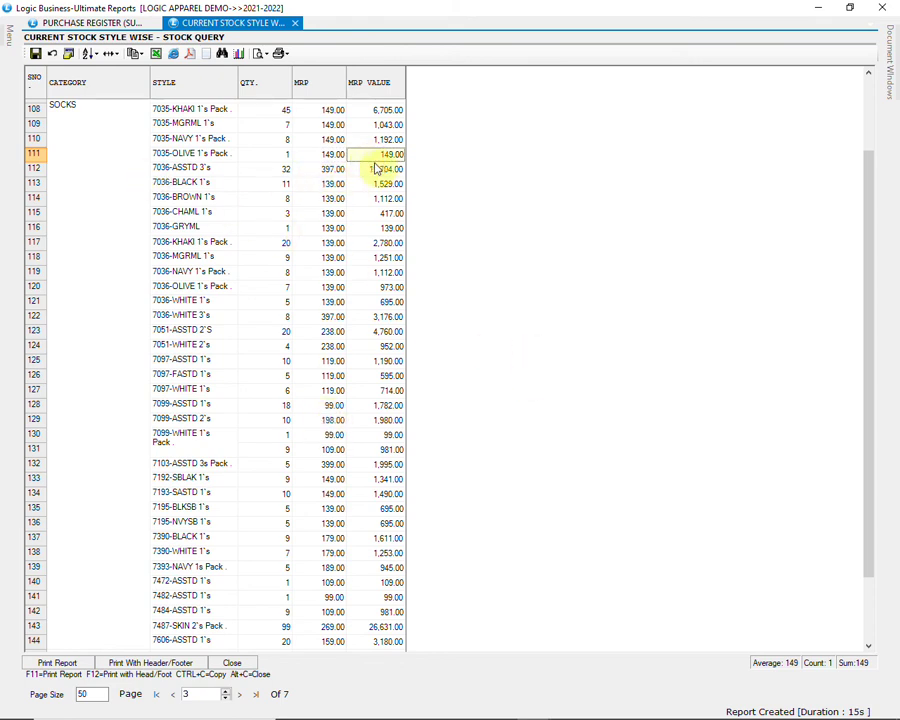
Step: Review the stock ledger of 7035-OLIVE 1's Pack, then close it and the style-wise results
double_click(283, 155)
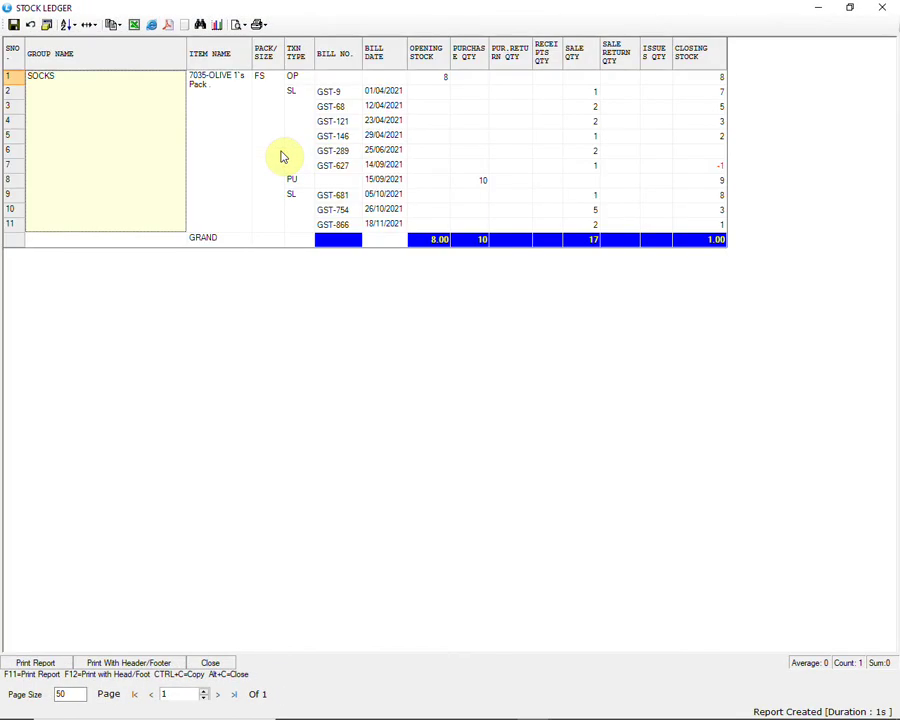
click(235, 150)
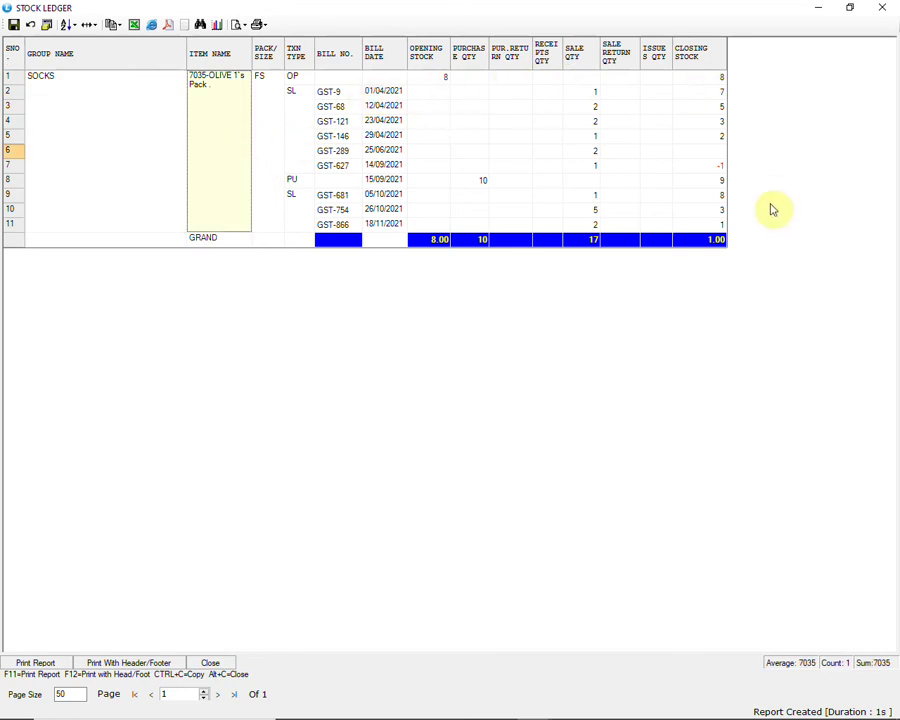
click(893, 10)
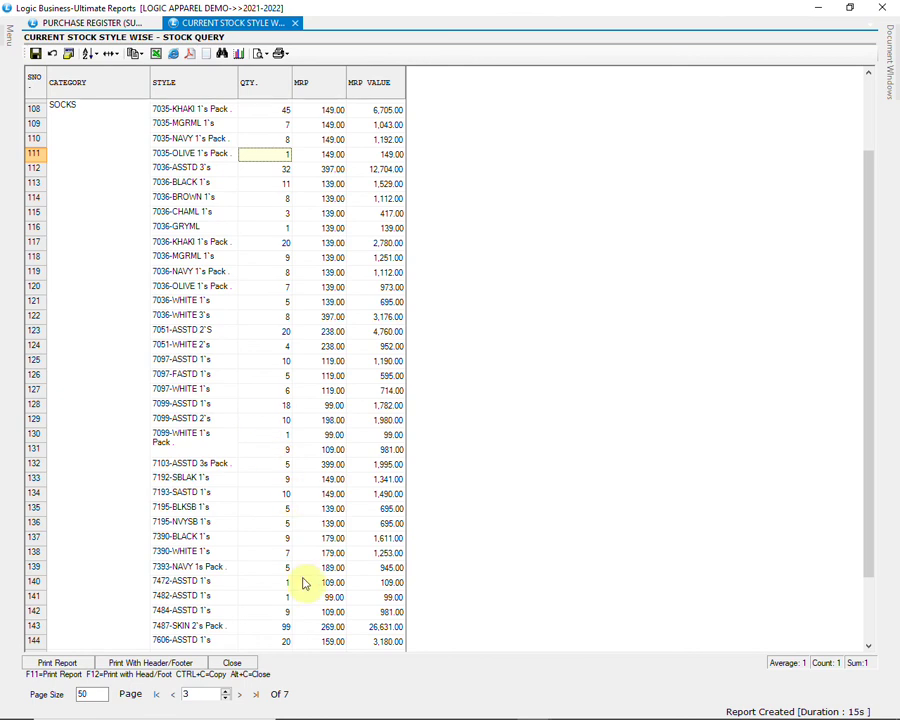
click(246, 663)
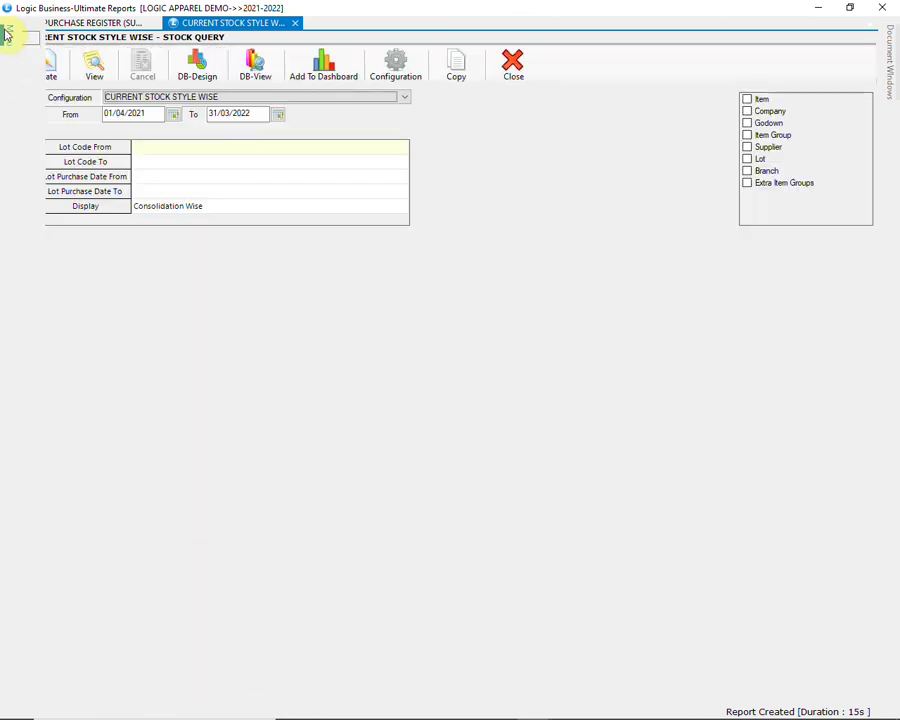
Step: Open the Stock Query - Size Wise report with the Current Stock-Size Wise configuration
mouse_move(7, 35)
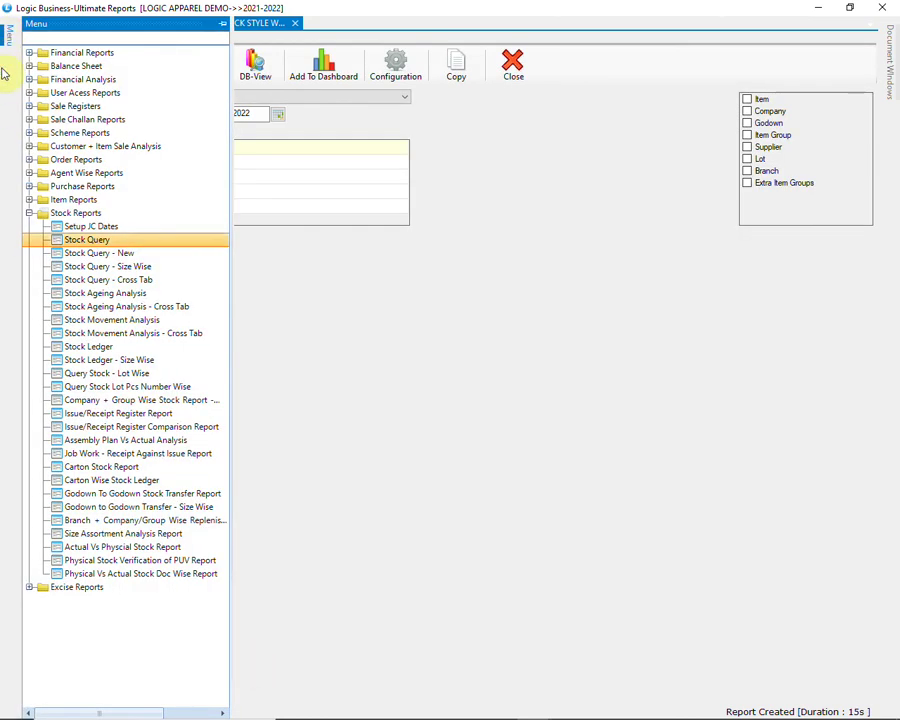
click(167, 268)
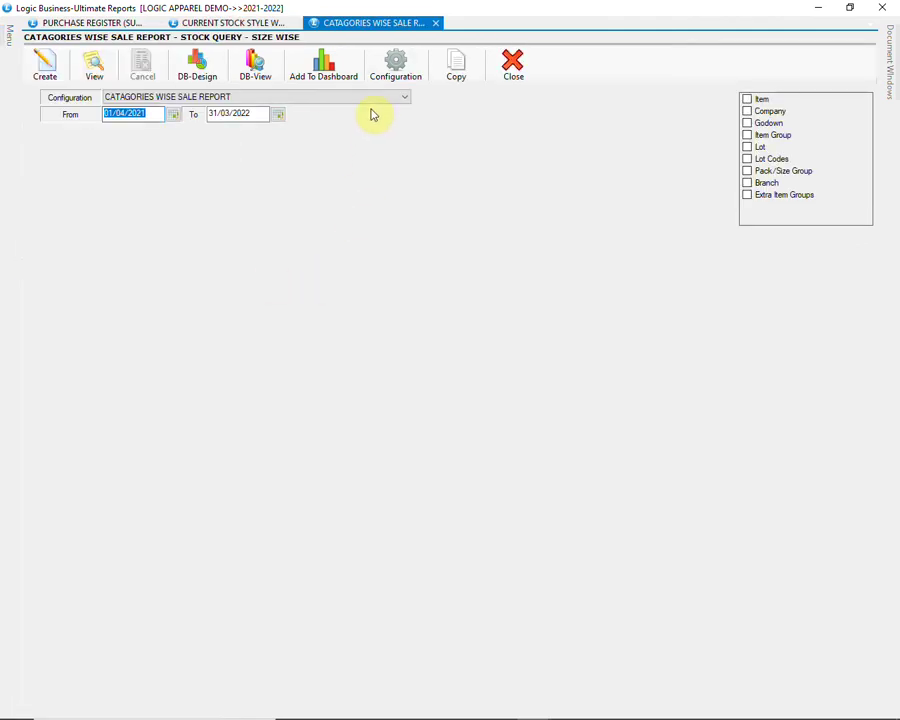
click(372, 100)
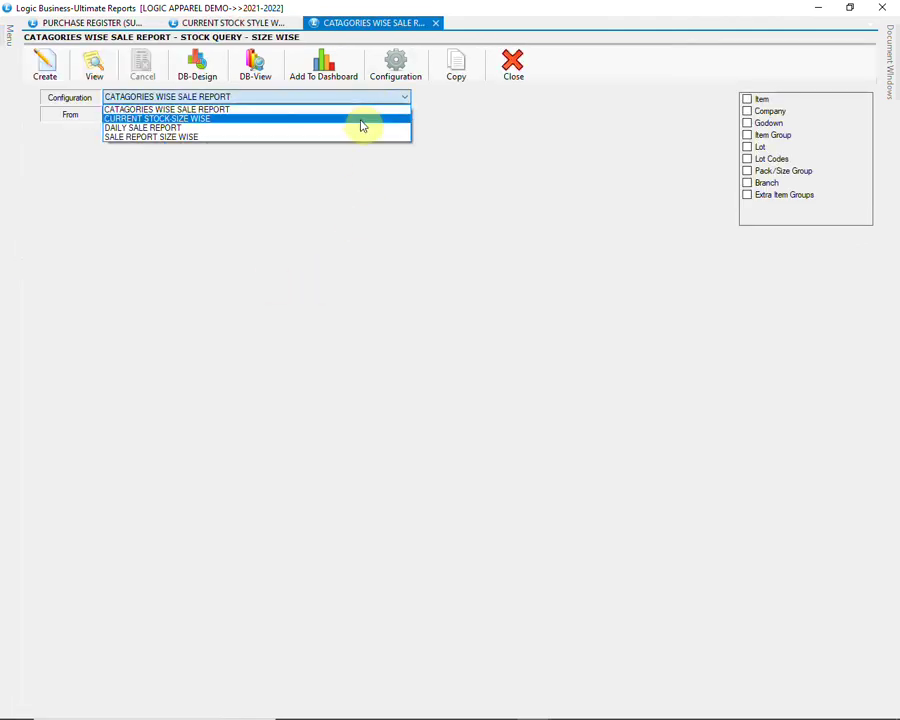
click(362, 120)
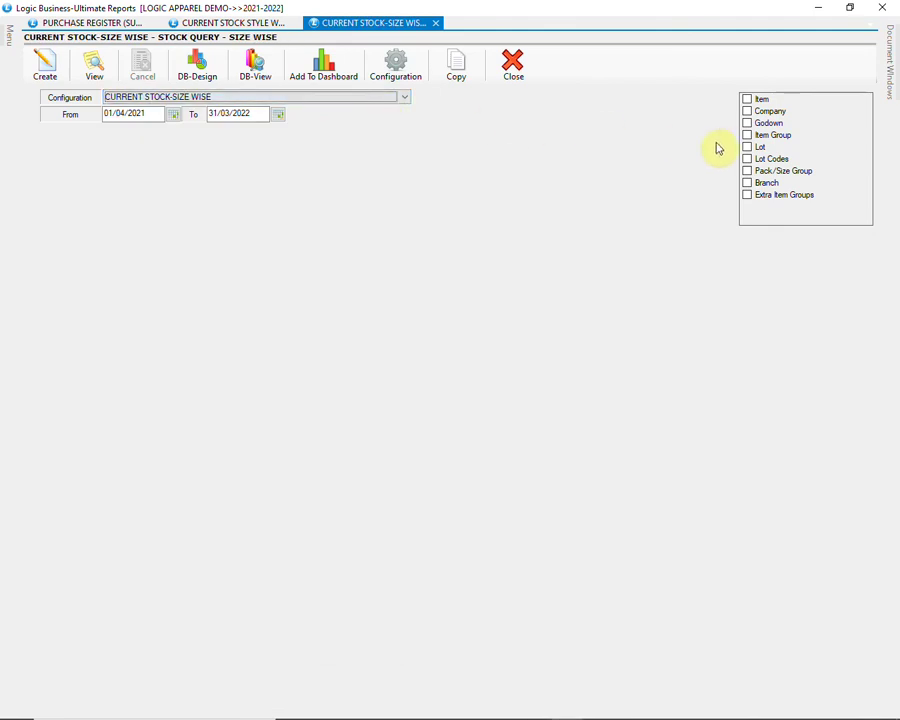
Step: Filter level 1 item groups to SPORTS MEN and SPORTS WOMEN, then create the report
click(748, 136)
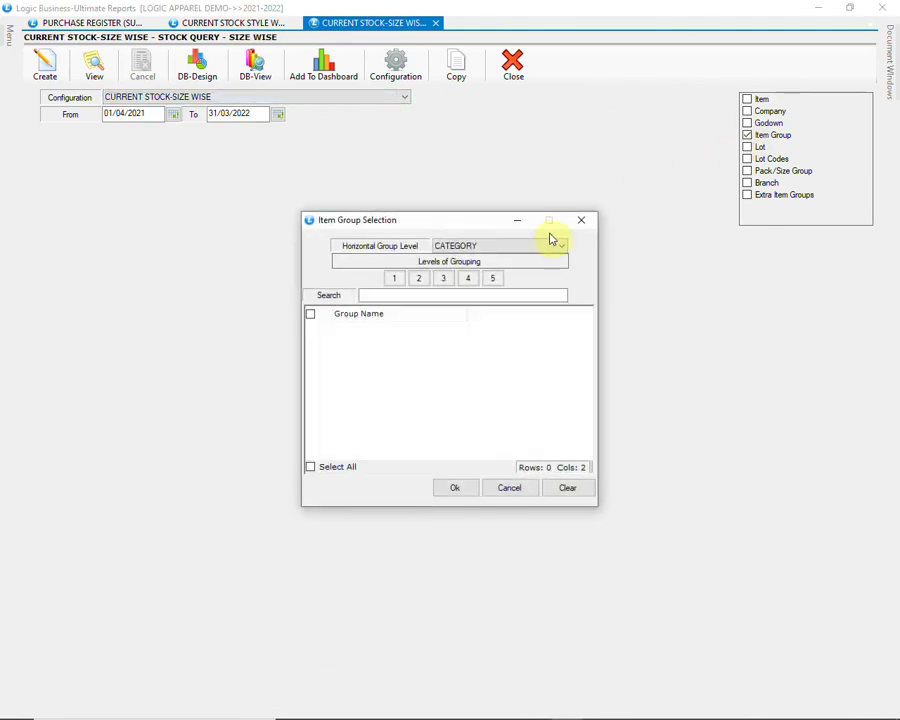
click(536, 245)
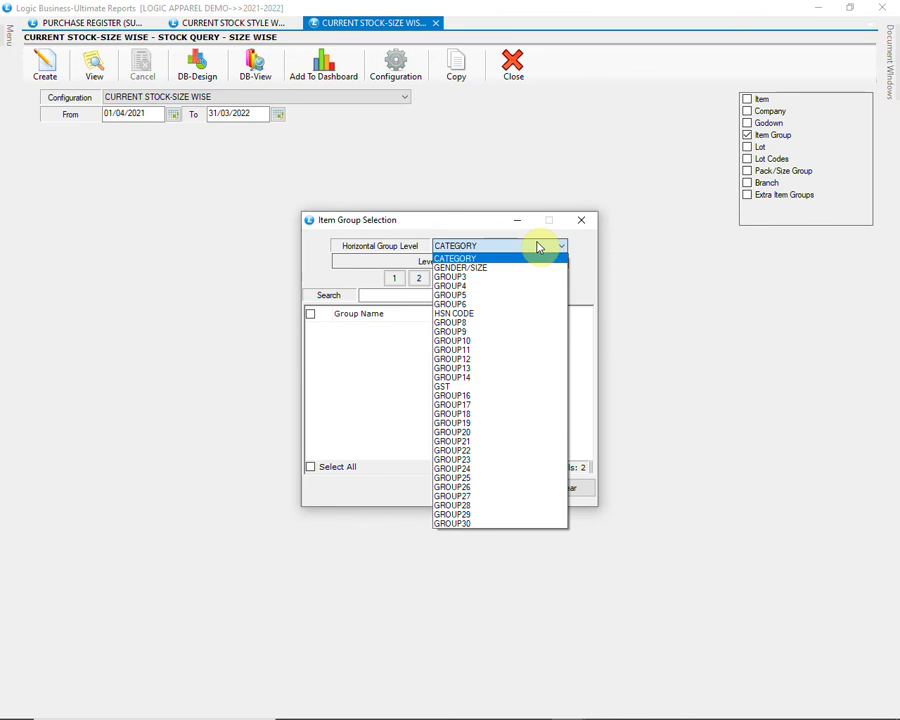
click(436, 257)
click(393, 280)
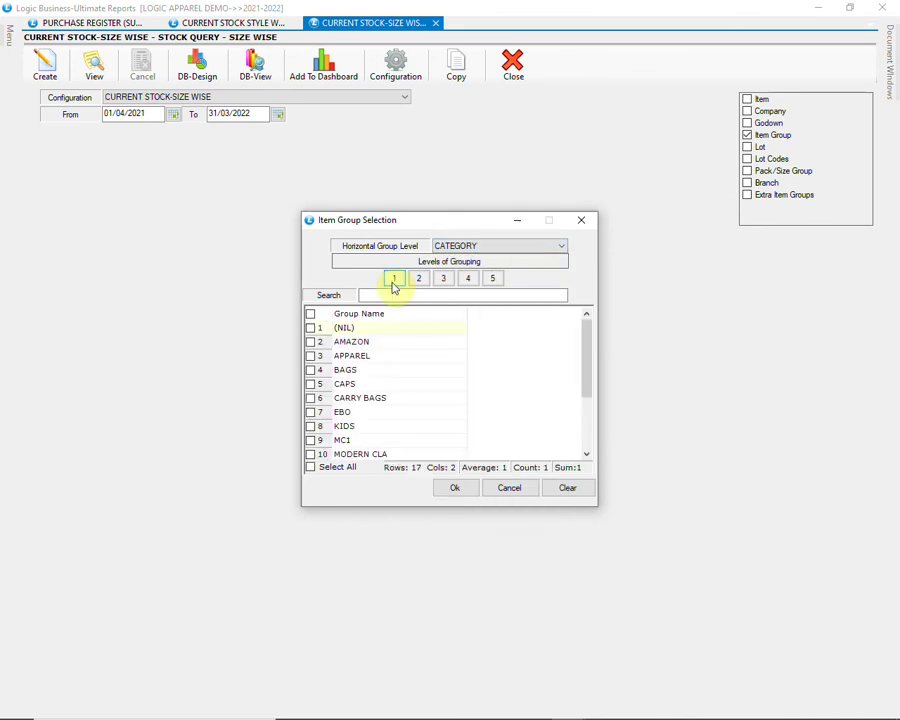
click(585, 426)
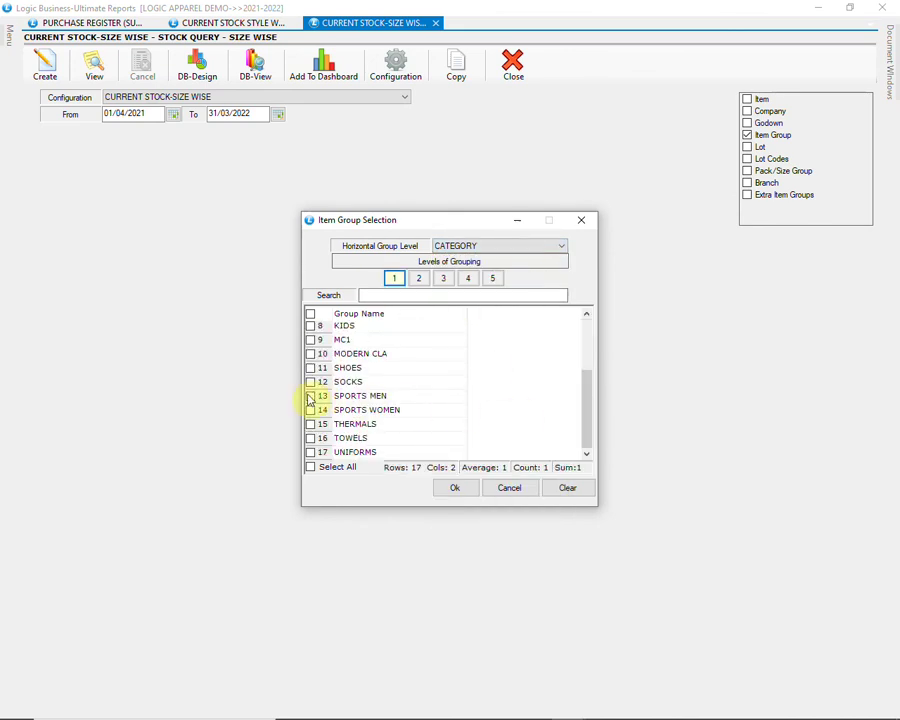
click(310, 396)
click(310, 410)
click(455, 487)
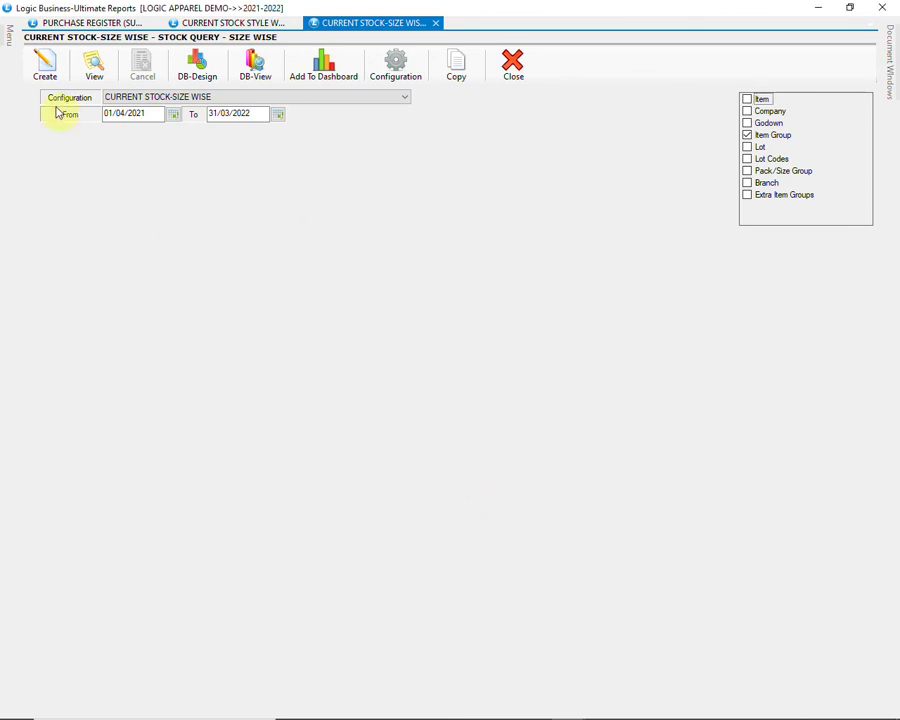
click(44, 66)
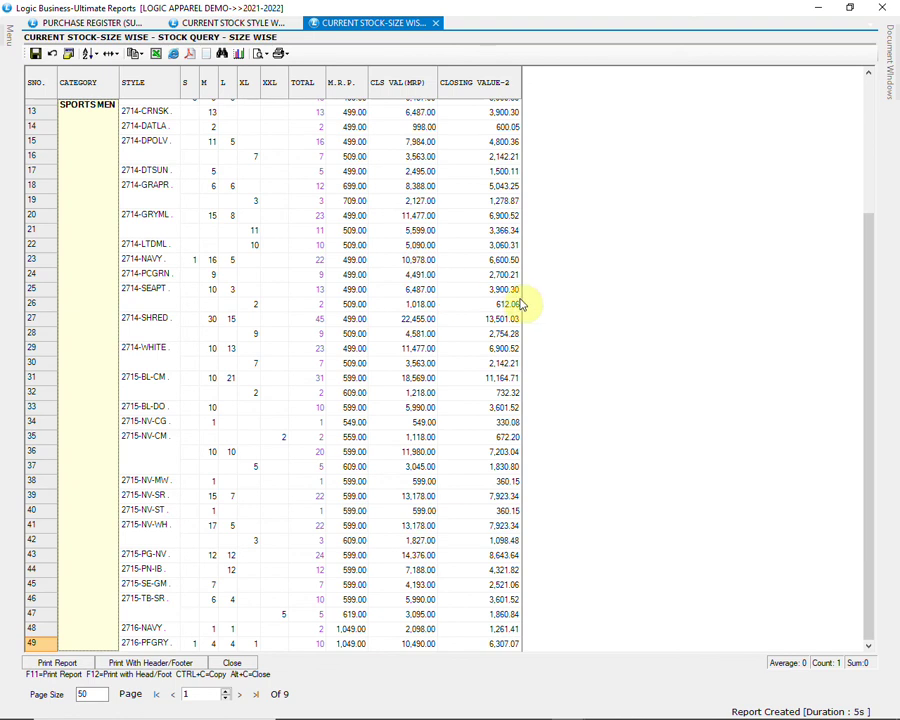
Step: Page through the SPORTS size-wise stock report to page 8, then close the grid
scroll(518, 302, down, 5)
scroll(520, 304, down, 2)
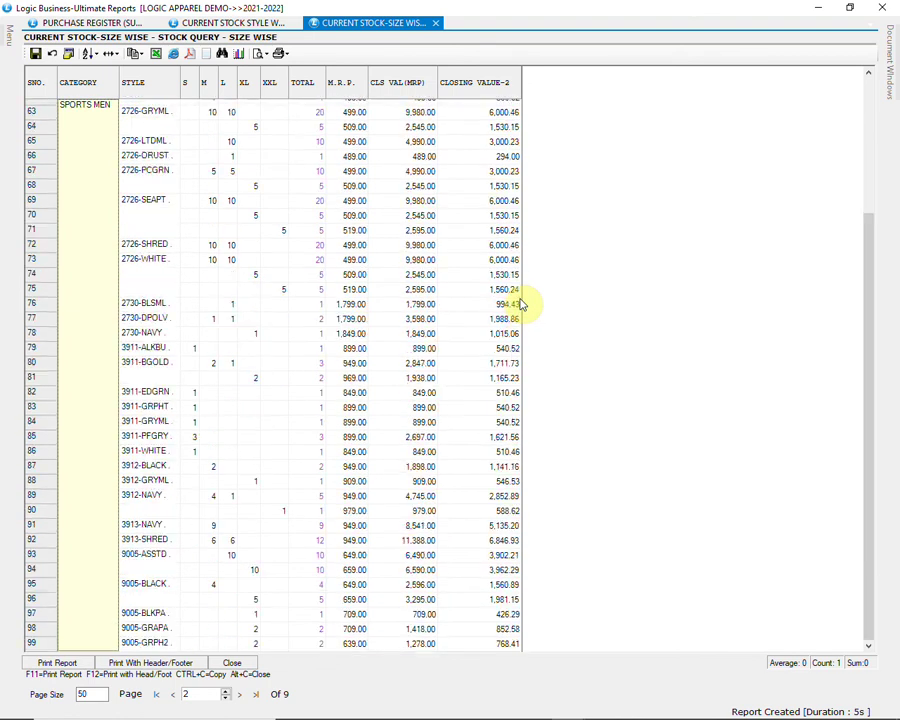
scroll(520, 304, down, 3)
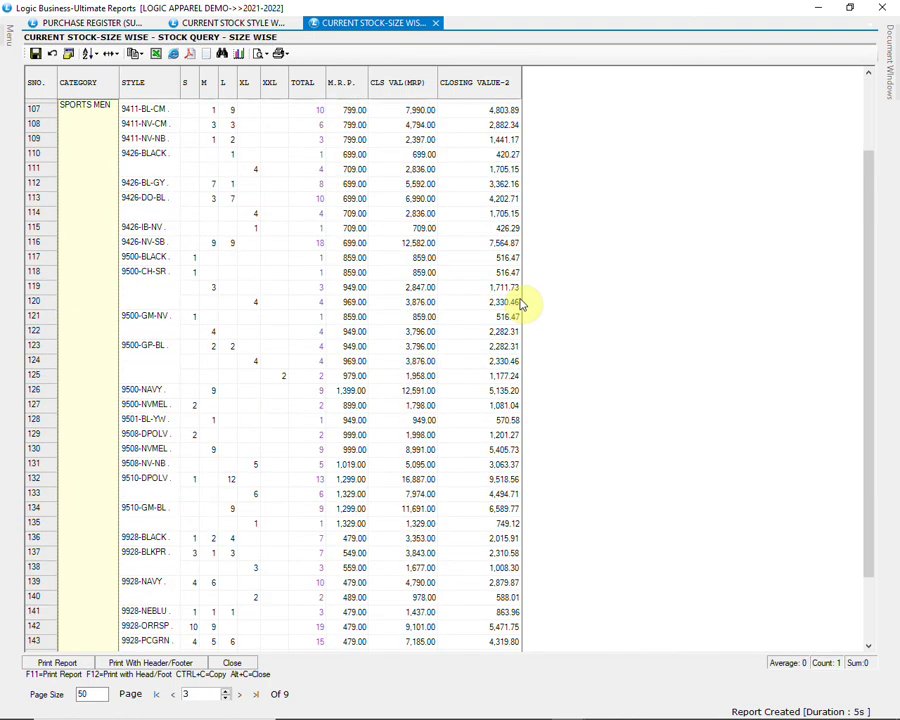
scroll(520, 304, down, 2)
scroll(520, 304, down, 15)
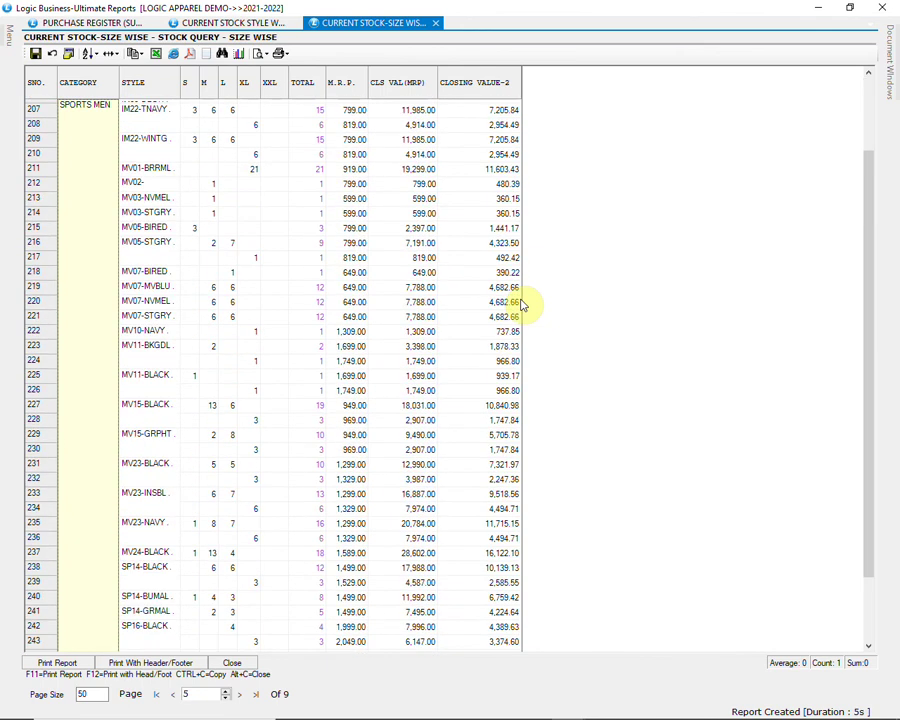
scroll(520, 304, down, 15)
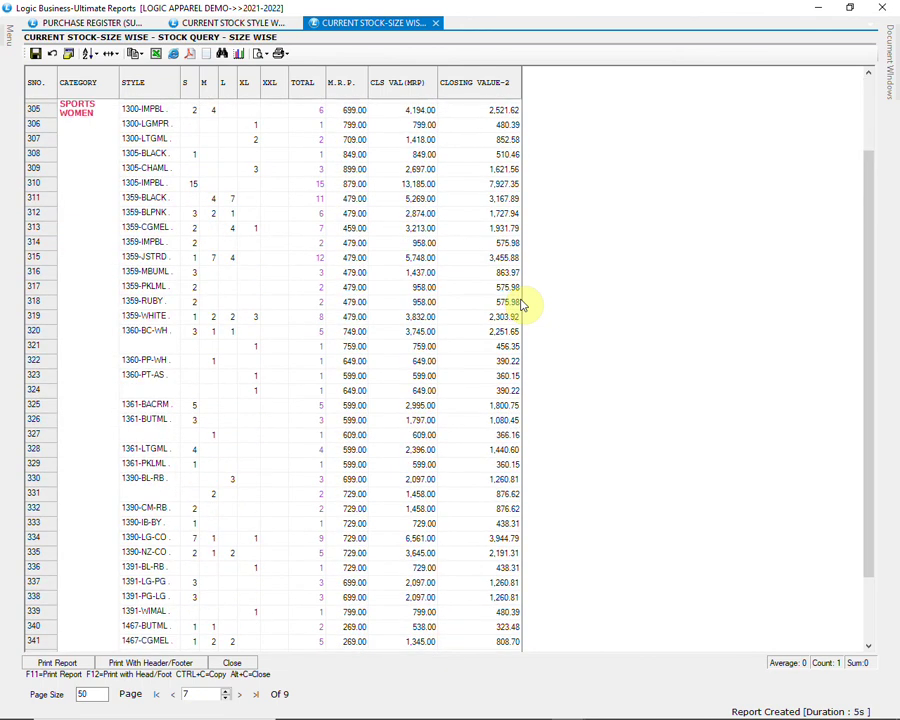
click(76, 259)
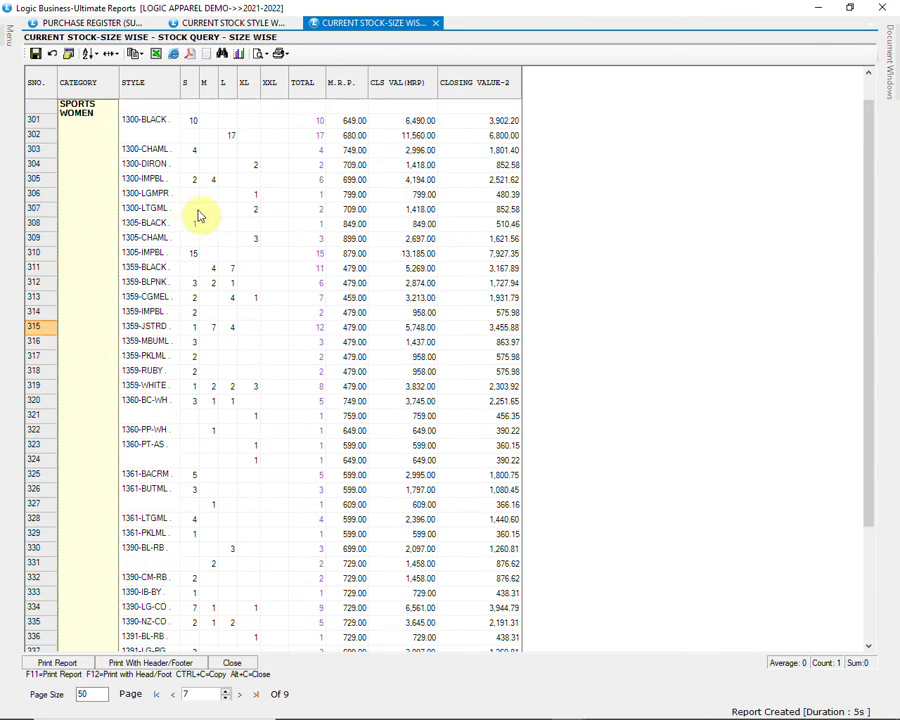
scroll(540, 286, down, 2)
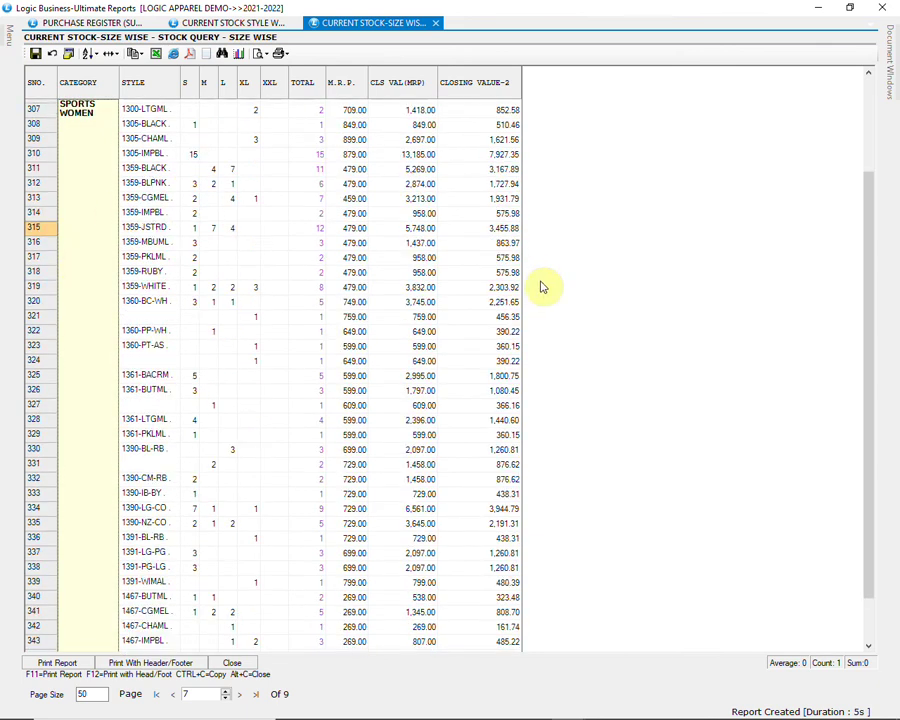
scroll(542, 288, down, 1)
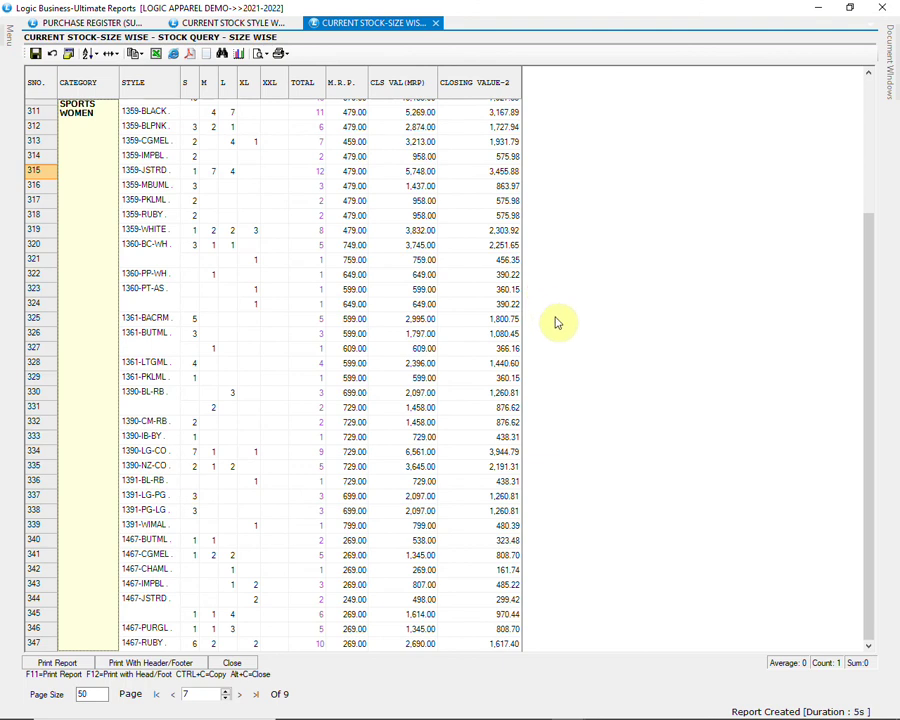
scroll(554, 368, down, 5)
scroll(566, 386, up, 2)
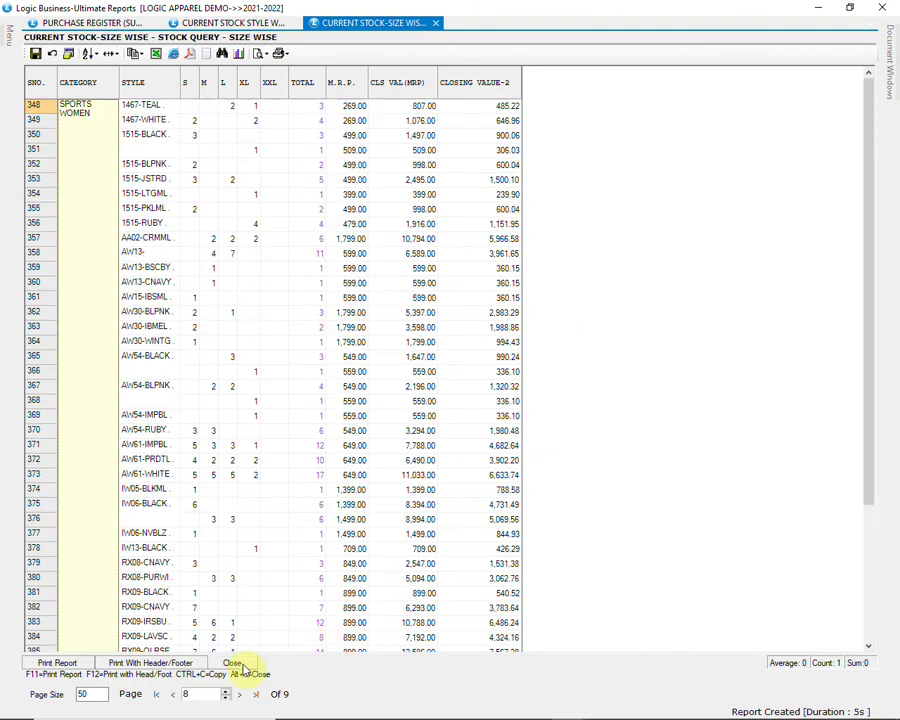
click(231, 663)
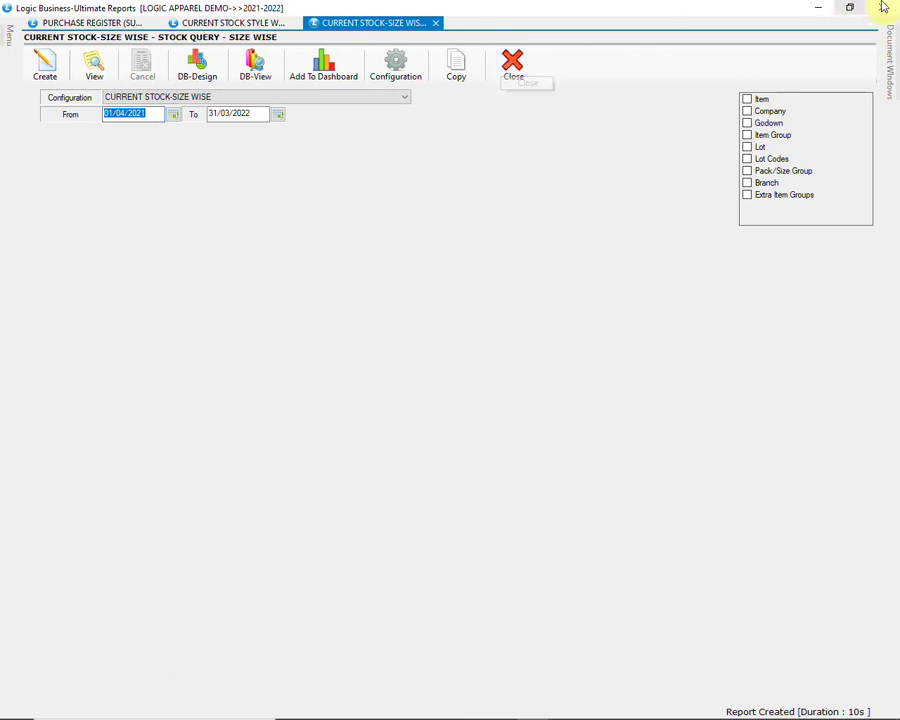
Step: Close the stock query and open GST Returns under Sale Registers > GST Reports/Returns
click(882, 7)
click(183, 317)
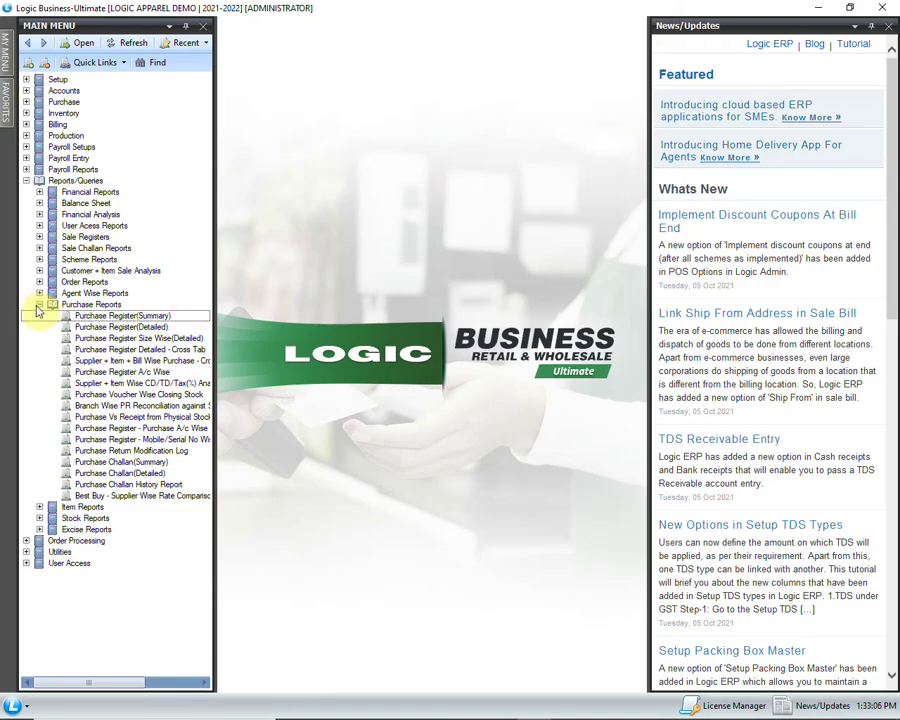
click(40, 304)
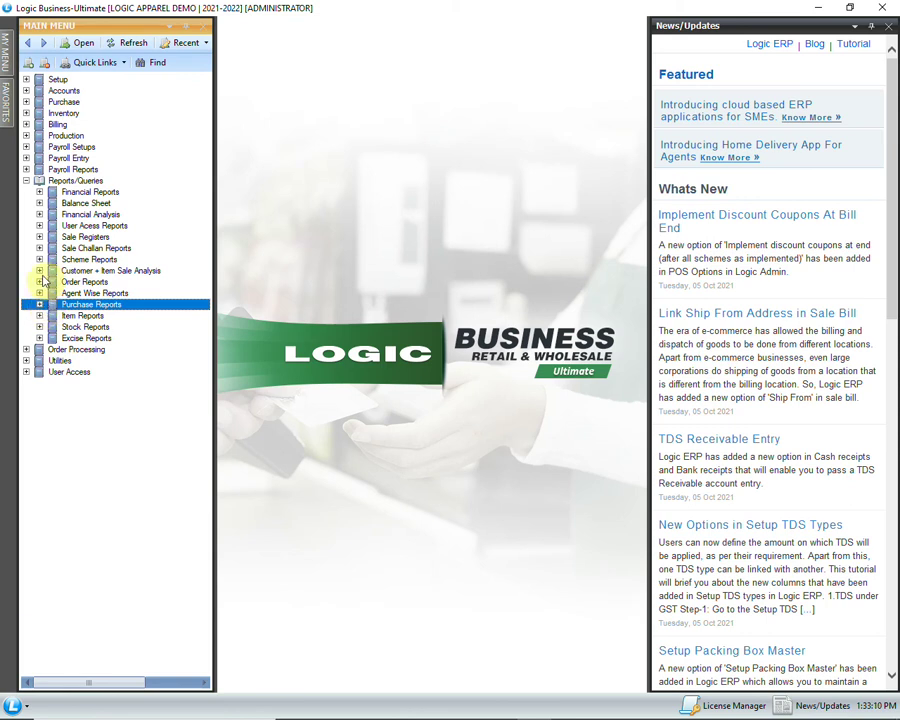
click(40, 237)
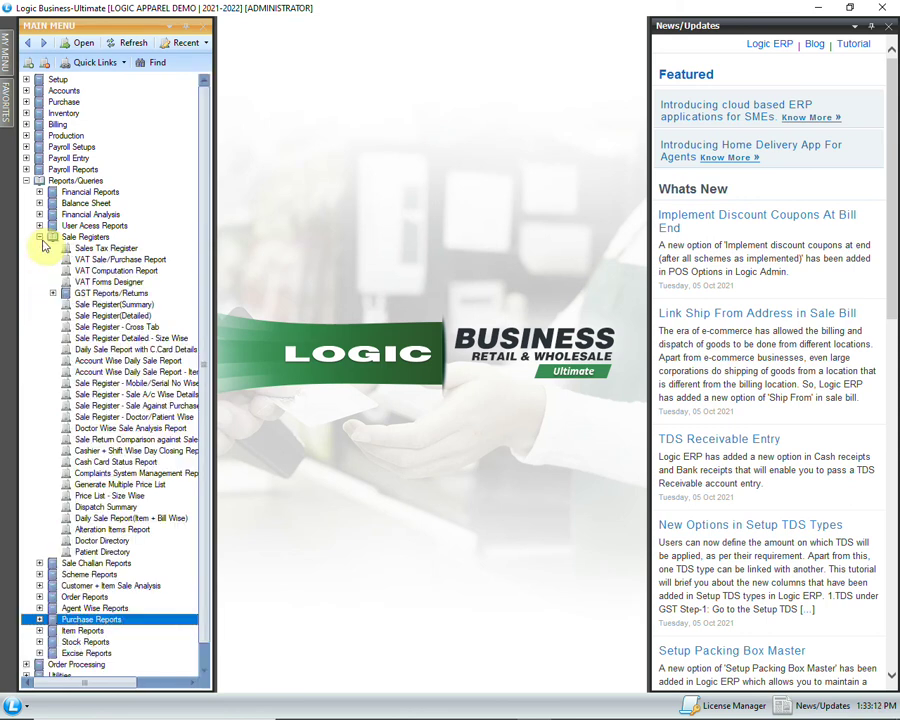
click(55, 293)
double_click(125, 305)
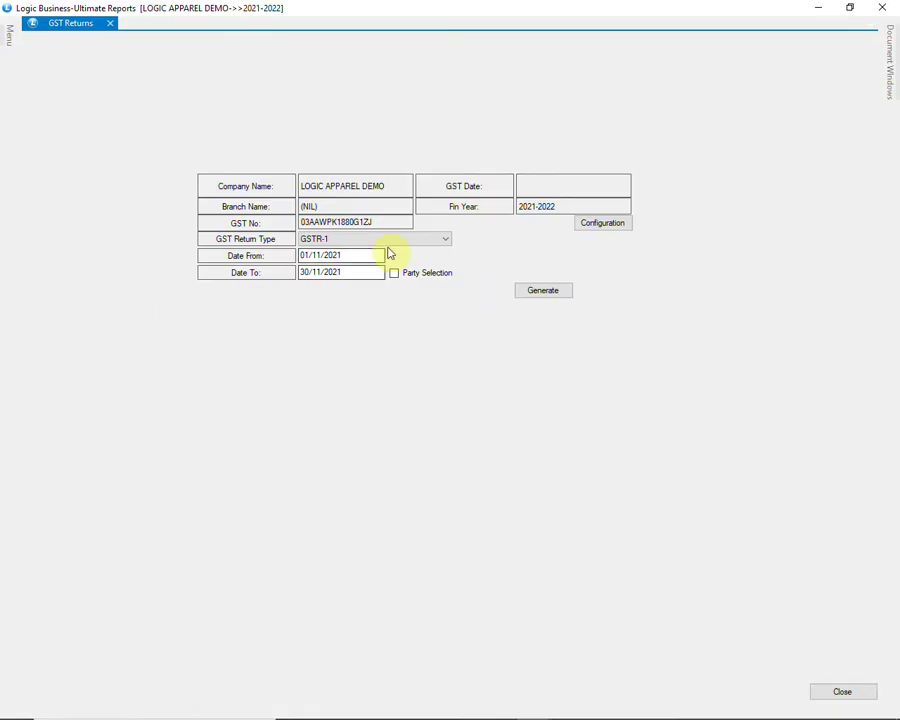
Step: Keep return type GSTR-1 with dates 01/11/2021–30/11/2021 and generate the return
click(424, 245)
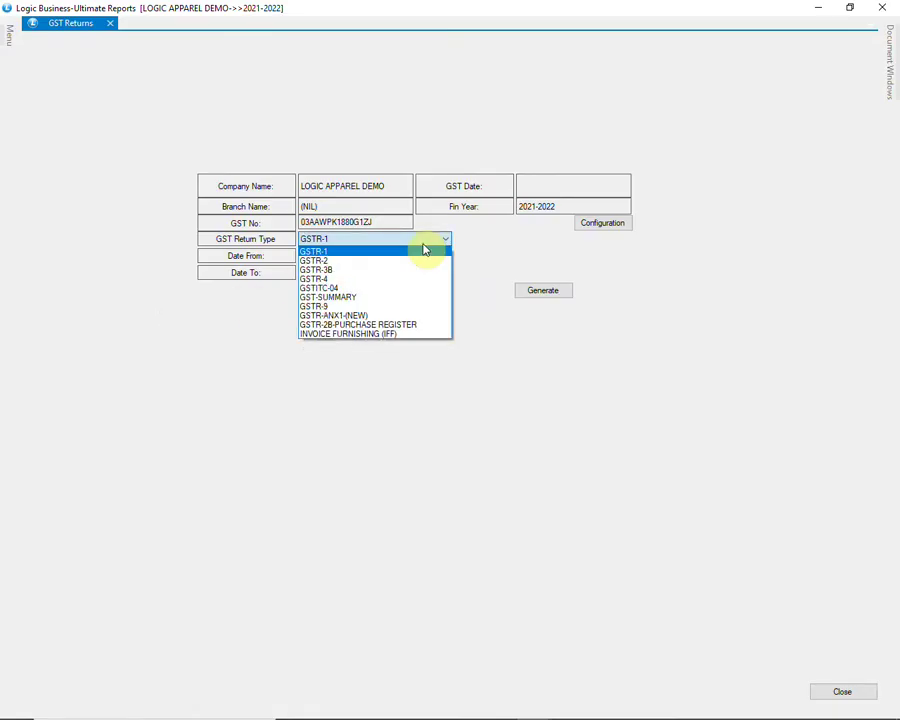
click(438, 243)
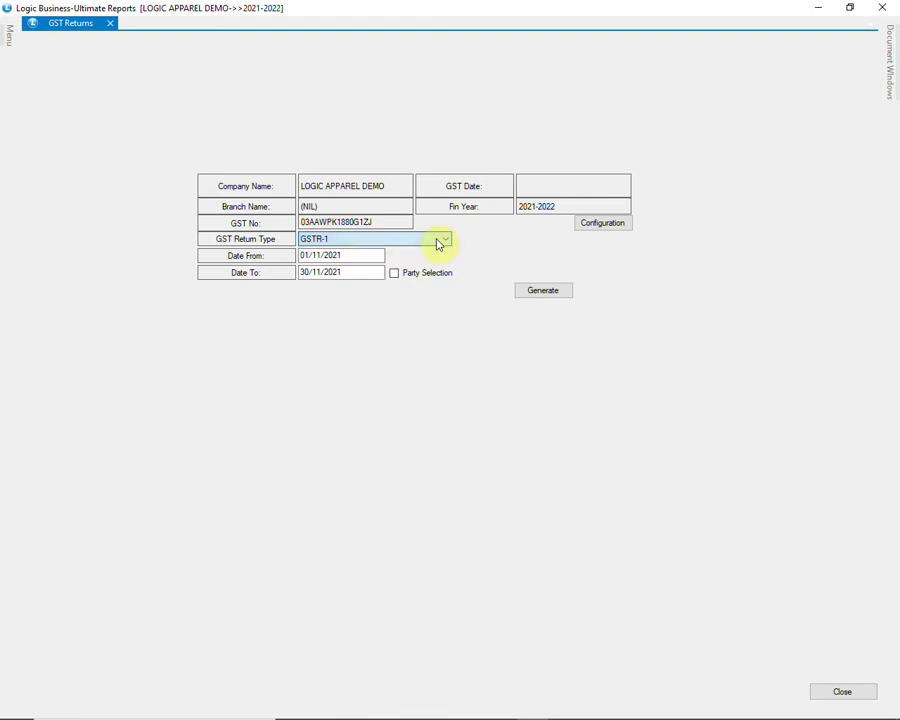
click(360, 255)
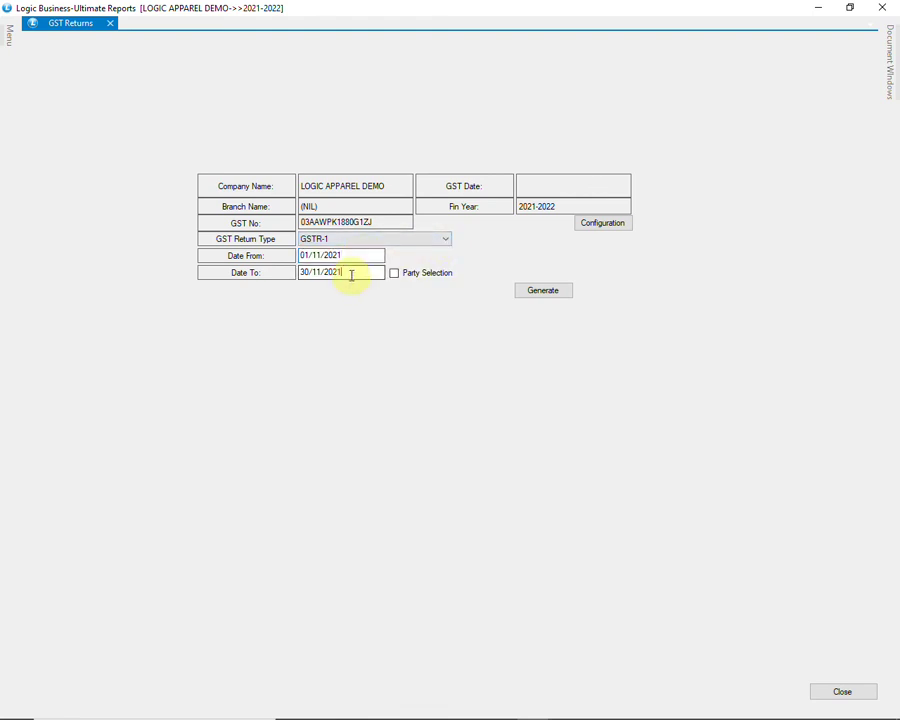
click(525, 291)
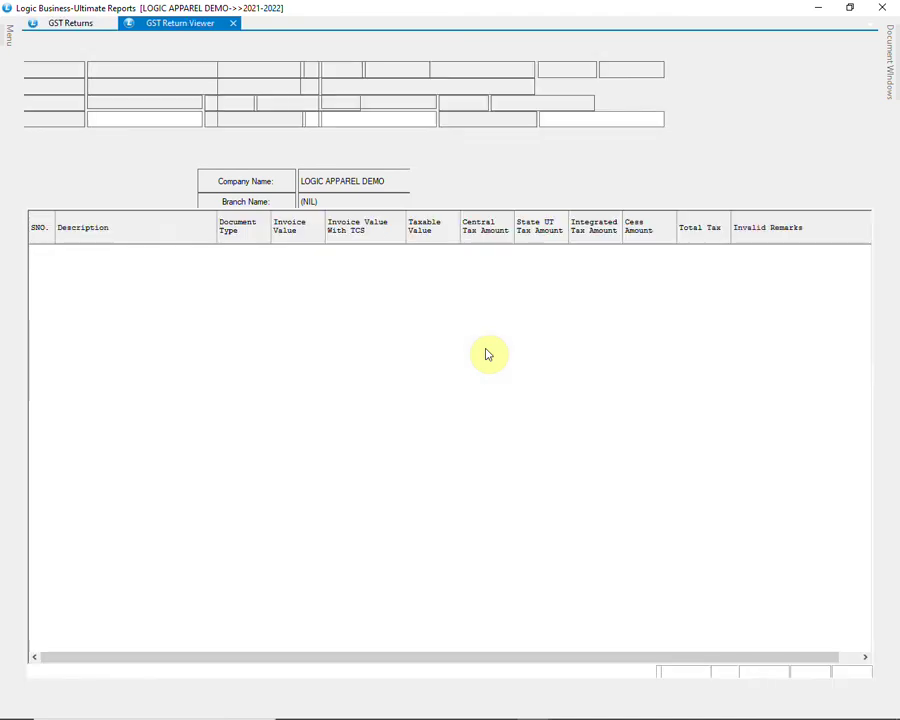
Step: Browse the GSTR-1 B2B, B2CL, B2CS and CDNR sections
click(98, 192)
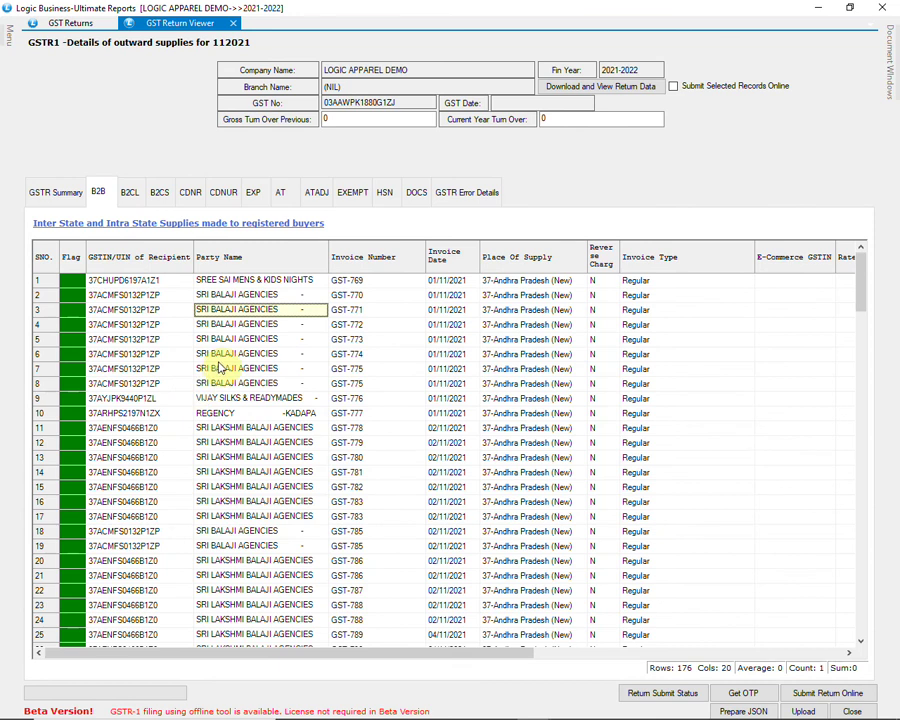
scroll(220, 366, down, 20)
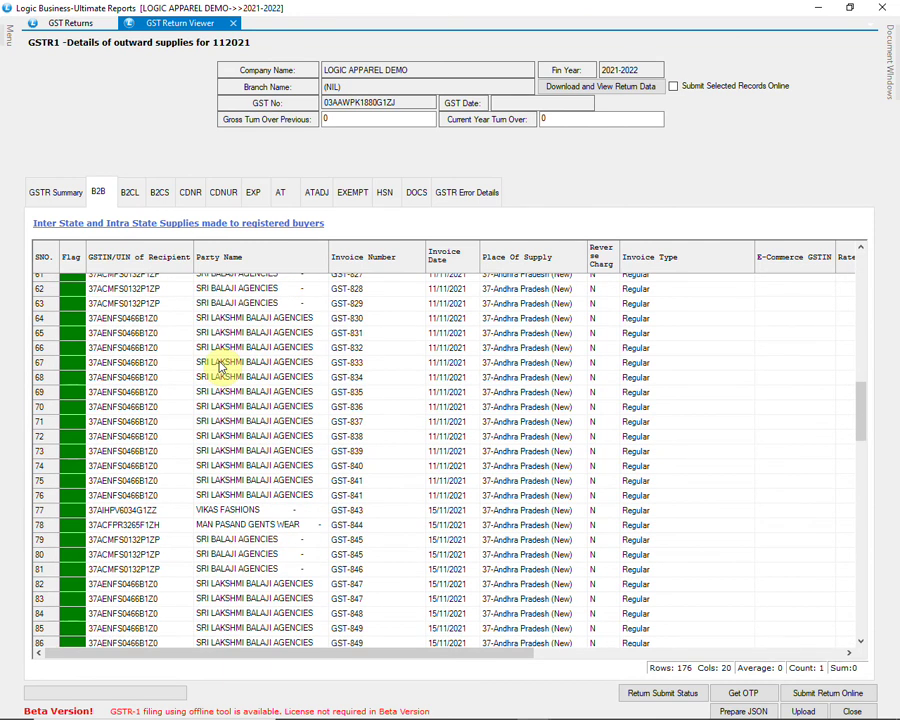
scroll(220, 366, down, 5)
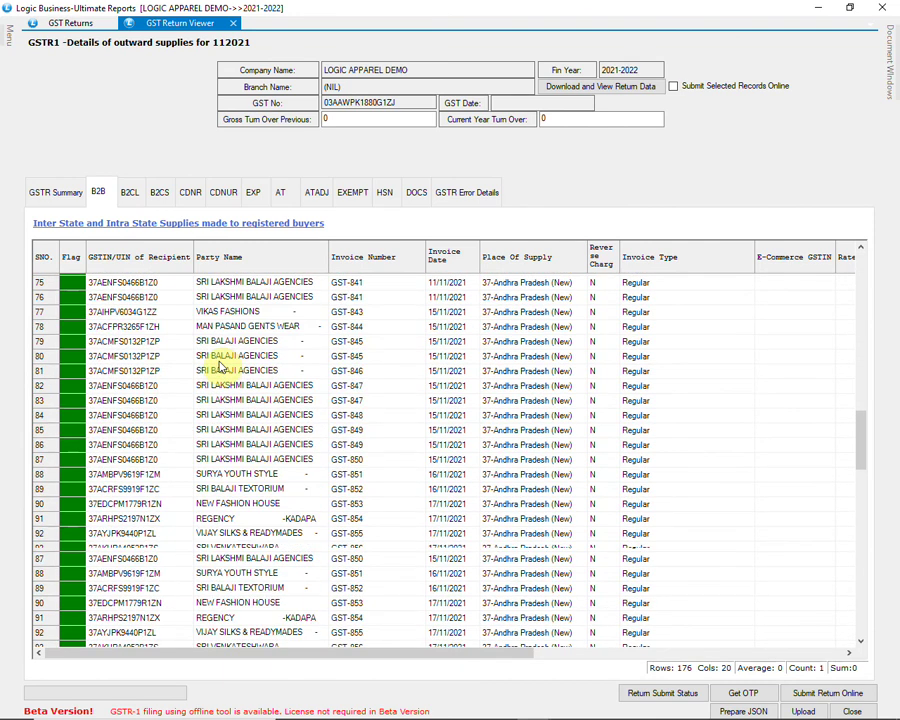
click(133, 194)
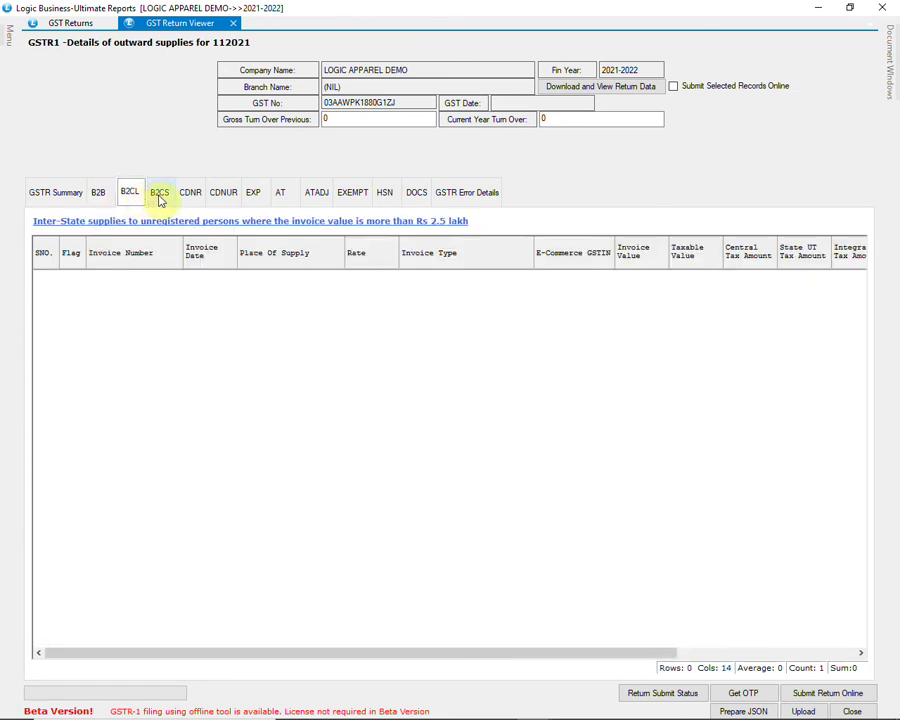
click(159, 199)
click(194, 193)
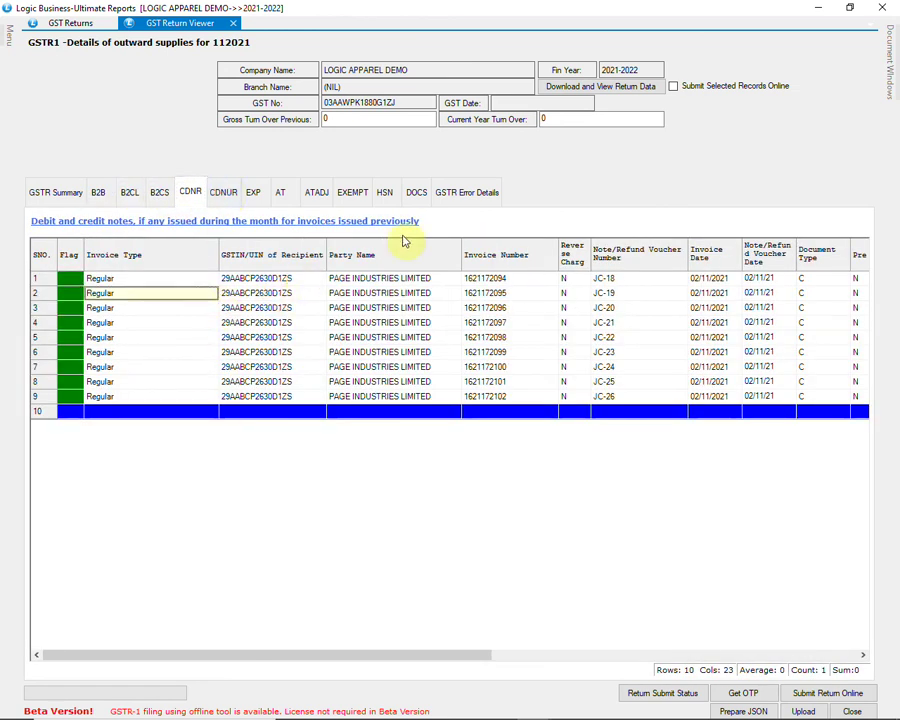
Step: Check the GSTR Error Details and HSN summaries, ending on the error details
click(465, 194)
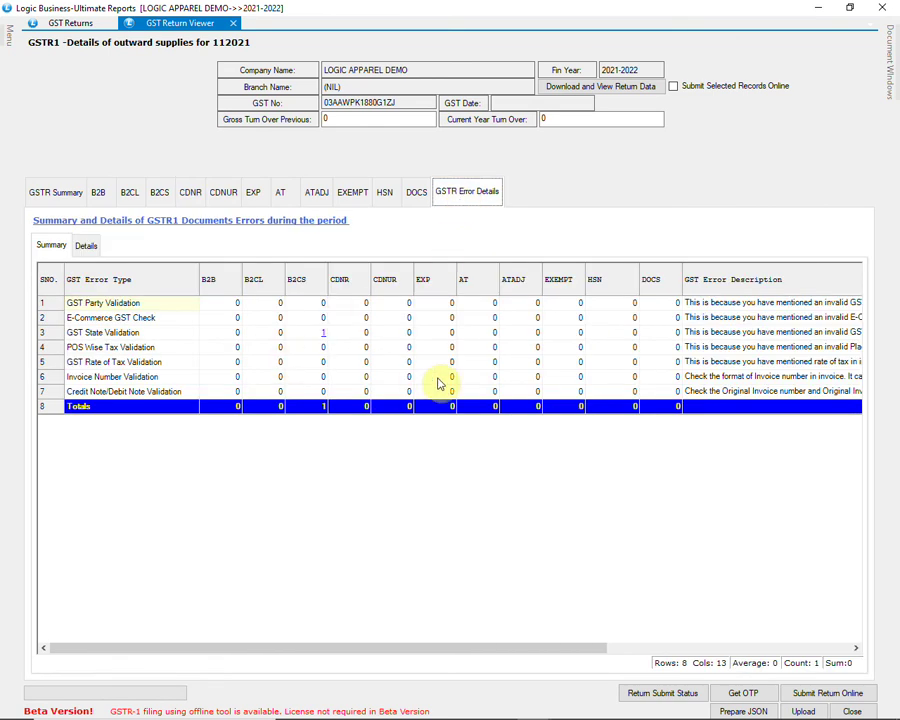
click(390, 197)
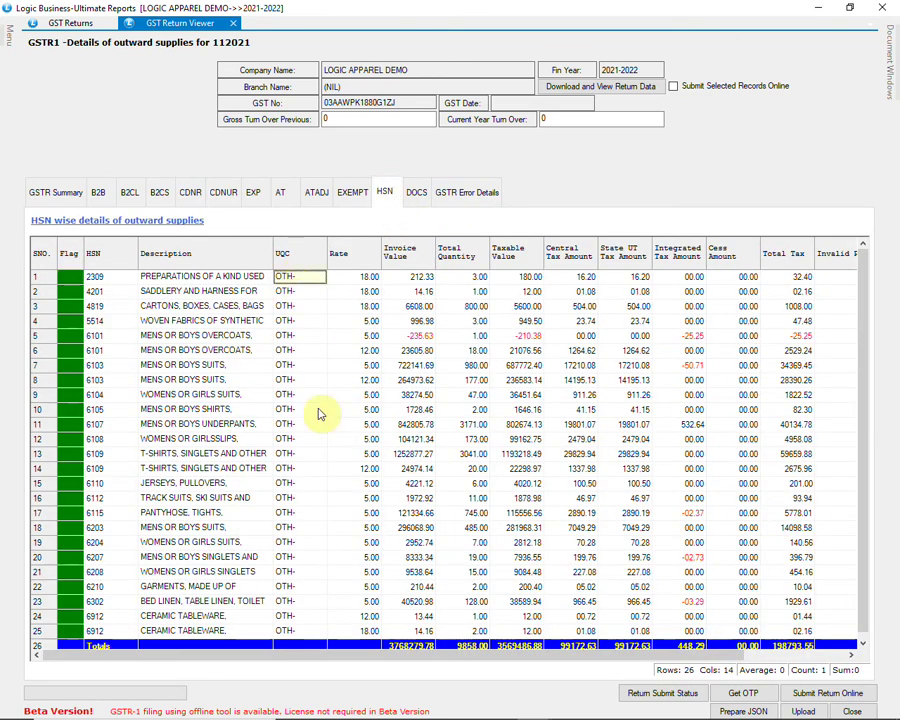
scroll(342, 490, down, 1)
scroll(342, 490, up, 1)
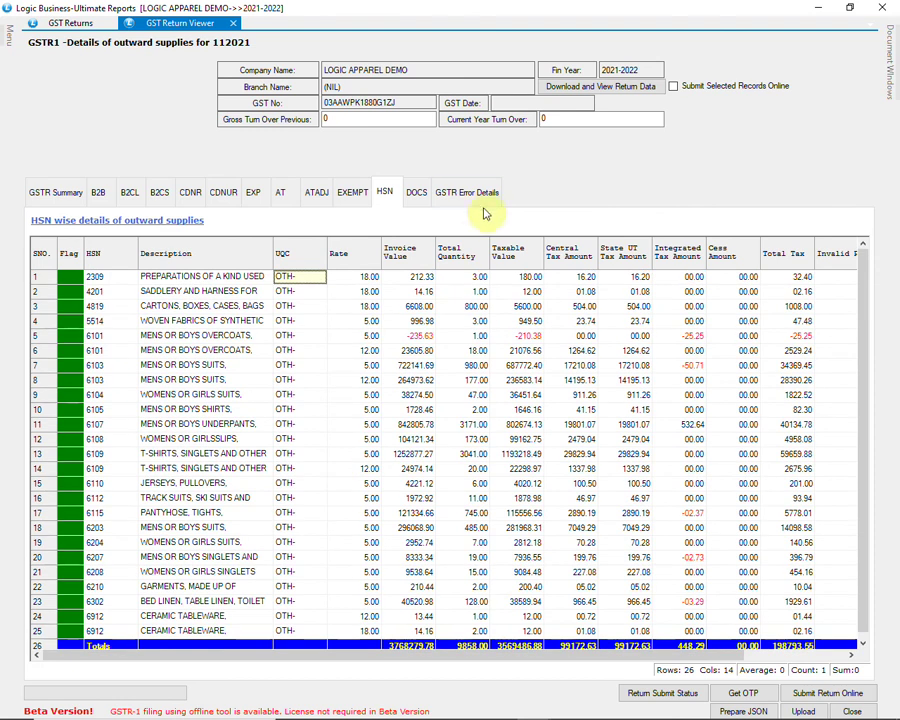
click(484, 196)
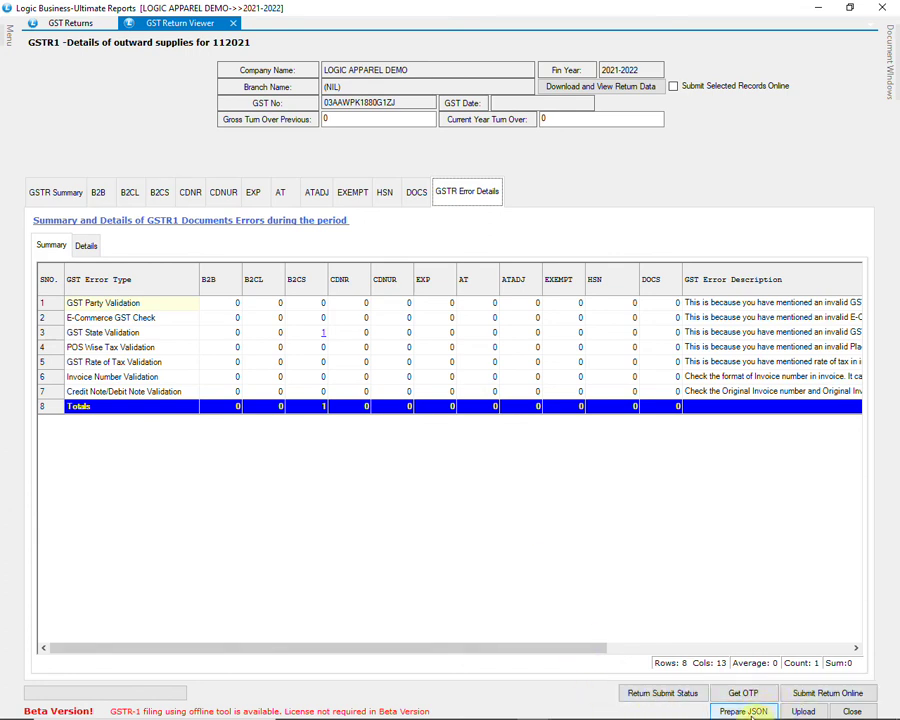
Step: Close the GSTR-1 viewer and generate the GSTR-2 return for November 2021
click(850, 711)
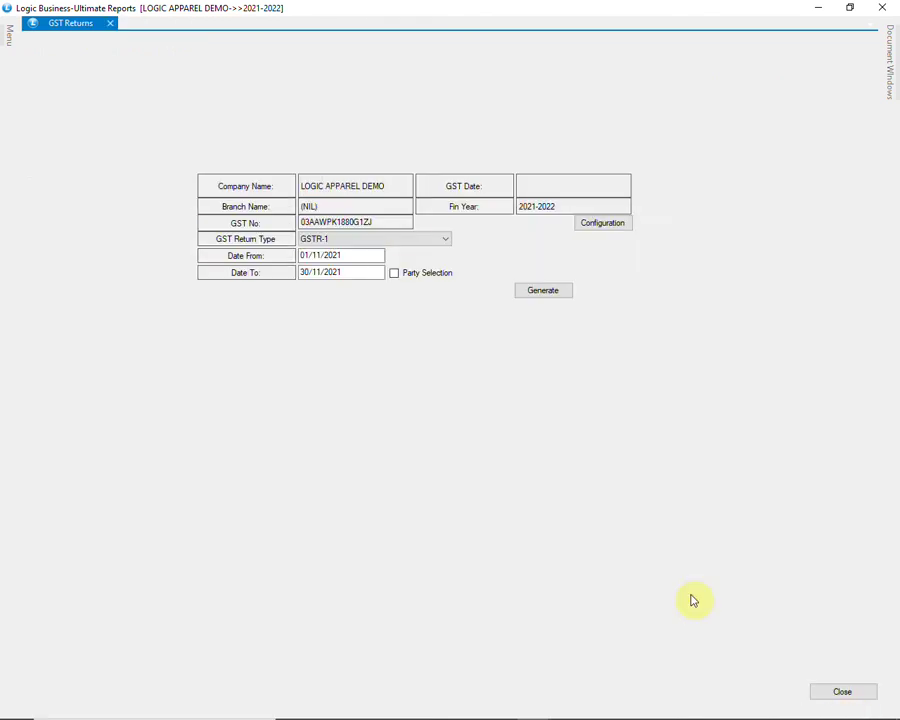
click(410, 242)
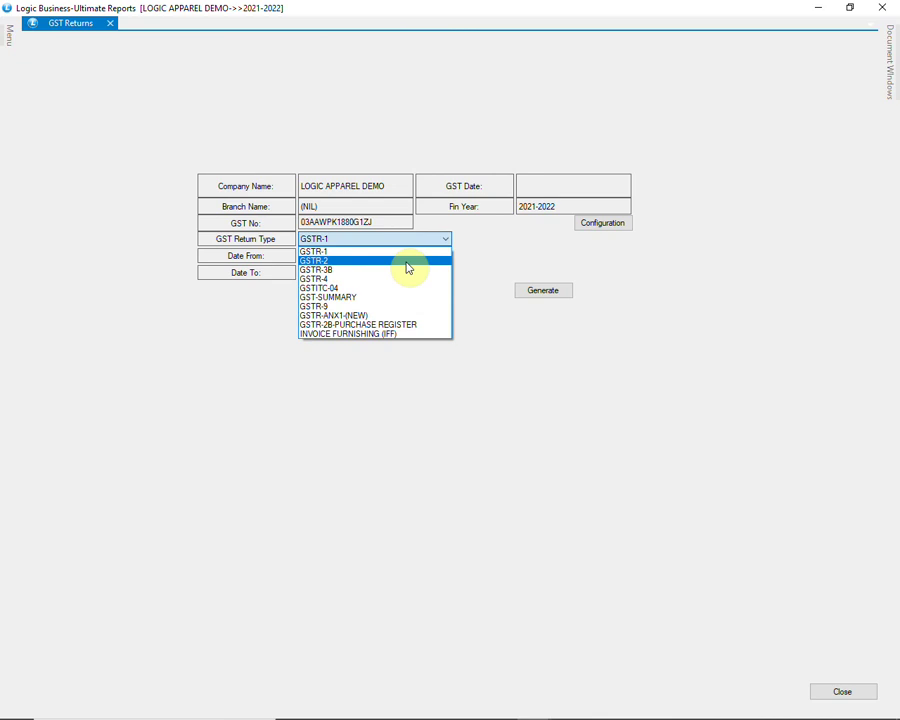
click(406, 262)
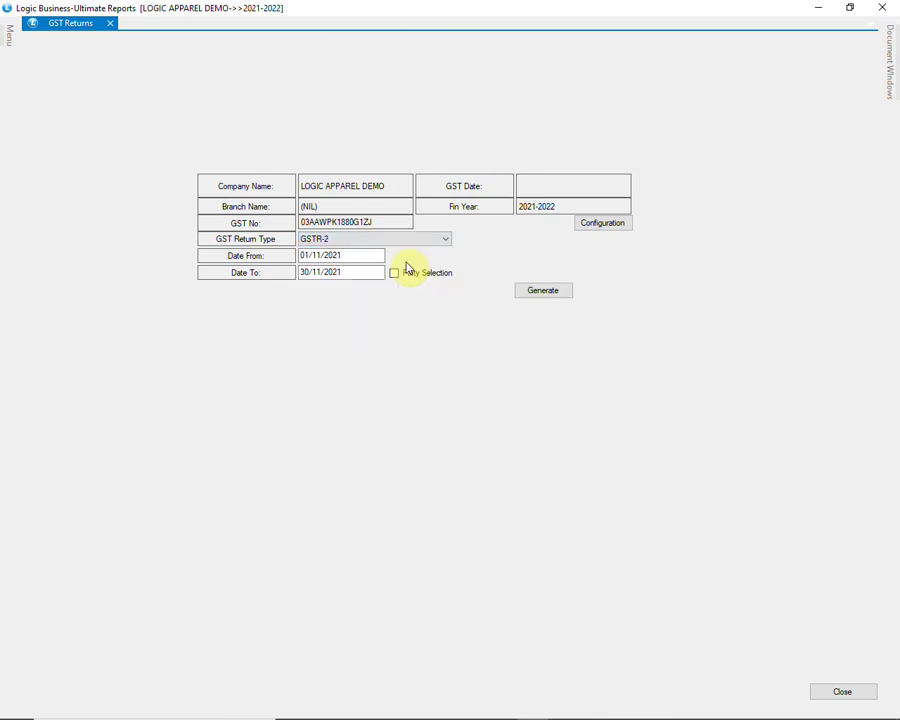
click(563, 293)
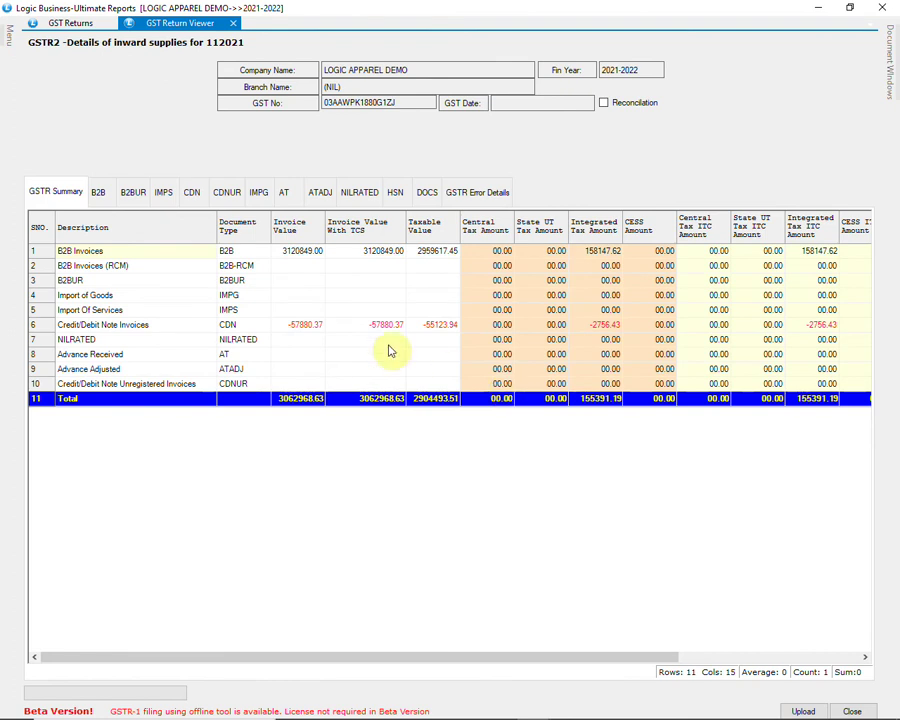
Step: Browse the GSTR-2 B2B, B2BUR, IMPS, CDN and CDNUR sections
click(98, 195)
click(257, 297)
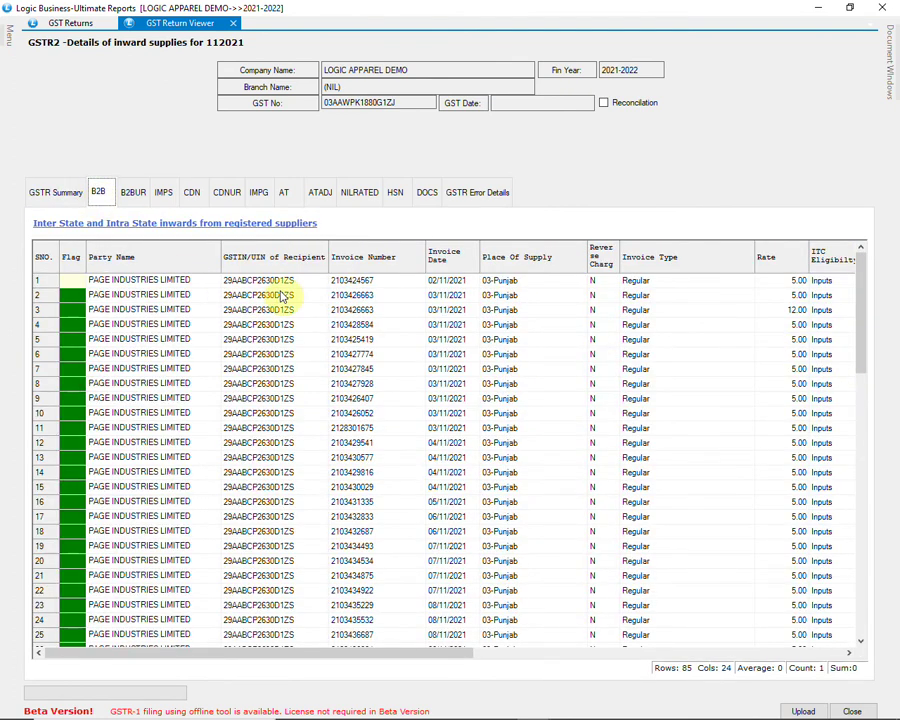
scroll(305, 285, down, 5)
scroll(305, 285, down, 7)
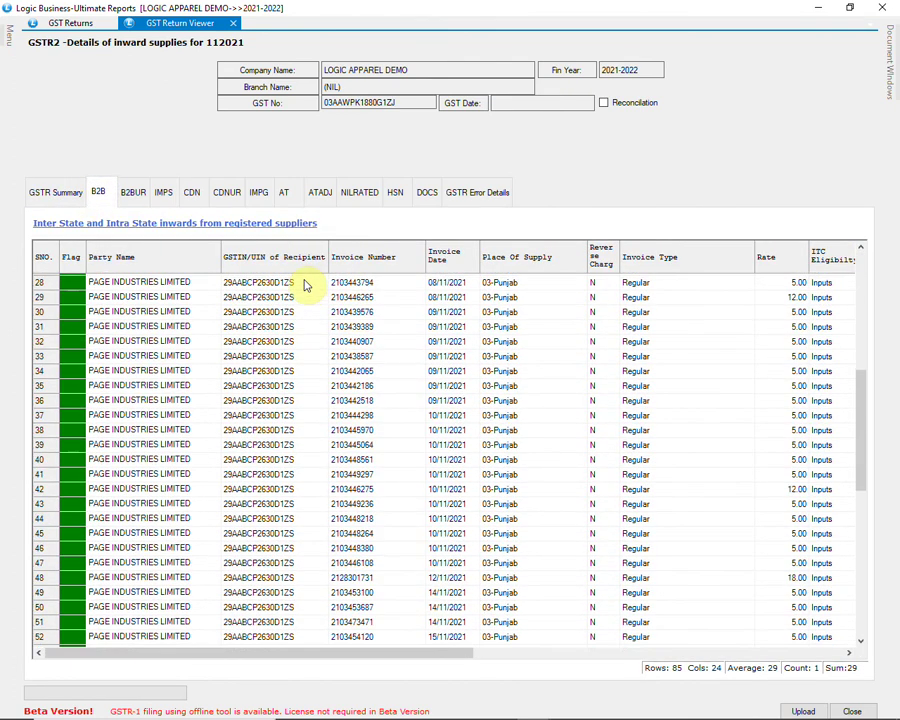
click(146, 195)
click(163, 195)
click(191, 193)
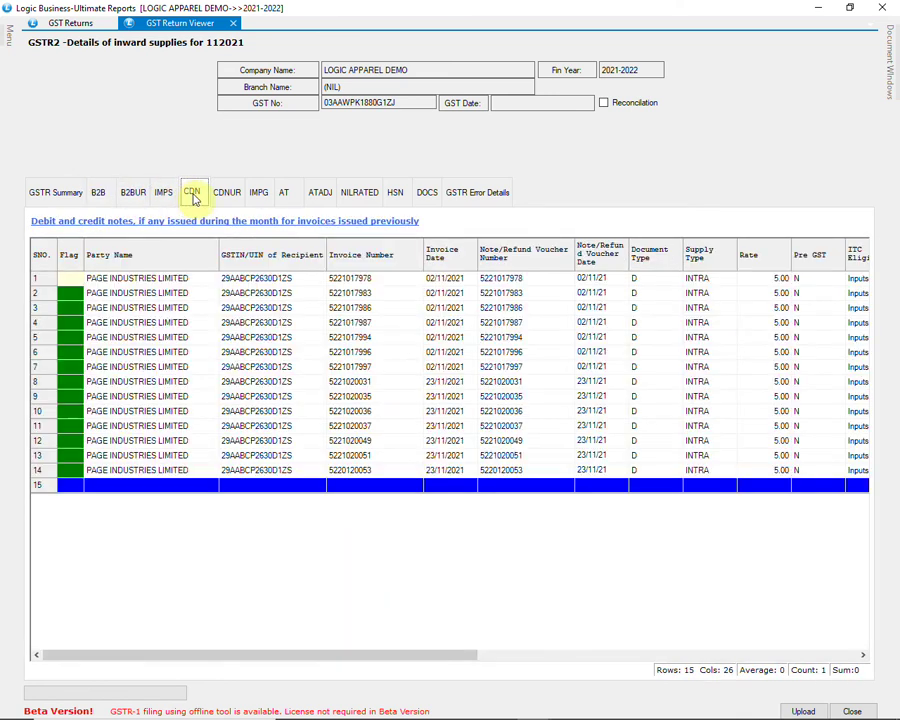
click(226, 196)
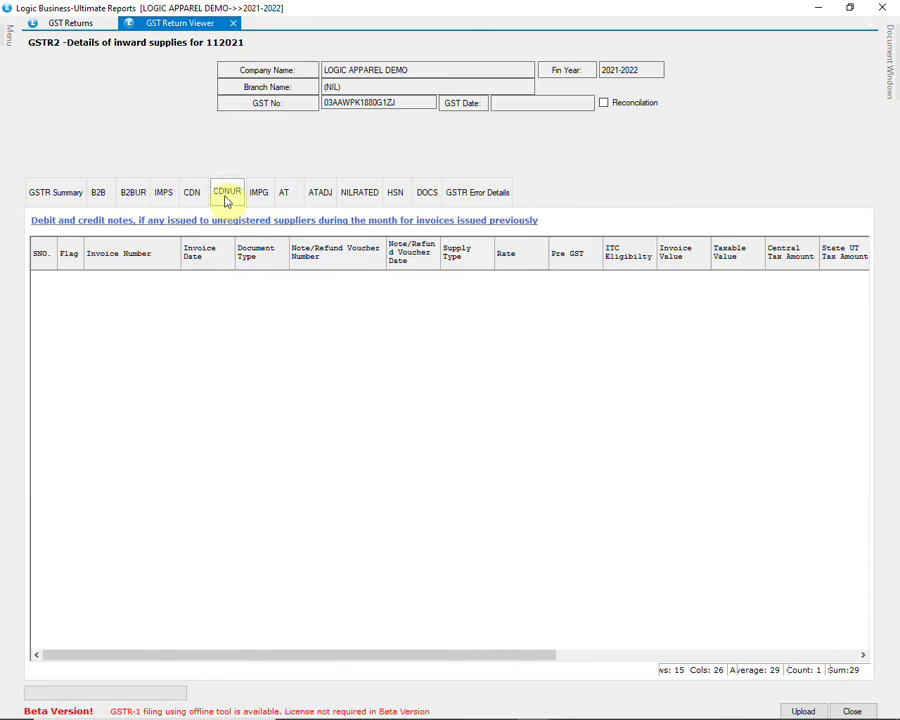
Step: View the HSN-wise inward supplies and switch on GSTR-2A reconciliation
click(394, 196)
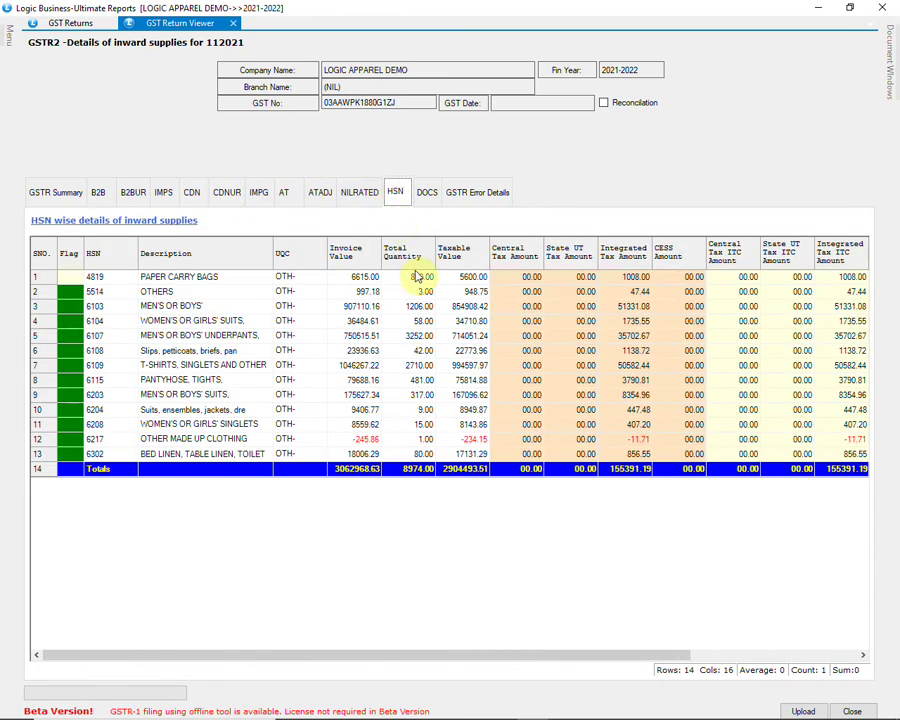
click(438, 278)
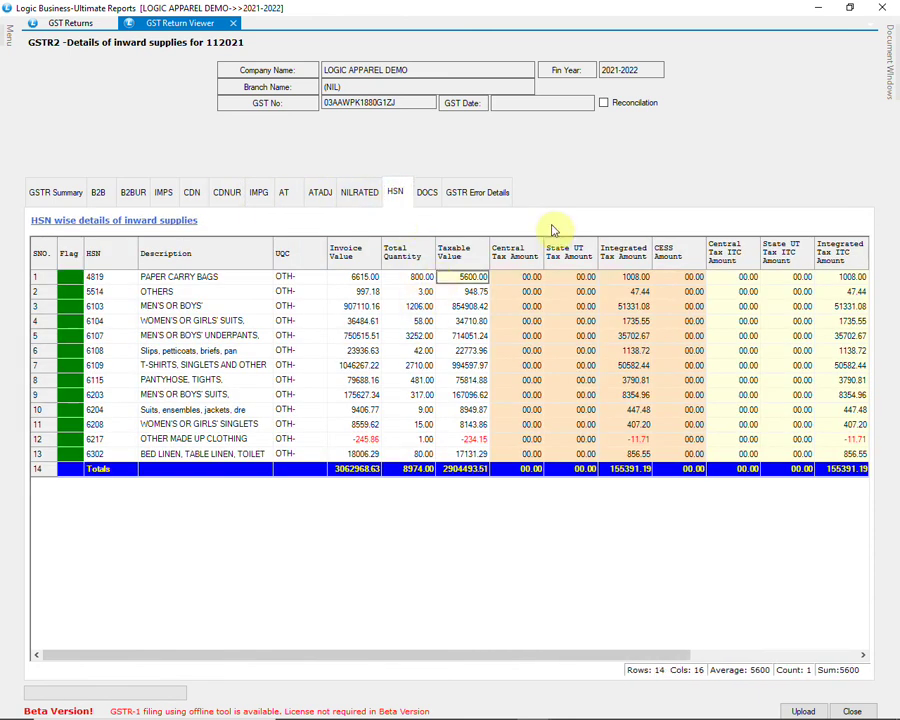
click(603, 103)
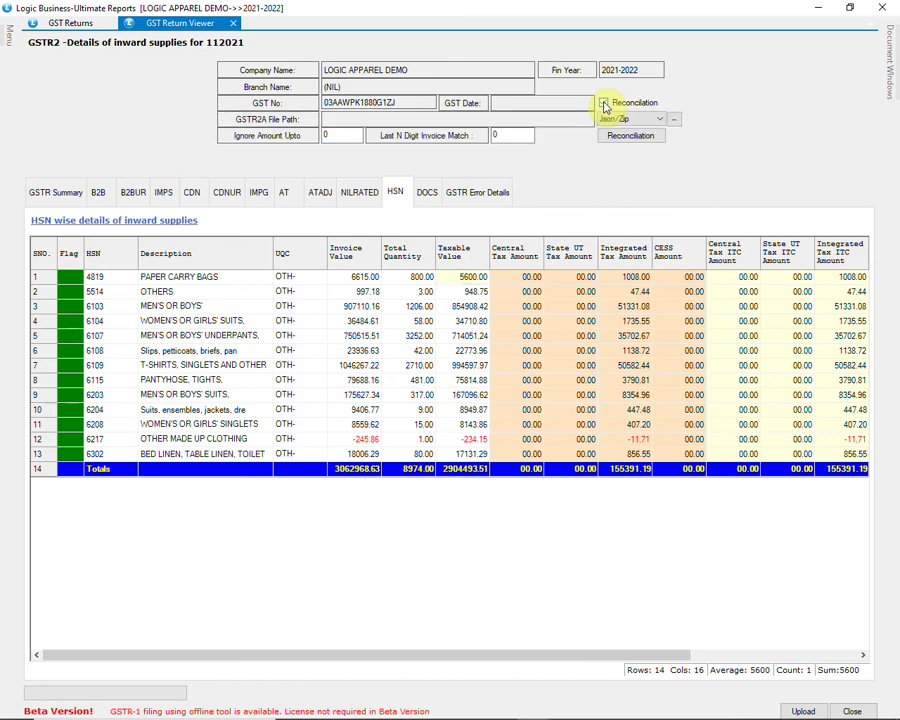
Step: Try the Json/Zip and Excel reconciliation sources, cancel both, and settle on Online
click(646, 119)
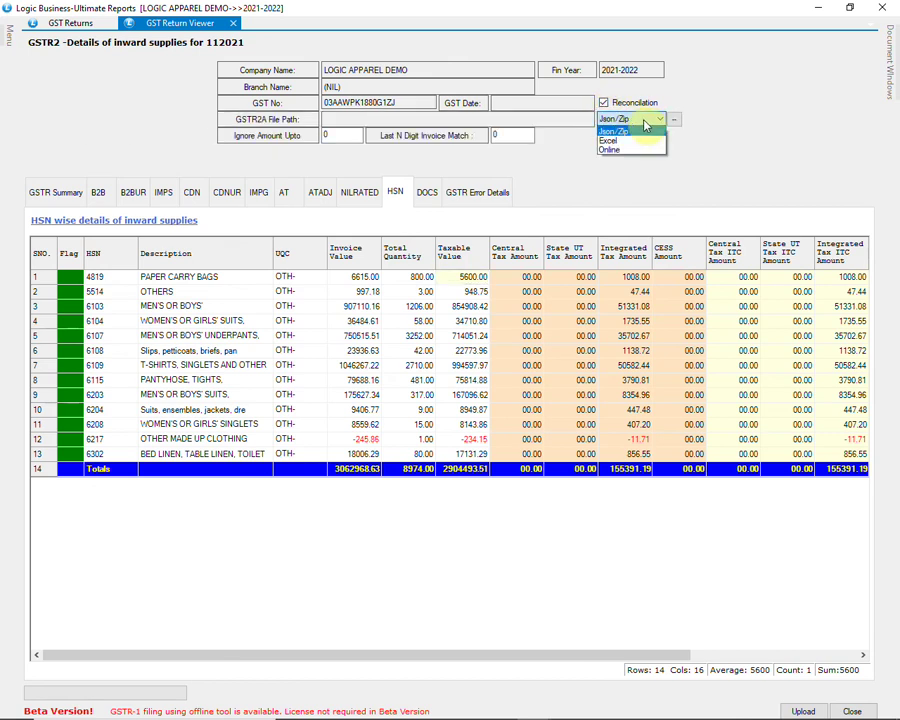
click(644, 121)
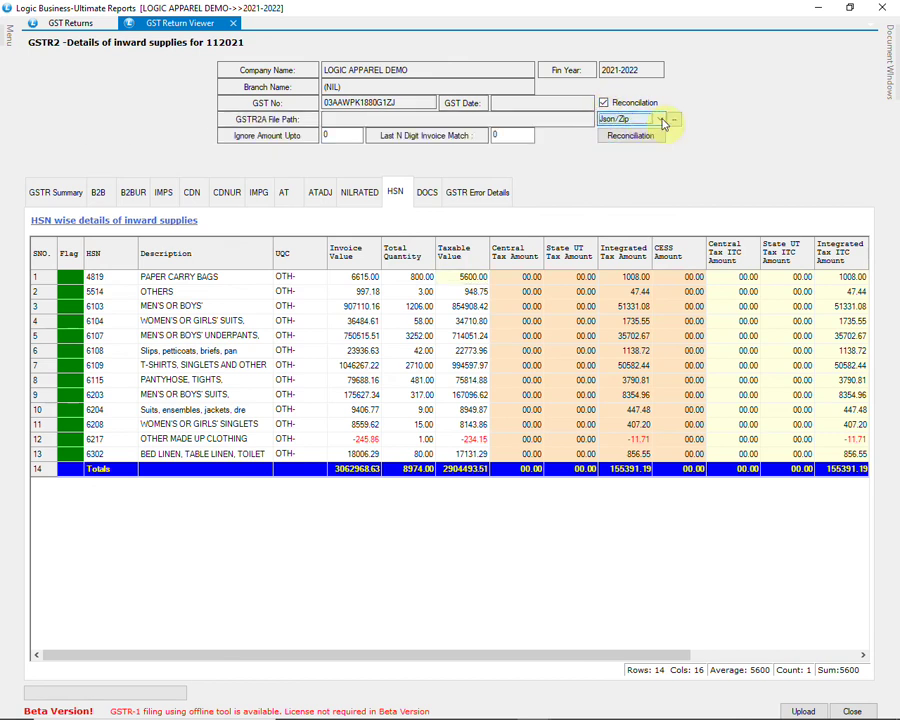
click(676, 122)
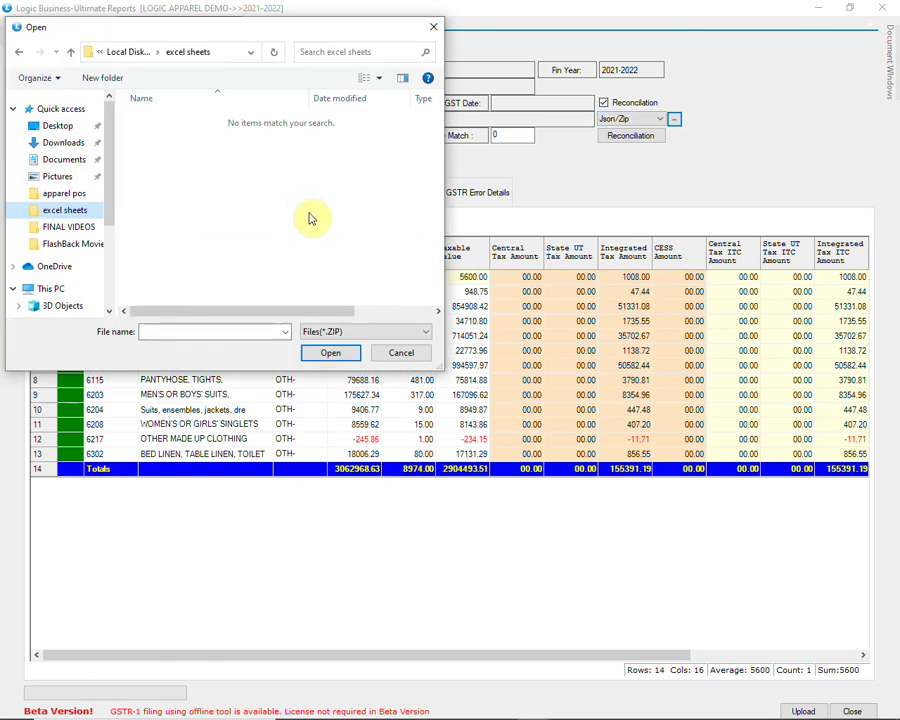
click(400, 353)
click(626, 119)
click(627, 142)
click(675, 119)
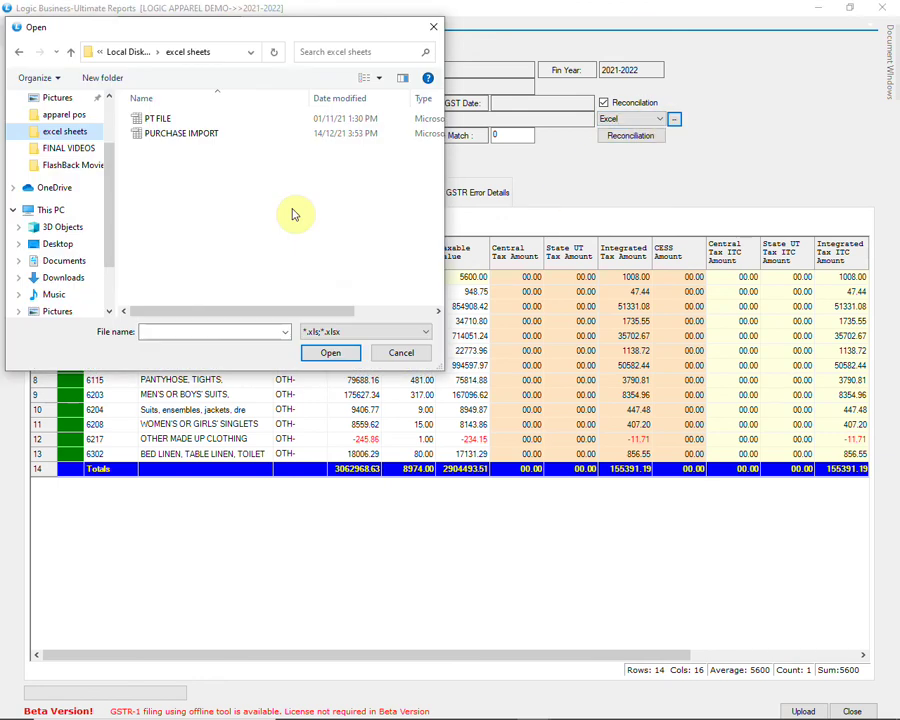
click(400, 353)
click(655, 120)
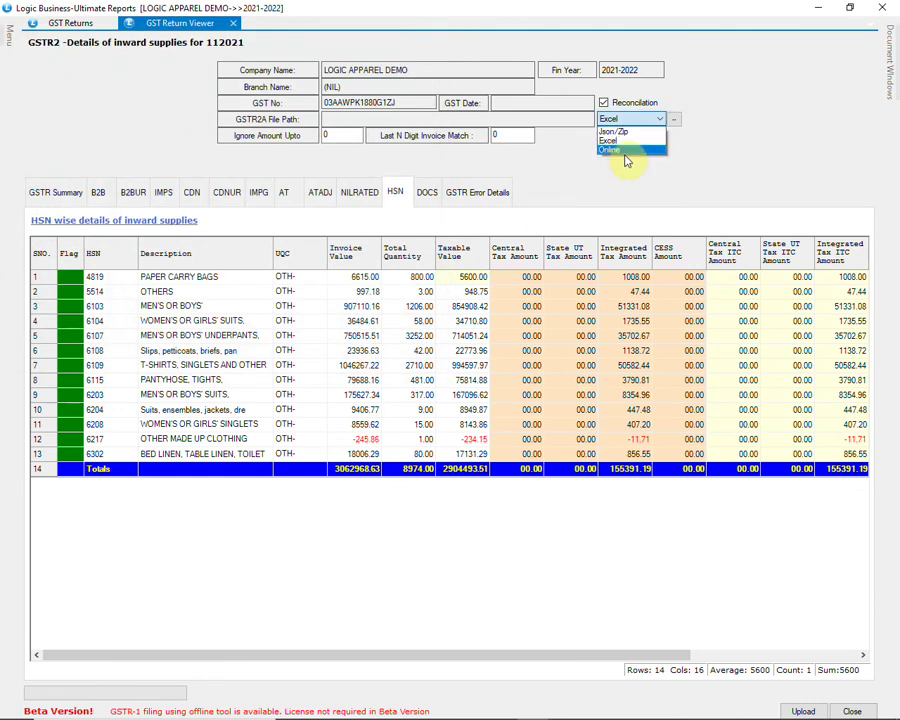
click(614, 150)
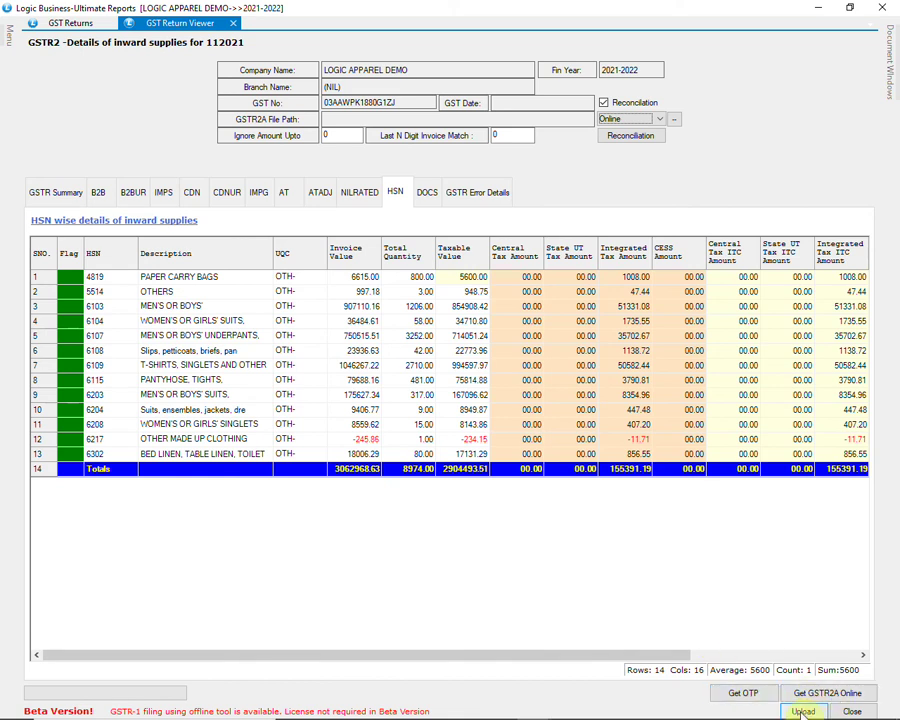
Step: Close the GSTR-2 viewer and generate the GSTR-3B return for November 2021
click(853, 711)
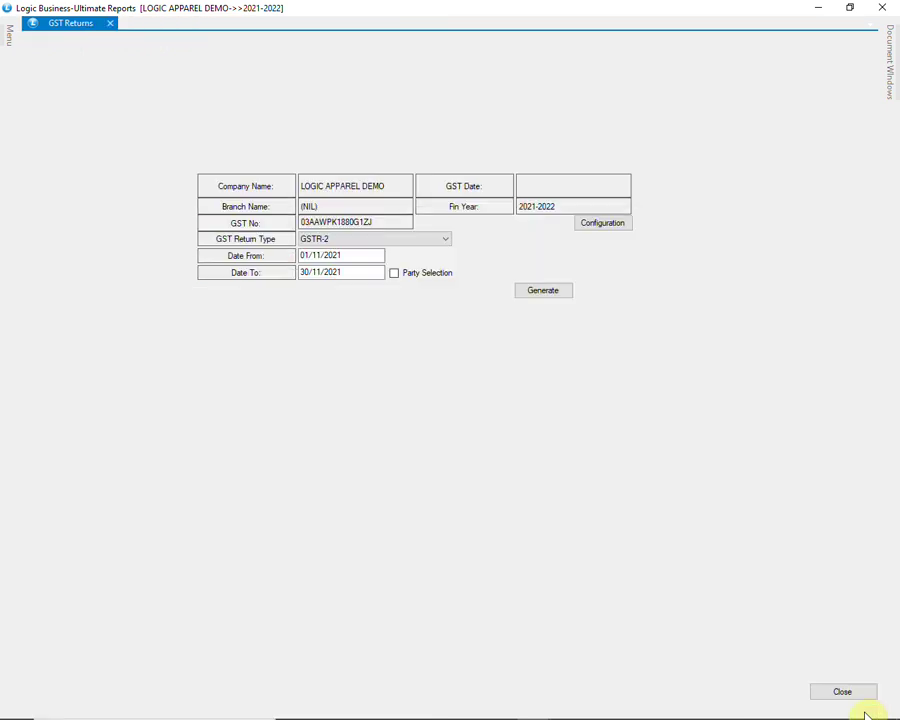
click(440, 240)
click(424, 269)
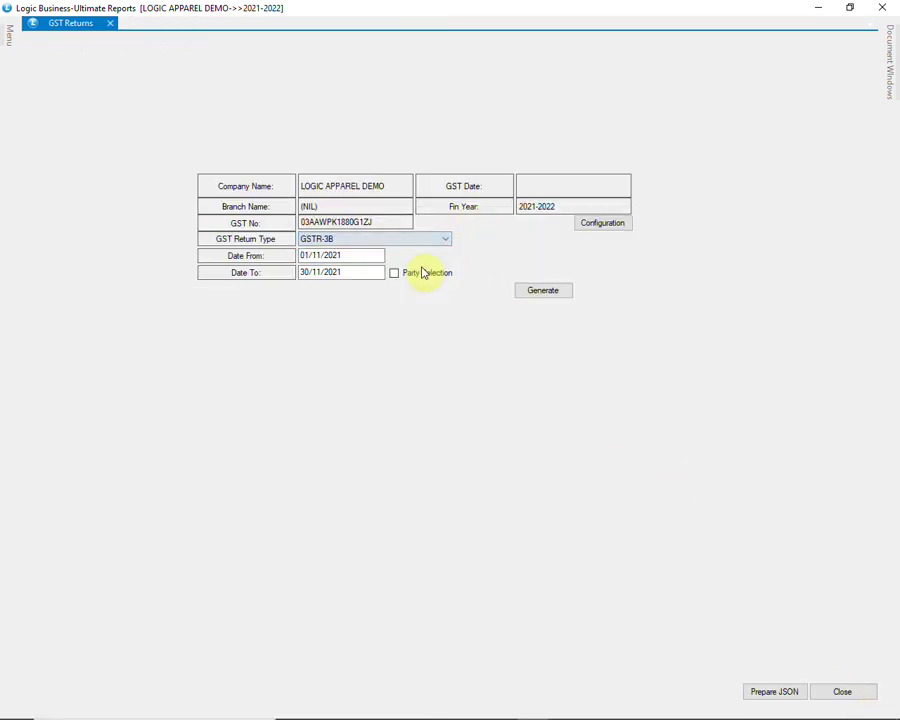
click(539, 292)
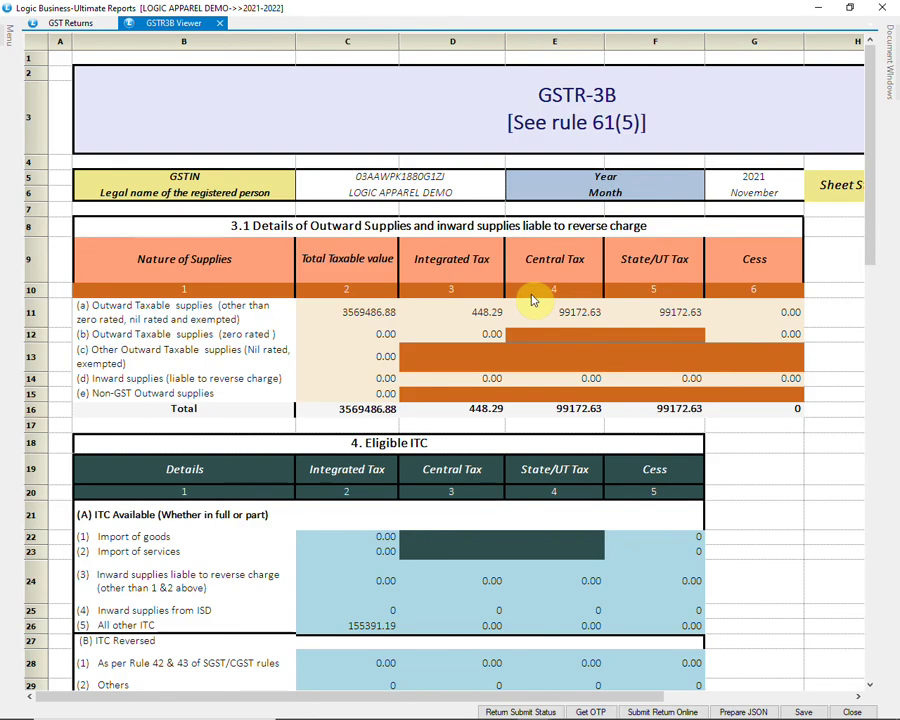
Step: Scroll through the GSTR-3B report (taxable value 3569486.88, net ITC 155391.19), then close the viewer
scroll(828, 268, down, 3)
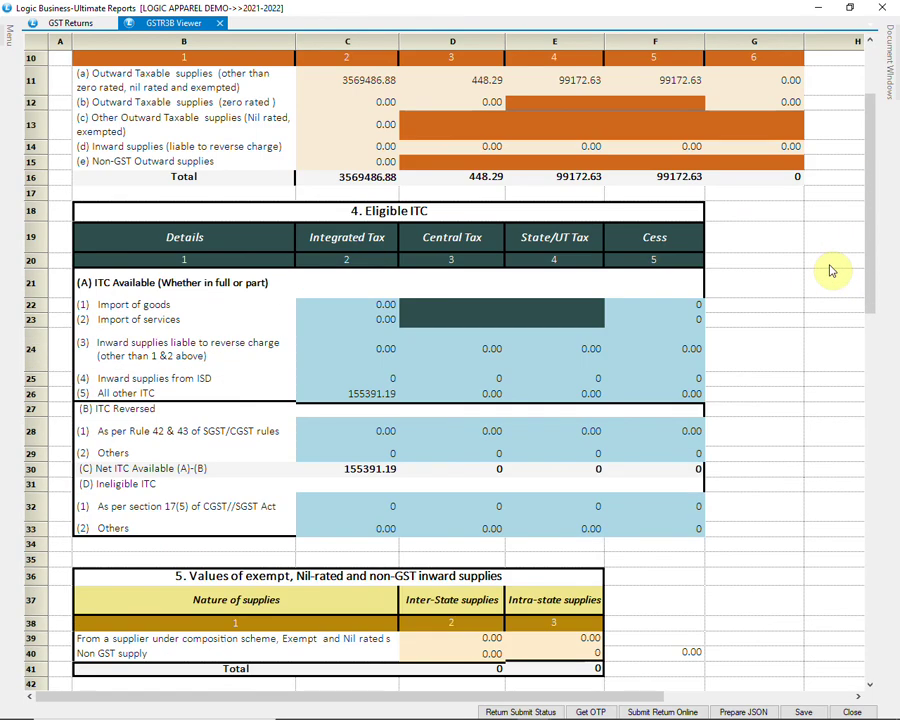
scroll(830, 270, down, 3)
scroll(830, 270, down, 3)
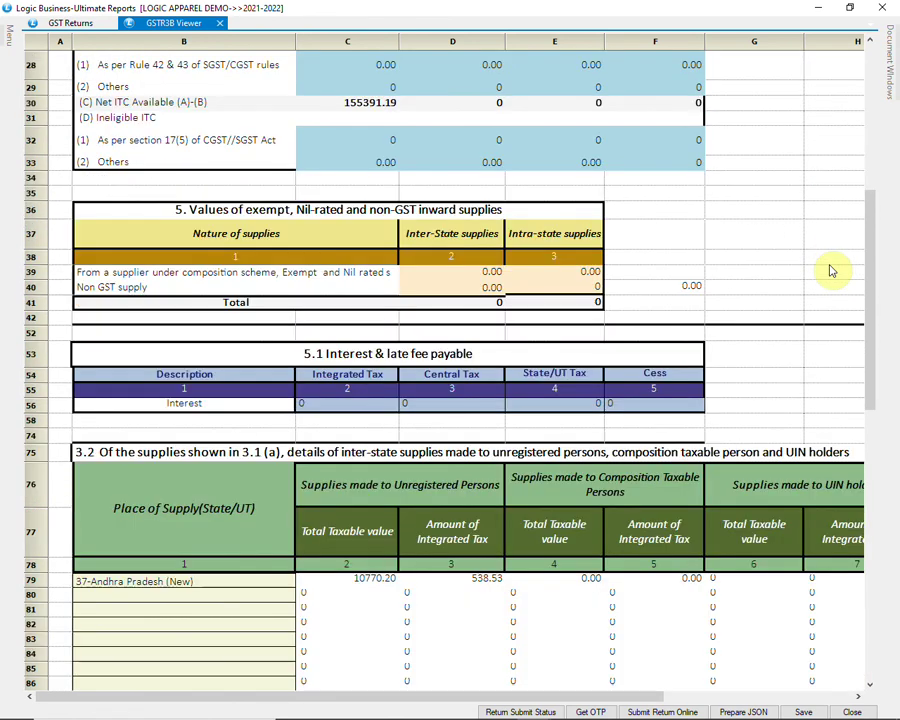
scroll(830, 270, down, 5)
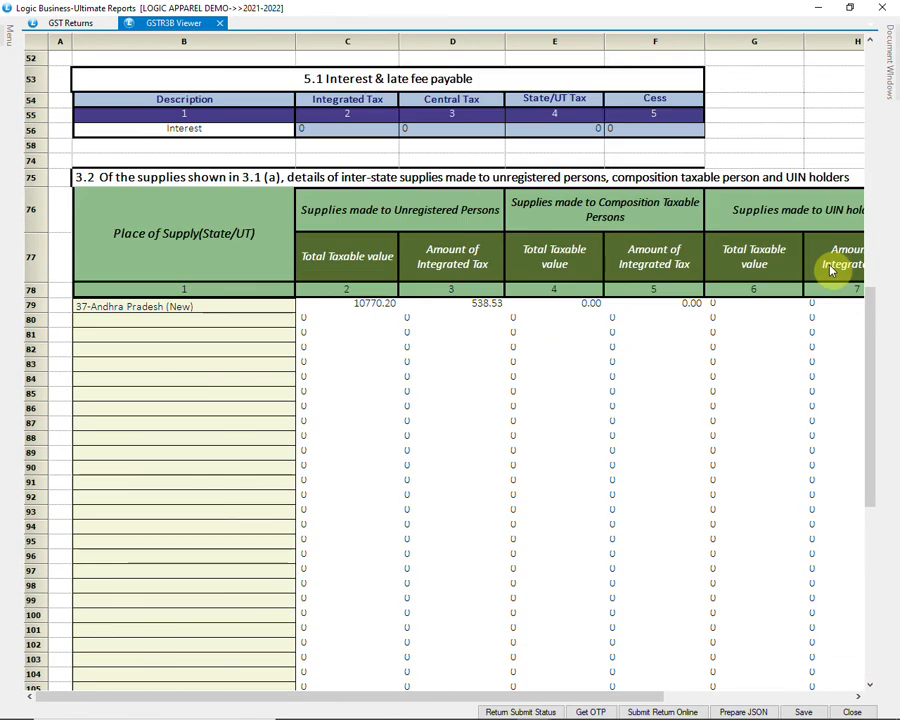
scroll(830, 265, up, 6)
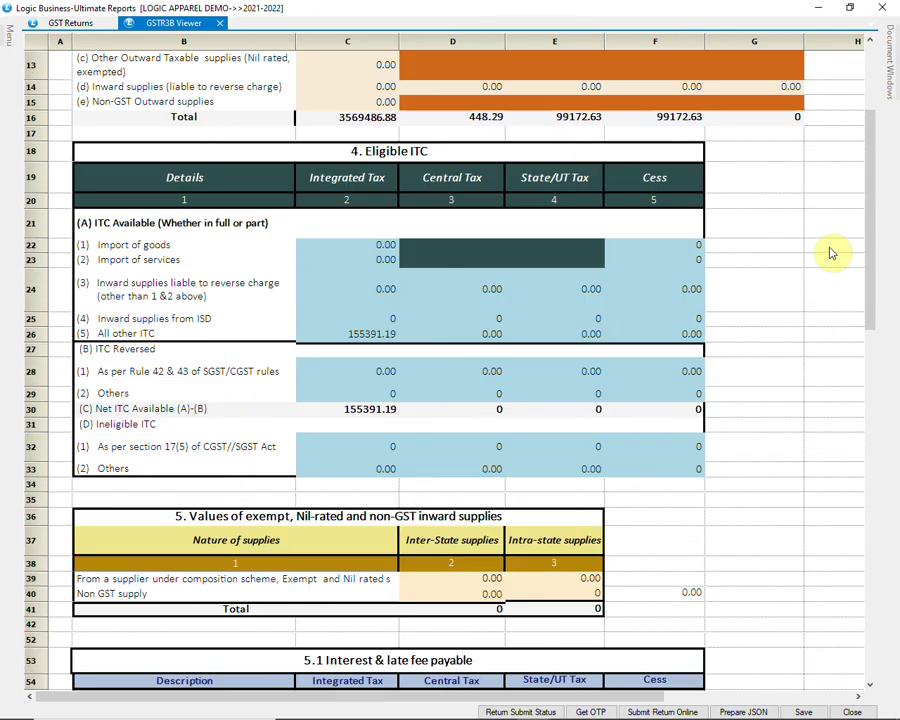
scroll(828, 252, up, 3)
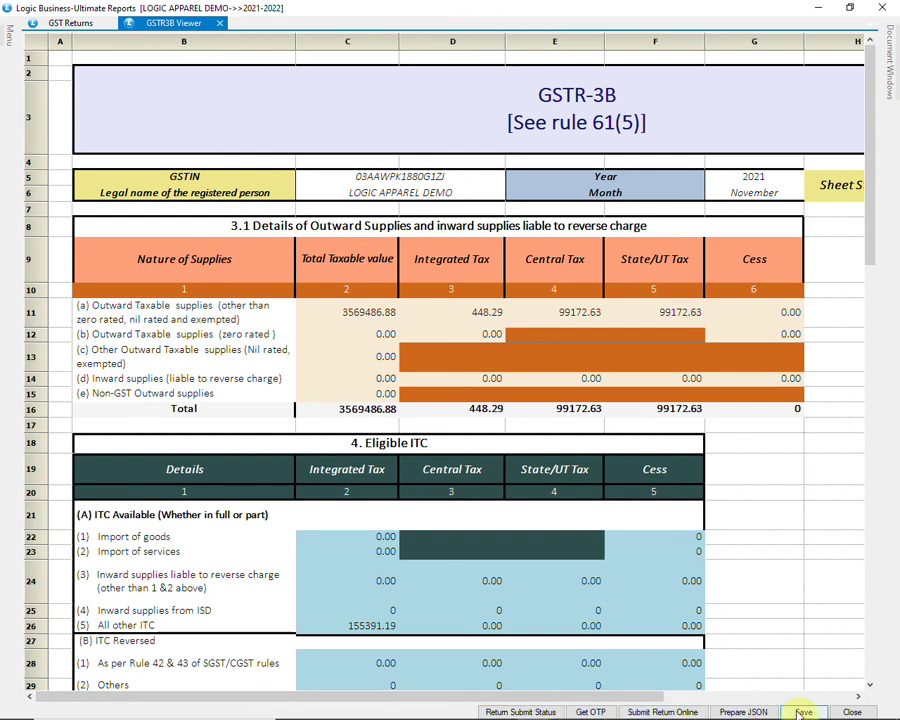
click(850, 712)
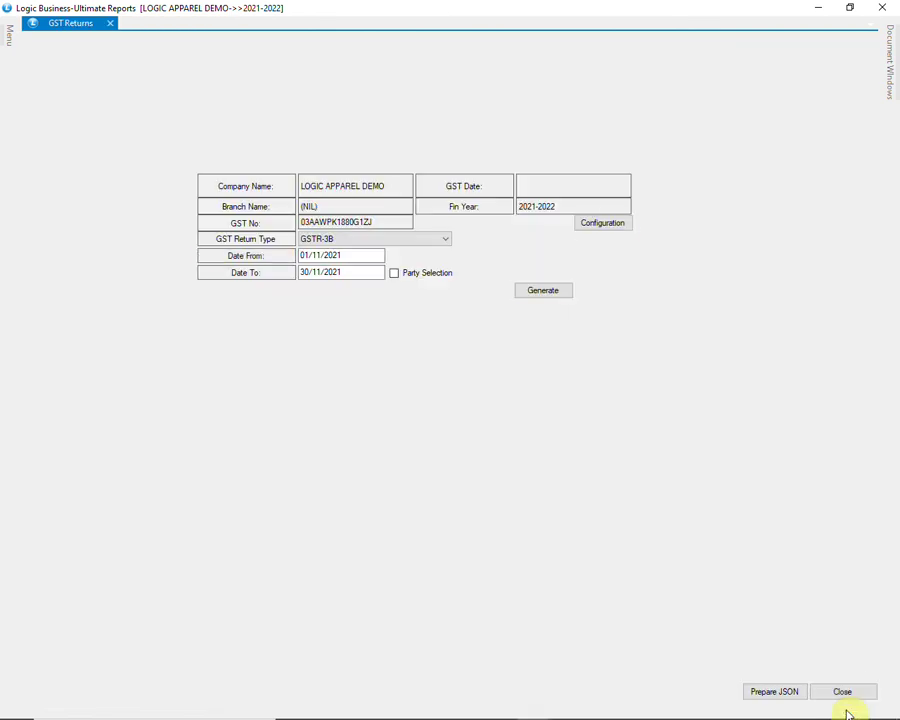
Step: Leave GSTR-3B selected as the return type and close the GST Returns form
click(424, 243)
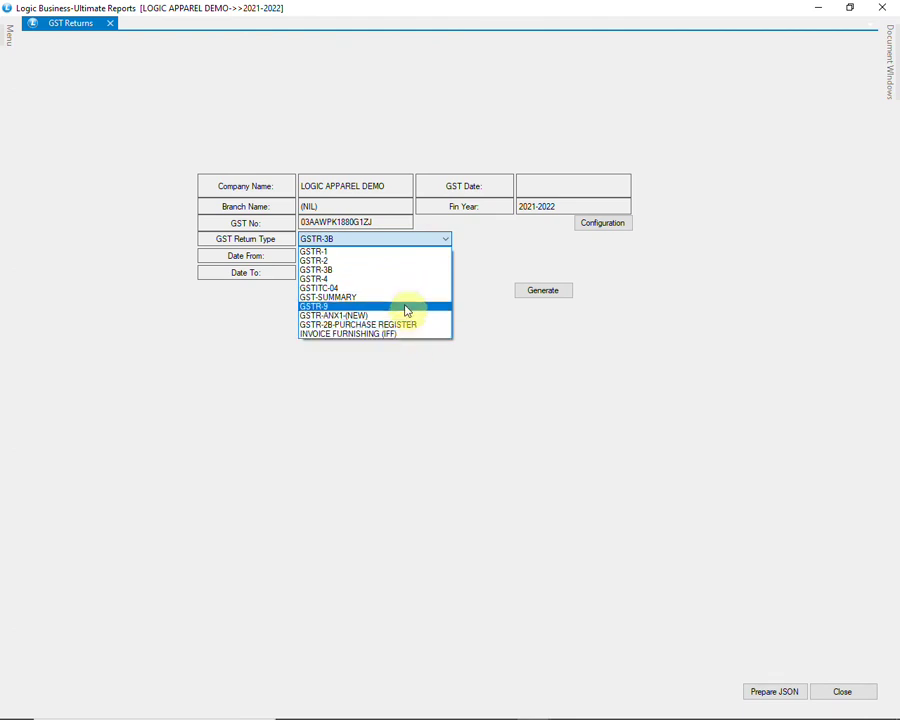
click(412, 272)
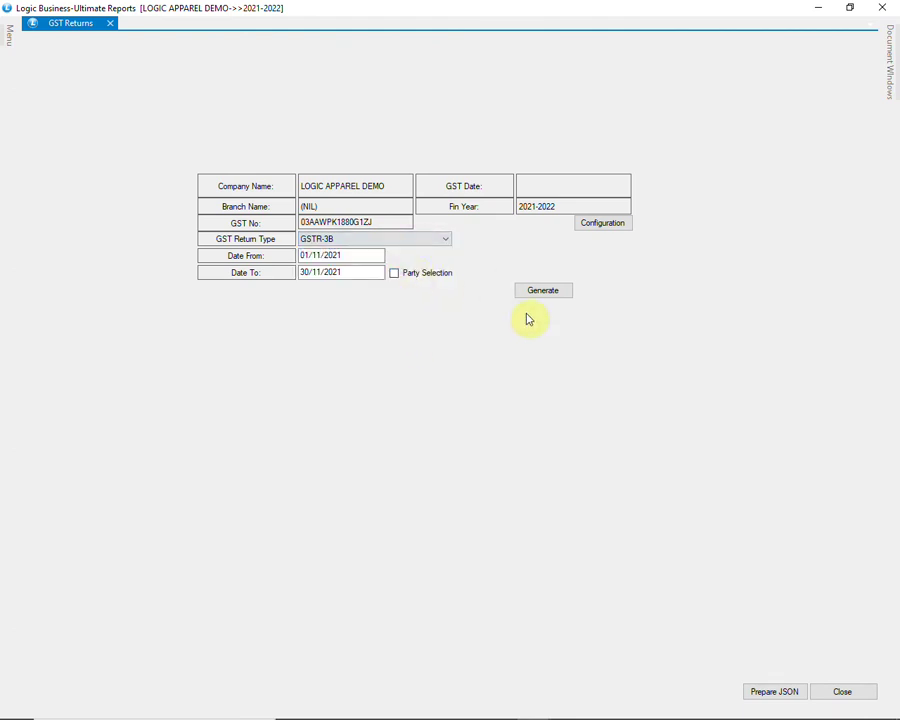
click(846, 690)
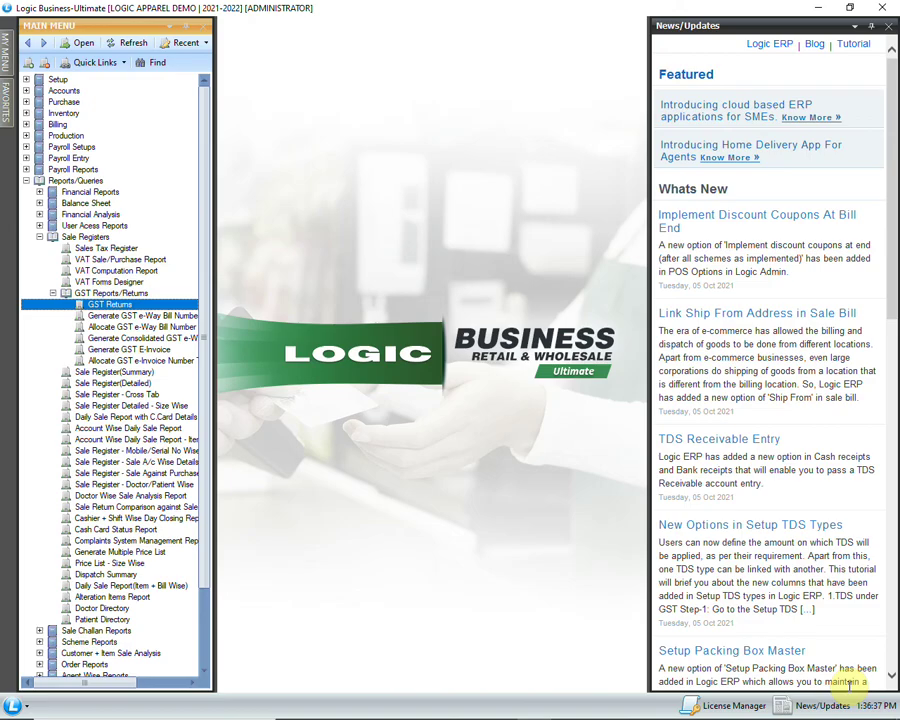